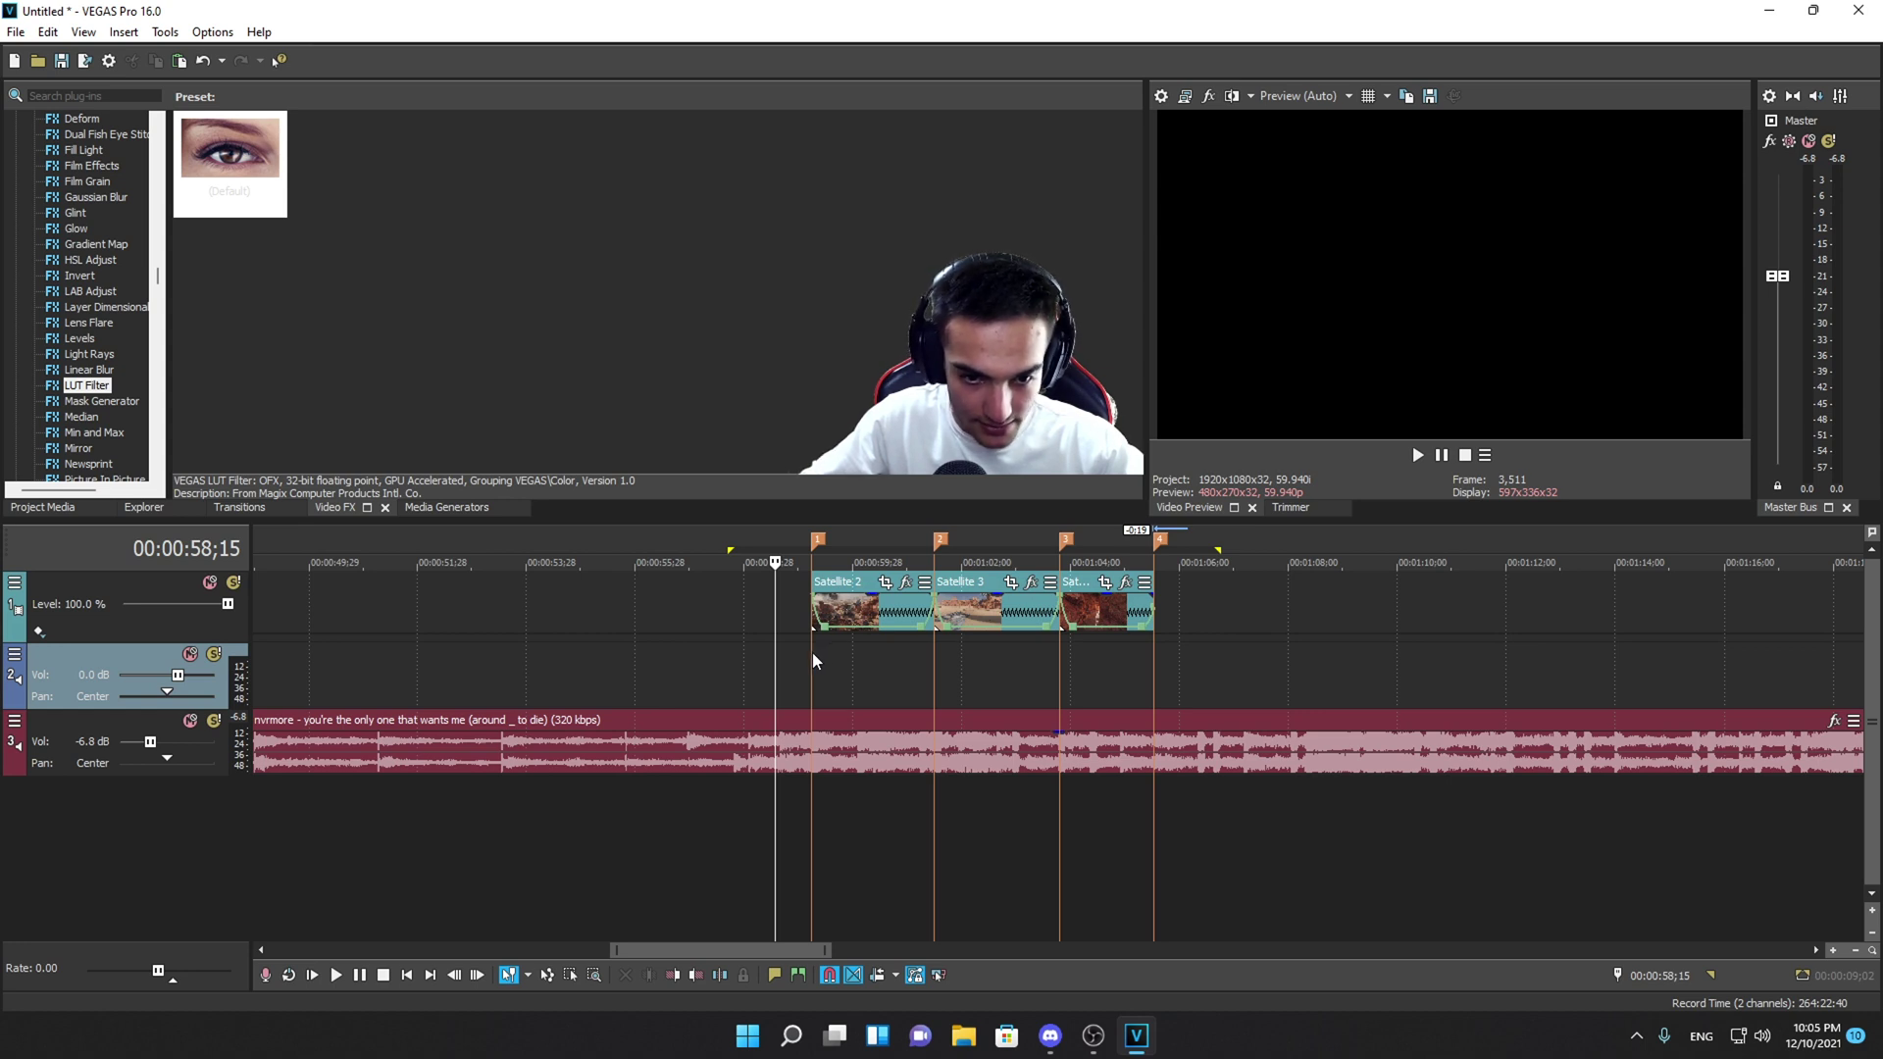
- Play back the three satellite clips and scrub through the cut between Satellite 2 and Satellite 3
click(812, 651)
scroll(912, 708, up, 3)
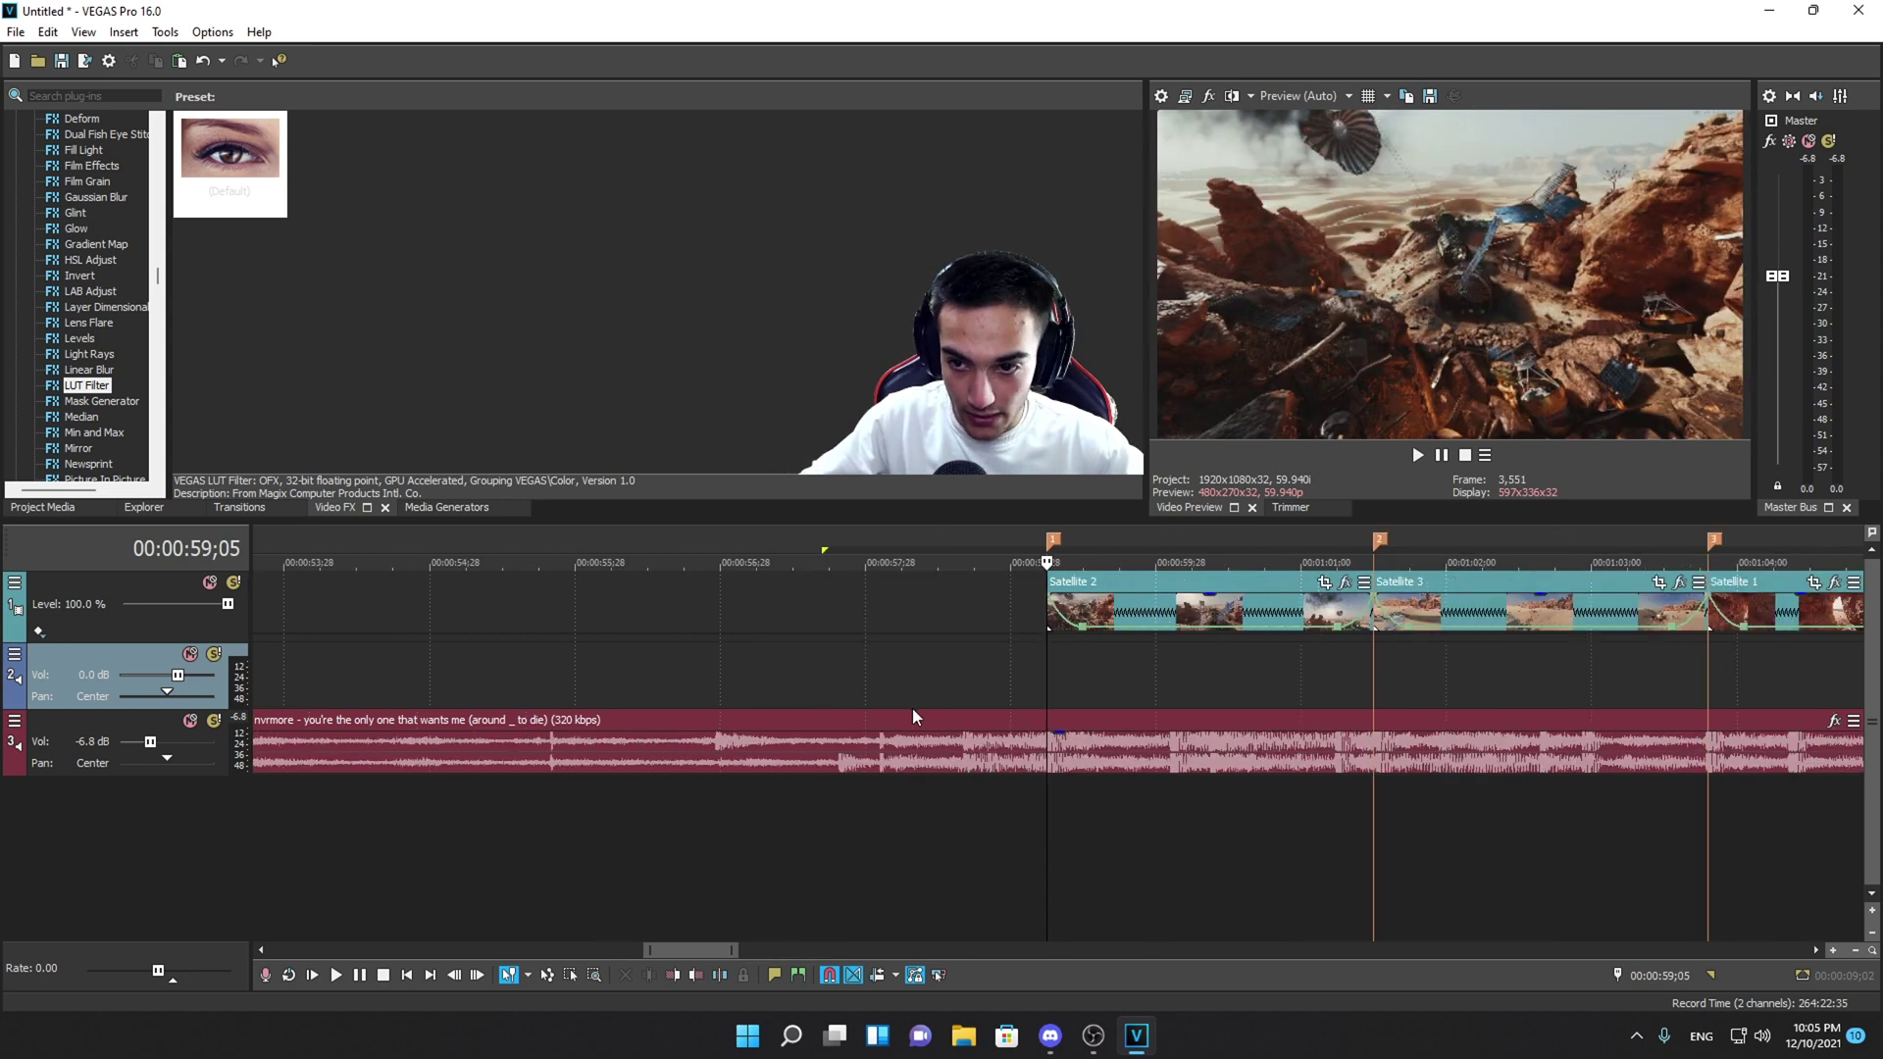
scroll(1227, 692, down, 3)
click(1015, 651)
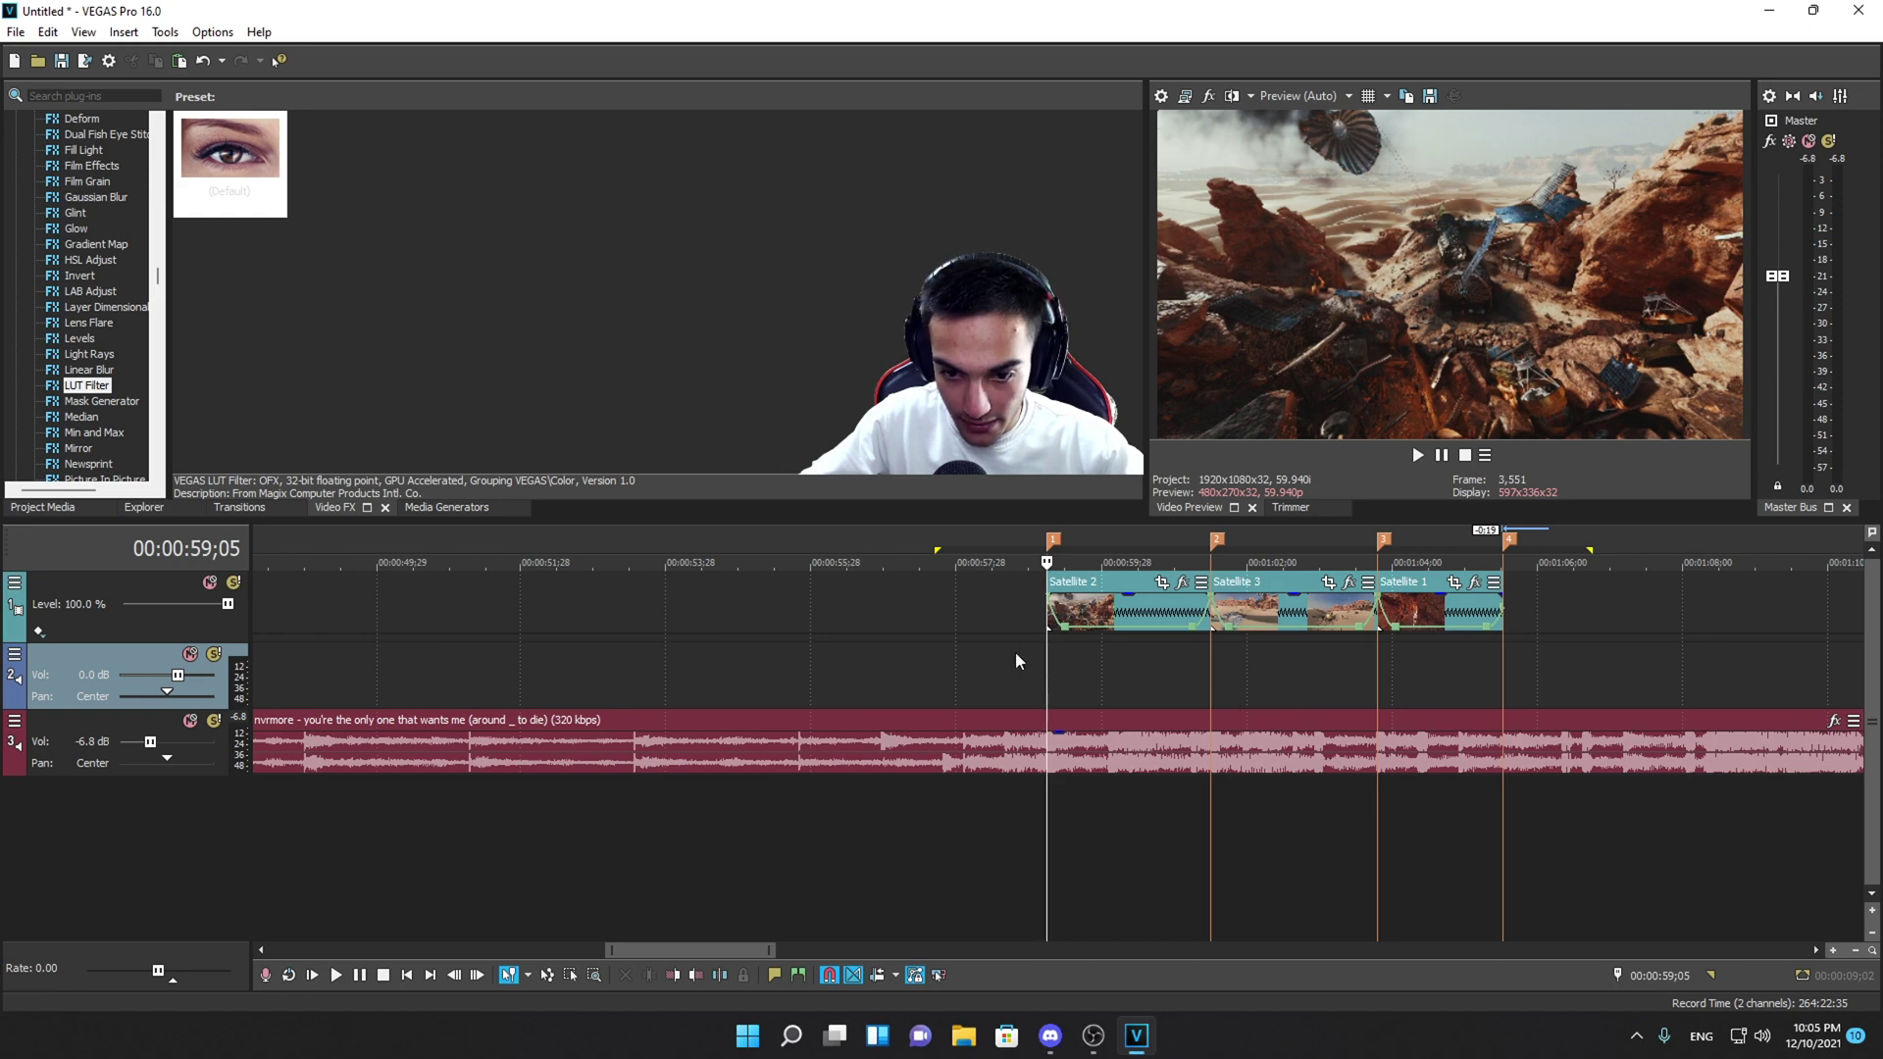
key(space)
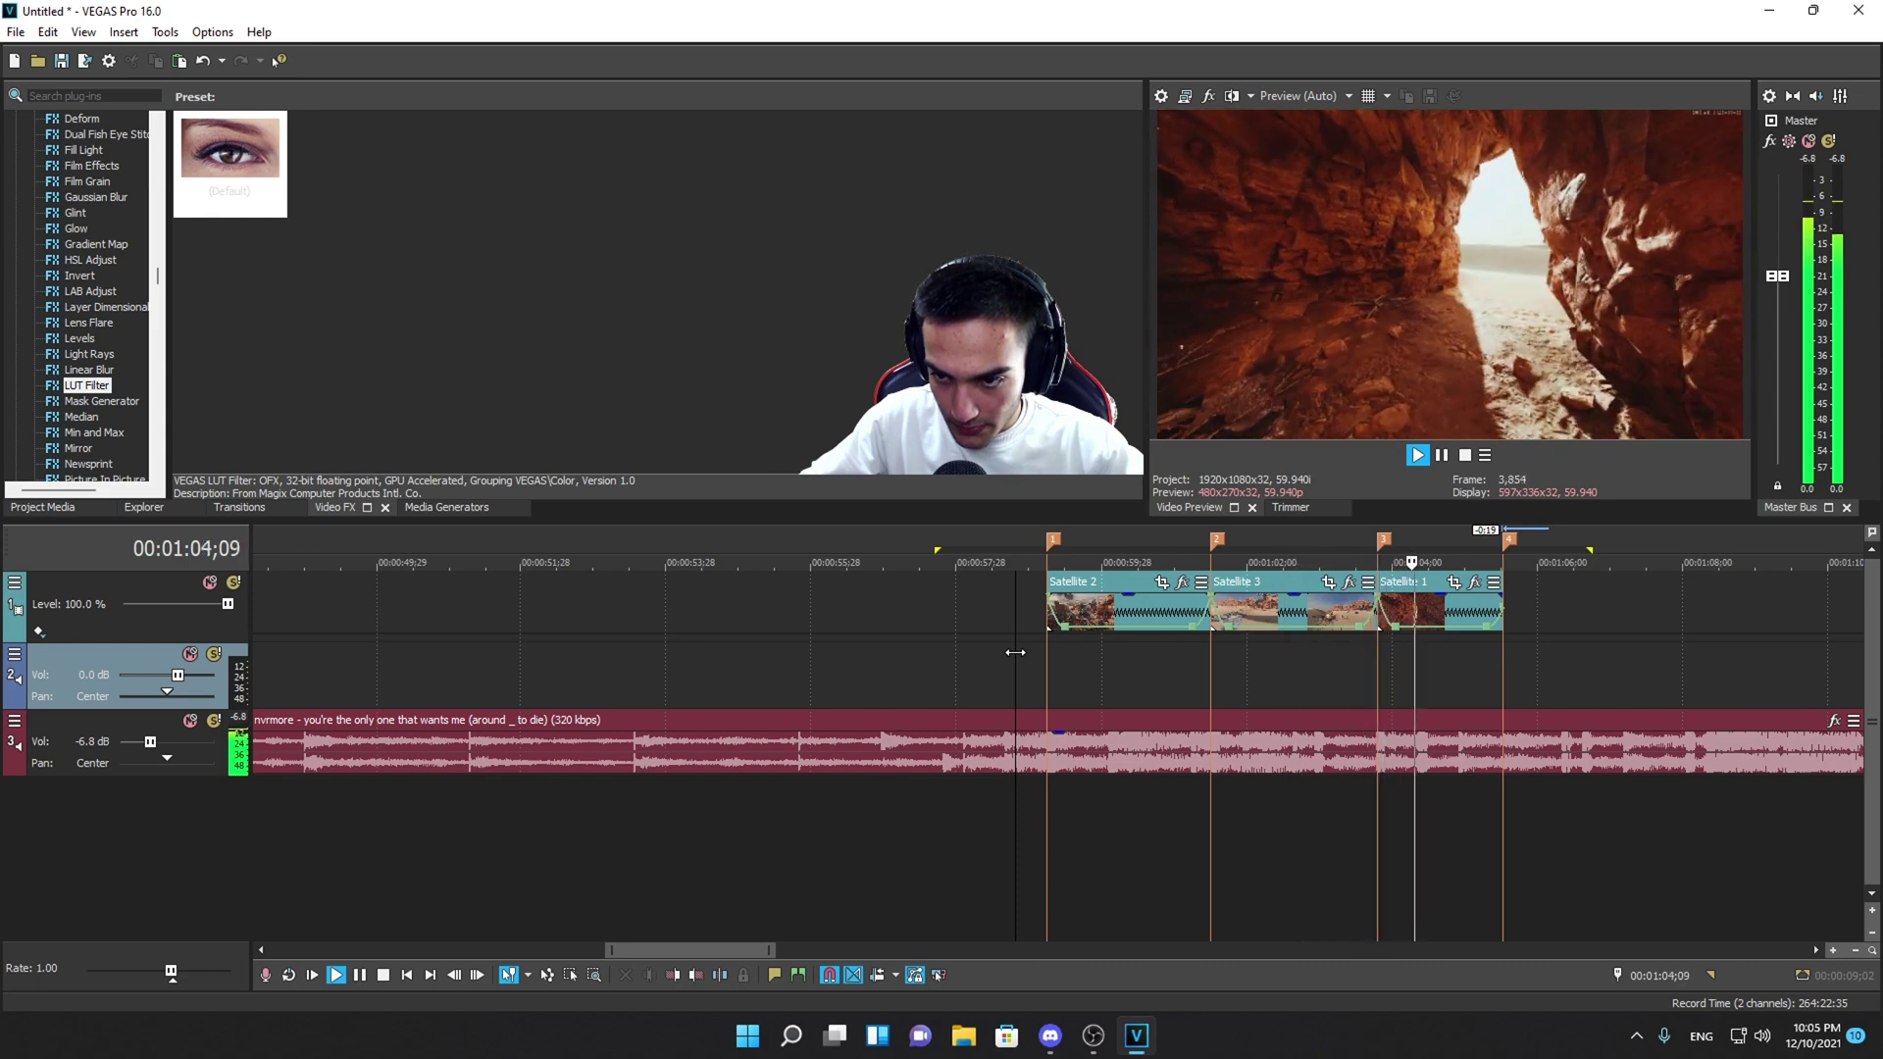
key(space)
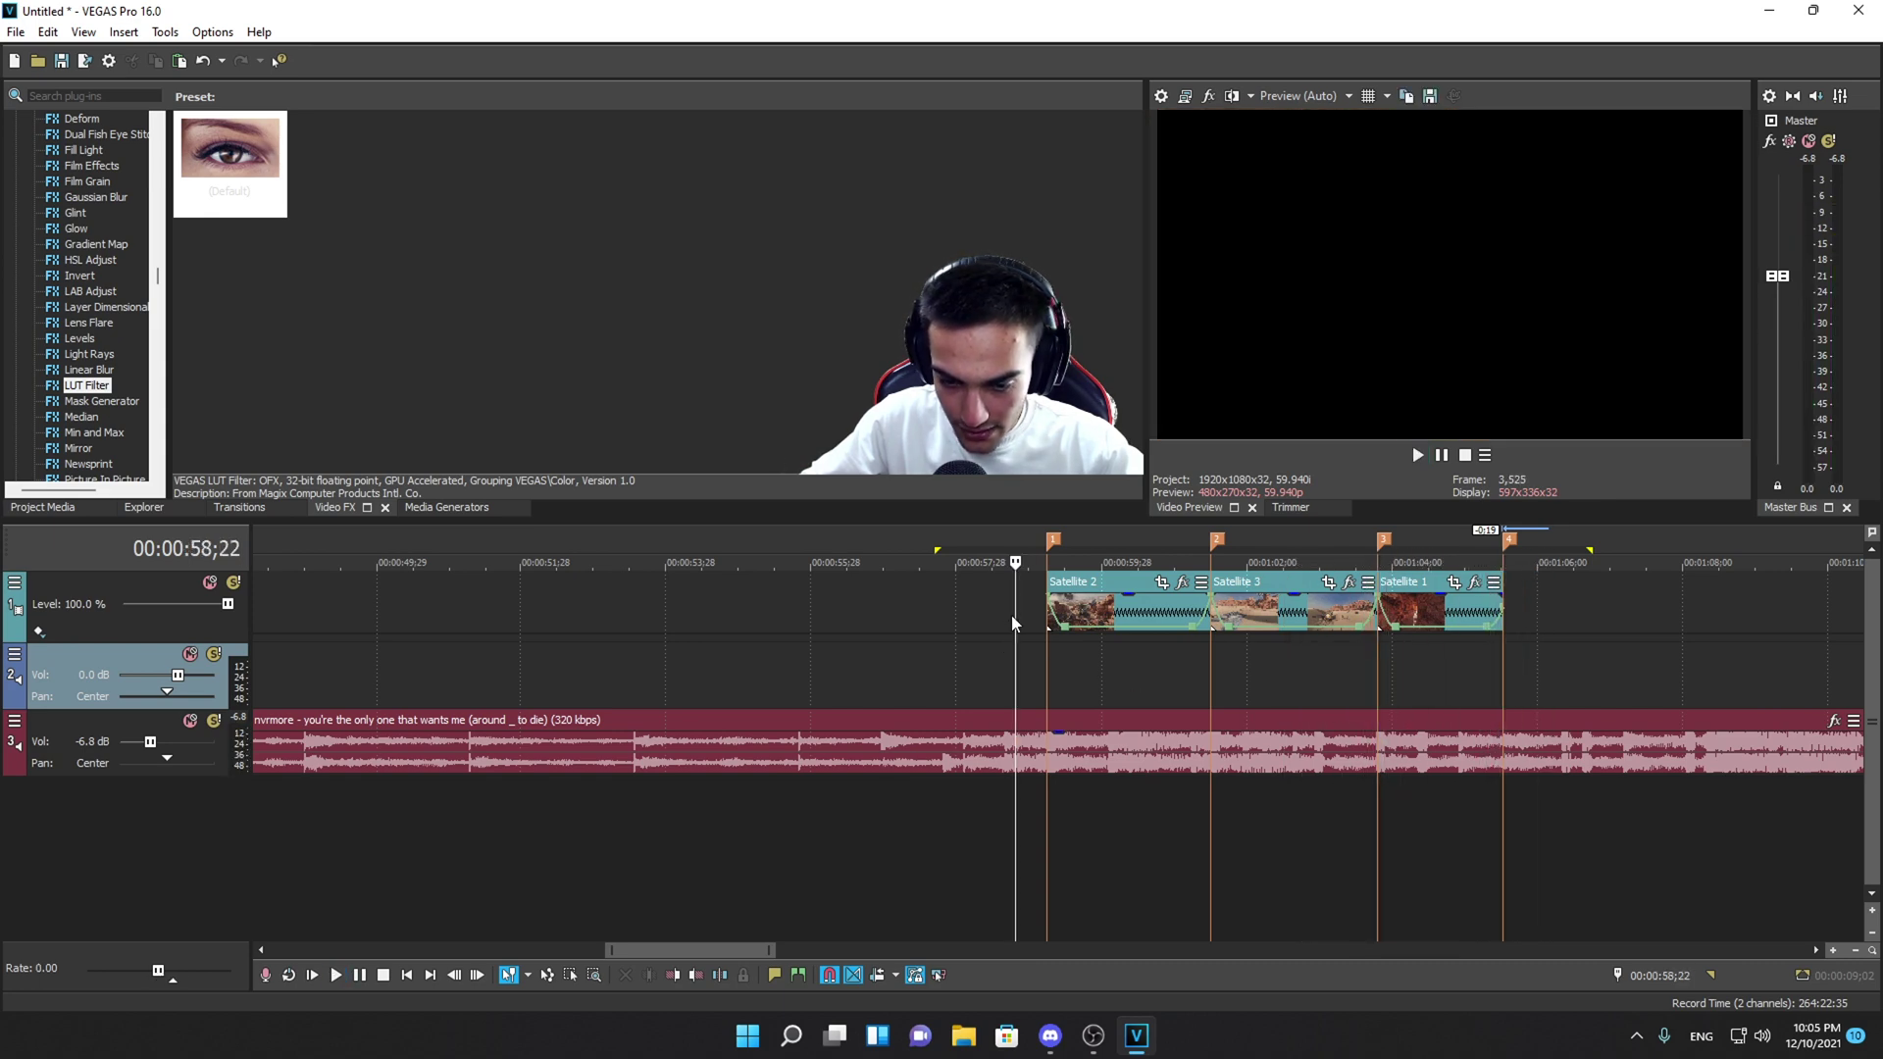
click(1122, 664)
click(1251, 665)
click(1185, 663)
click(1224, 665)
click(1179, 667)
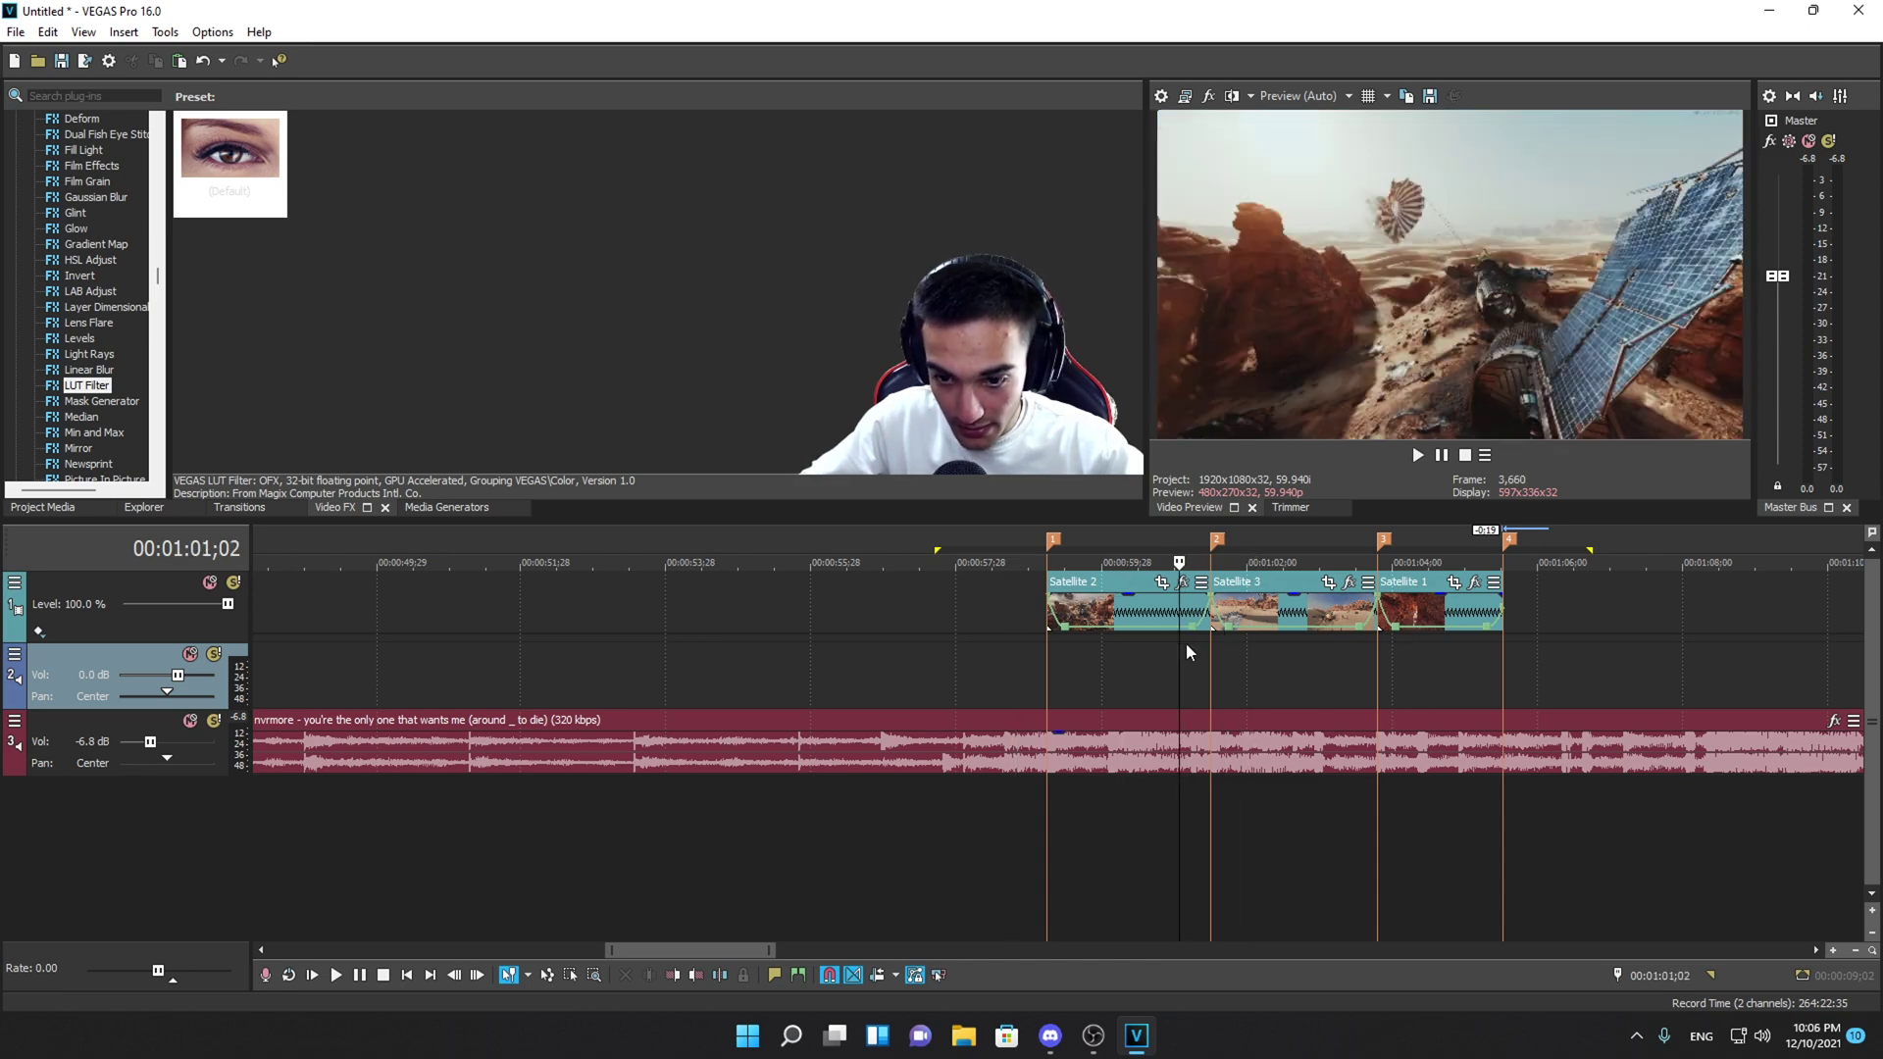
scroll(1328, 714, up, 5)
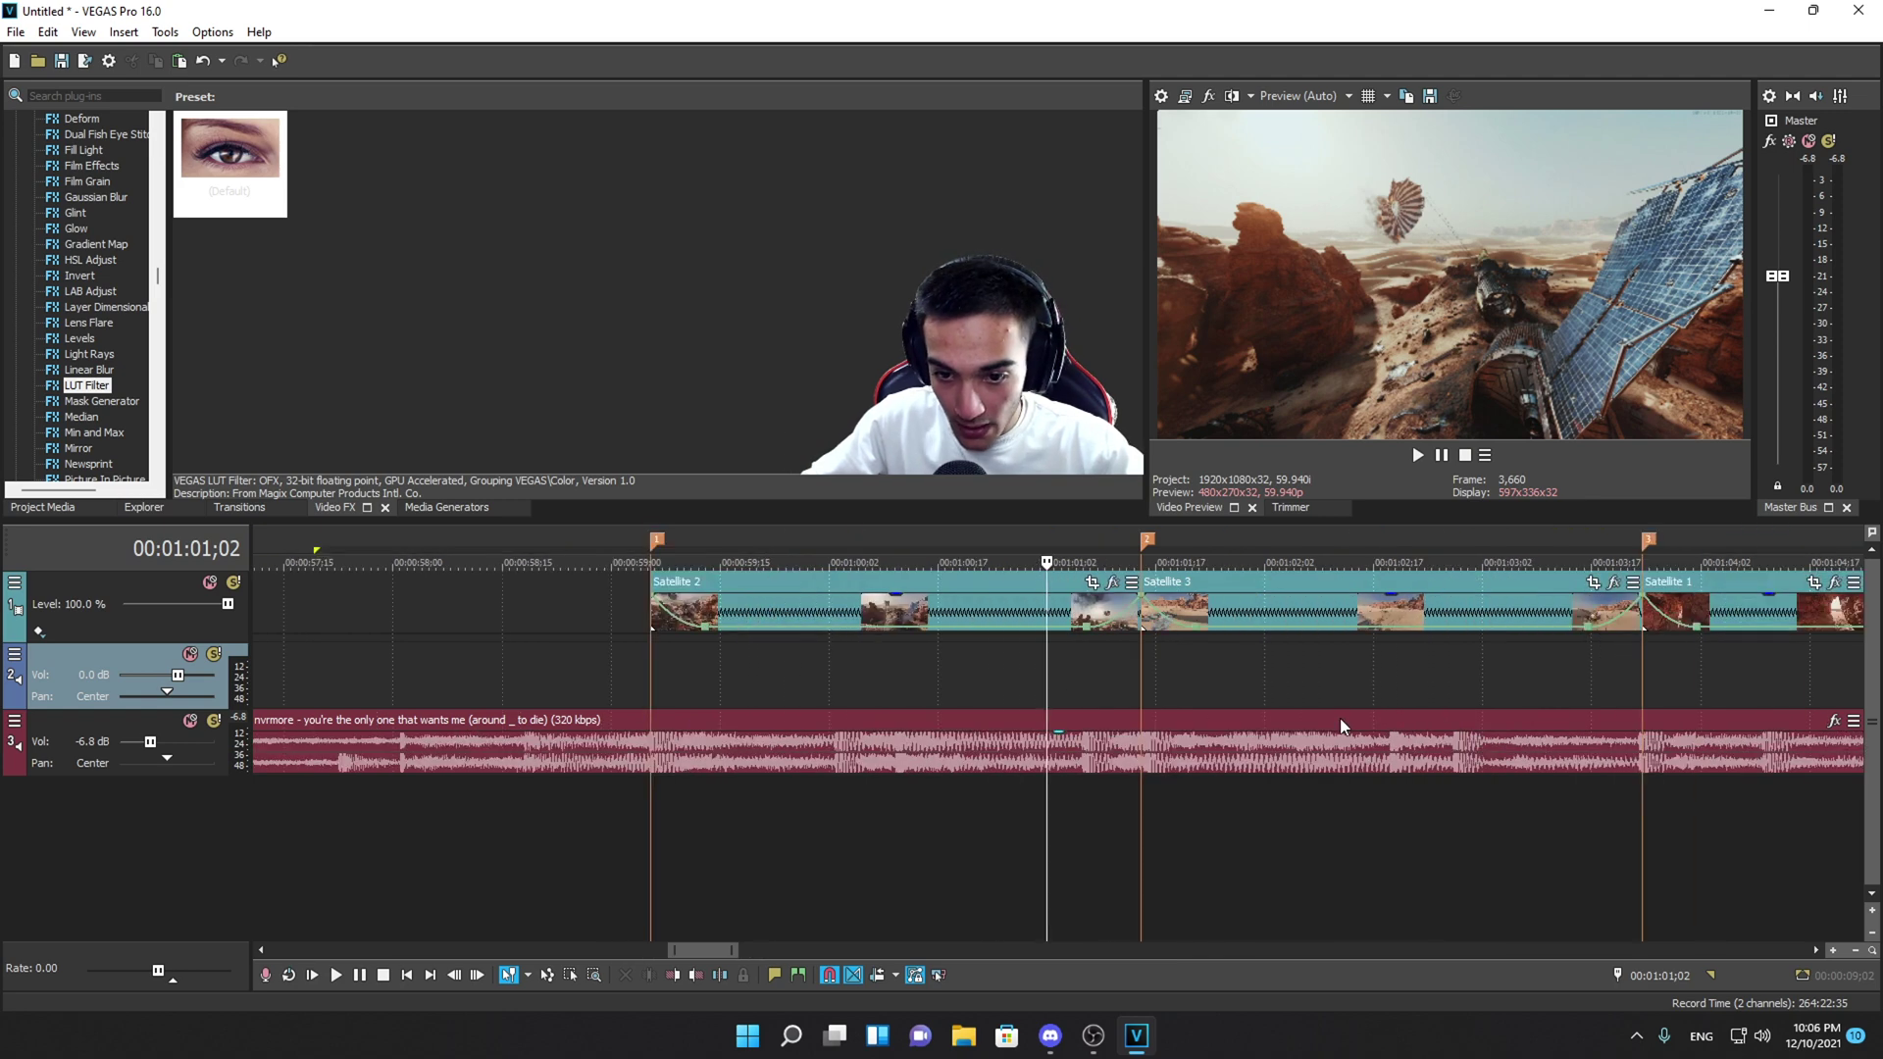
scroll(951, 707, down, 3)
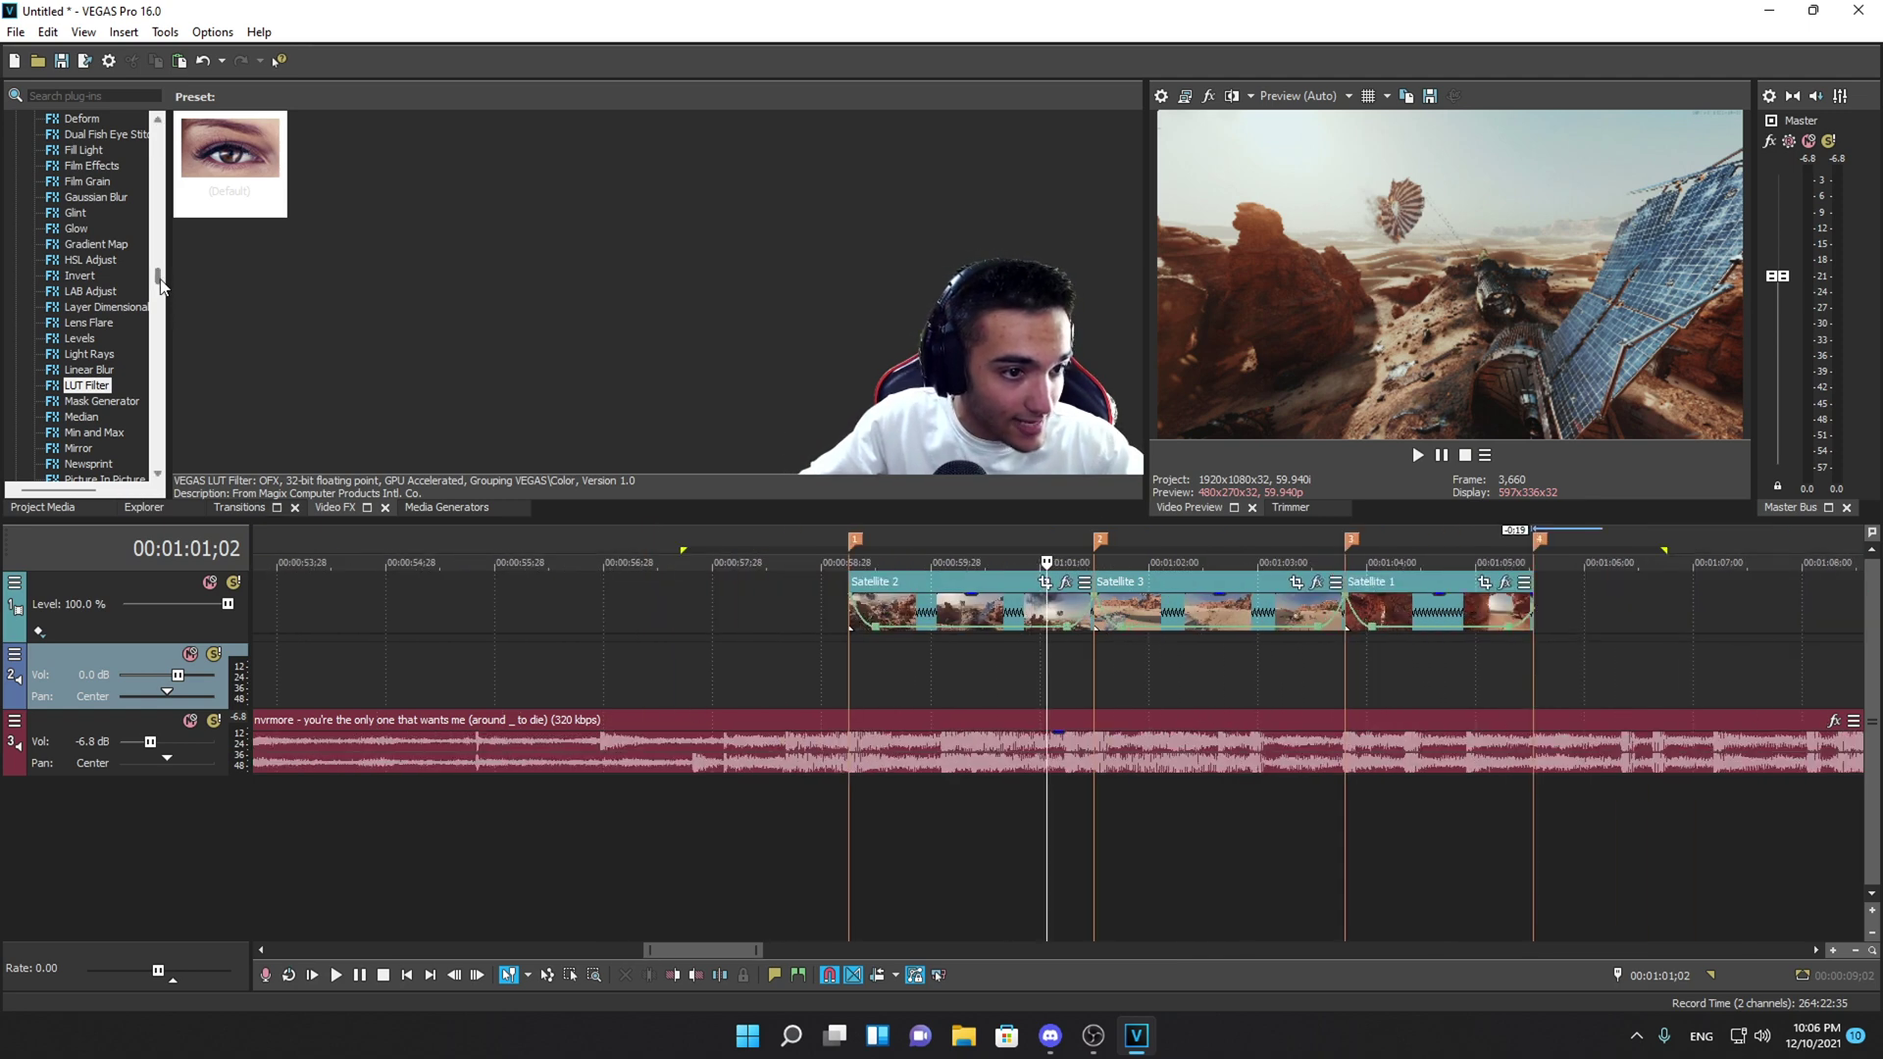
- Find the S_BlurMoCurves video effect and apply its default preset to the Satellite 2 clip
scroll(160, 295, down, 5)
scroll(160, 294, down, 8)
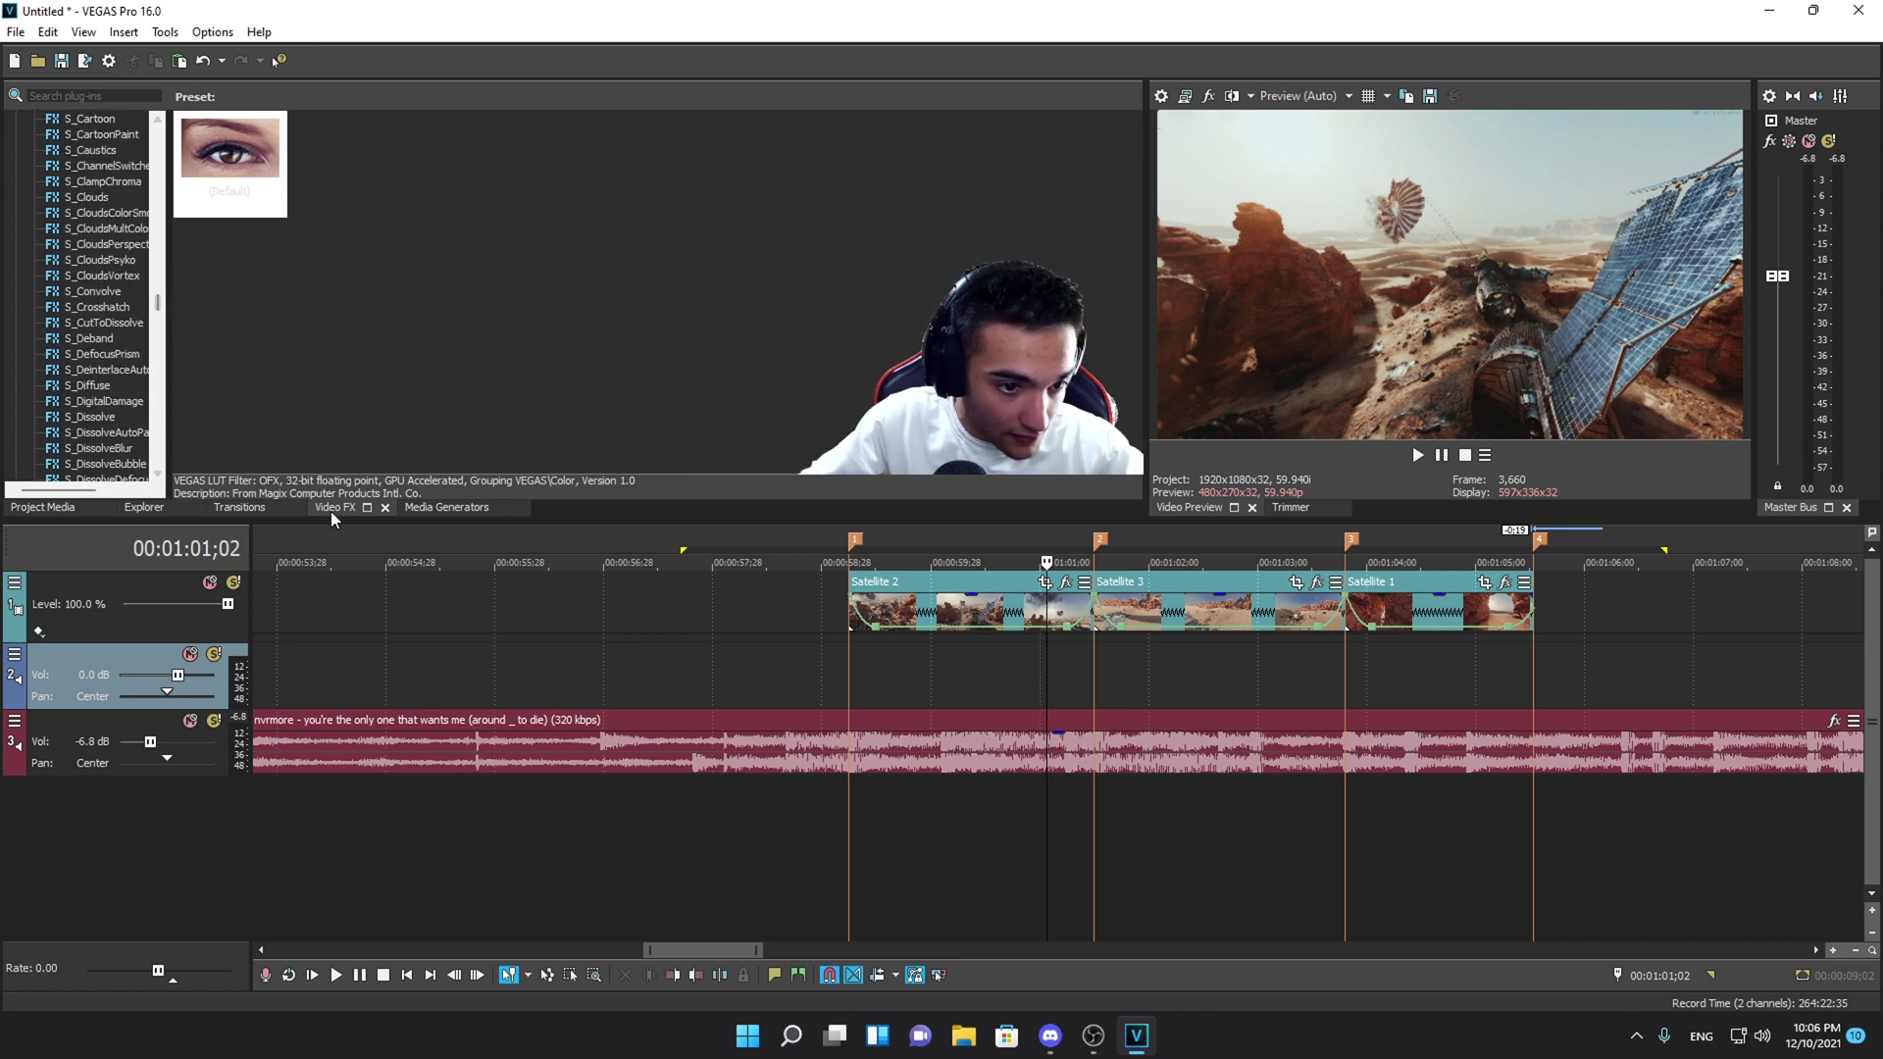
scroll(160, 327, down, 8)
drag(160, 327, 161, 295)
scroll(108, 373, down, 1)
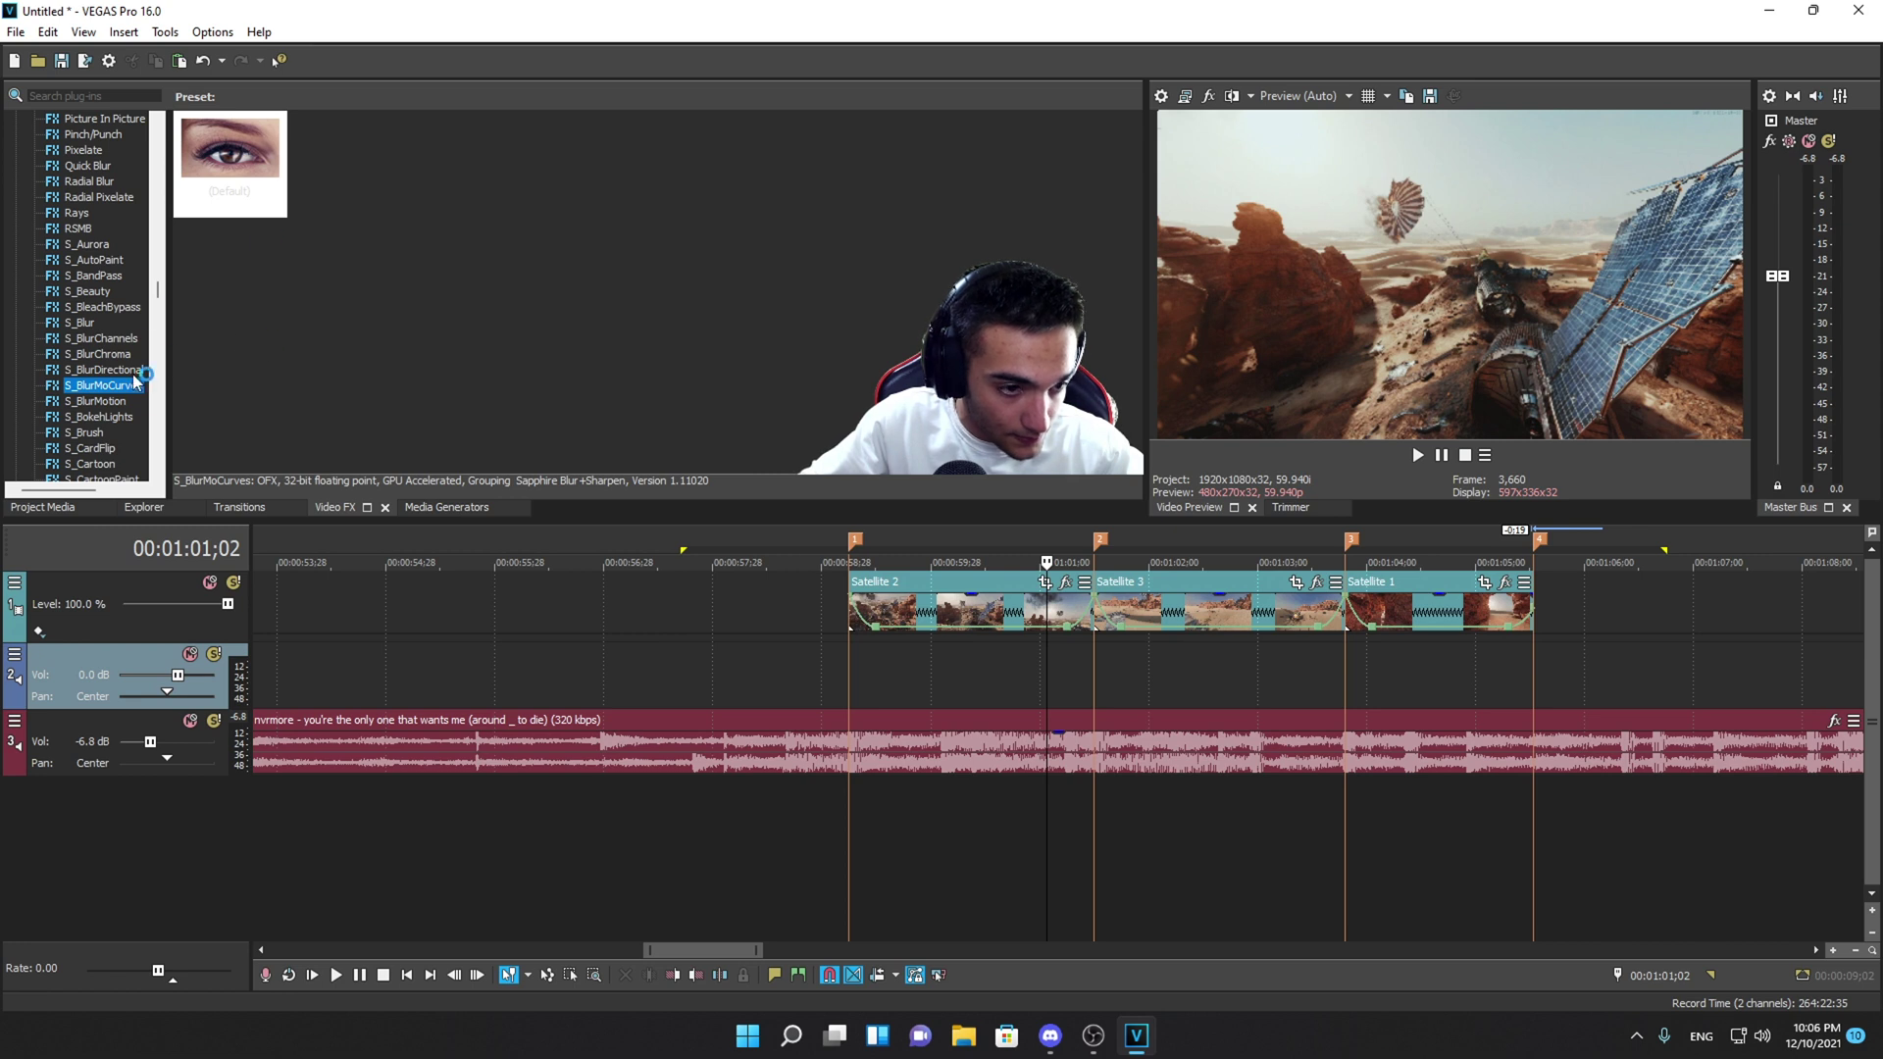
drag(259, 169, 386, 652)
drag(1038, 602, 1042, 605)
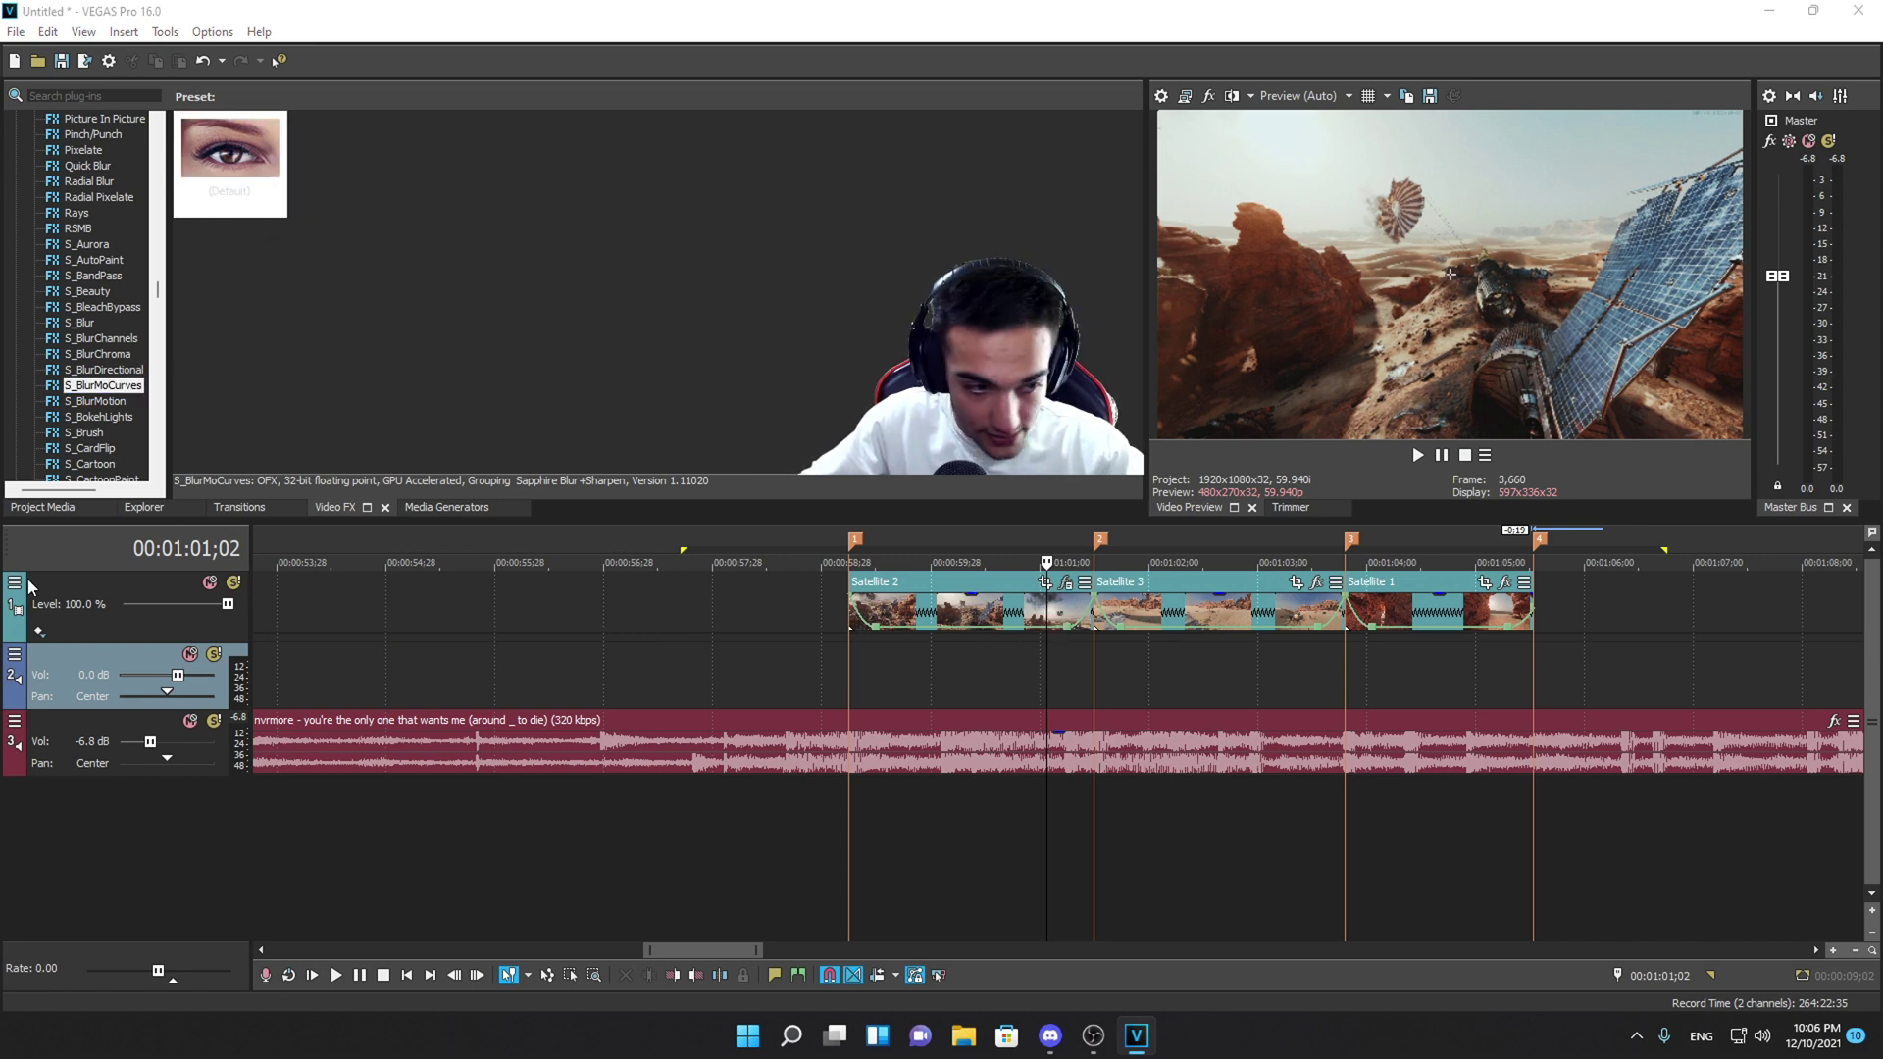
drag(980, 201, 502, 85)
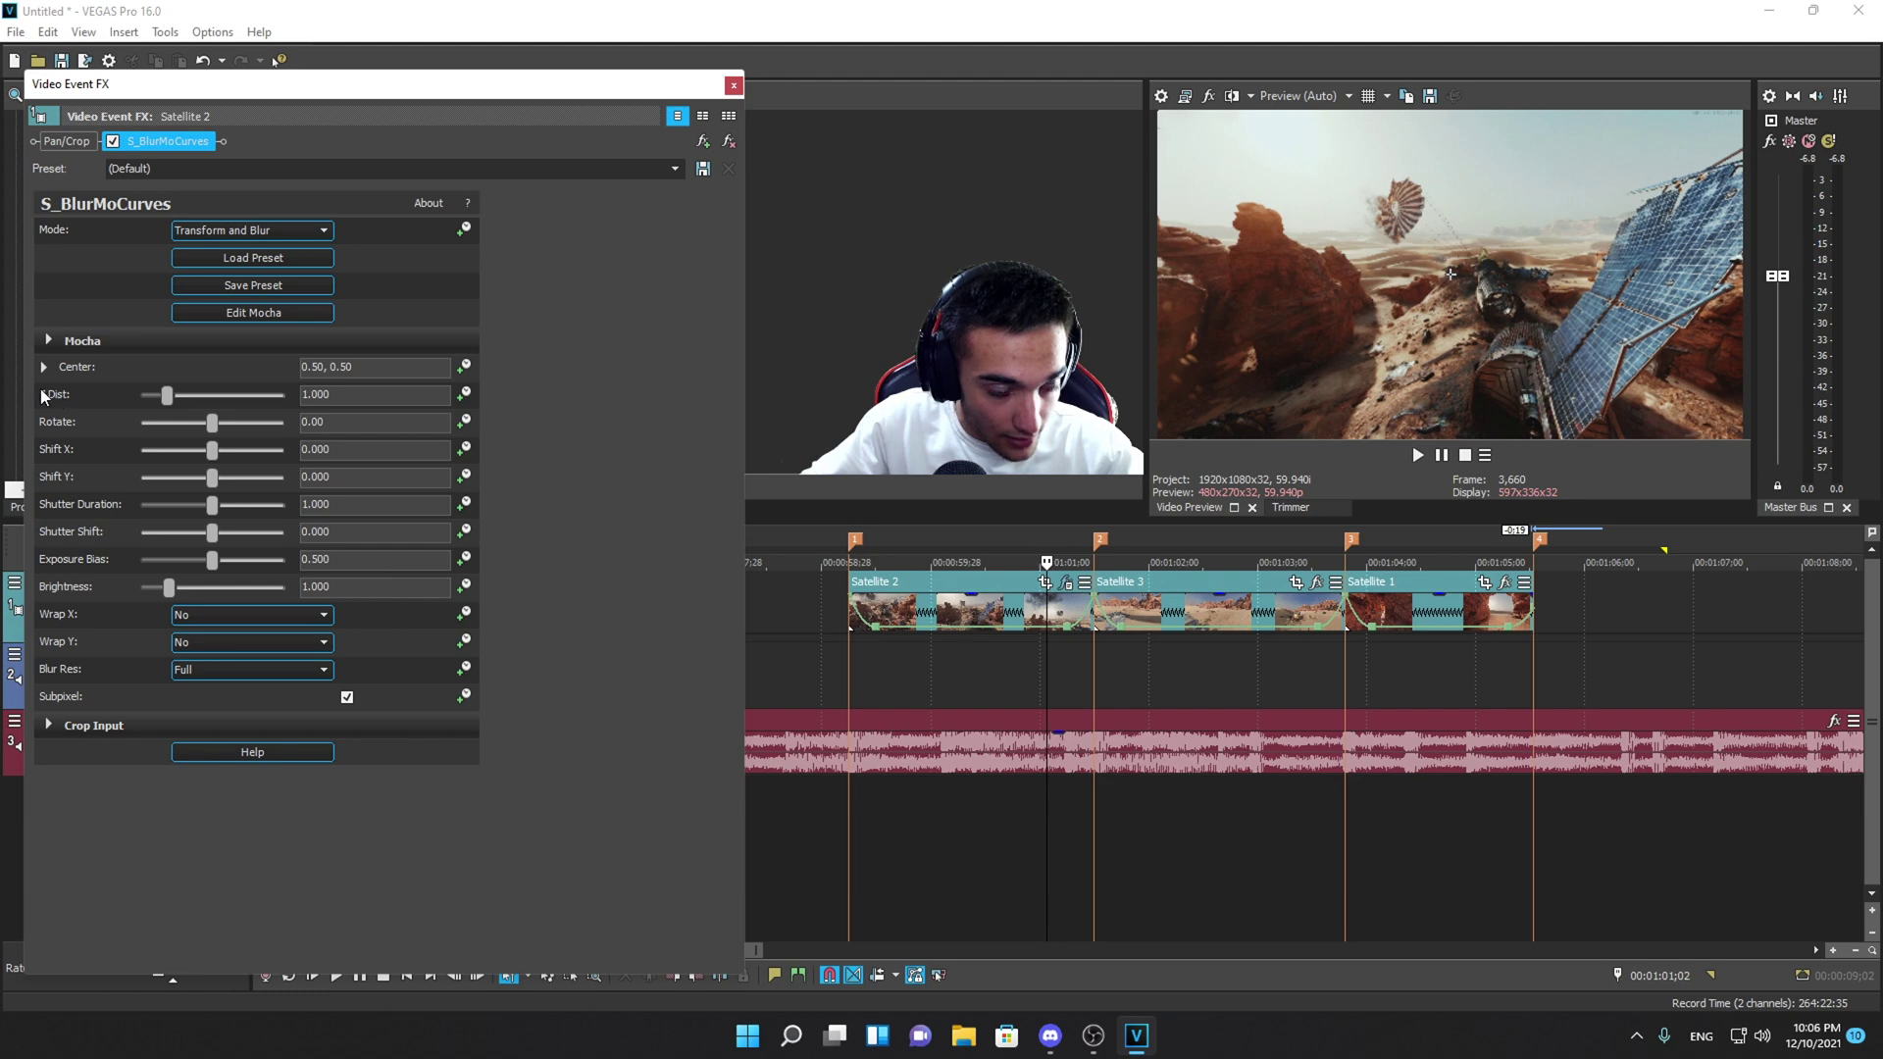
drag(165, 394, 214, 442)
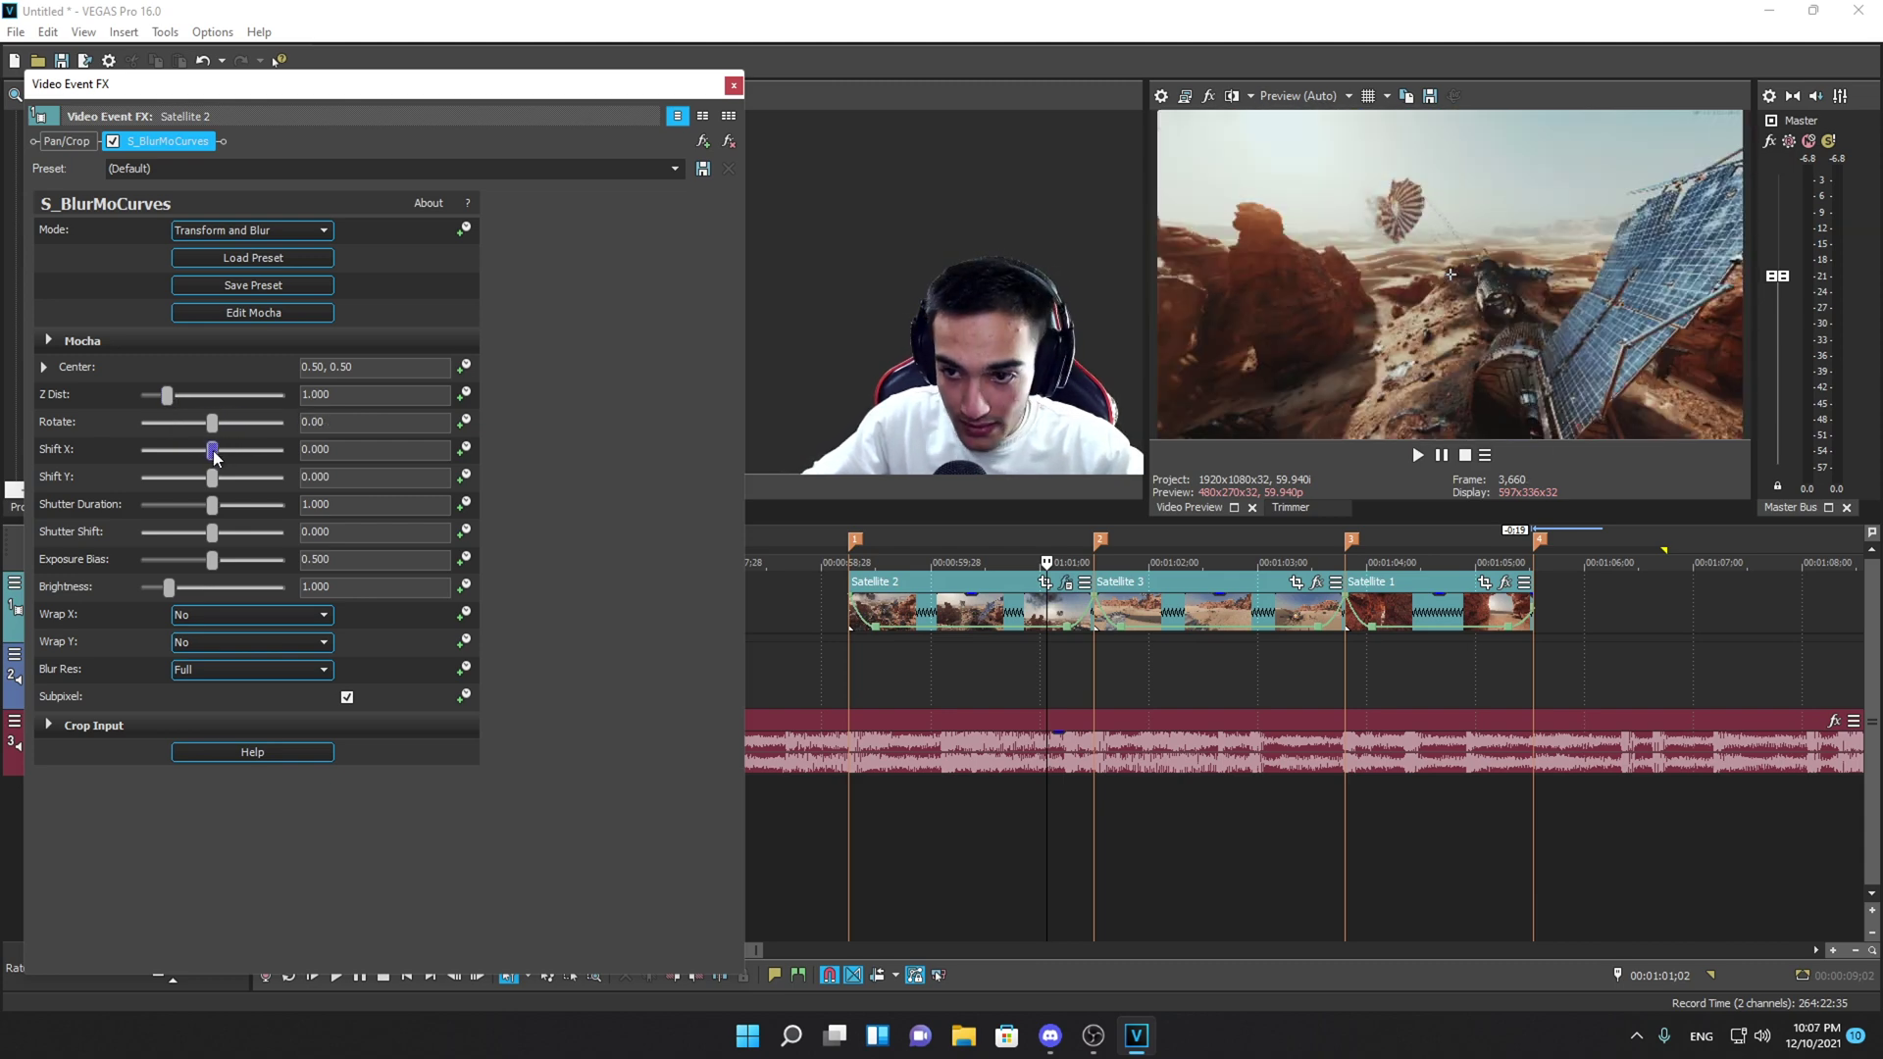
mouse_move(213, 451)
mouse_down()
mouse_move(194, 454)
mouse_move(224, 473)
mouse_move(197, 483)
mouse_move(235, 481)
mouse_move(216, 489)
mouse_up()
double_click(214, 477)
double_click(222, 451)
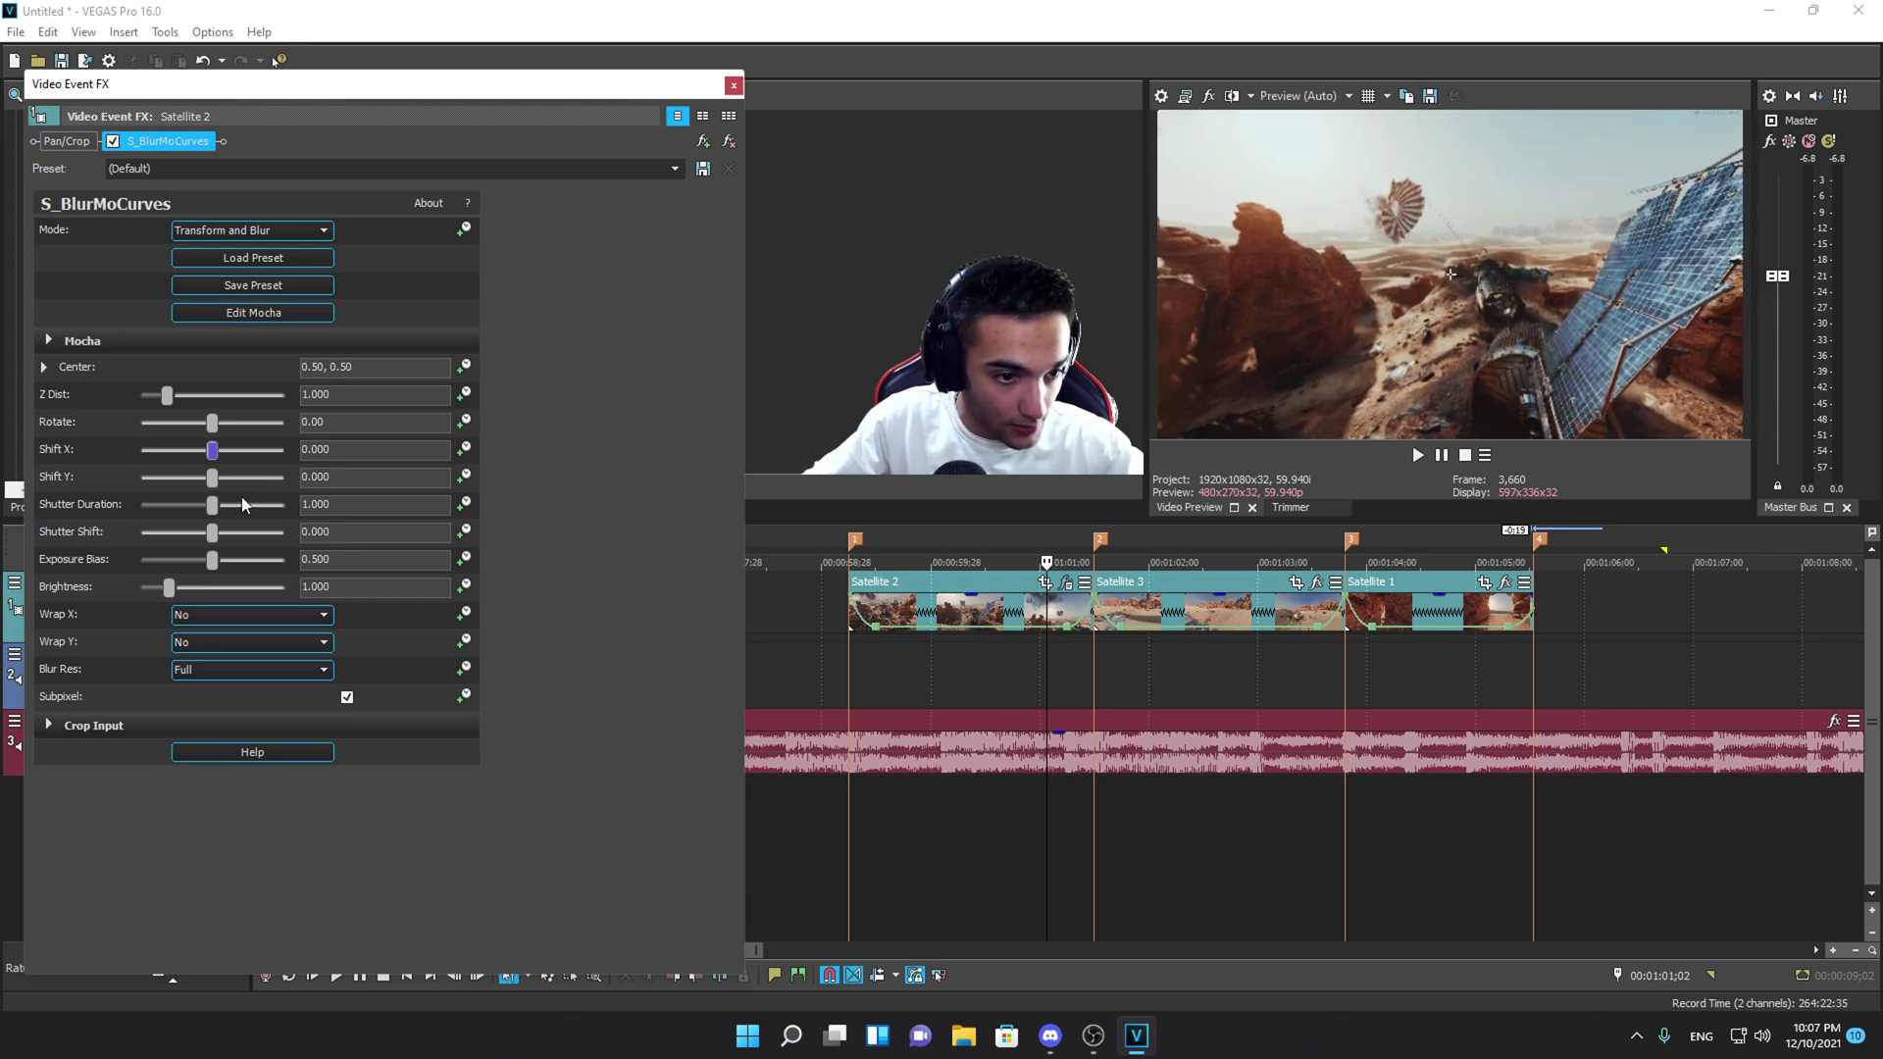
- Set both Wrap X and Wrap Y of the S_BlurMoCurves effect to Reflect
drag(281, 93, 523, 99)
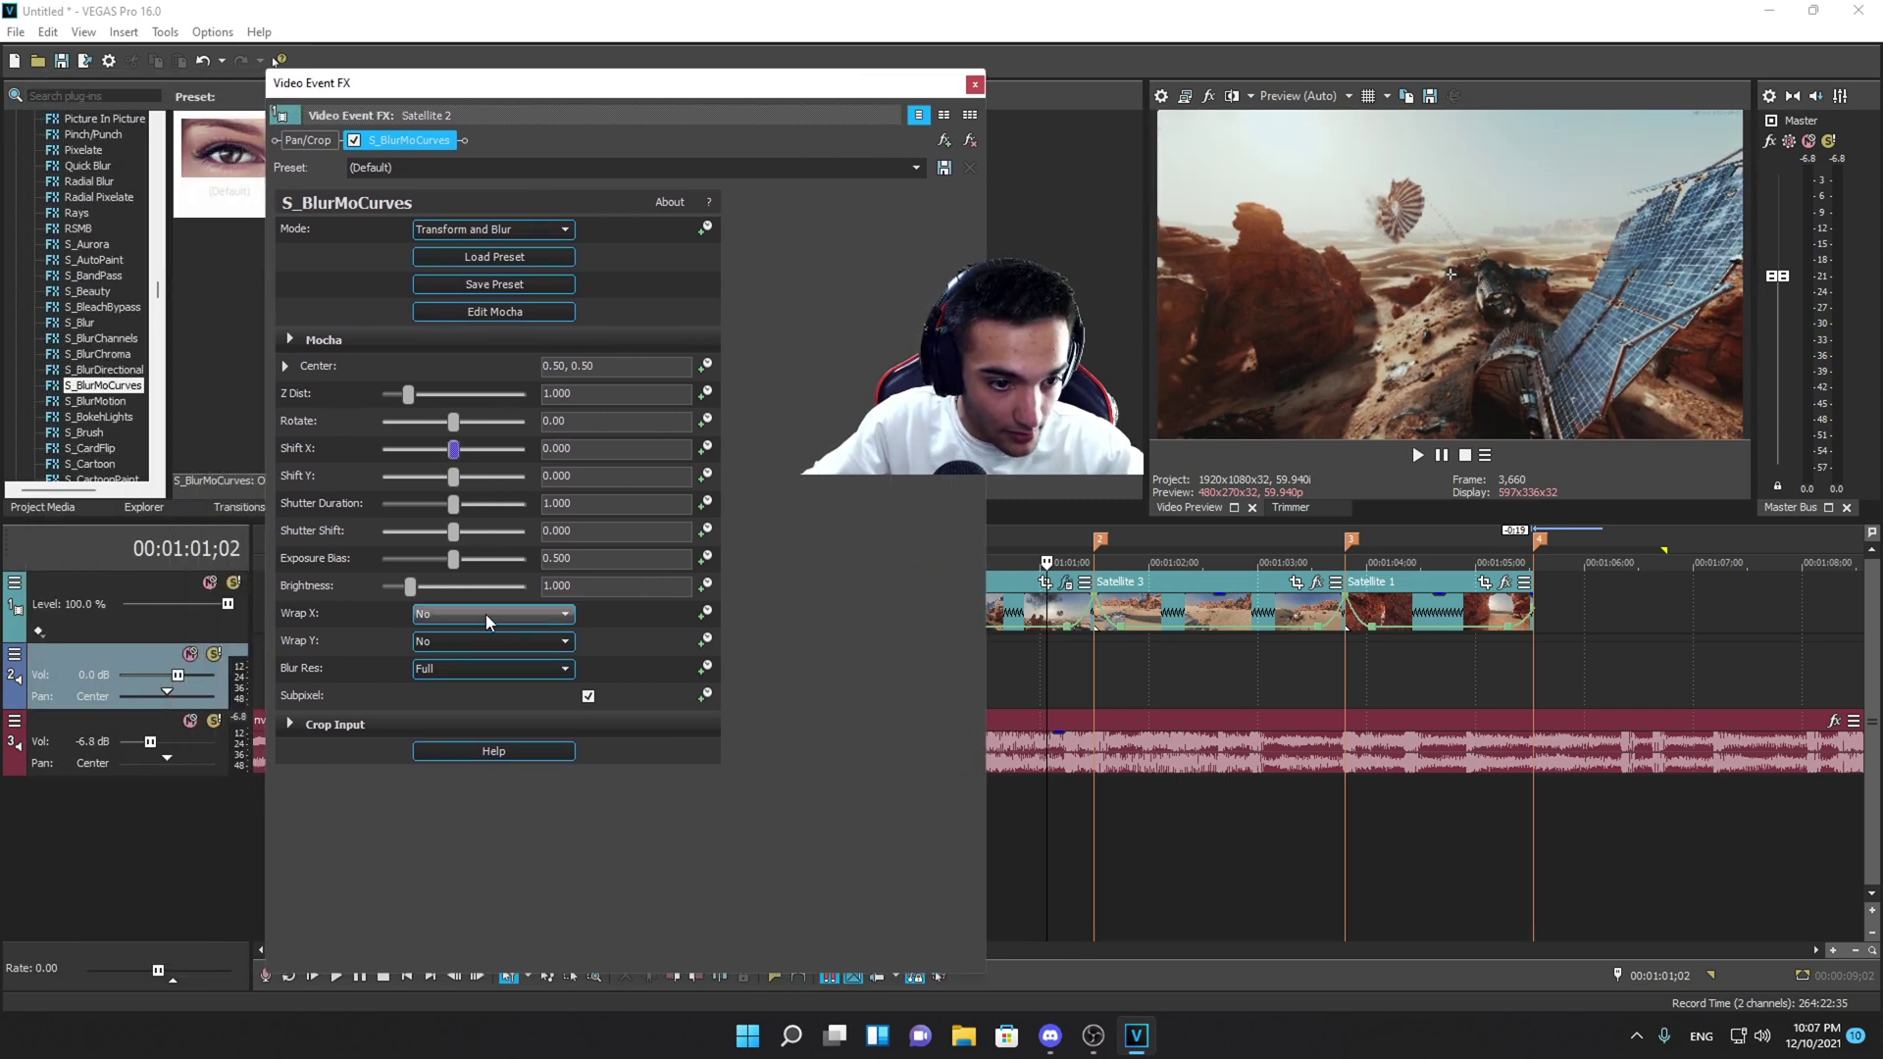
click(415, 614)
click(530, 659)
click(454, 638)
click(447, 684)
drag(612, 91, 416, 83)
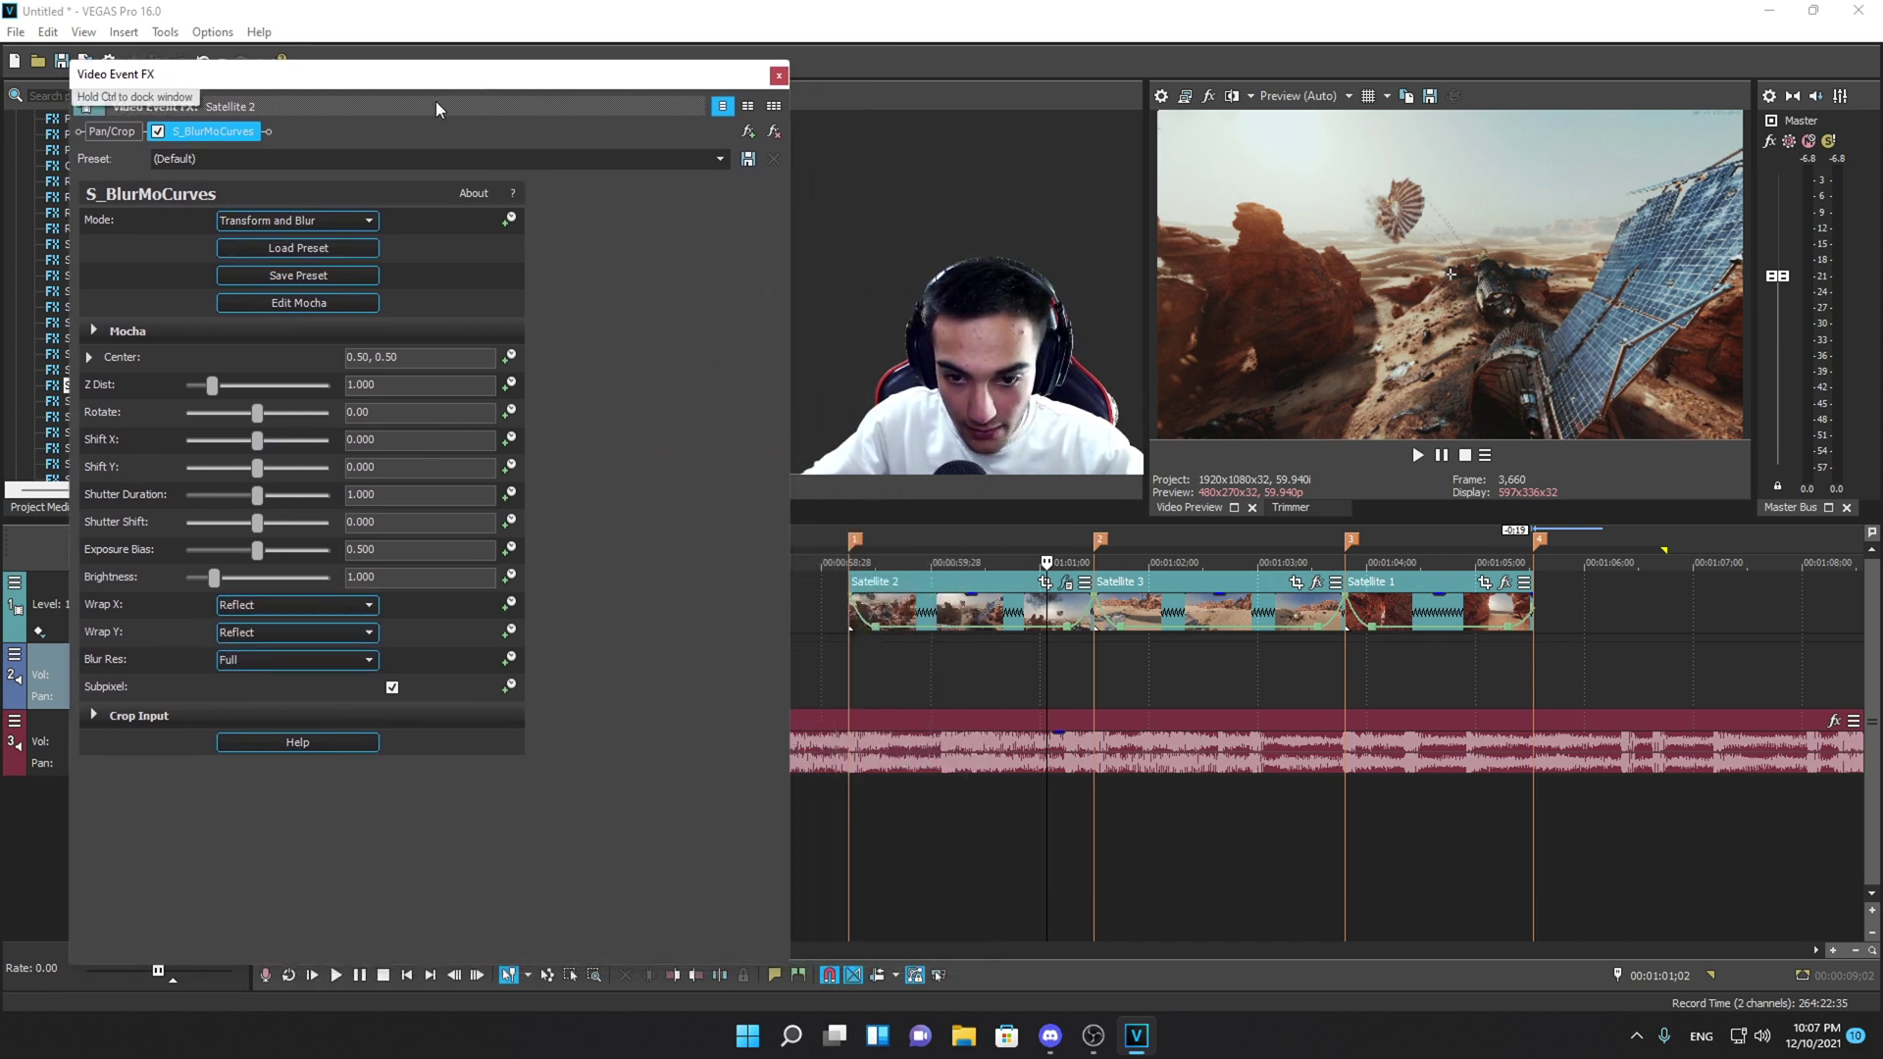
- Scrub through the last frames of Satellite 2 to examine the camera motion leading into the cut
click(1079, 646)
scroll(1079, 645, up, 5)
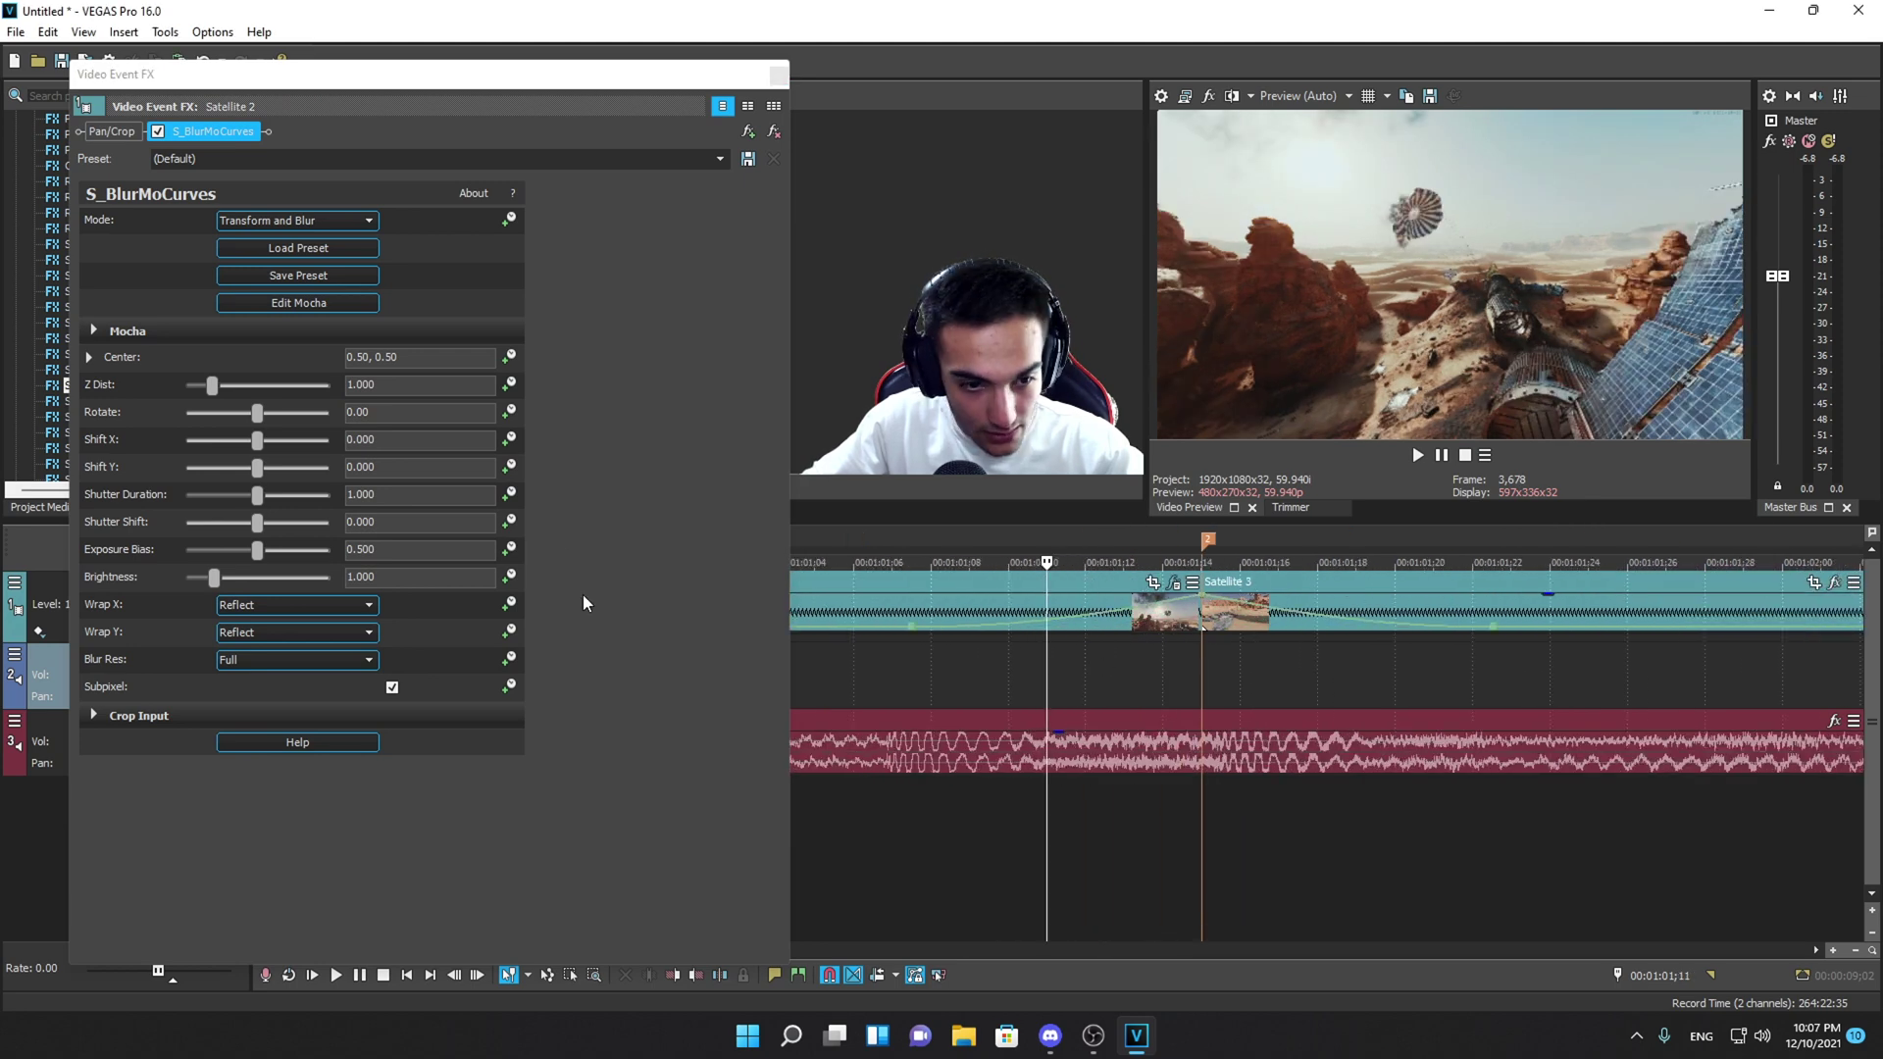
drag(597, 77, 678, 88)
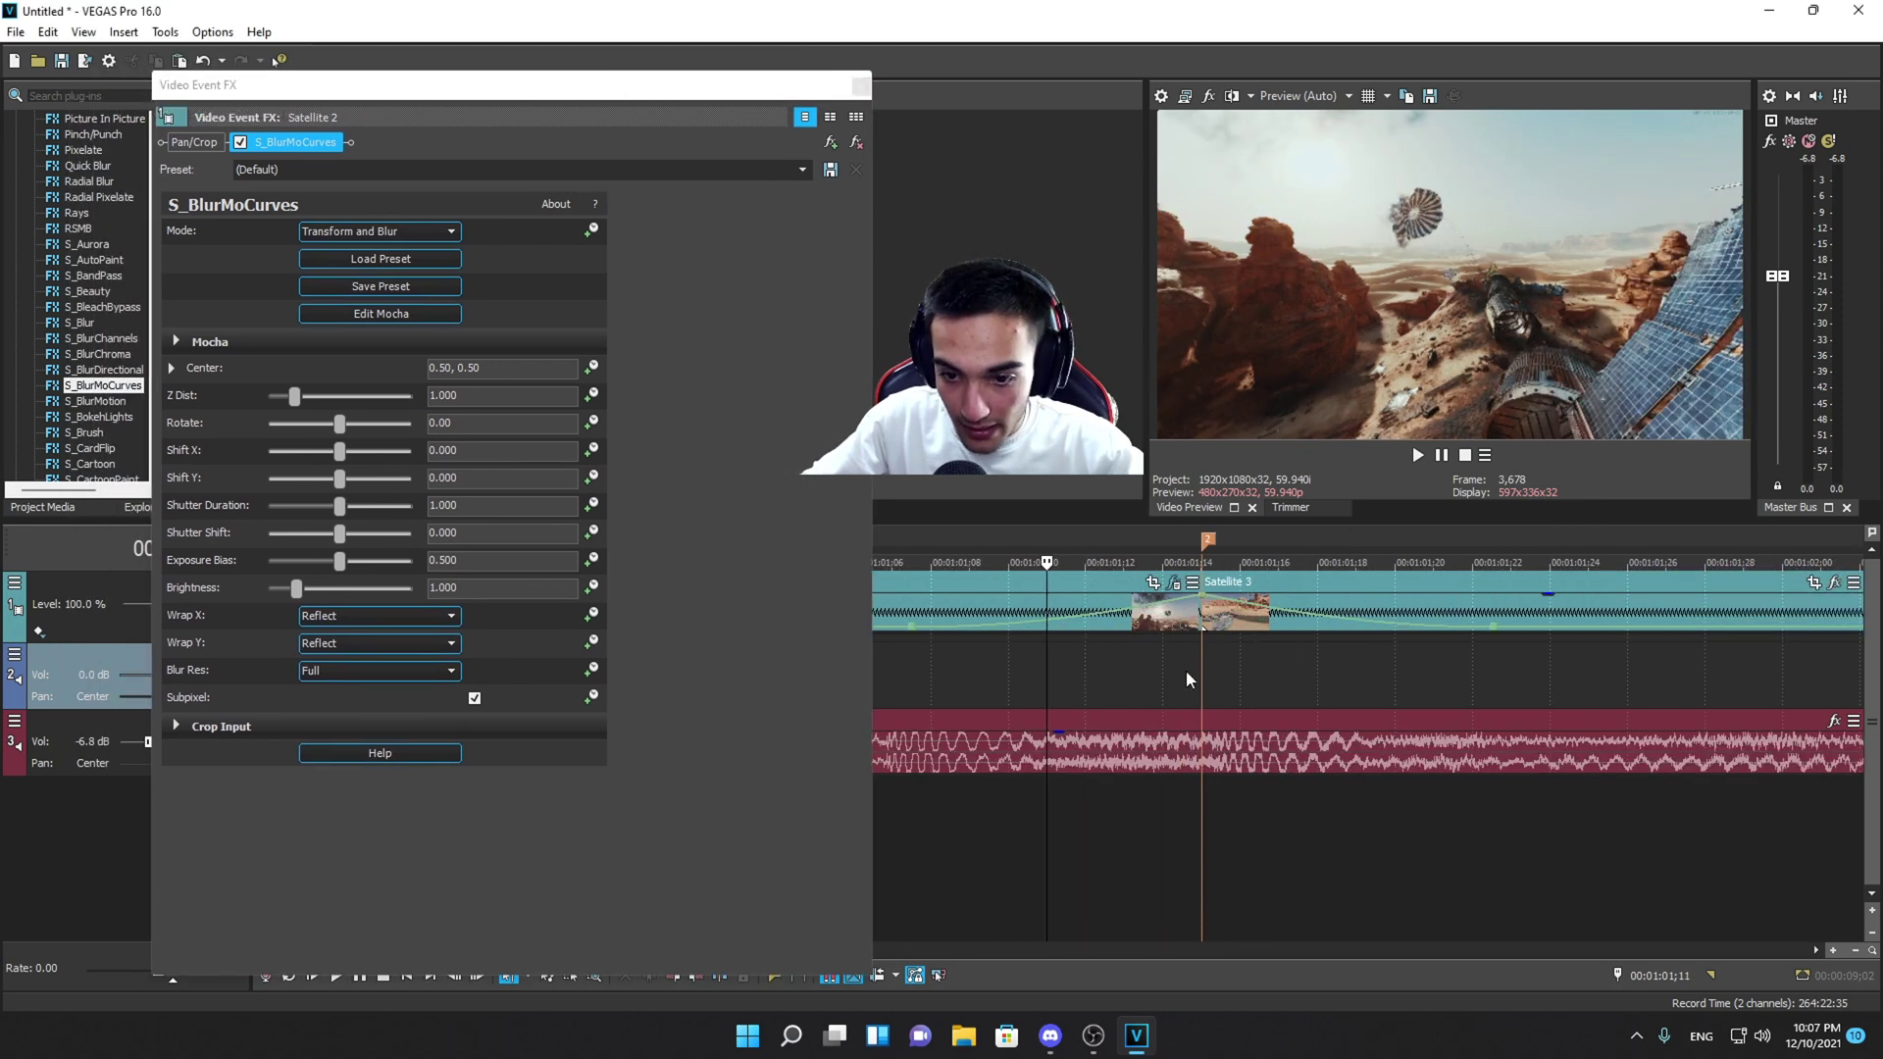
click(1185, 669)
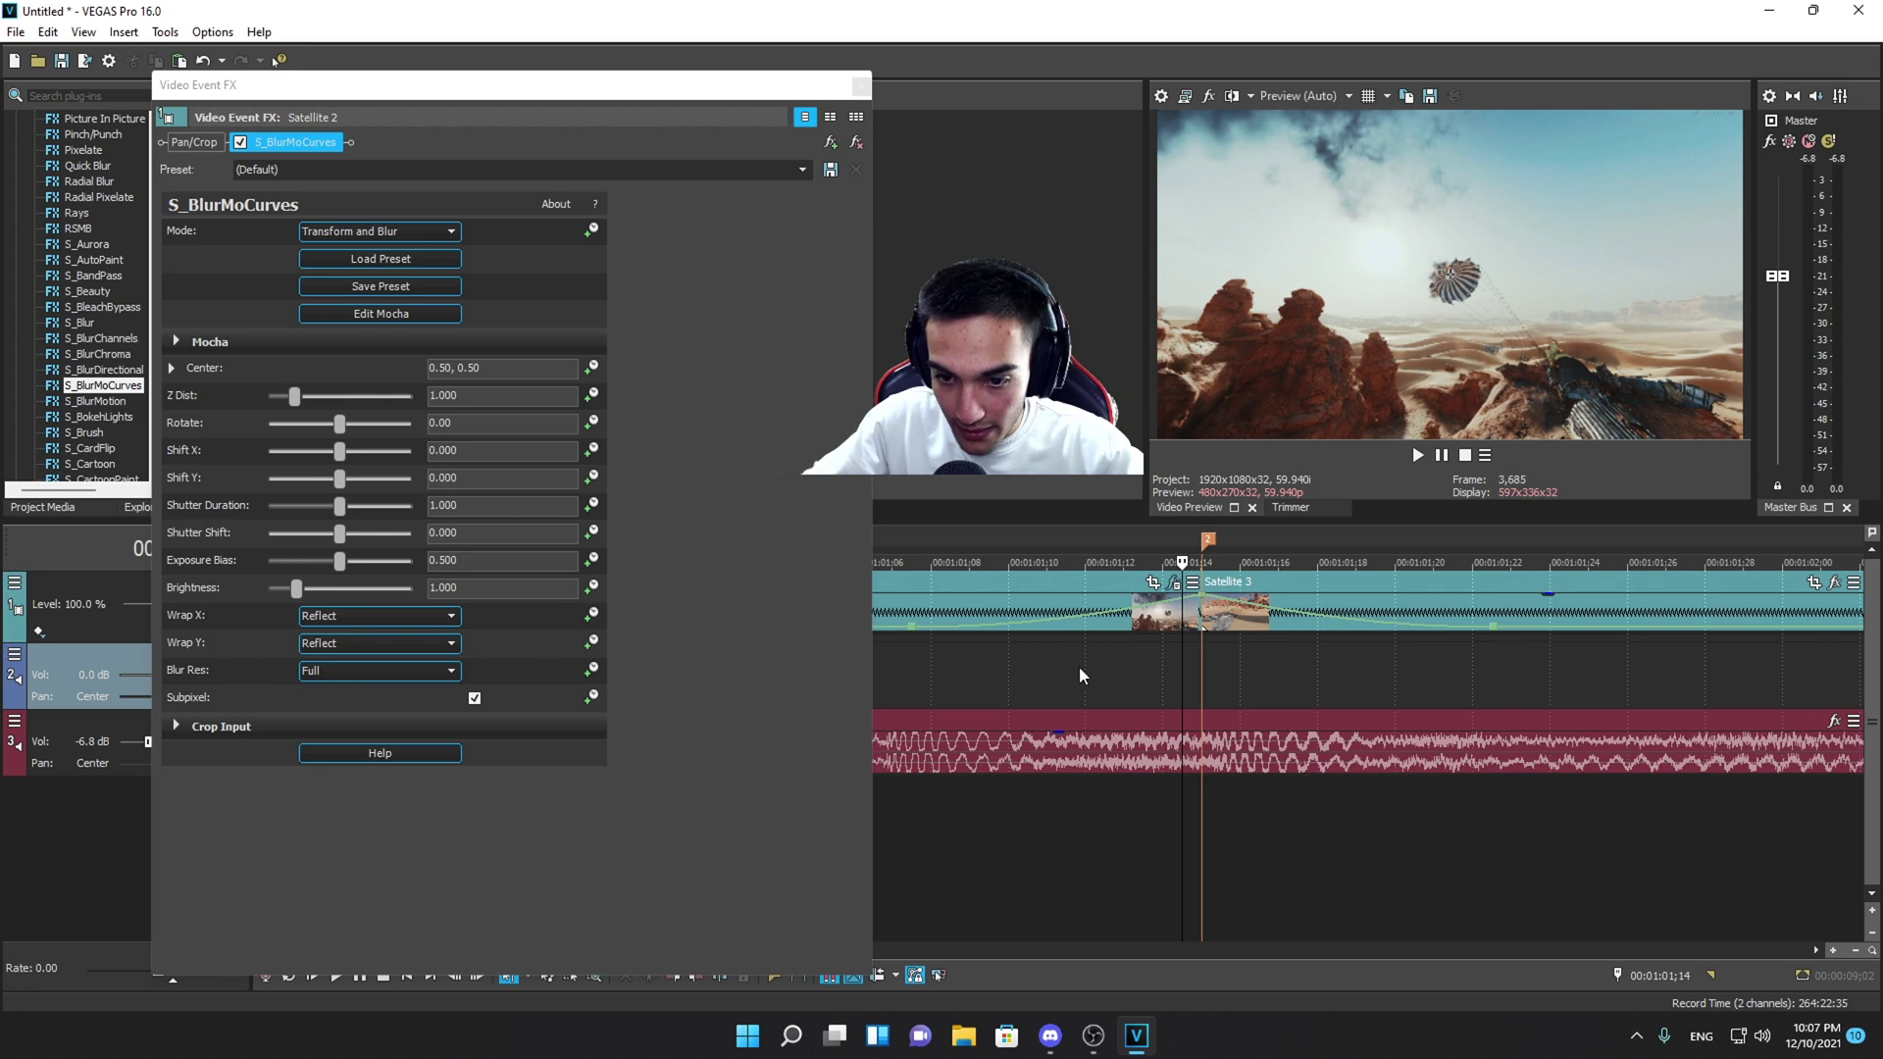
click(1105, 669)
click(1162, 705)
click(1183, 691)
click(1215, 679)
click(1161, 674)
click(1100, 670)
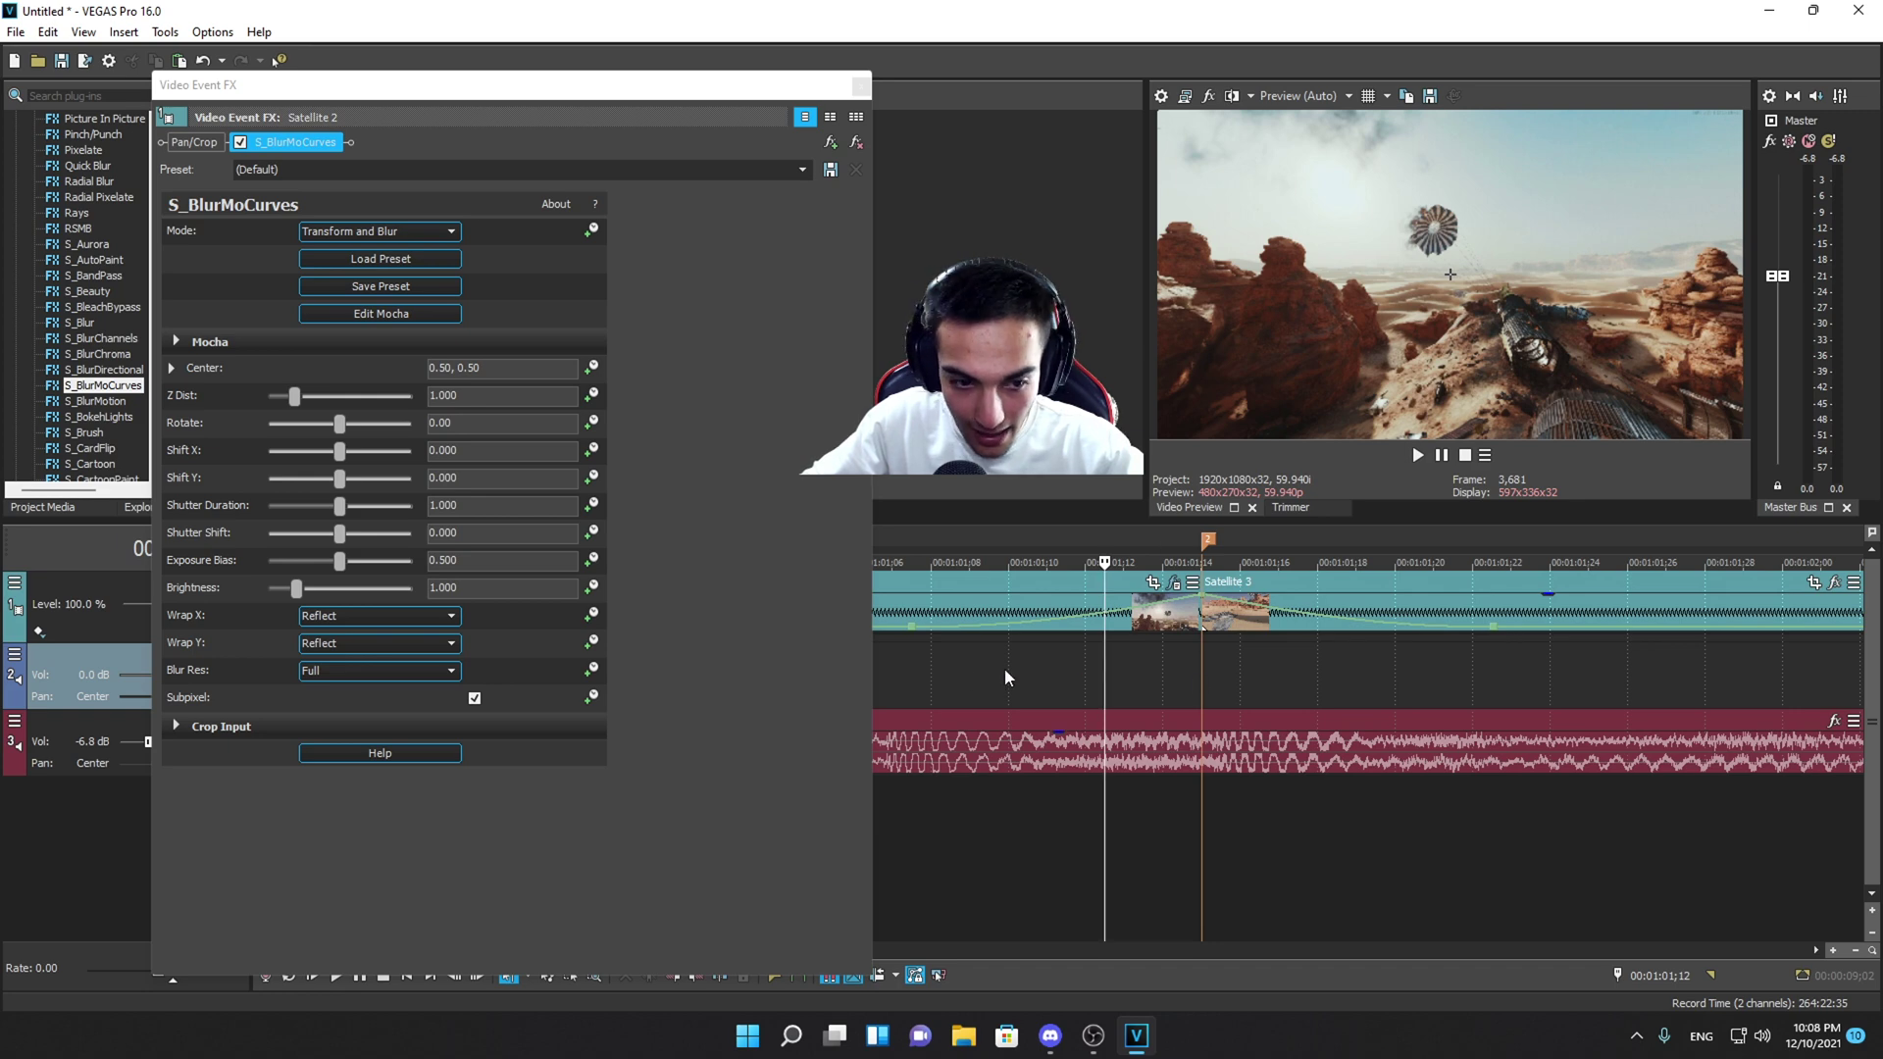
click(1164, 664)
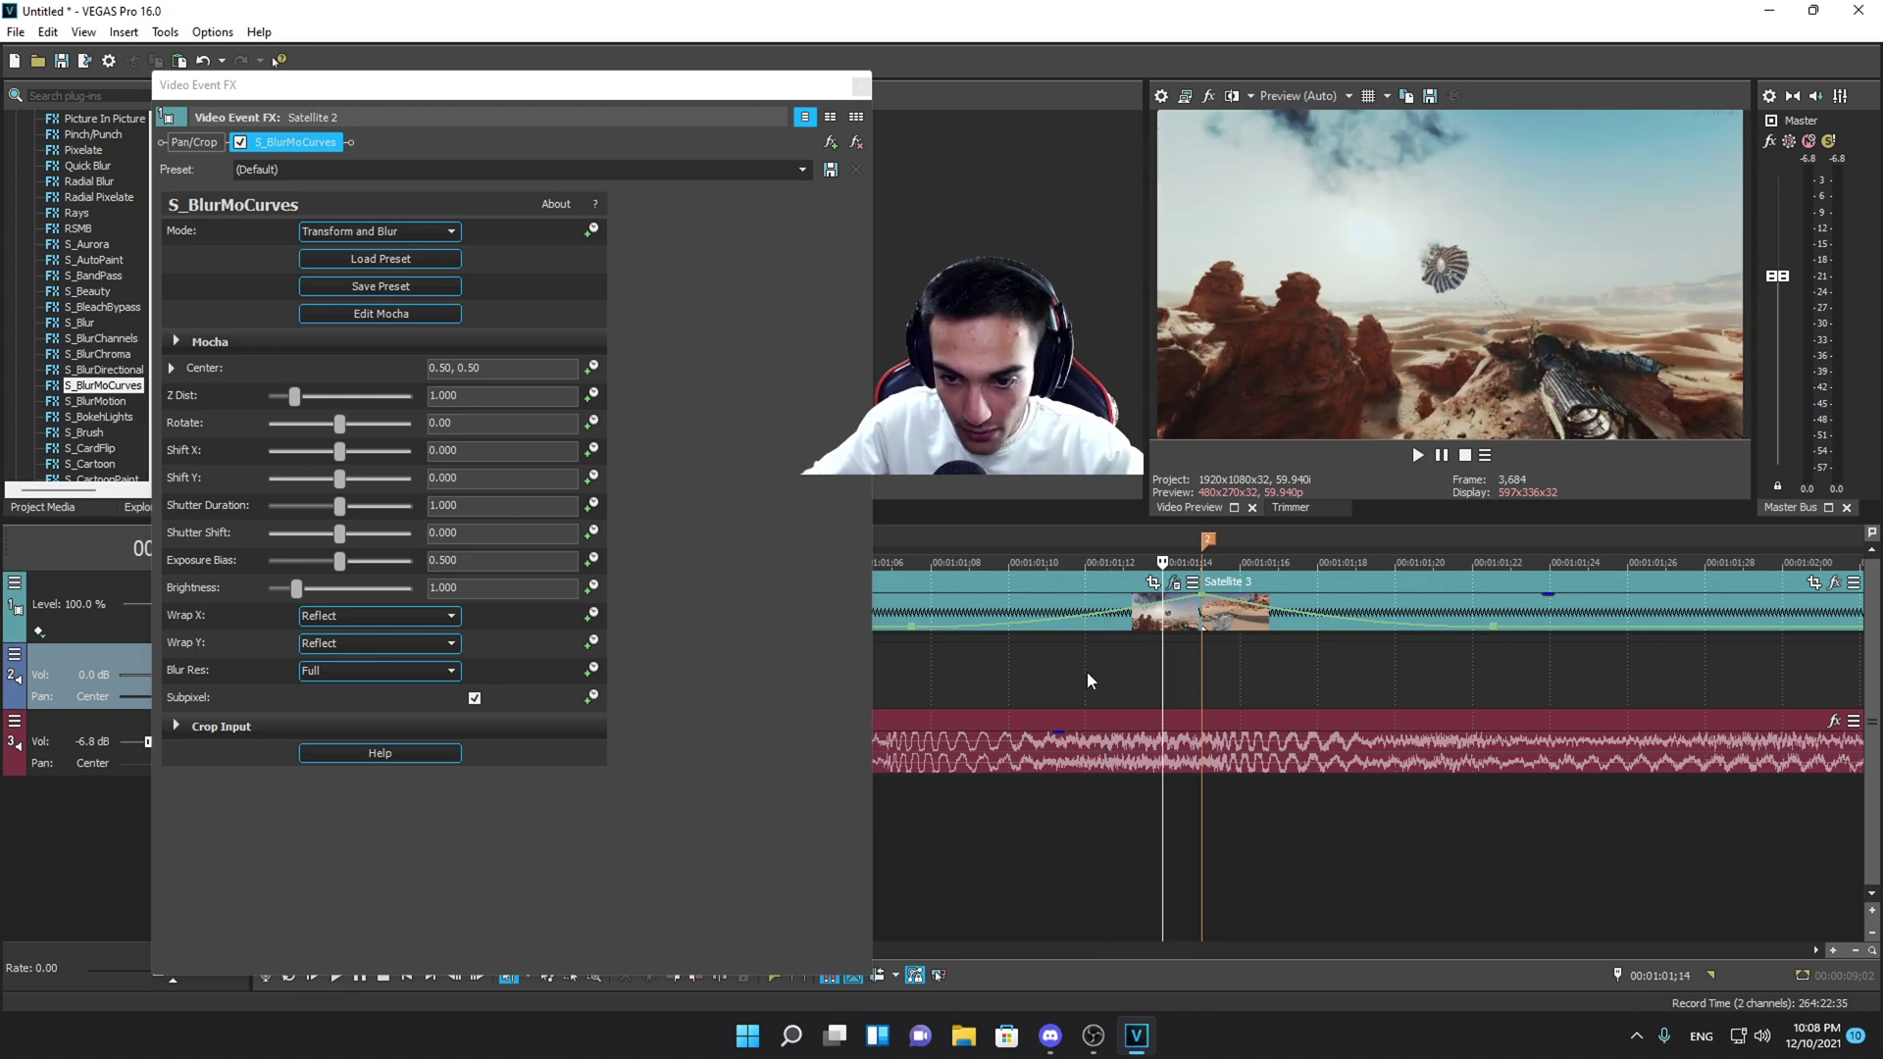
click(1193, 653)
click(1177, 662)
click(1165, 664)
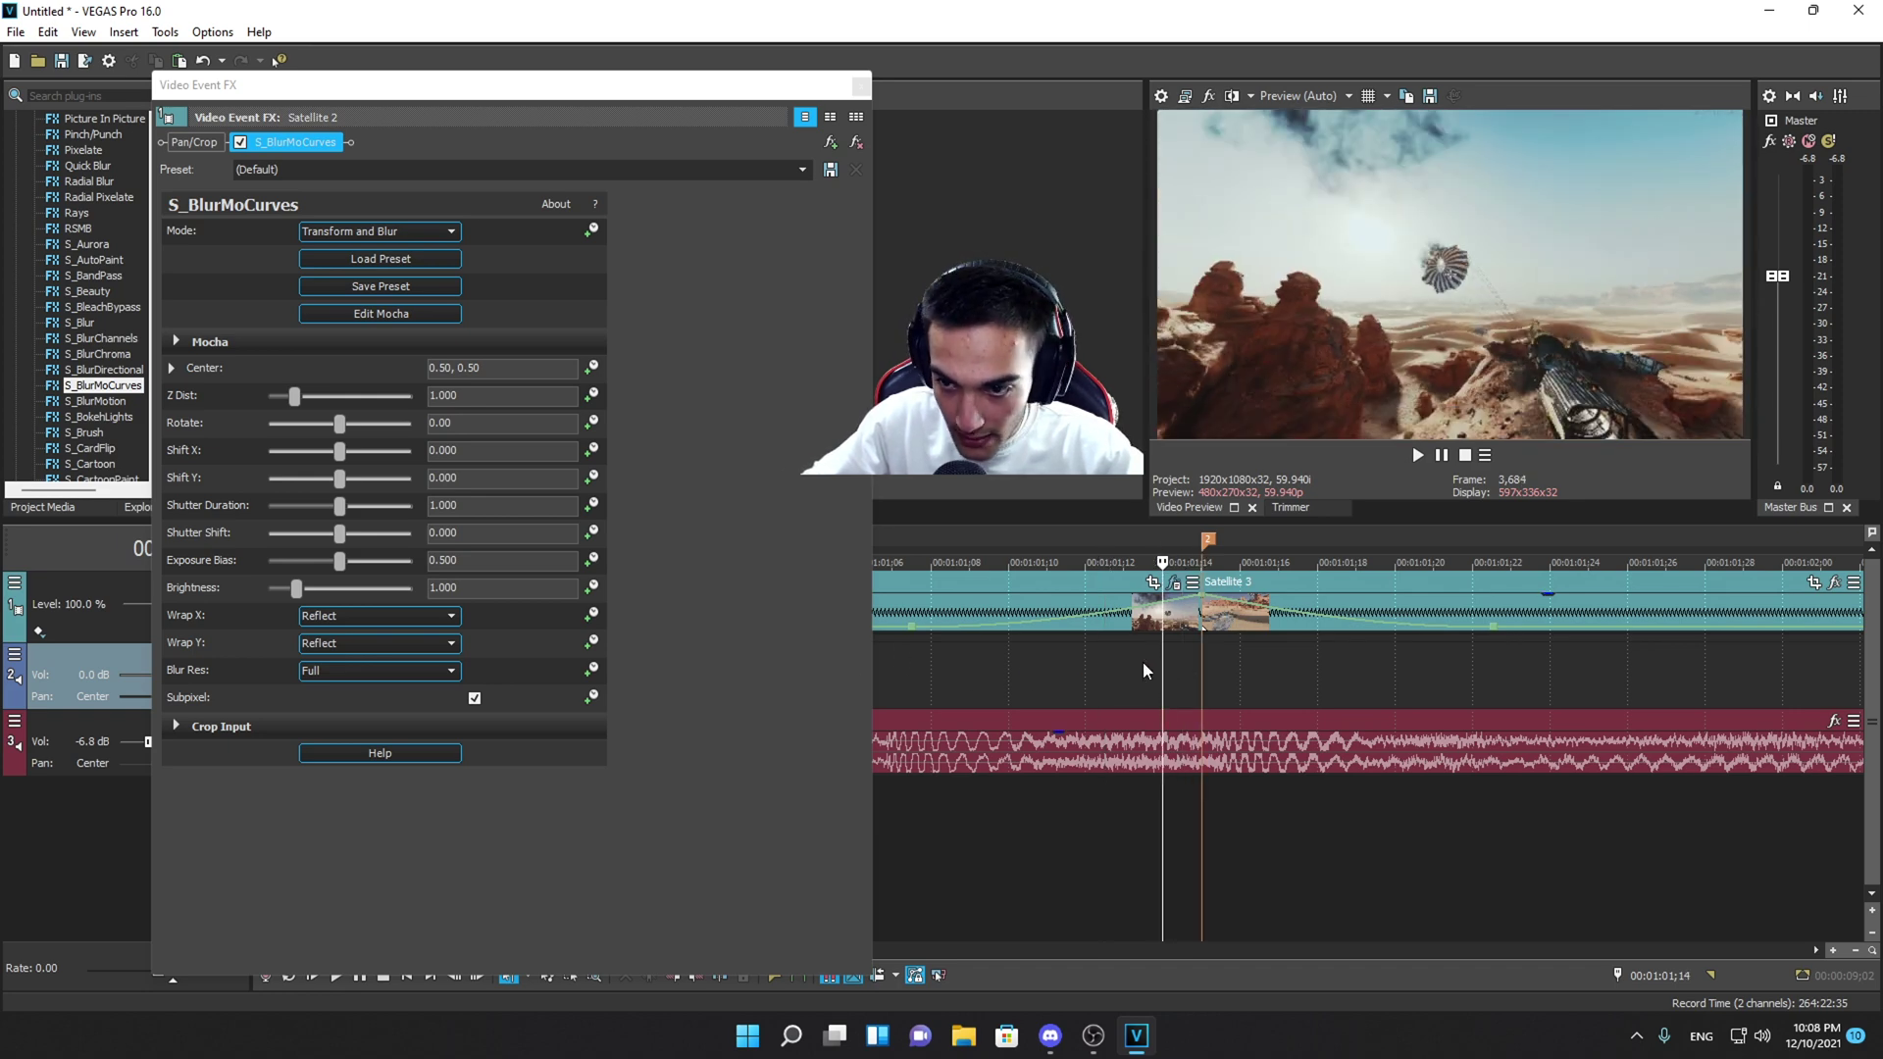
click(1152, 662)
scroll(1185, 666, down, 2)
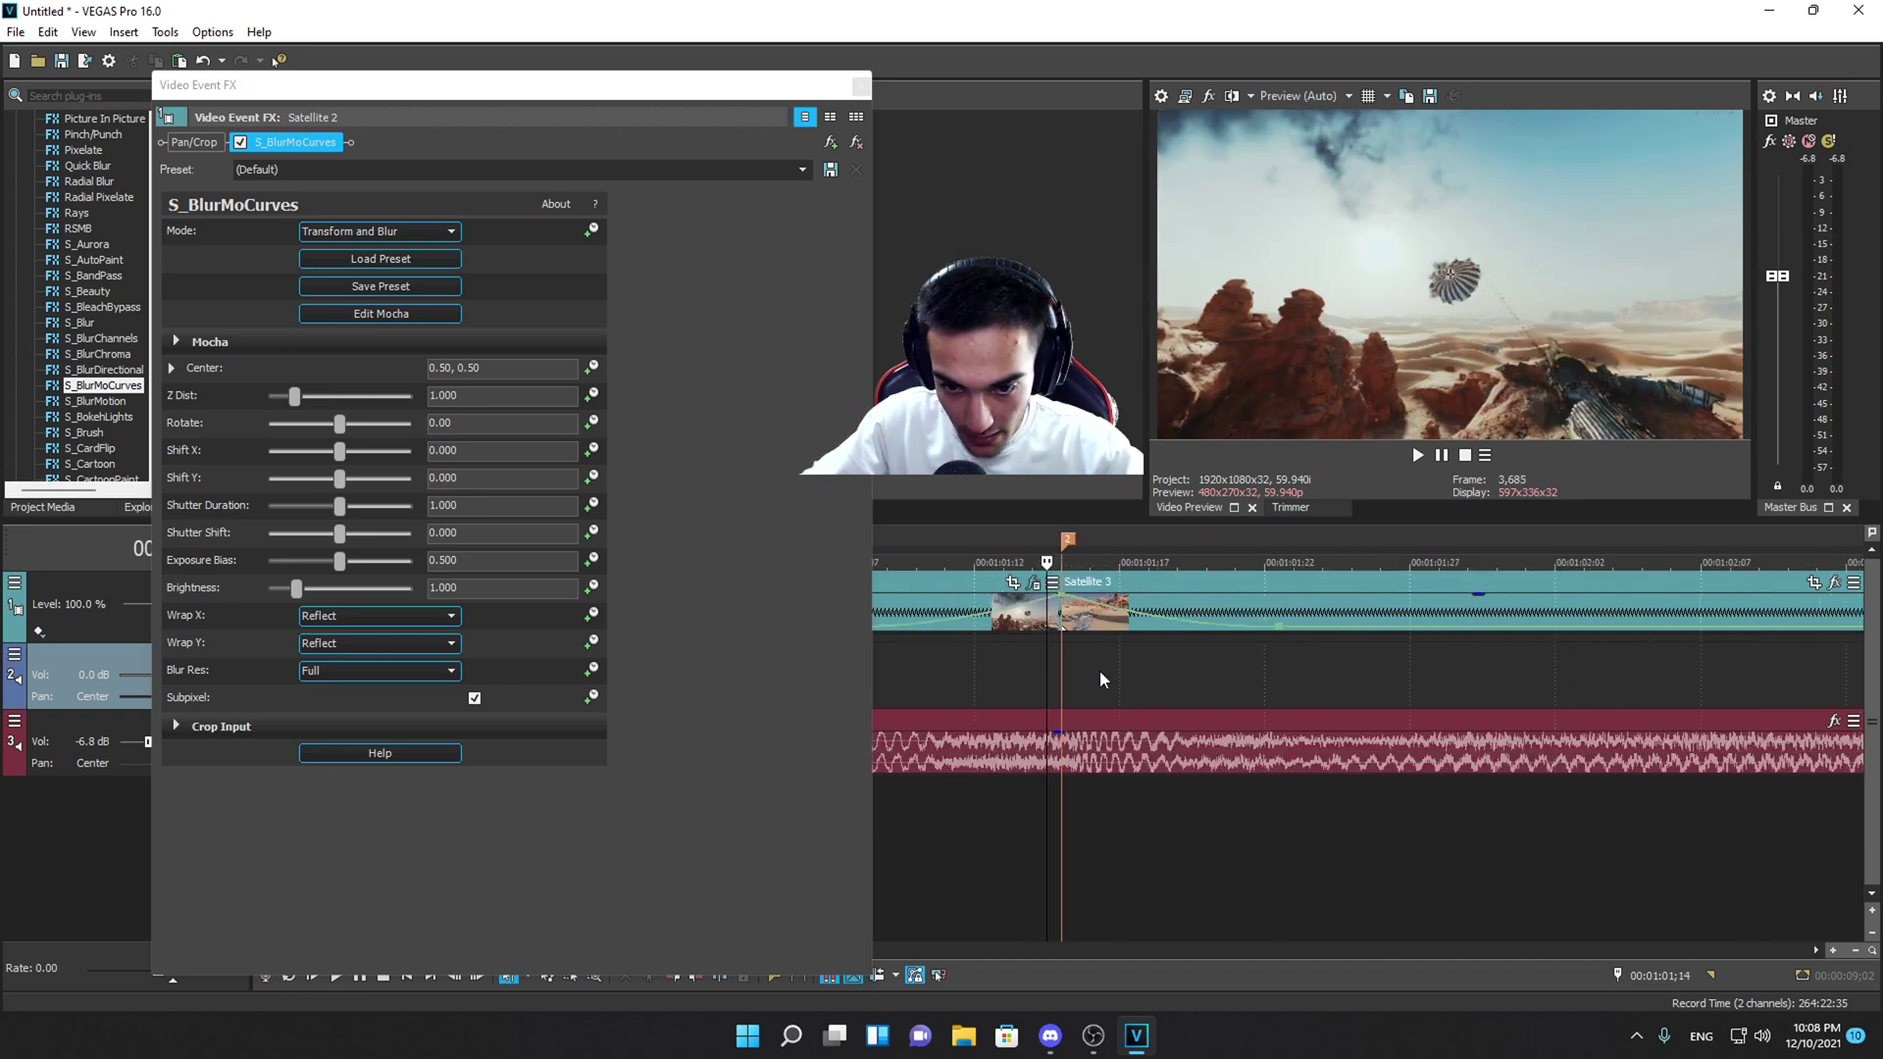
- Uncover the timeline and replay the end of Satellite 2 to check which way the shot moves
drag(540, 92, 55, 55)
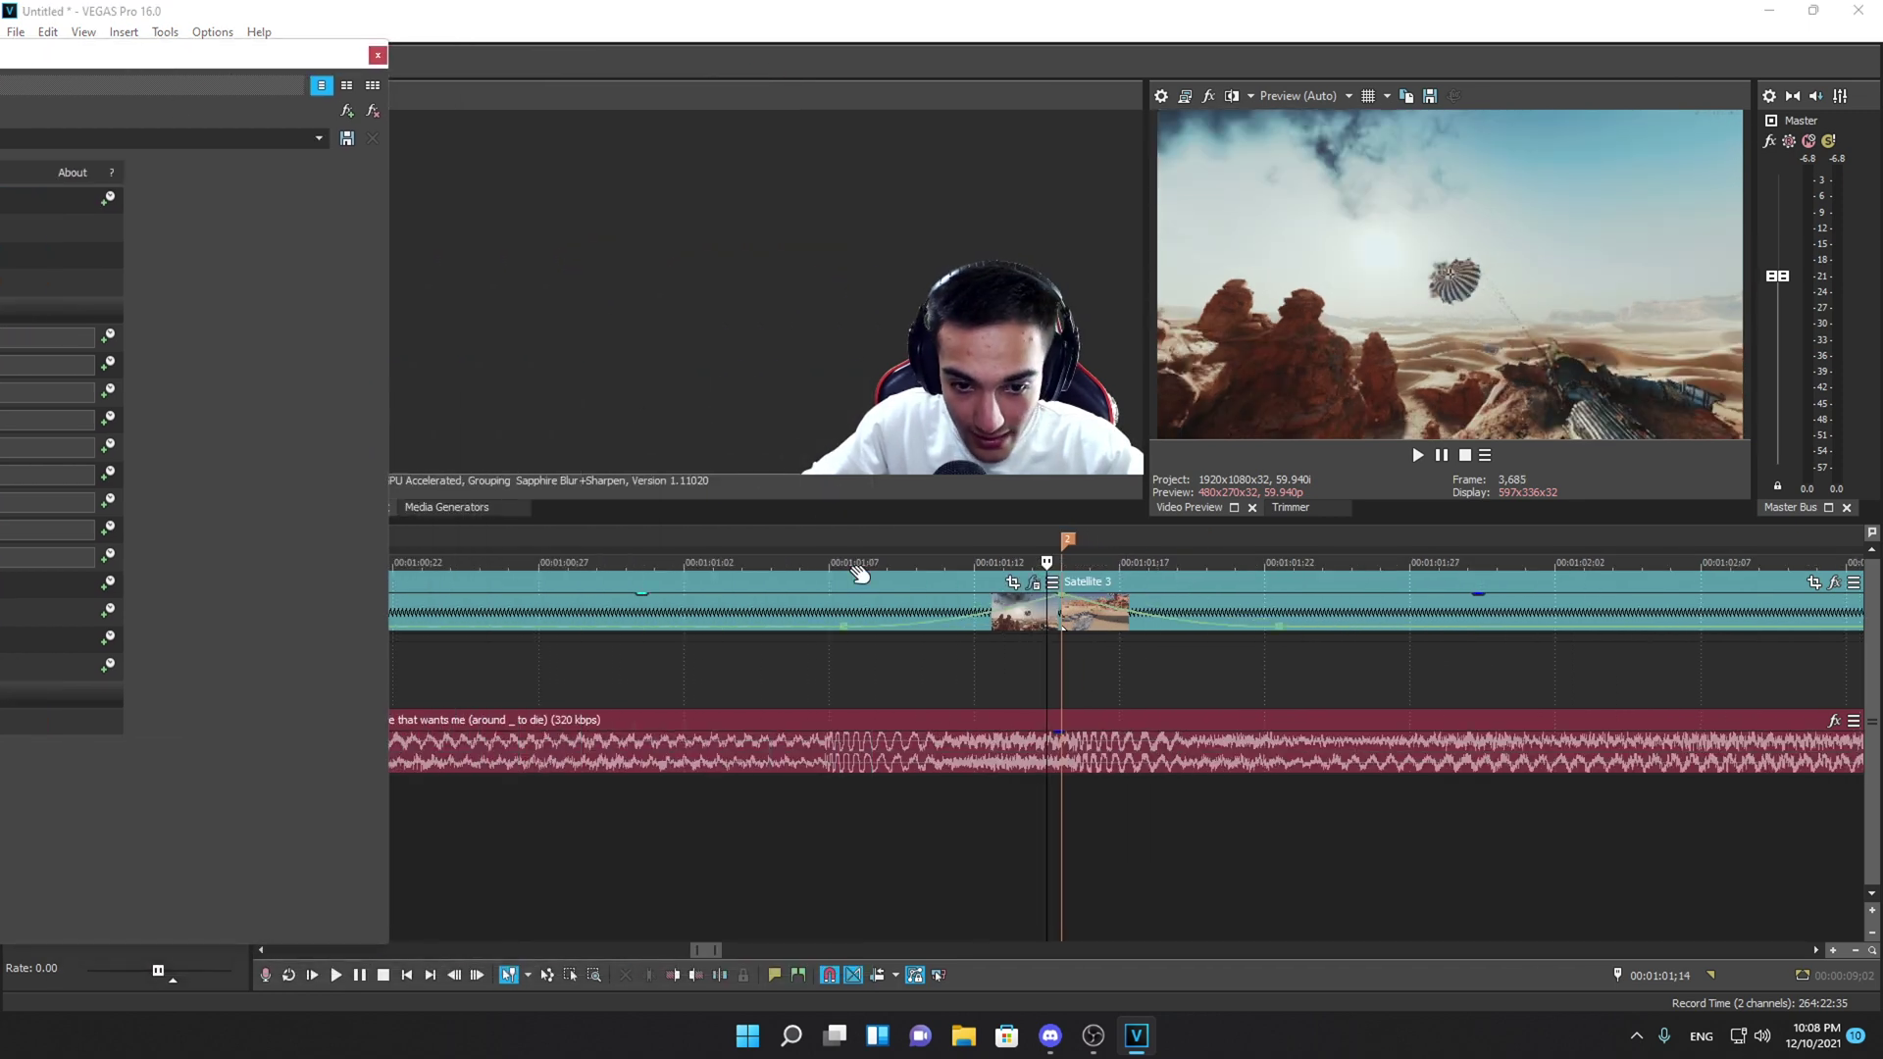
click(818, 656)
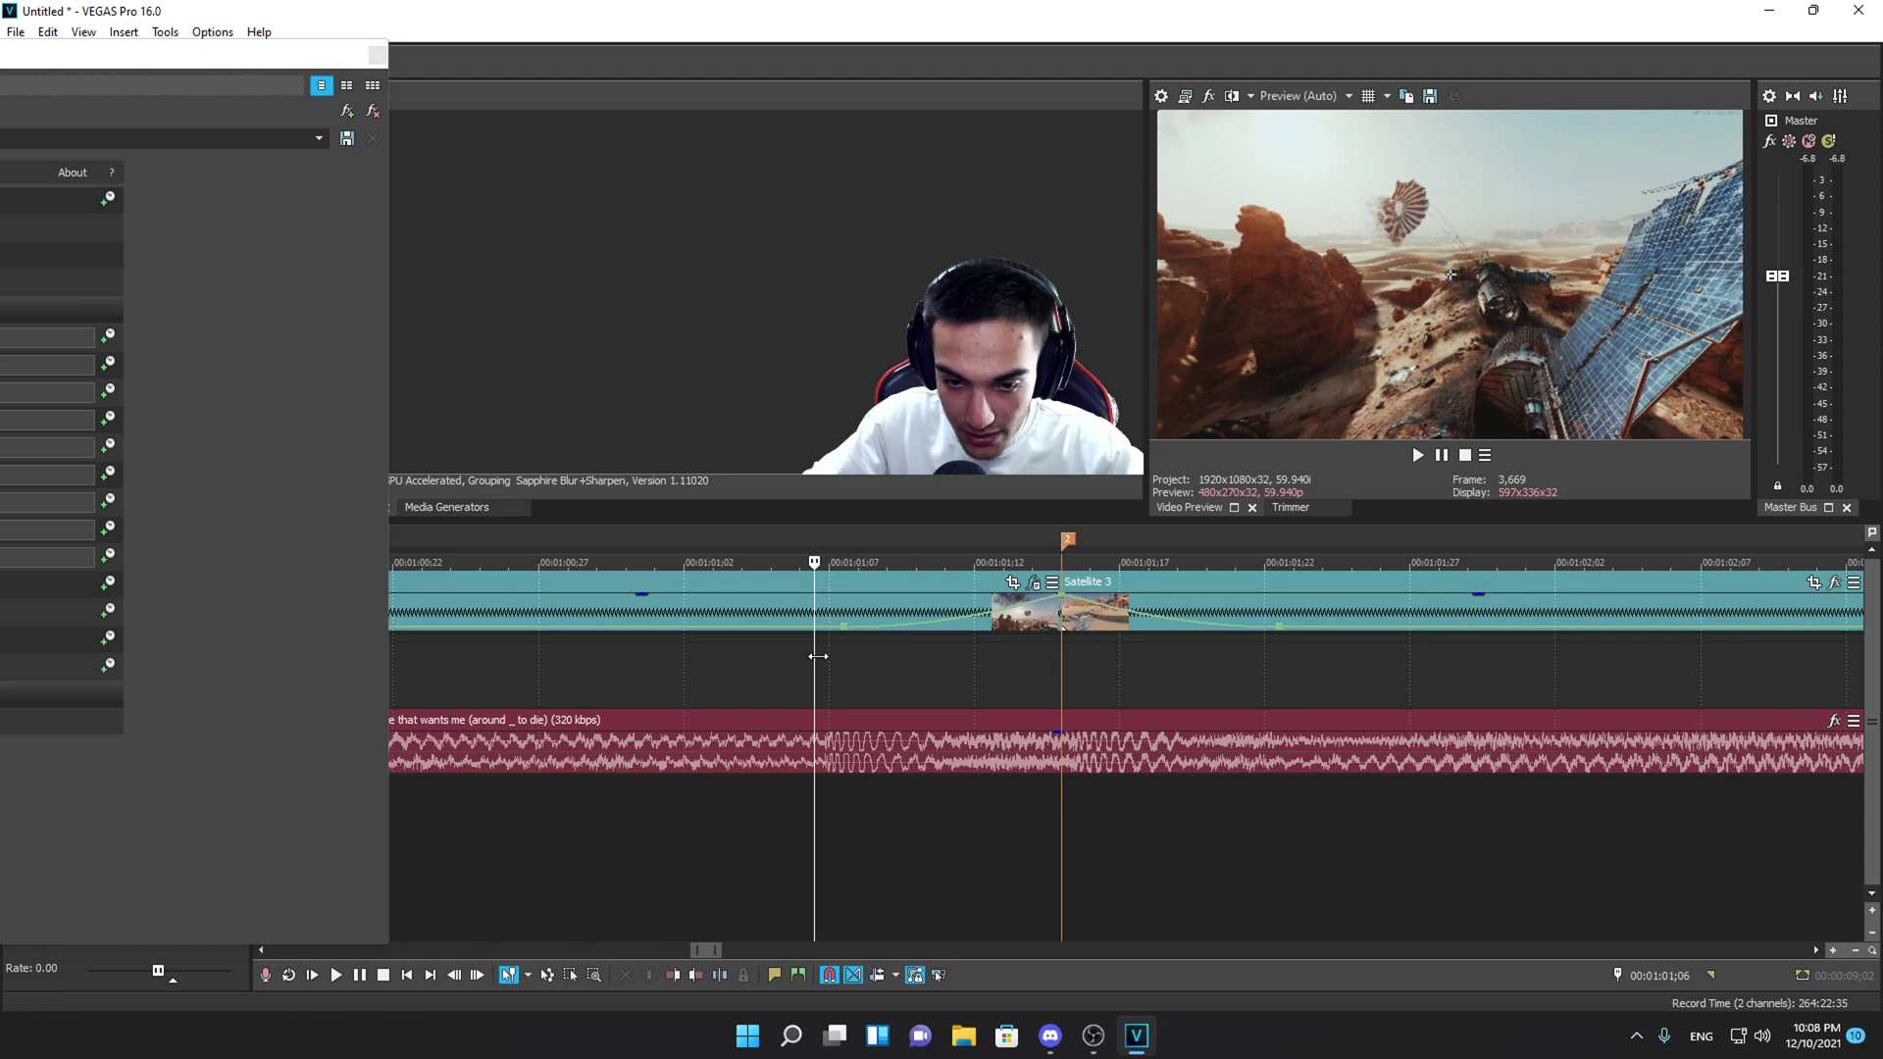
key(space)
key(space)
key(space)
key(space)
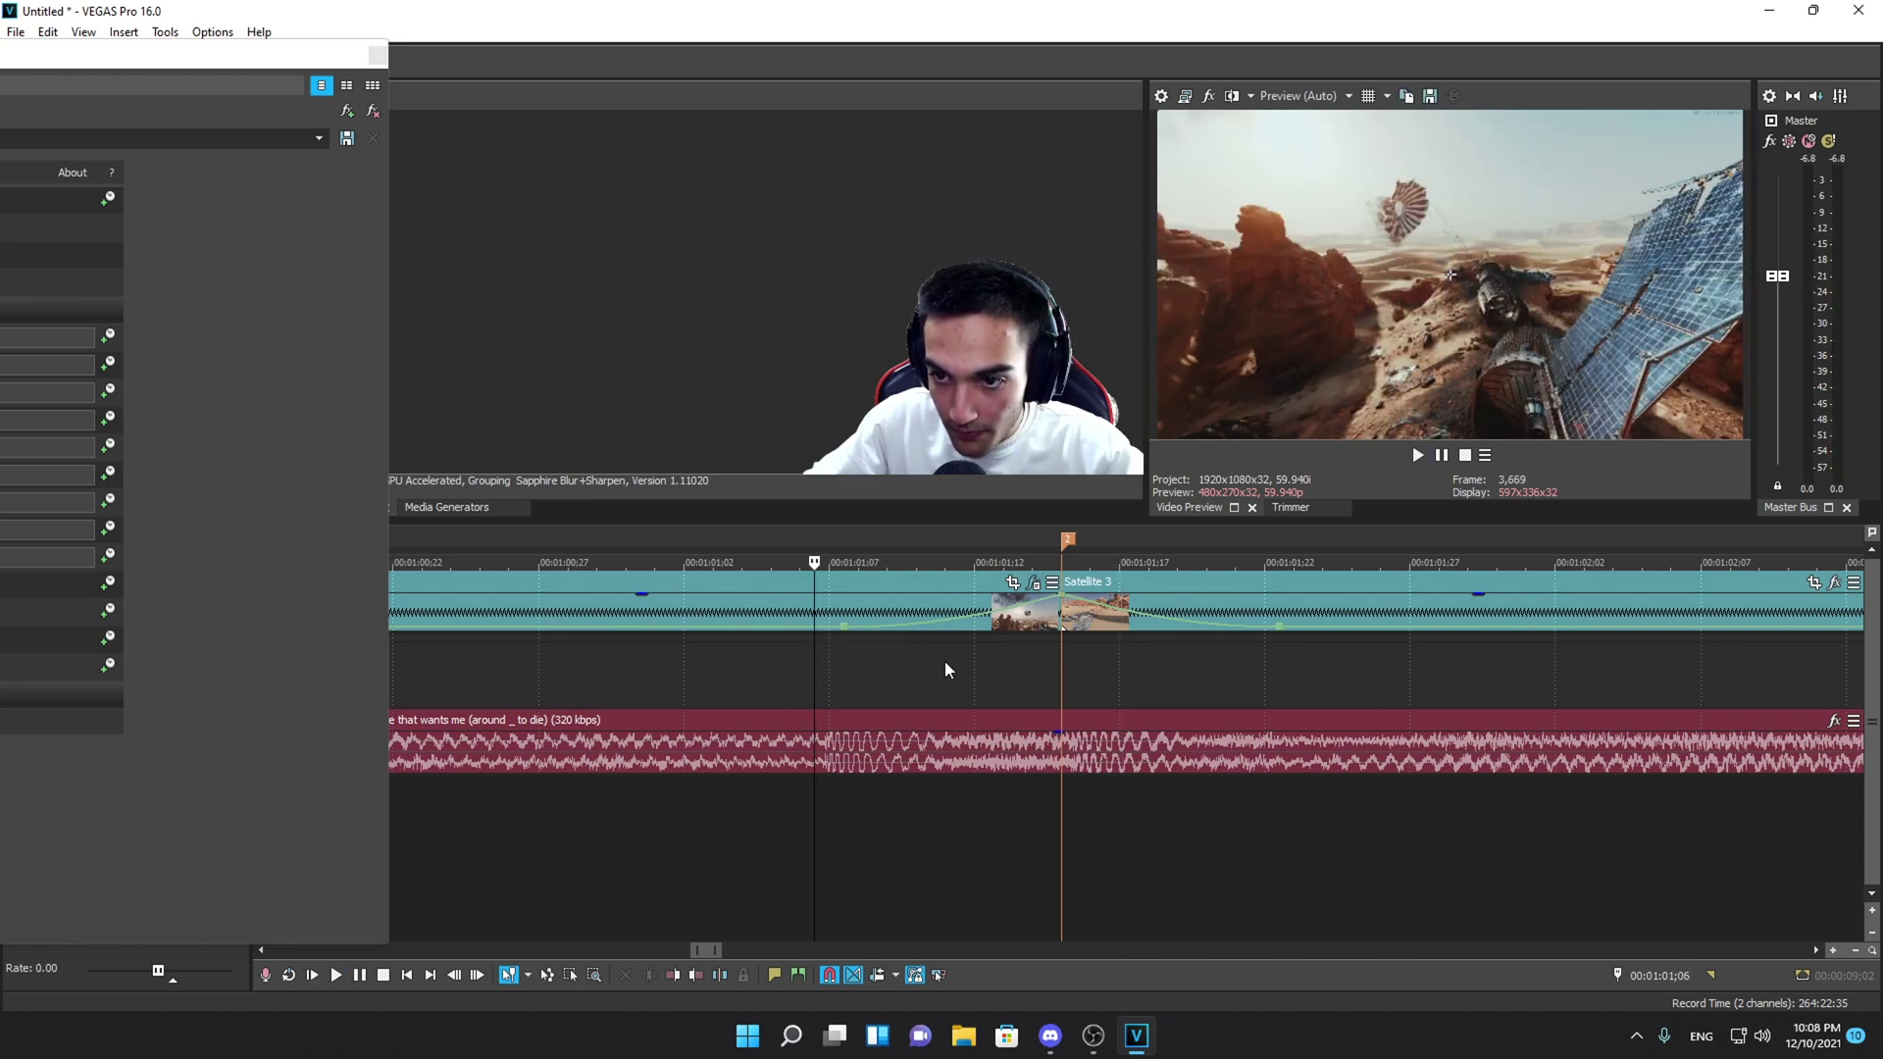
click(897, 647)
click(932, 654)
click(1004, 661)
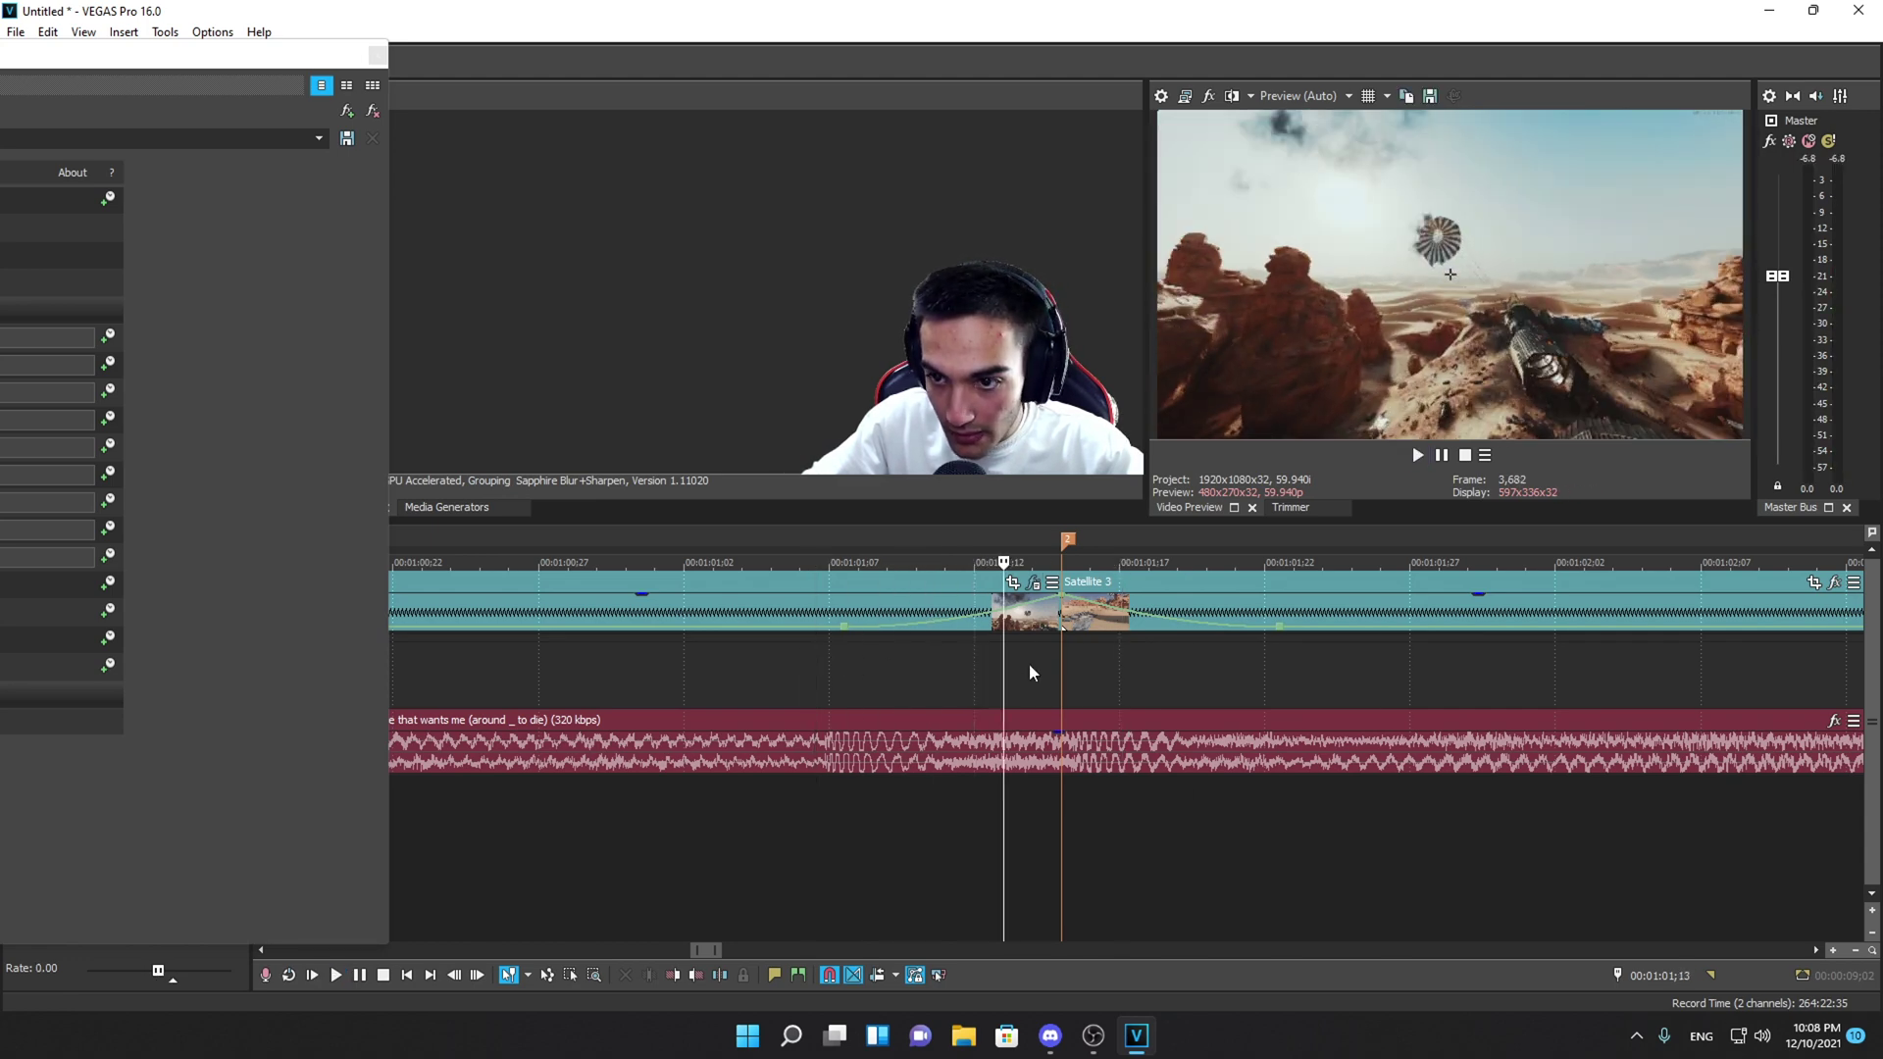
click(1030, 663)
click(963, 675)
click(1017, 669)
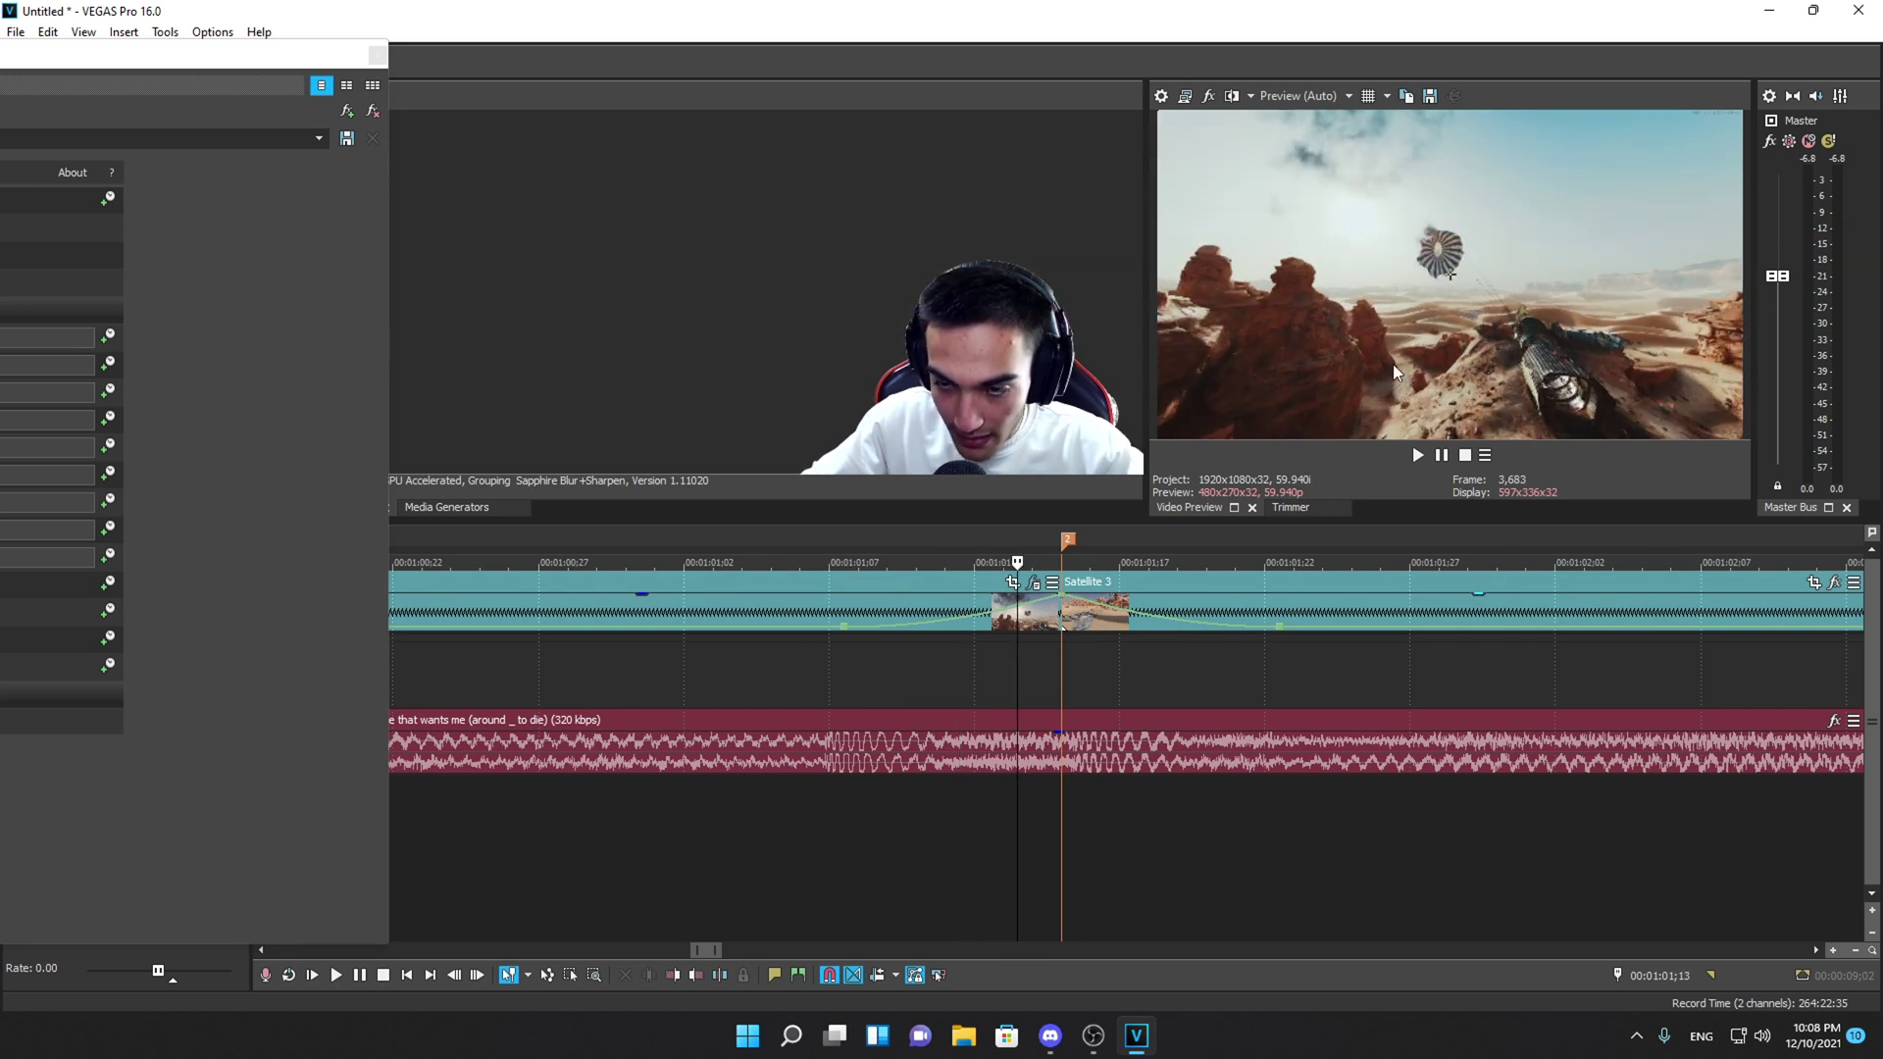
click(888, 673)
key(space)
key(space)
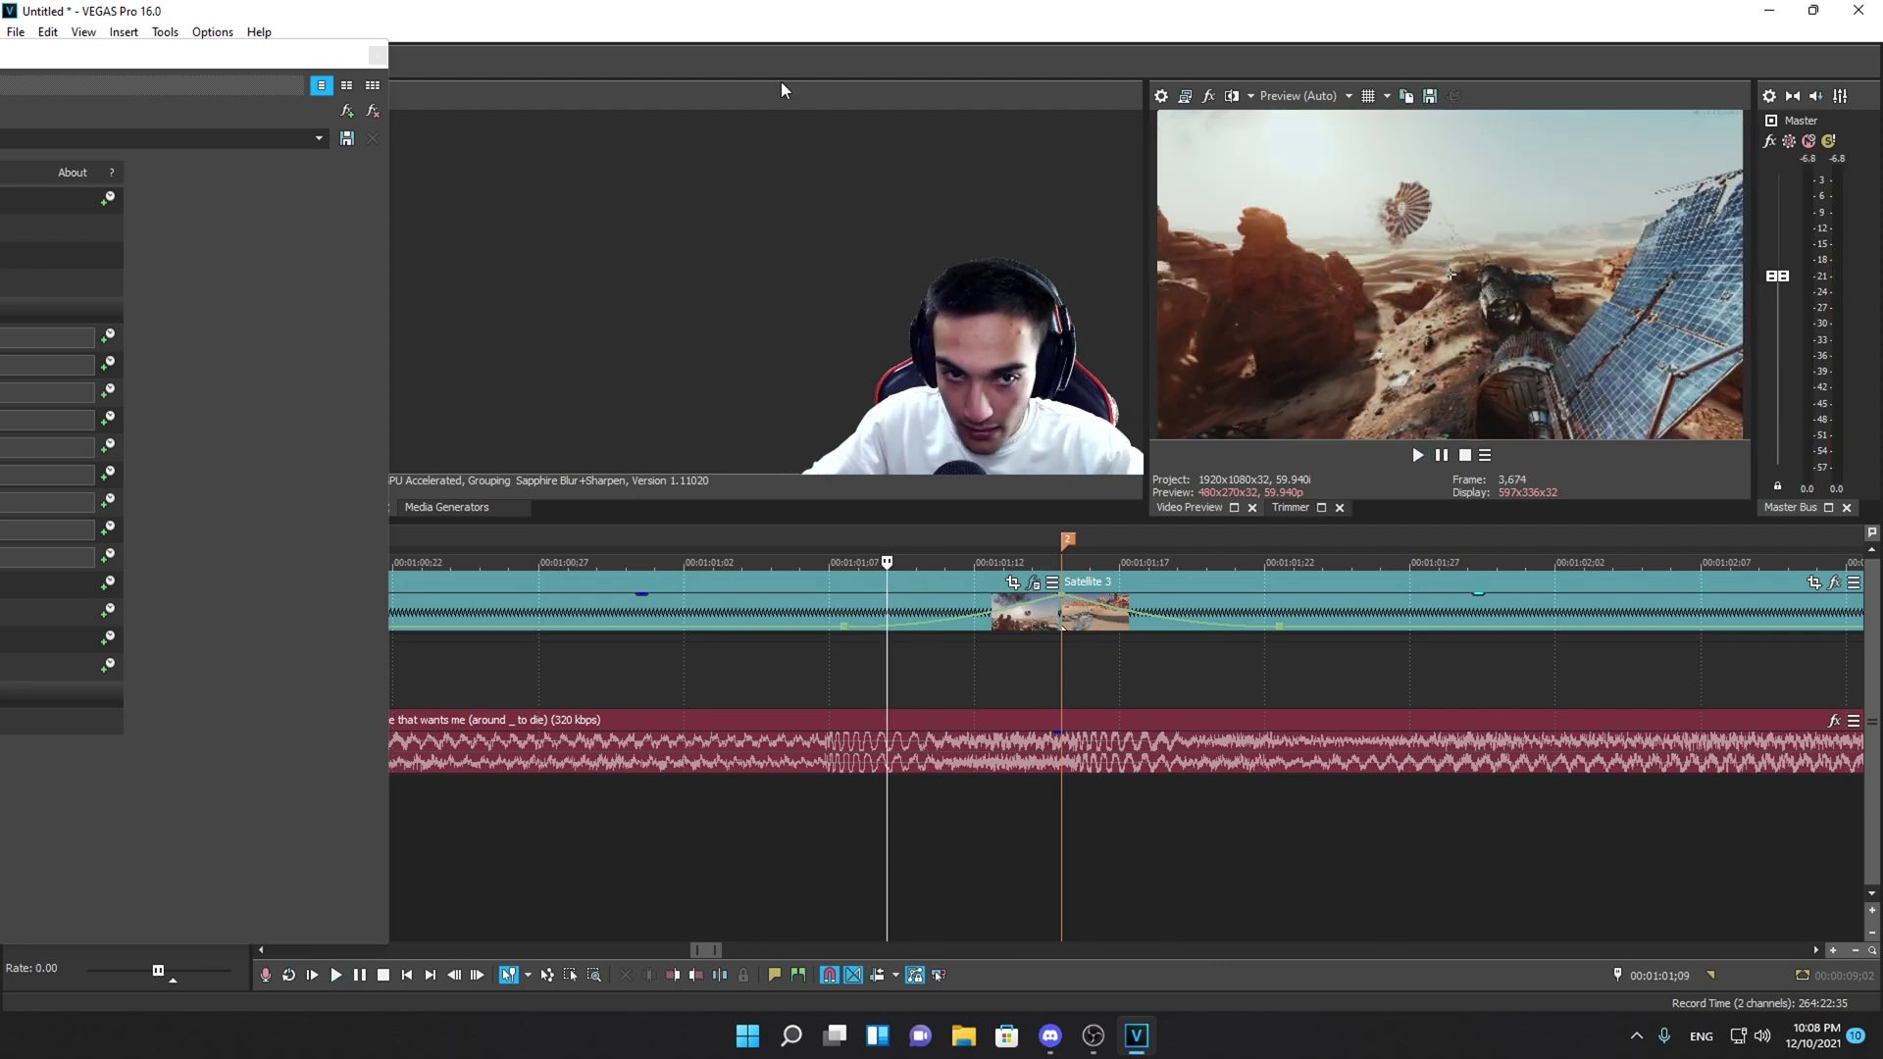
- Enable keyframe animation for Z Dist, Shift X and Shift Y in the S_BlurMoCurves effect
drag(279, 52, 475, 73)
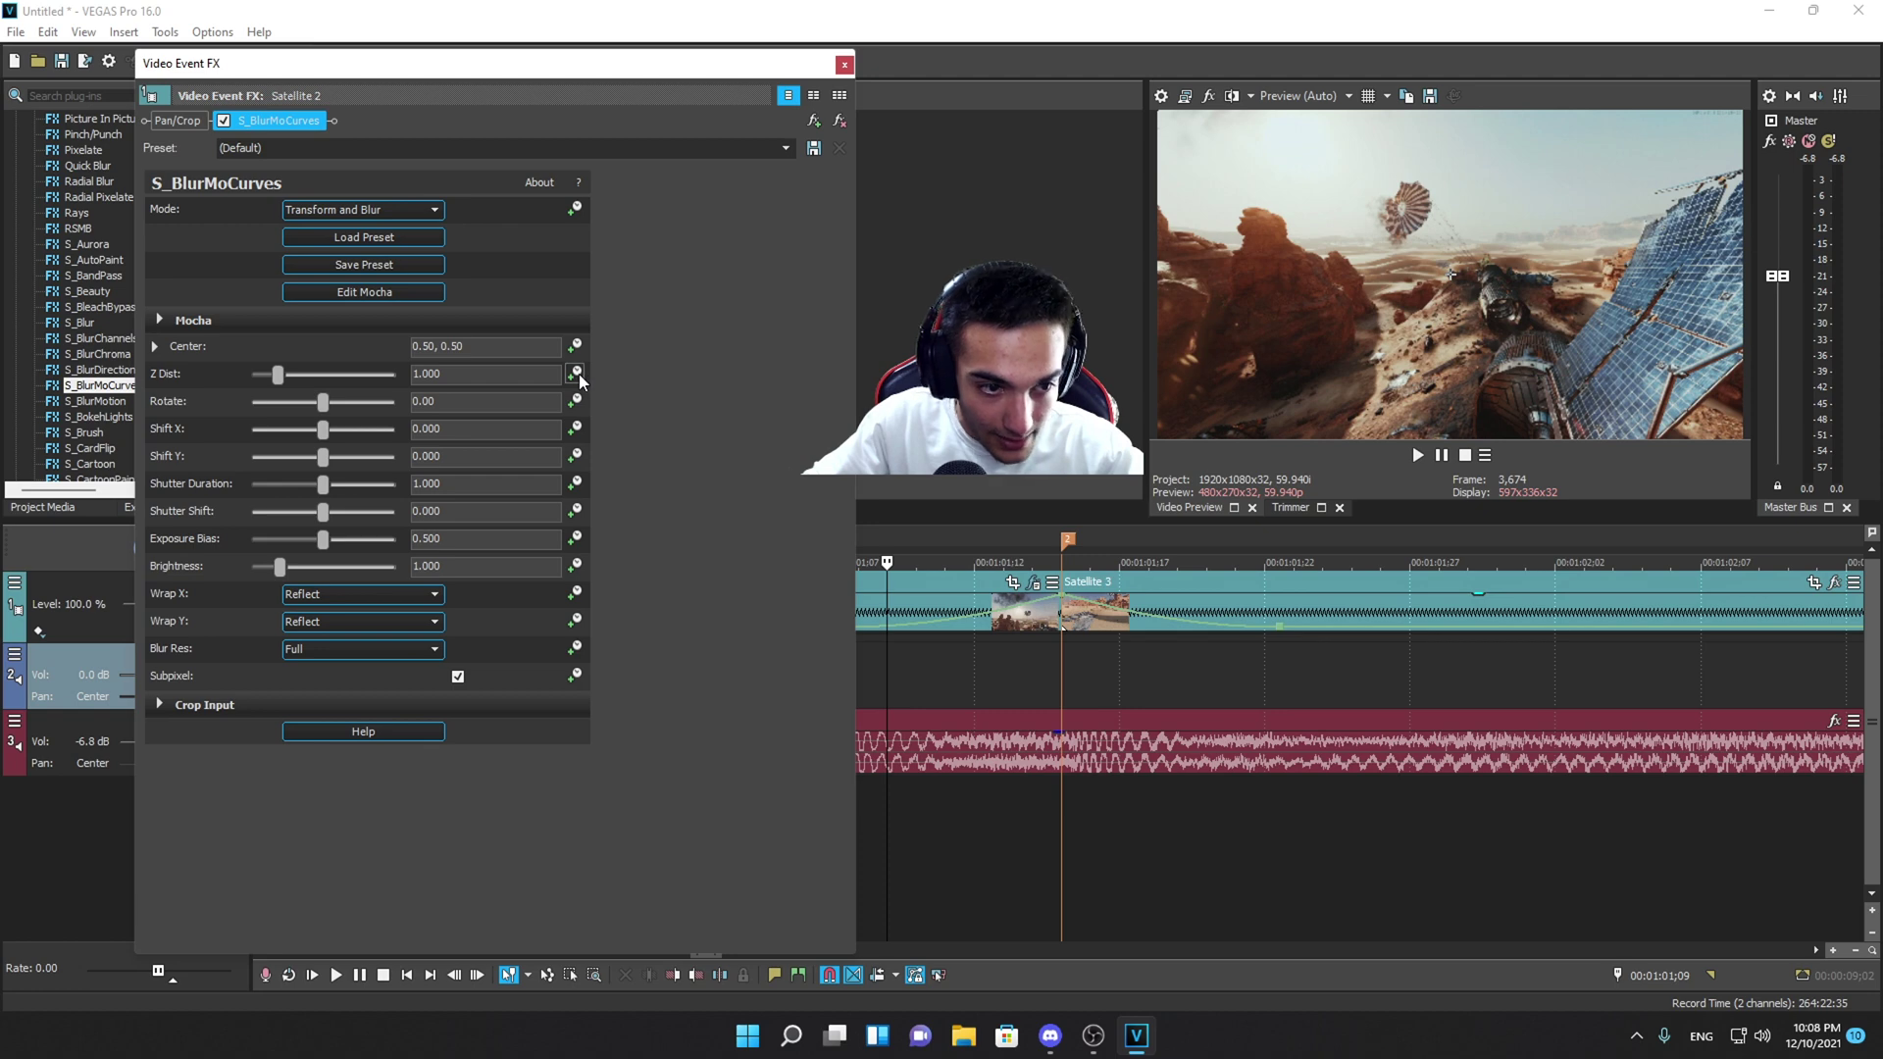
click(576, 374)
drag(276, 376, 302, 381)
key(ctrl+z)
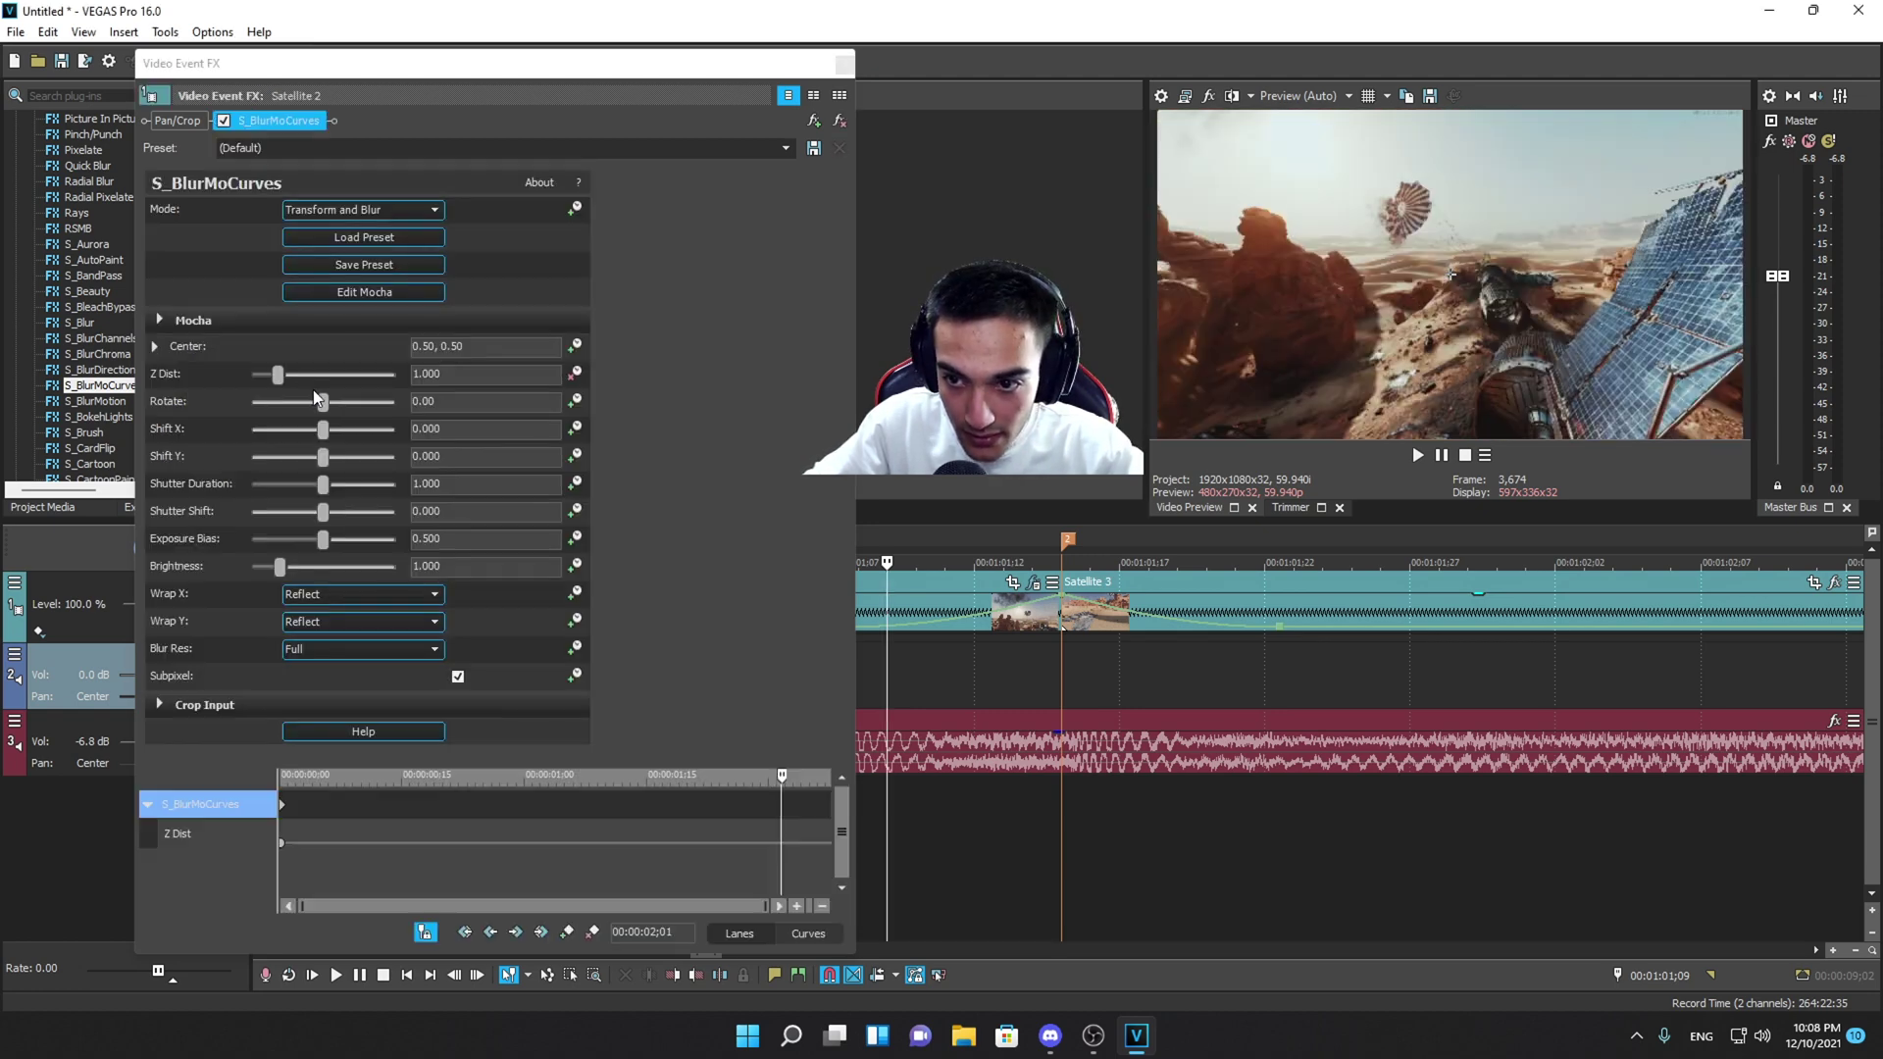
click(577, 429)
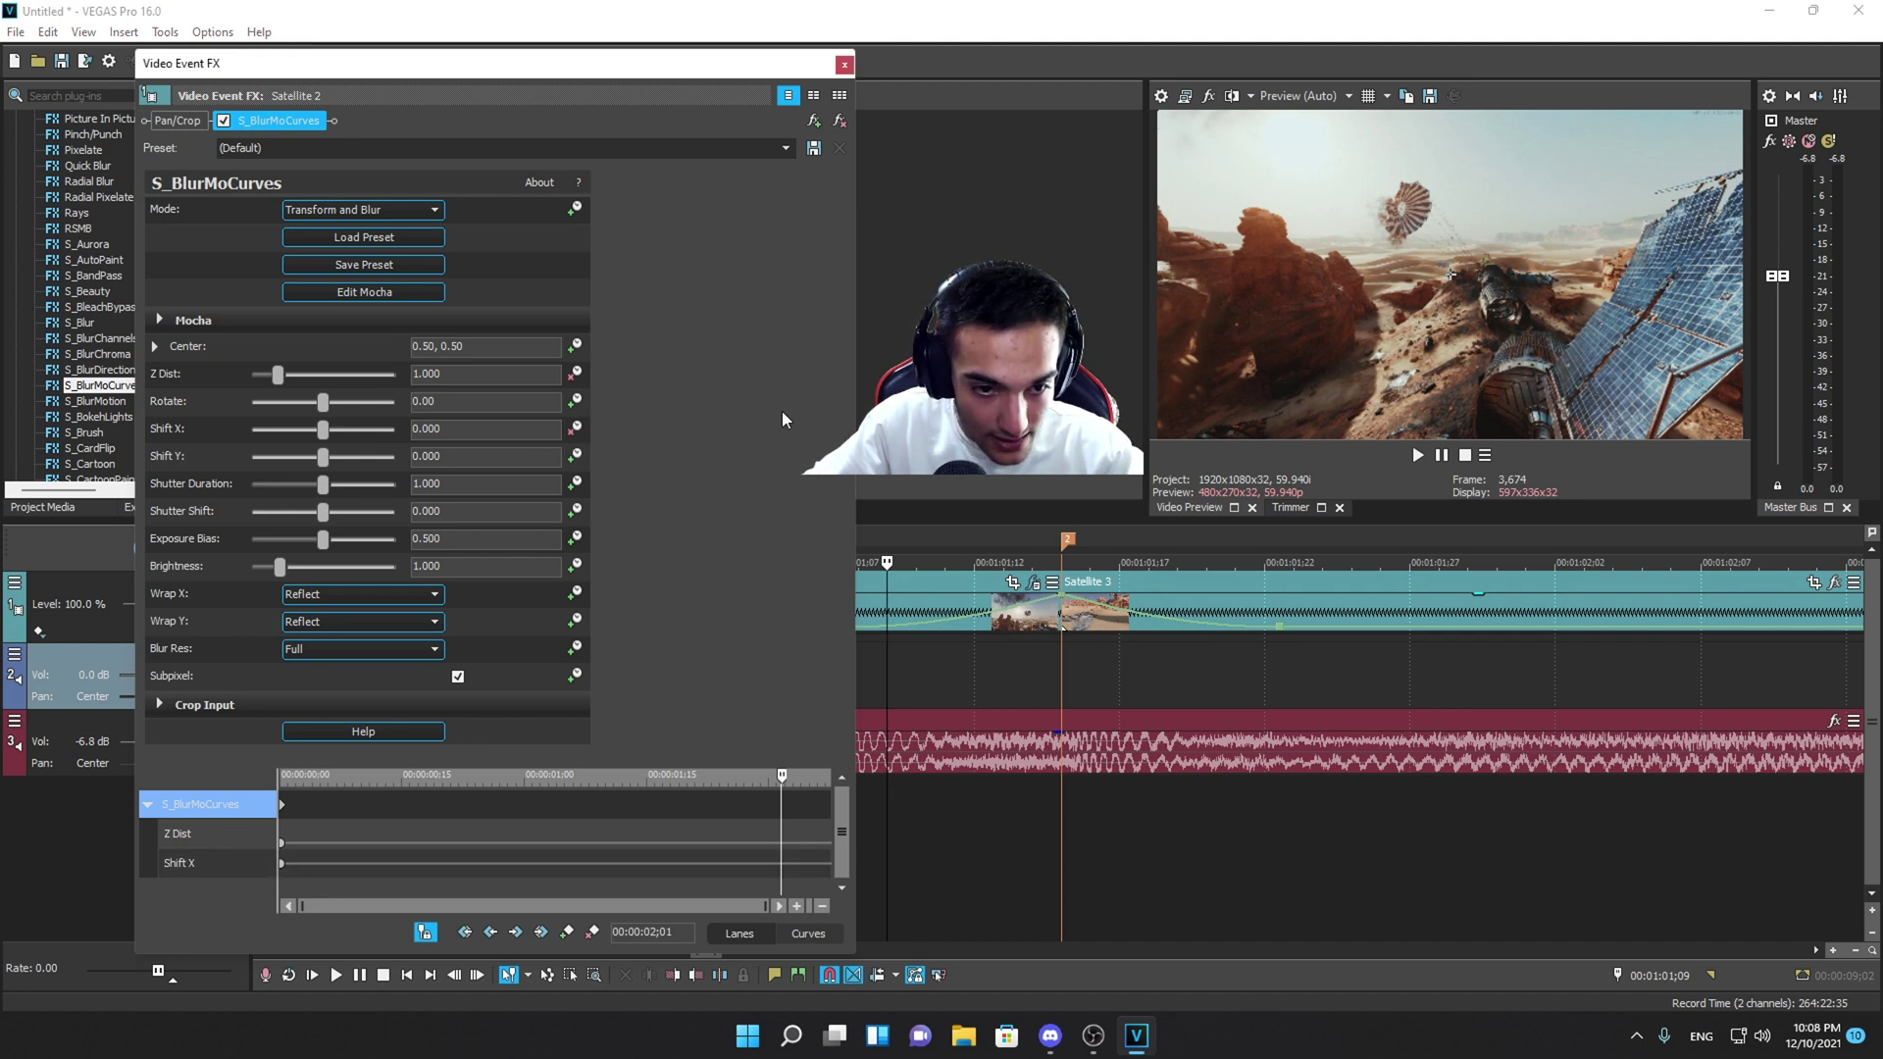
click(576, 456)
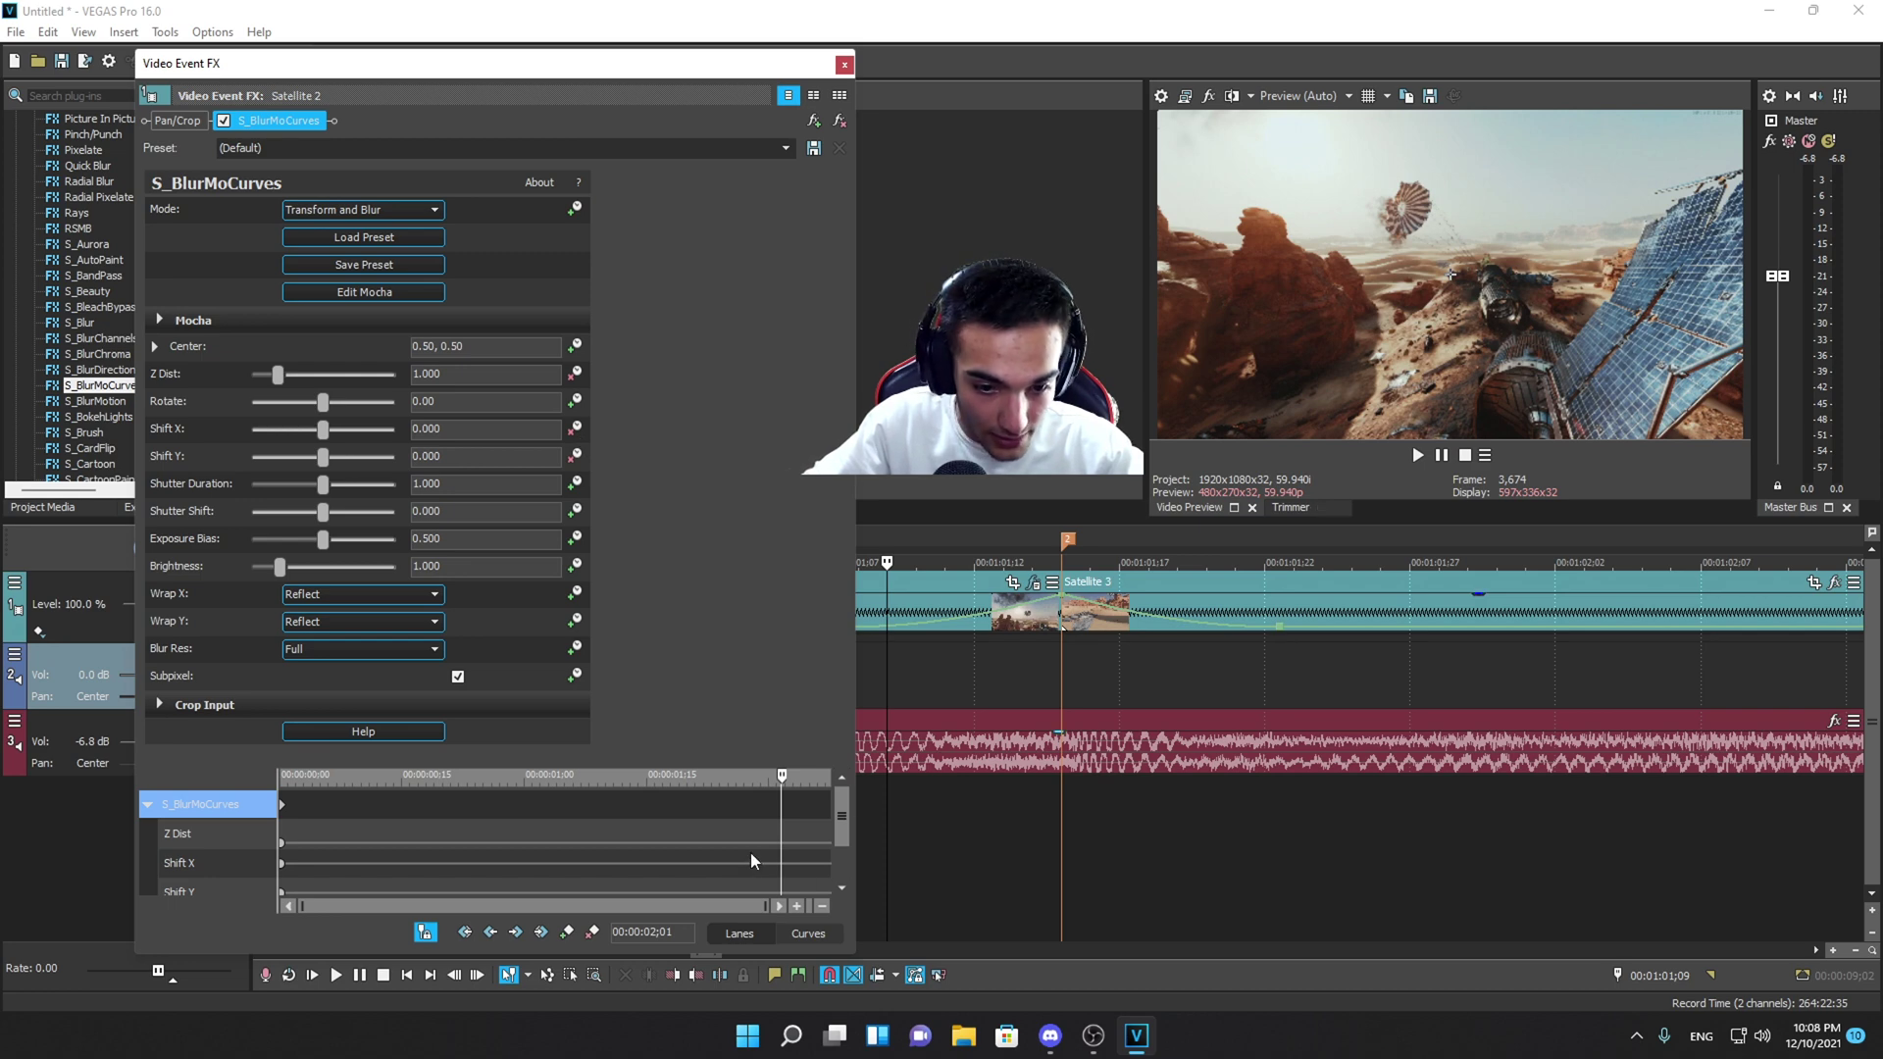
- Add a keyframe on the main S_BlurMoCurves track at the end of the clip, at 00:00:02;07
drag(802, 812, 836, 814)
drag(705, 67, 681, 33)
drag(773, 796, 825, 798)
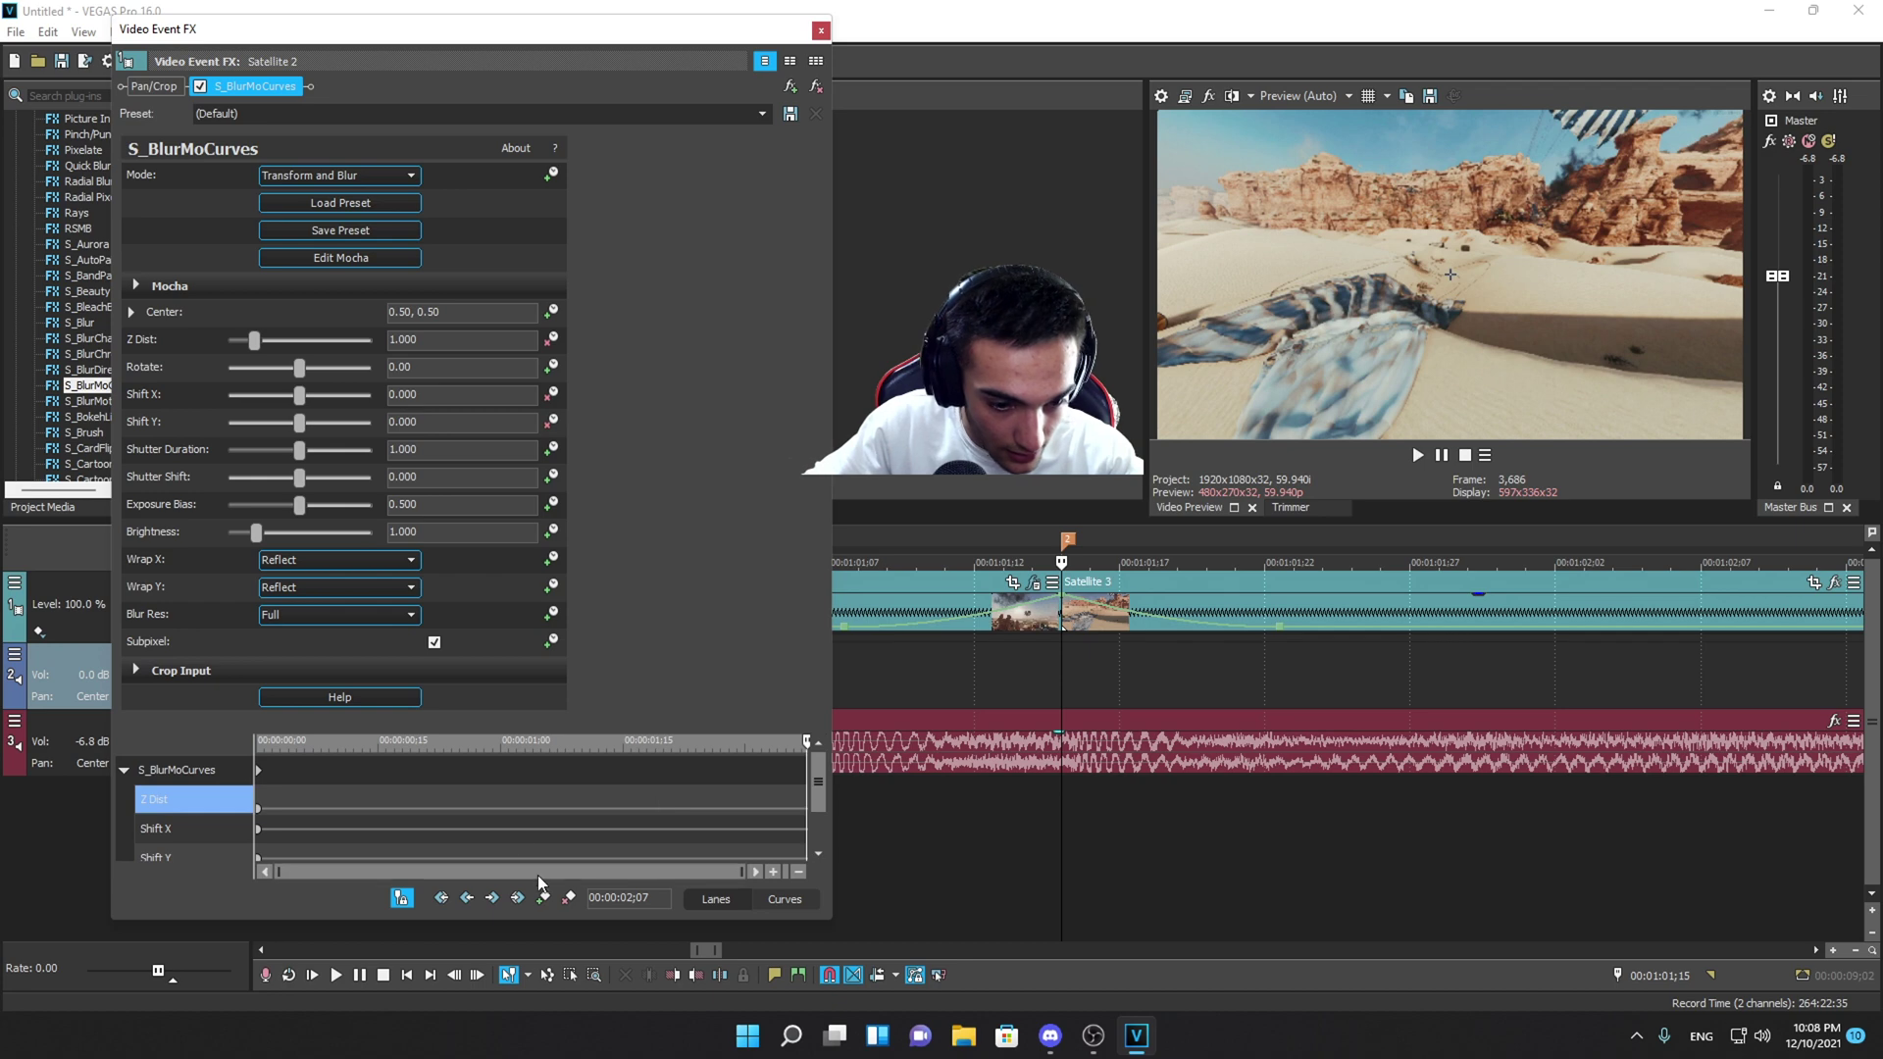
drag(790, 772, 827, 780)
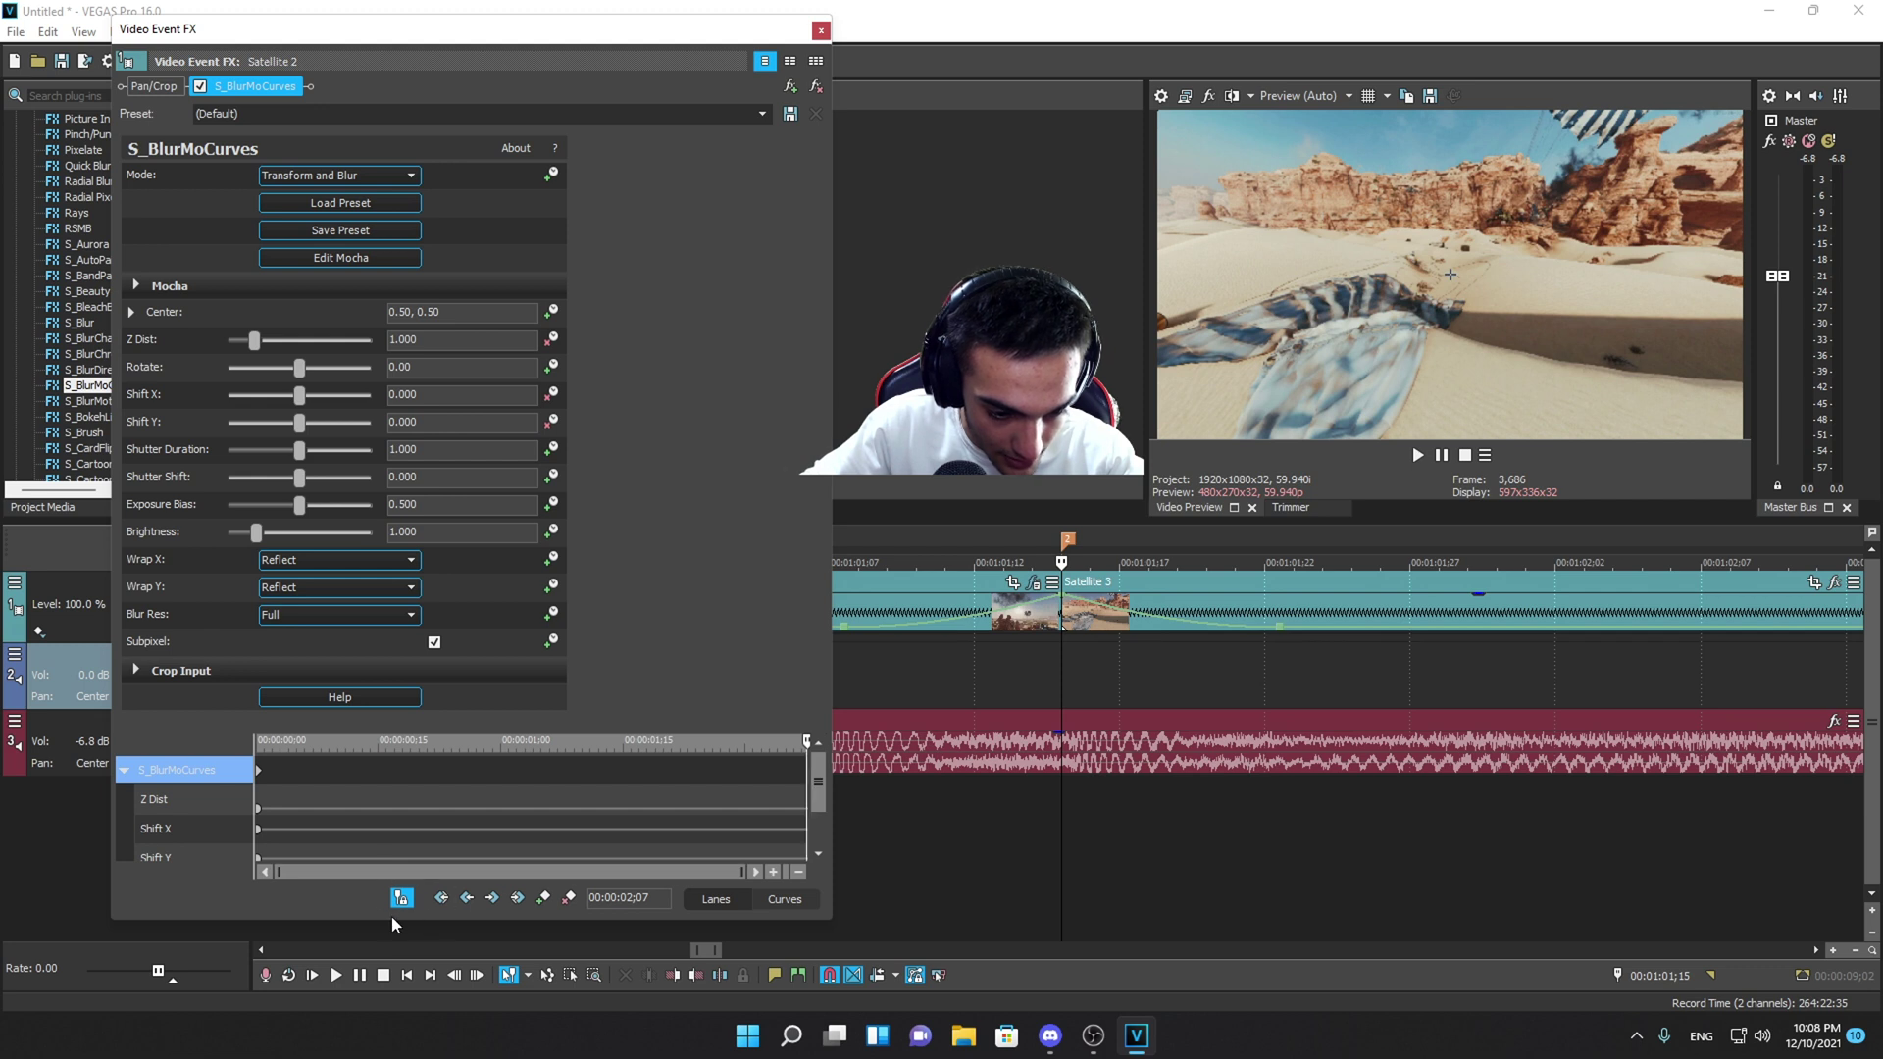
click(545, 898)
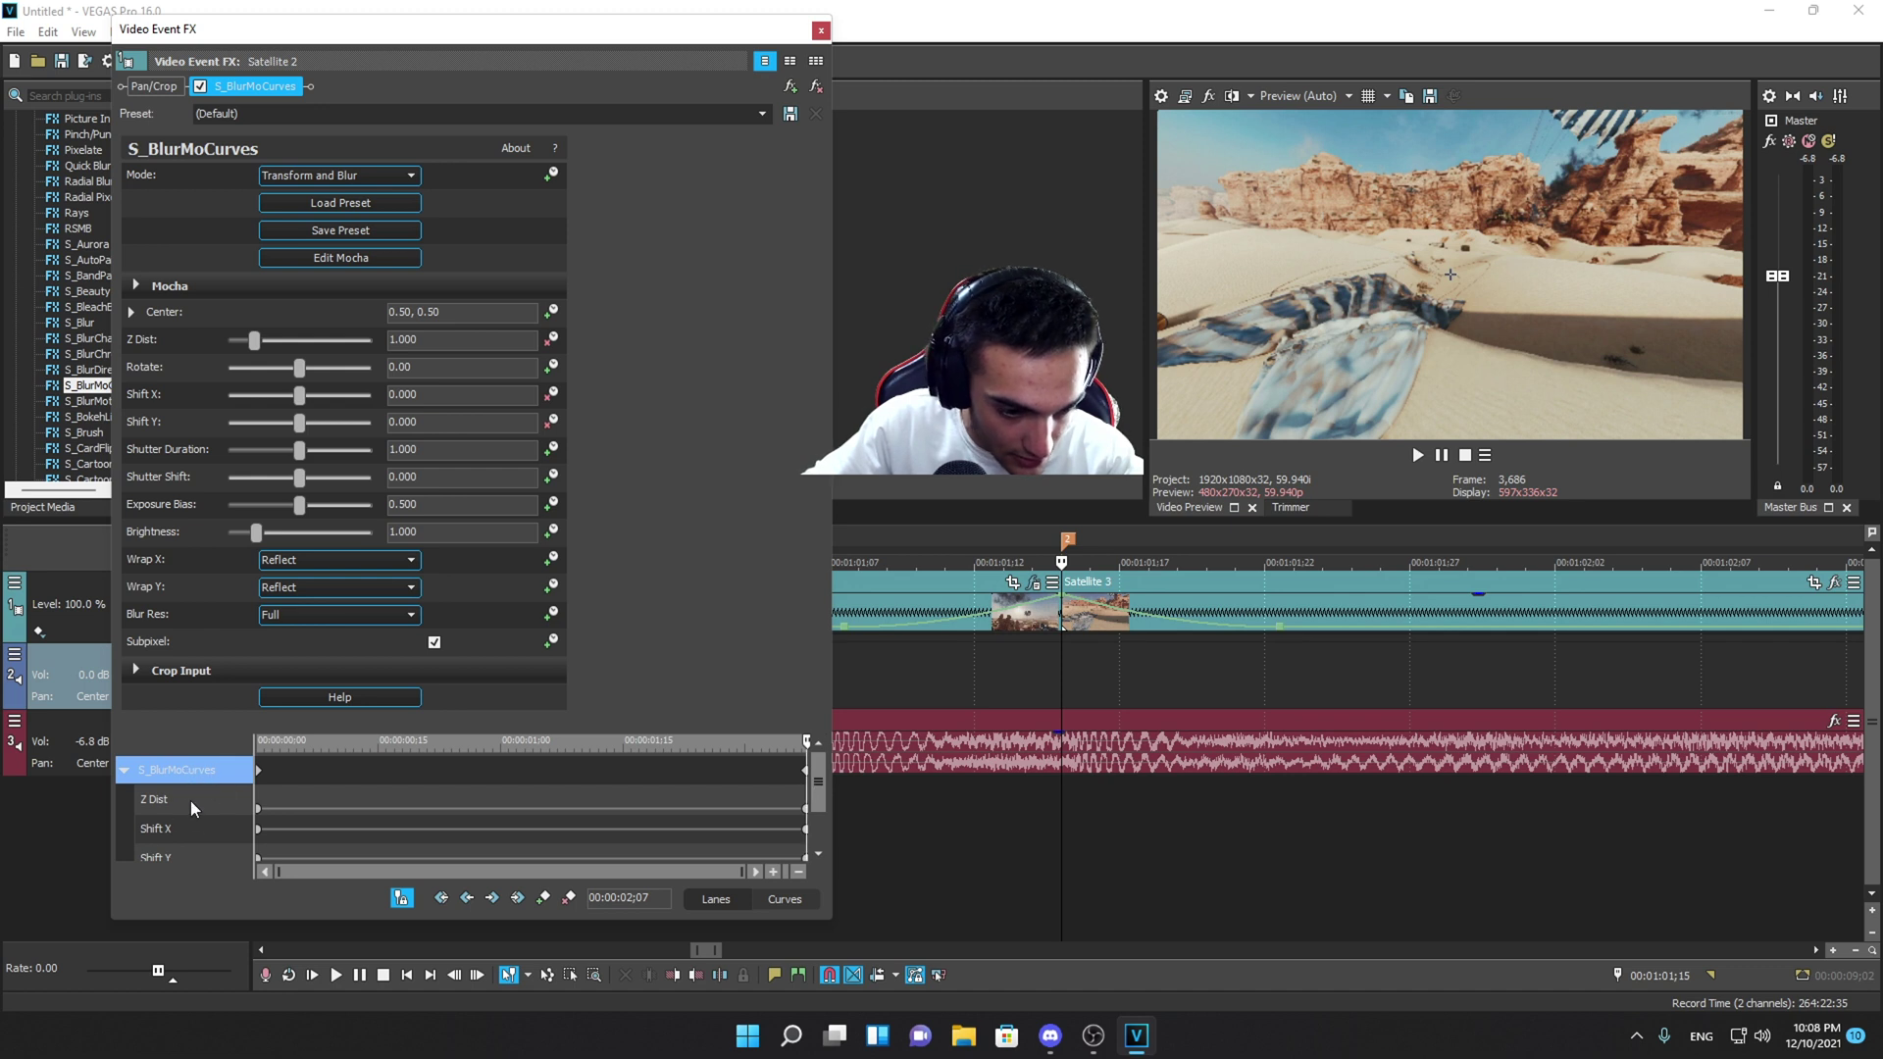
- Add a keyframe on the main S_BlurMoCurves track at 00:00:02;02, shortly before the end of Satellite 2
click(153, 826)
click(180, 849)
click(174, 771)
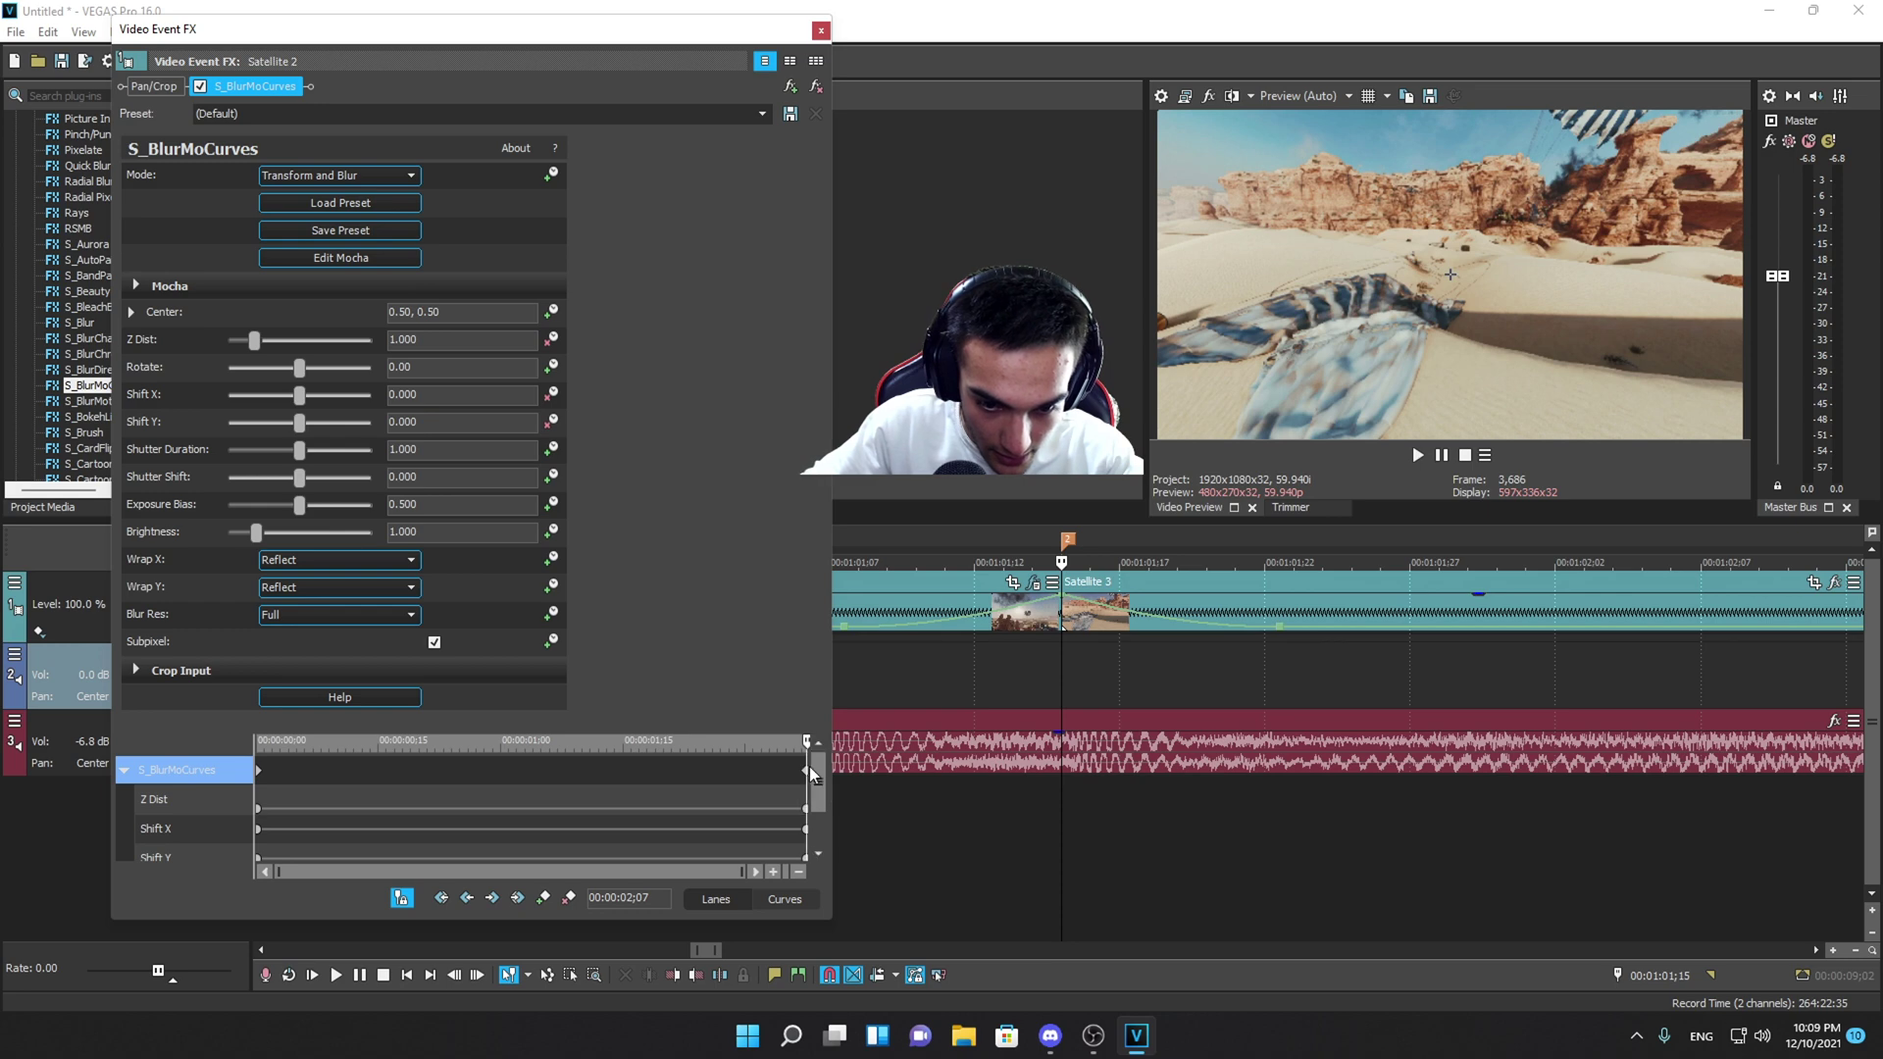
scroll(798, 804, up, 7)
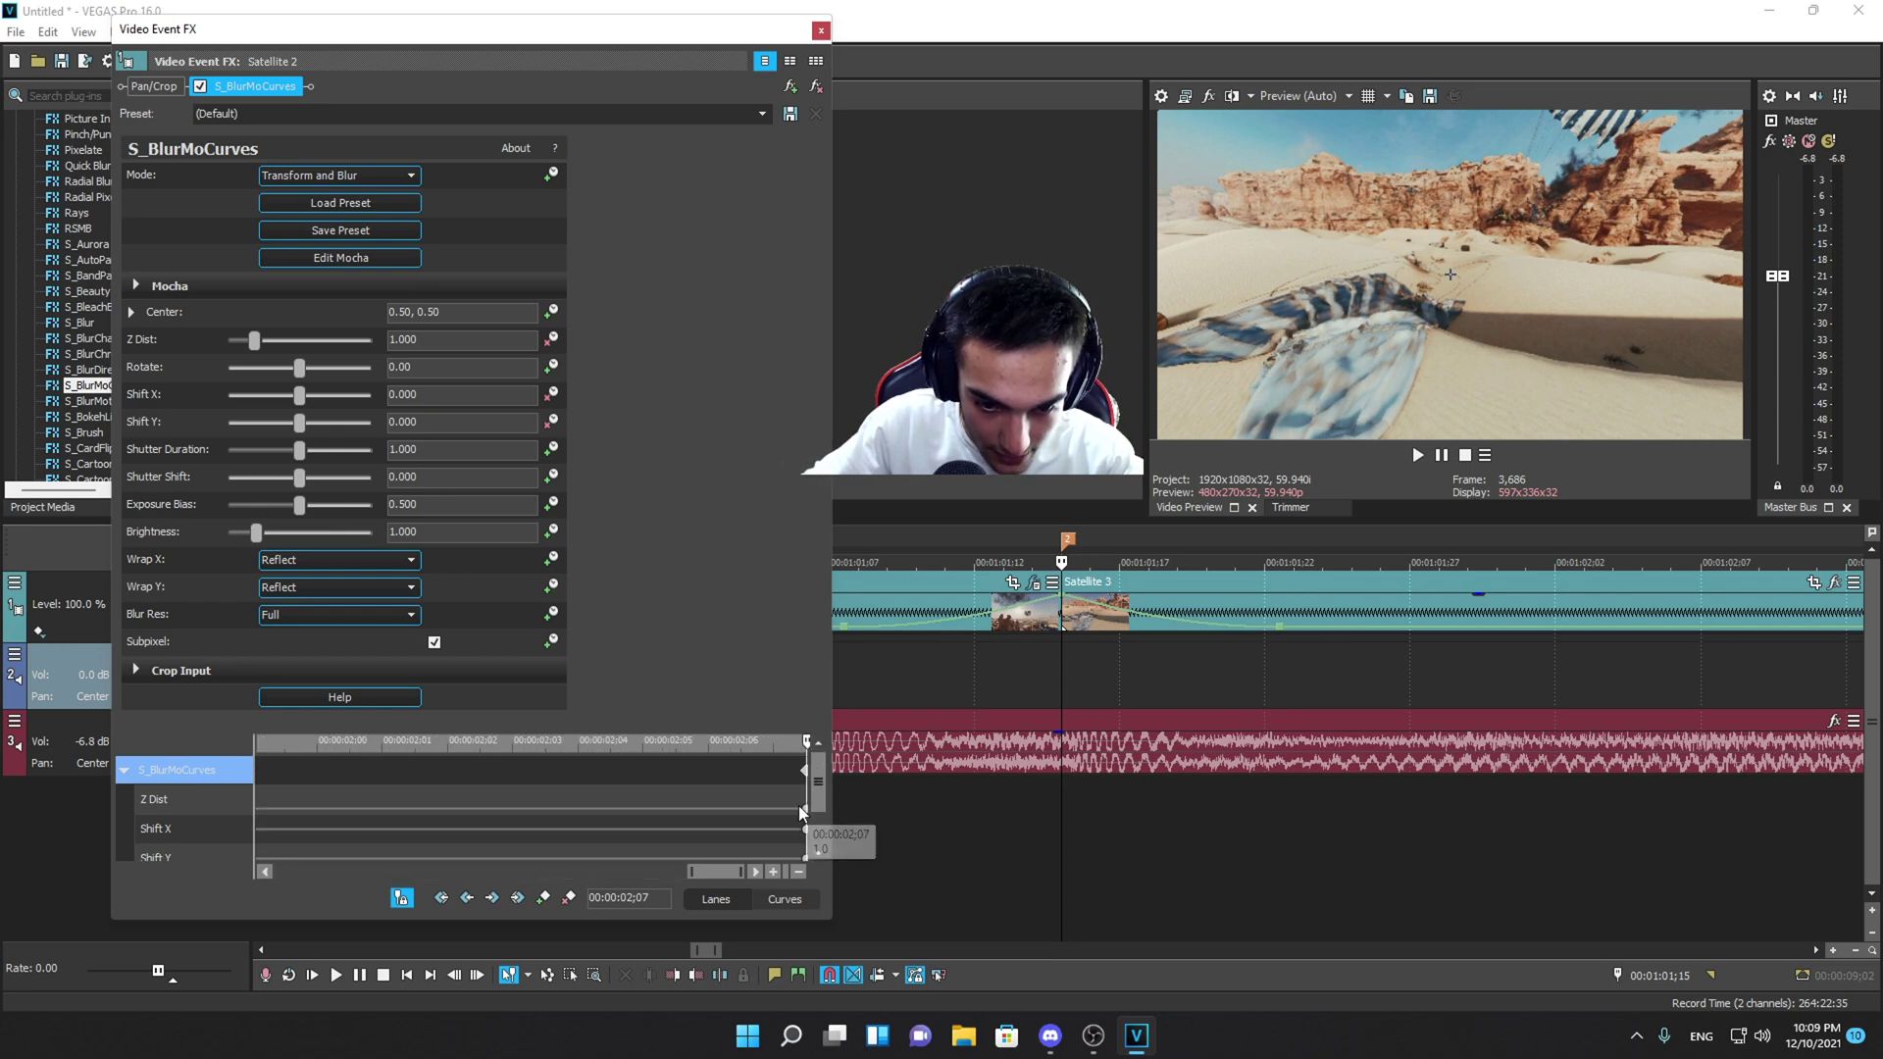
scroll(791, 805, down, 2)
key(Left)
key(Left)
key(Left)
key(Left)
key(Left)
key(Left)
key(Left)
key(Left)
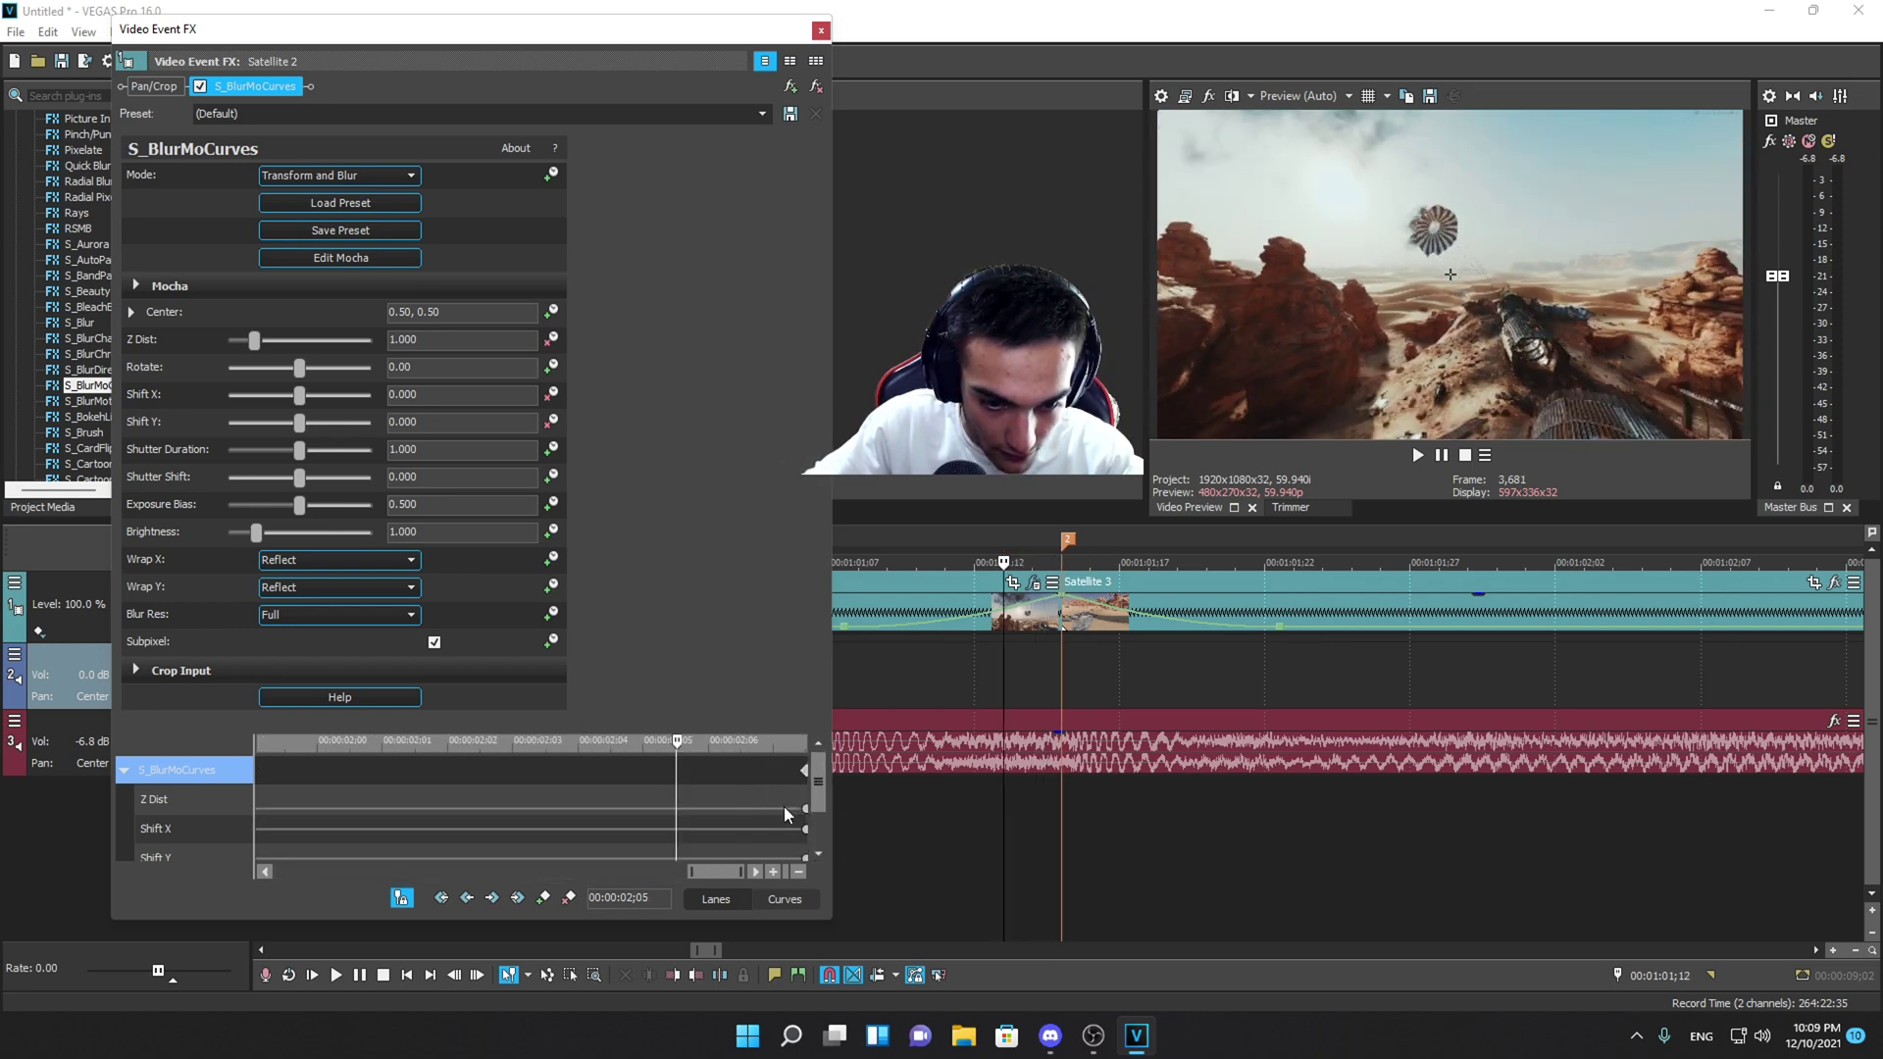
key(Left)
key(Left)
click(544, 899)
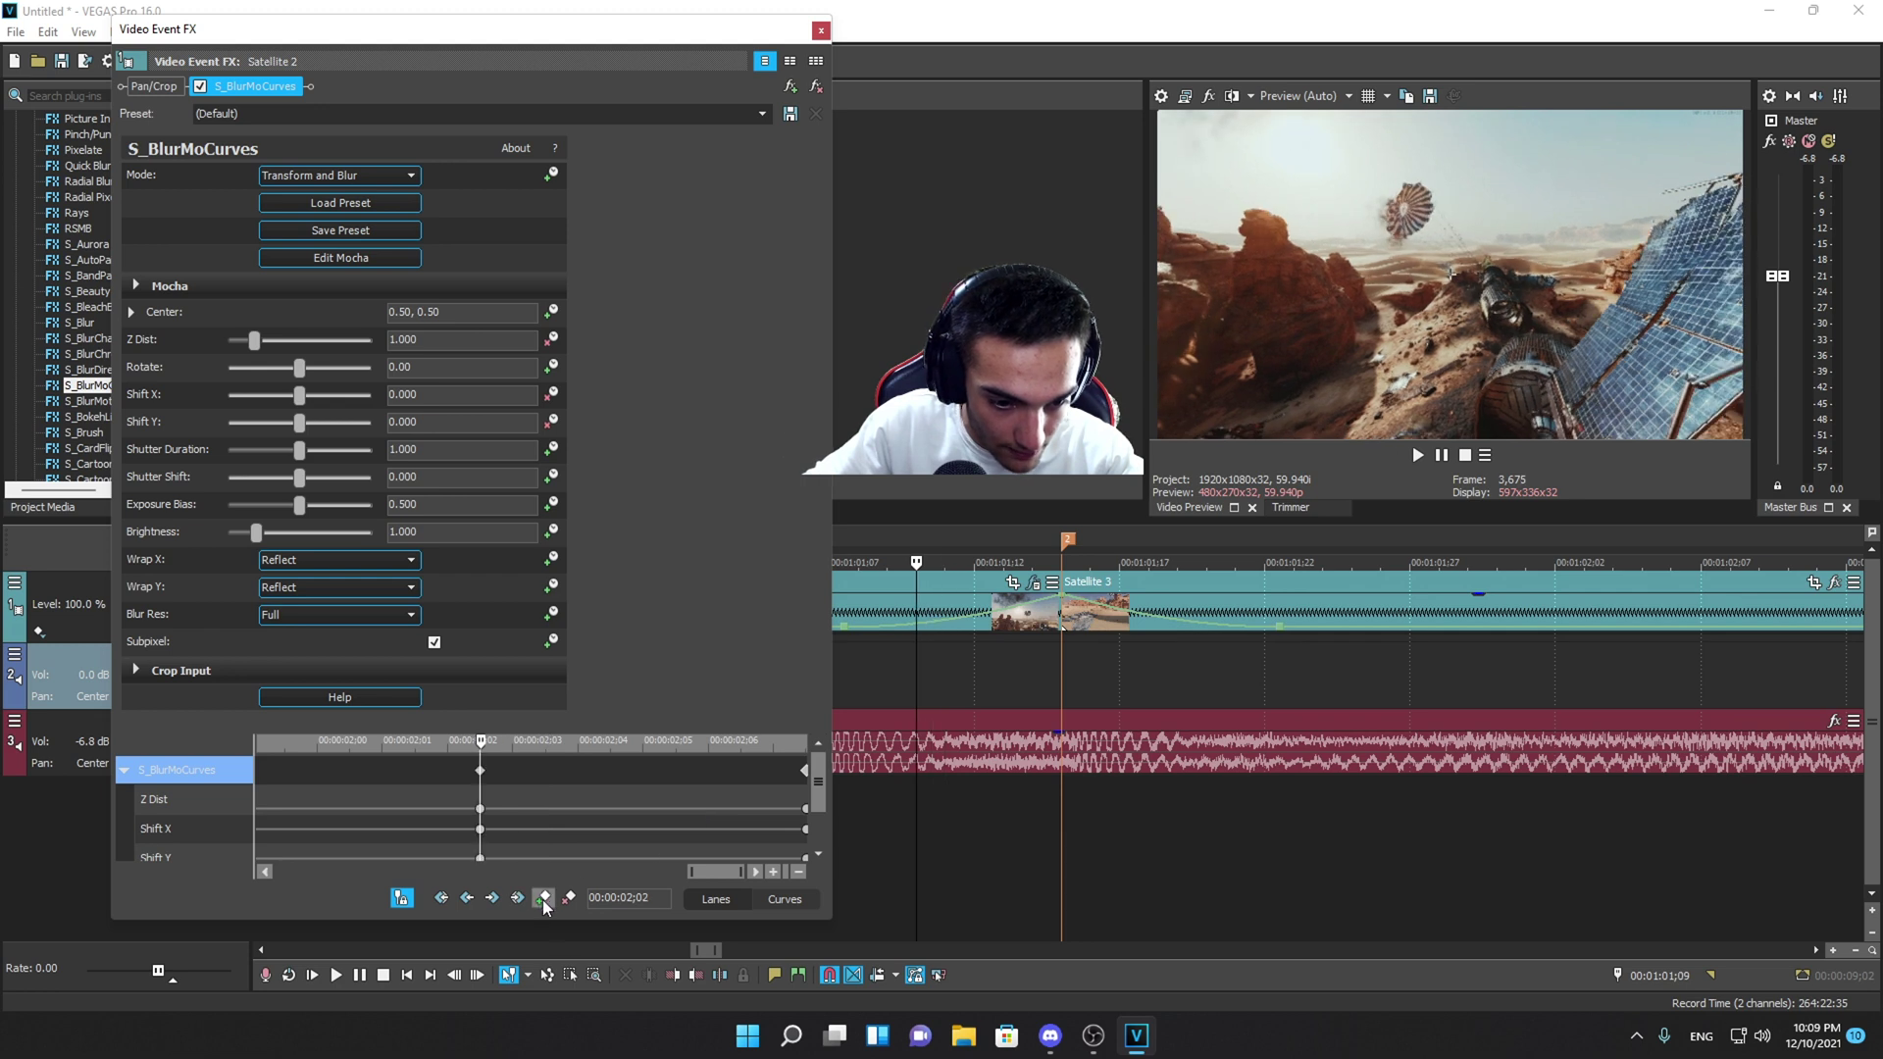
- Shift the S_BlurMoCurves end keyframe slightly before the end of Satellite 2 and place the cursor on it to preview that clip
scroll(629, 809, down, 6)
click(806, 771)
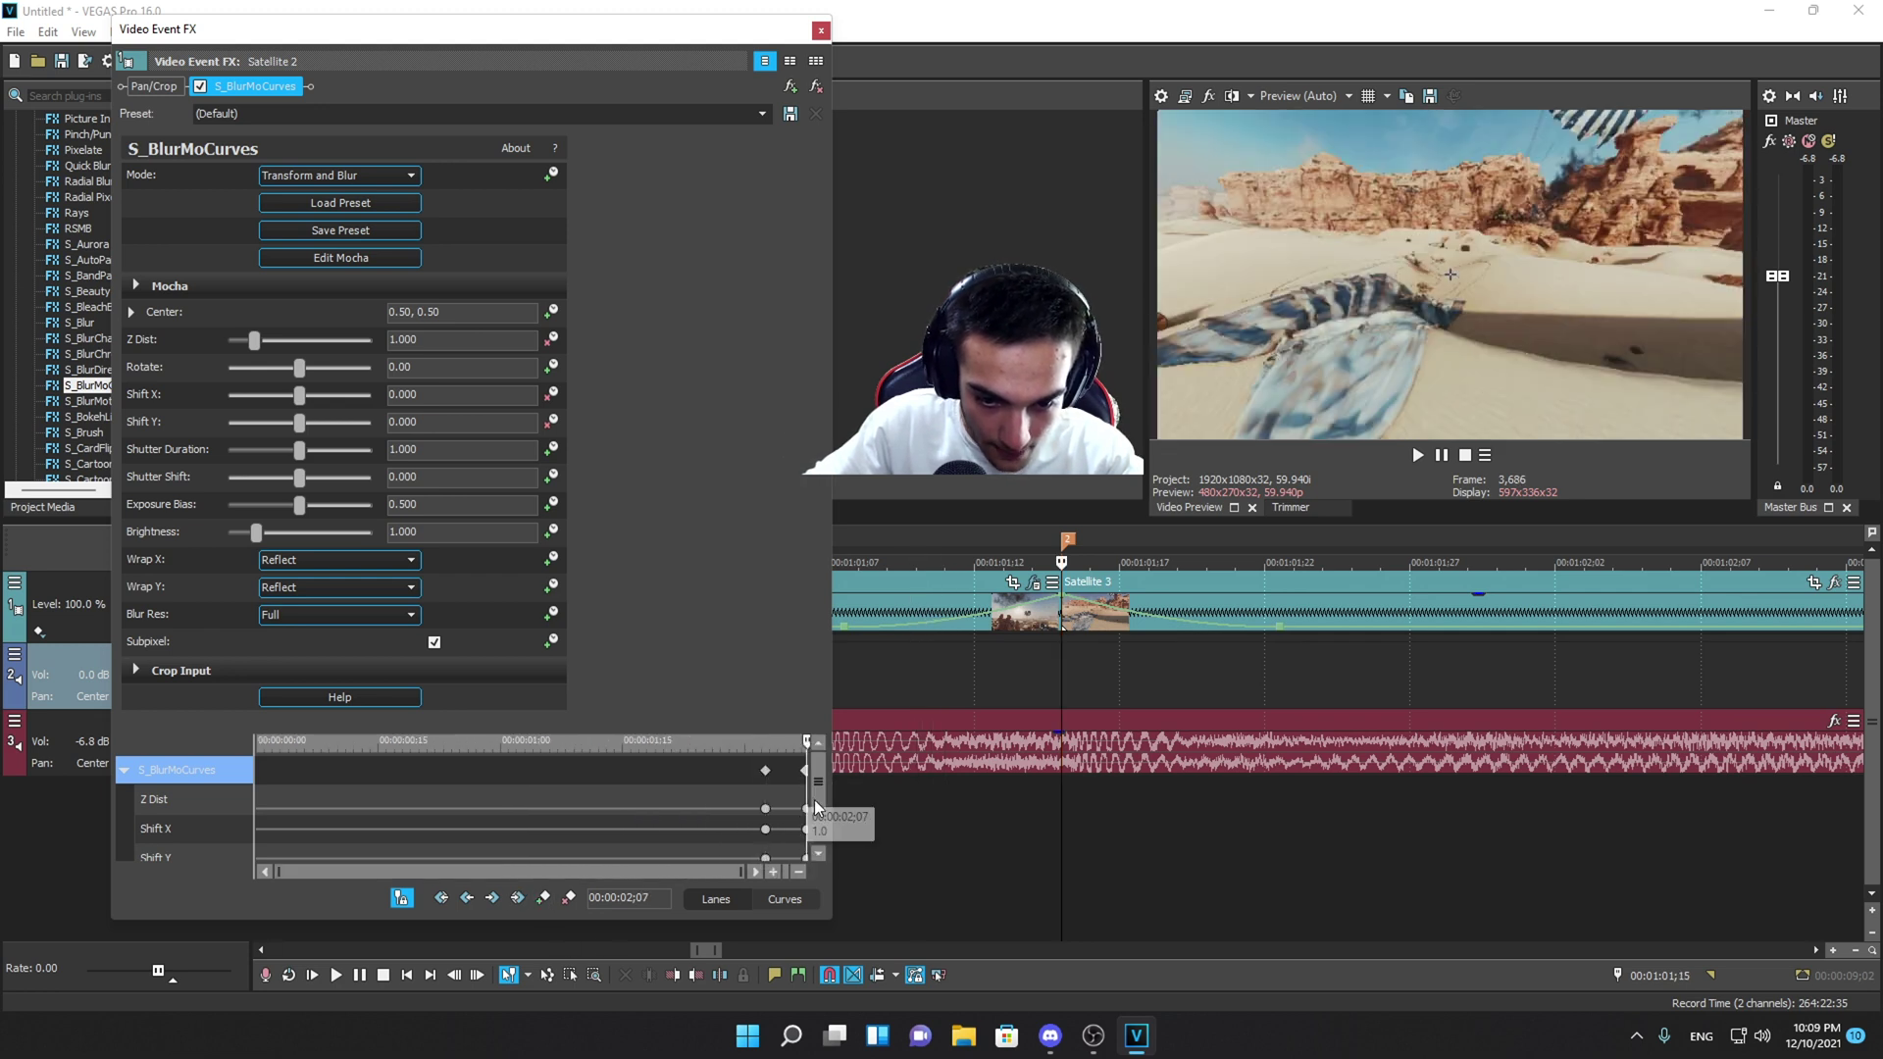
scroll(785, 792, up, 6)
scroll(785, 791, down, 2)
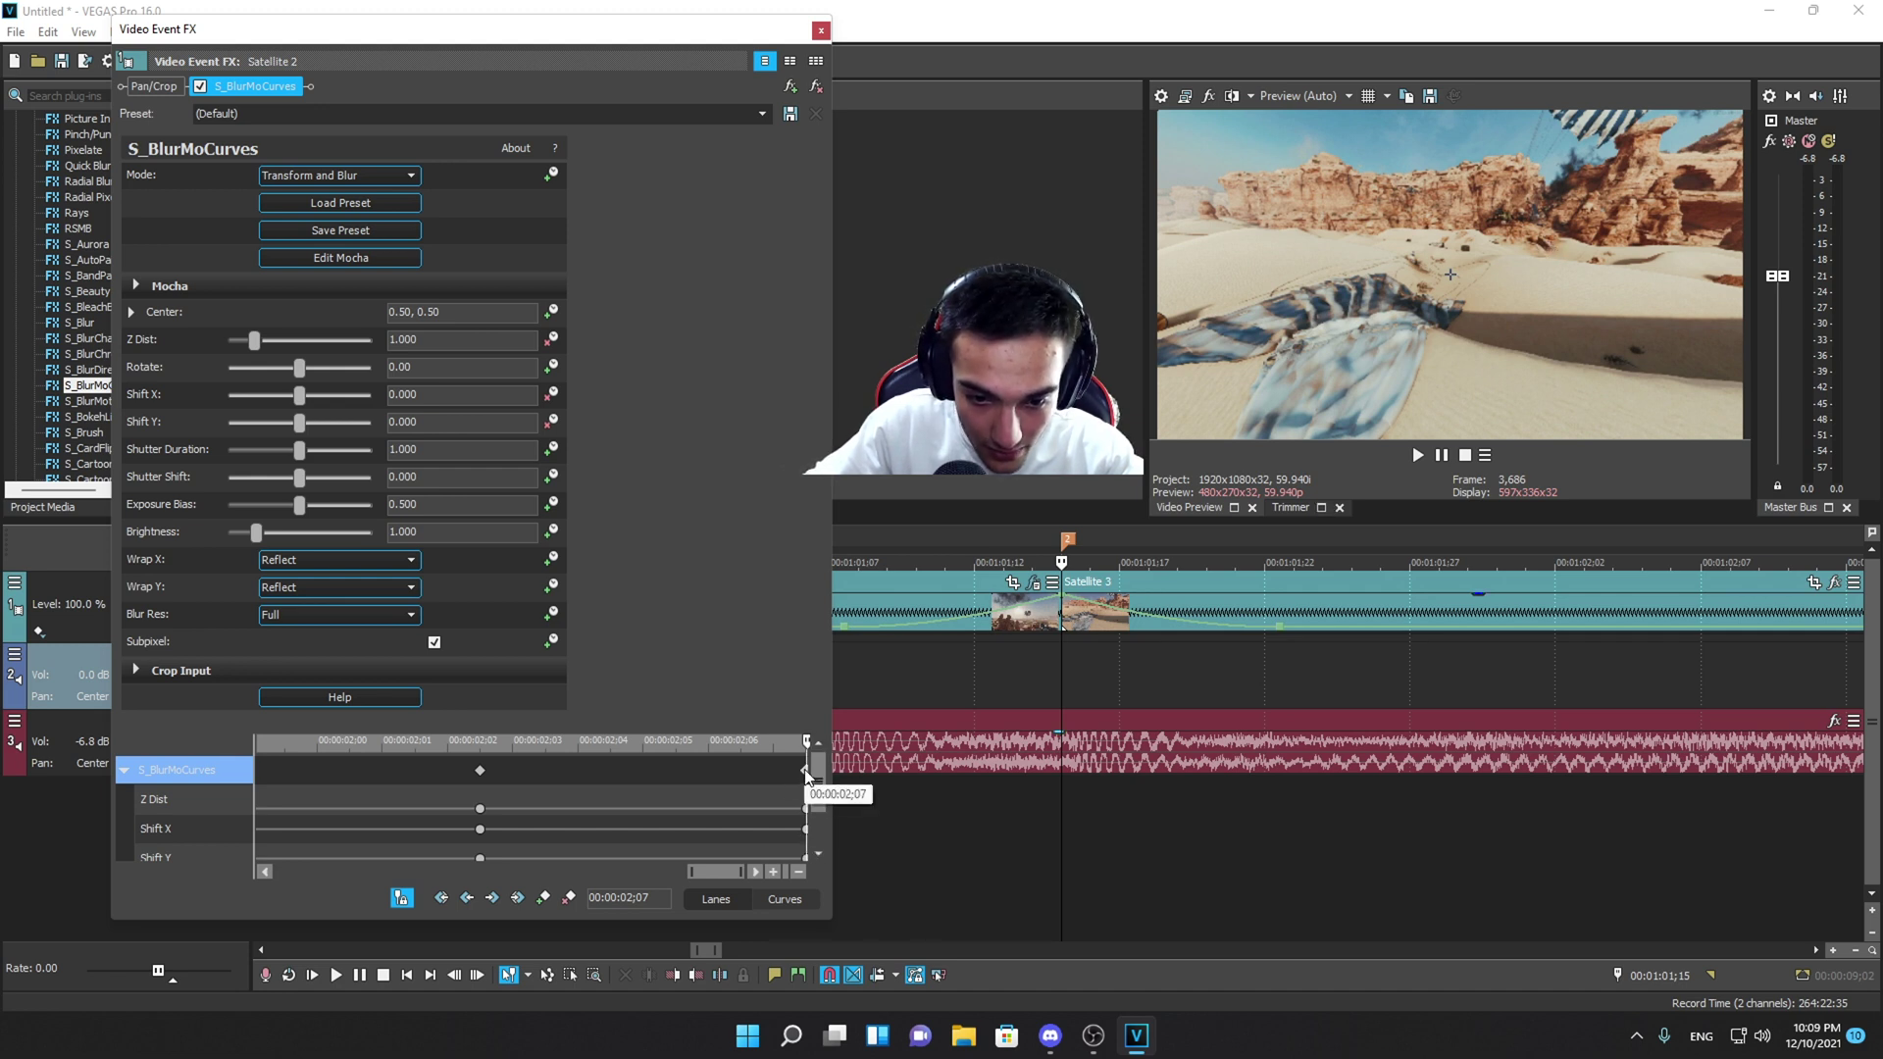
drag(806, 775, 788, 782)
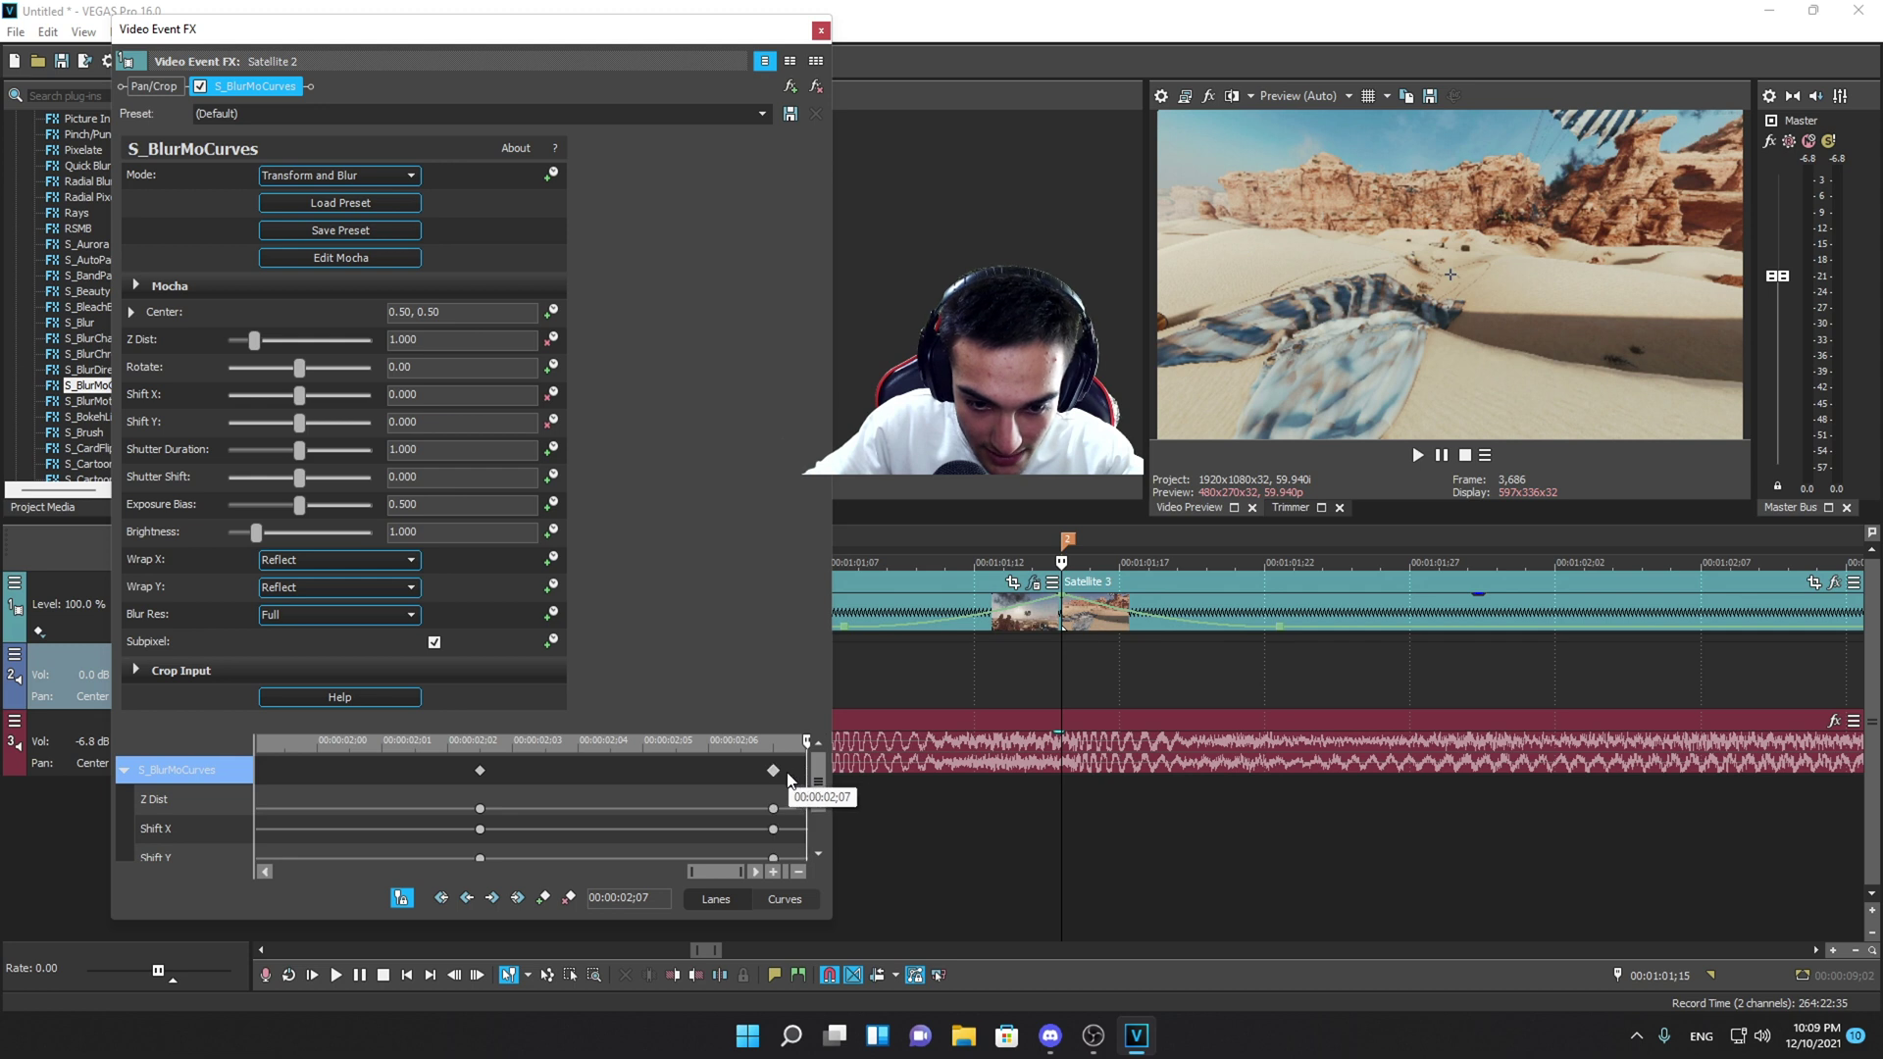
click(773, 771)
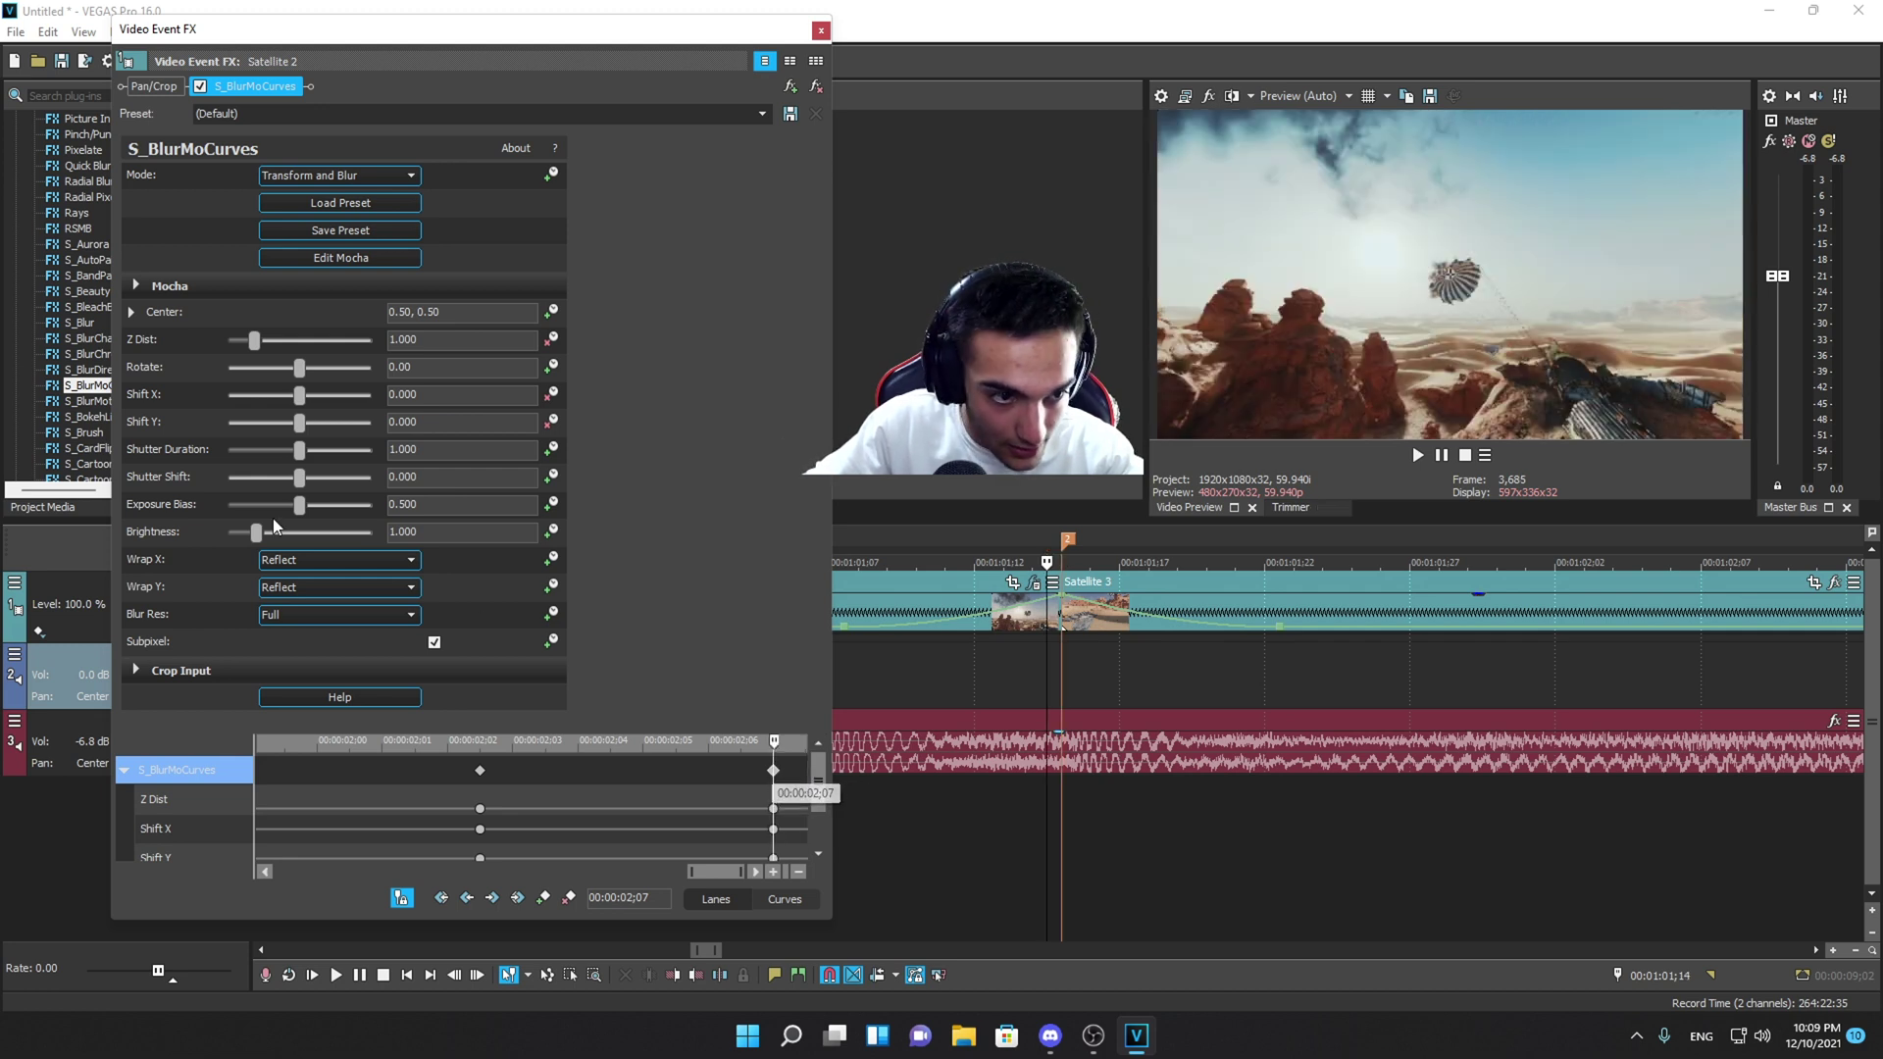
- Set the end keyframe to Z Dist 0.533, Shift X 0.214 and Shift Y -0.228, and return it to the clip's end
drag(256, 339, 245, 348)
drag(243, 341, 327, 398)
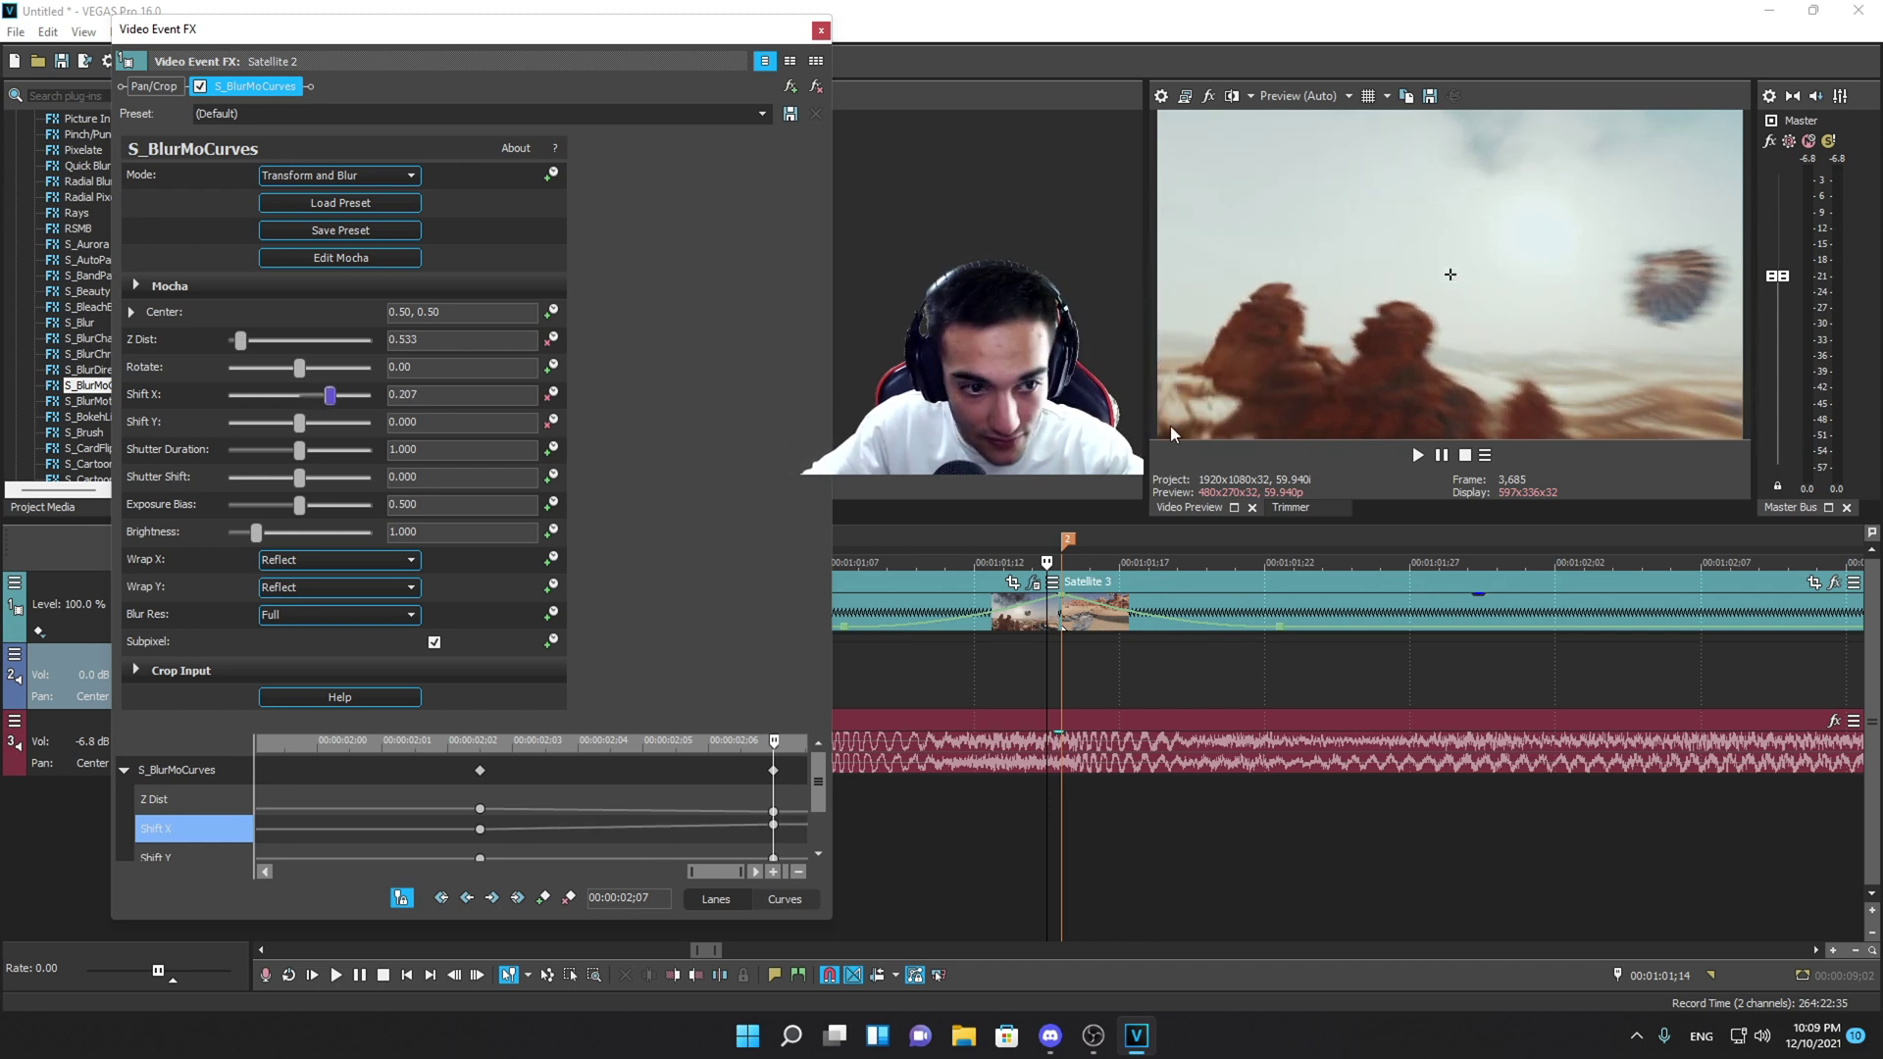
drag(327, 396, 334, 398)
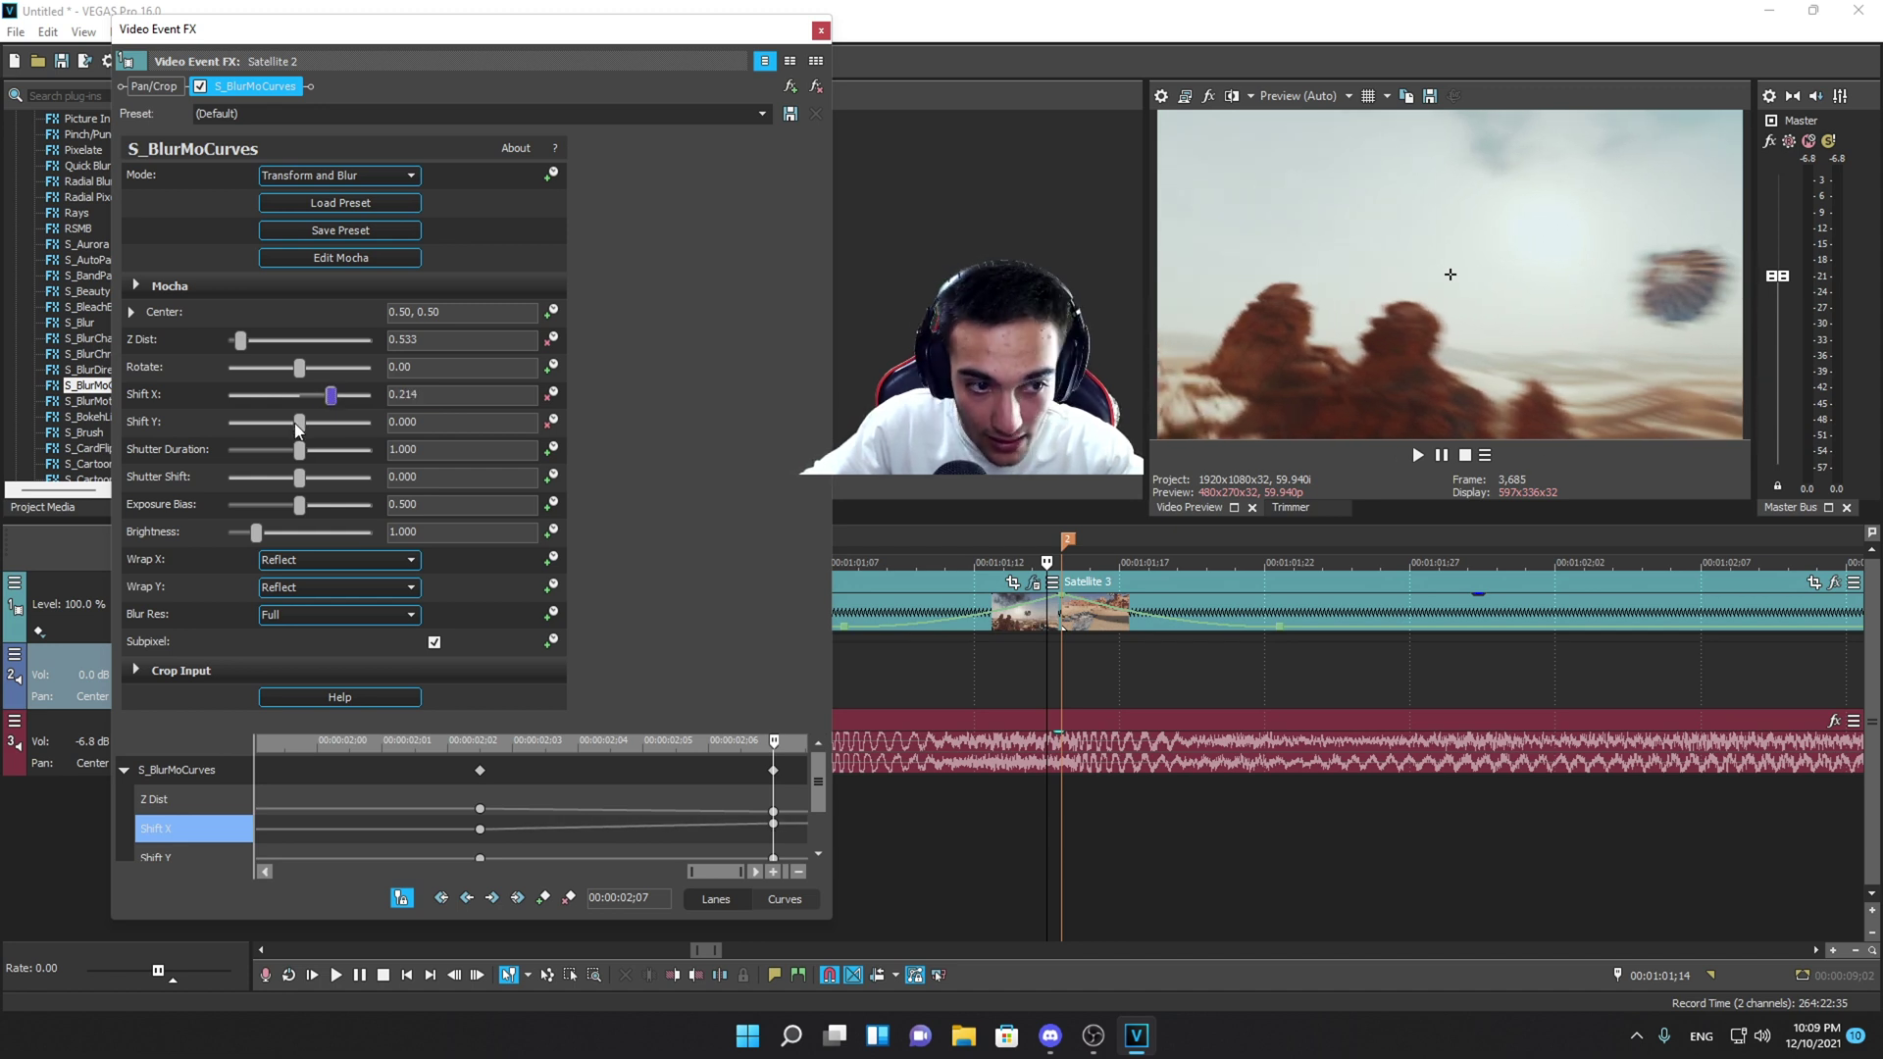
drag(297, 424, 263, 424)
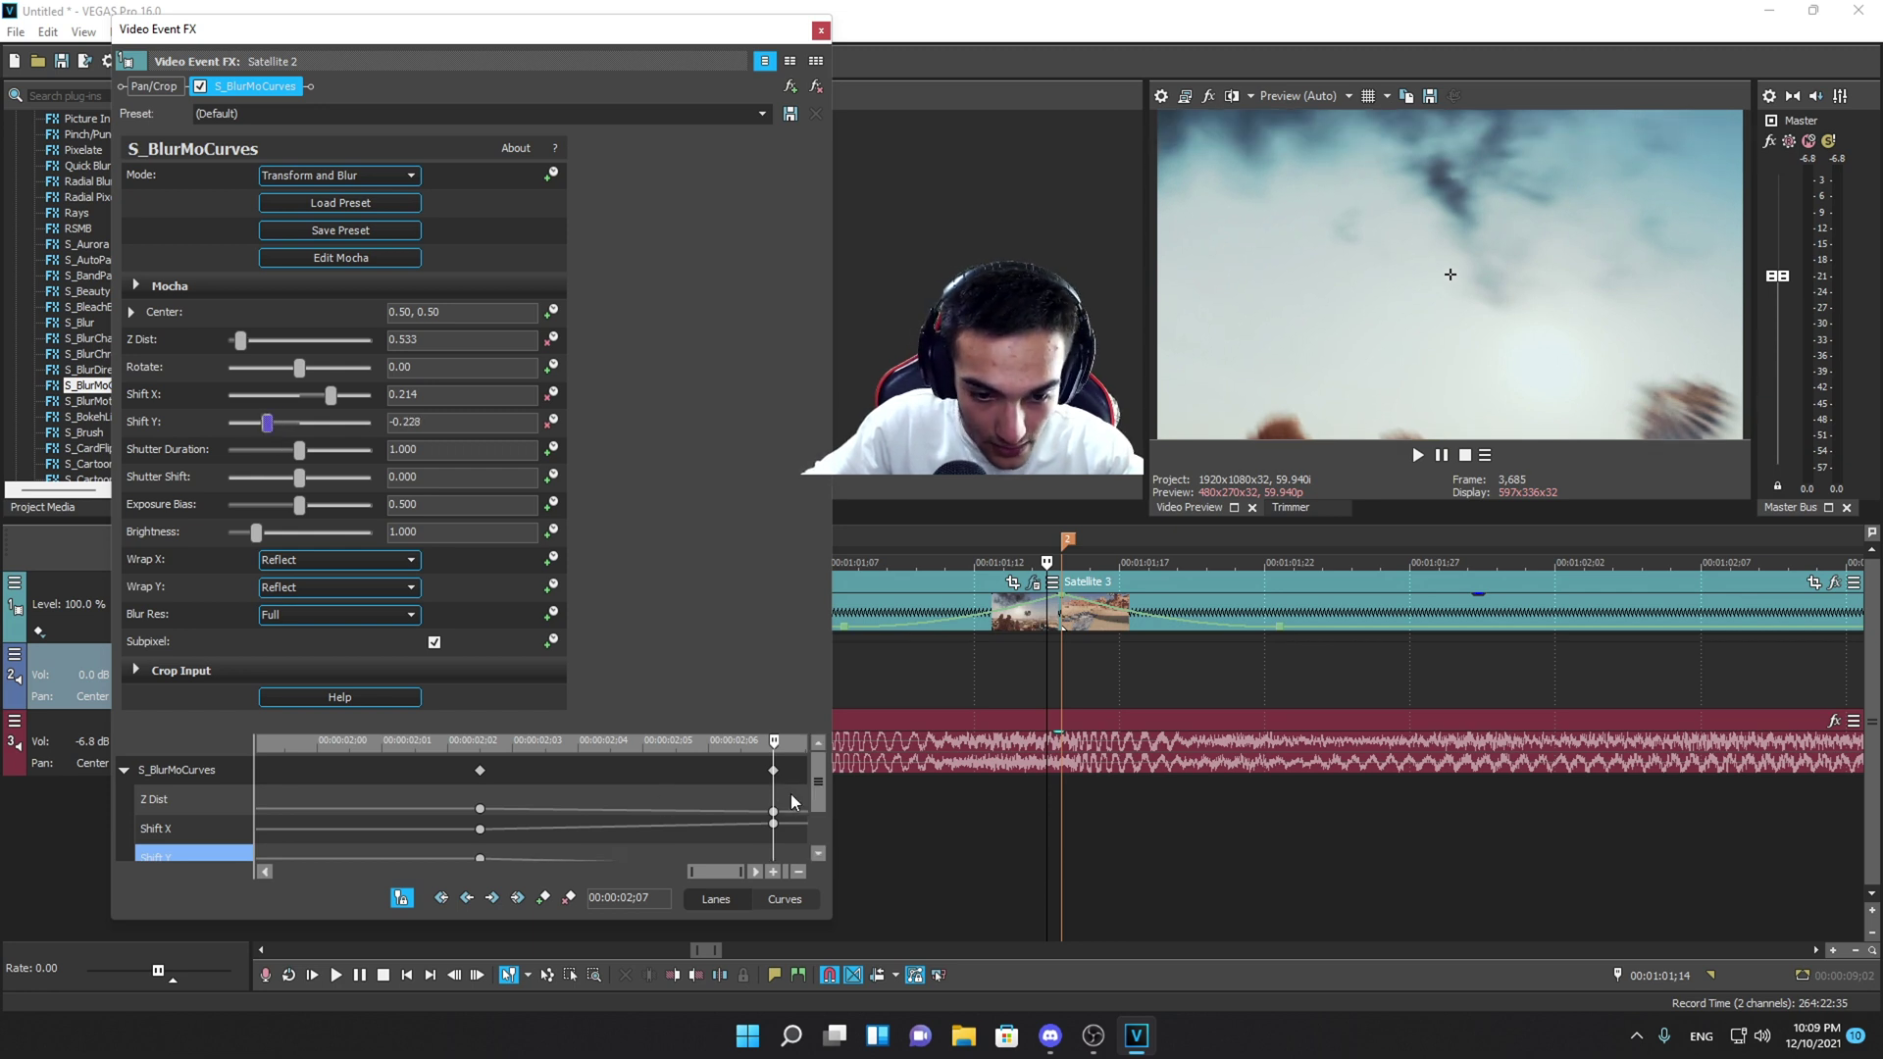
click(819, 854)
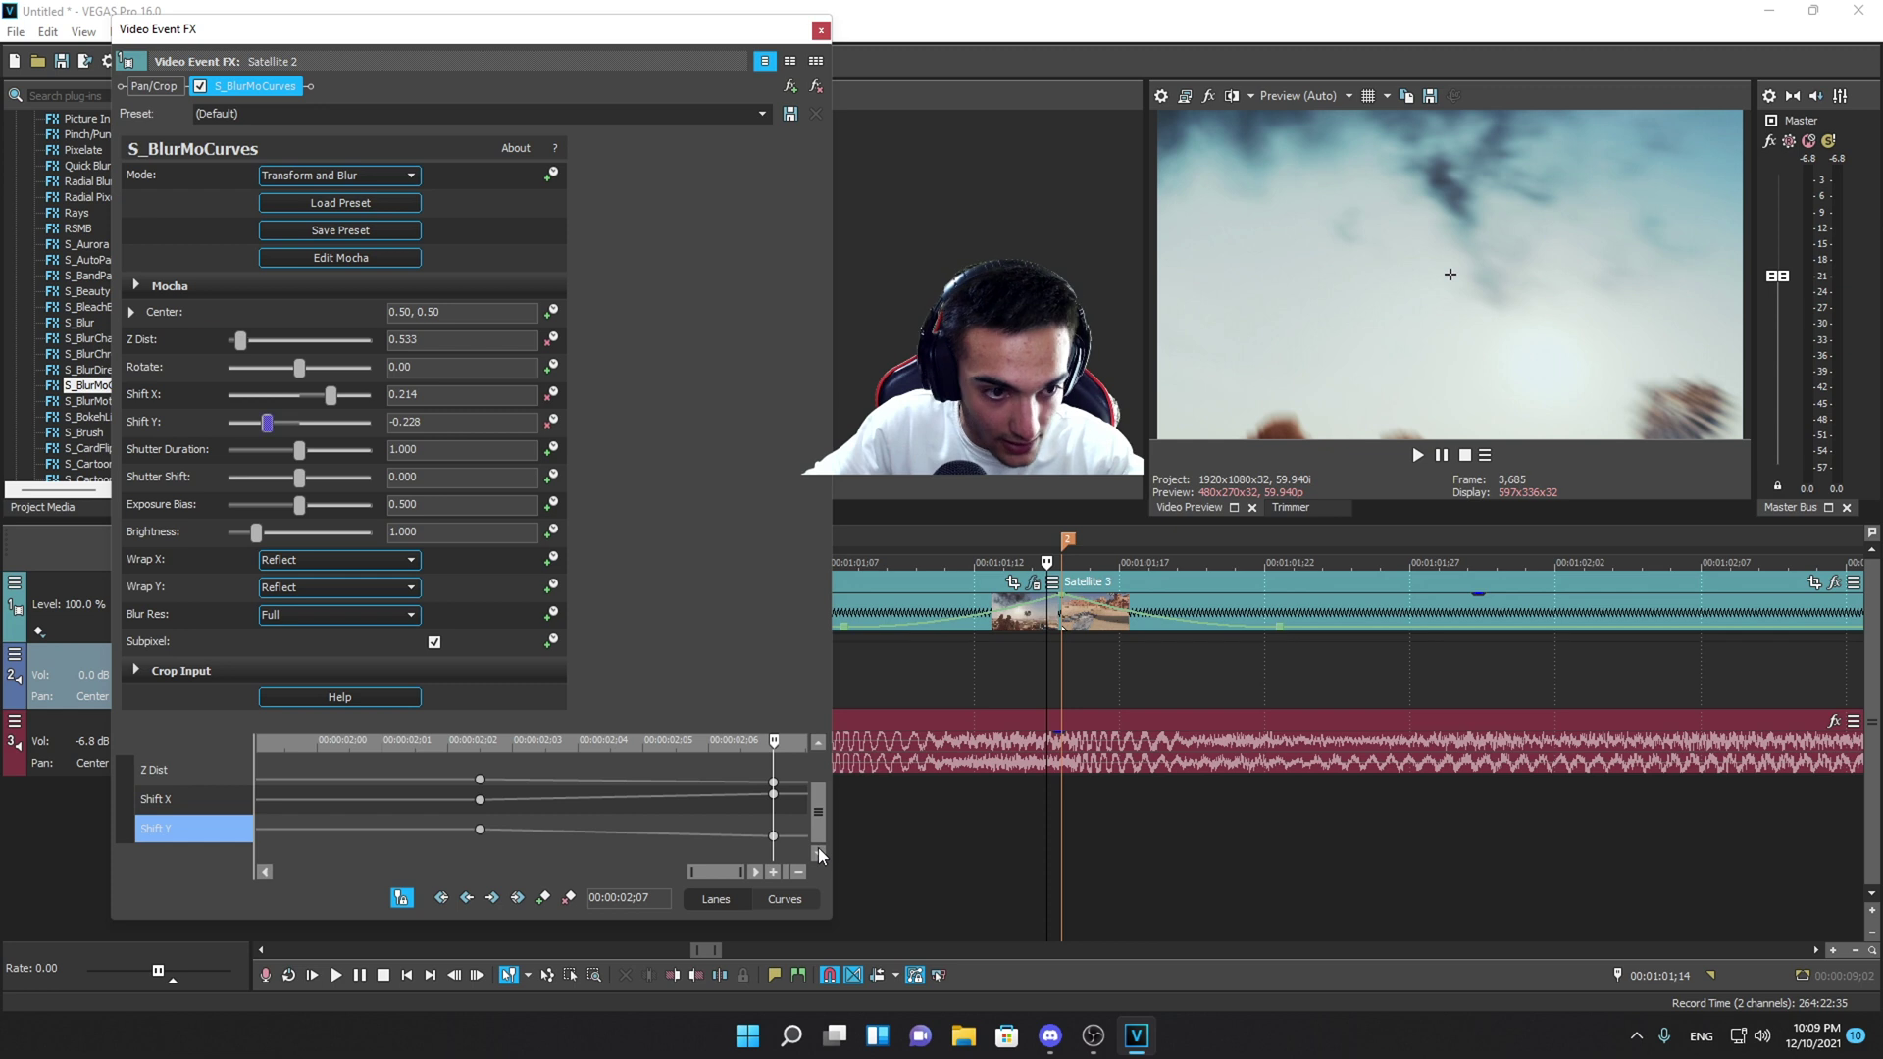
drag(819, 841, 866, 779)
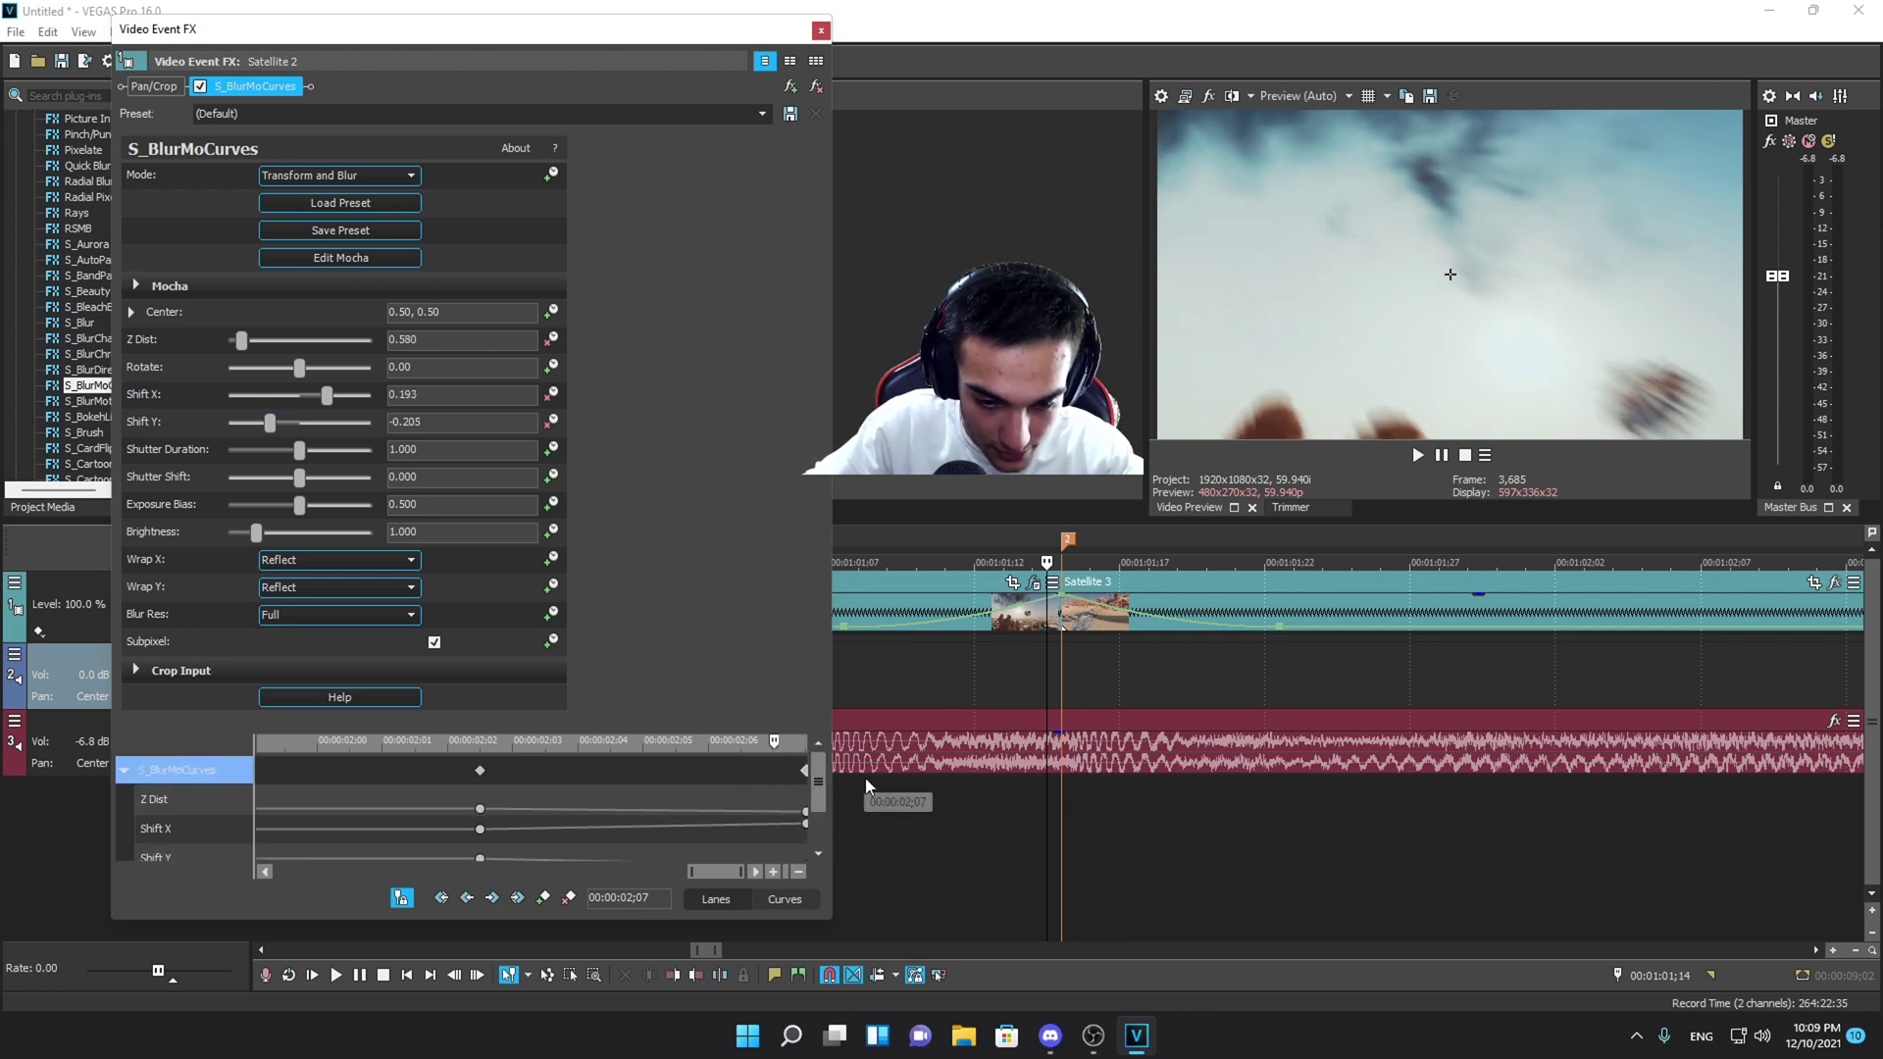
- Set the Z Dist, Shift X and Shift Y keyframes at 00:00:02;02 to Slow Fade interpolation
click(480, 808)
click(481, 831)
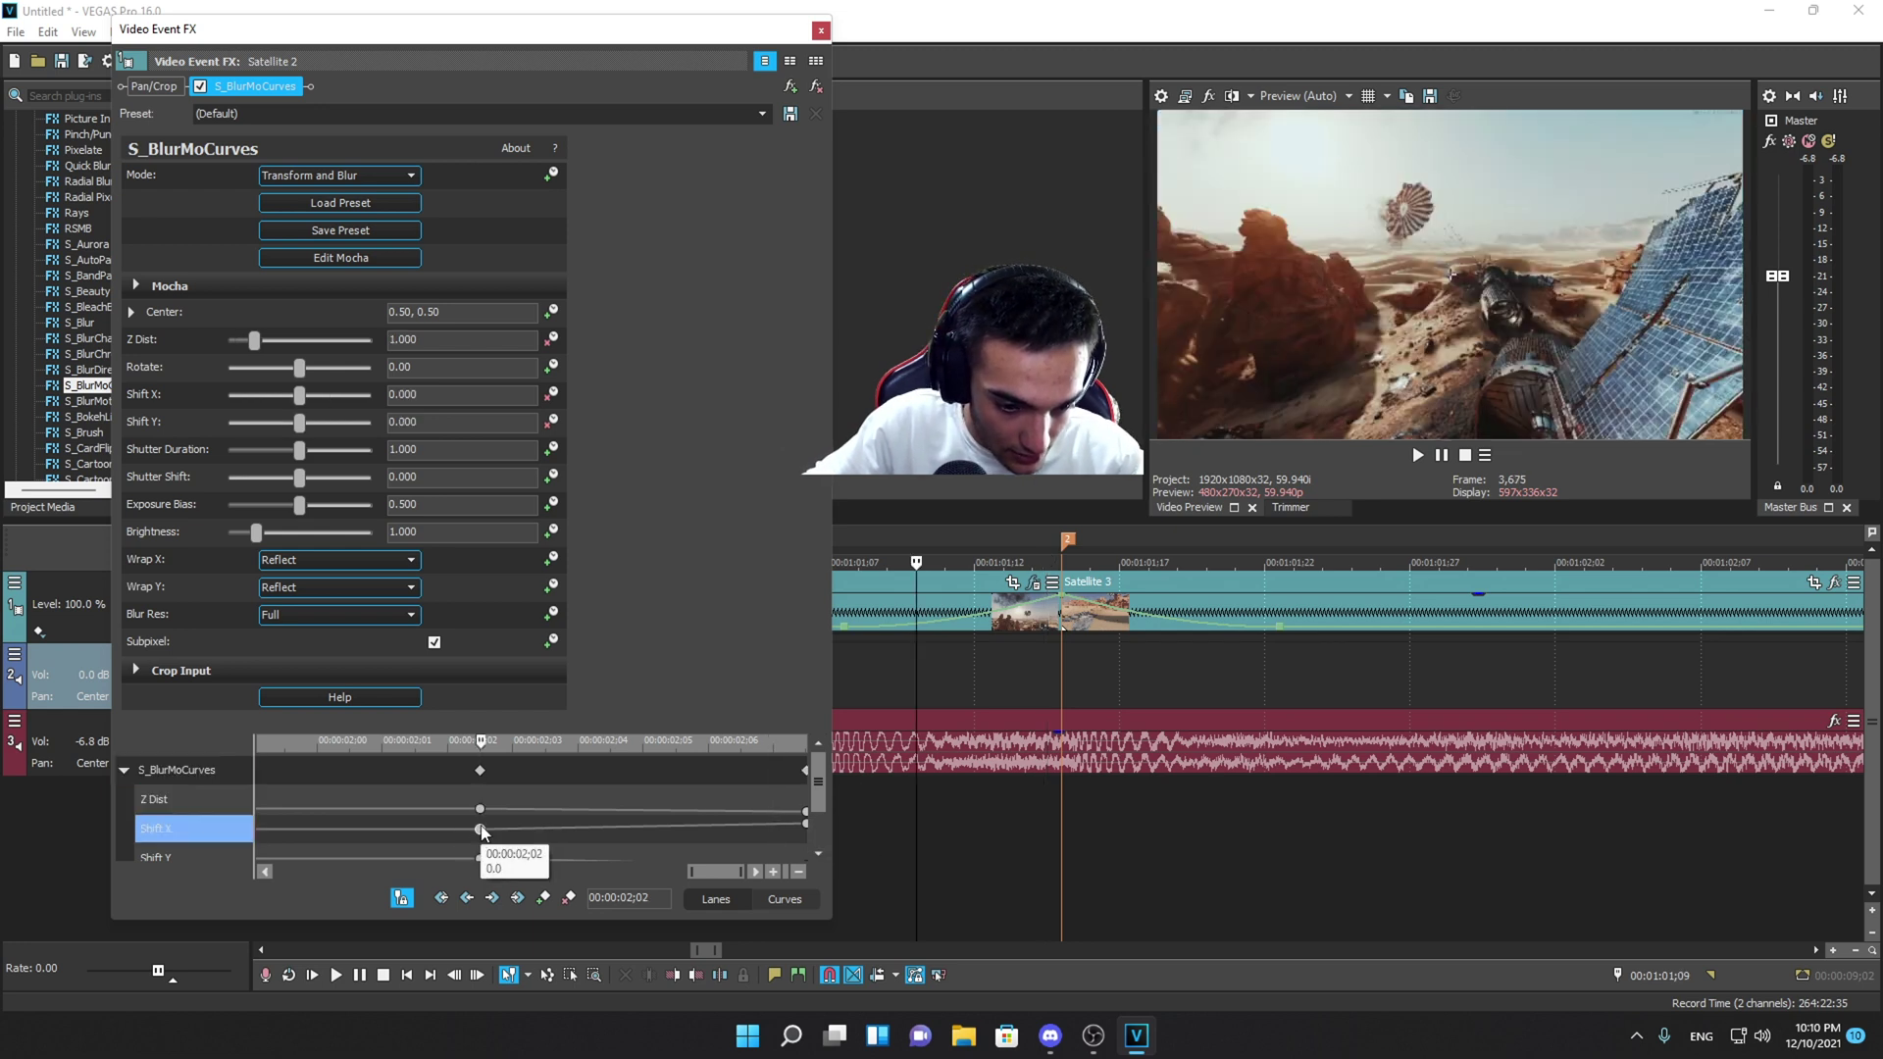
click(481, 810)
right_click(481, 810)
click(527, 704)
right_click(481, 829)
click(522, 791)
right_click(481, 858)
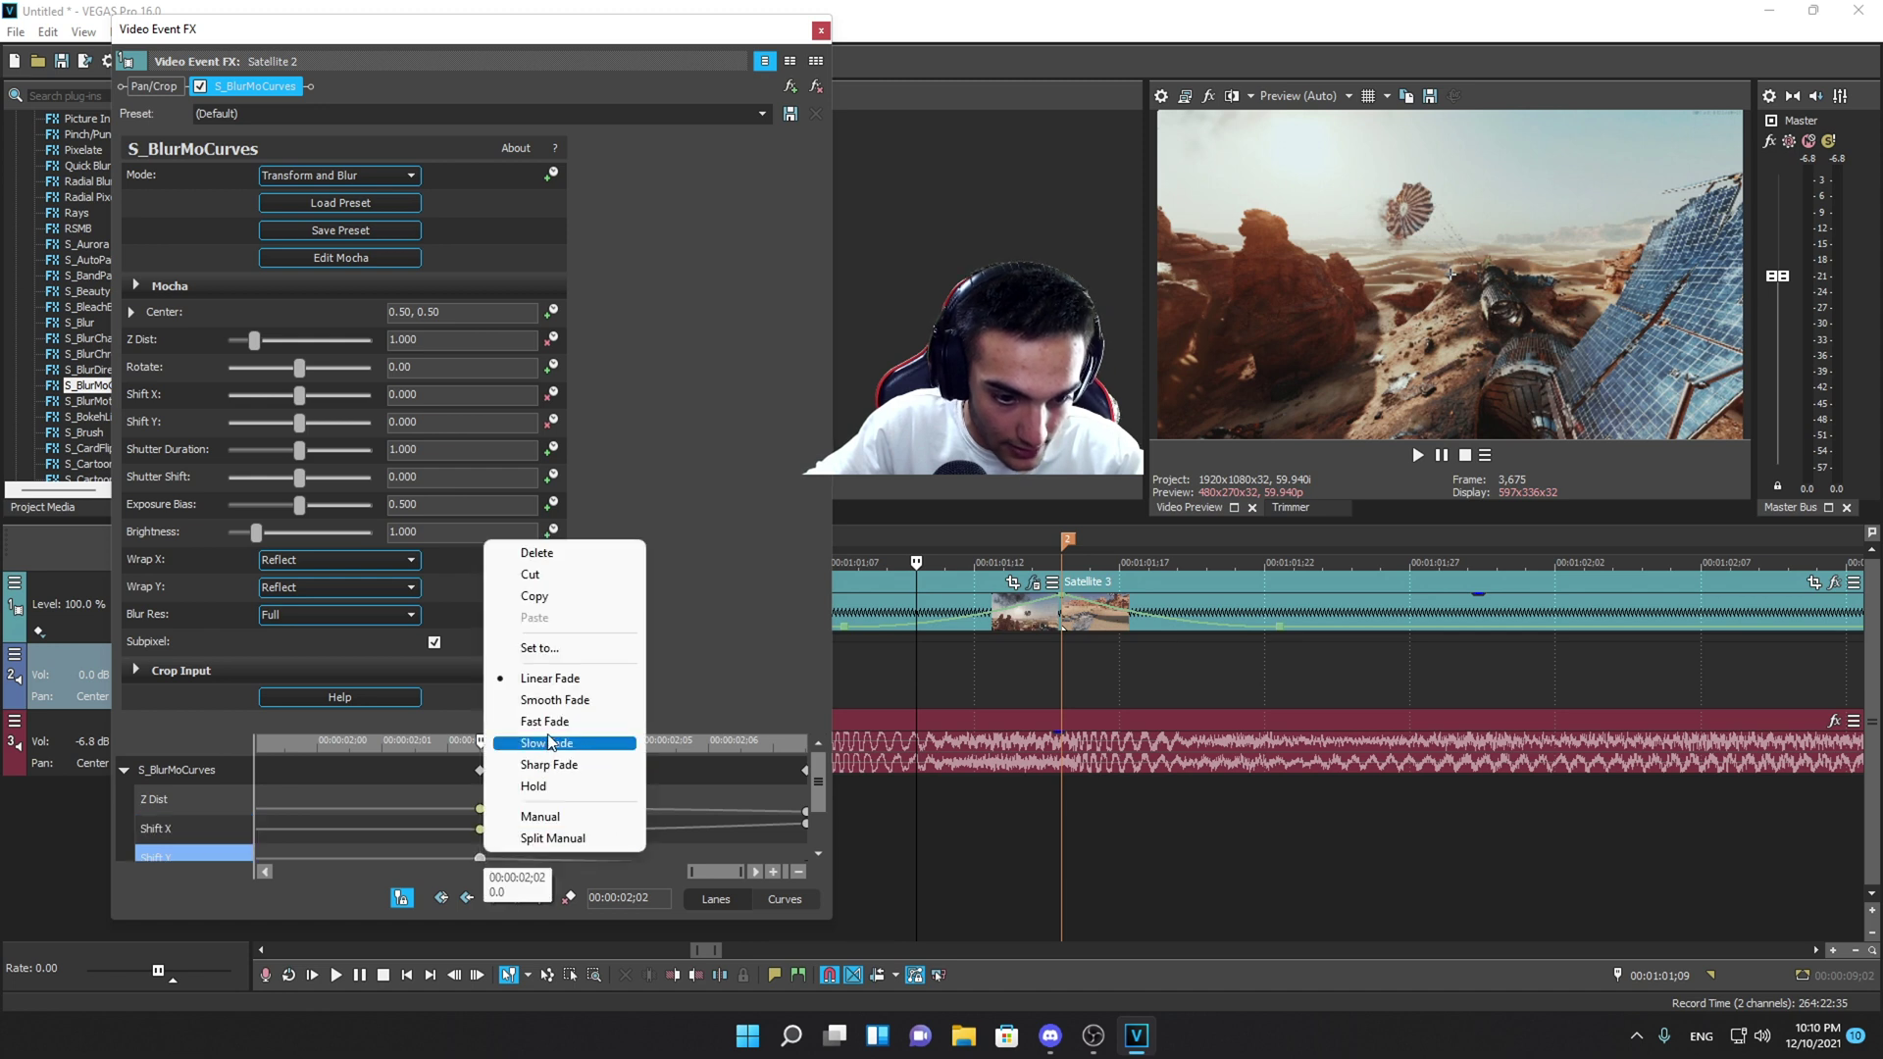
click(538, 766)
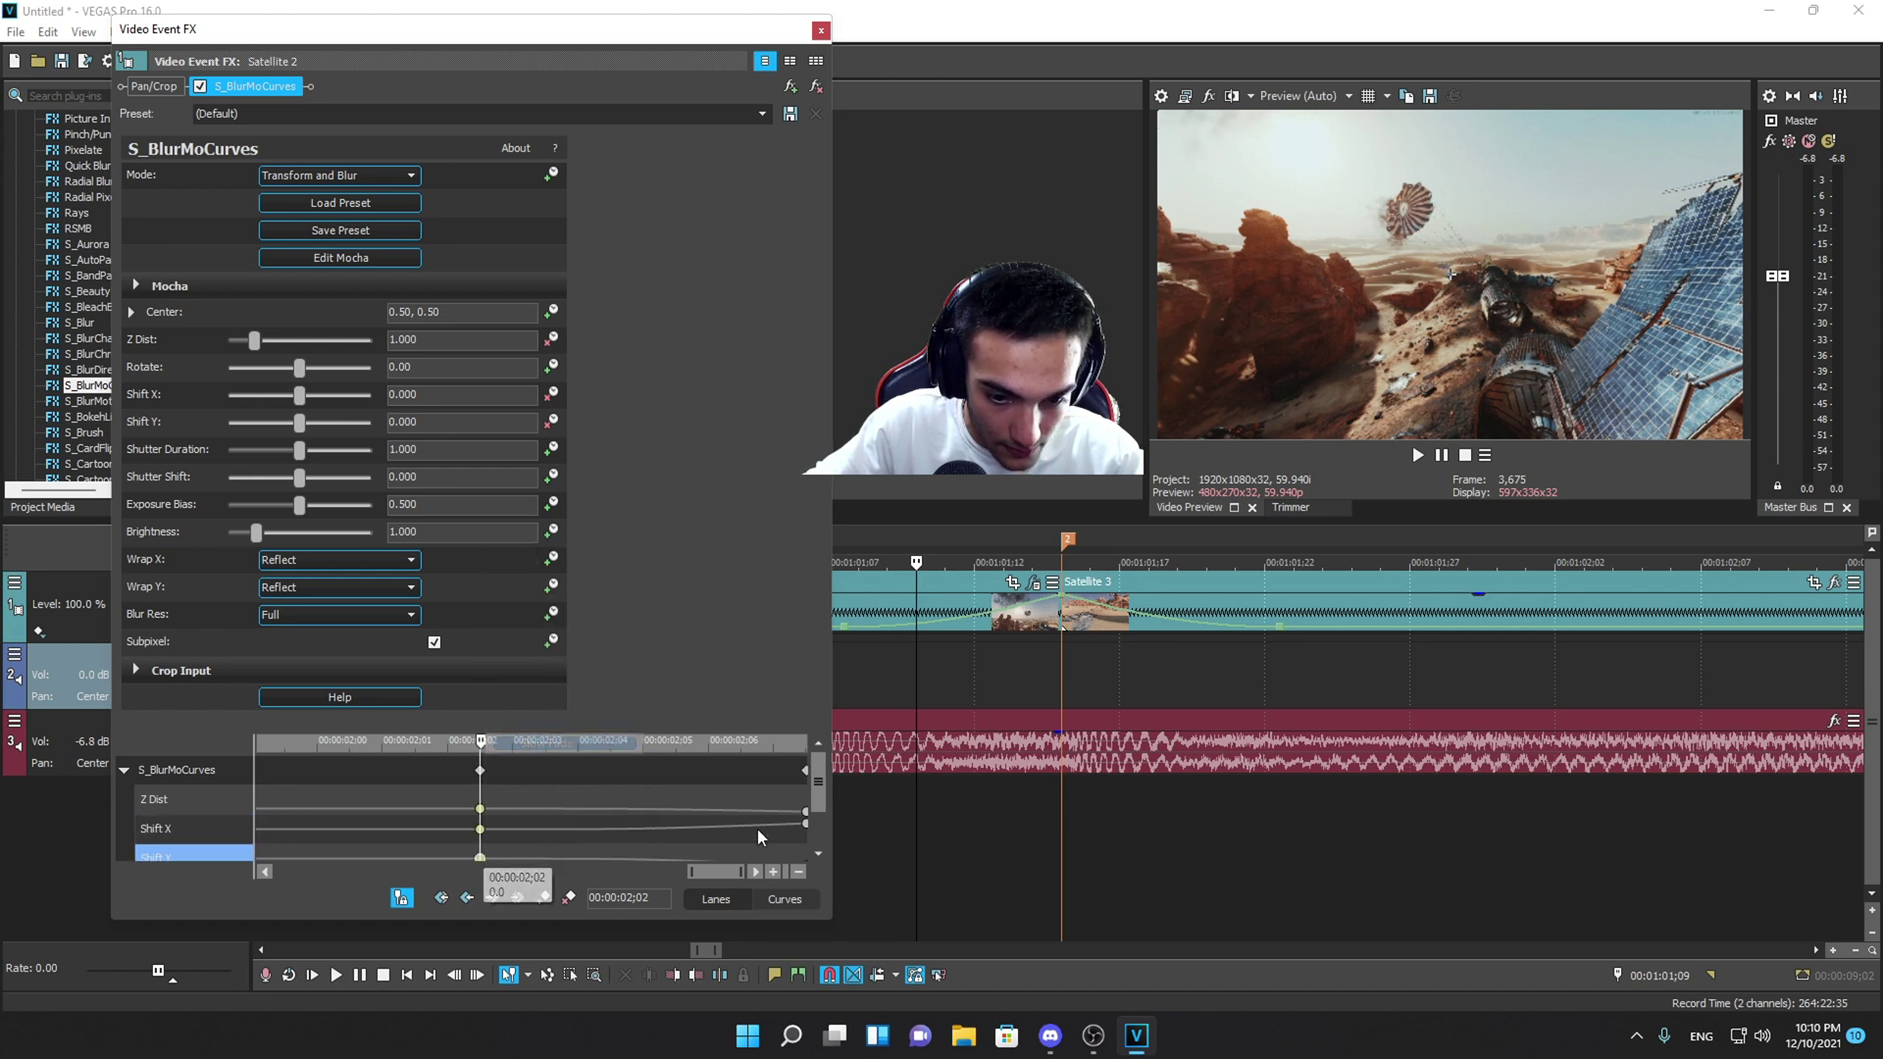
- Copy the main S_BlurMoCurves keyframe at the end of Satellite 2 and close its effect window
click(806, 815)
click(806, 771)
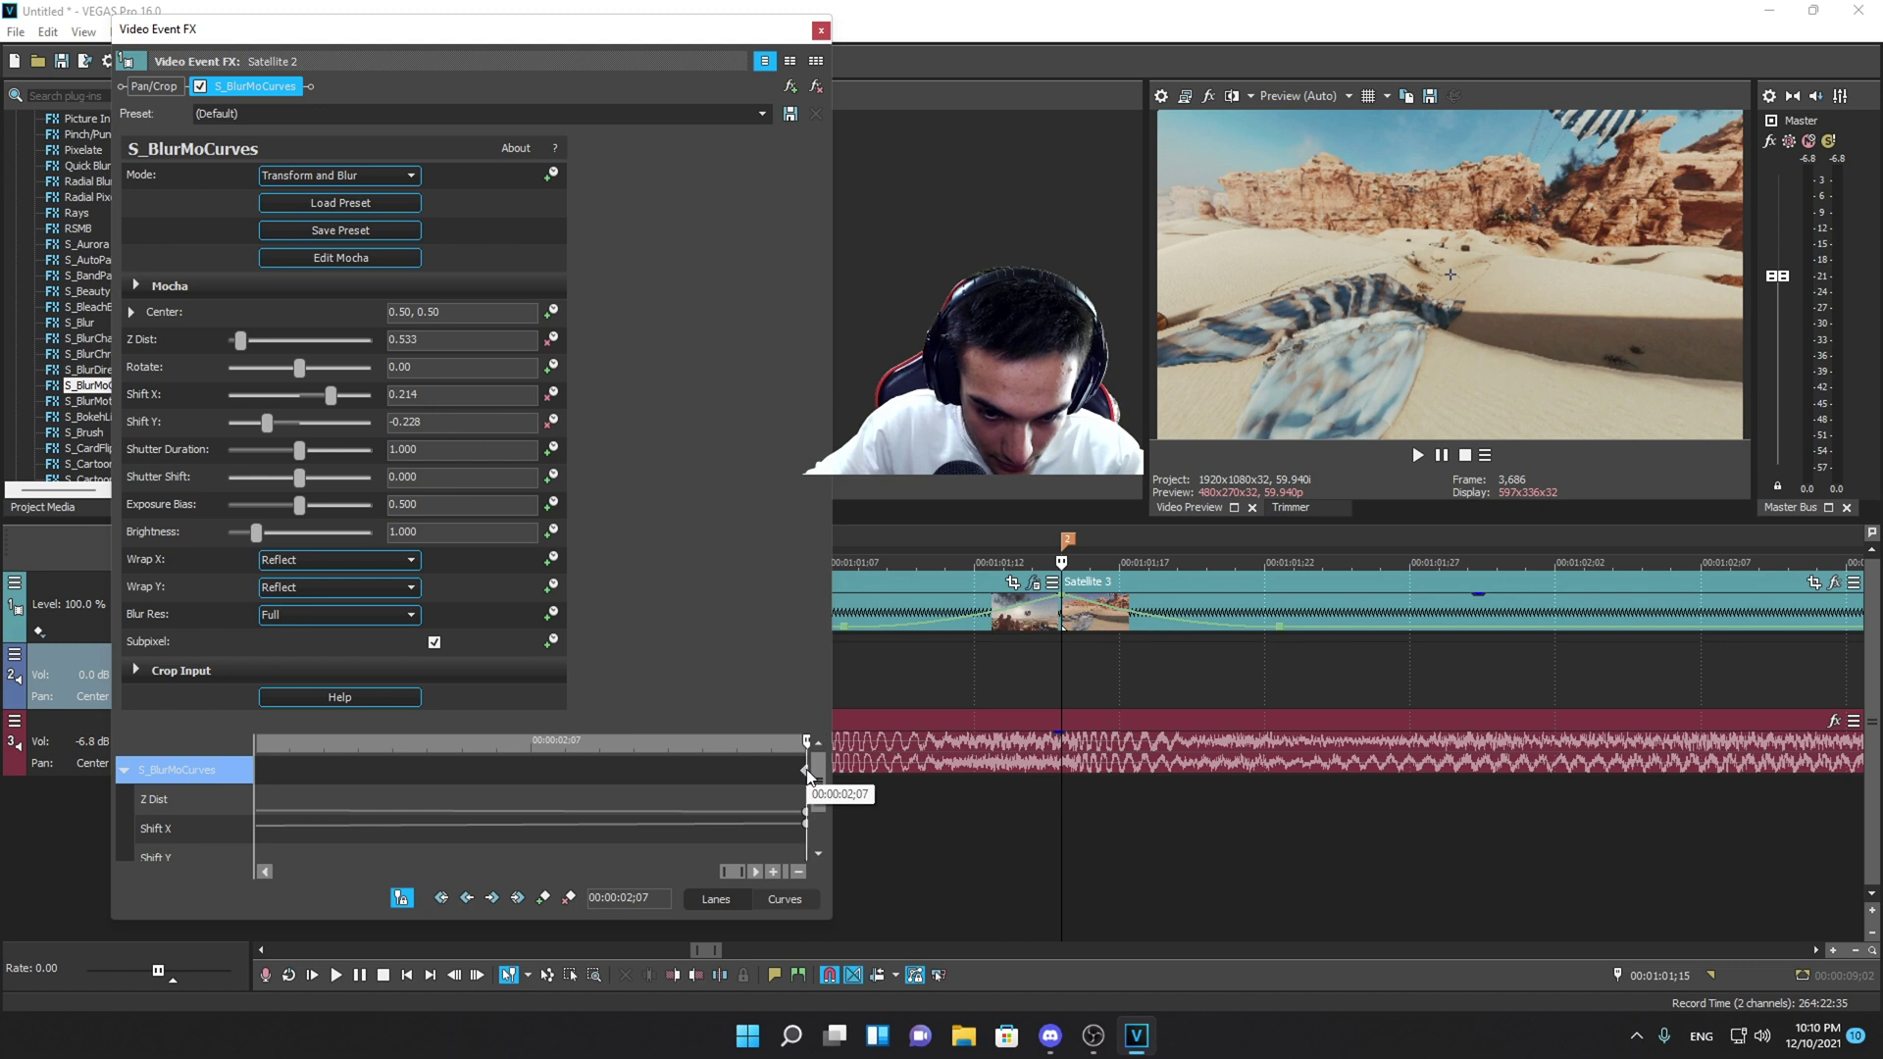
right_click(806, 772)
click(834, 513)
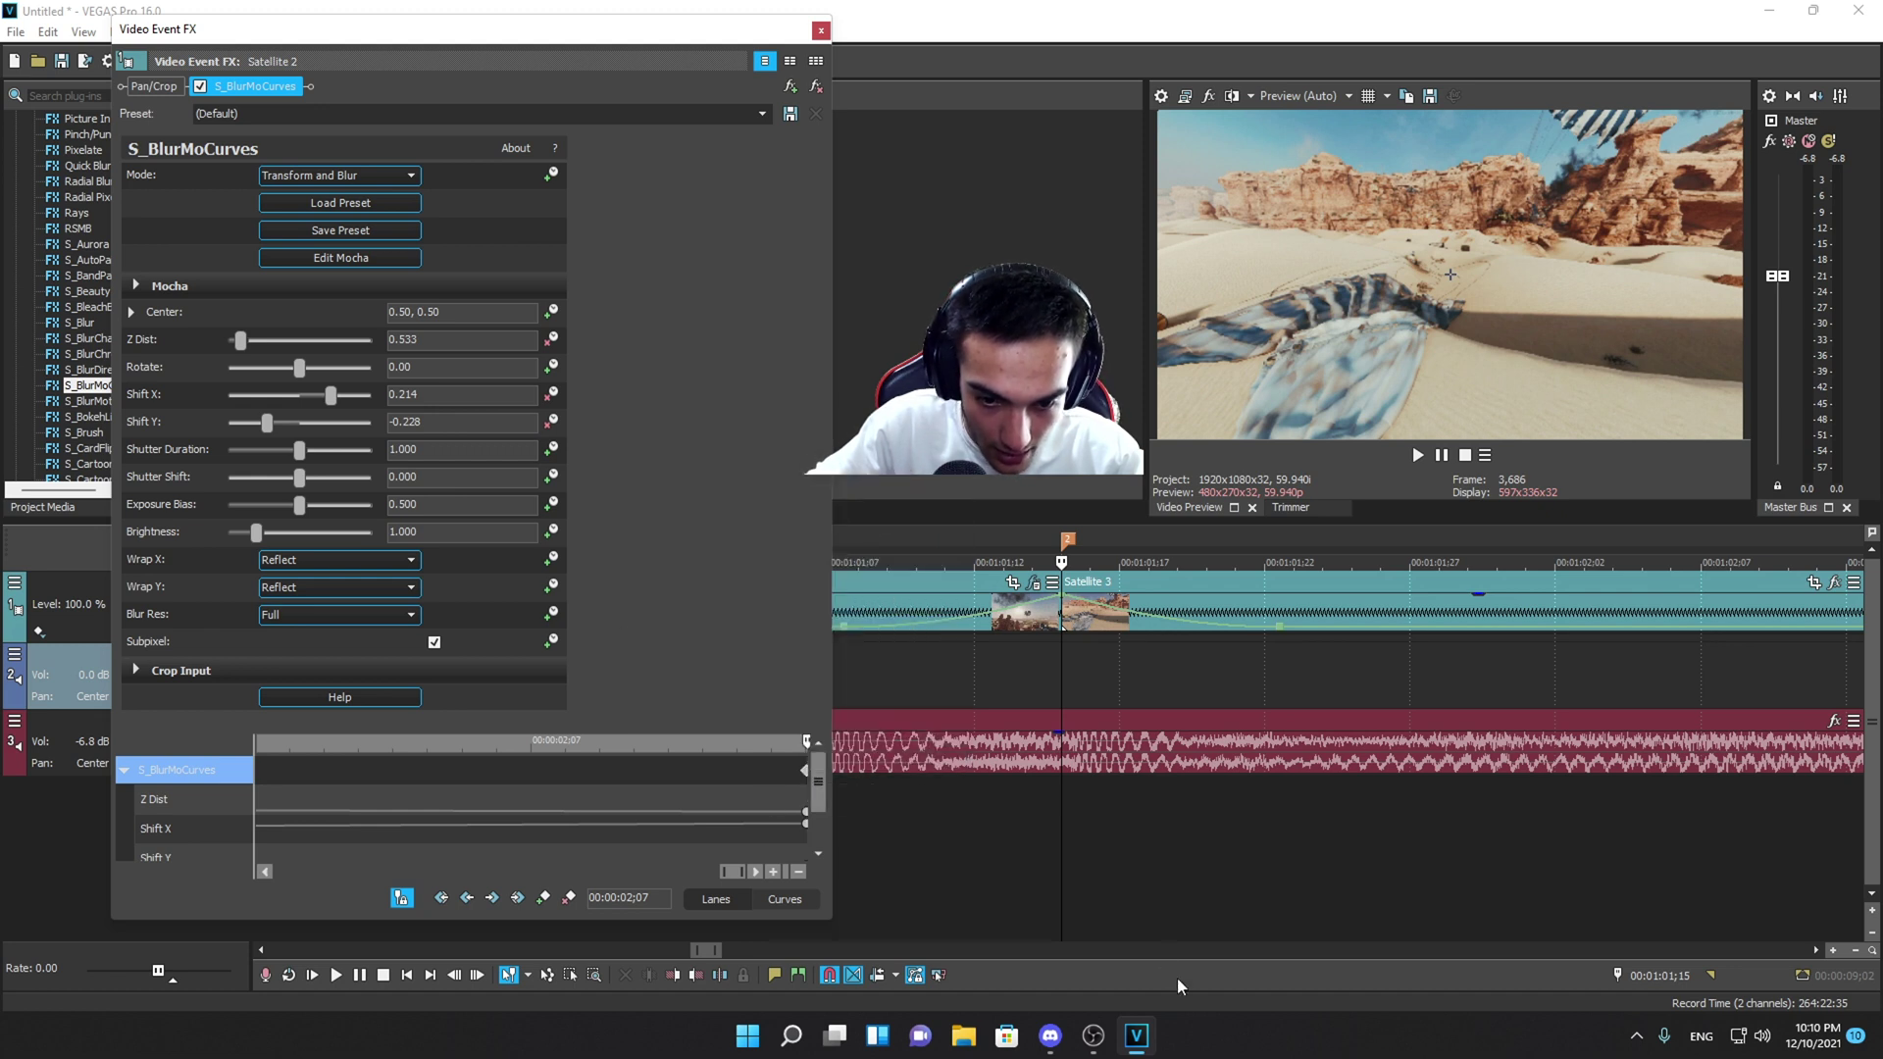
click(821, 31)
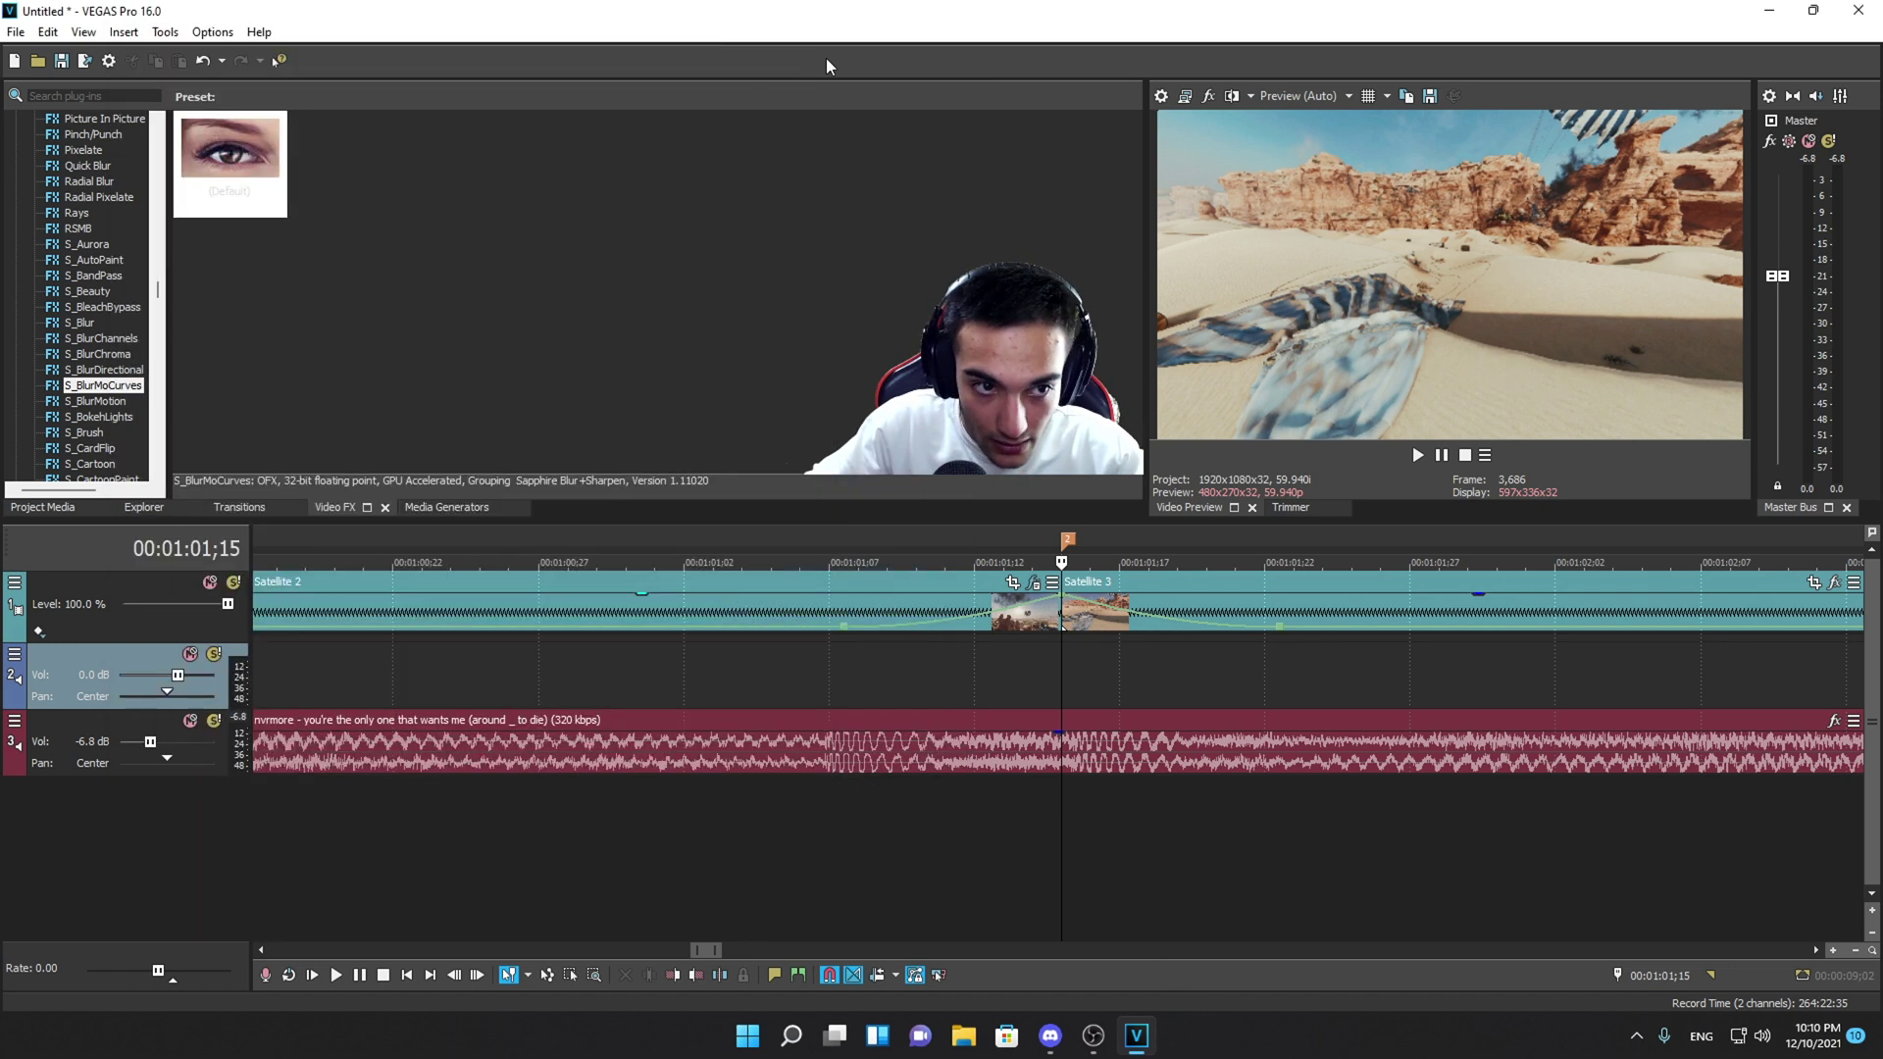
- Apply the default S_BlurMoCurves effect to Satellite 3 with Wrap X and Wrap Y set to Reflect
drag(227, 157, 1198, 586)
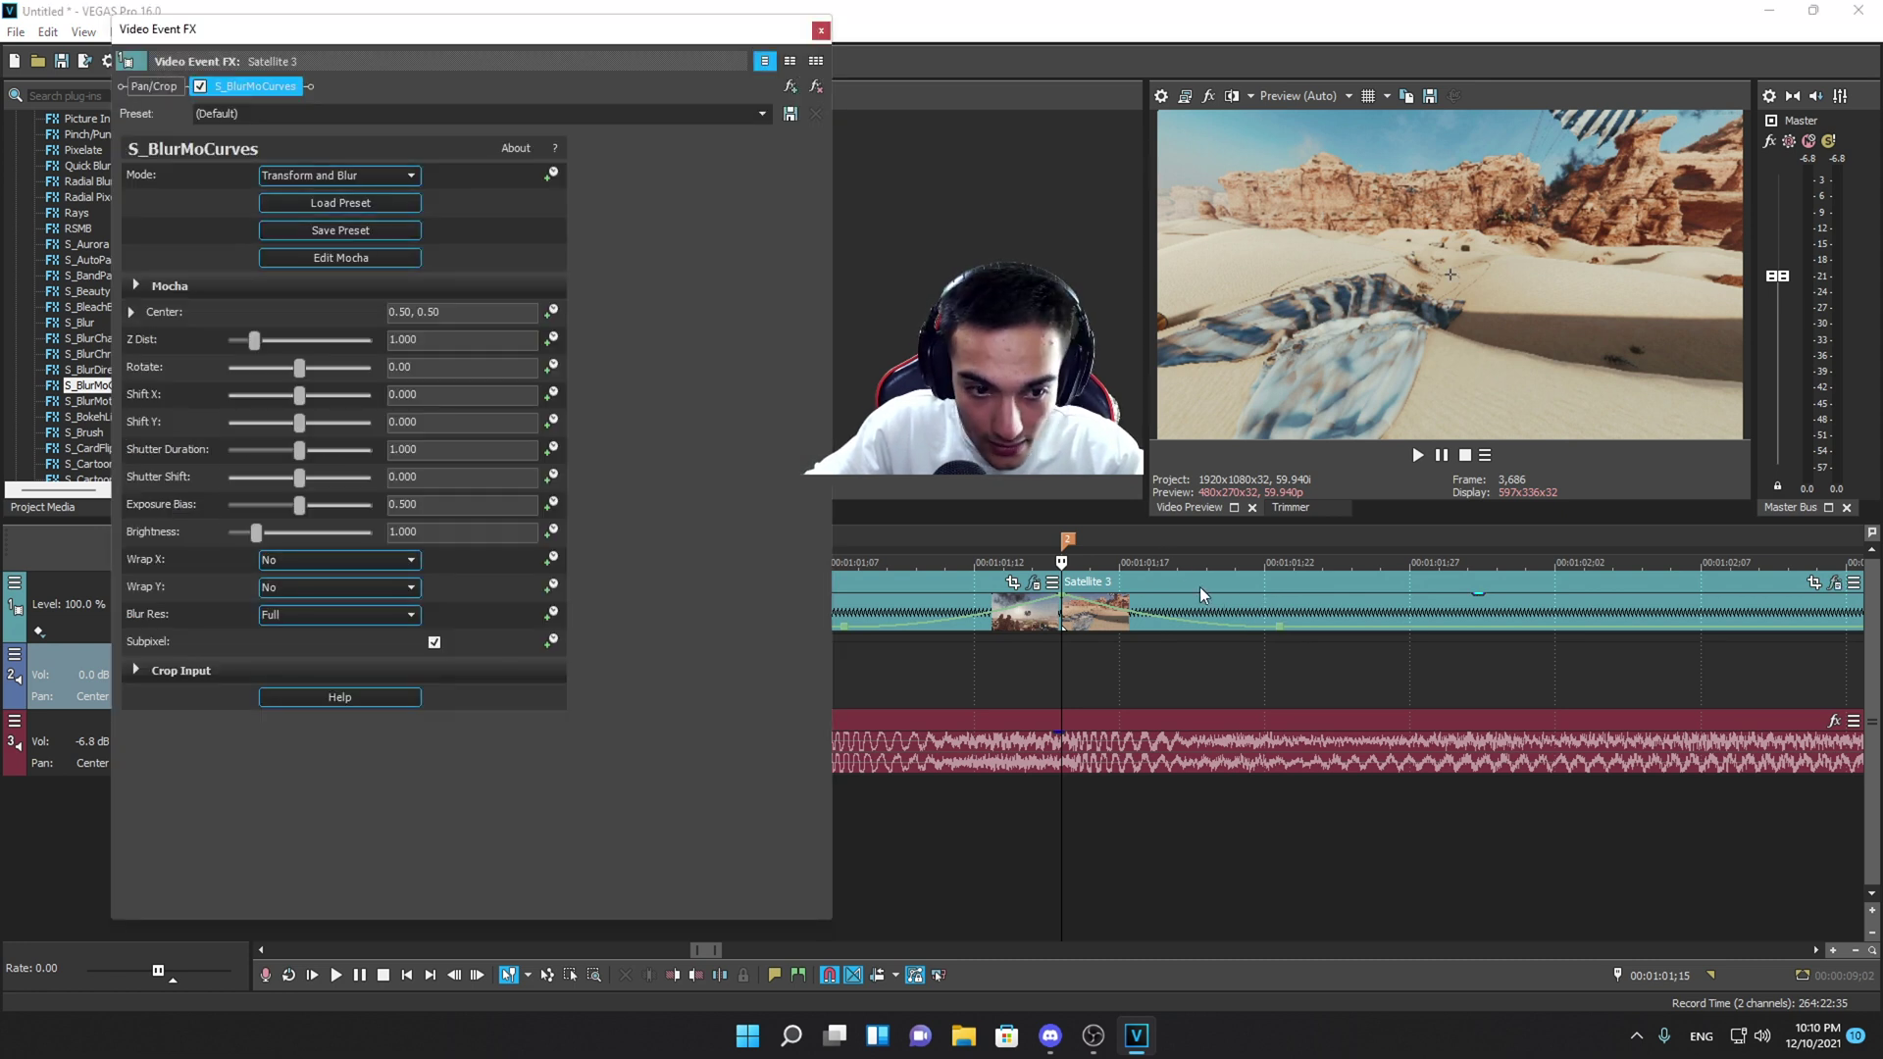
click(308, 560)
click(304, 605)
click(309, 587)
click(302, 631)
- Enable keyframe animation for Z Dist, Shift X and Shift Y in Satellite 3's S_BlurMoCurves effect
click(551, 339)
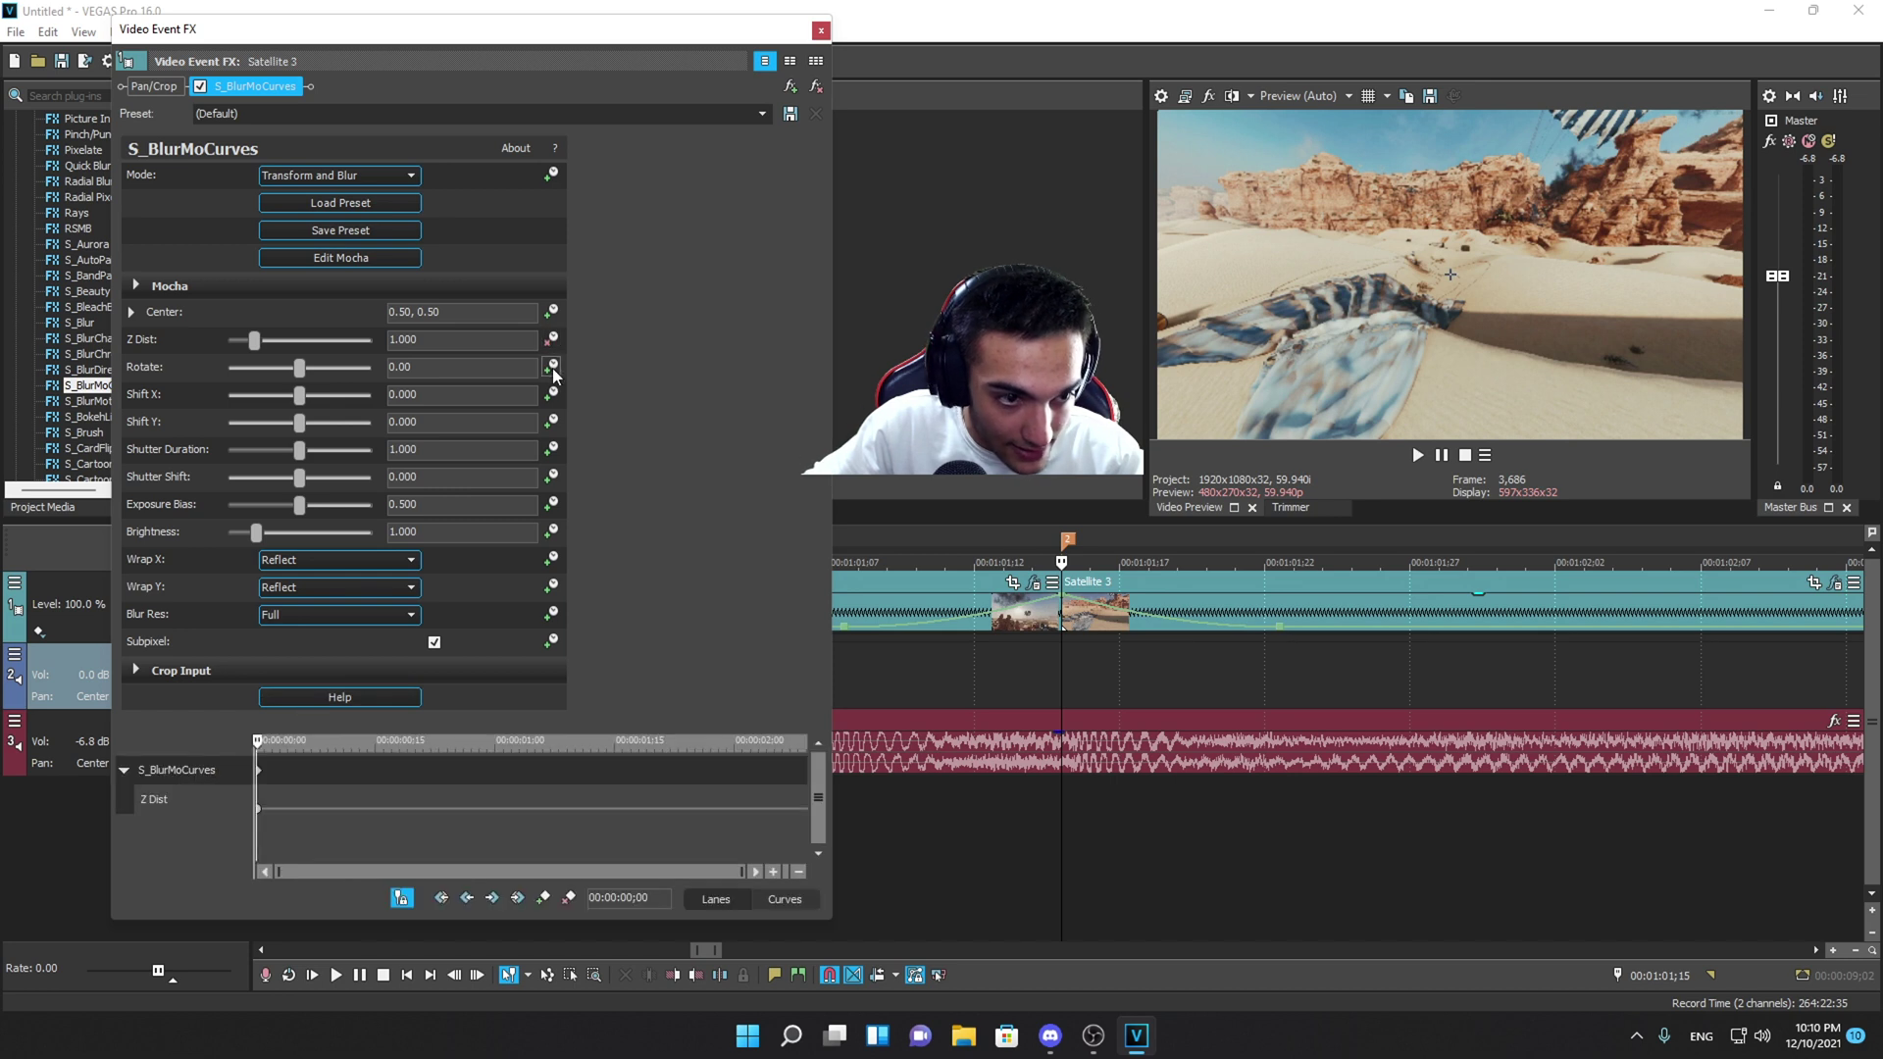
click(551, 393)
click(552, 421)
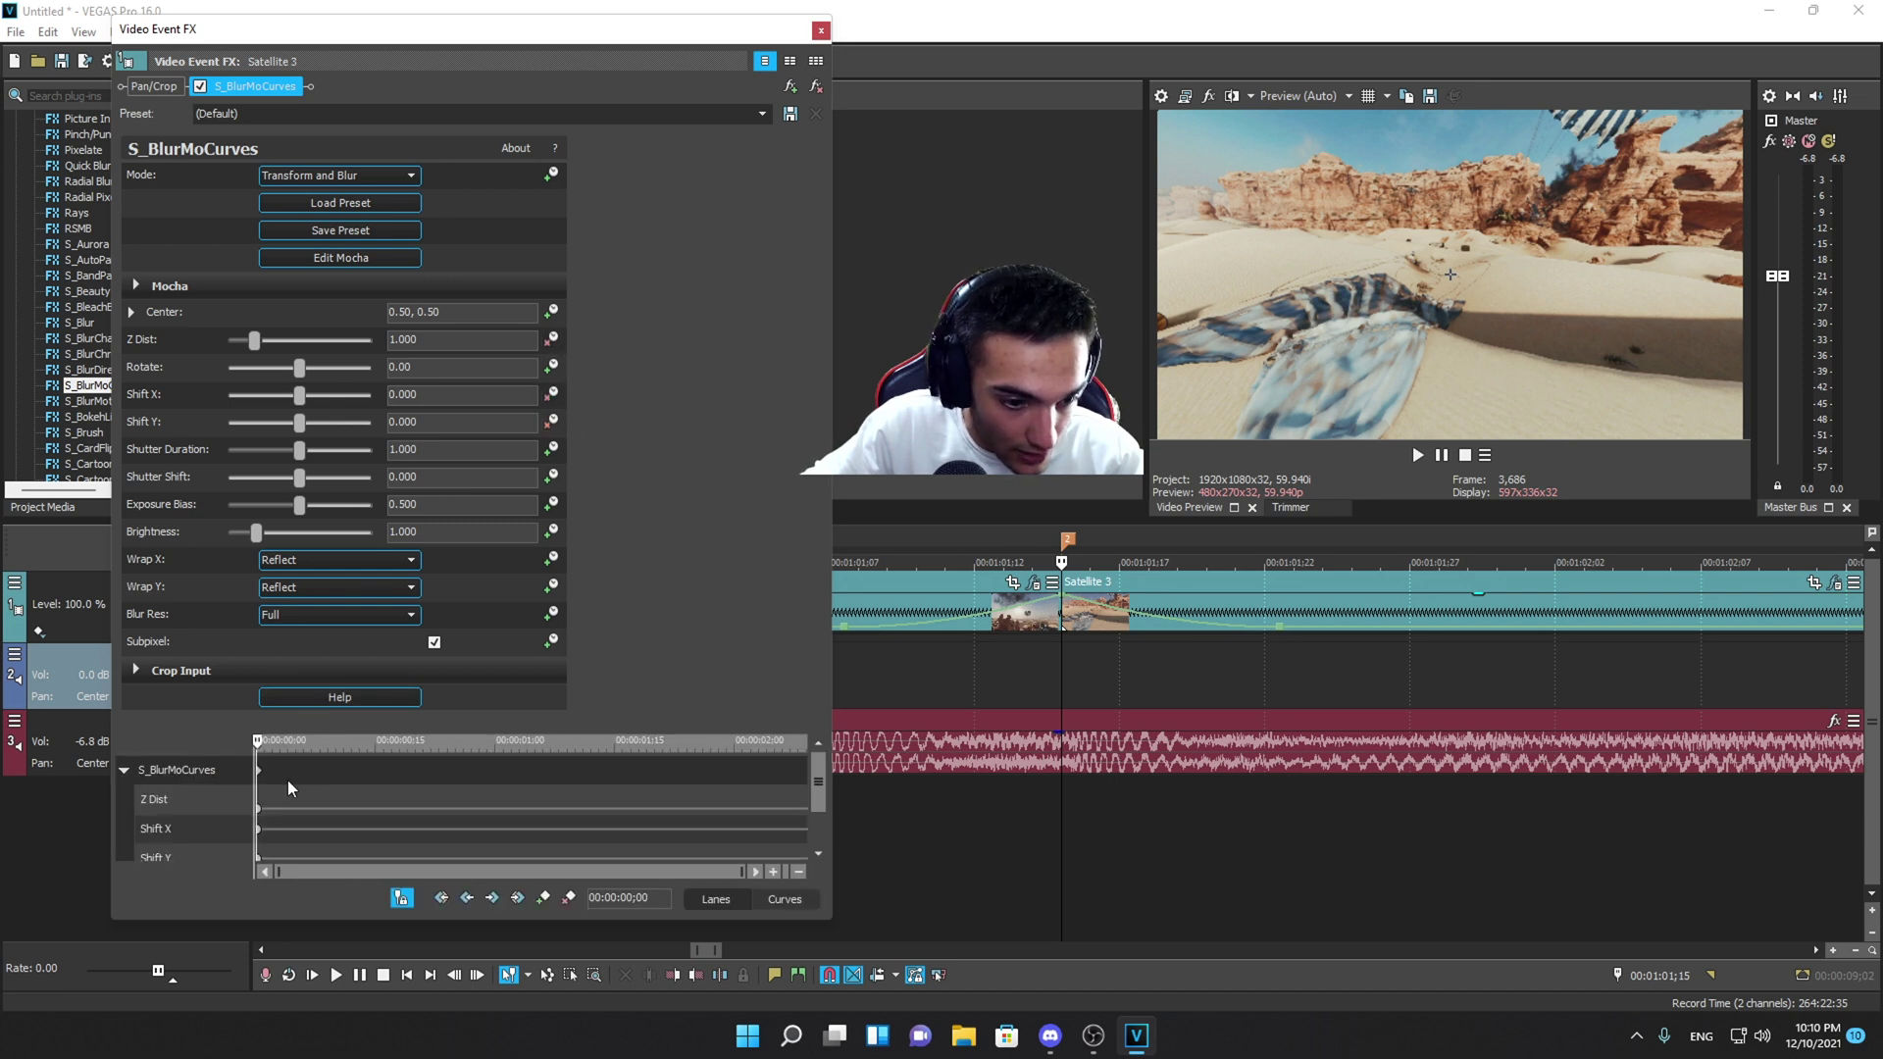
- Move Satellite 3's initial S_BlurMoCurves keyframe to 00:00:00;05
click(260, 775)
scroll(271, 797, up, 3)
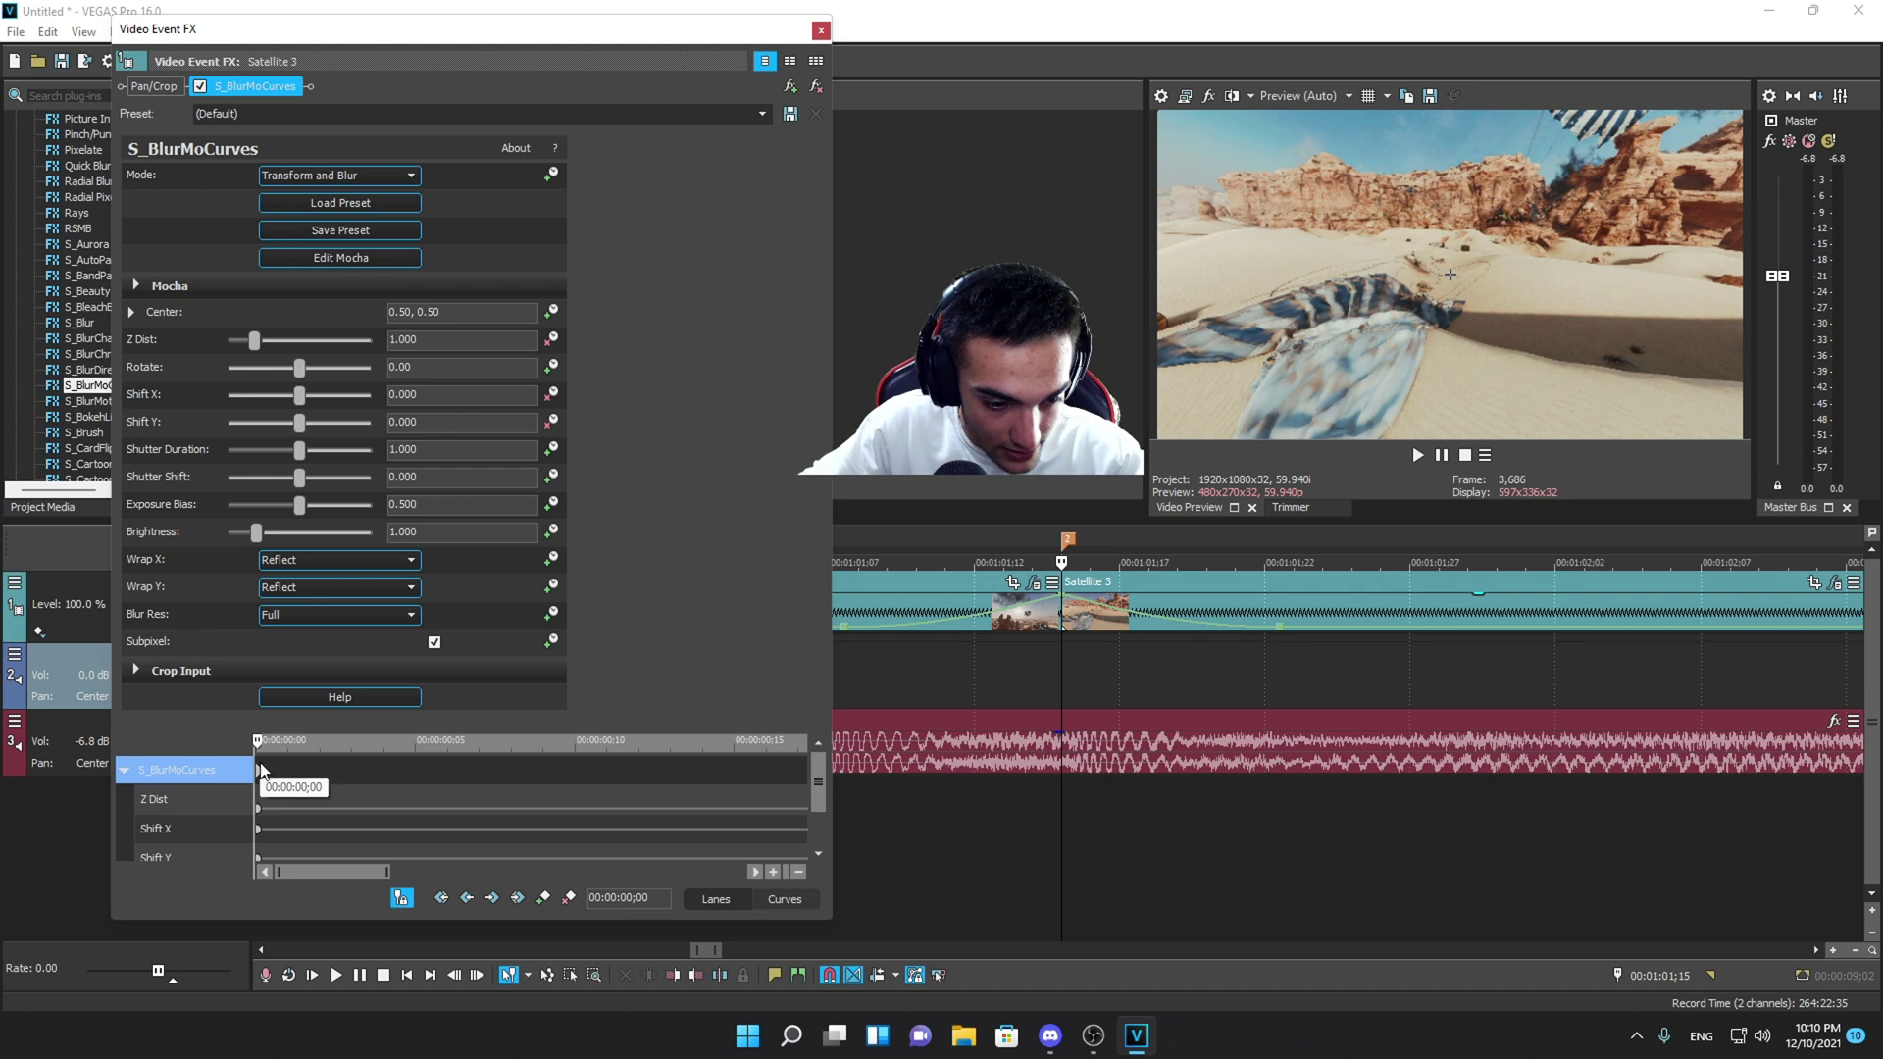
scroll(273, 787, up, 3)
key(space)
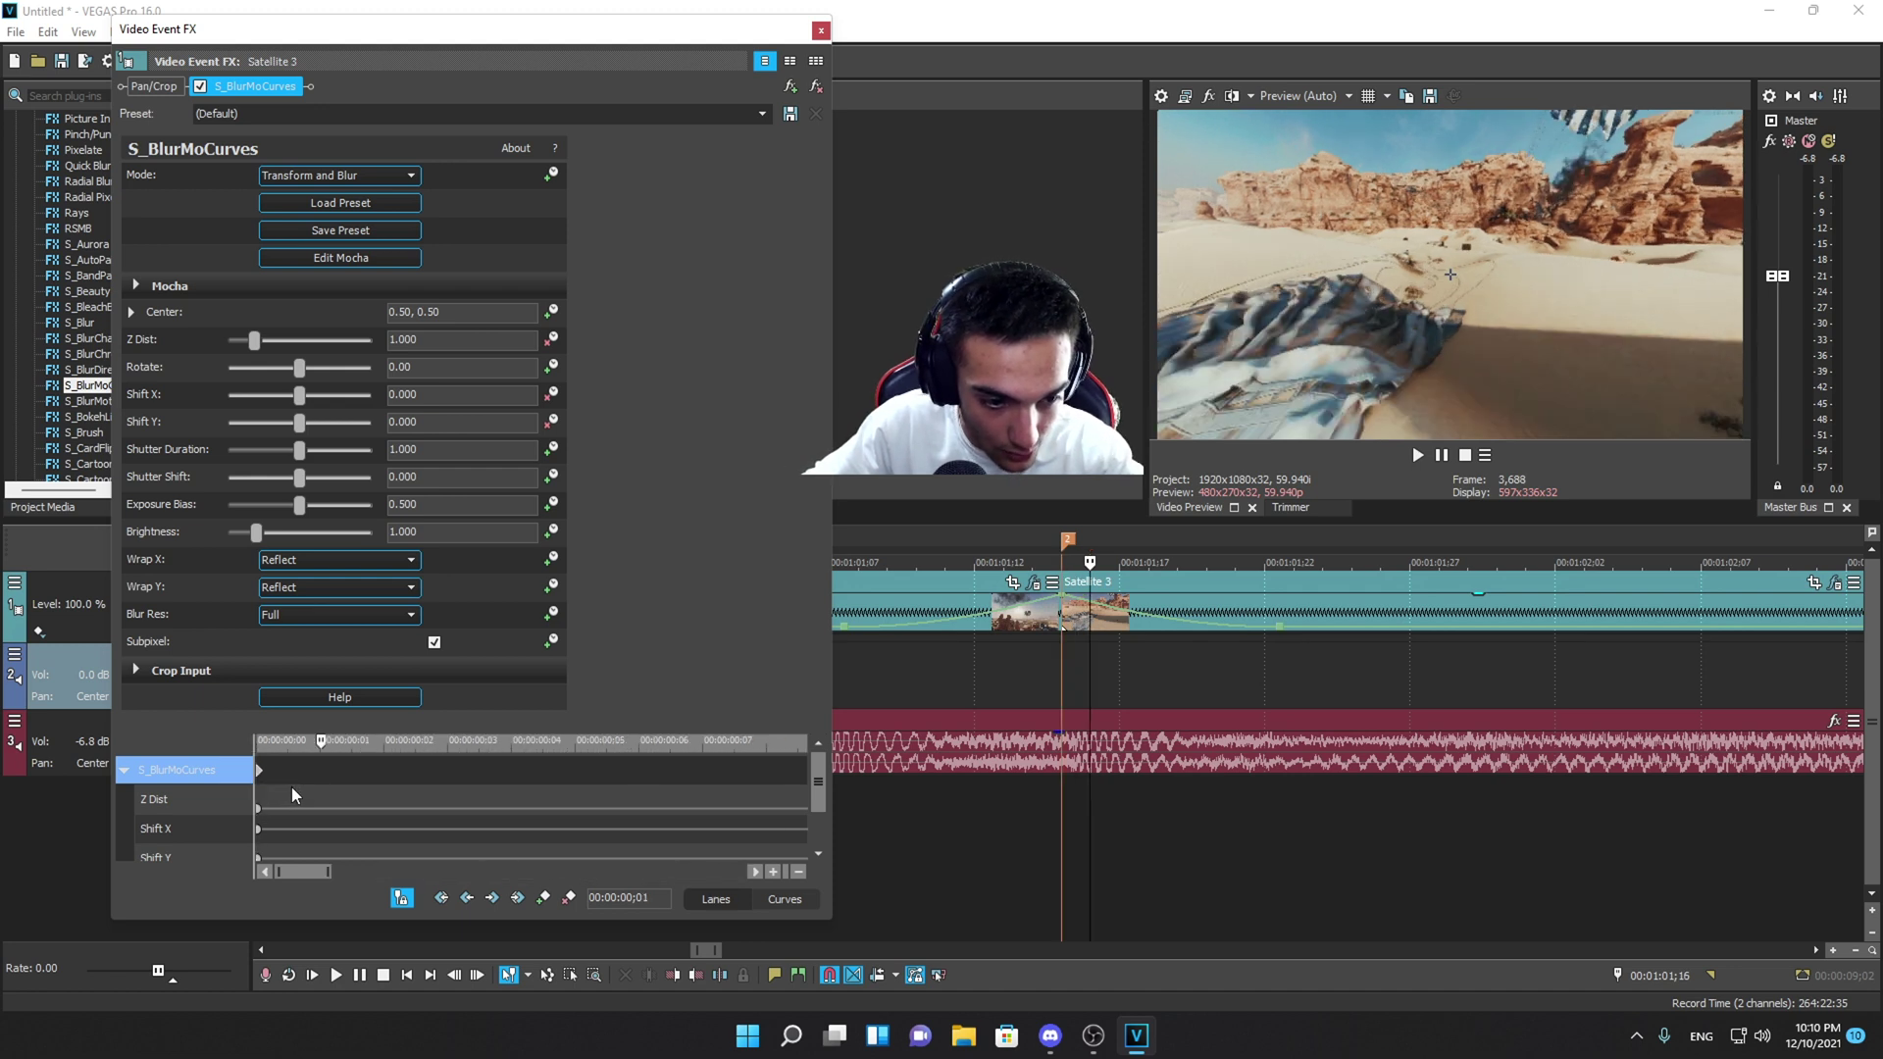
scroll(302, 787, down, 2)
drag(261, 769, 415, 779)
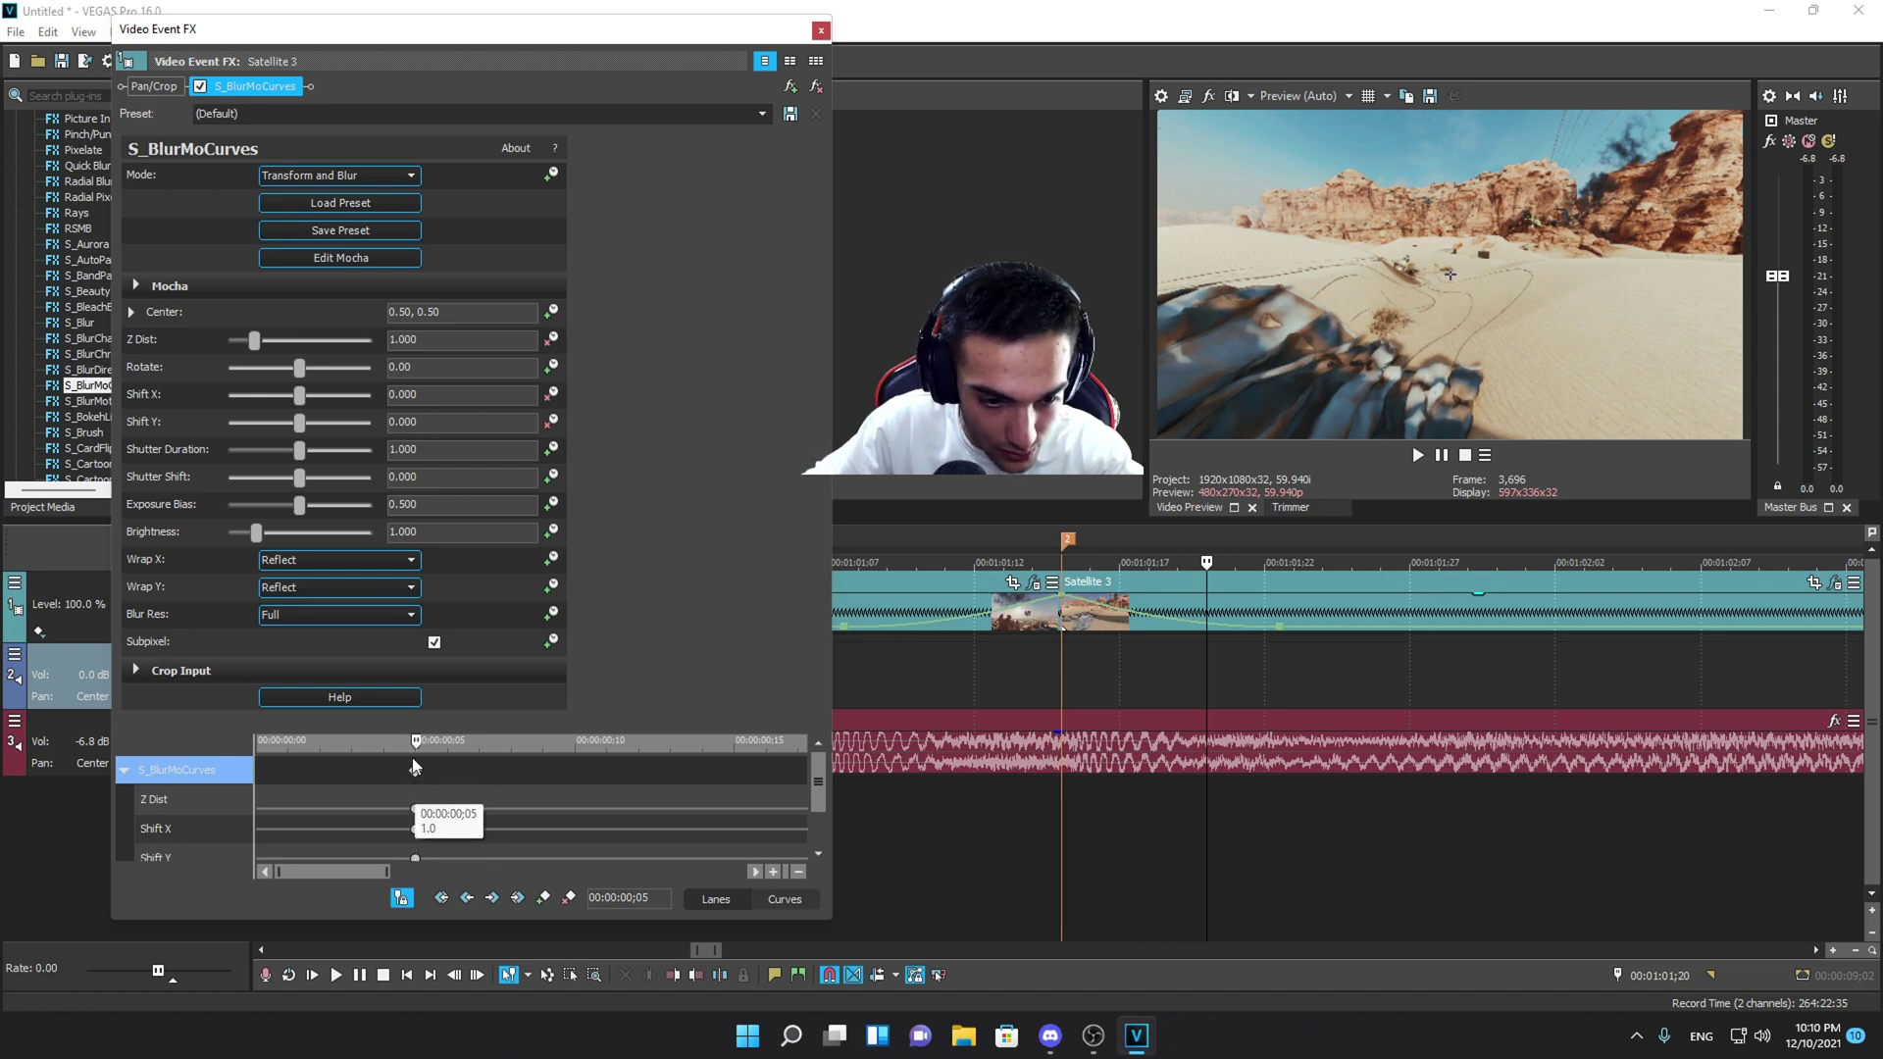
- Paste the copied keyframe at the start of Satellite 3's S_BlurMoCurves track, and check the keyframes of Satellite 2
drag(277, 773, 224, 777)
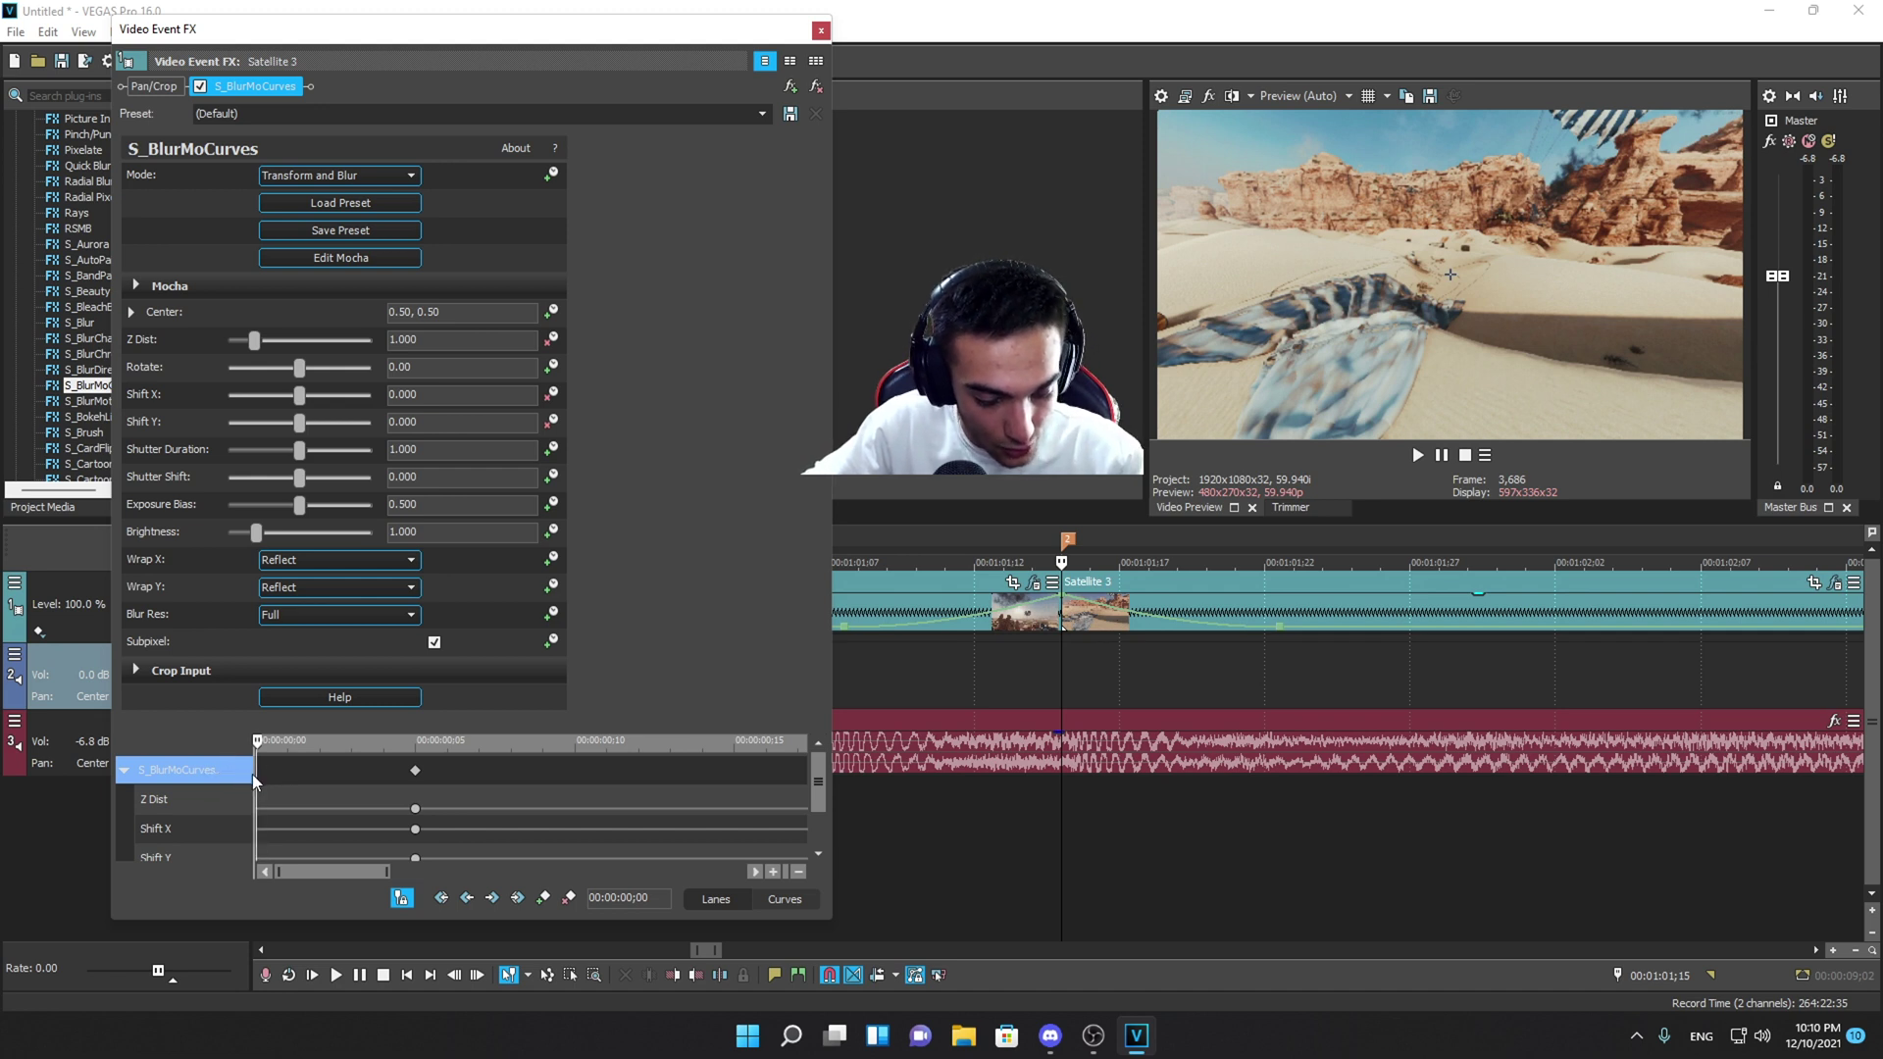
key(ctrl+v)
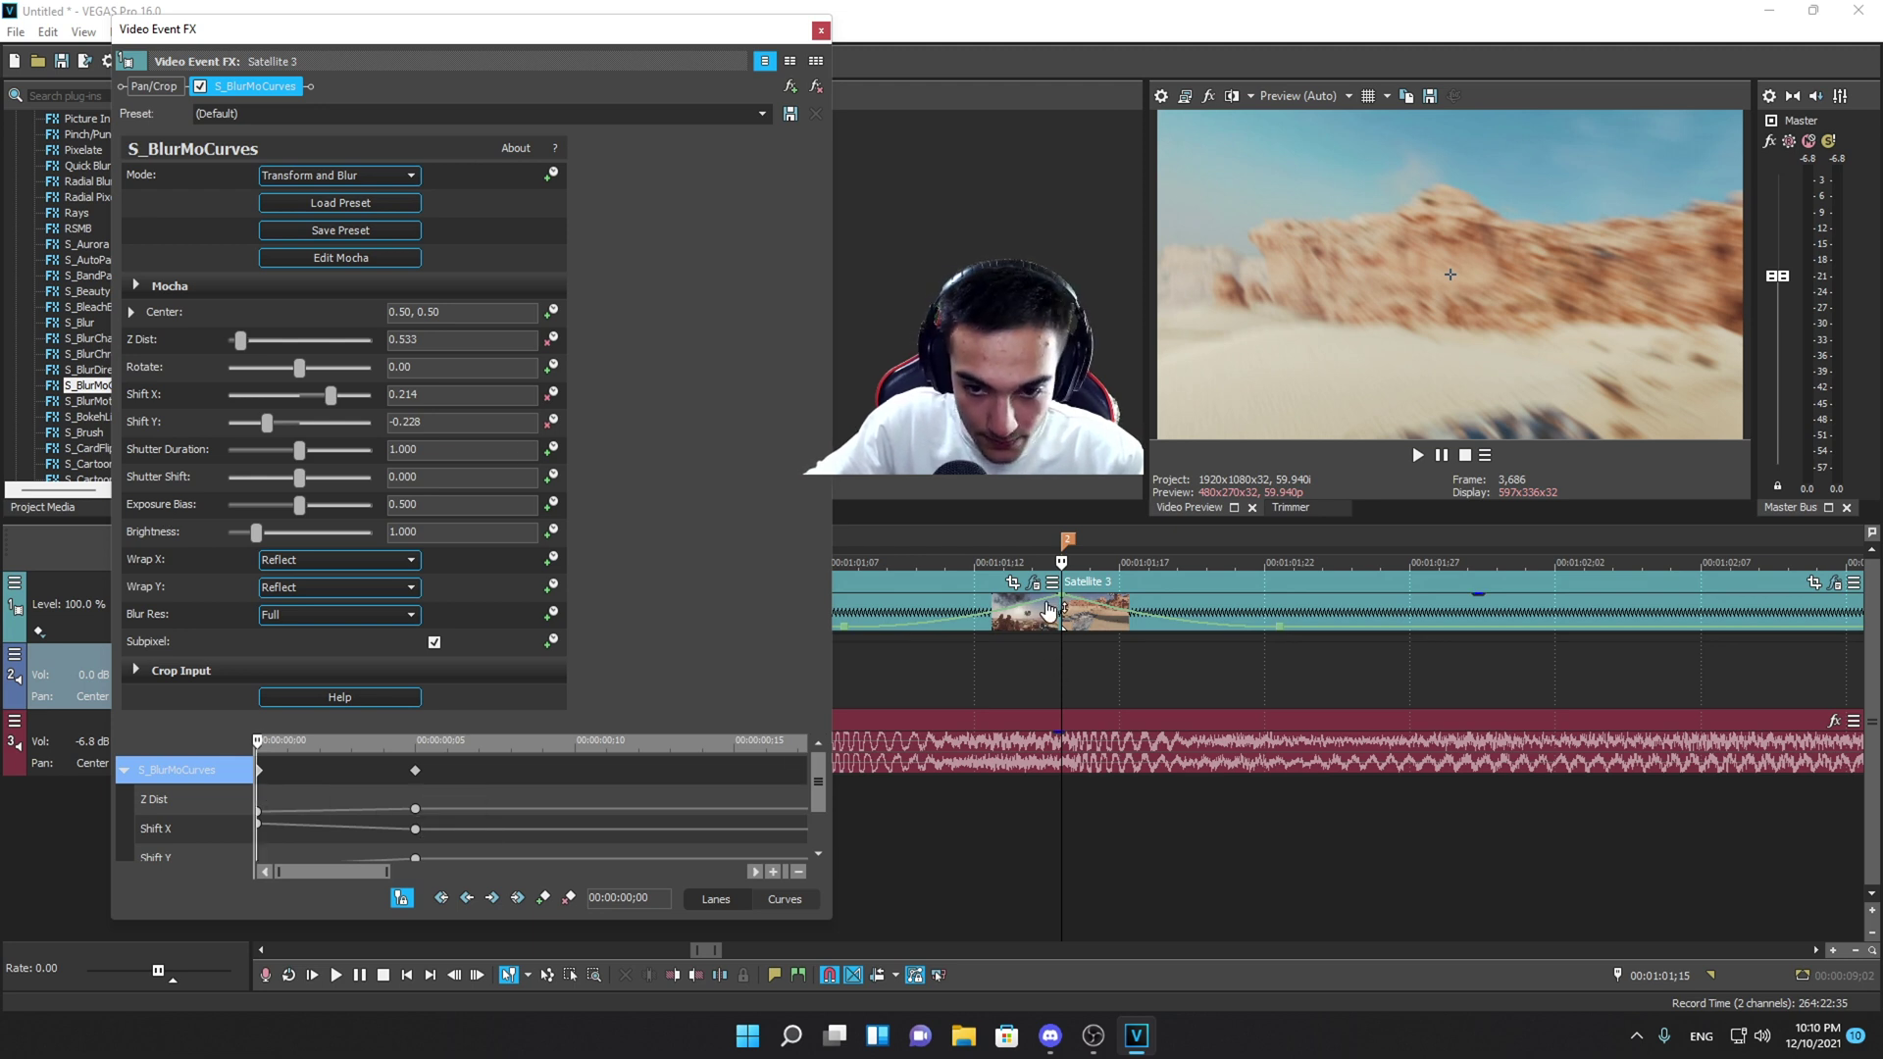
click(1035, 584)
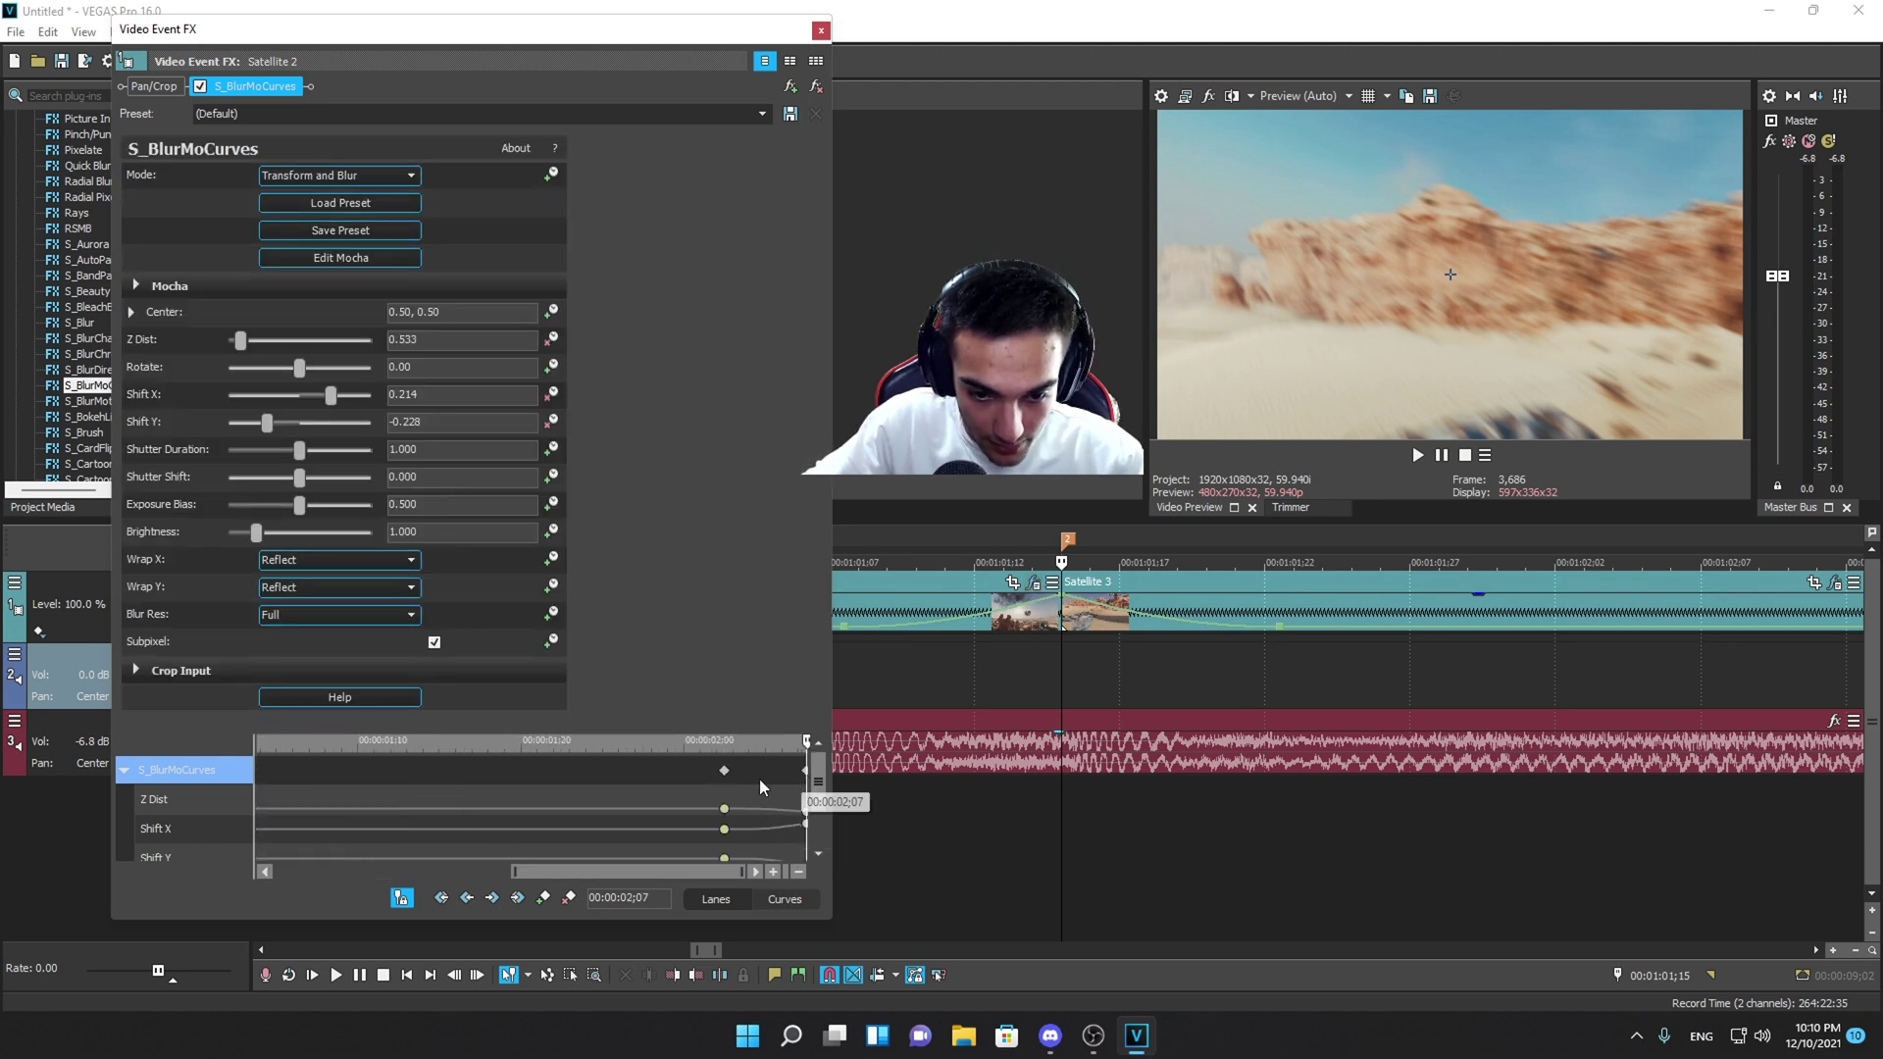
click(821, 29)
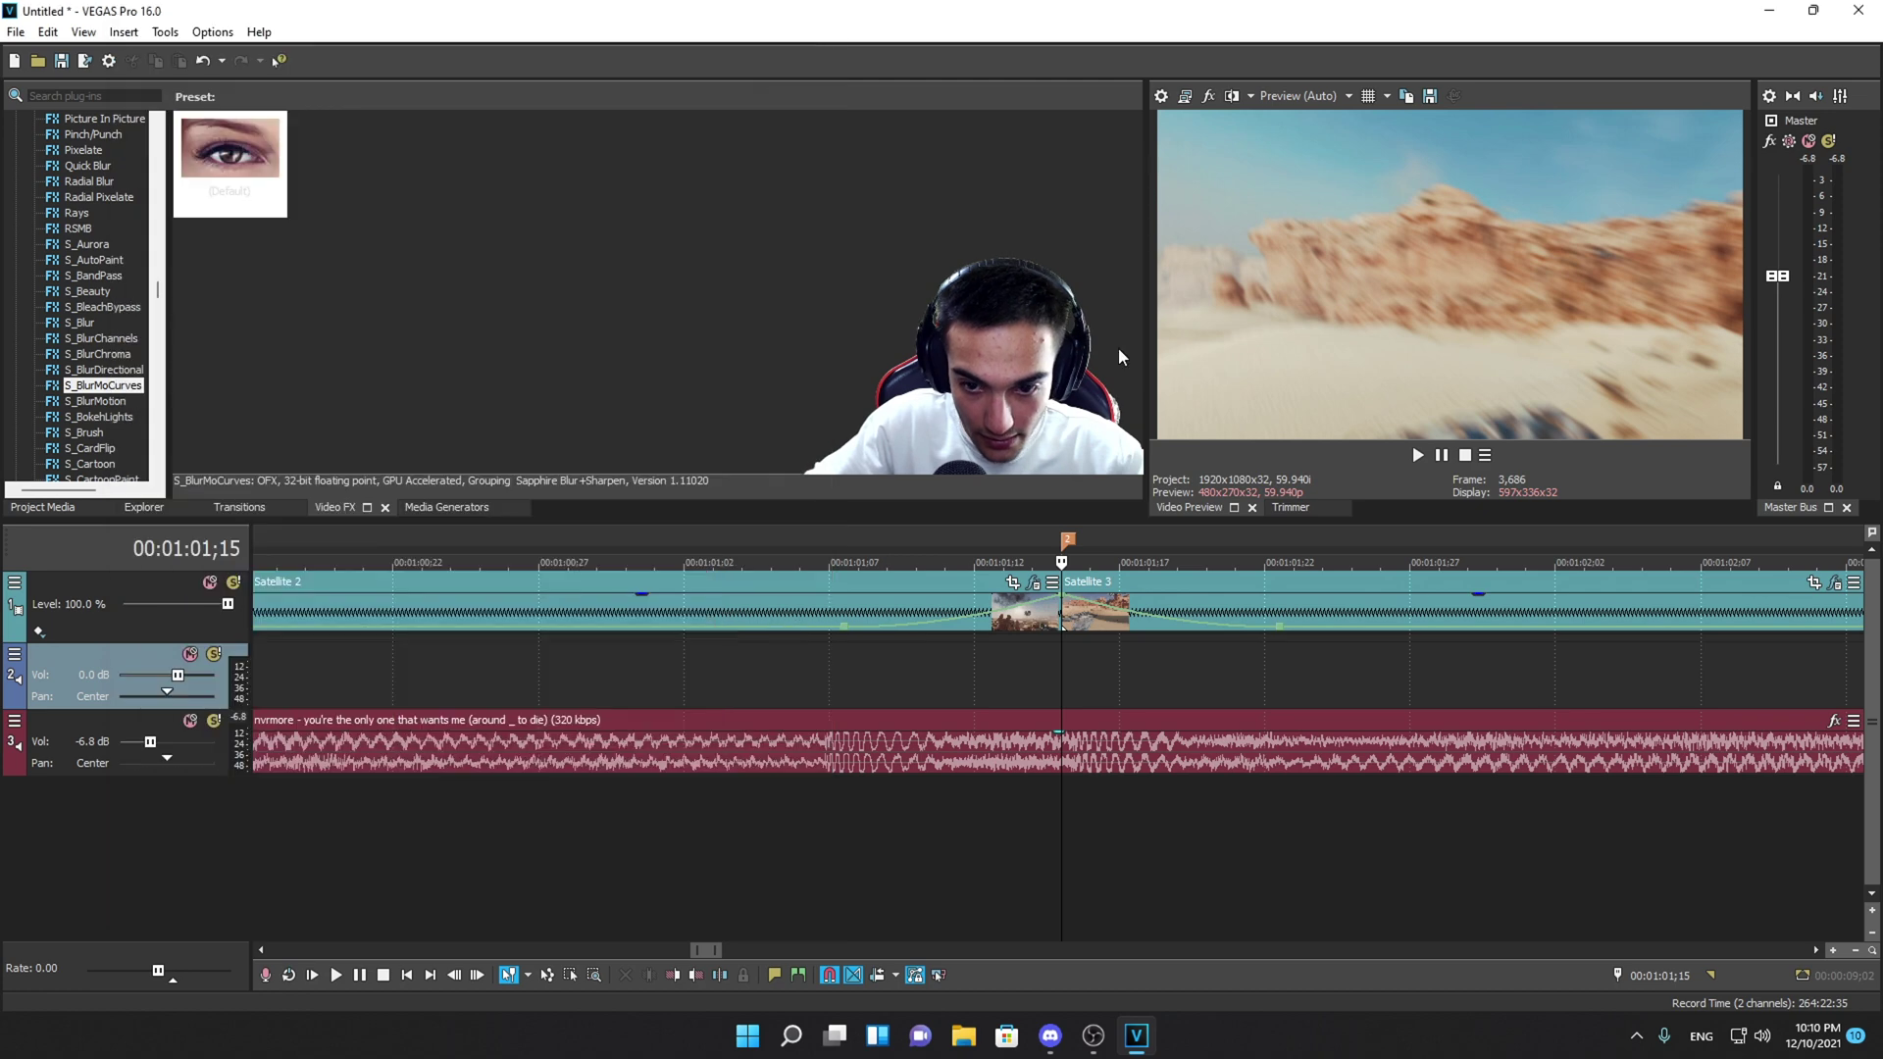
- Set Satellite 3's starting Z Dist, Shift X and Shift Y keyframes to Fast Fade interpolation and close the effect window
click(1836, 584)
scroll(265, 820, up, 1)
click(259, 824)
ctrl+click(259, 812)
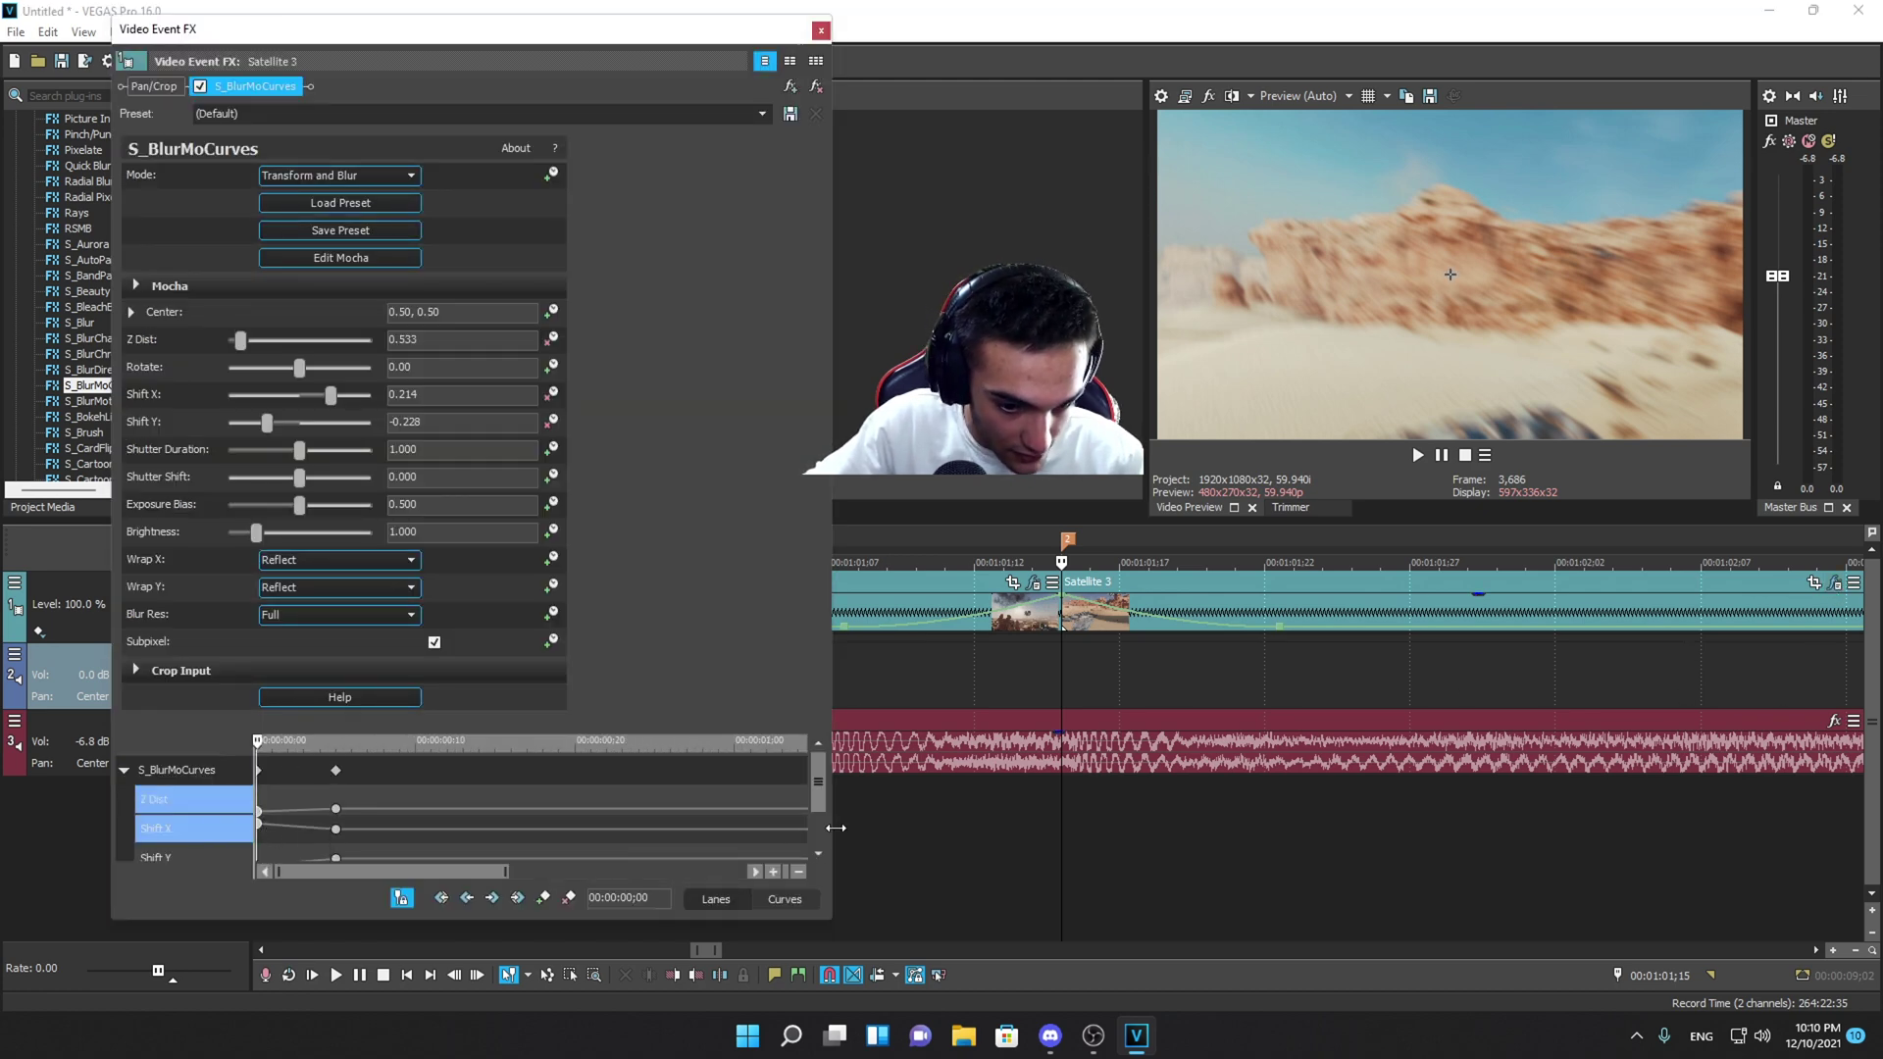
drag(820, 802, 821, 847)
ctrl+click(259, 838)
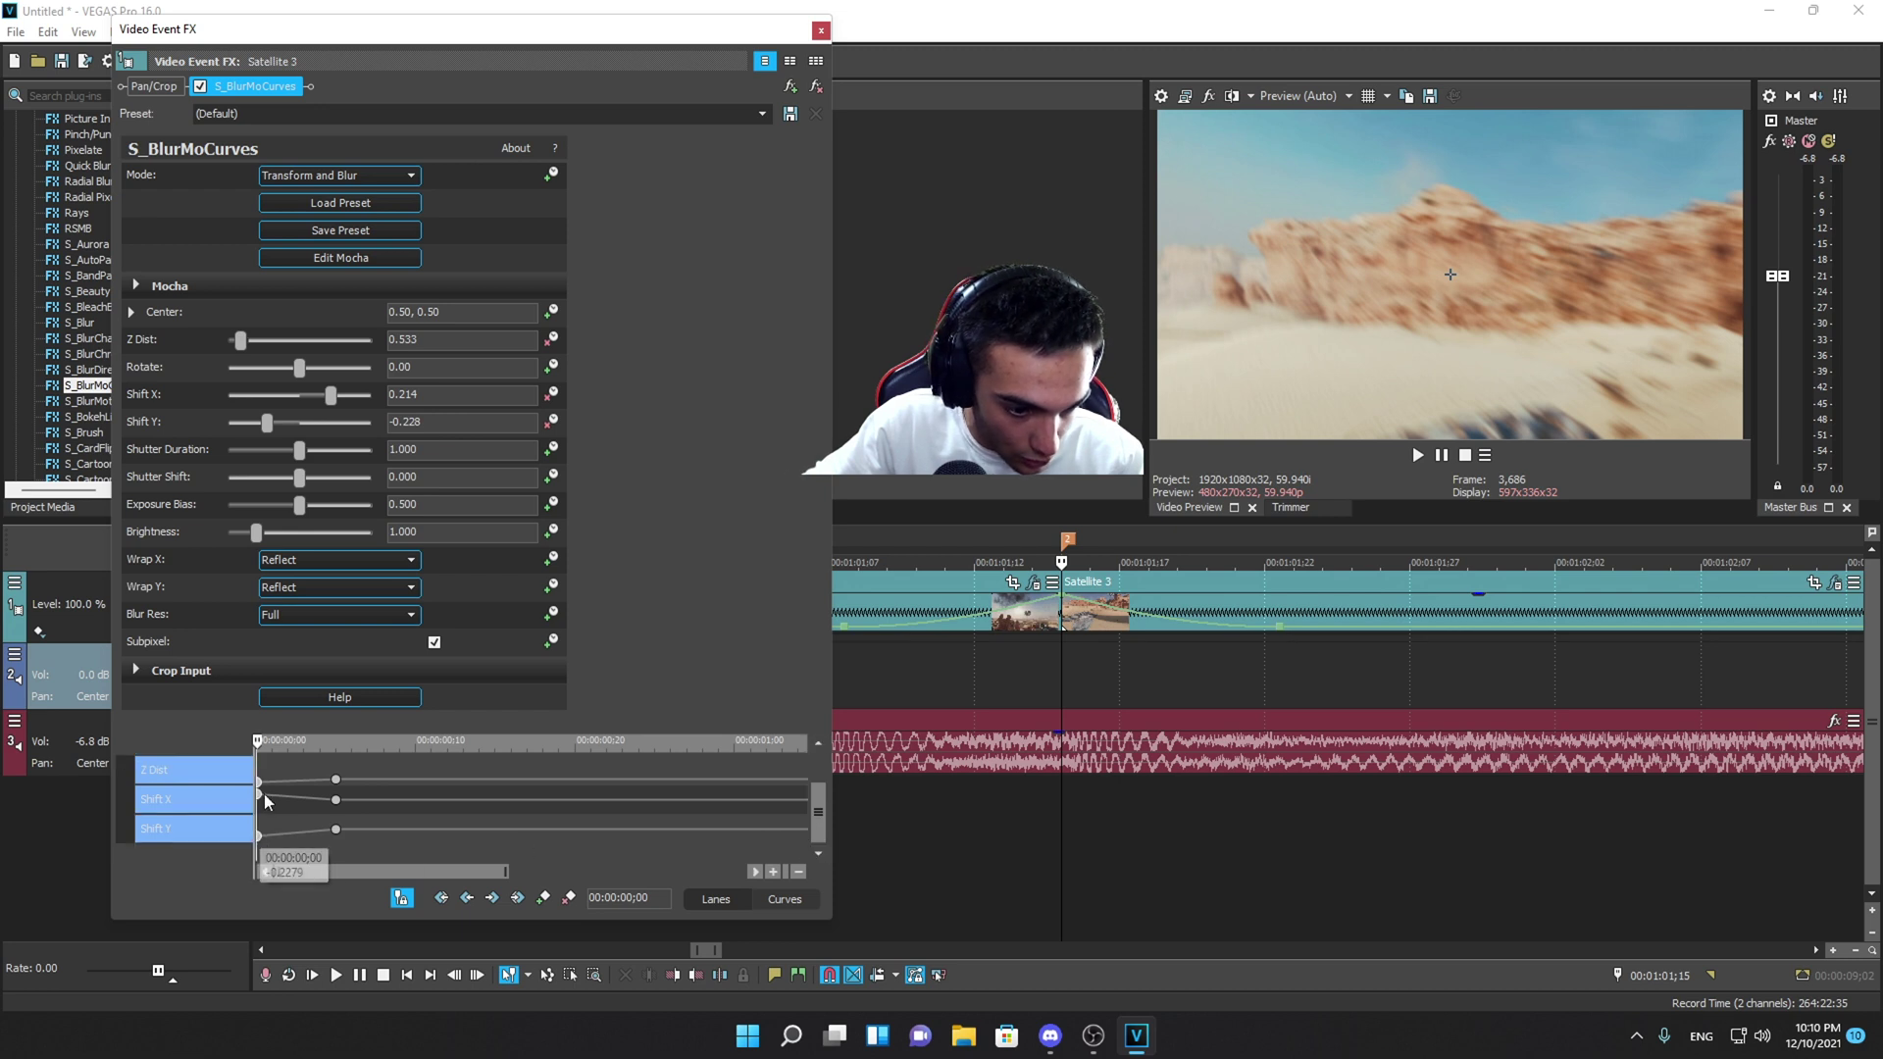
right_click(259, 785)
click(327, 649)
scroll(334, 794, down, 1)
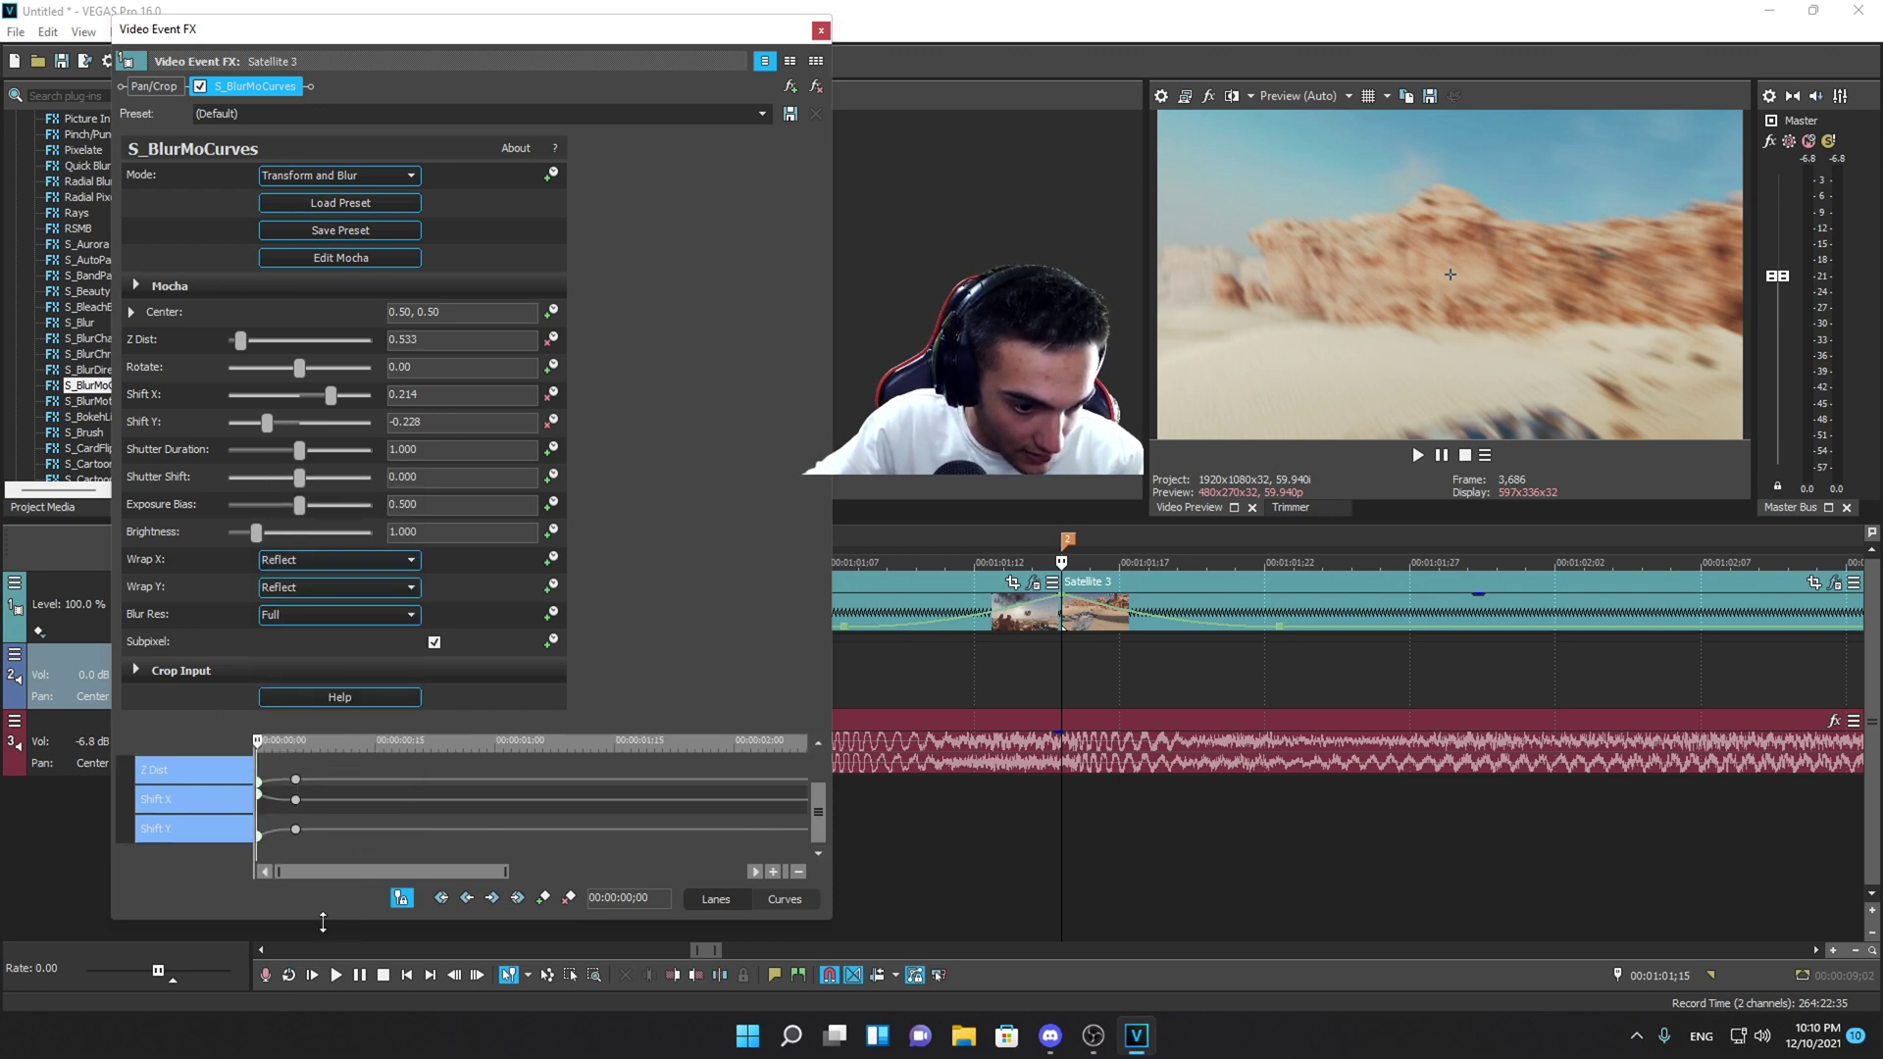
click(821, 30)
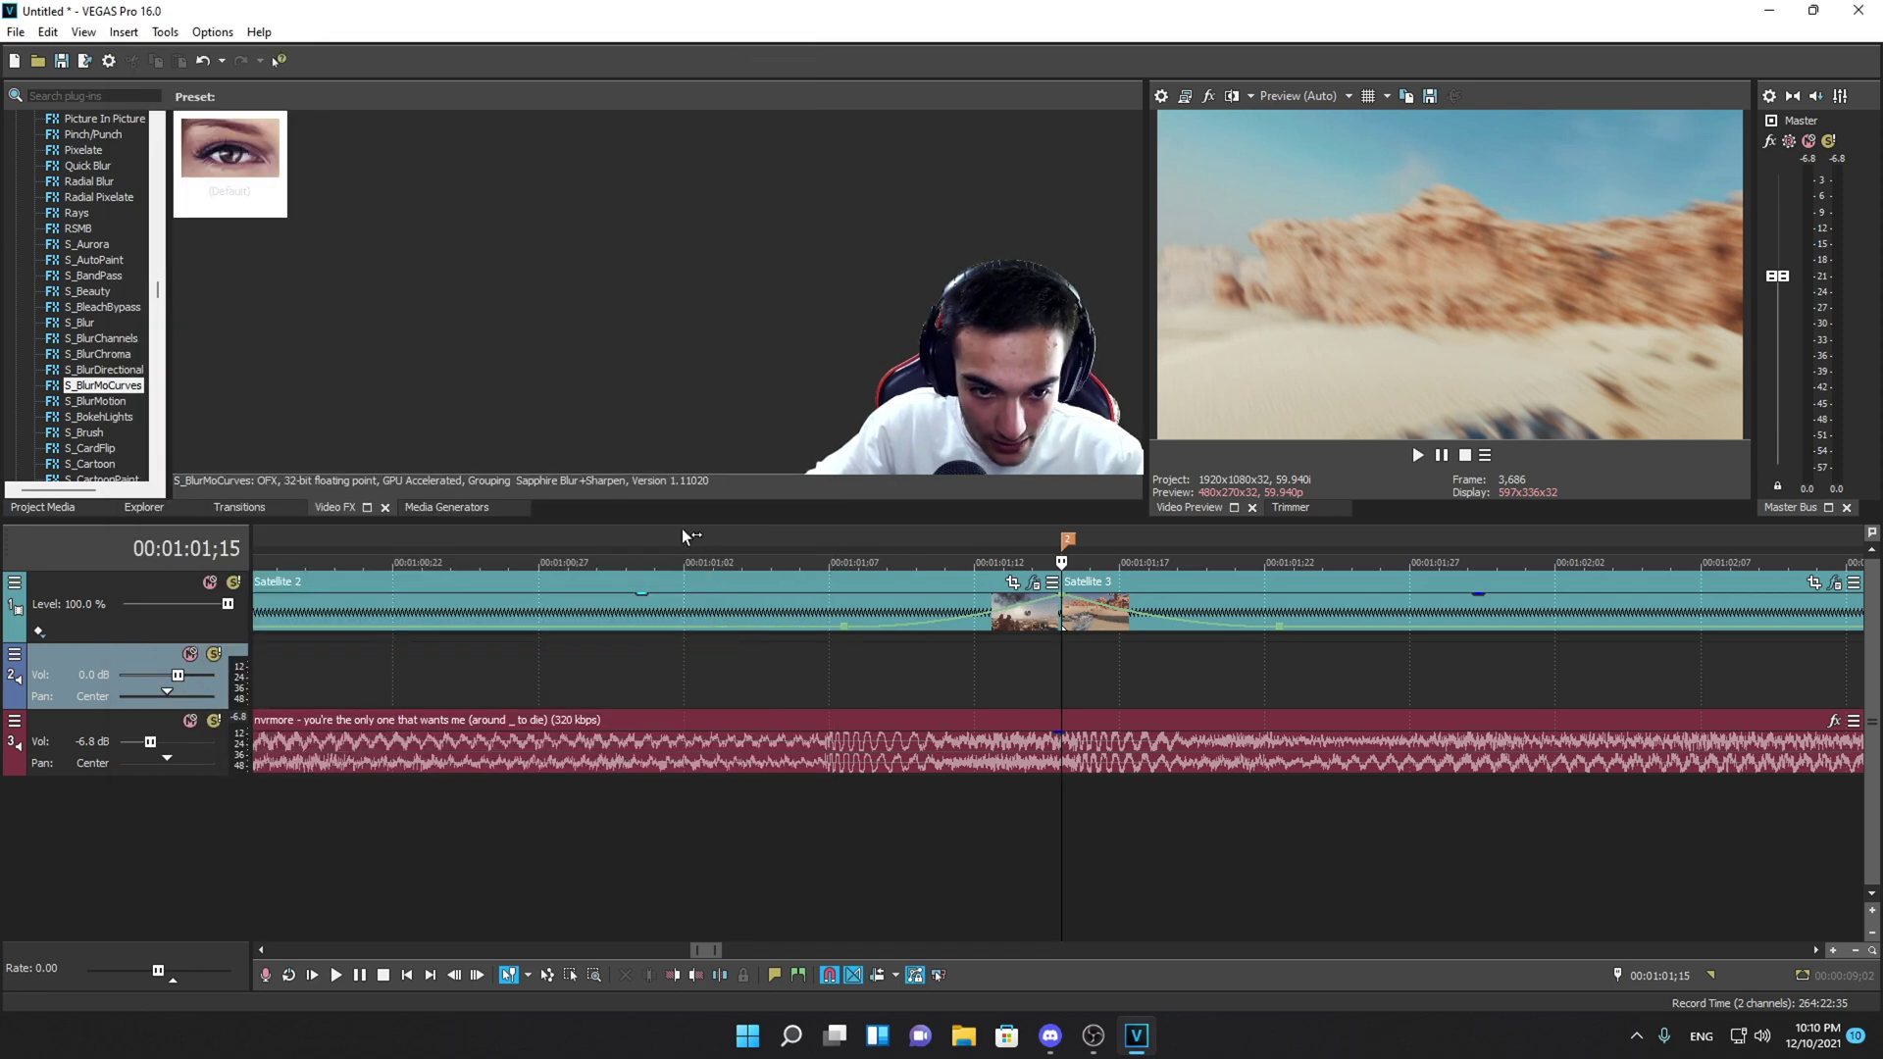
- Mark a time range around the cut from about 00:01:01;02 to 00:01:01;25 and briefly play Satellite 2 from 00:01:00;26
drag(684, 537, 1352, 539)
key(space)
click(531, 669)
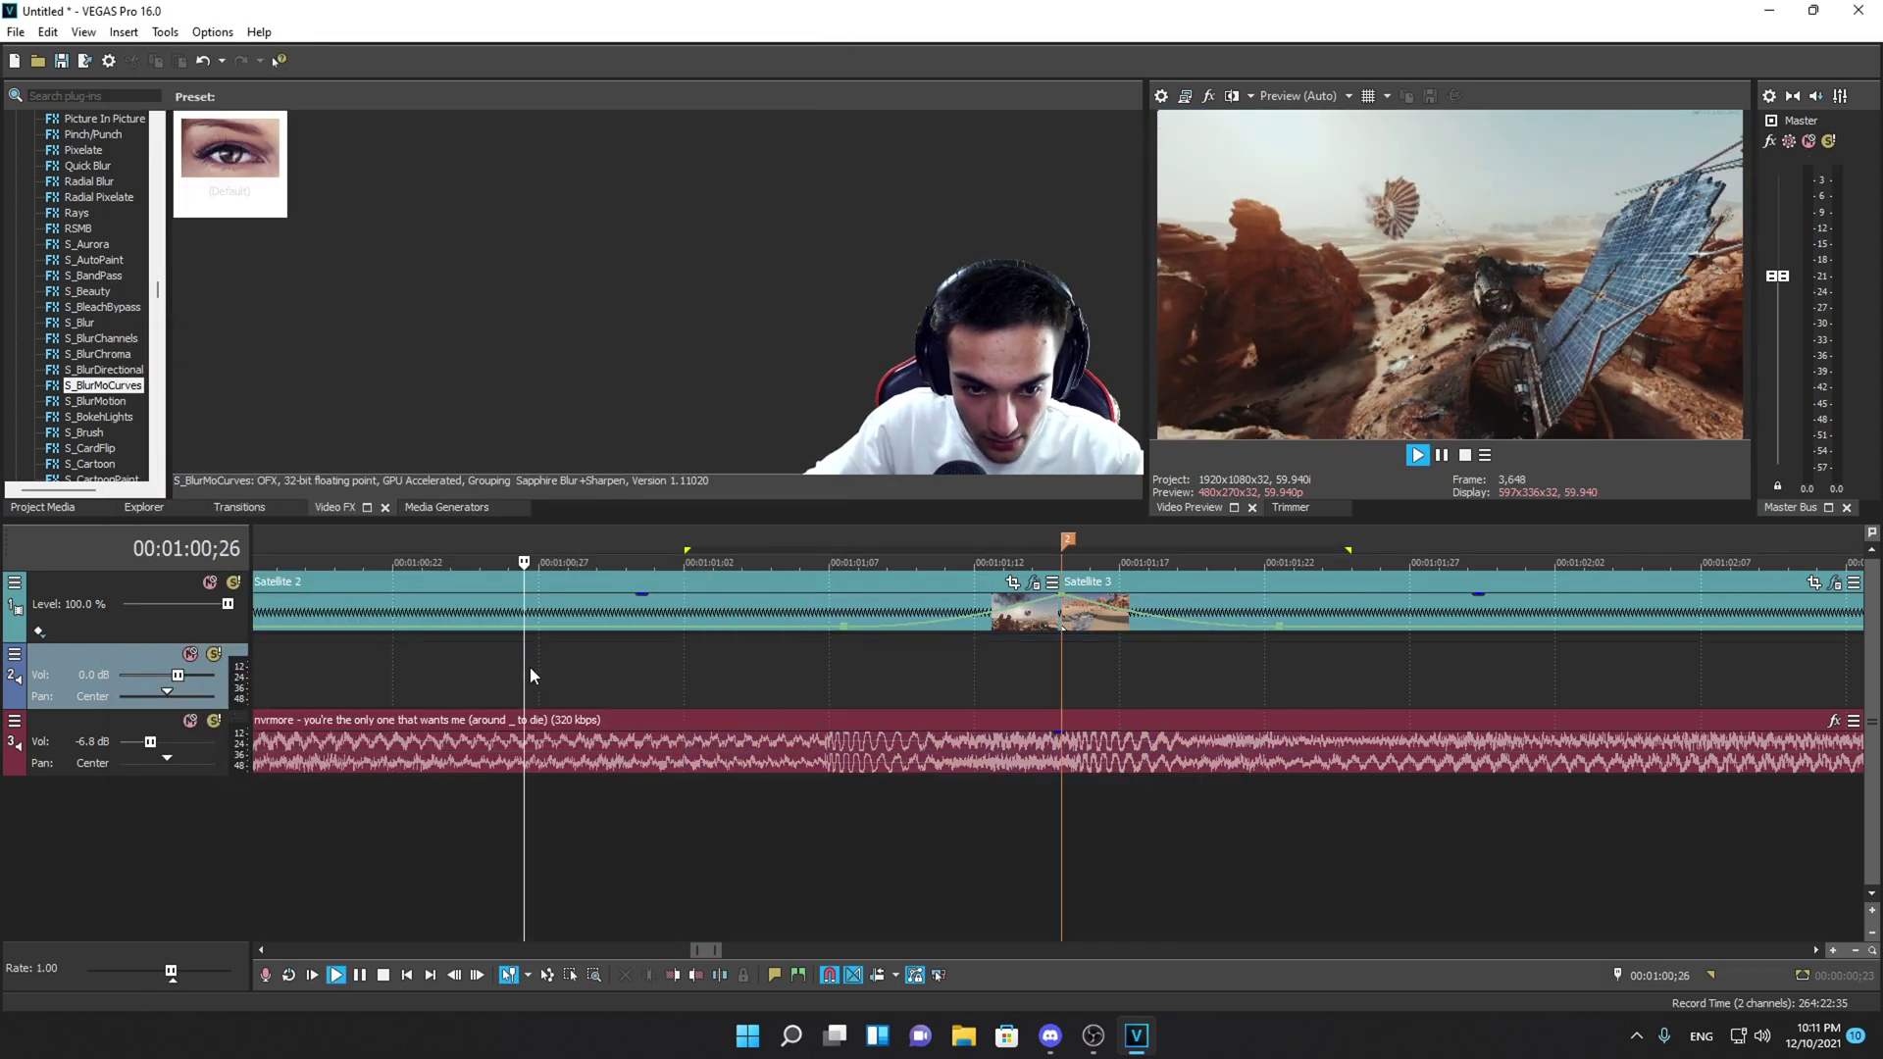
key(space)
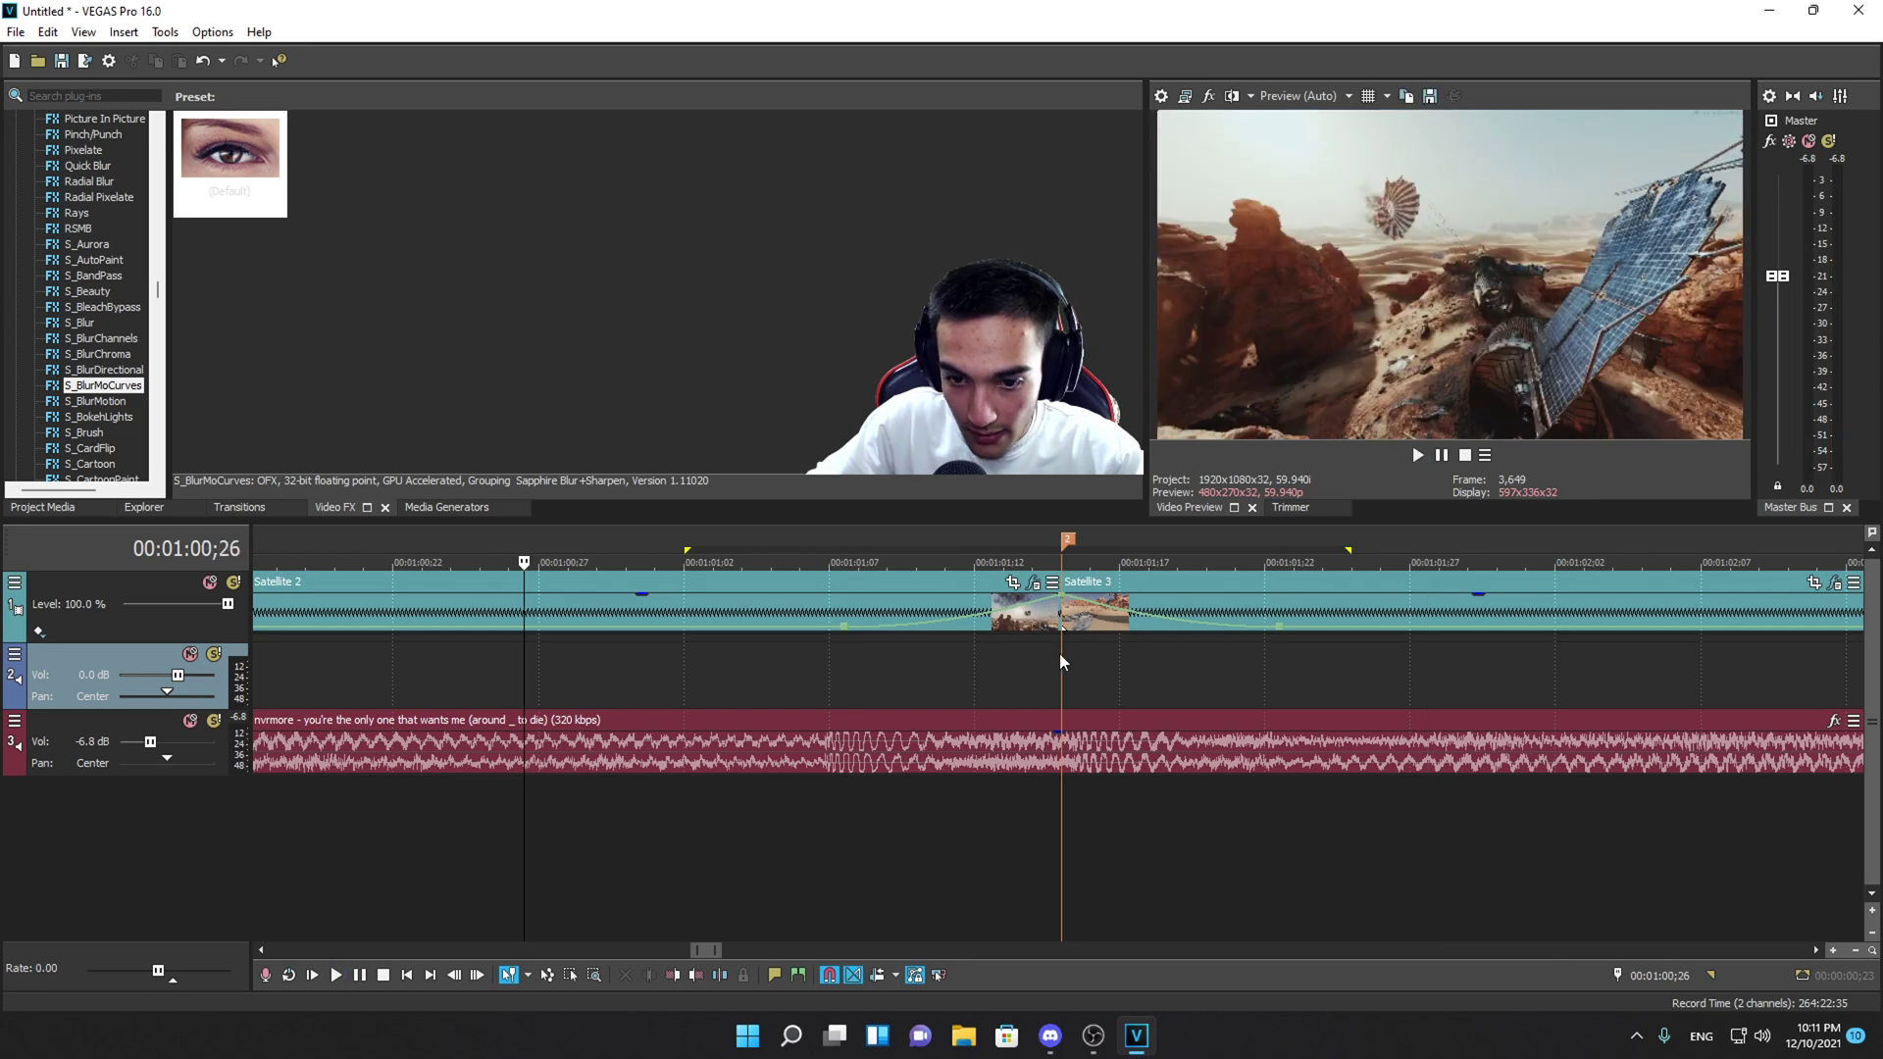
- Play back the cut from Satellite 2 to Satellite 3, starting at about 00:01:01;05, to check the transition
click(1093, 628)
scroll(1093, 631, down, 2)
click(885, 652)
key(space)
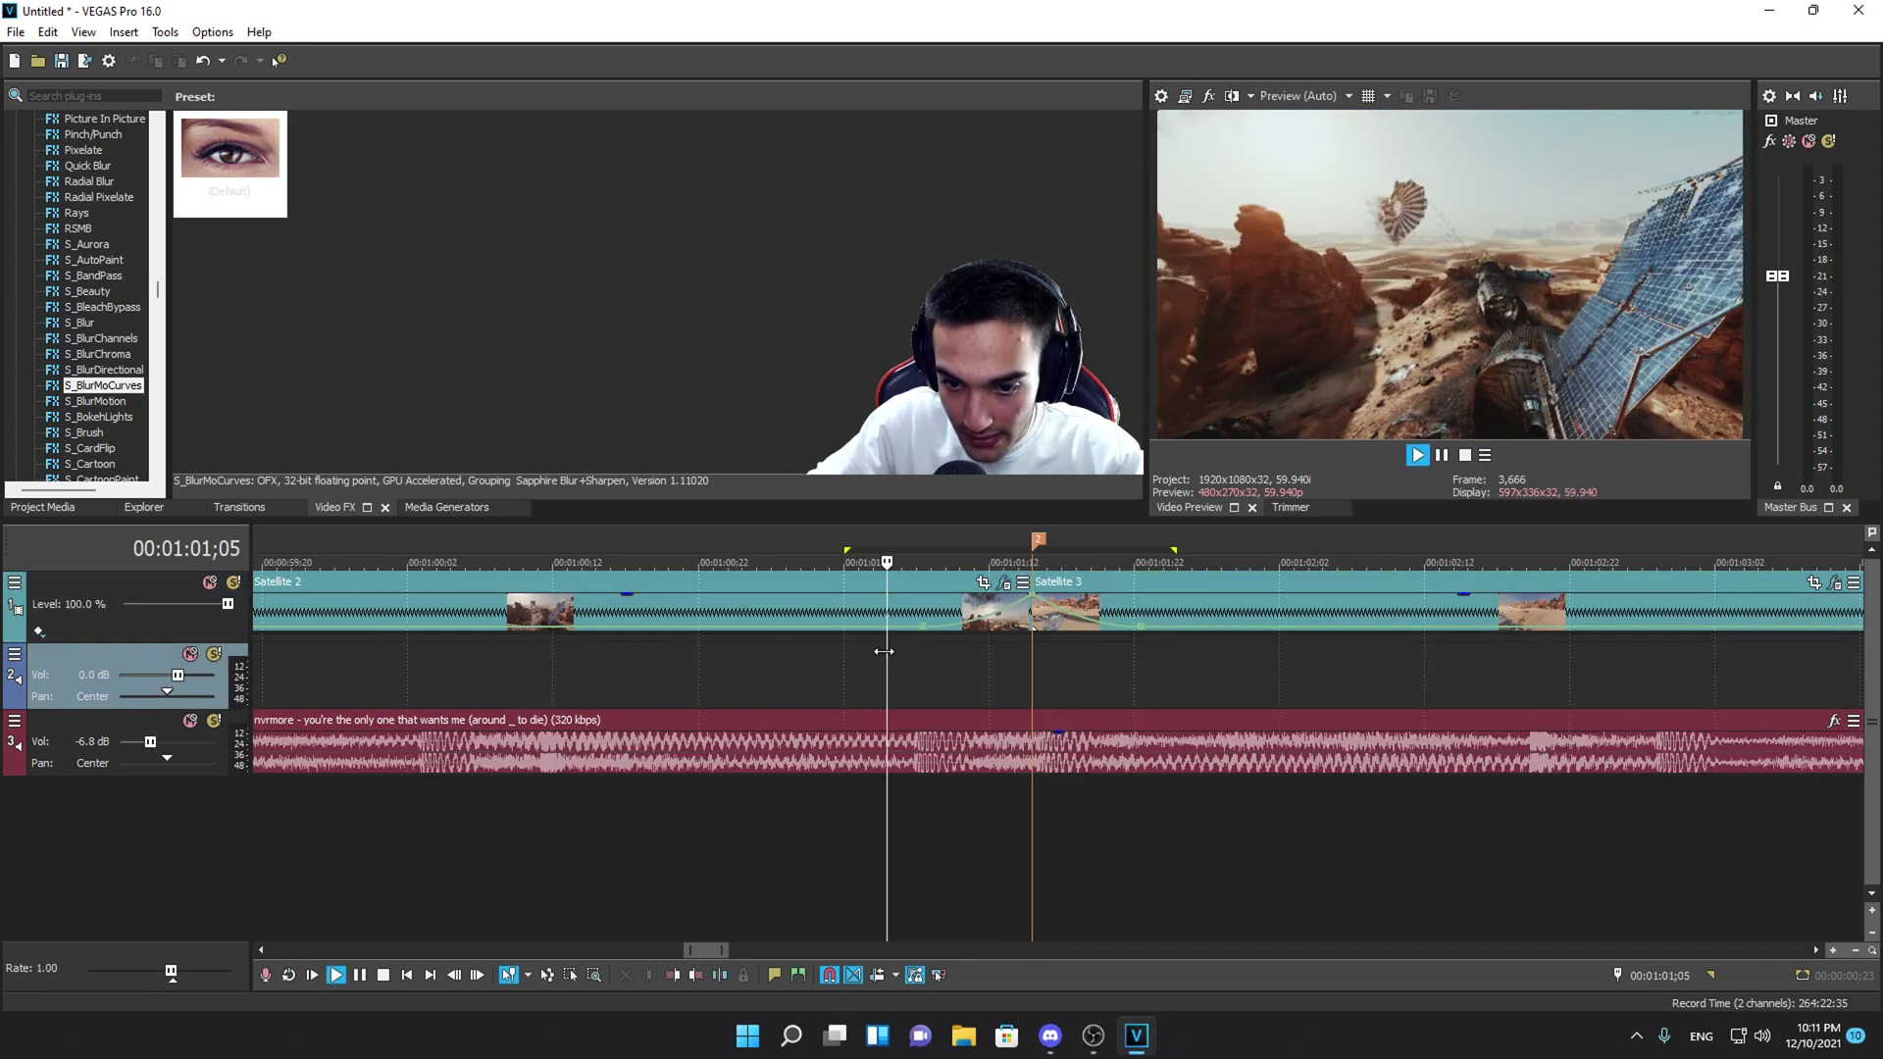
click(1057, 622)
key(space)
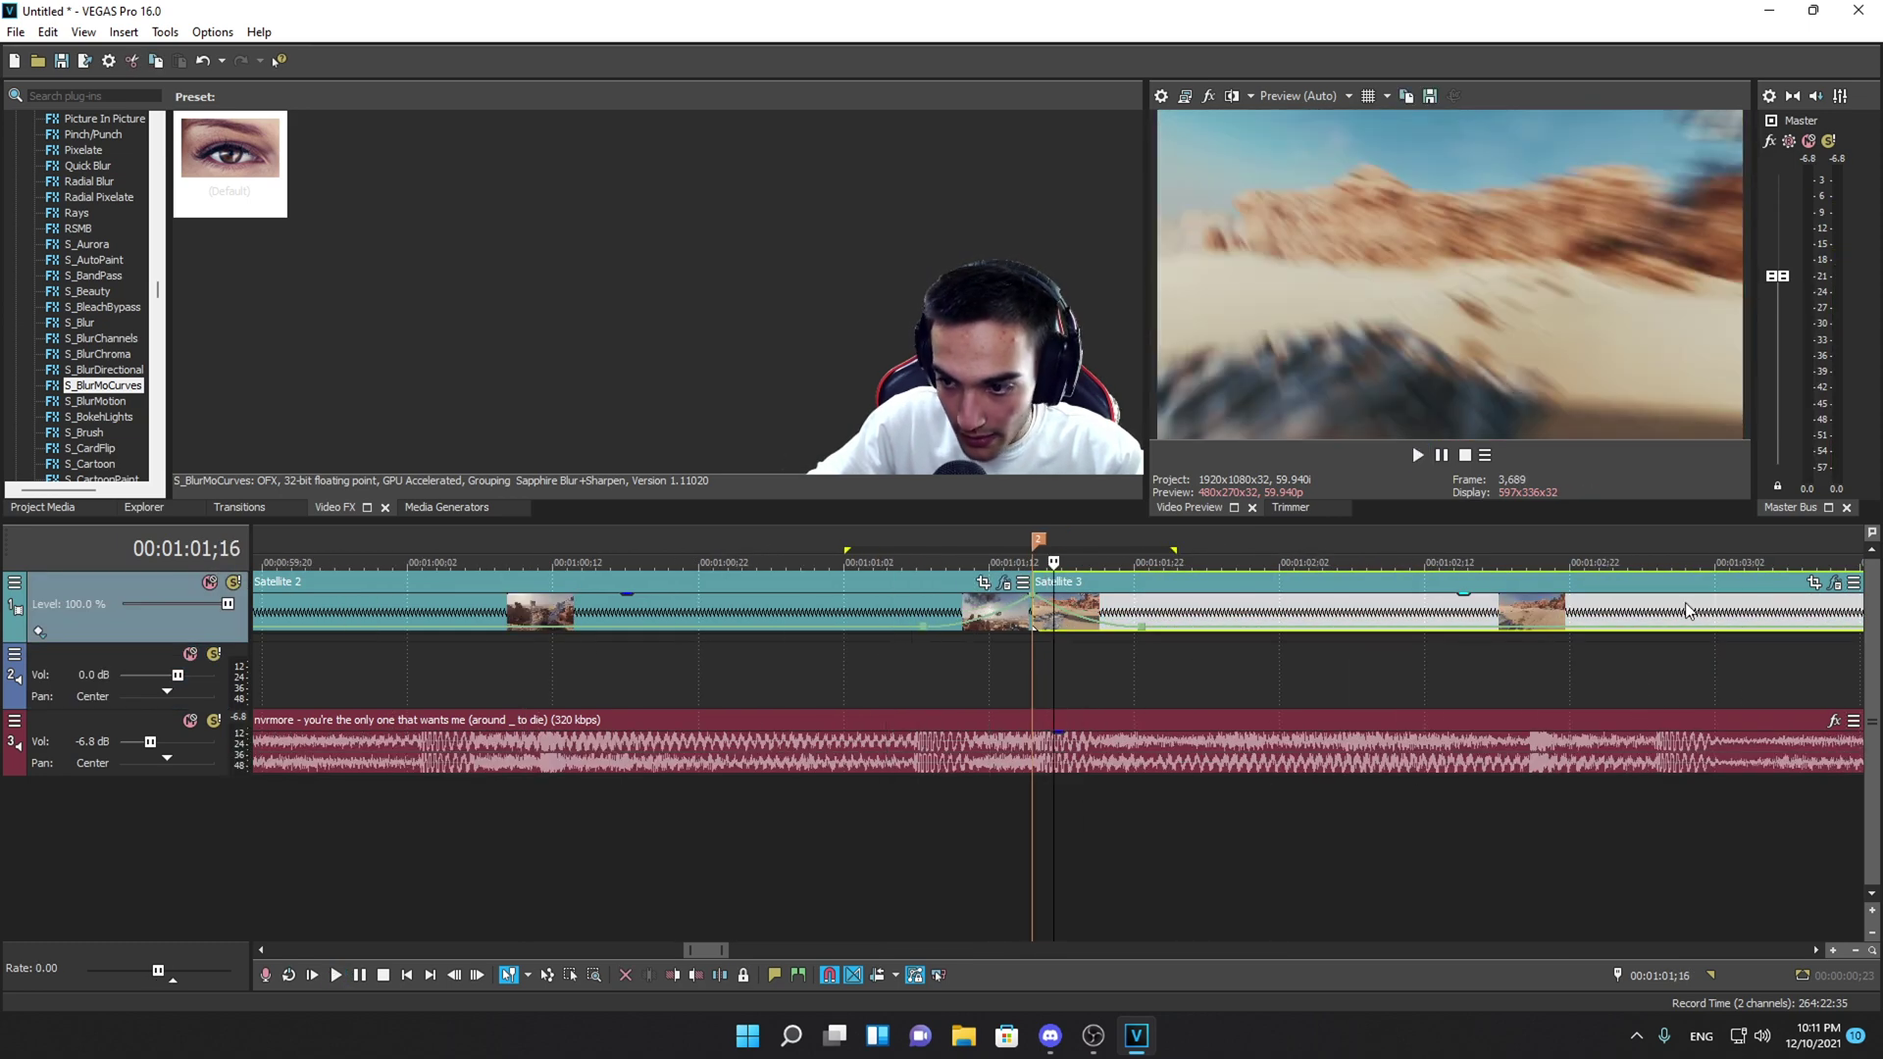
- In Satellite 3's S_BlurMoCurves, set the starting keyframe's Shift Y to 0.228 and Shift X to -0.214
click(1836, 584)
click(263, 812)
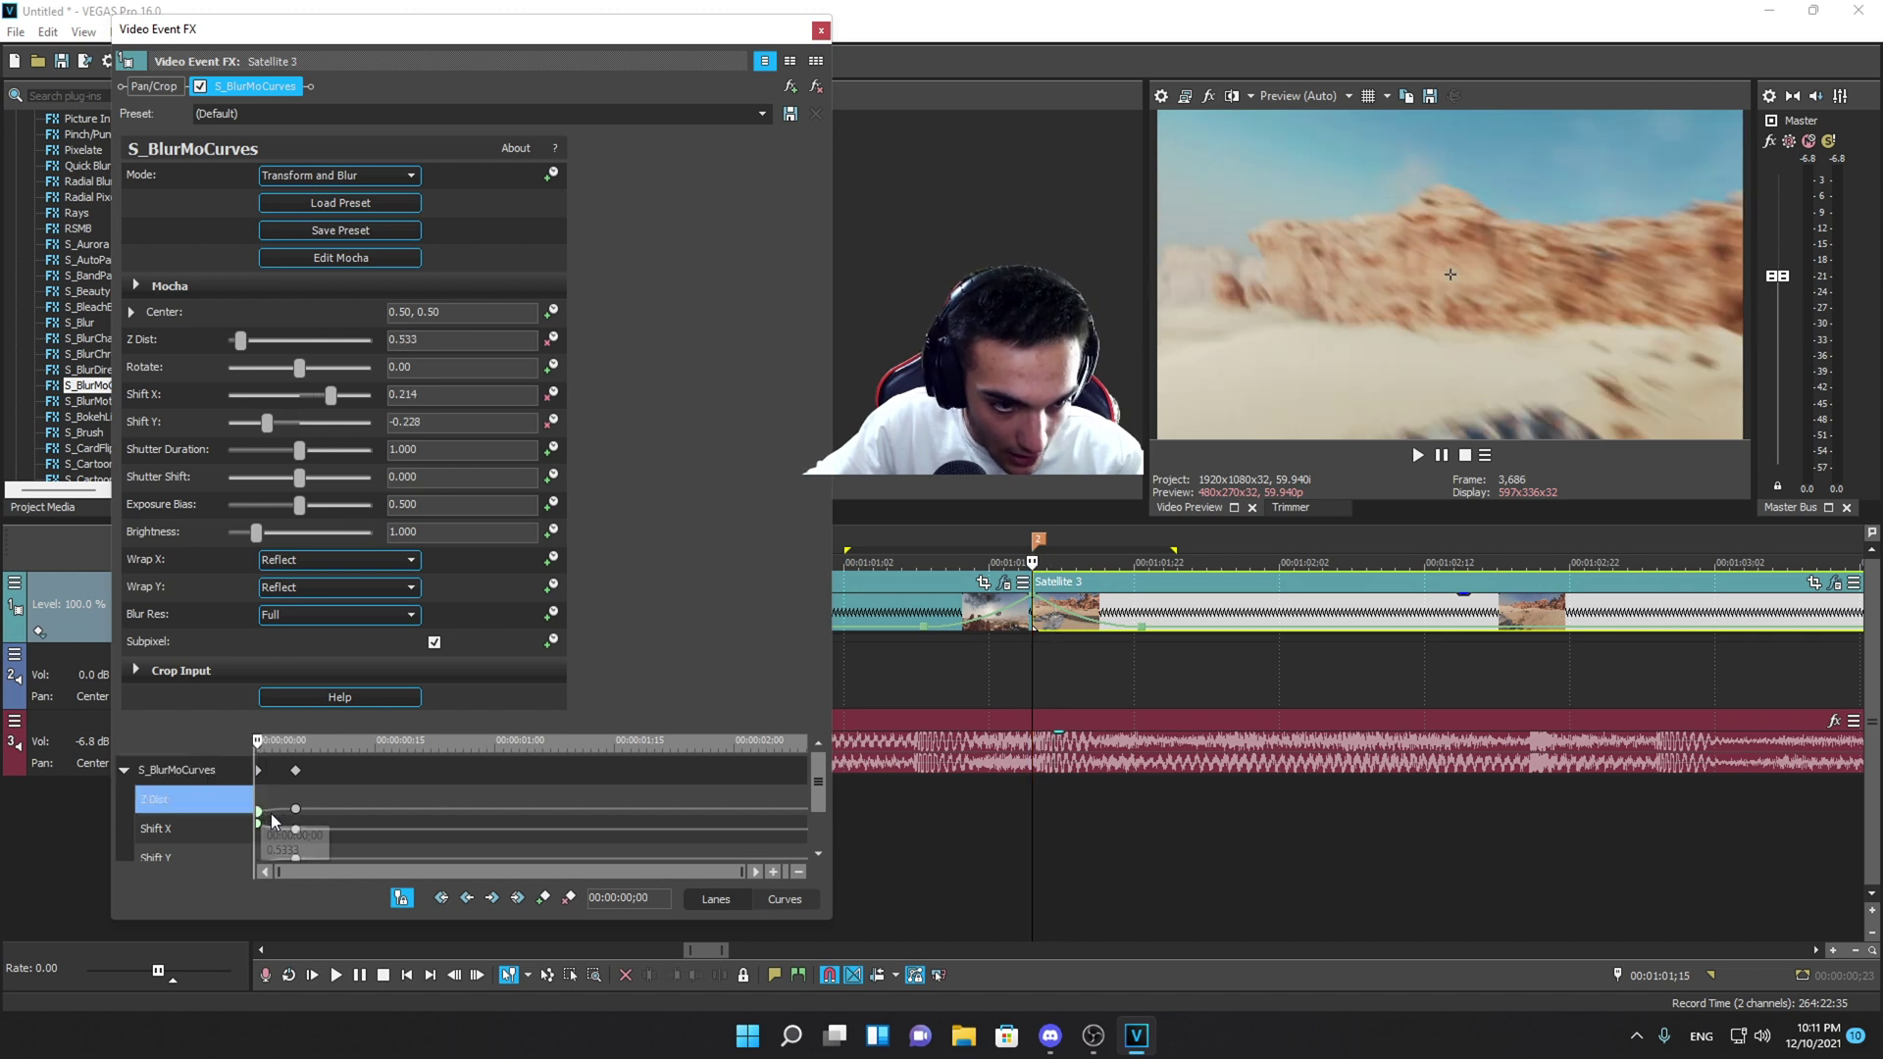
scroll(265, 814, up, 2)
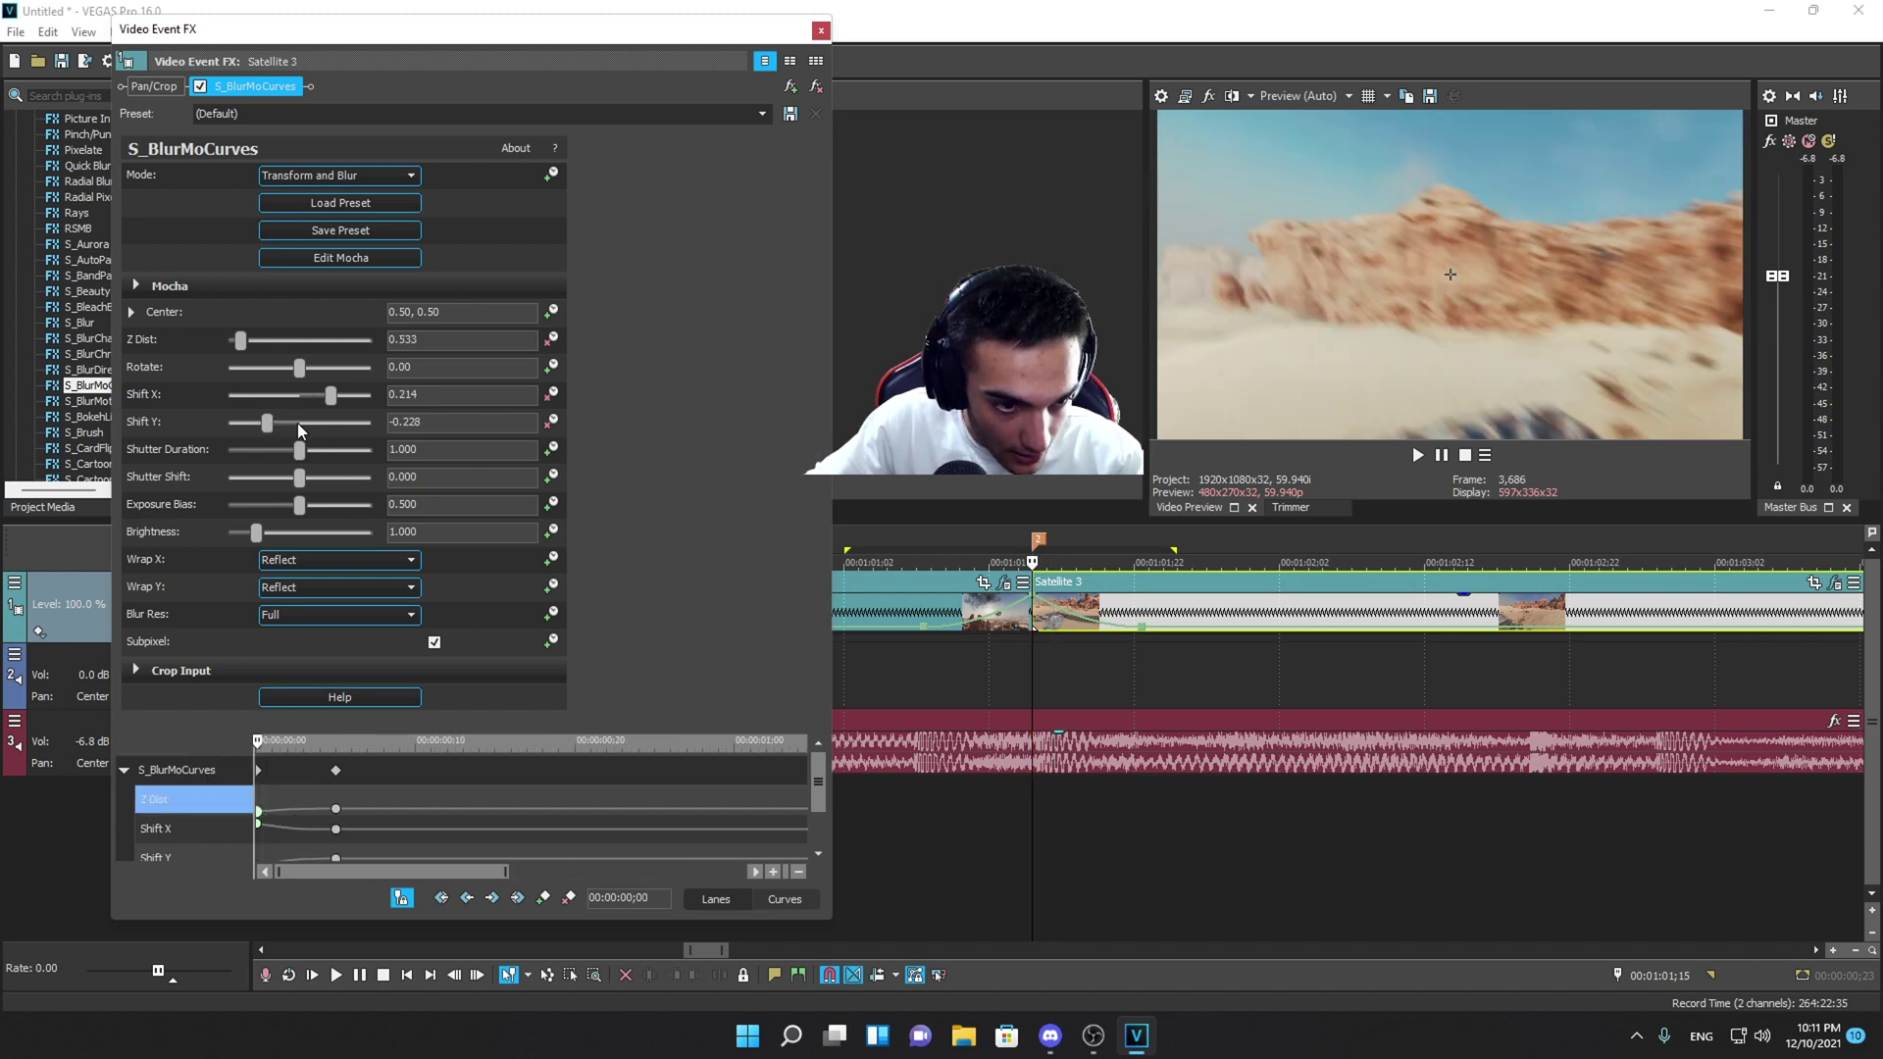
double_click(392, 425)
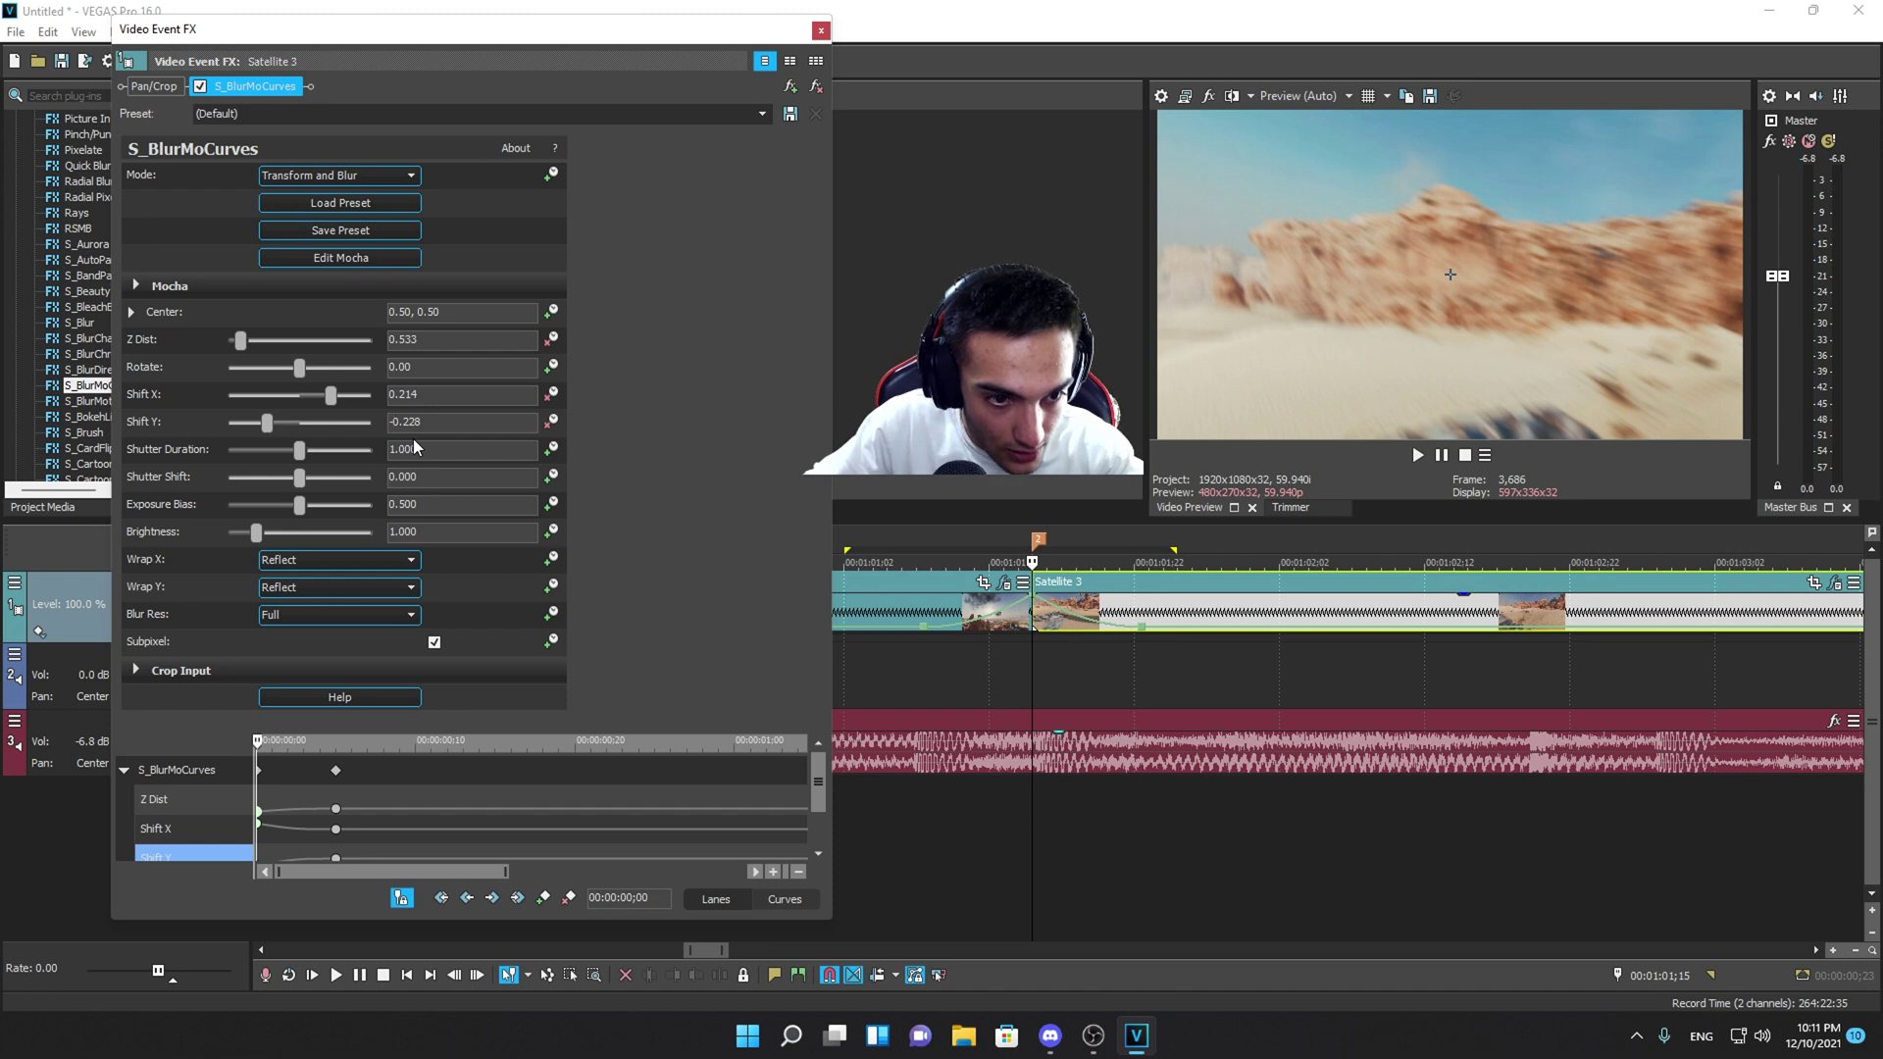
click(439, 420)
text(0.228)
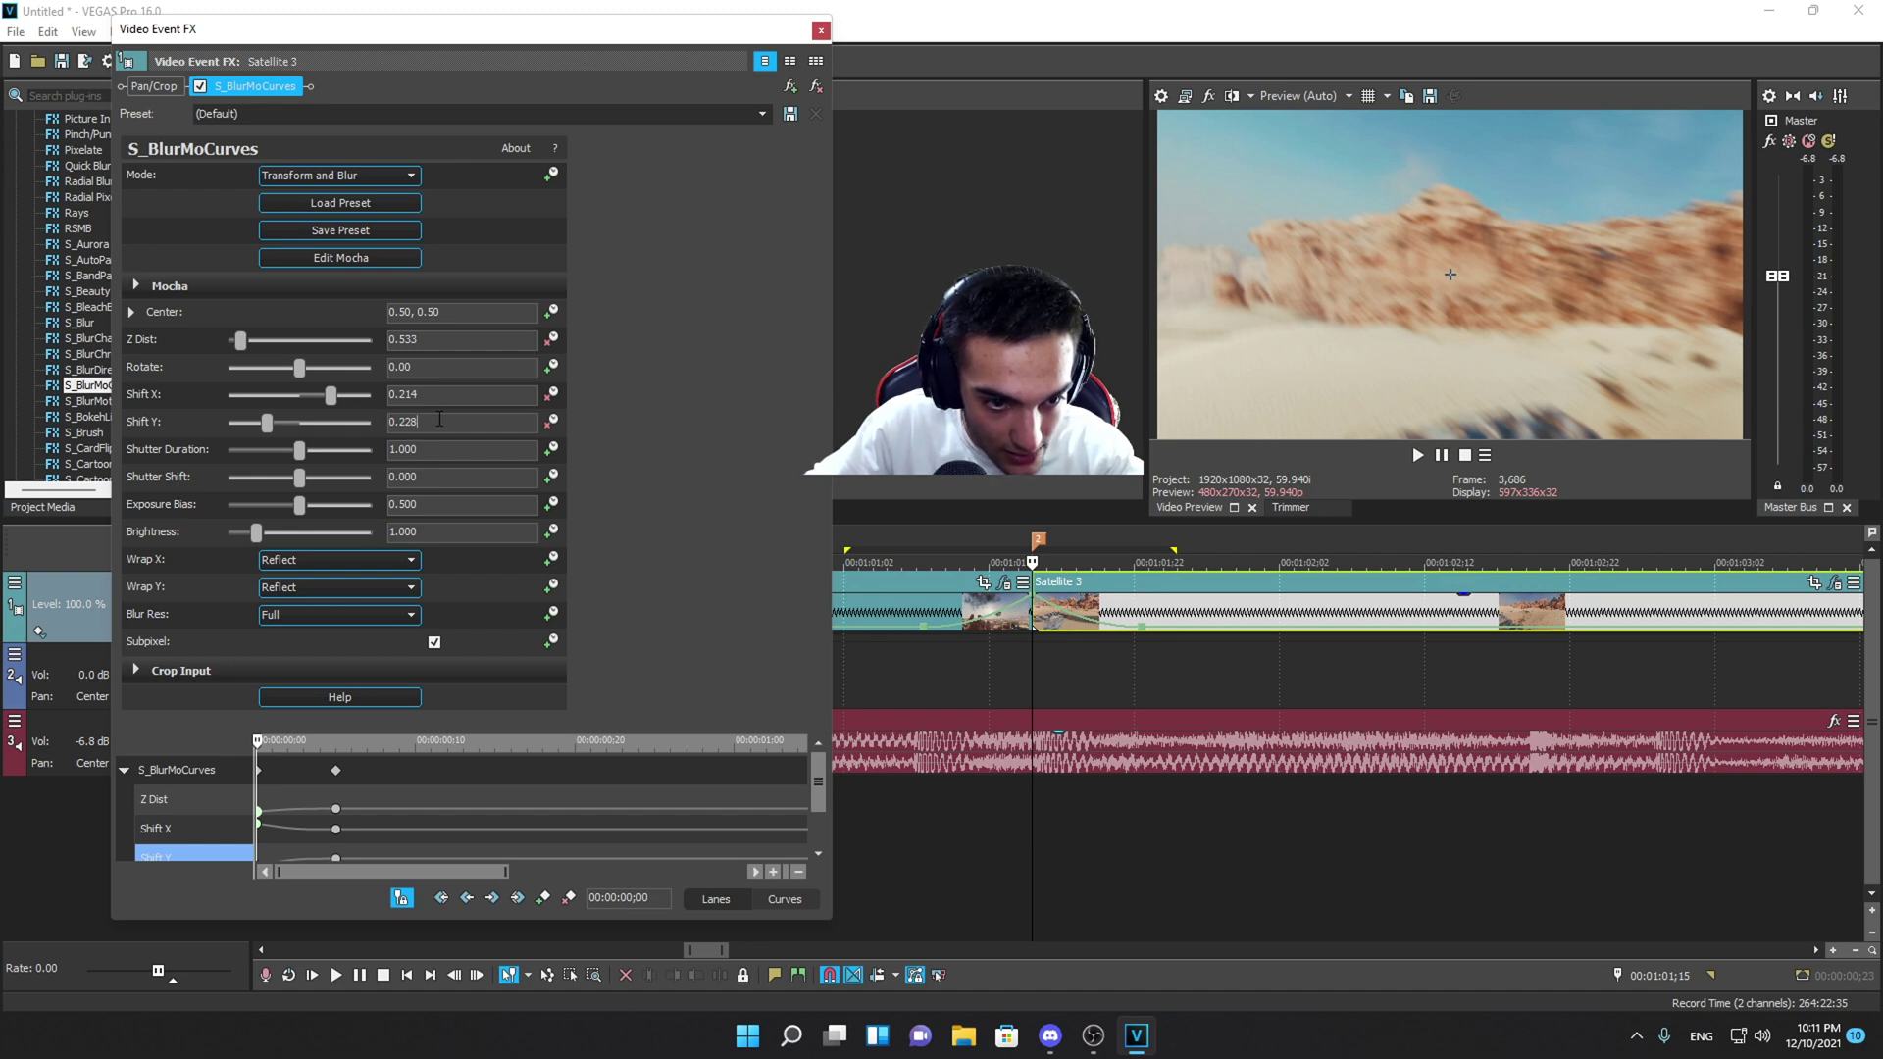
key(Tab)
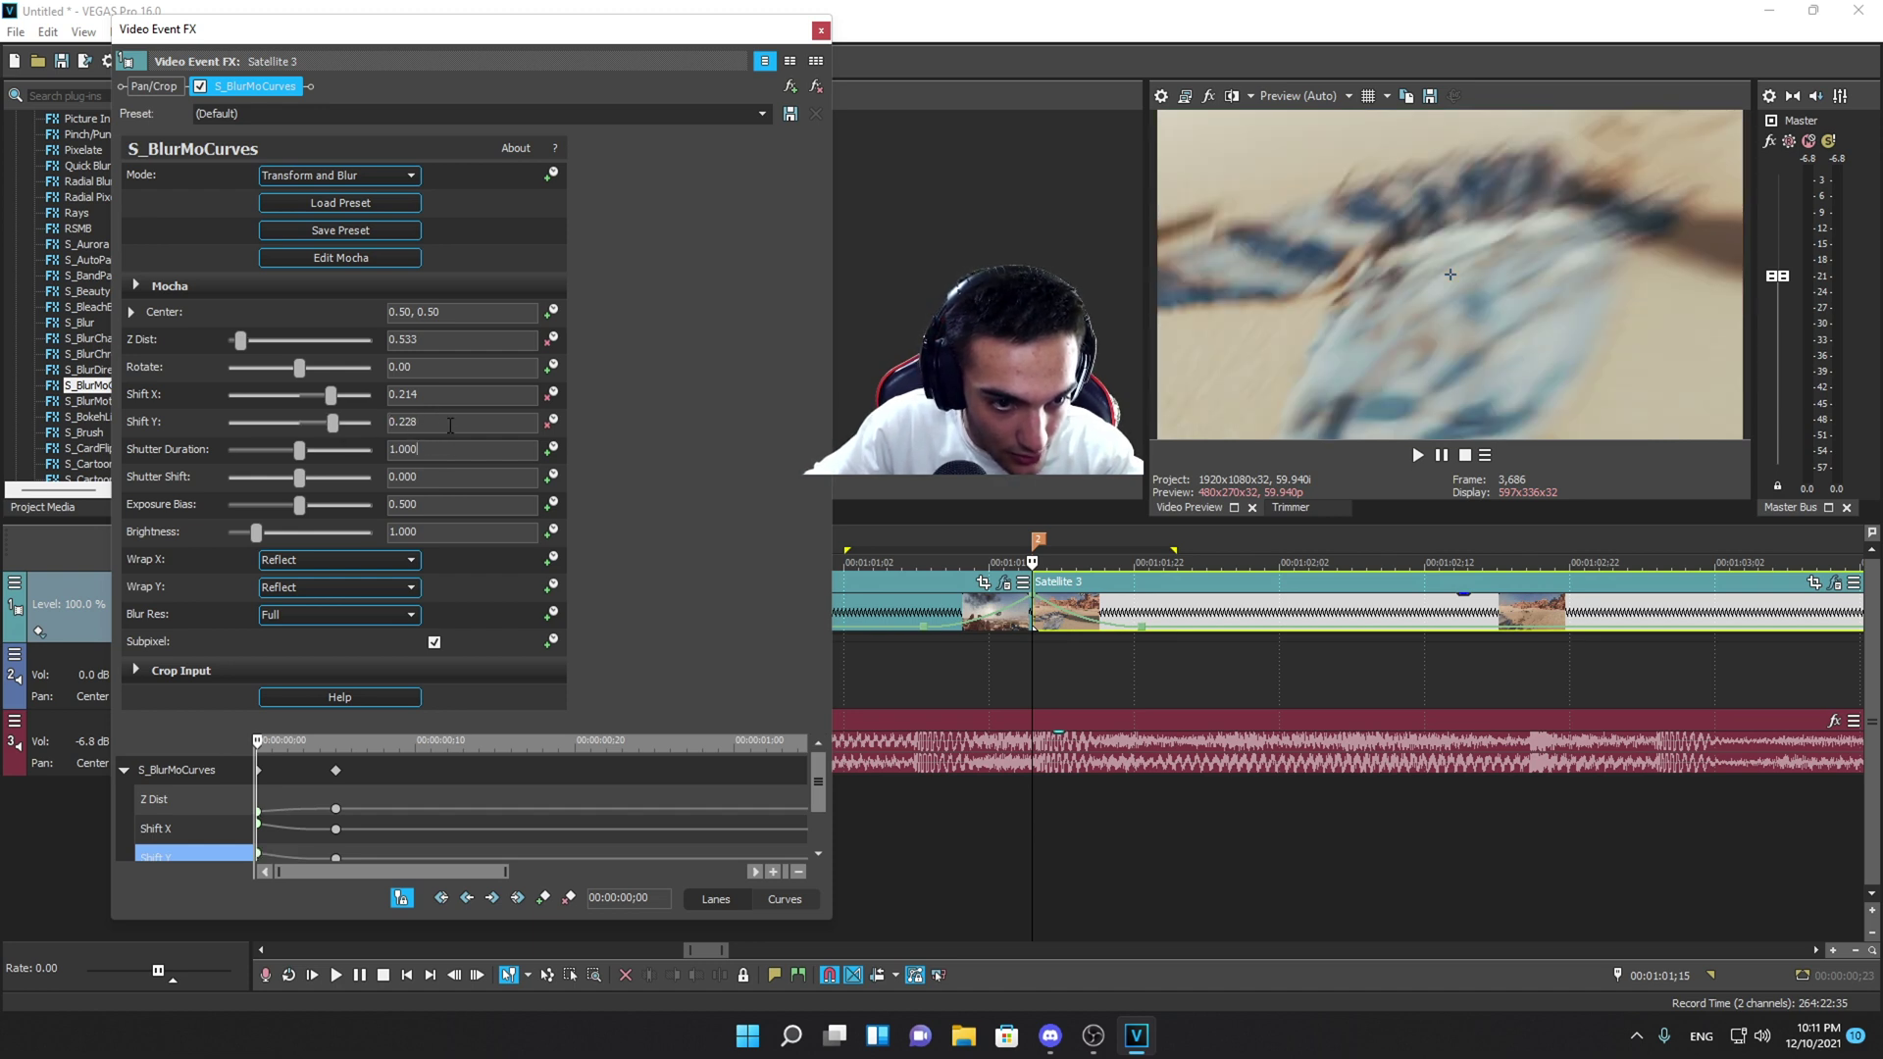
click(392, 397)
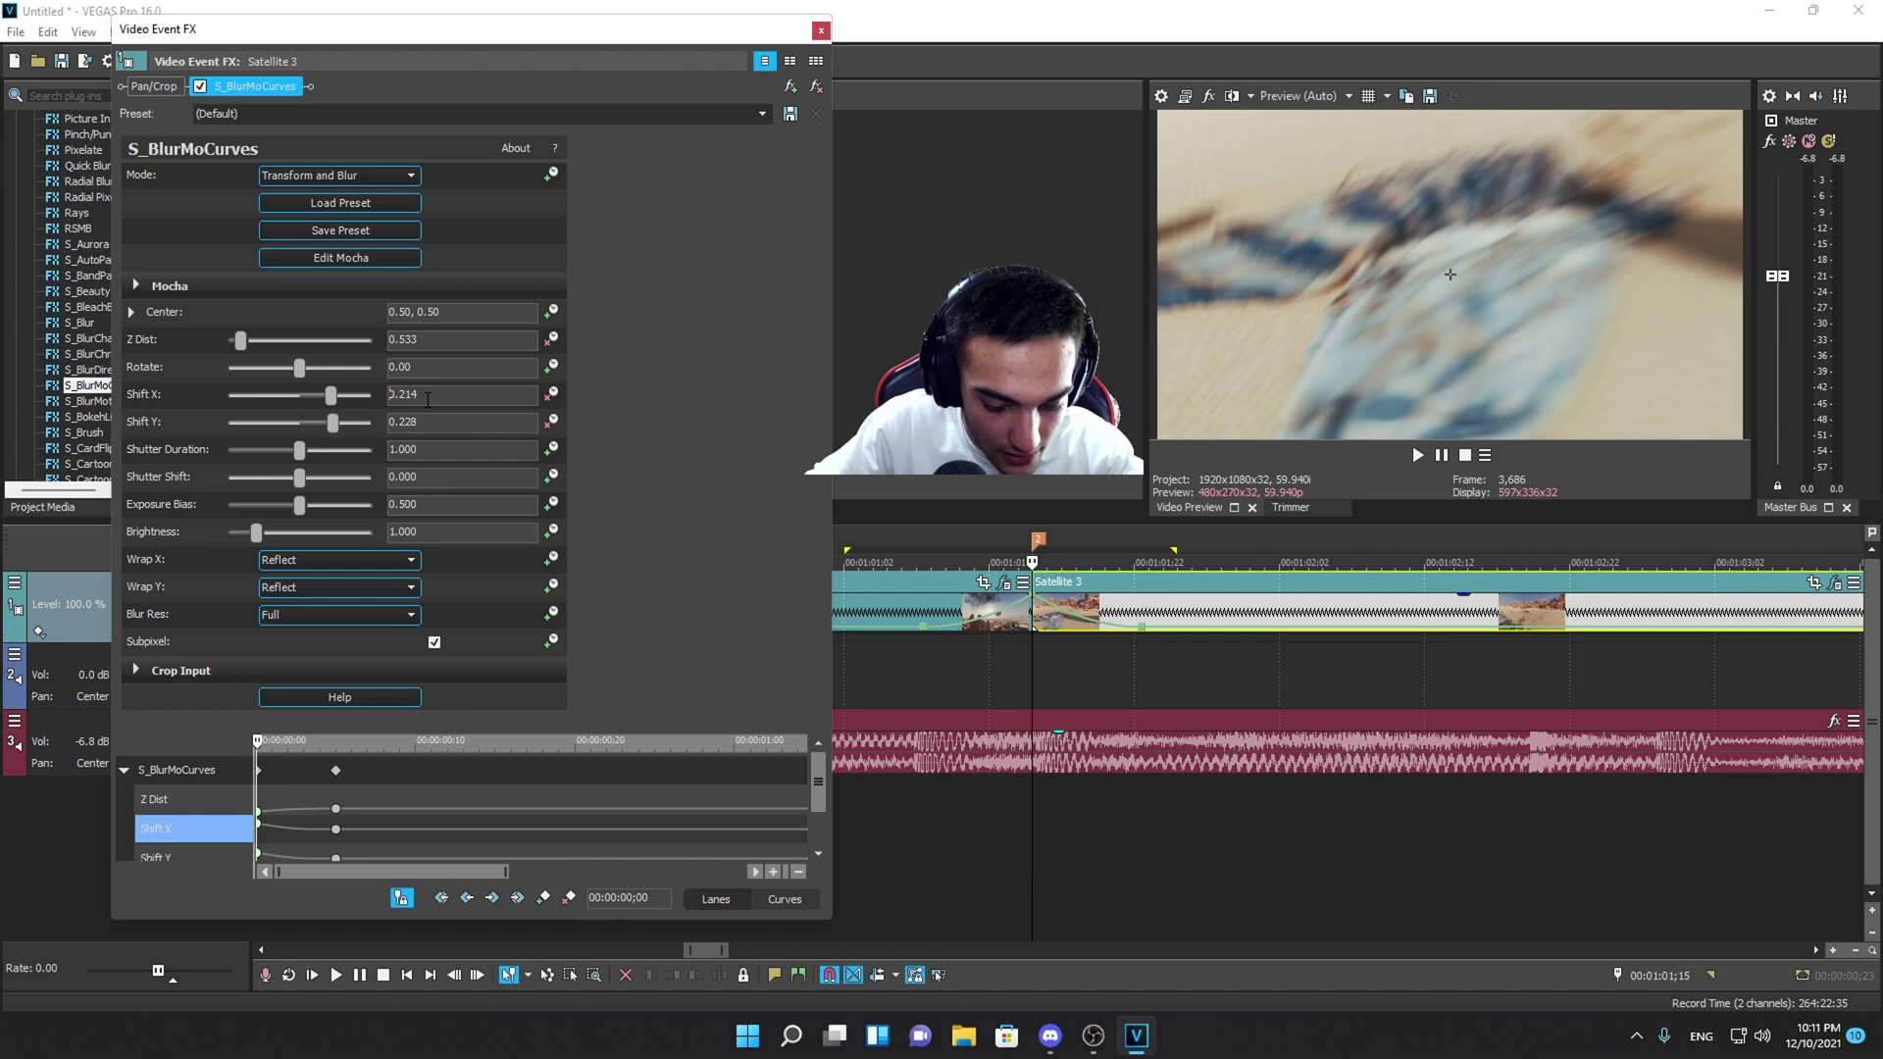
text(-)
key(Return)
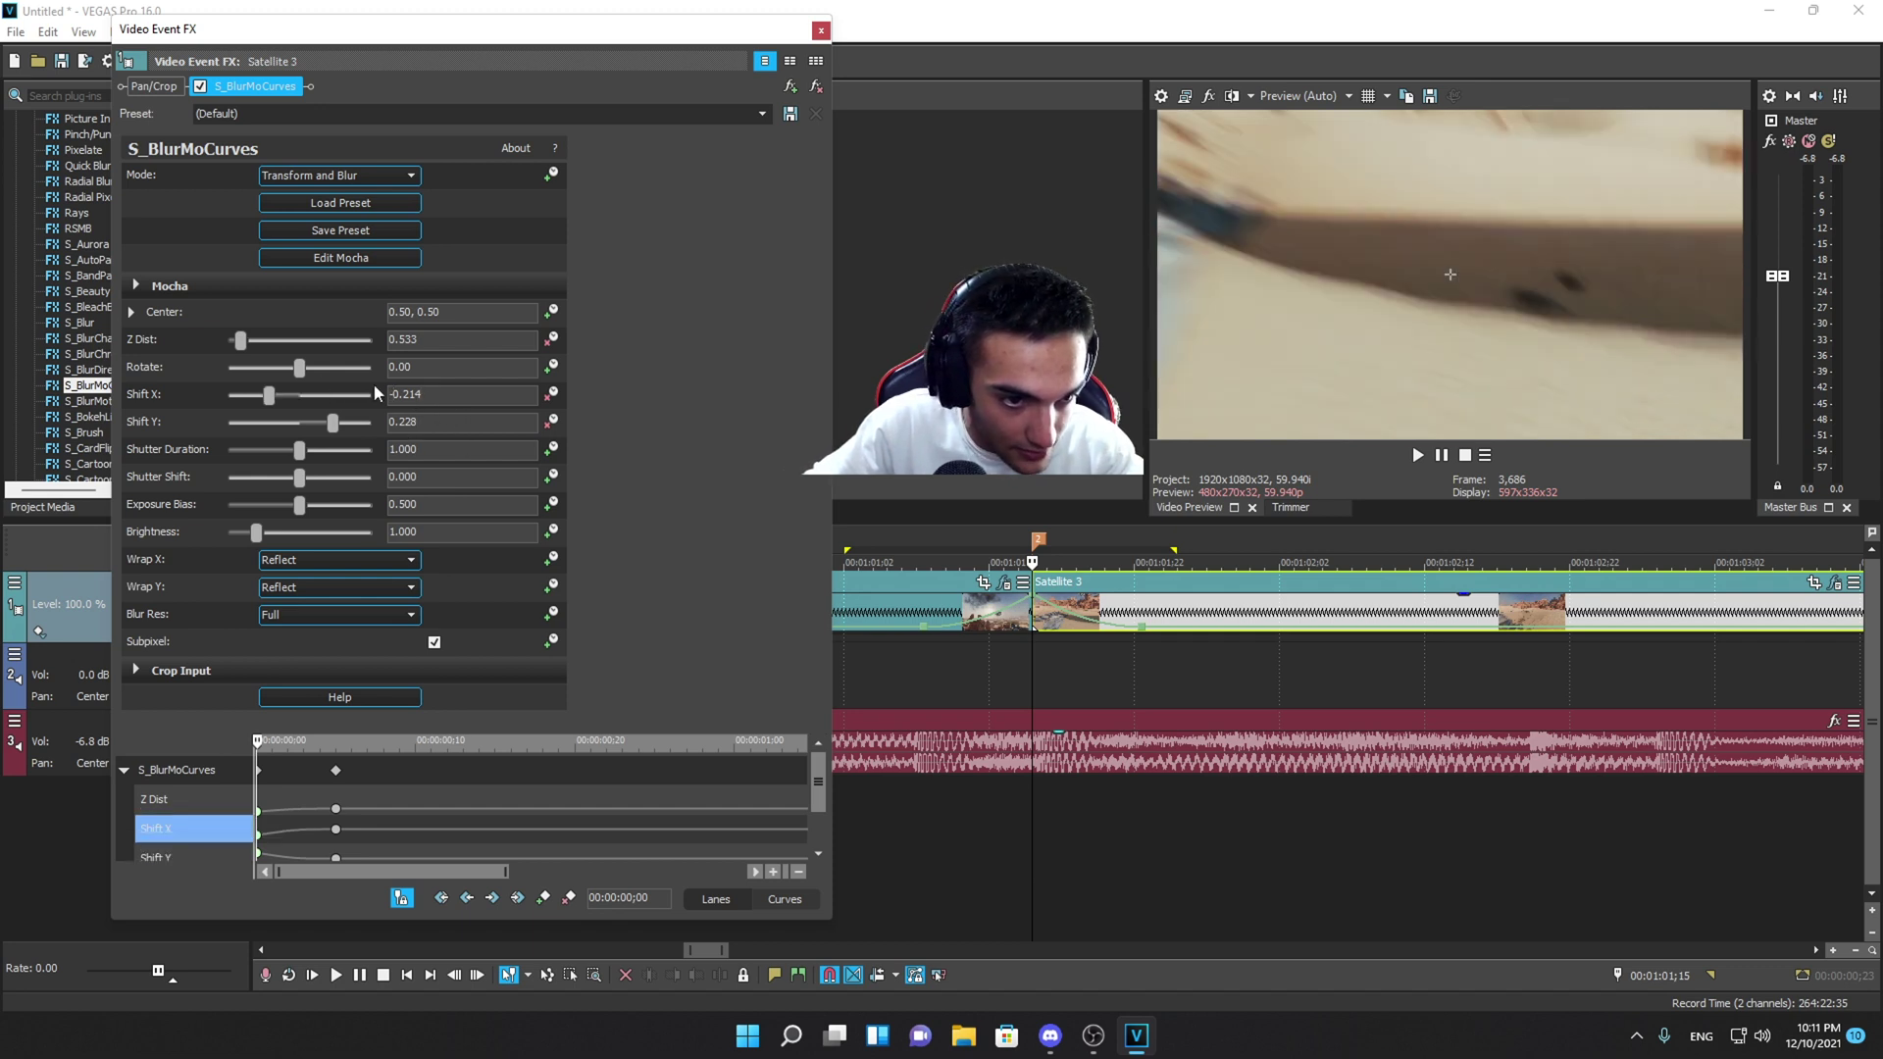
- Set Z Dist to 1.267 on Satellite 3's starting keyframe and close the effect window
click(393, 425)
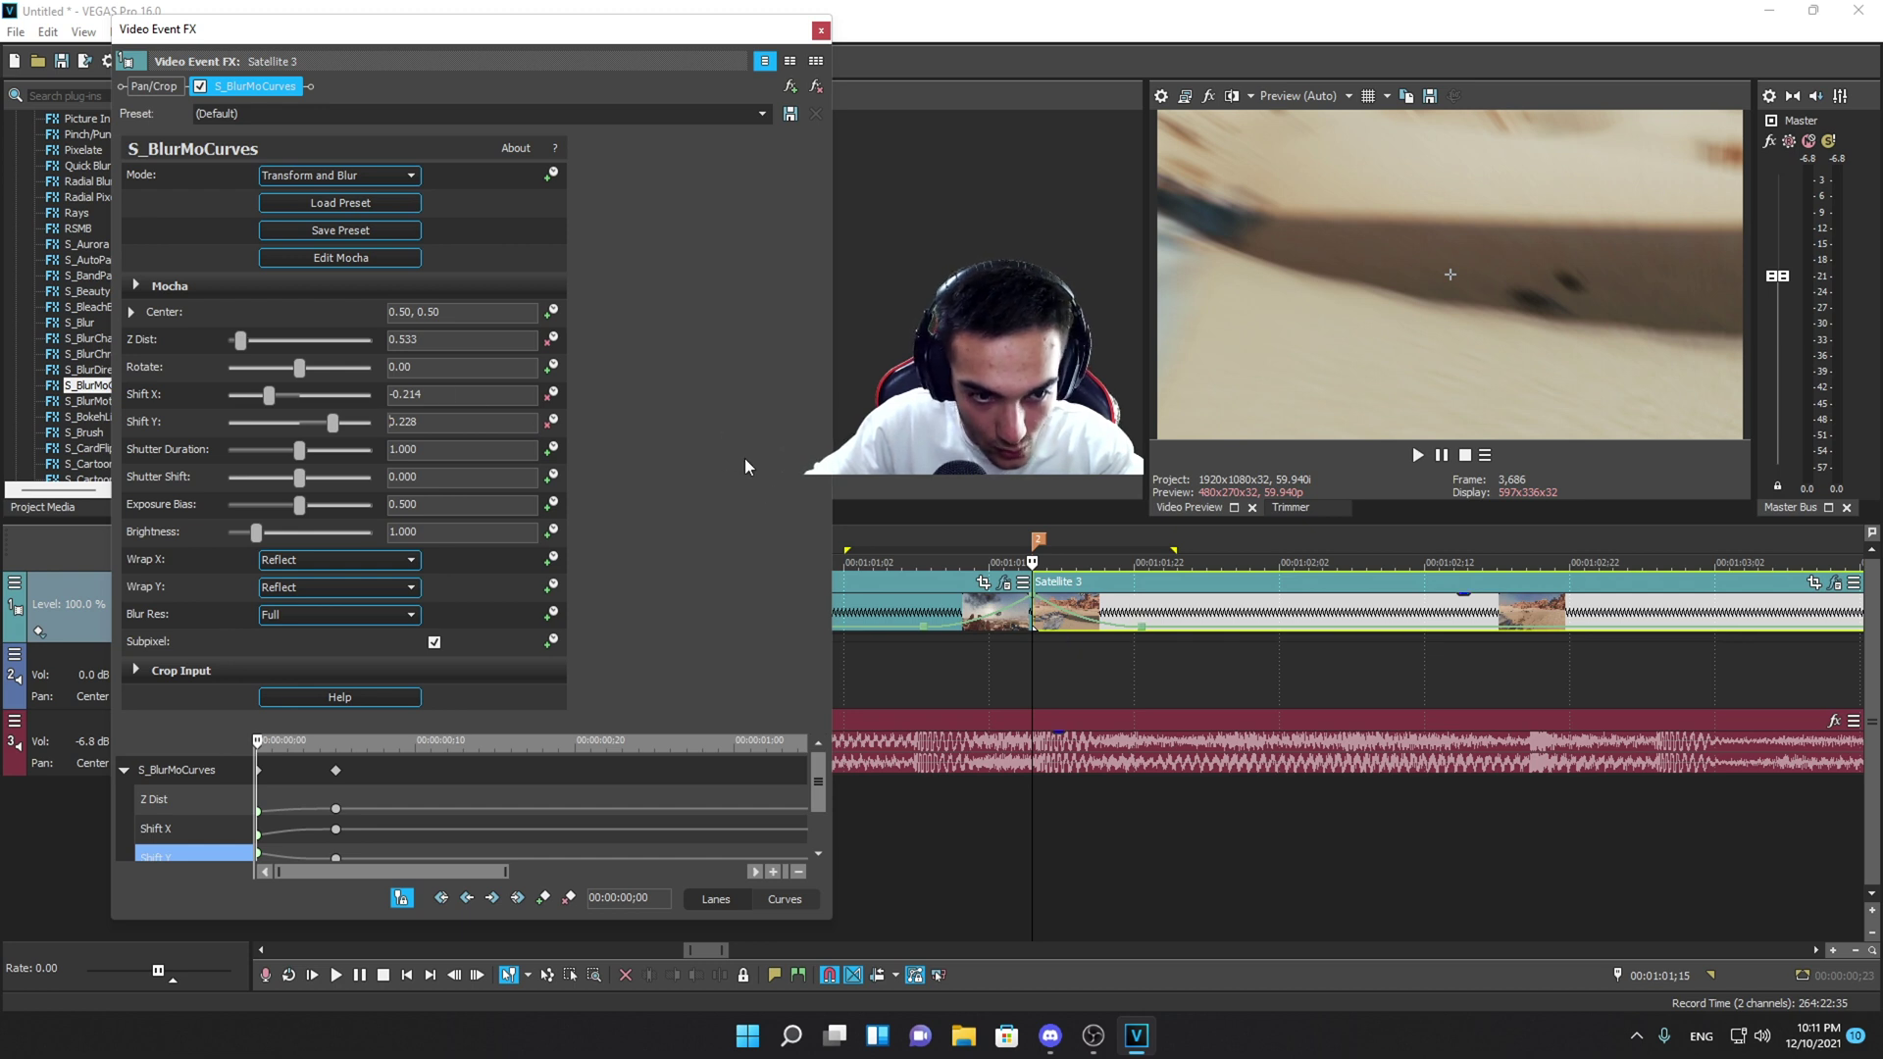
click(446, 341)
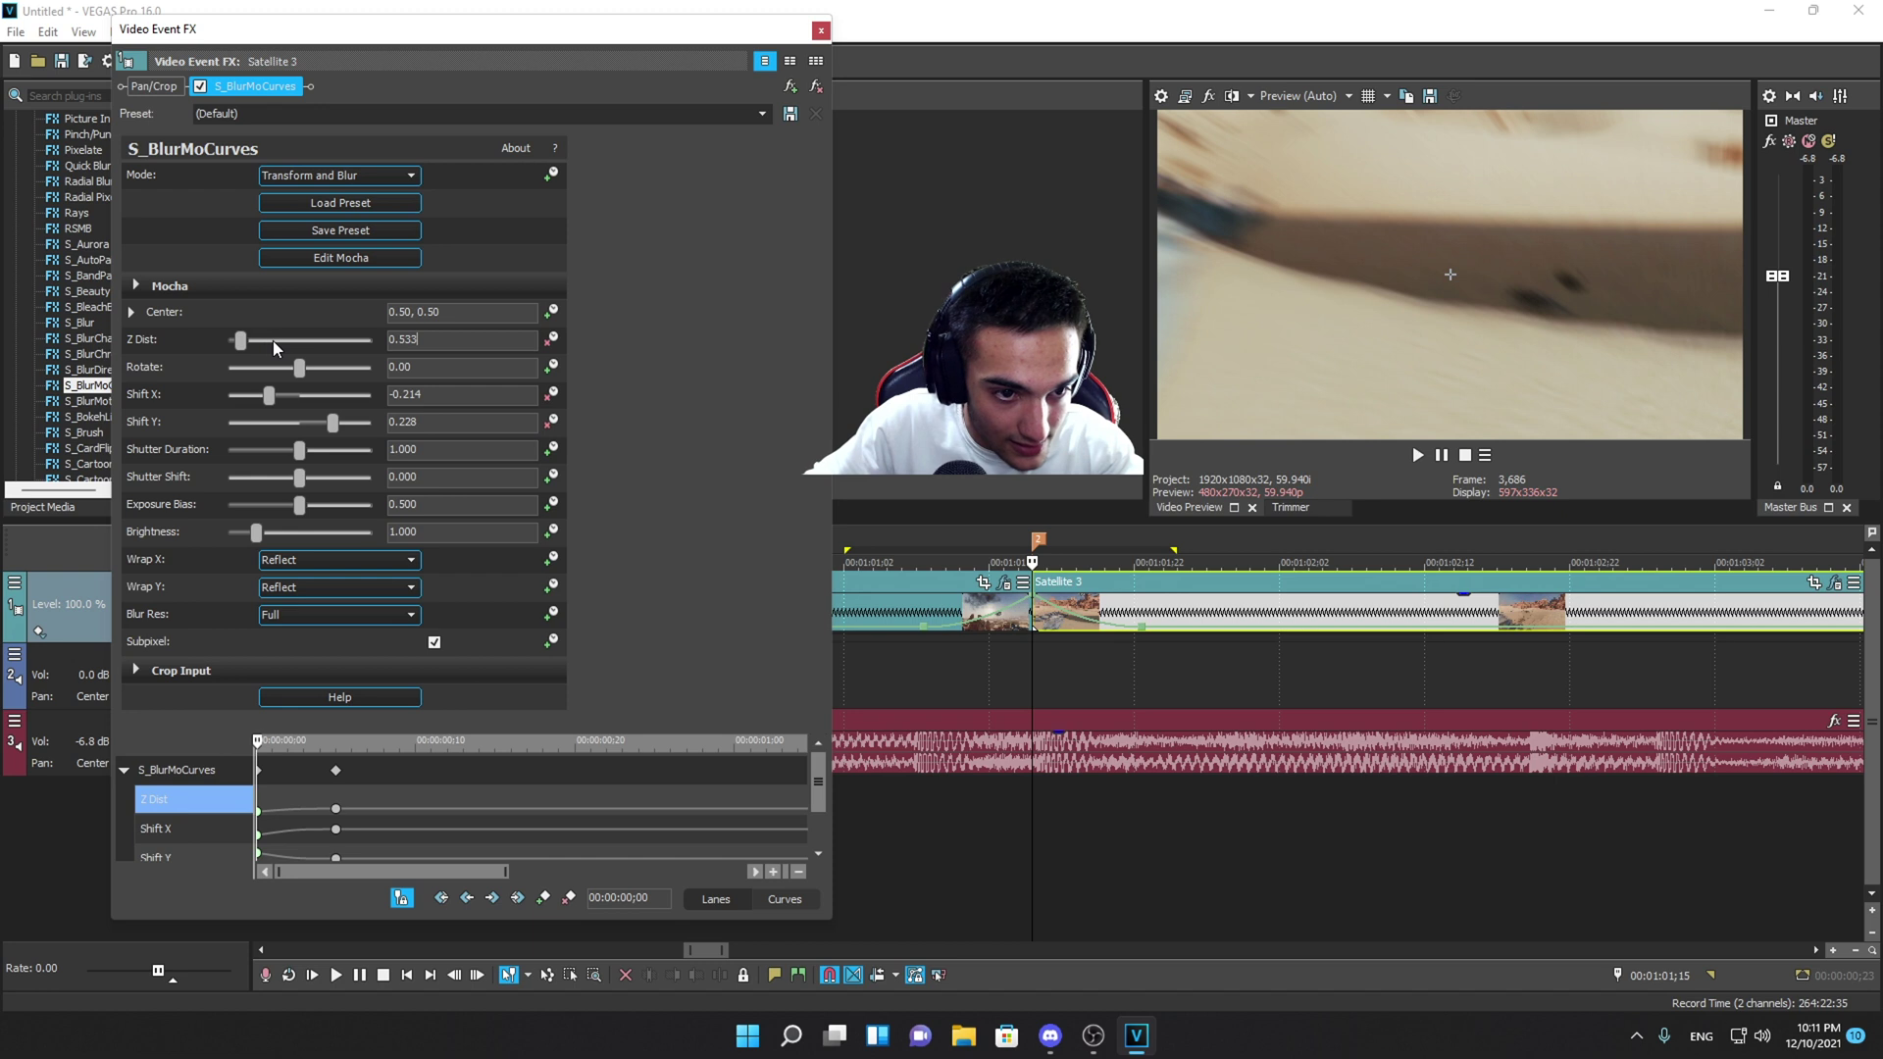
drag(241, 338, 263, 348)
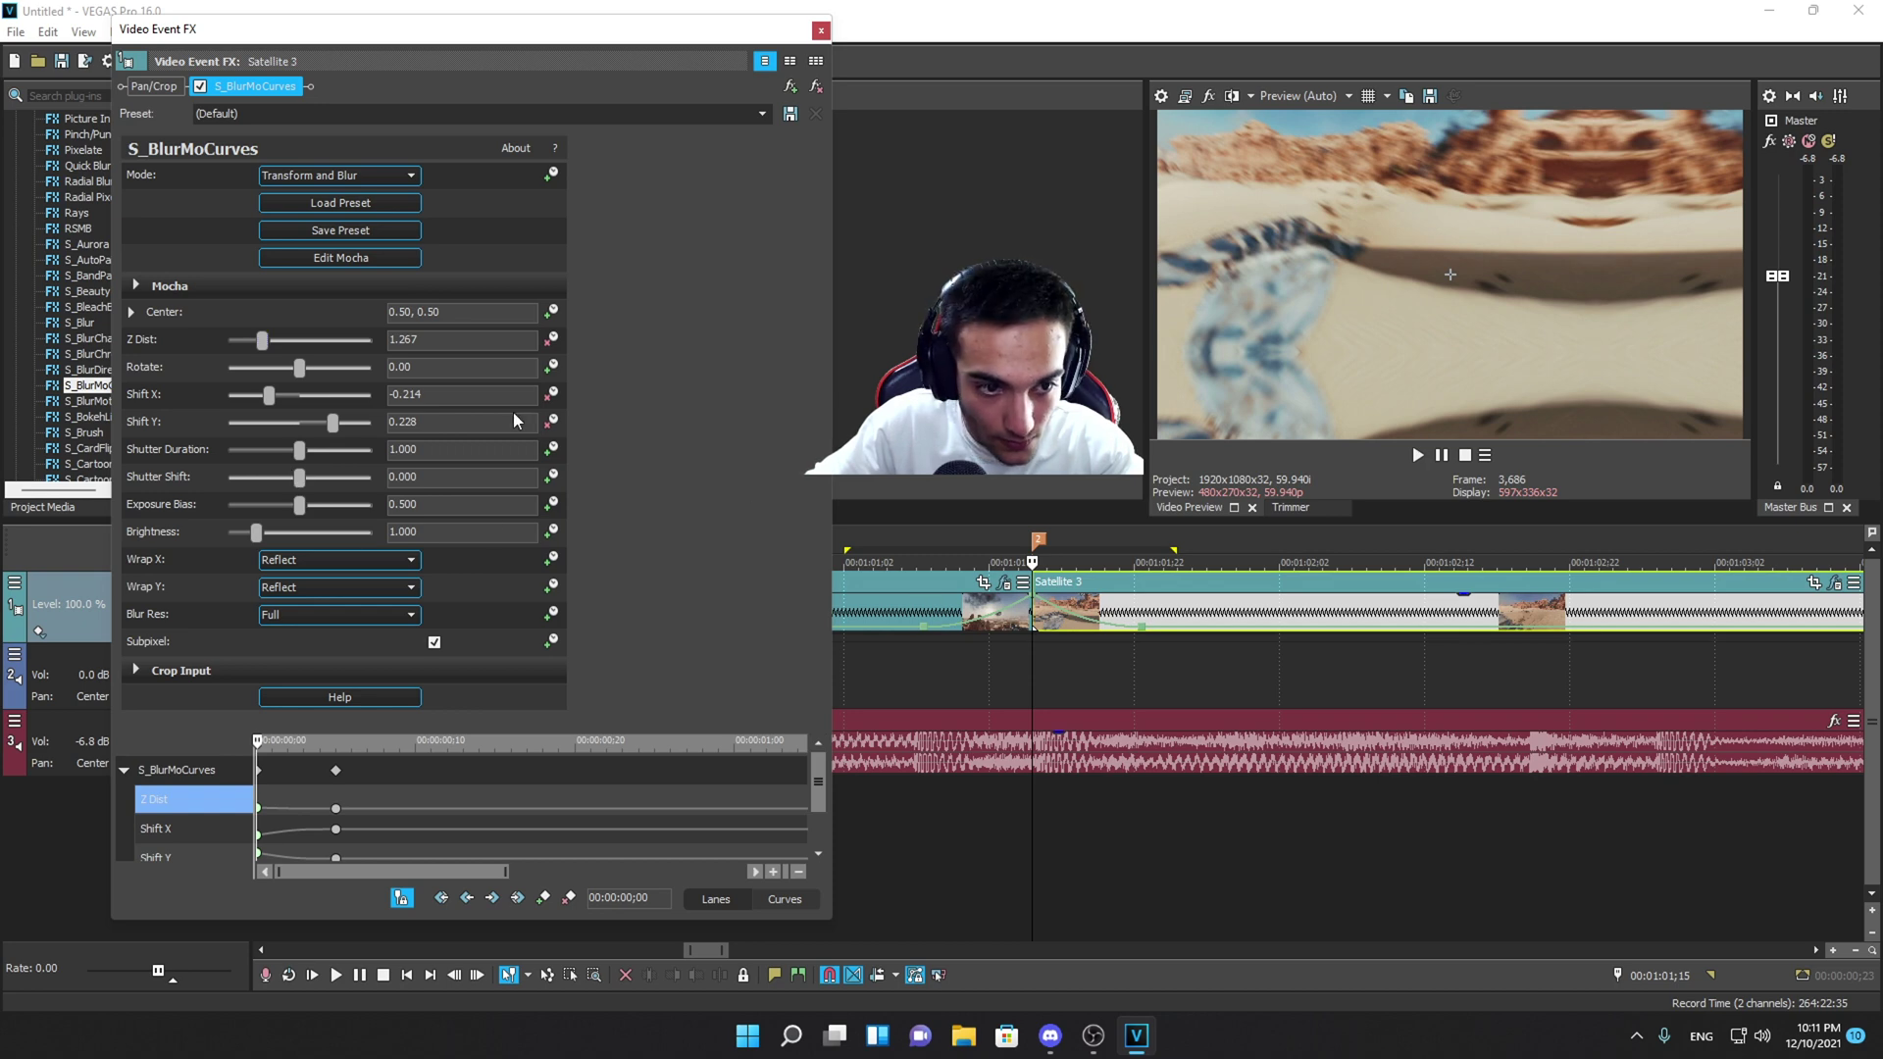
click(821, 30)
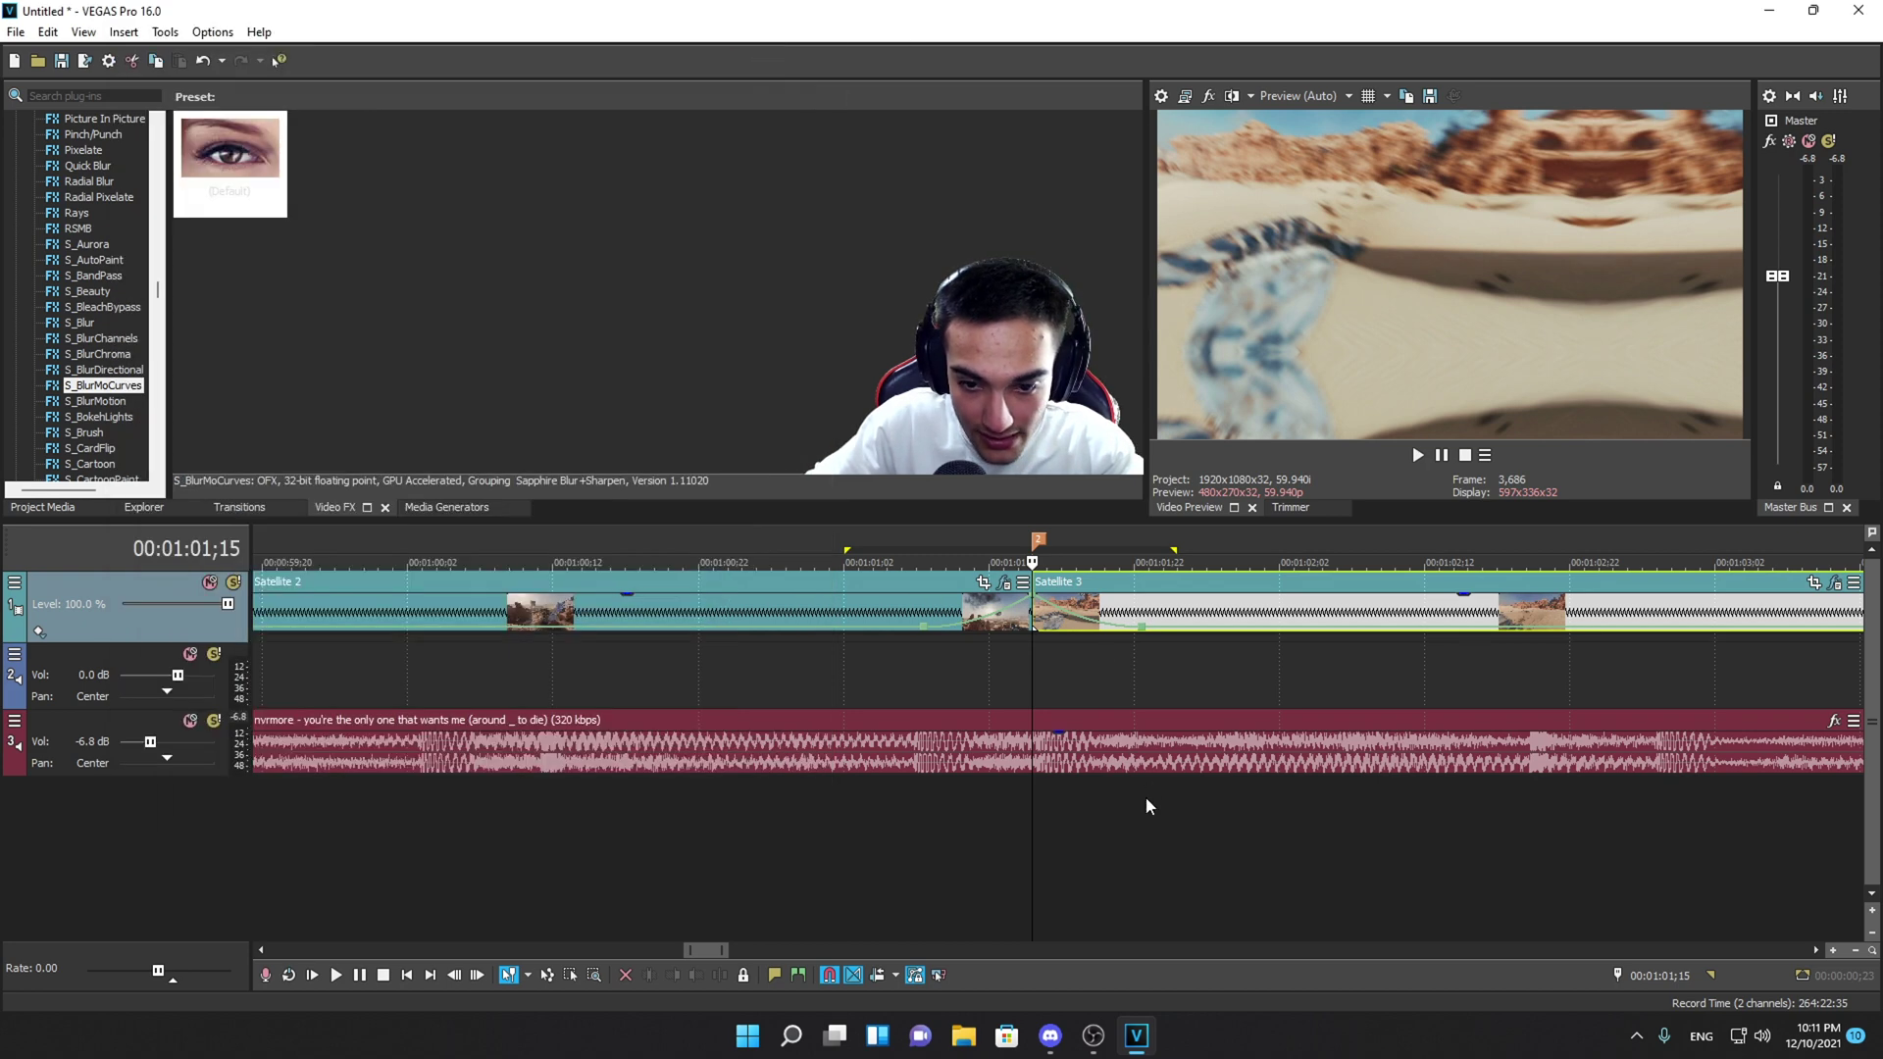
- Play the transition between Satellite 2 and Satellite 3 several times, starting shortly before the cut, to judge the blur motion
scroll(975, 693, down, 5)
click(964, 672)
key(space)
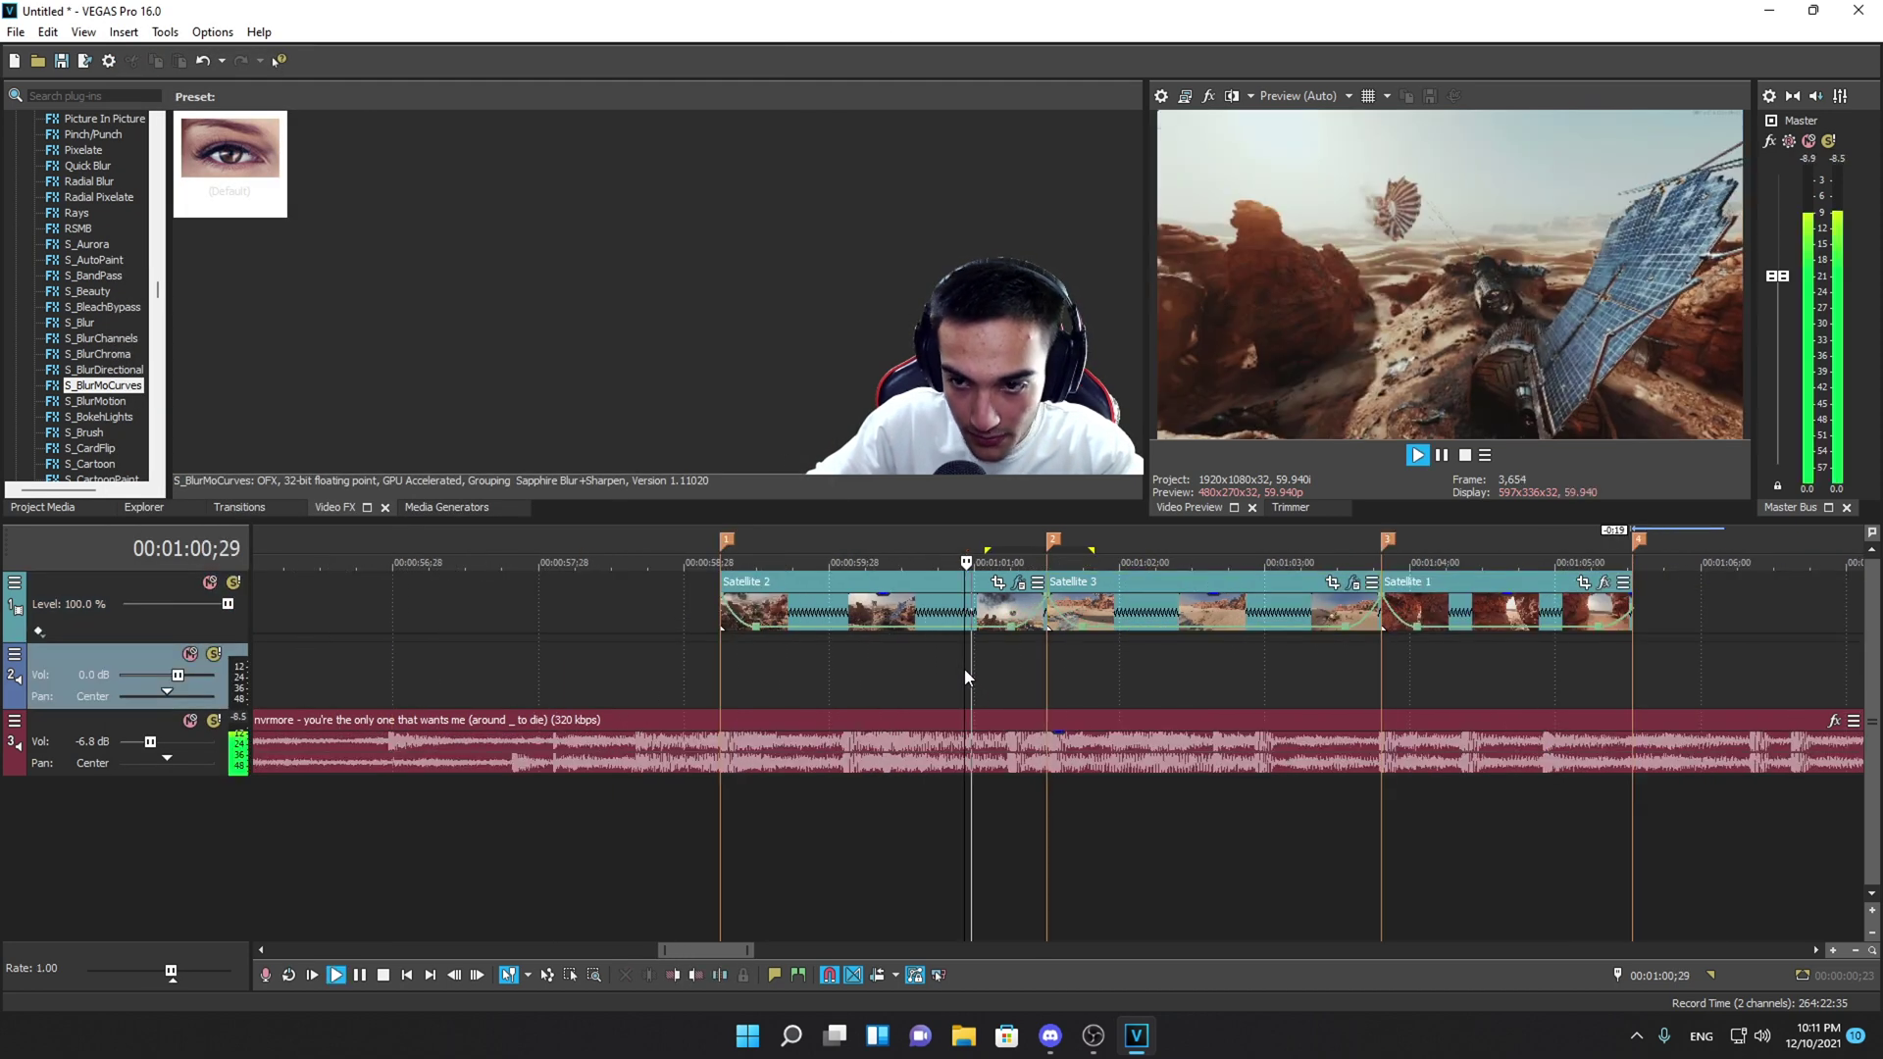
key(space)
key(space)
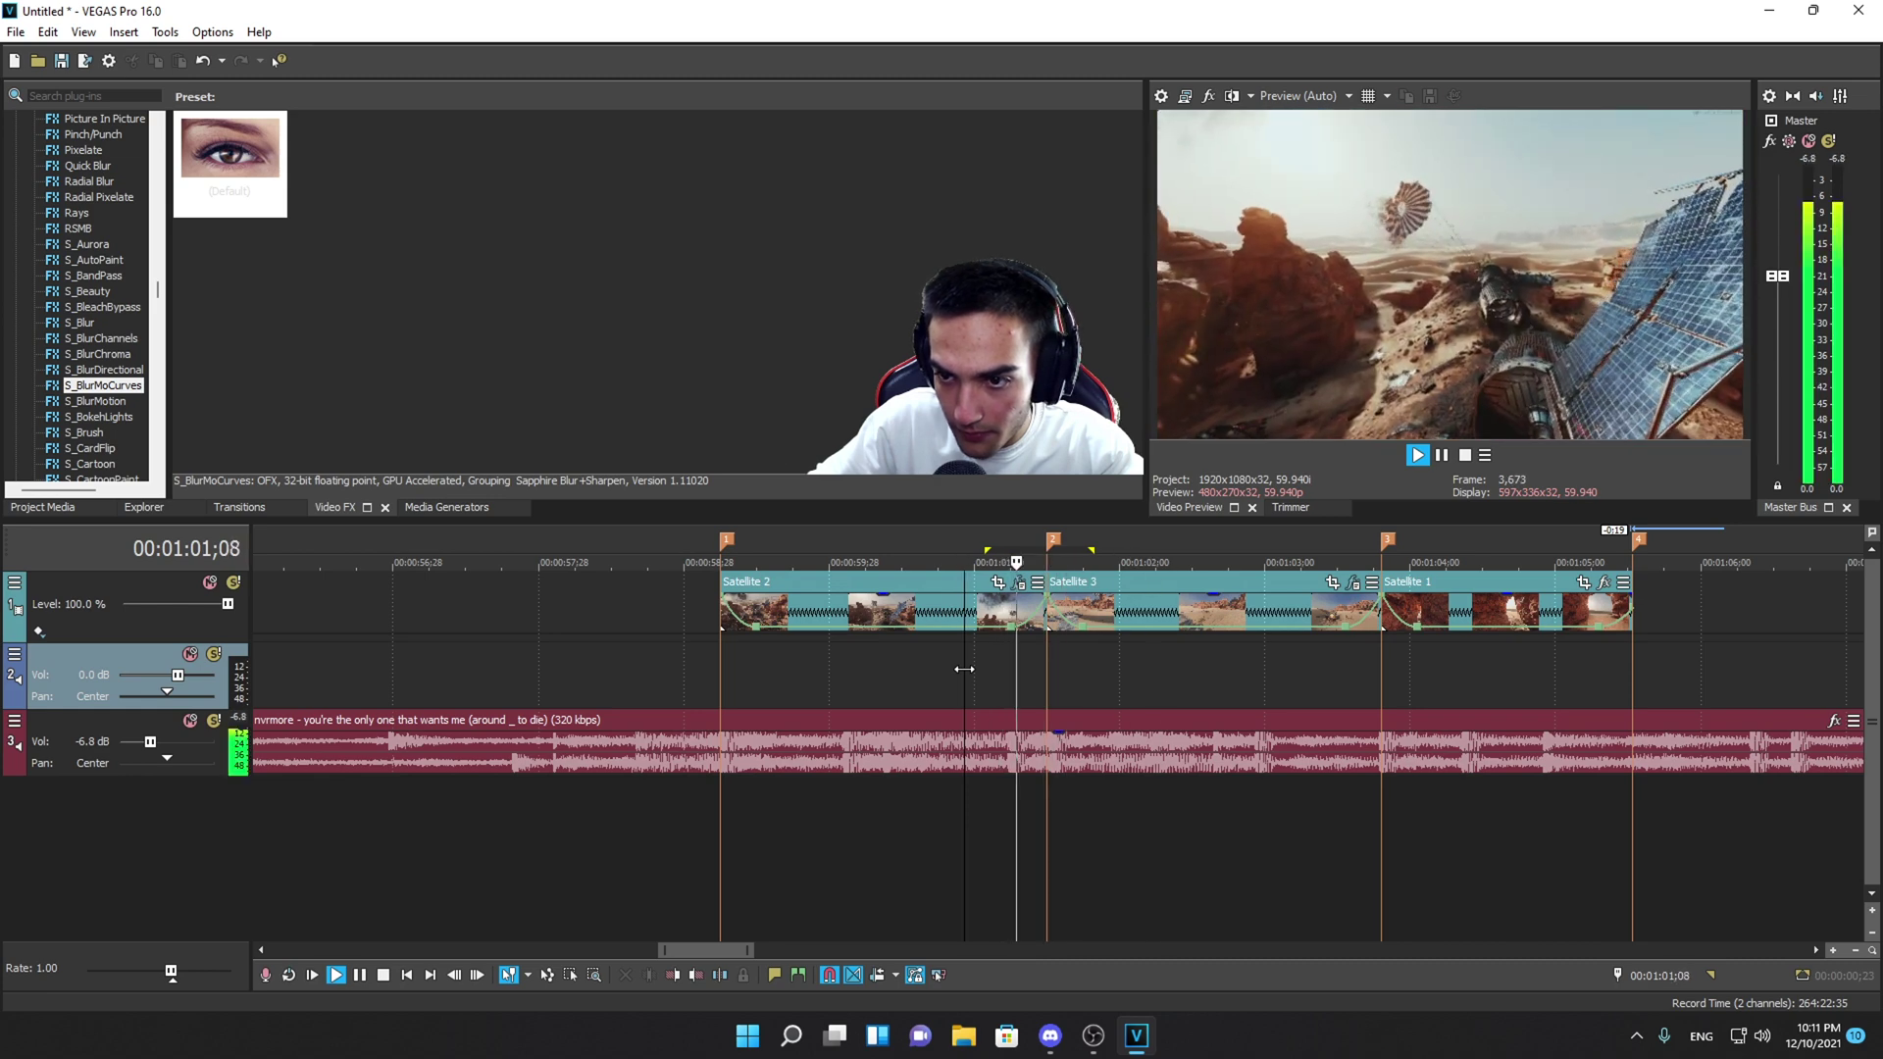
key(space)
key(space)
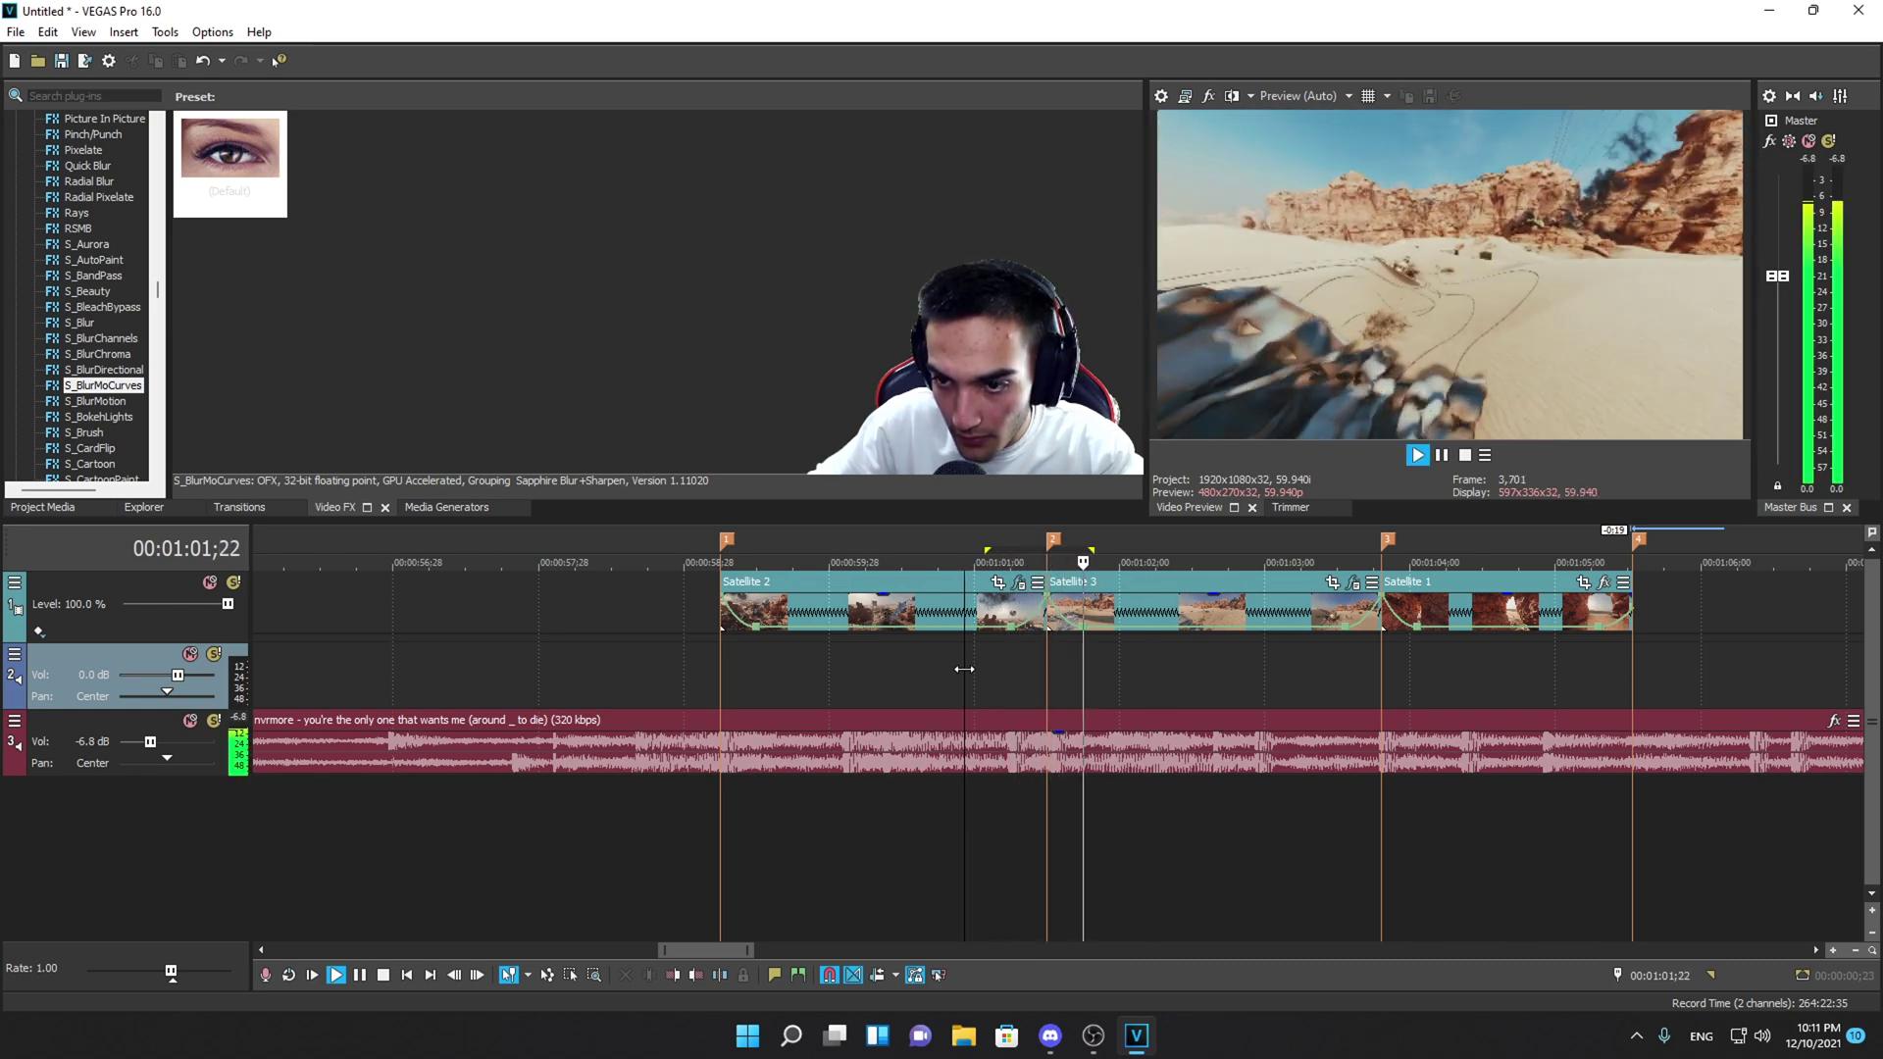
key(space)
click(1020, 657)
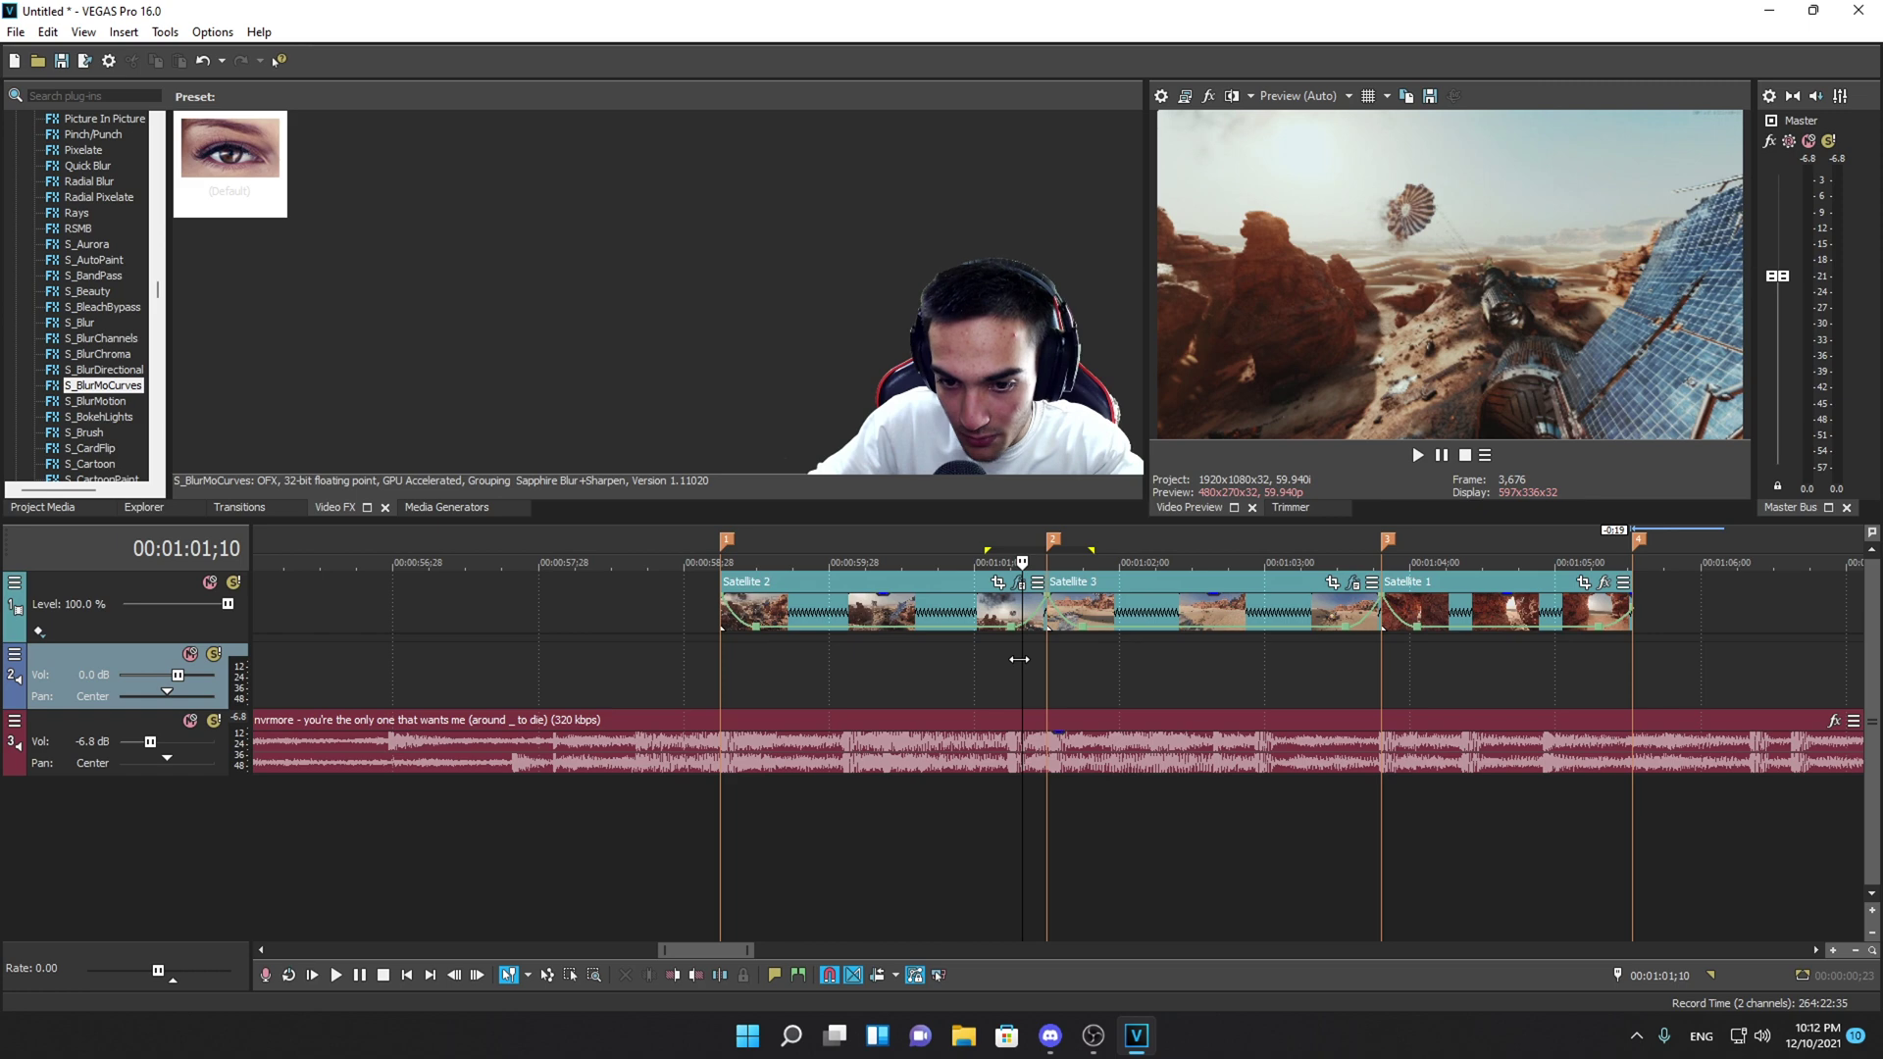
key(space)
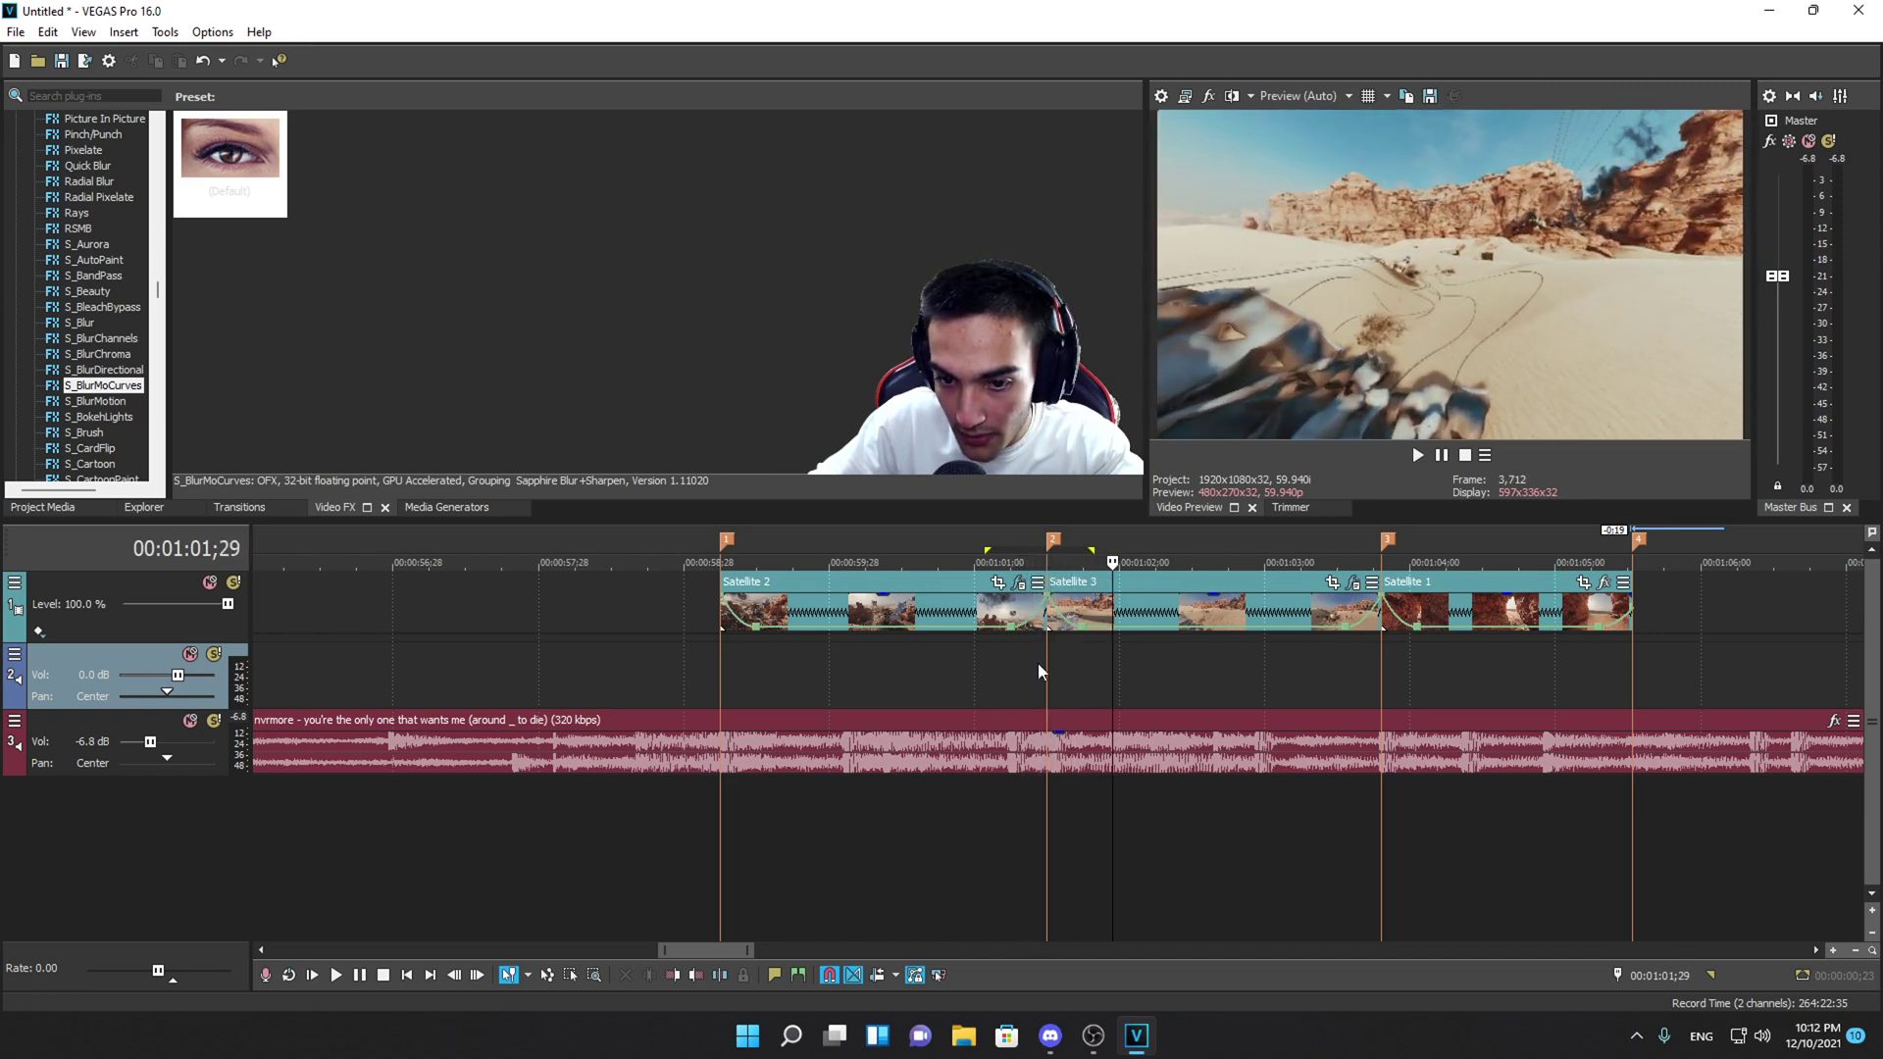
key(space)
click(973, 672)
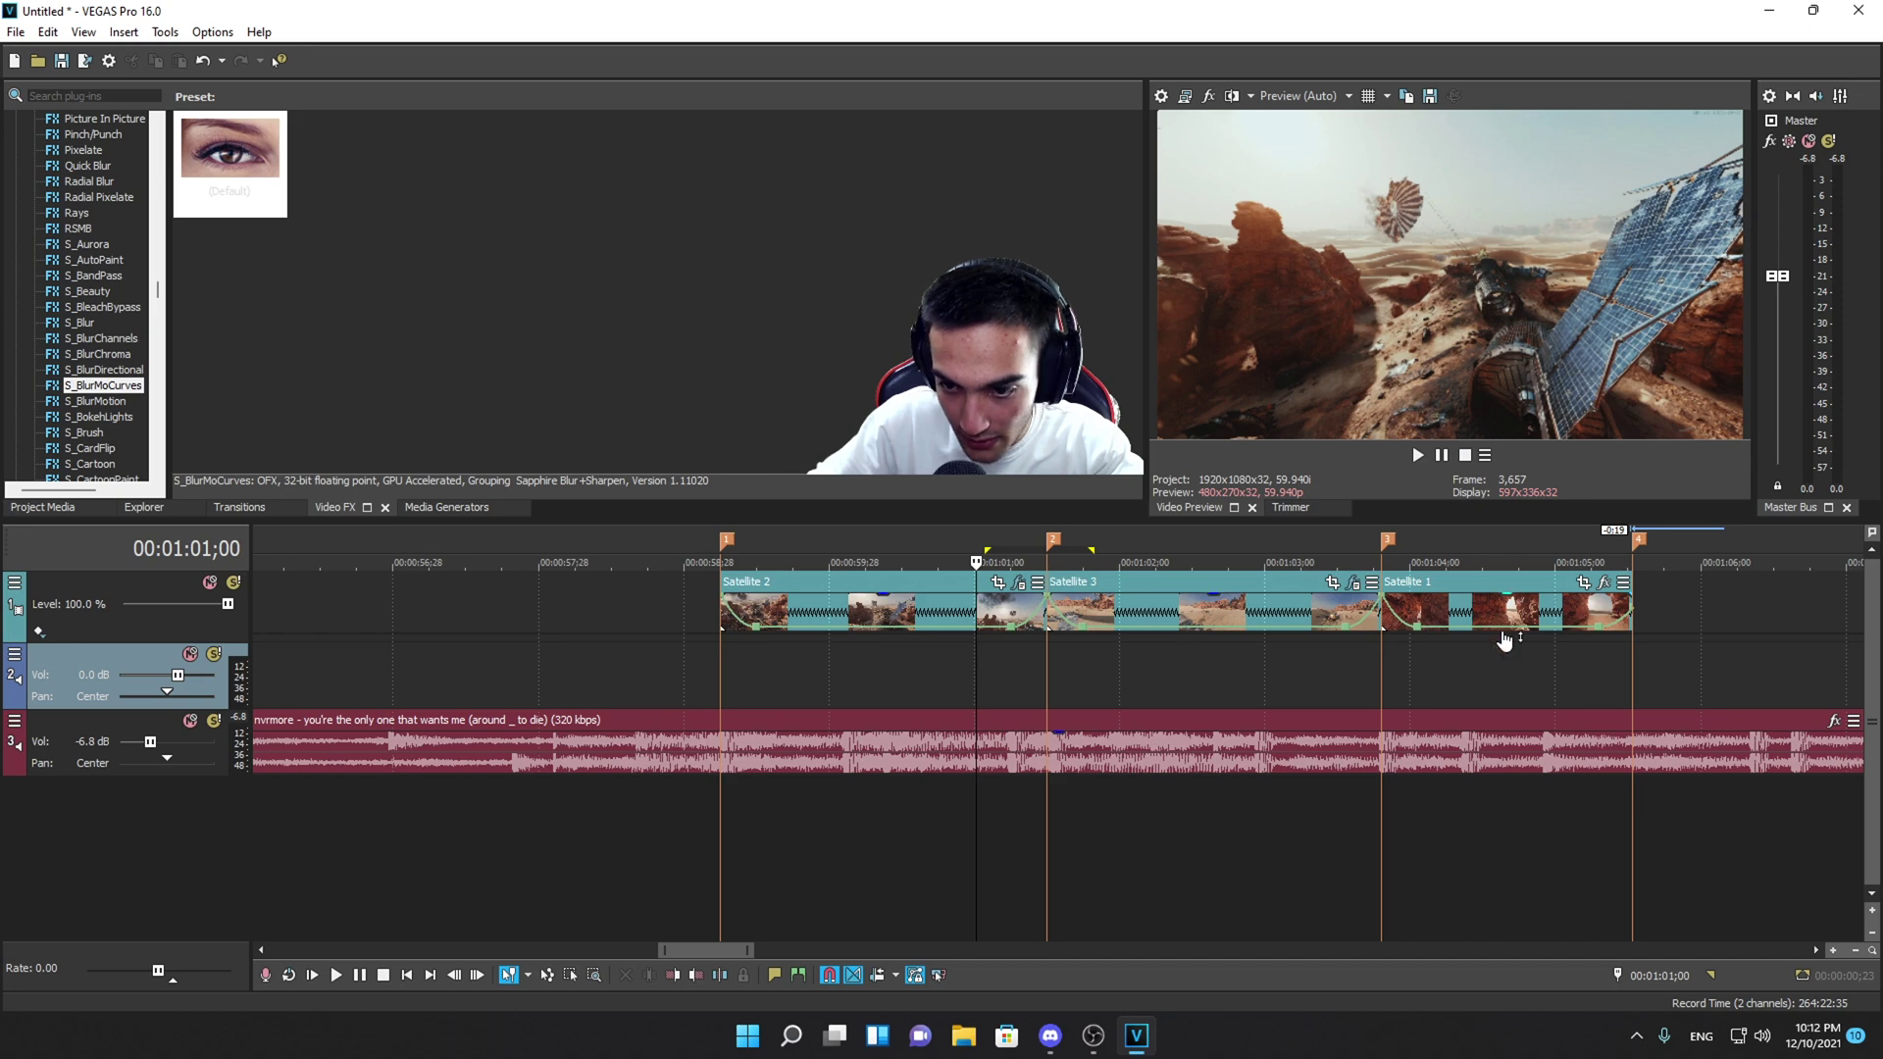
- Open Satellite 3's S_BlurMoCurves settings and briefly play the end of the clip before Satellite 1
click(1320, 600)
click(1297, 616)
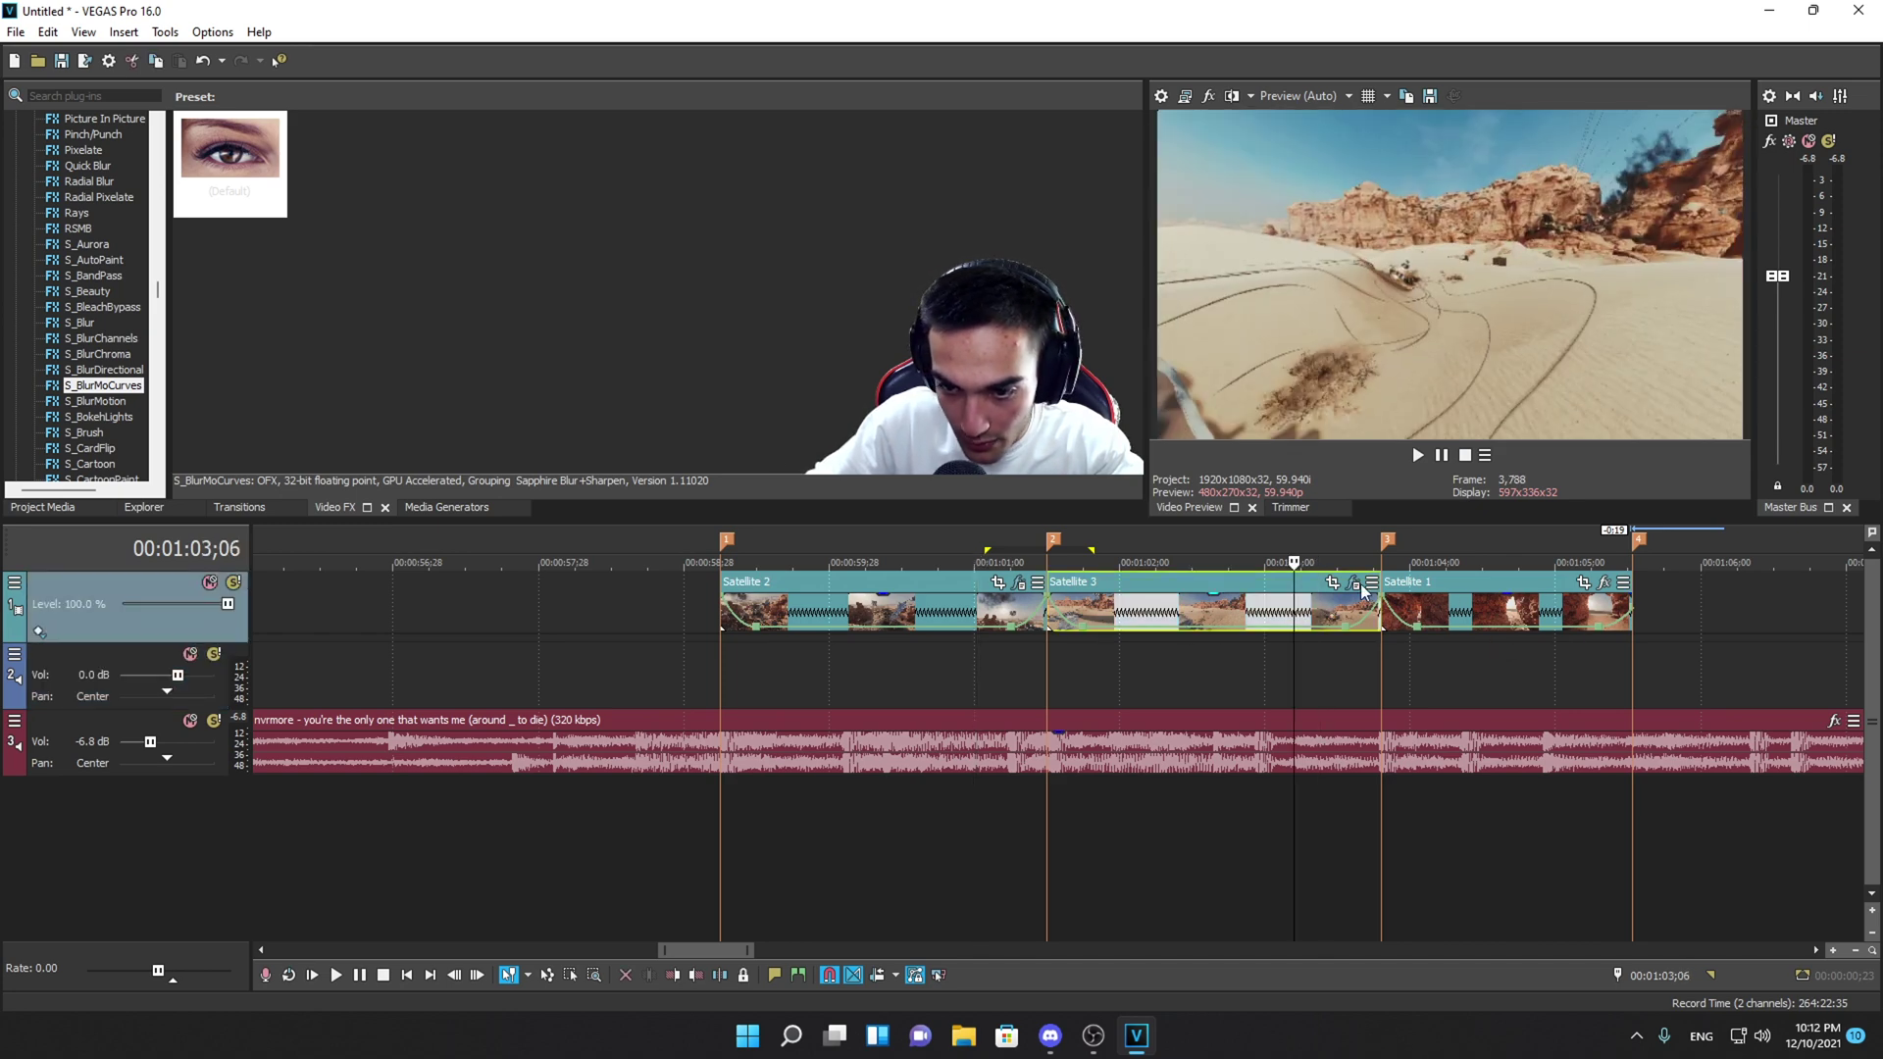
click(1355, 583)
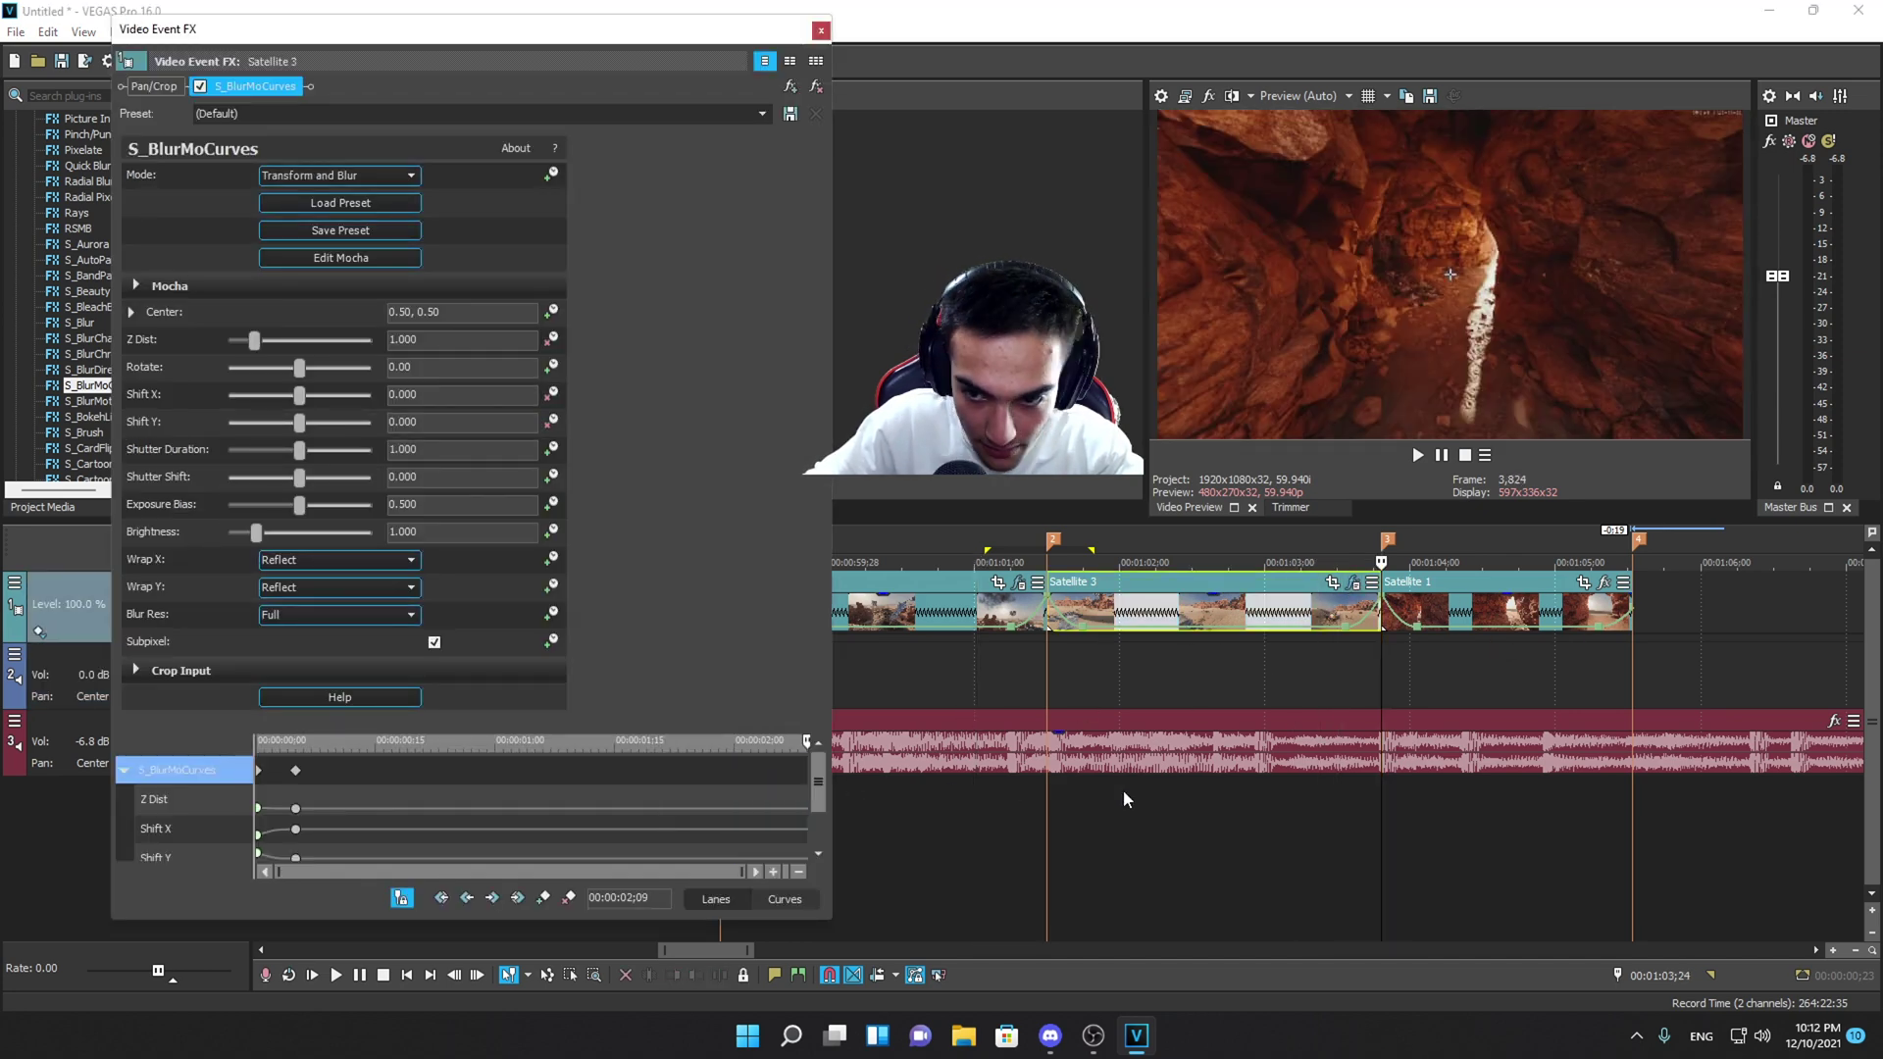
click(1321, 645)
key(space)
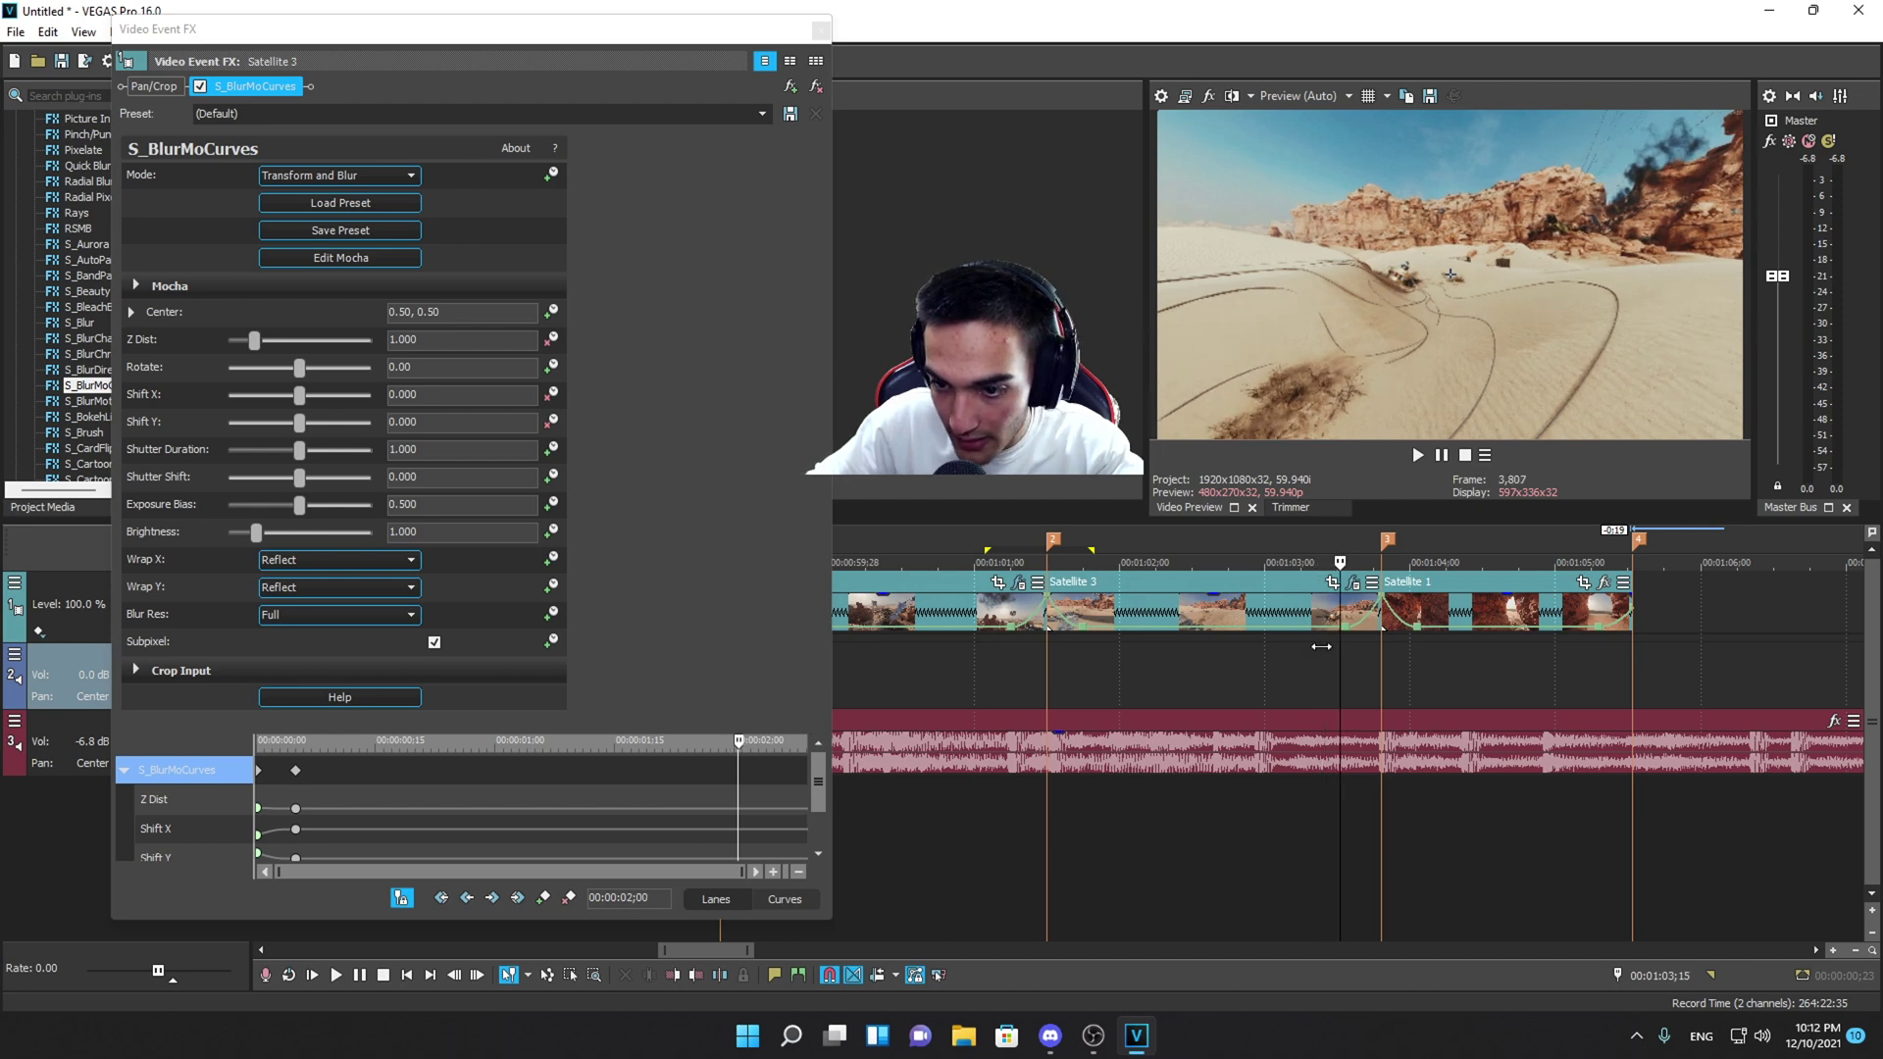
- Step frame by frame back and forth around the cut between Satellite 3 and Satellite 1 to locate the clip's last frames
key(Left)
key(Left)
key(Left)
key(Left)
key(Left)
key(Left)
key(Left)
key(Left)
key(Left)
key(Left)
key(Left)
key(Left)
key(Left)
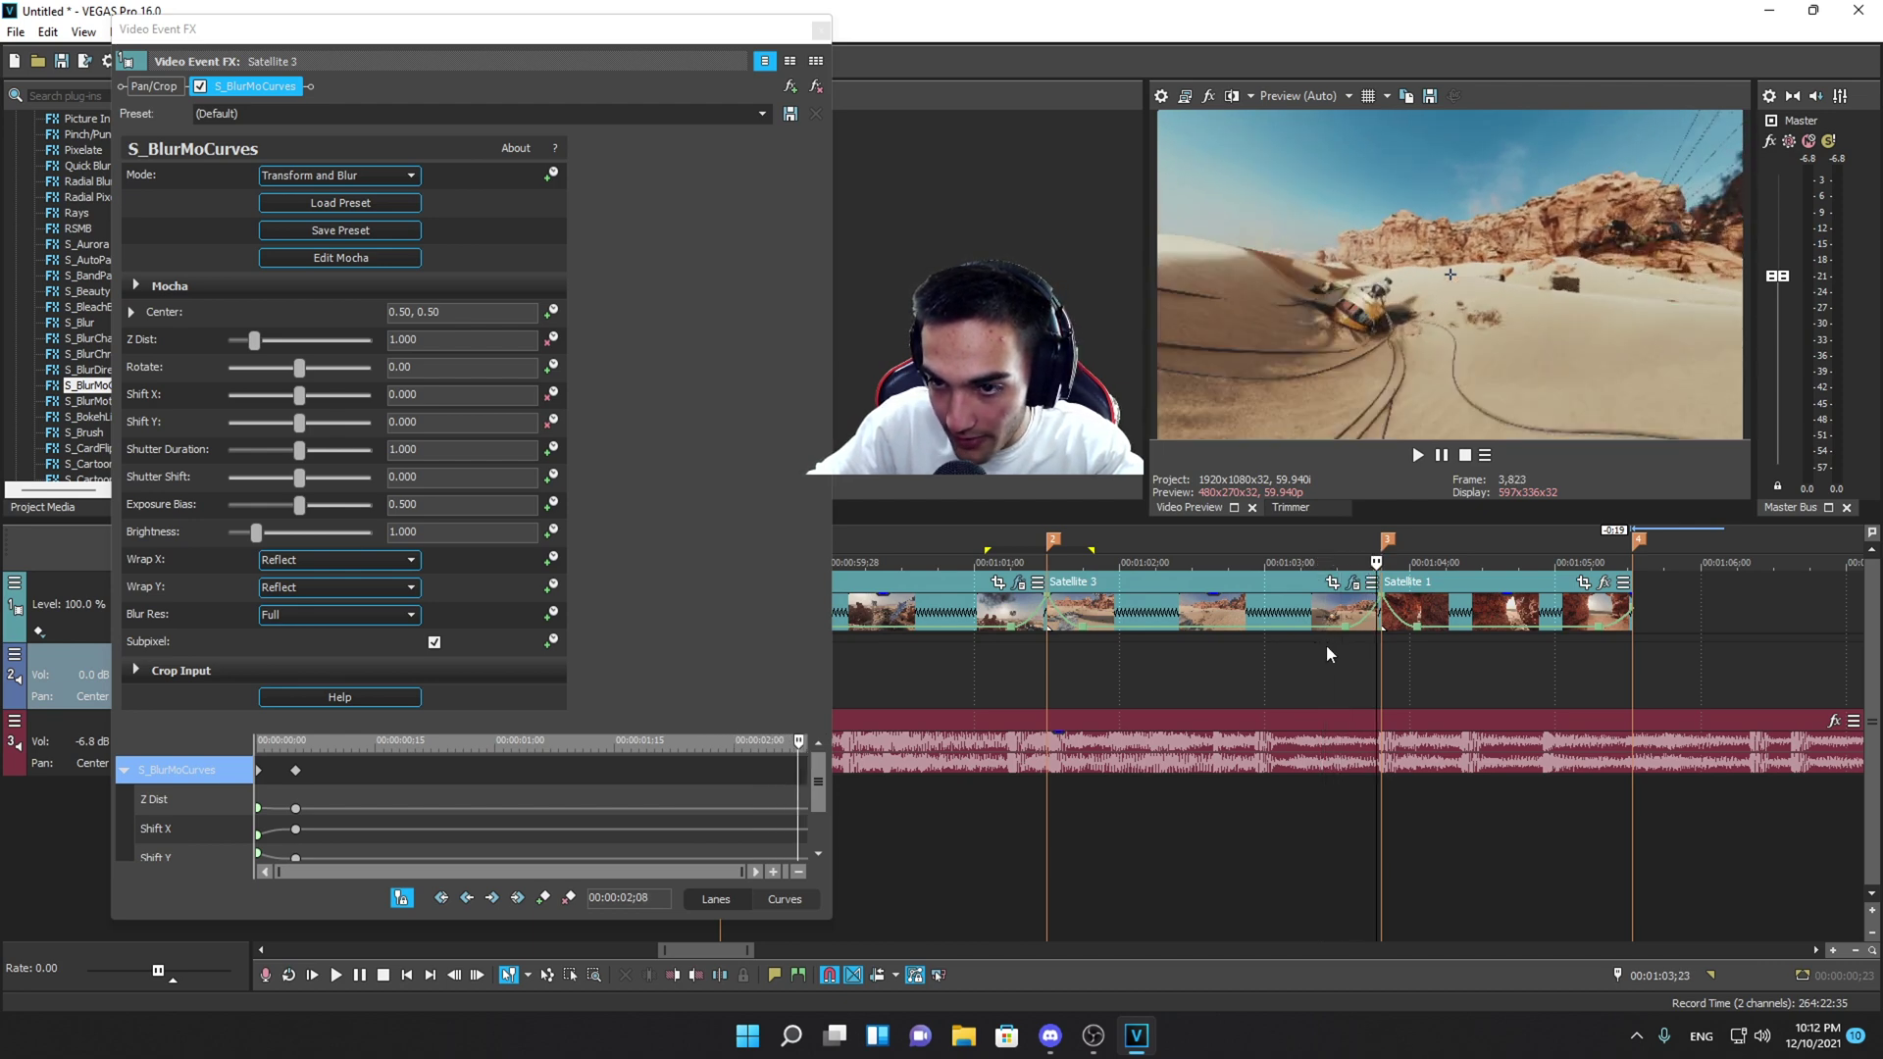
key(Right)
key(Right)
key(Right)
key(Right)
key(Right)
key(Right)
key(Right)
key(Right)
key(Right)
key(Right)
key(Right)
key(Right)
key(Right)
key(Right)
key(Right)
key(Right)
key(Right)
key(Right)
key(Right)
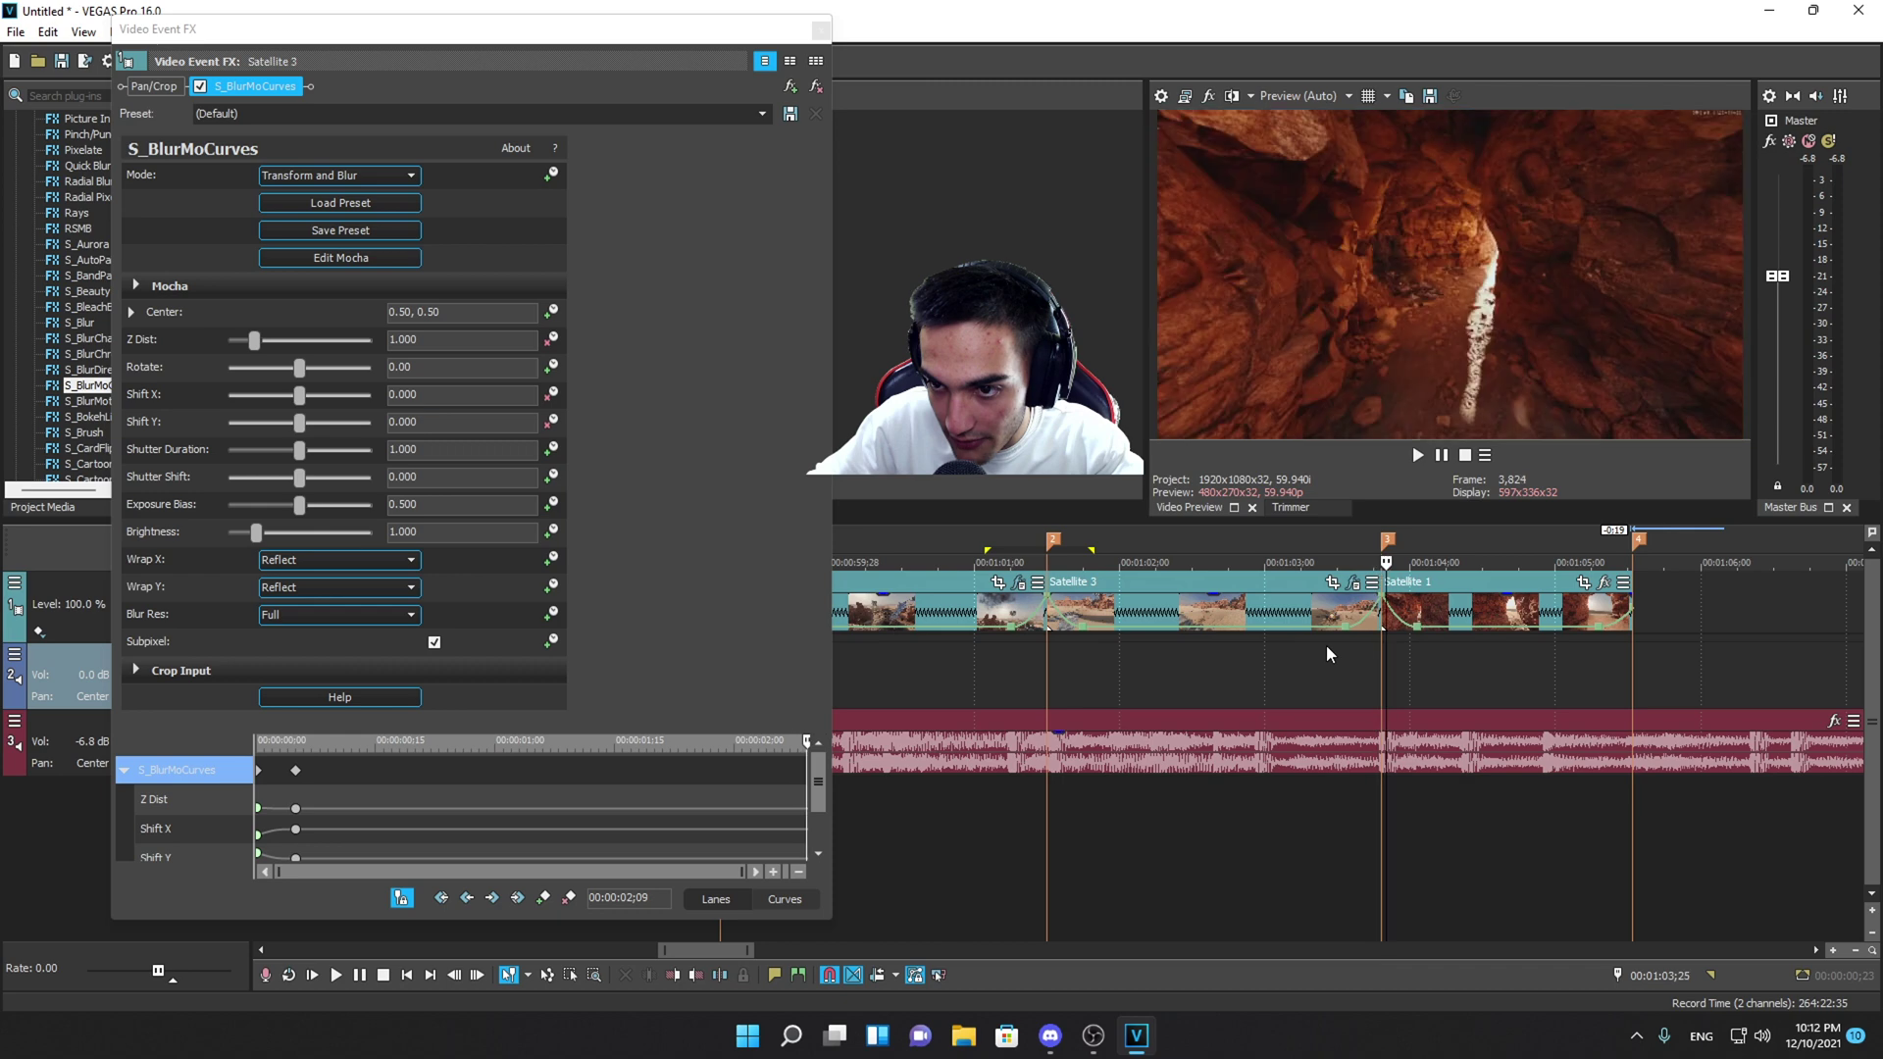
key(Left)
key(Left)
key(Left)
key(Left)
key(Left)
key(Left)
key(Left)
key(Left)
key(Left)
key(Left)
key(Left)
key(Left)
key(Right)
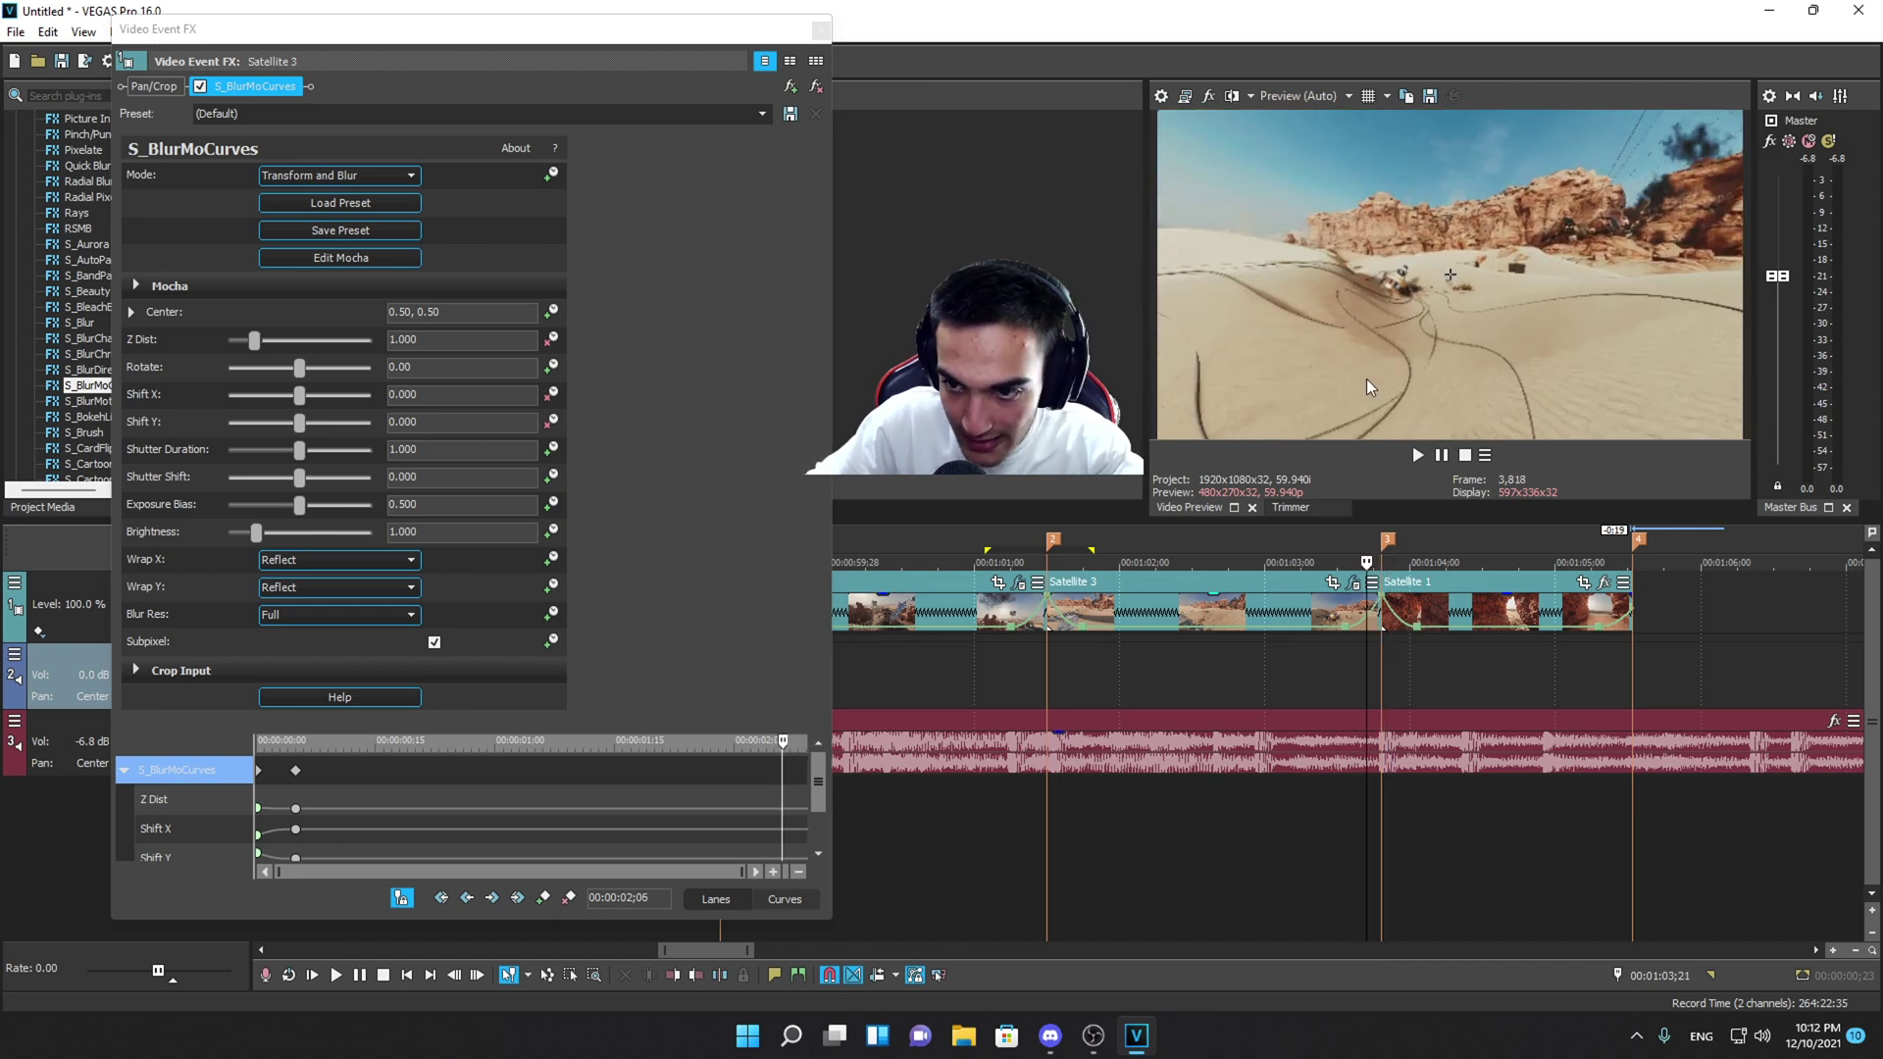
- Add S_BlurMoCurves keyframes to Satellite 3 at 00:00:02;03 and at the clip's end, 00:00:02;09
click(219, 780)
drag(766, 775, 922, 785)
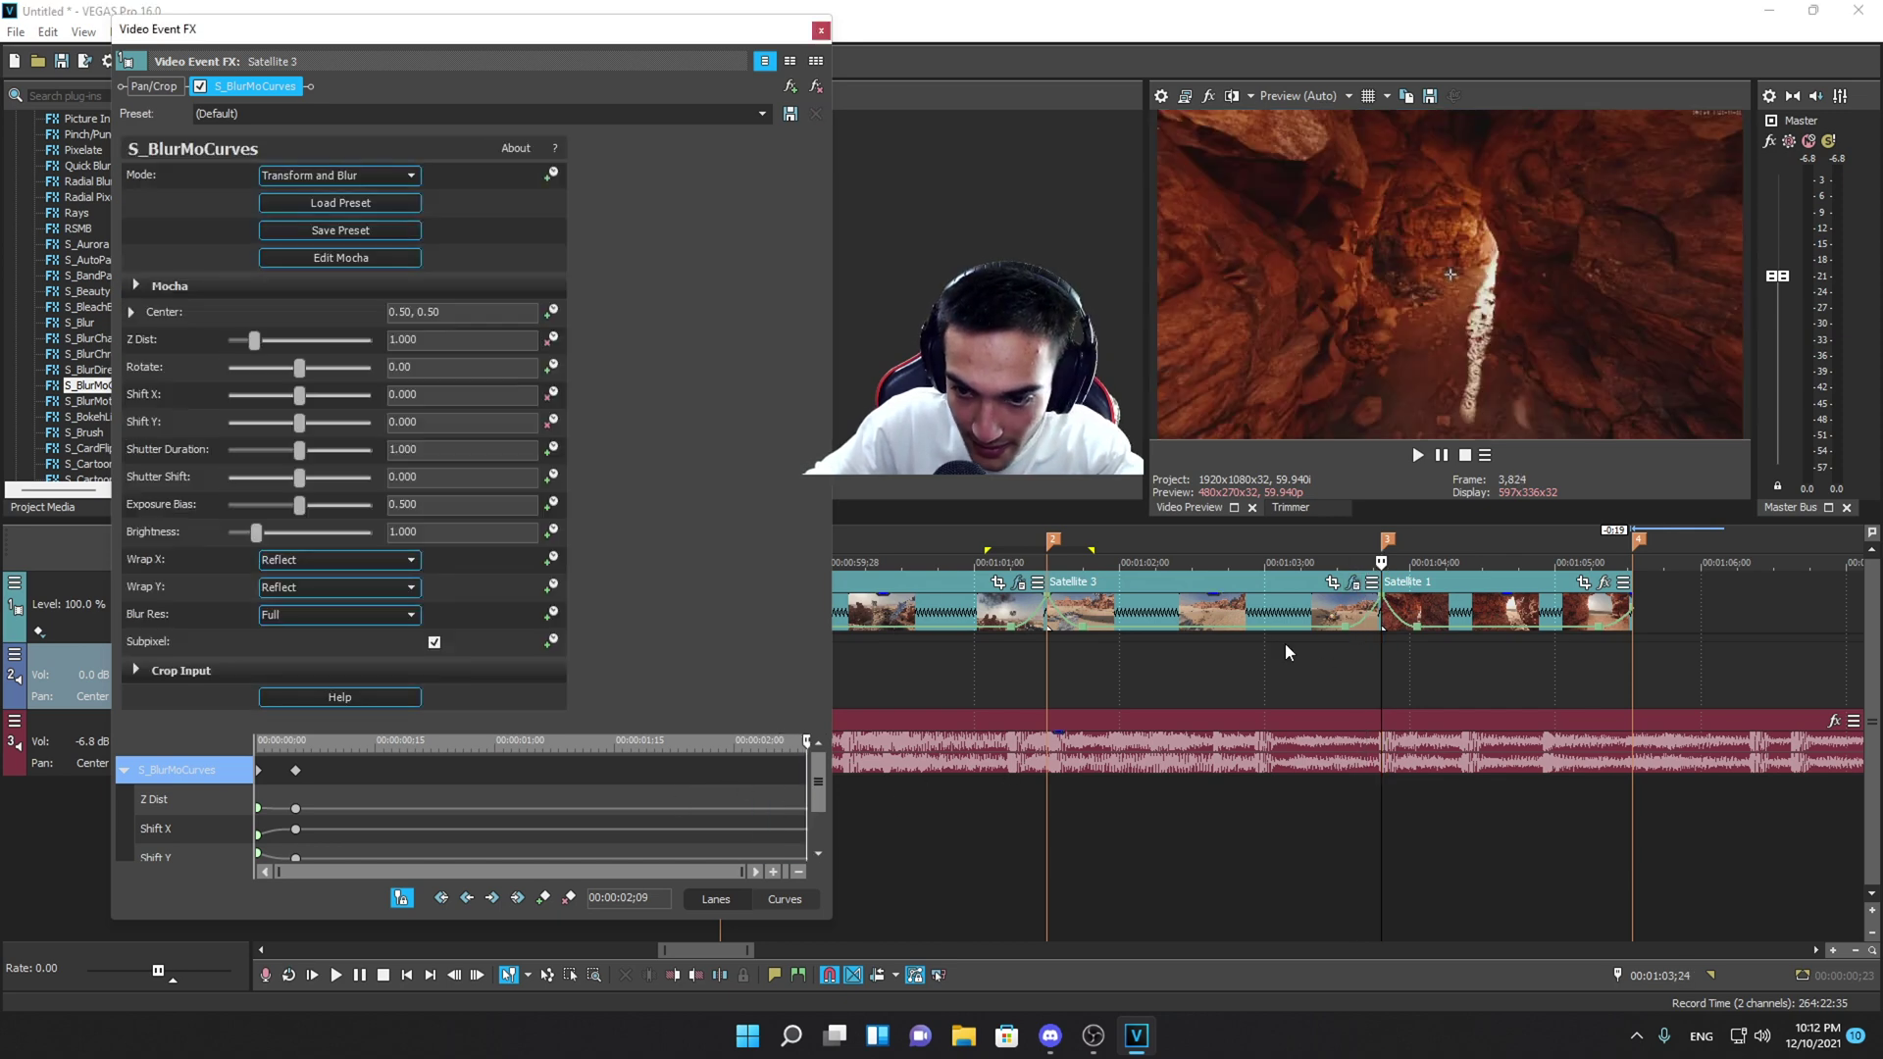
key(Left)
key(Left)
key(Left)
key(Left)
key(Left)
key(Left)
key(Left)
key(Left)
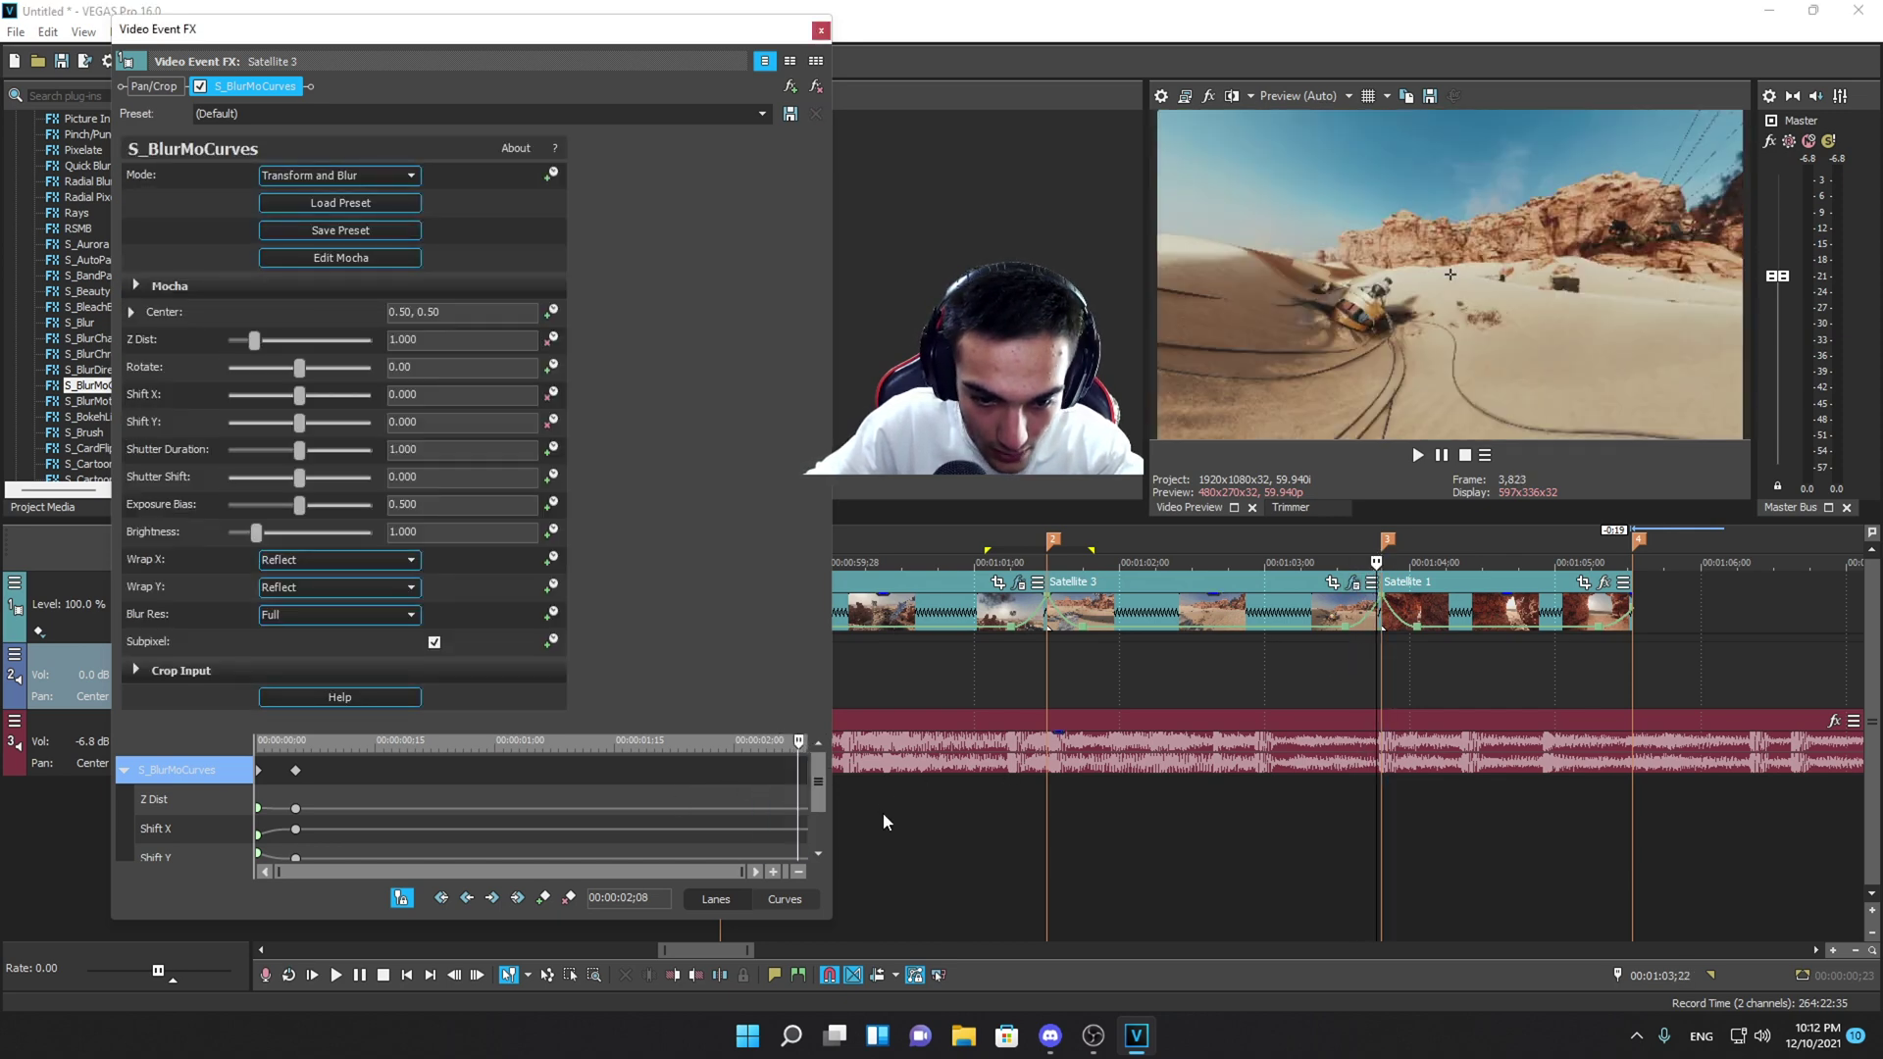
key(Left)
key(Left)
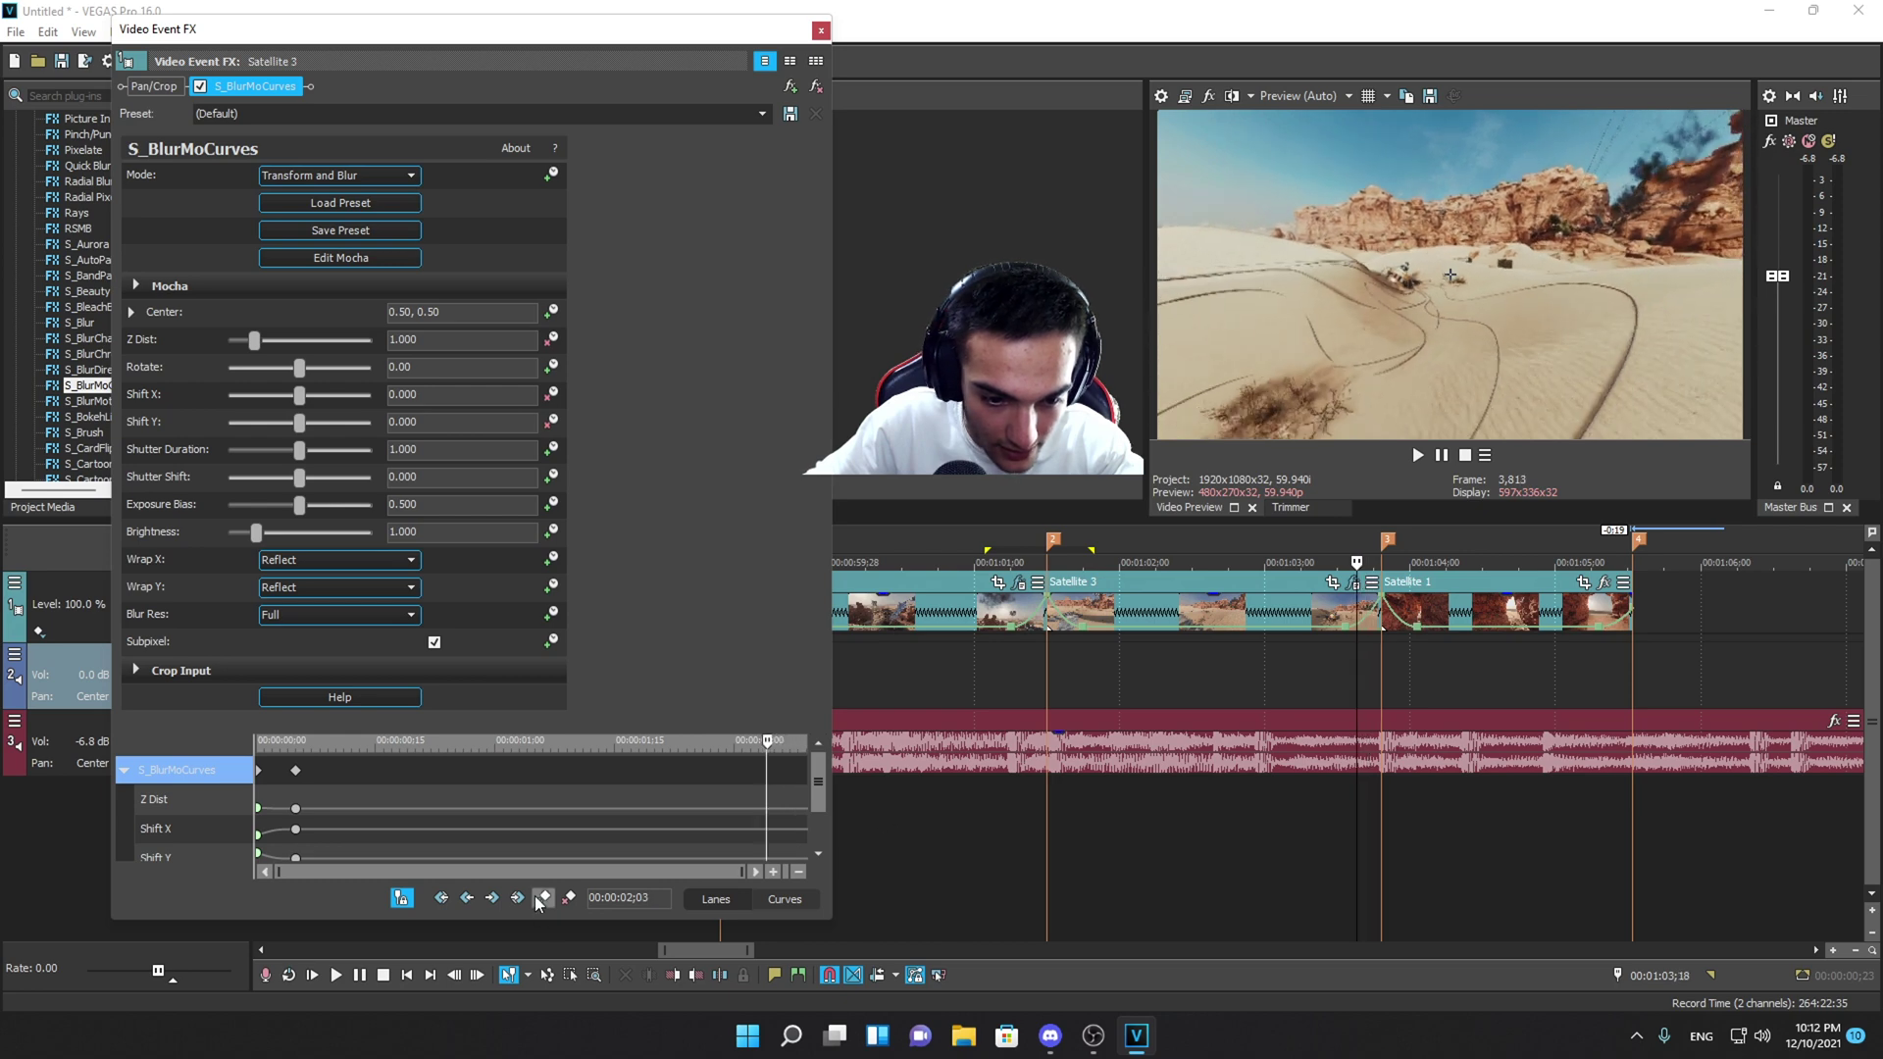
drag(793, 768, 892, 780)
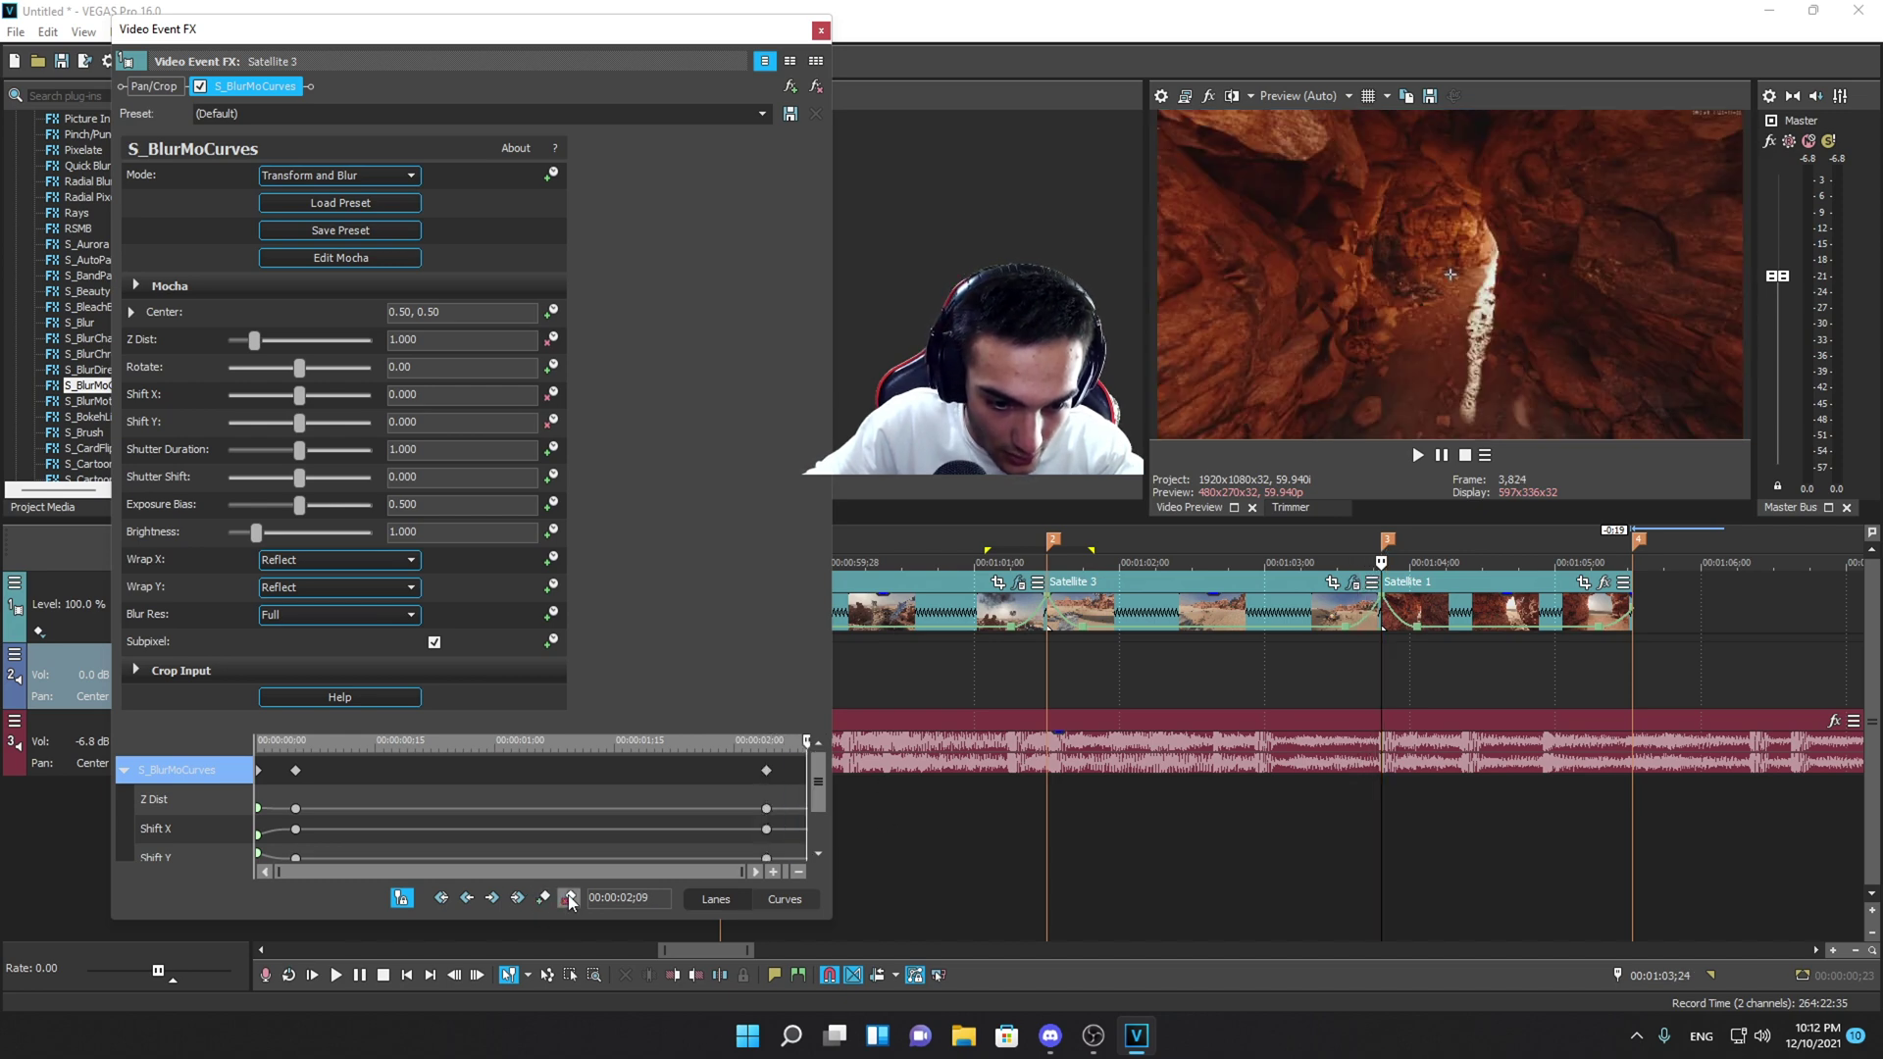
scroll(767, 810, up, 5)
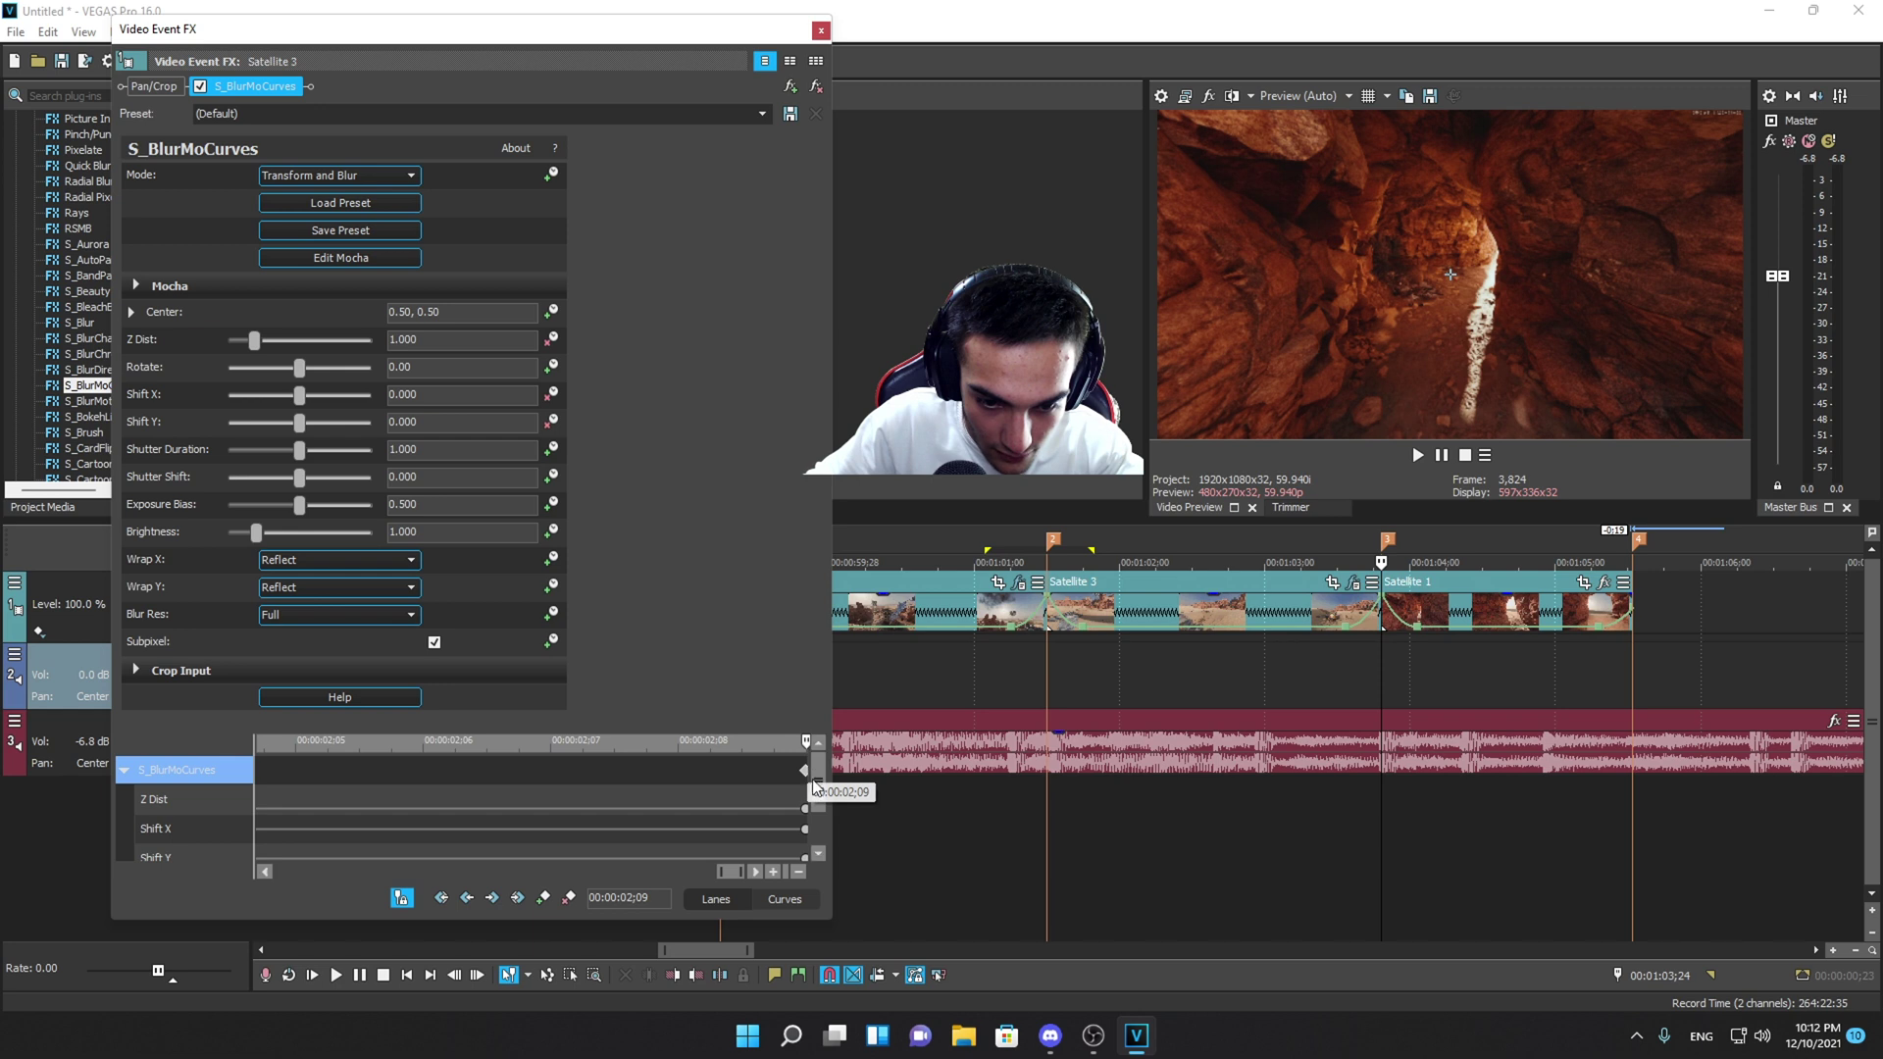
- Set Z Dist to 0.567 on Satellite 3's final keyframe and give the Z Dist keyframe at 00:00:02;03 Fast Fade interpolation, closing the window
scroll(810, 789, down, 4)
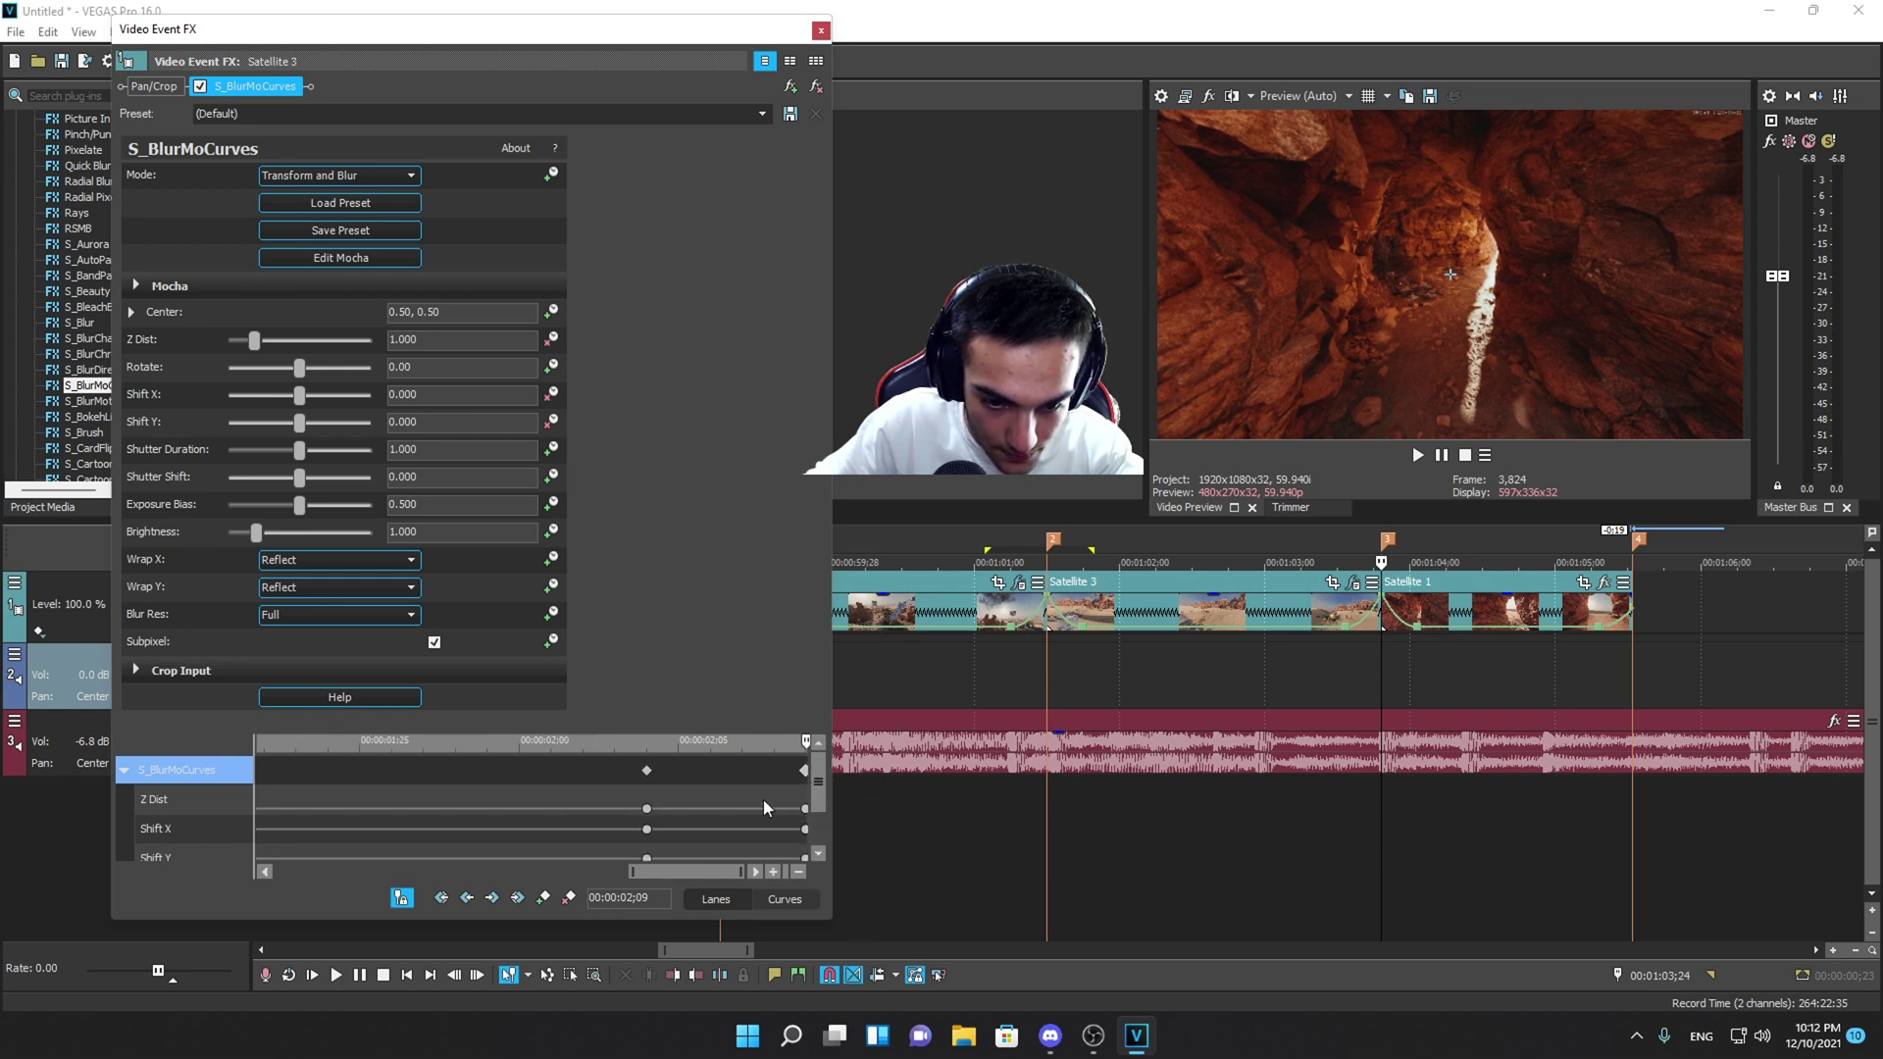
drag(255, 337, 244, 342)
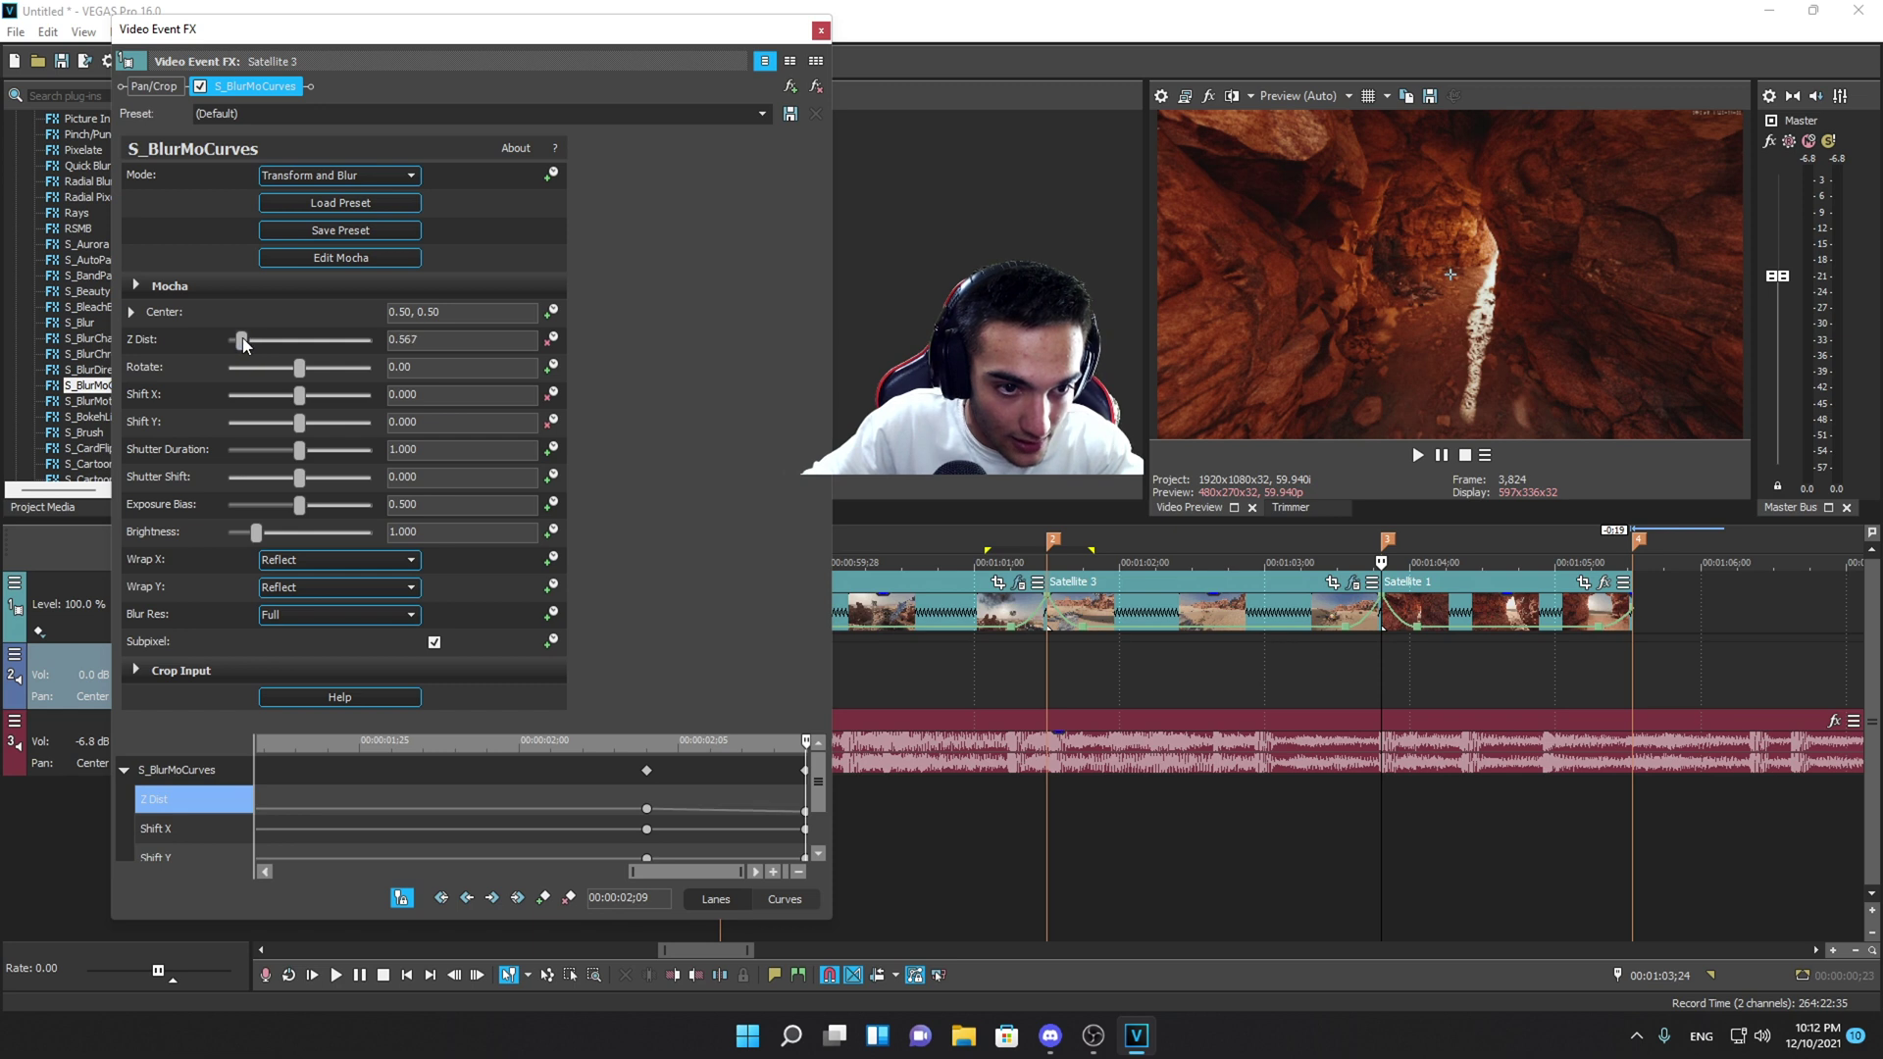
right_click(647, 809)
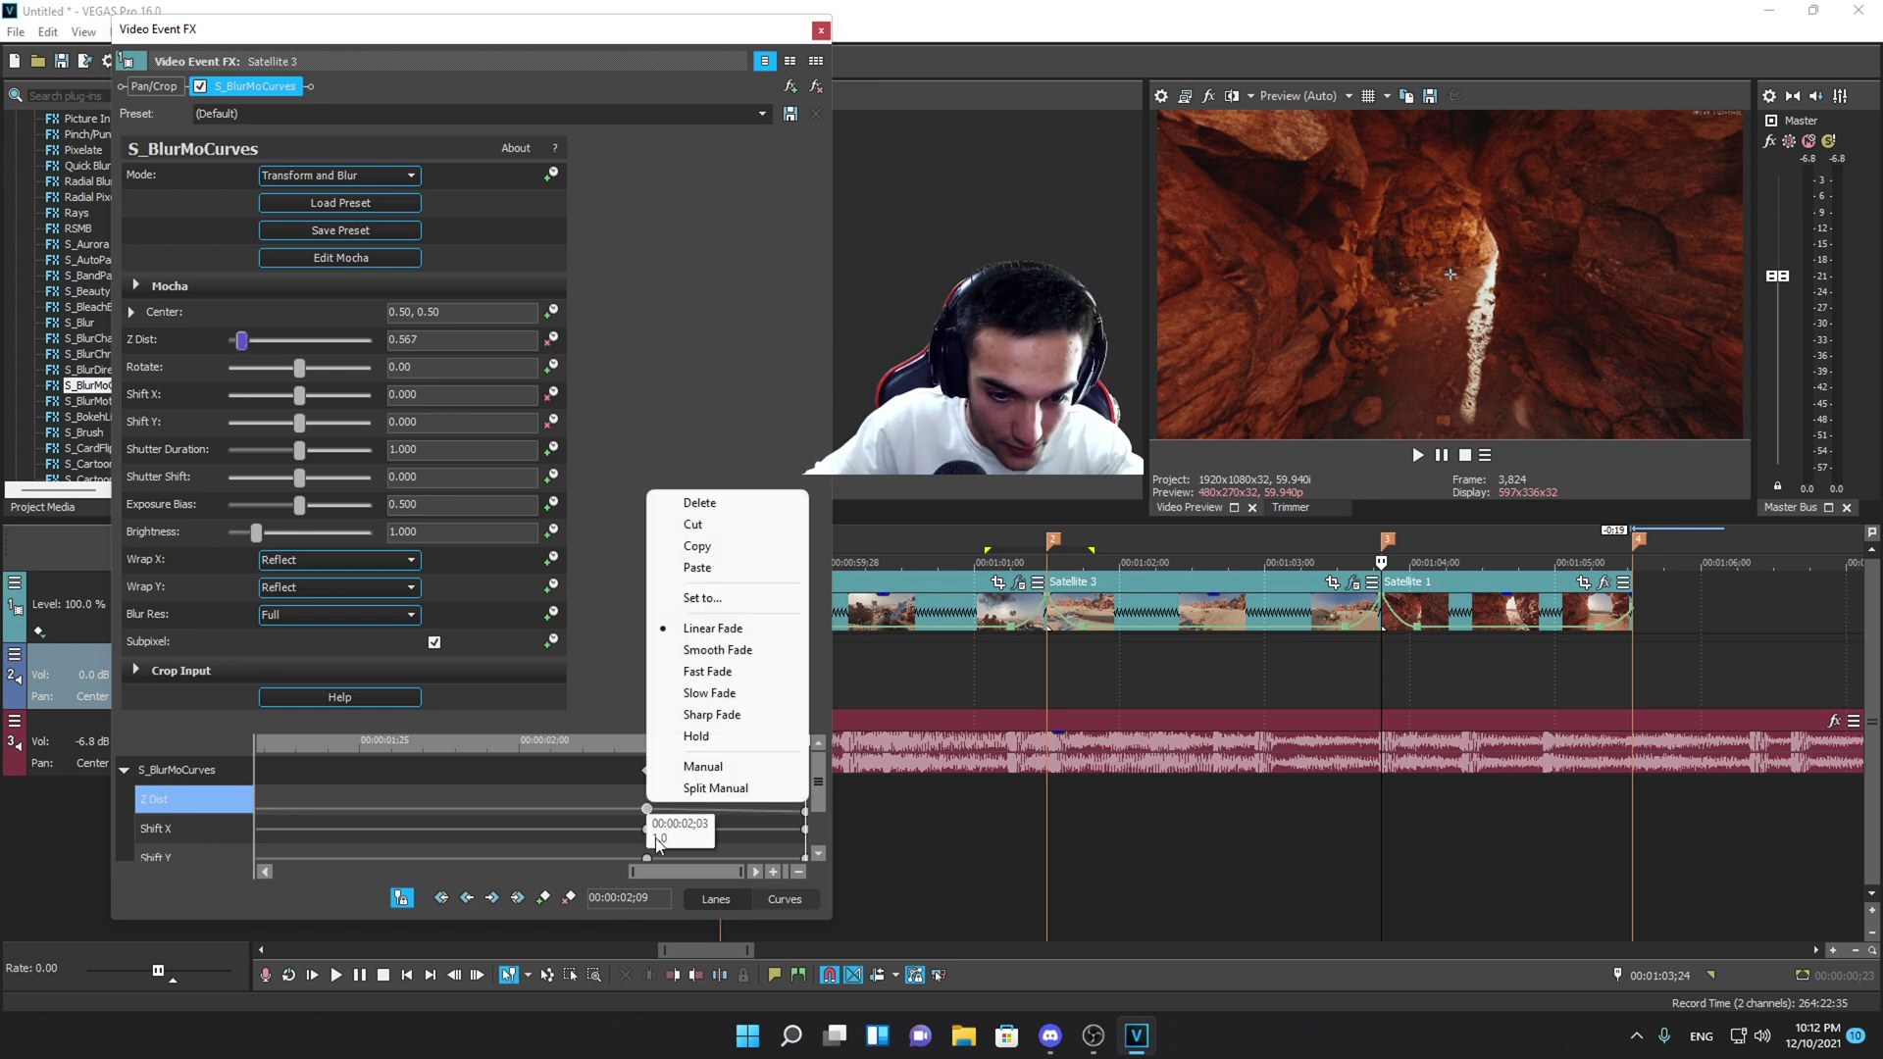
click(706, 664)
scroll(626, 826, down, 3)
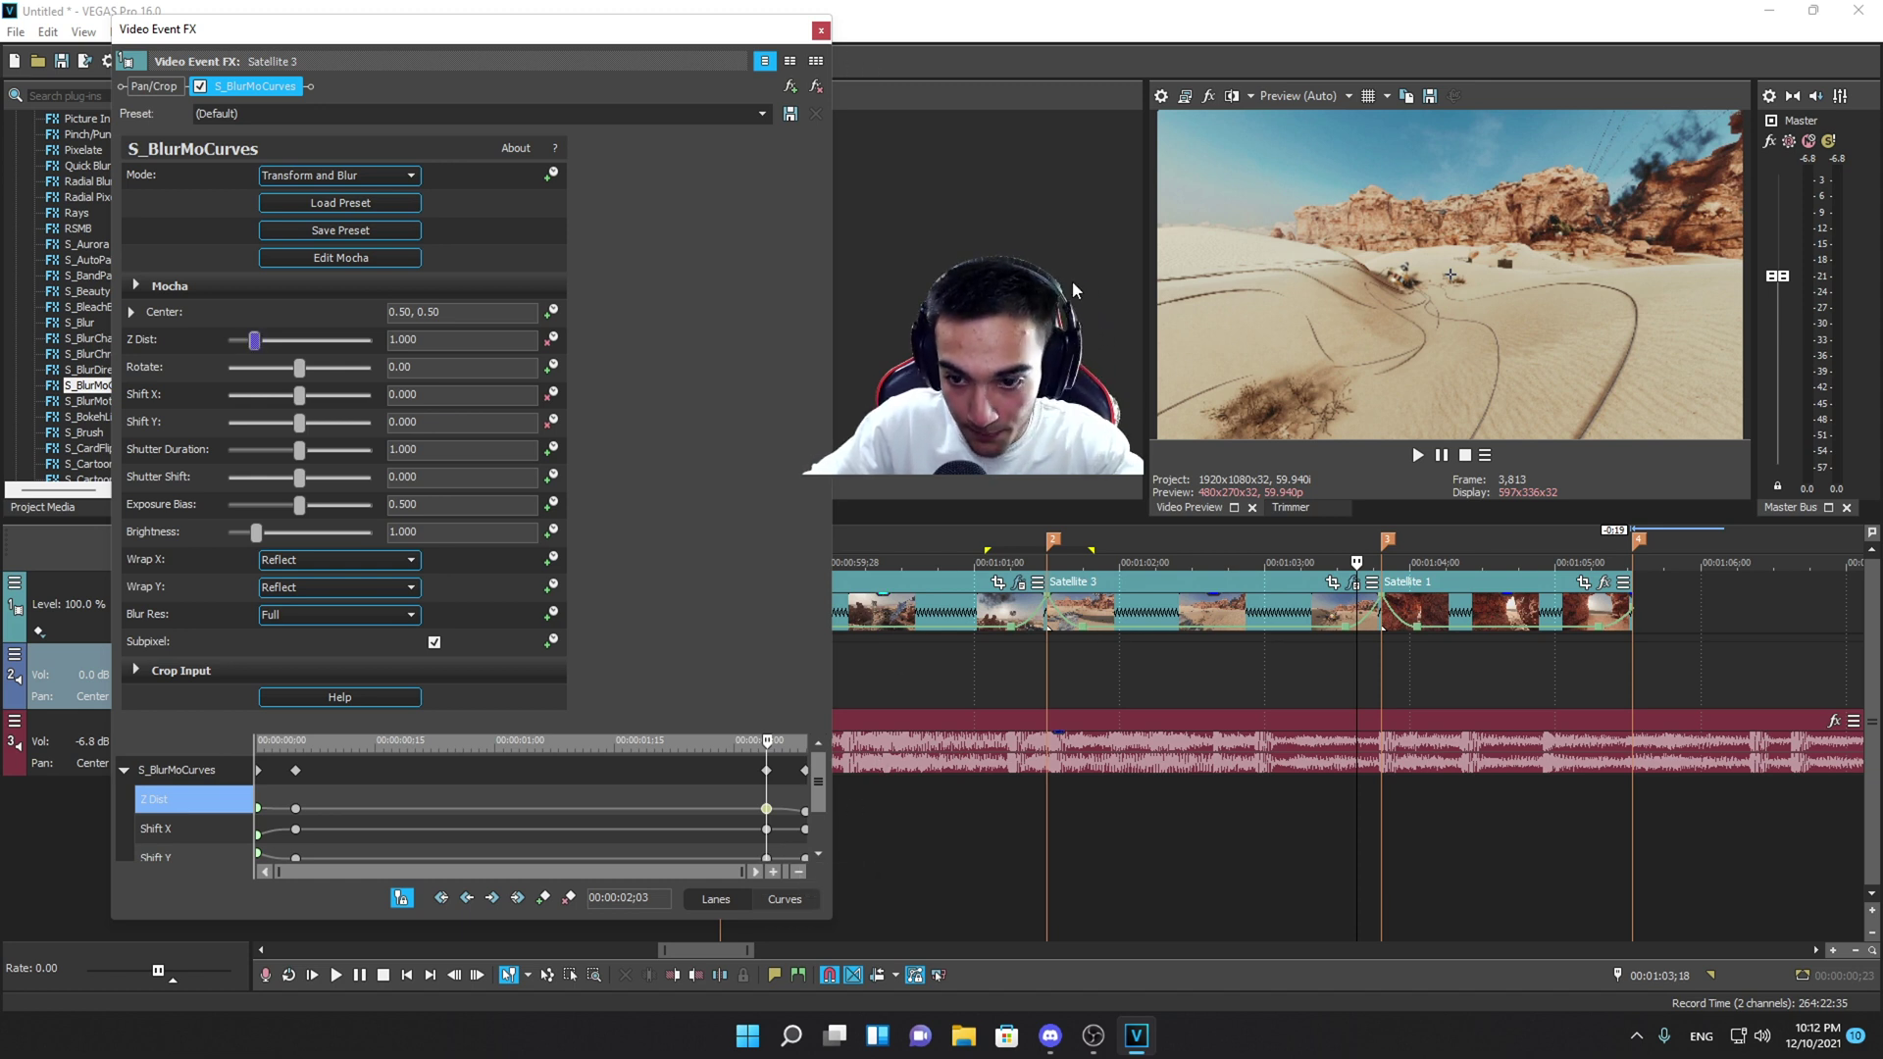
click(821, 32)
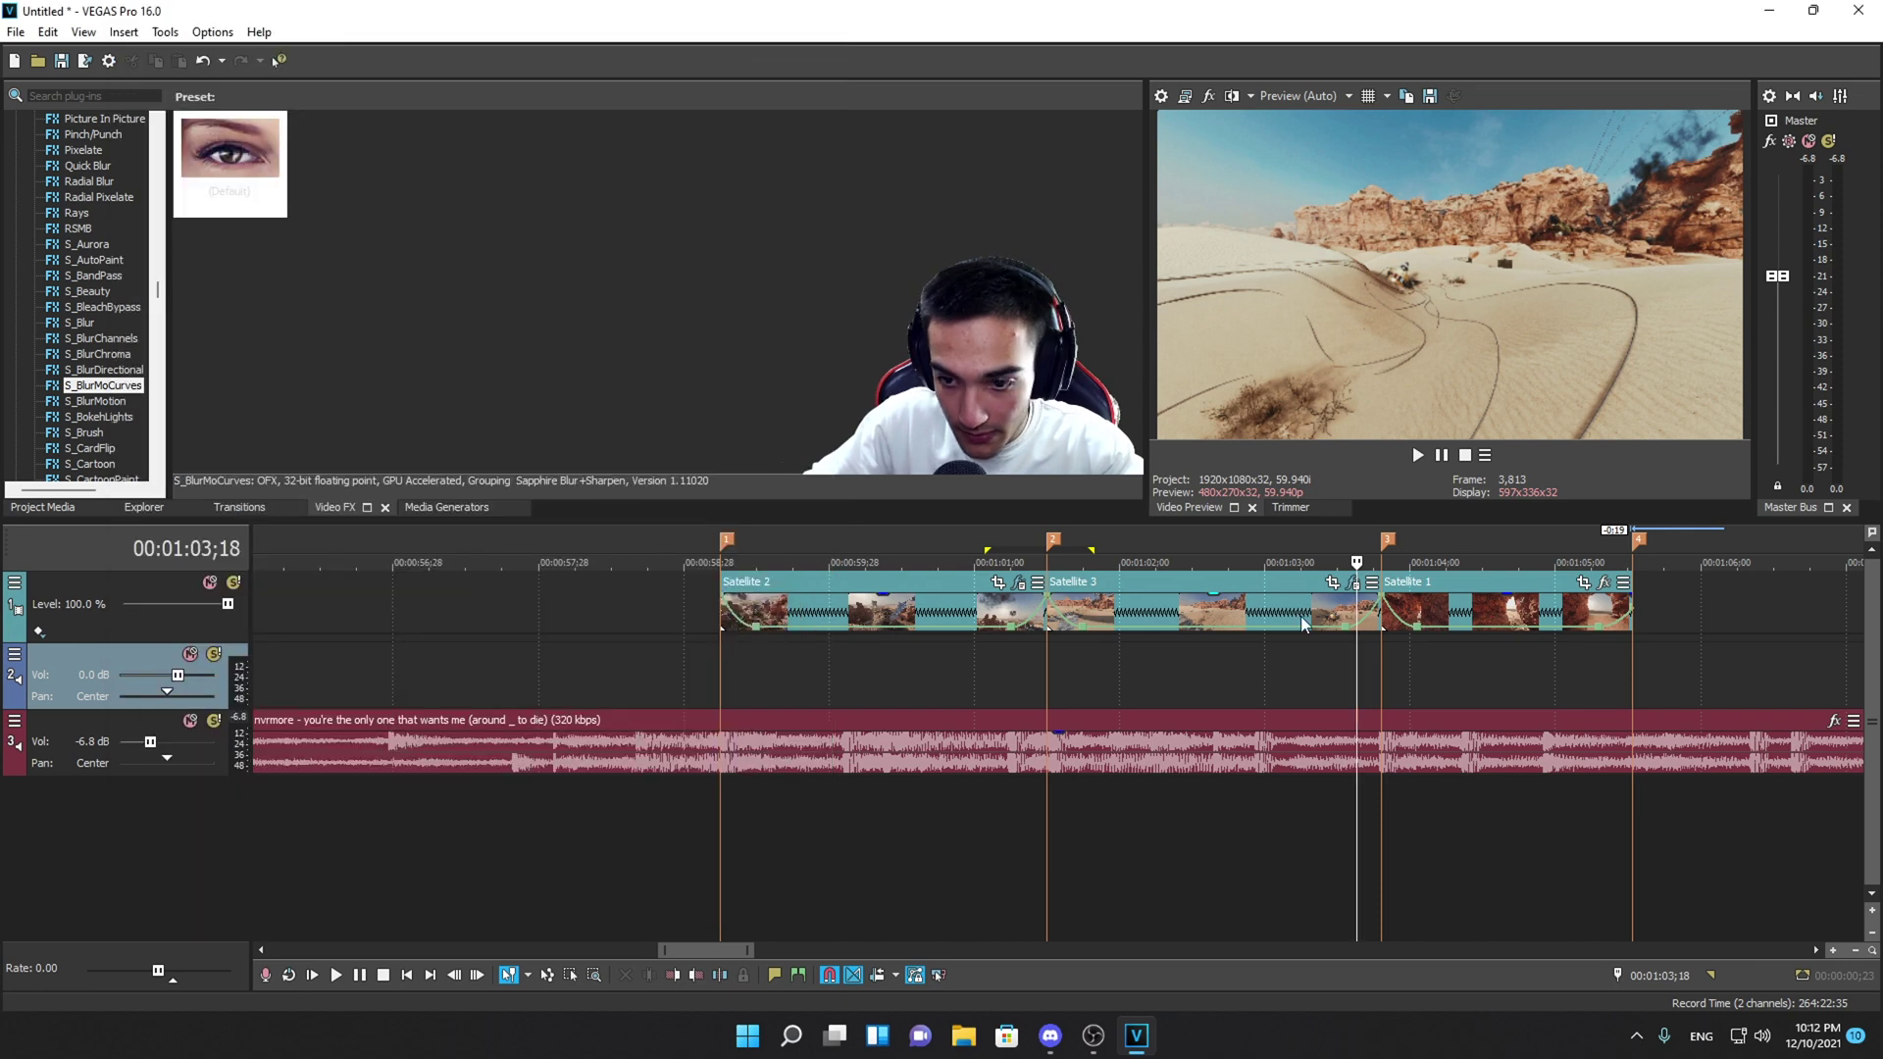
- Play the end of Satellite 3 and step frame by frame across the cut into Satellite 1 to check the blur
click(1316, 655)
key(space)
key(space)
click(1340, 656)
key(Right)
key(Right)
key(Right)
key(Right)
key(Right)
key(Right)
key(Right)
key(Right)
key(Right)
key(Right)
key(Right)
key(Right)
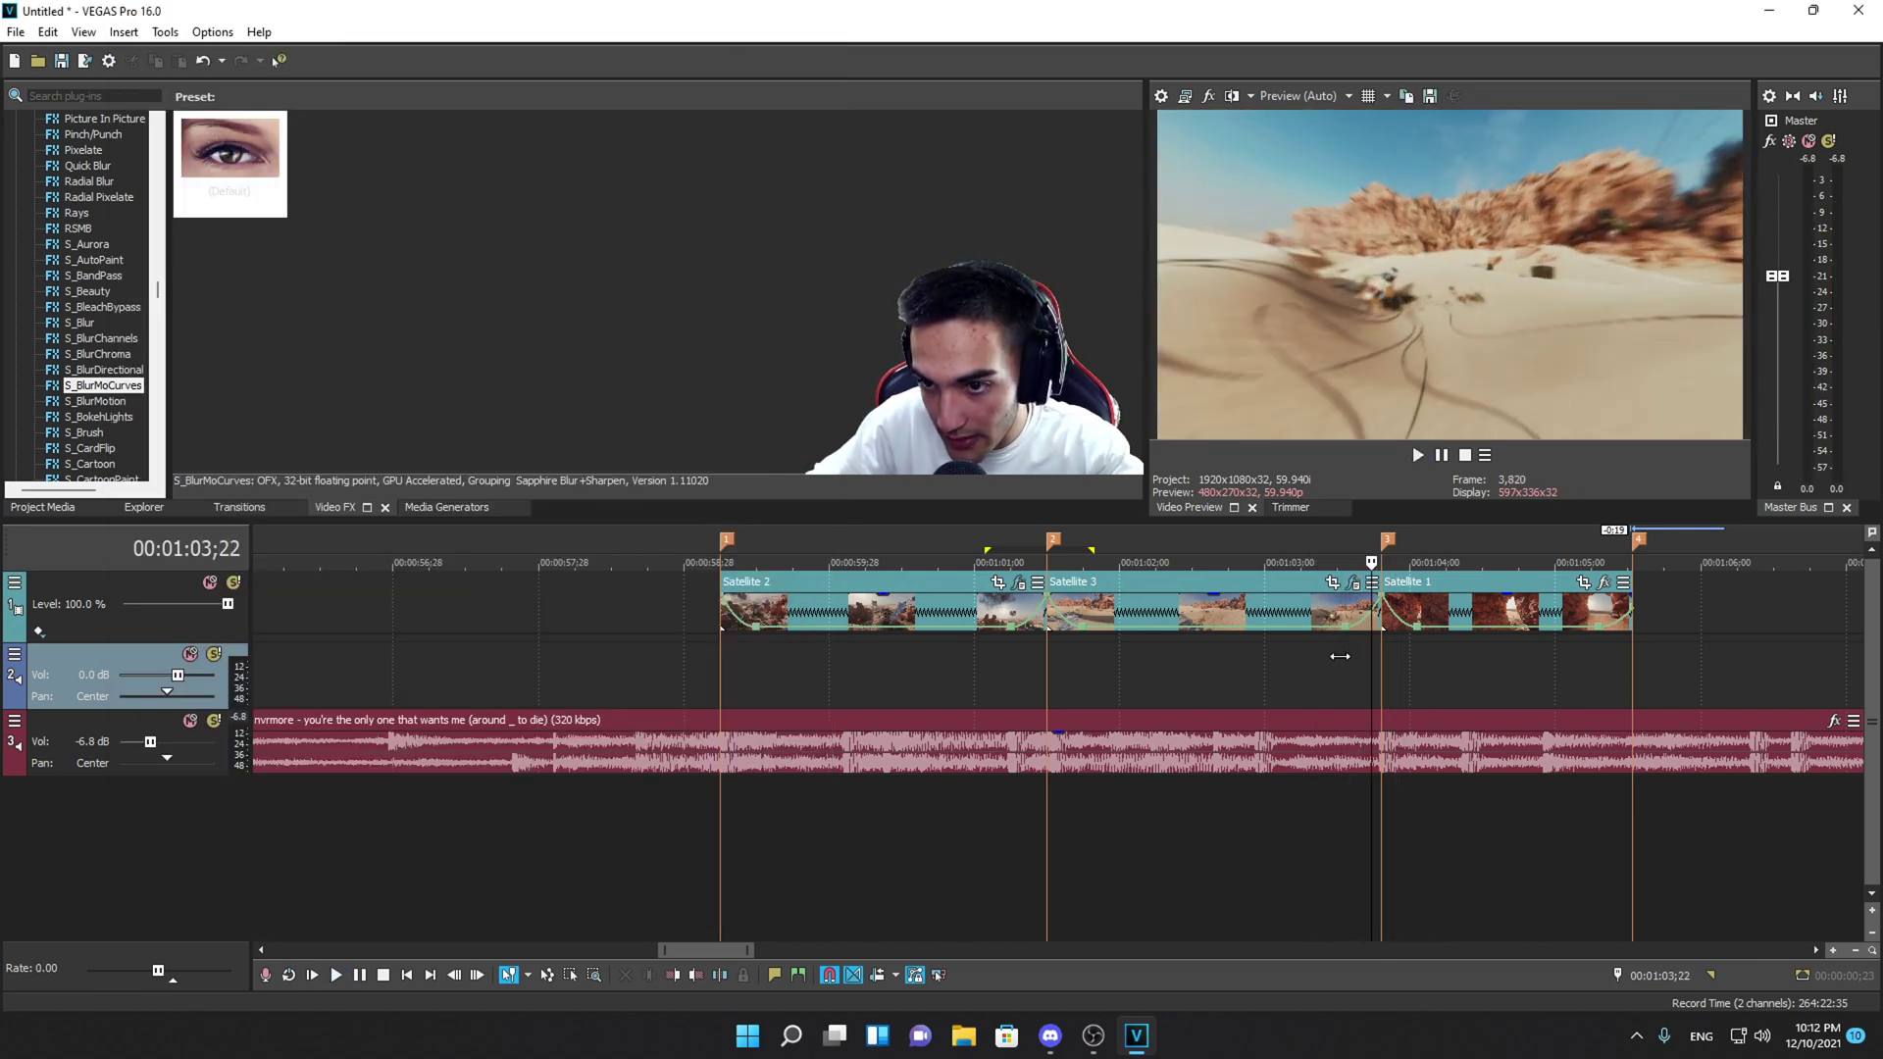
key(Right)
key(Right)
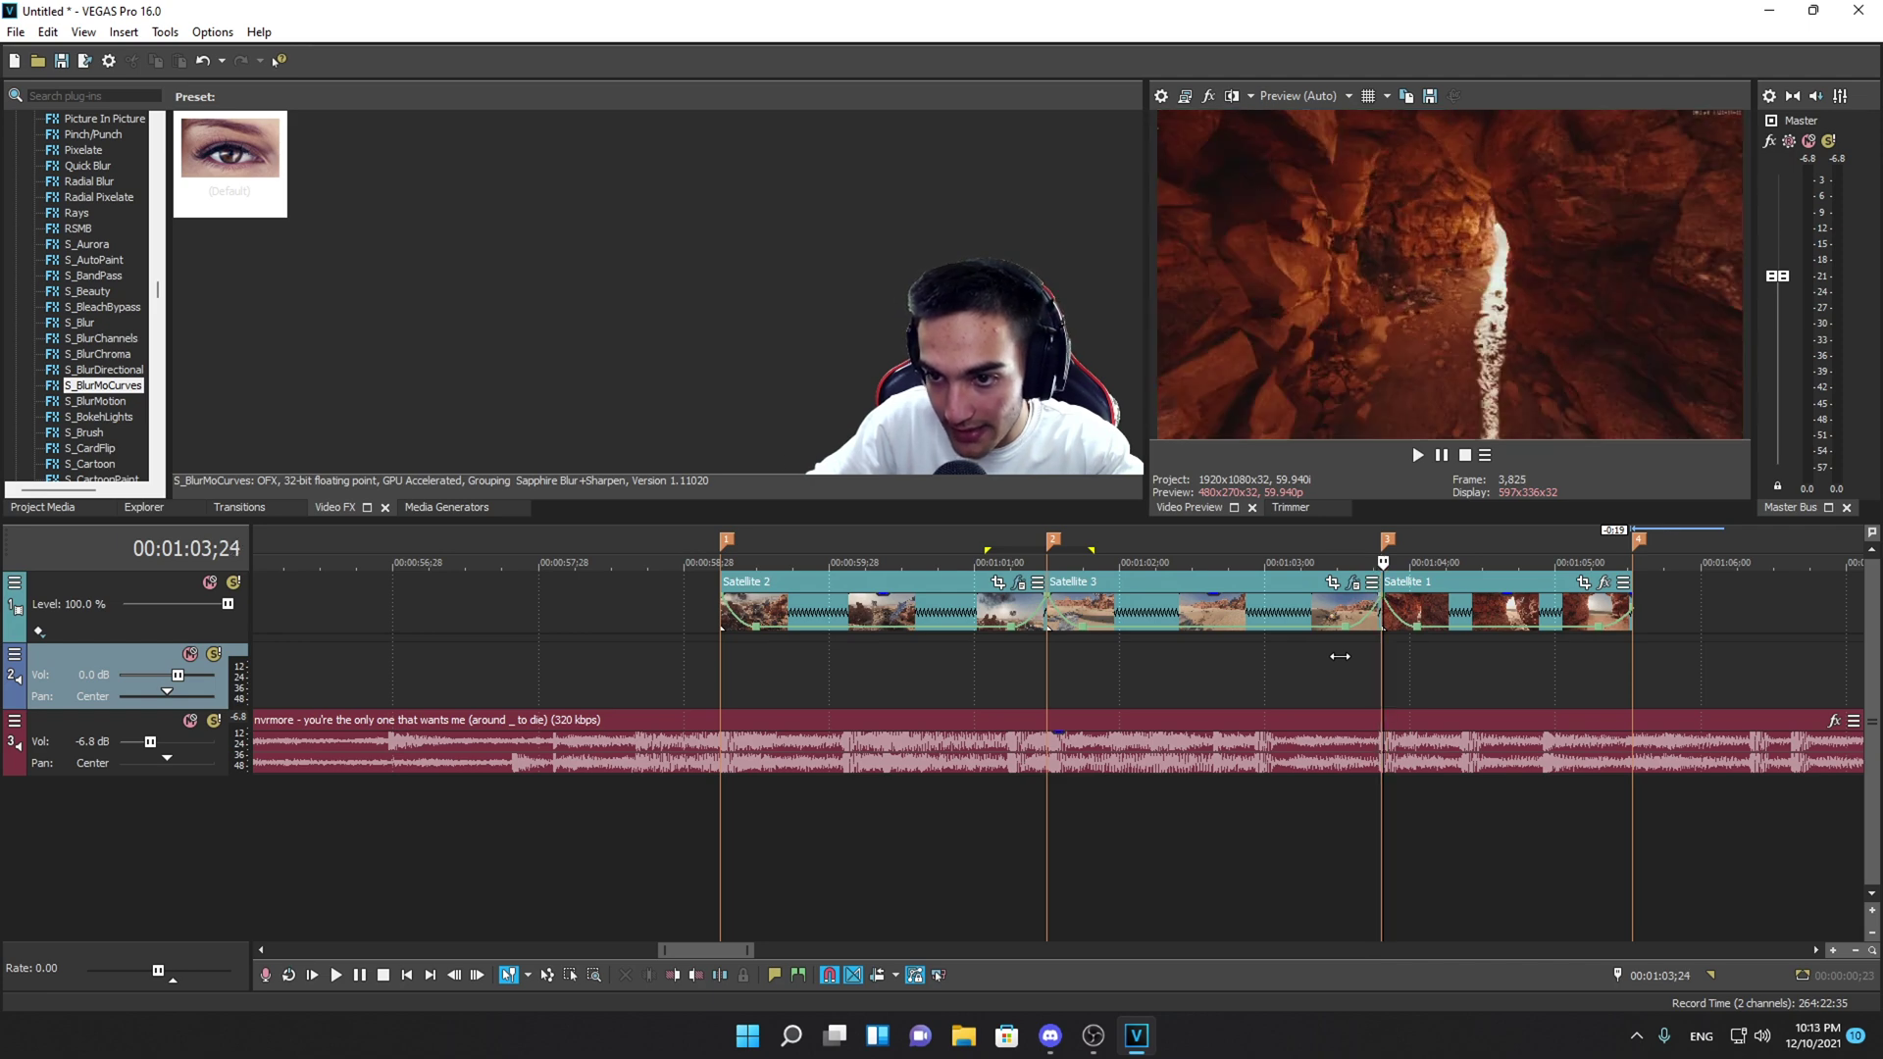
key(Right)
- Apply the default S_BlurMoCurves preset to Satellite 1, enable Z Dist animation, and place the effect's cursor at the clip's start
click(1381, 639)
click(1361, 646)
click(1418, 612)
drag(235, 167, 310, 215)
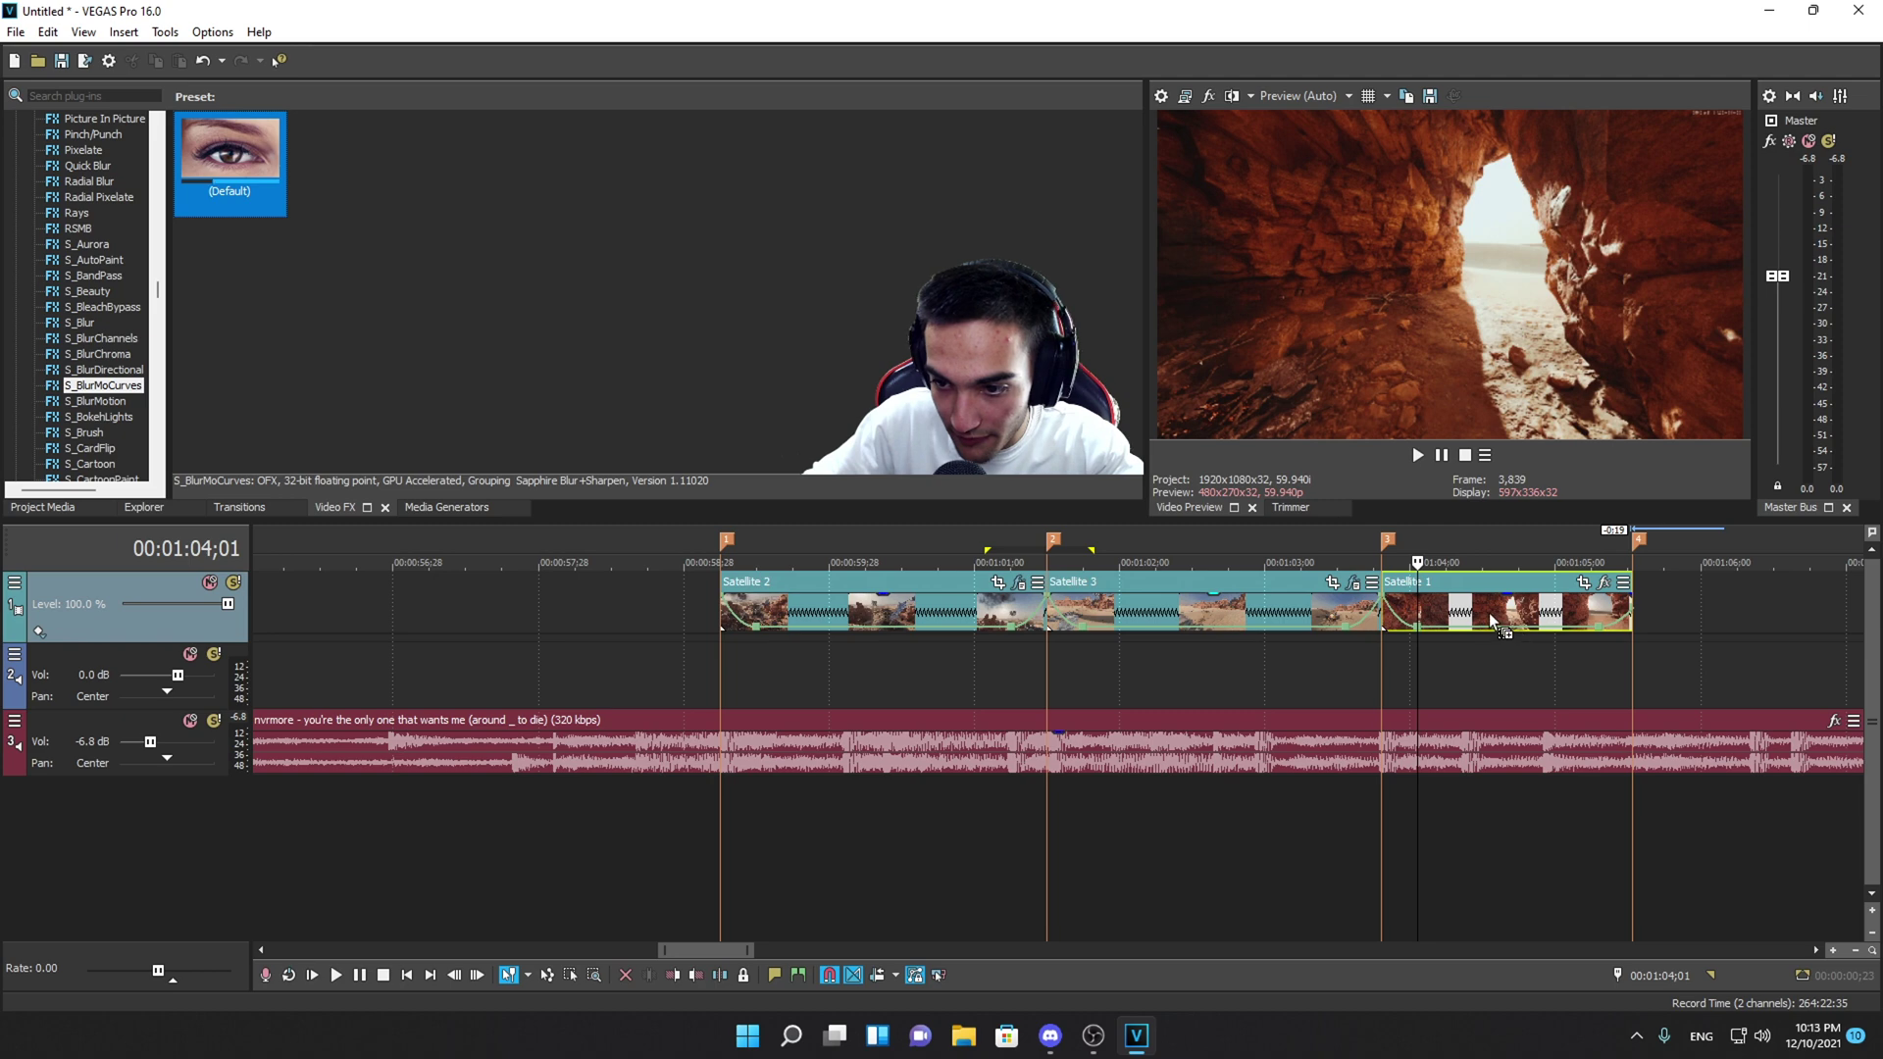
drag(1491, 614, 1489, 614)
click(320, 565)
click(320, 605)
click(318, 590)
click(308, 631)
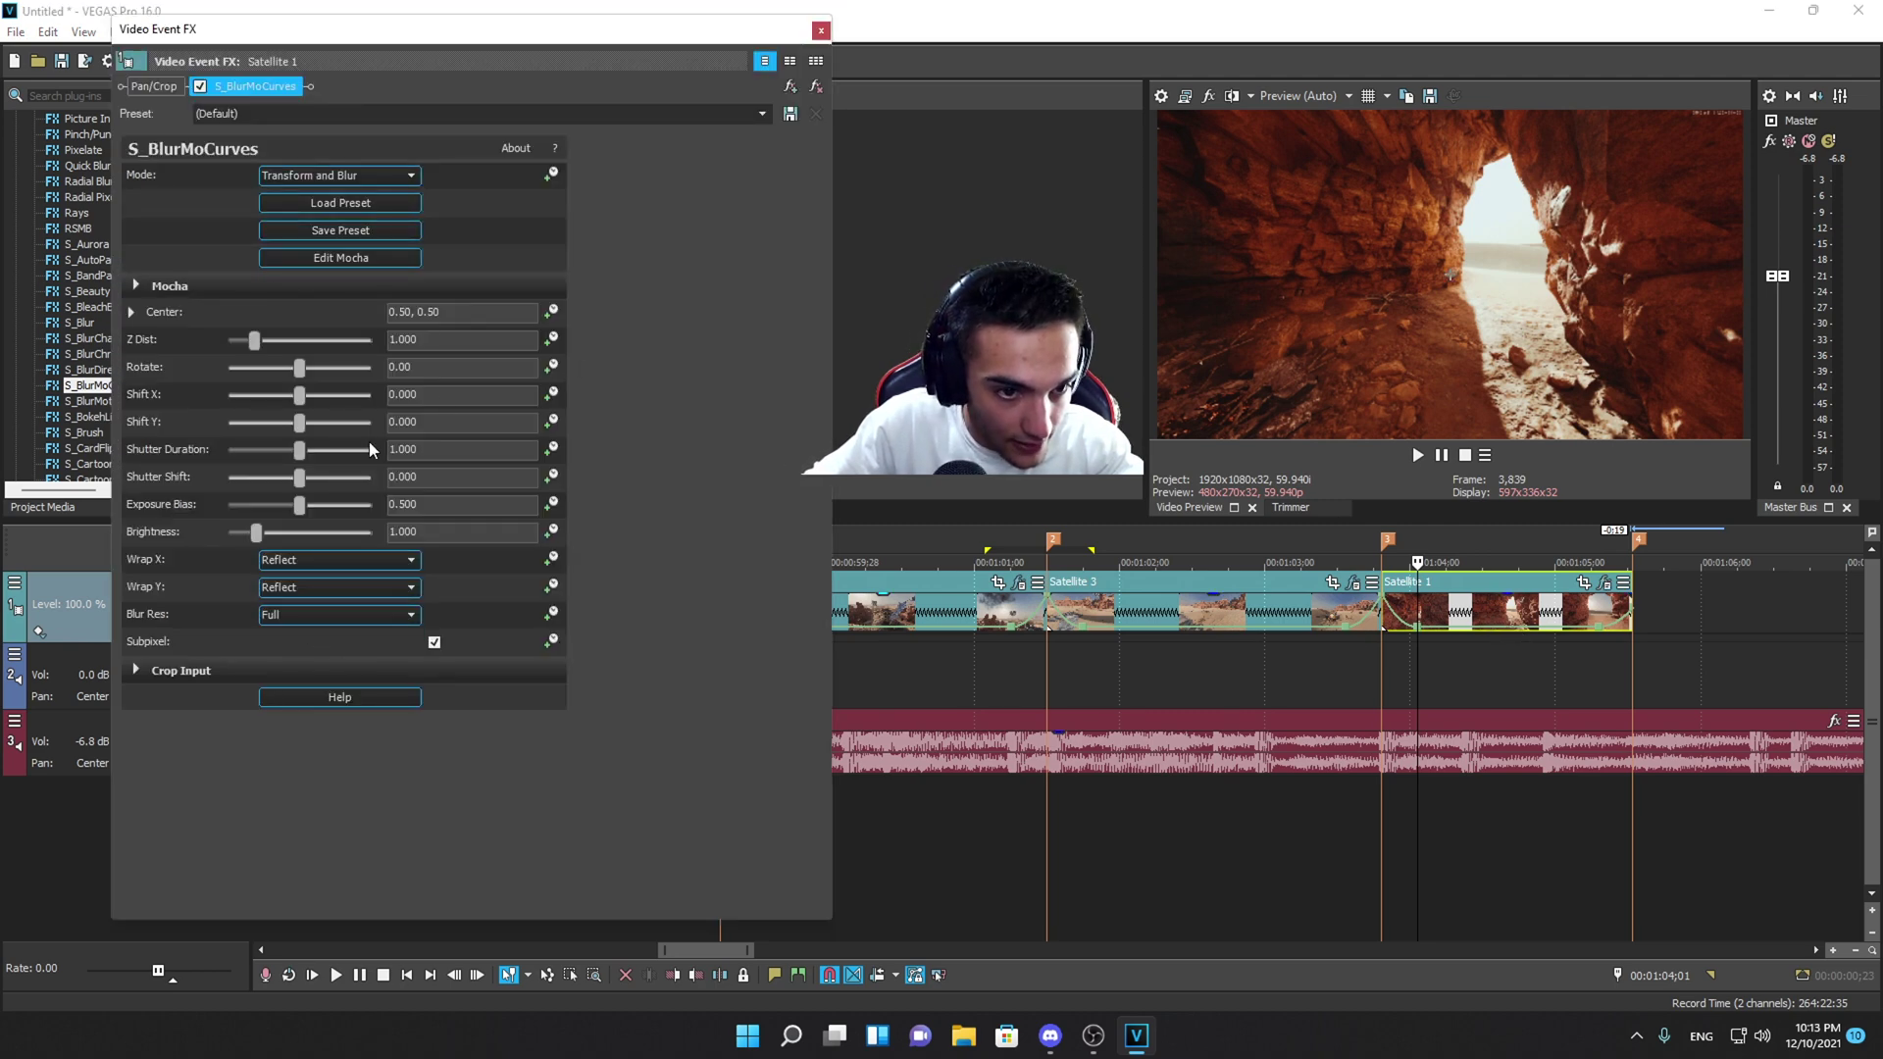
click(551, 339)
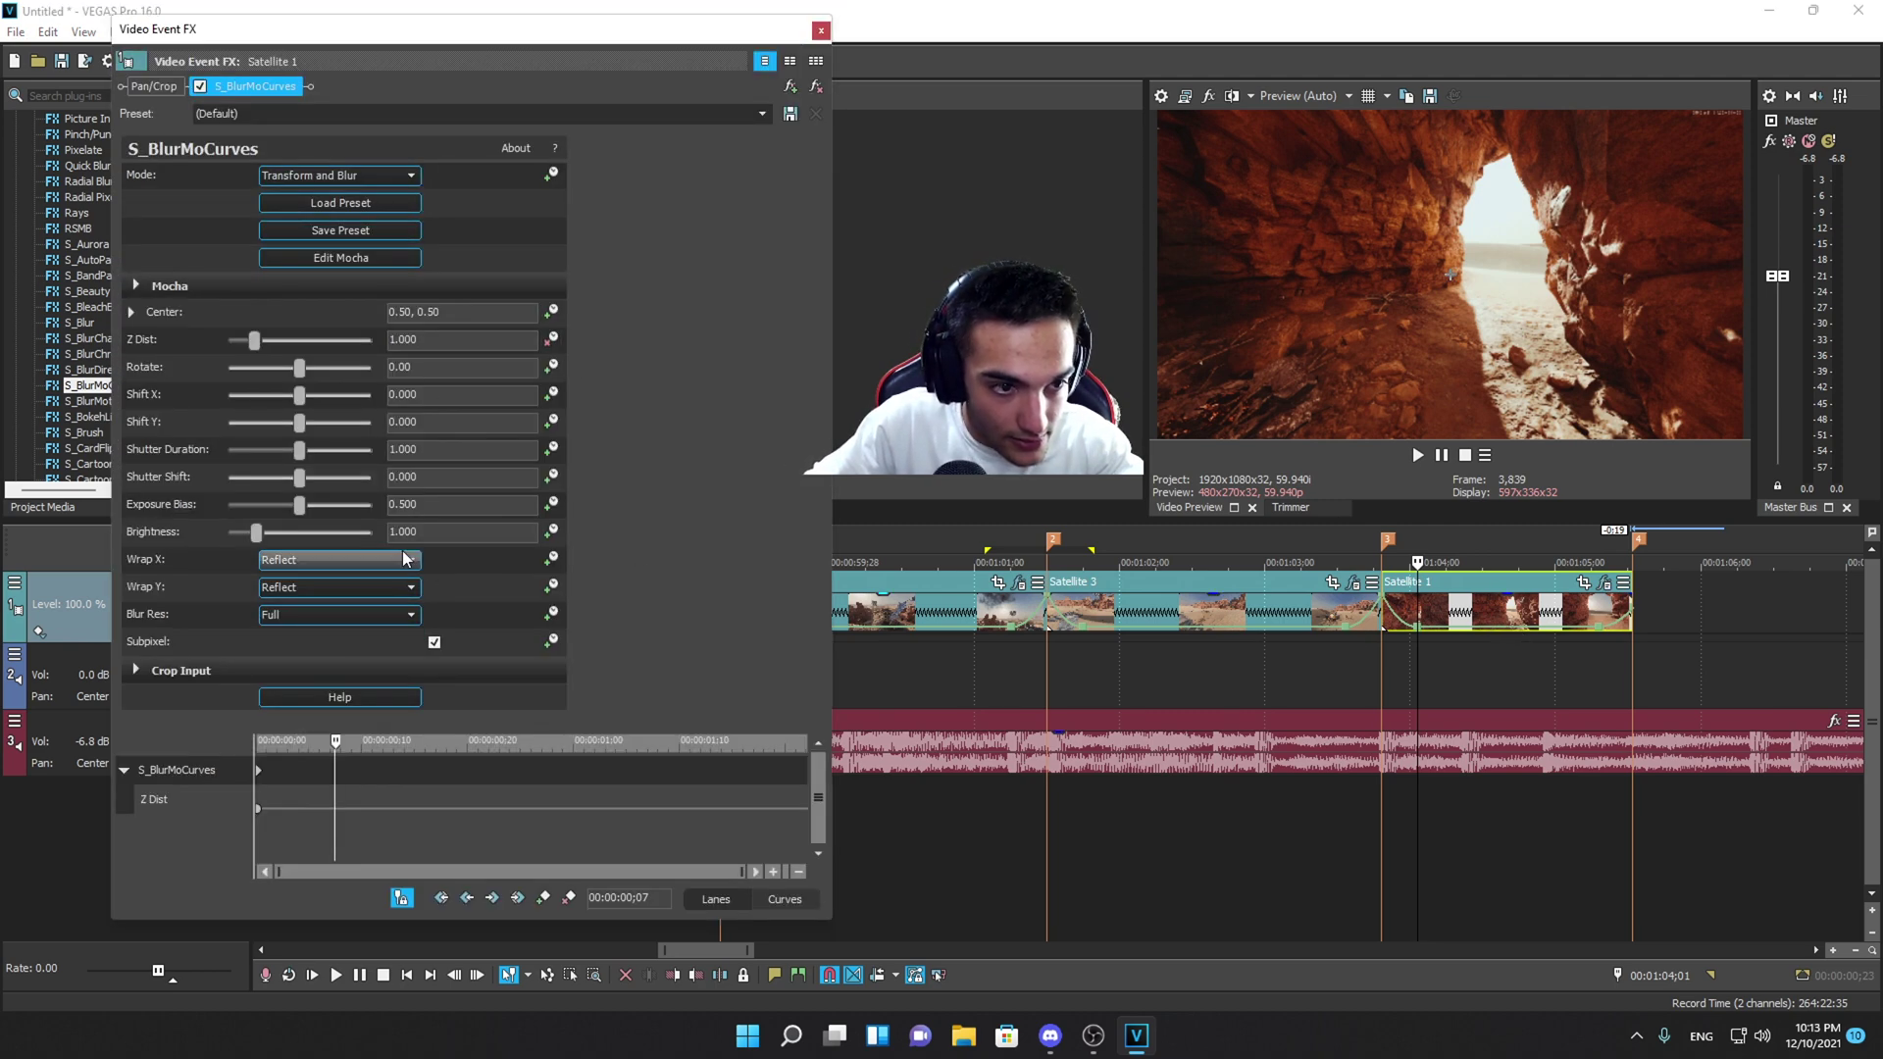
click(260, 814)
- Step frame by frame from the end of Satellite 3 into the opening frames of Satellite 1 to examine the cut
click(1362, 633)
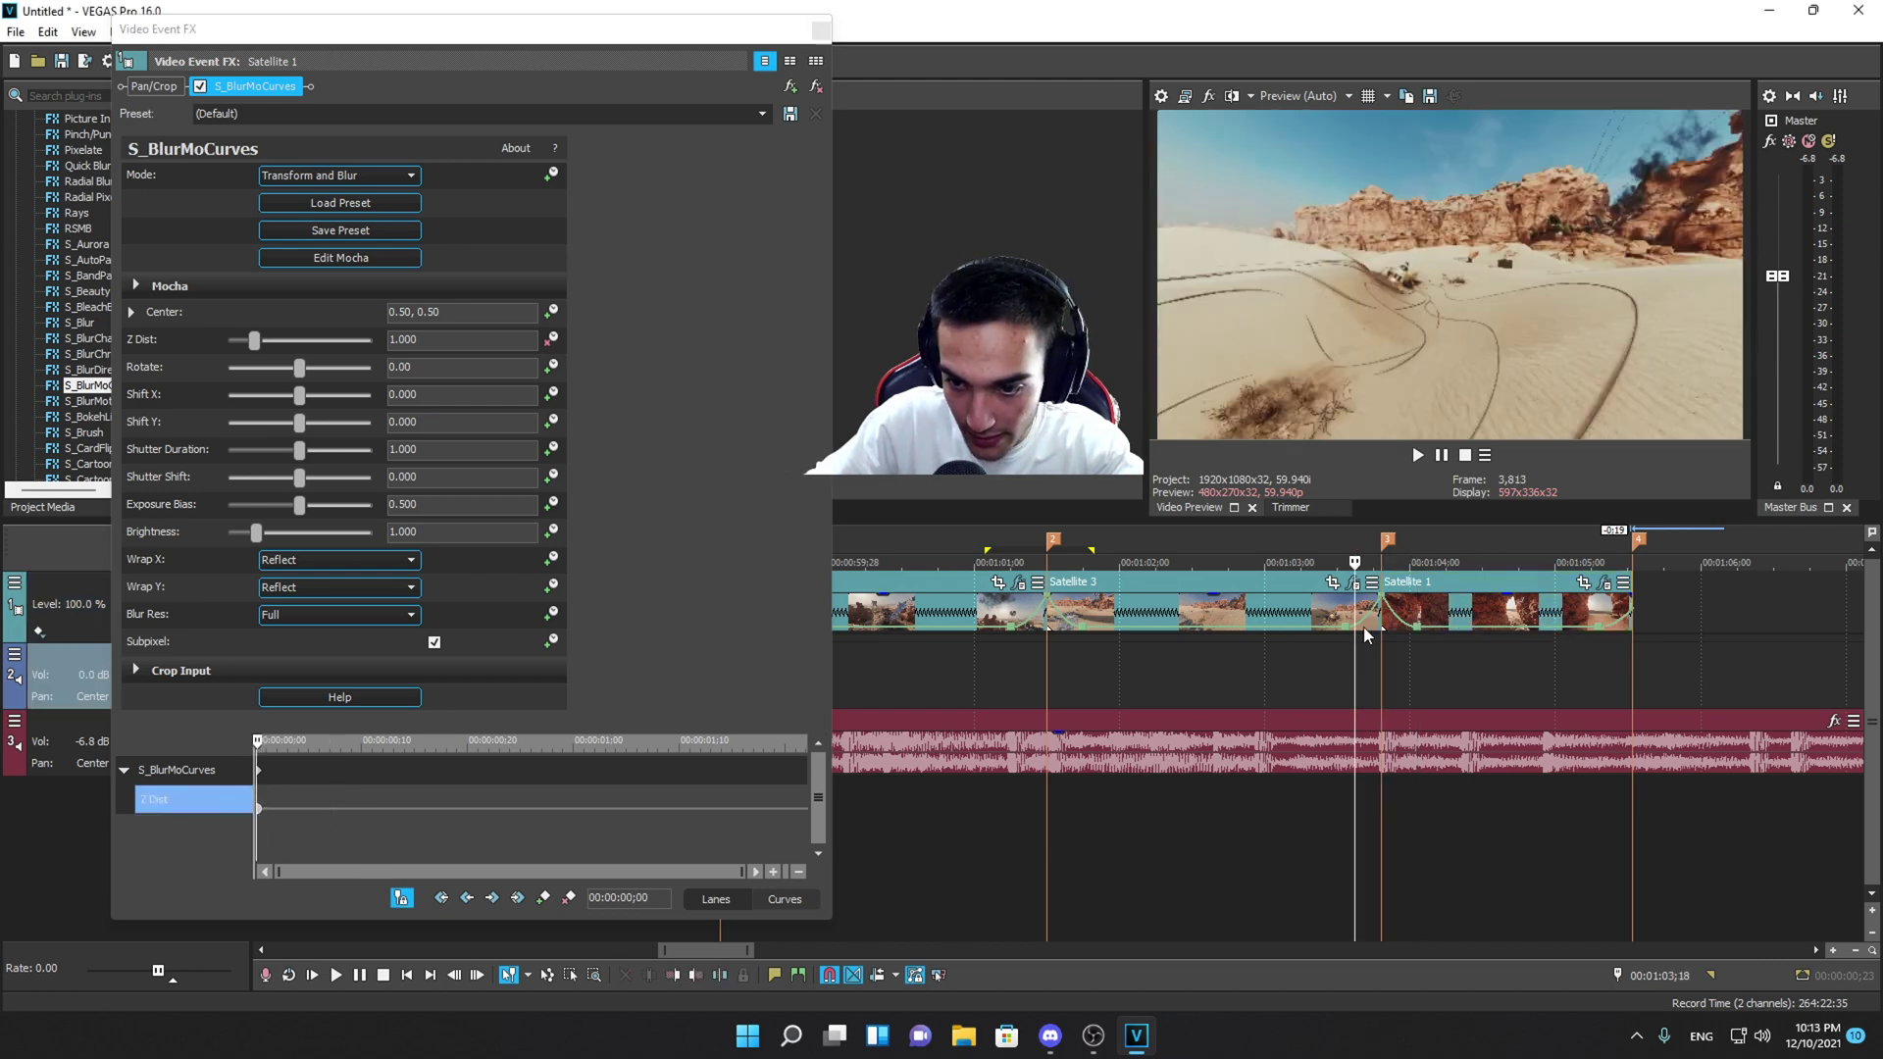
key(Left)
key(Right)
key(Right)
key(Right)
key(Right)
key(Right)
key(Right)
key(Right)
key(Right)
key(Right)
key(Right)
key(Right)
key(Right)
key(Right)
key(Right)
key(Right)
key(Right)
key(Right)
key(Right)
key(Right)
key(Right)
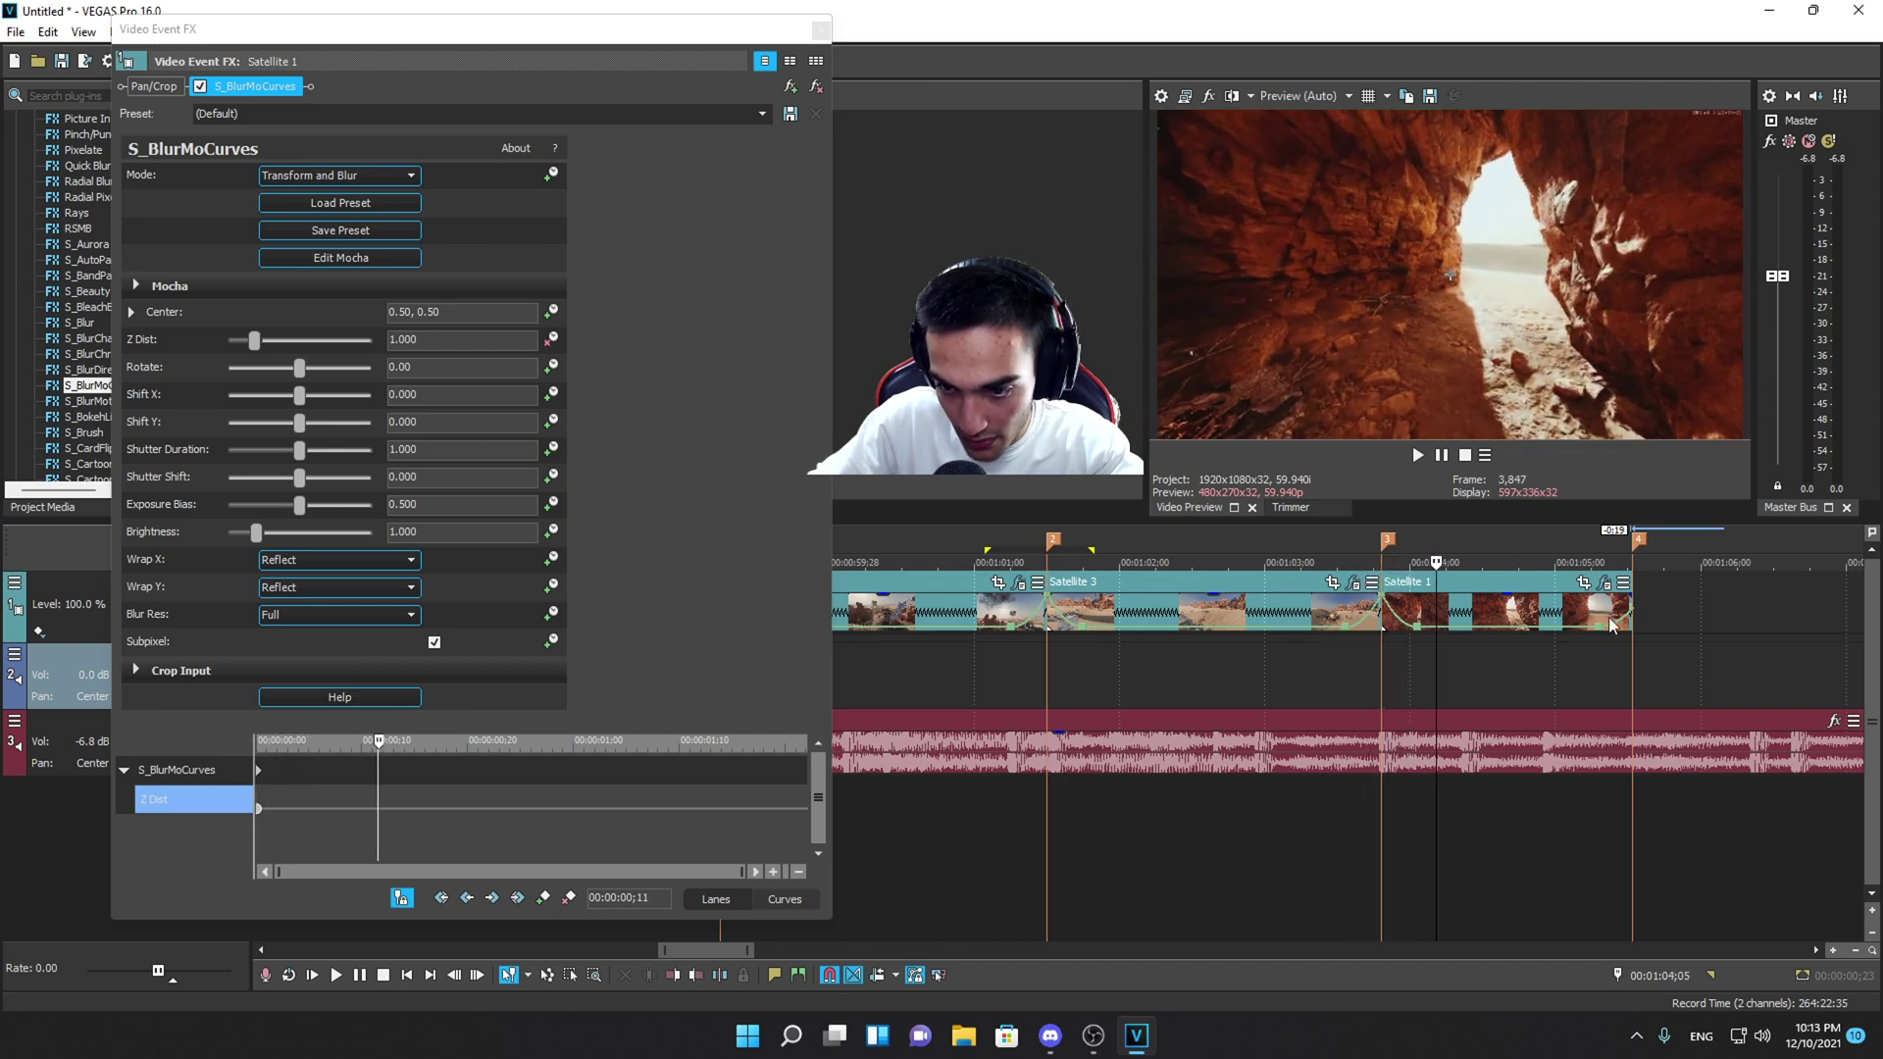
- Add an S_BlurMoCurves keyframe about five frames into Satellite 1, set Z Dist to 1.200 on its first keyframe, and close the window
click(1387, 655)
click(257, 810)
scroll(270, 813, up, 3)
key(Right)
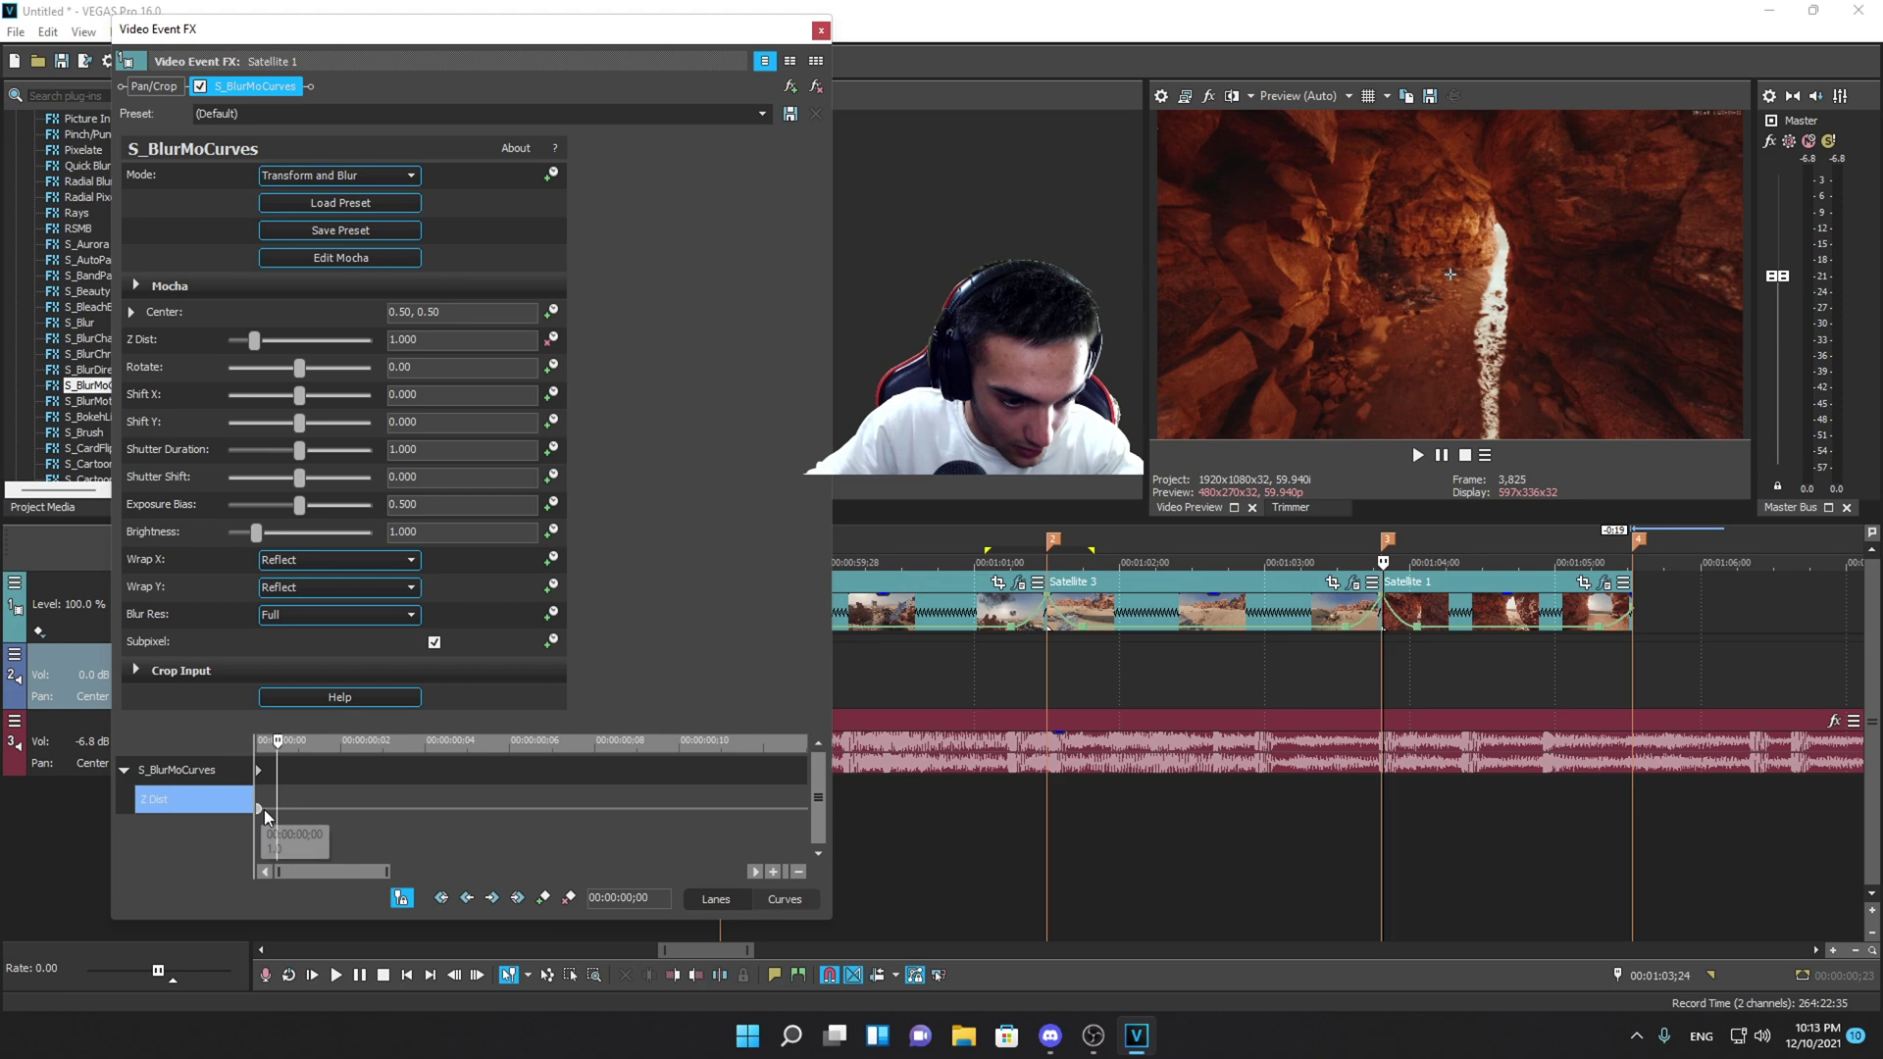
key(Right)
key(Right)
key(Right)
key(Right)
key(Right)
key(Right)
key(Right)
key(Right)
drag(259, 771, 467, 771)
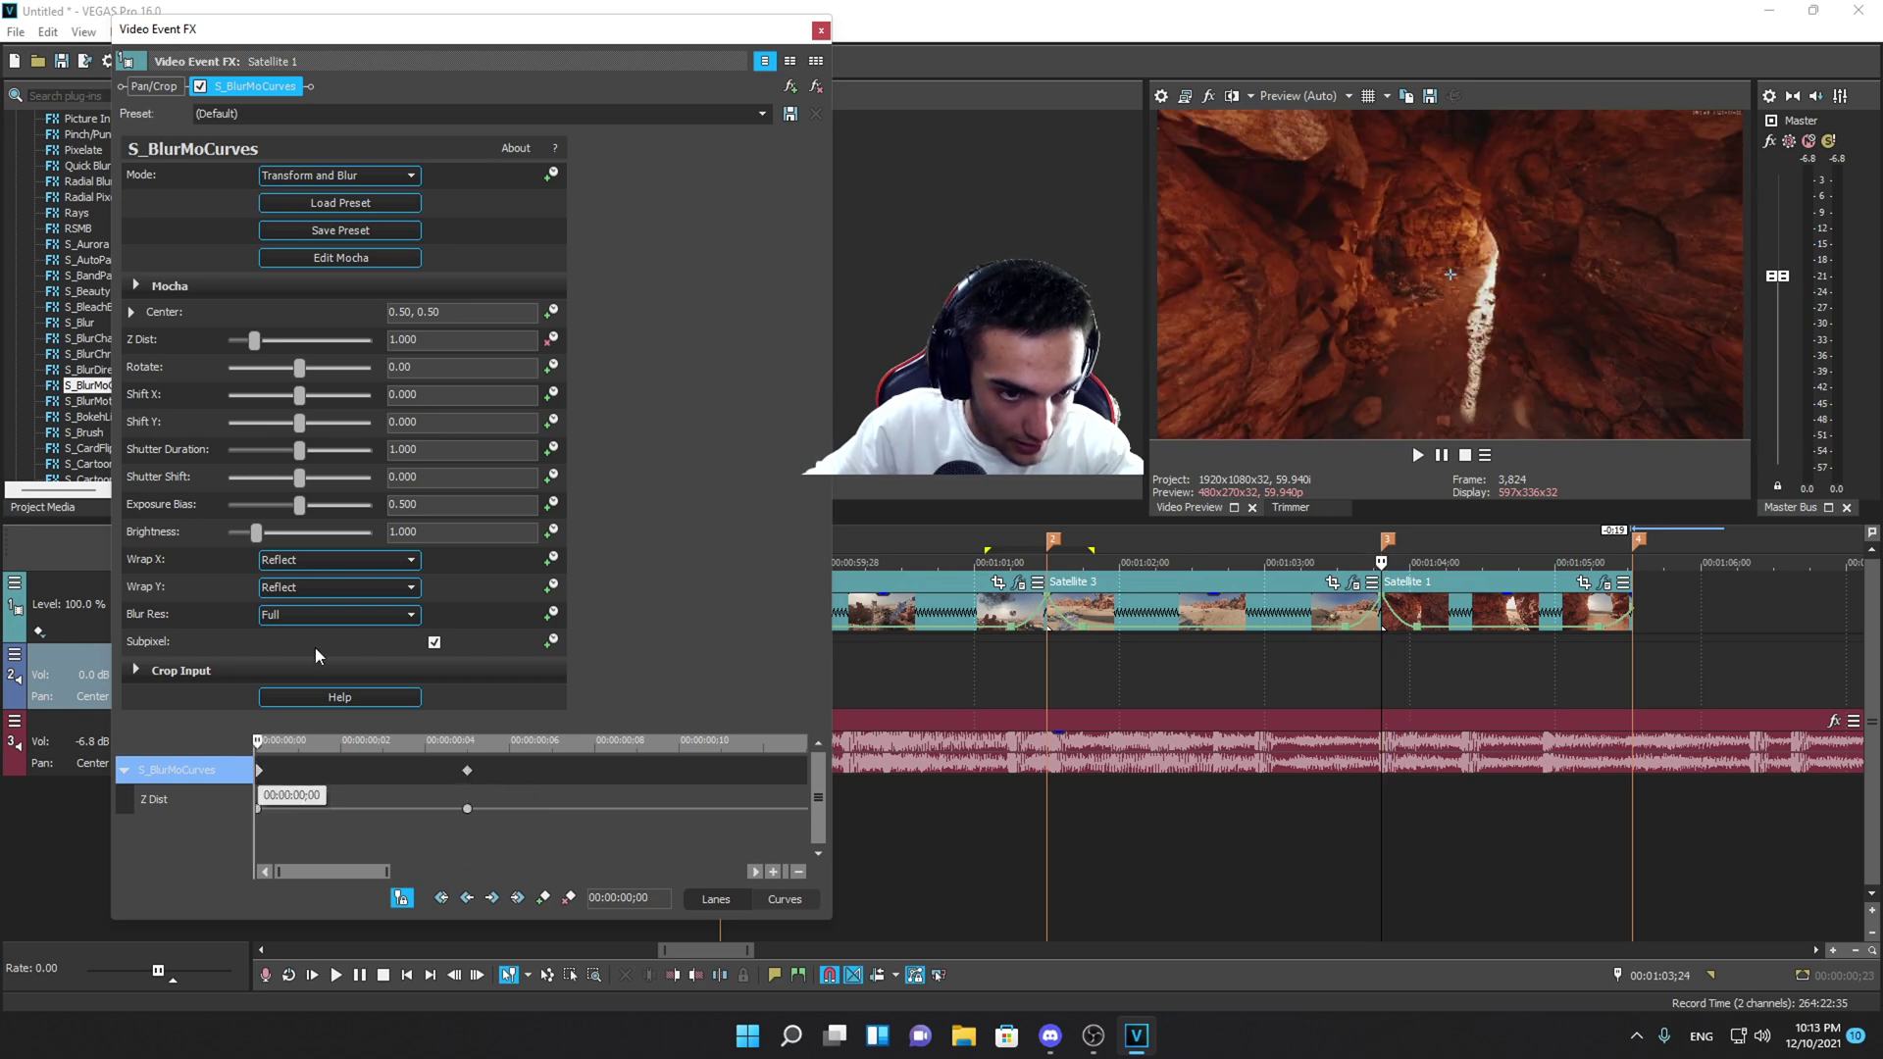
drag(257, 341, 267, 355)
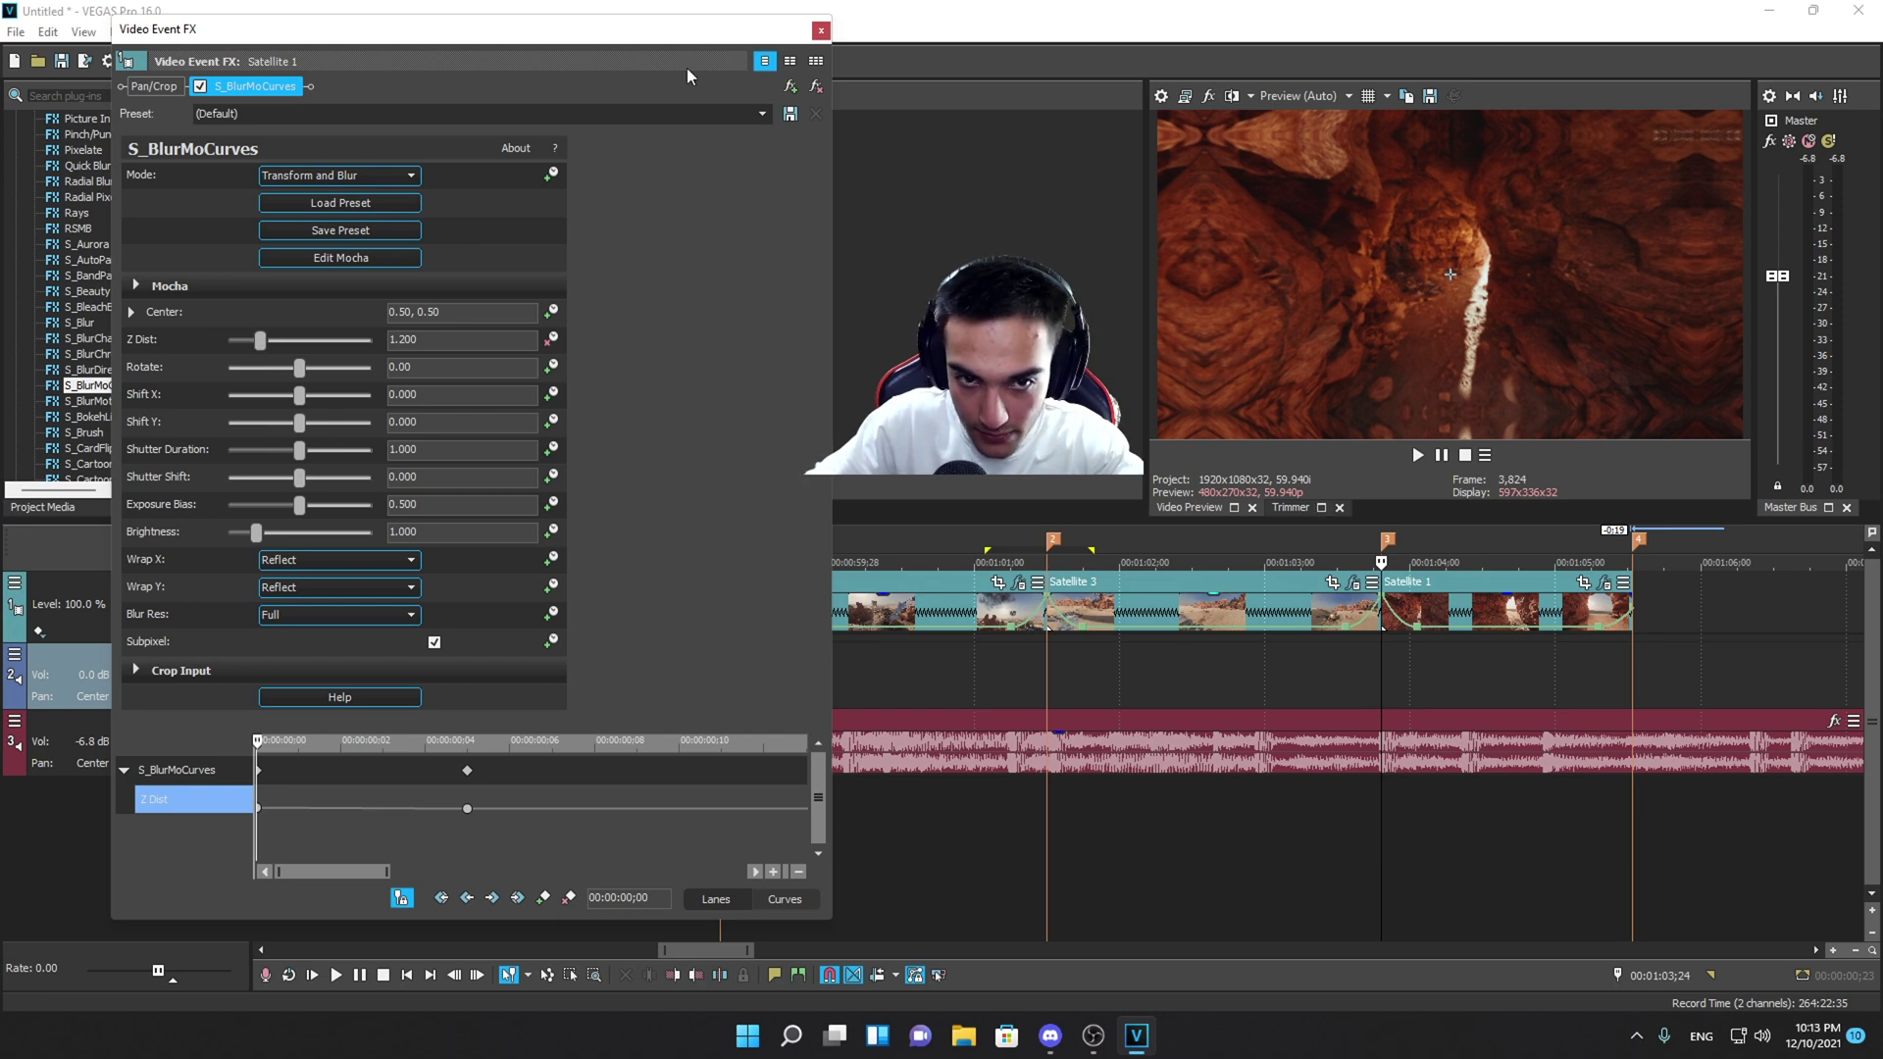
click(821, 31)
- Play the range covering Satellite 2, Satellite 3 and Satellite 1, and replay the cut into Satellite 1 to check the transitions
scroll(1057, 775, down, 2)
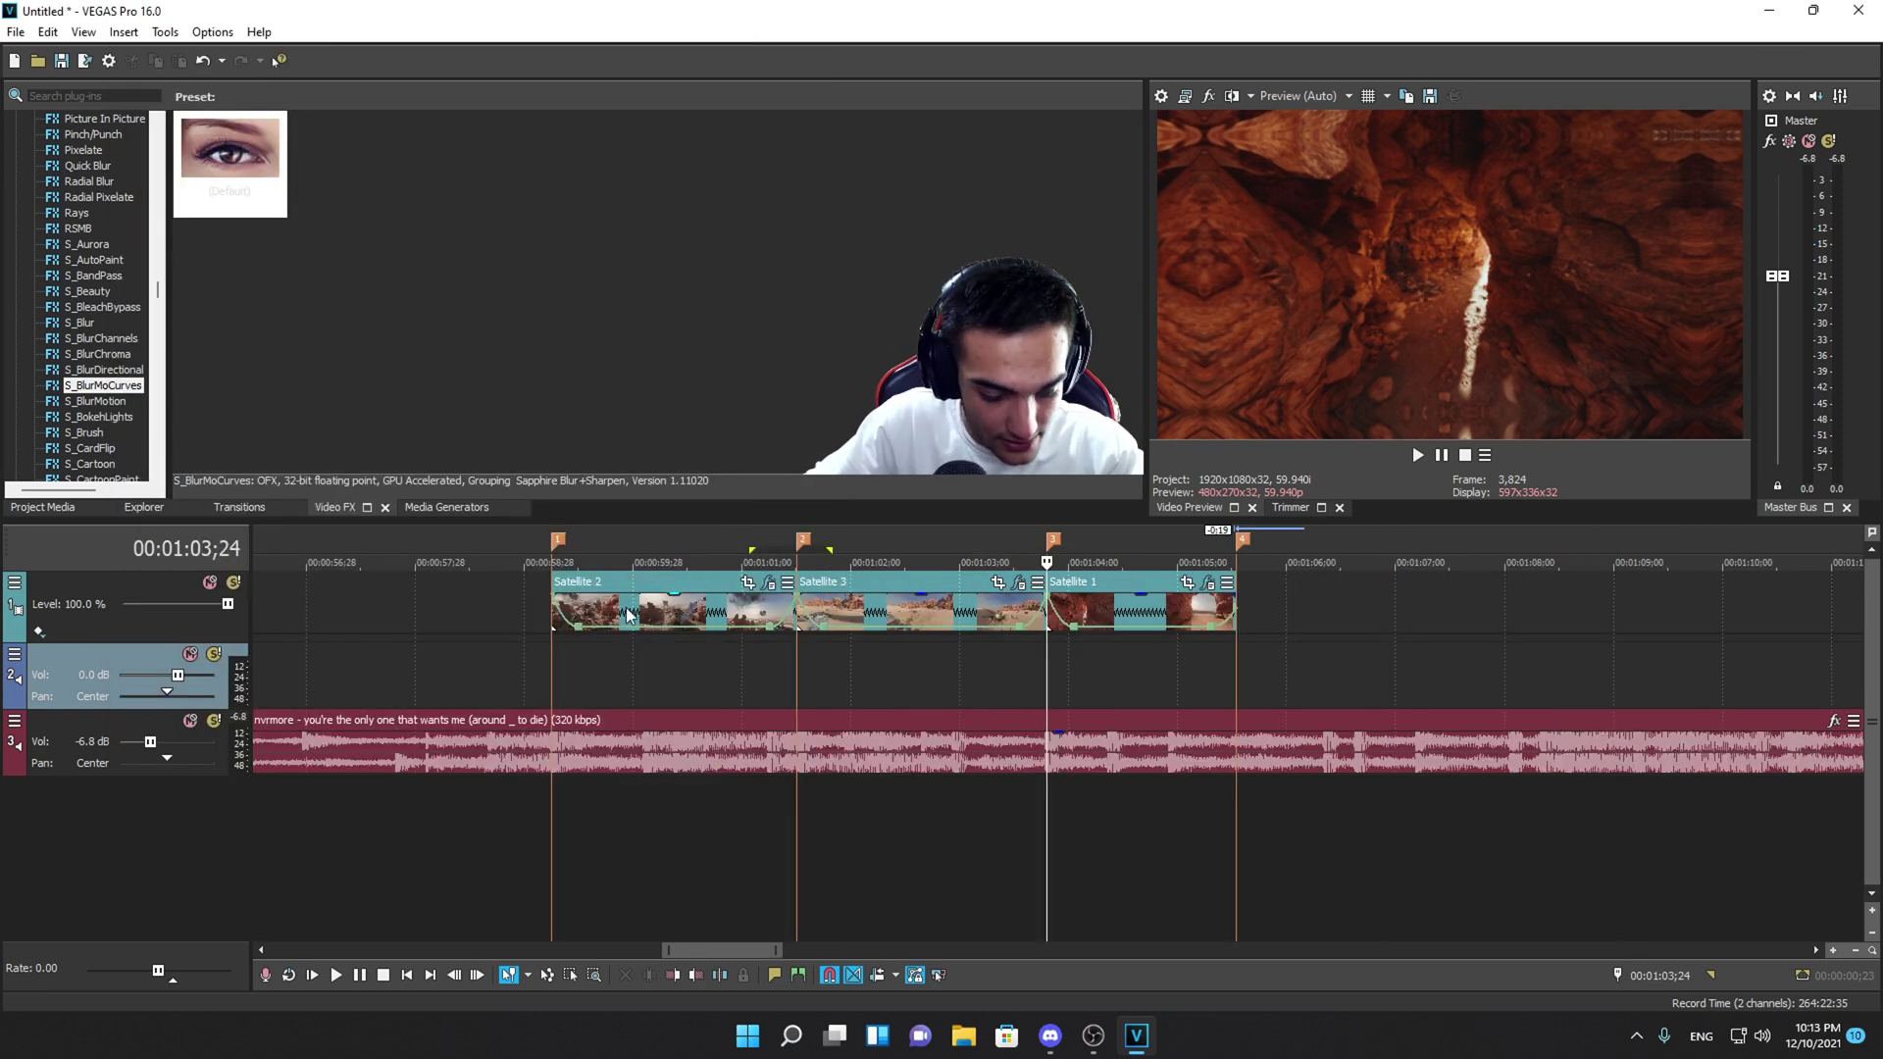
drag(537, 550, 1313, 550)
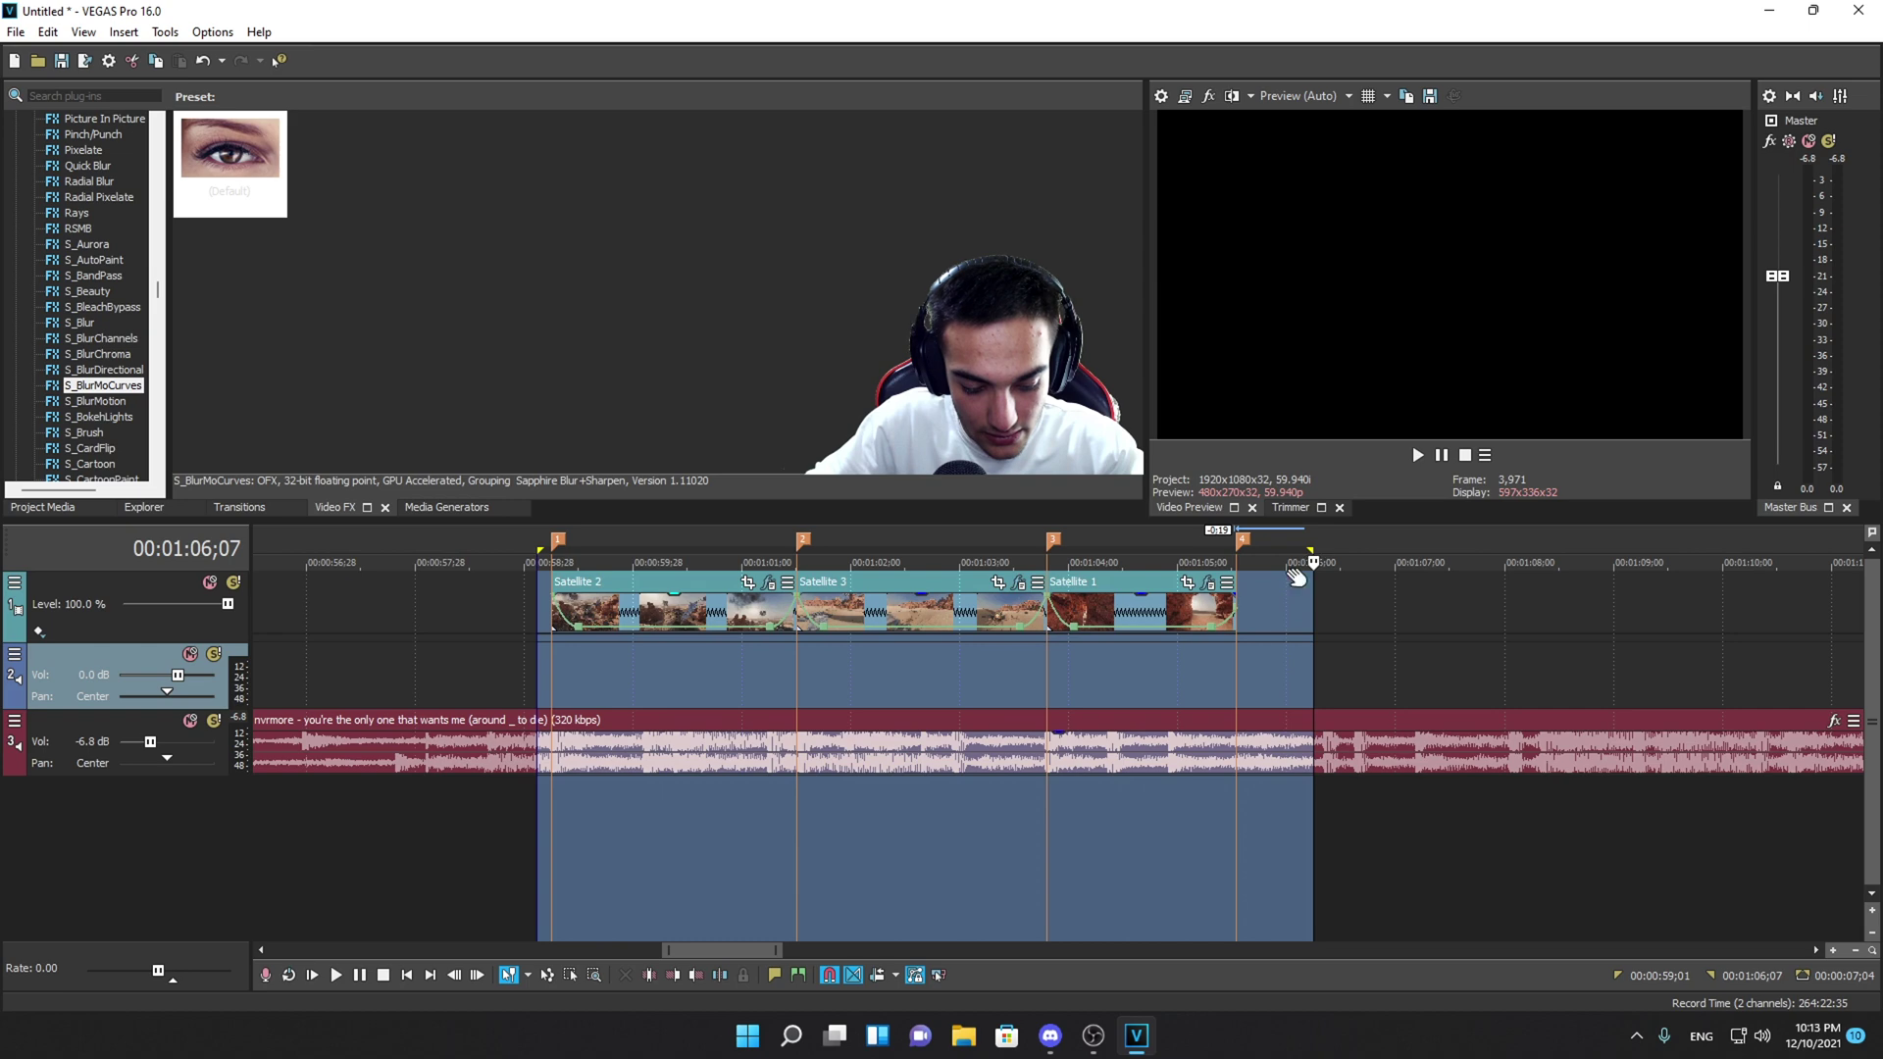
key(space)
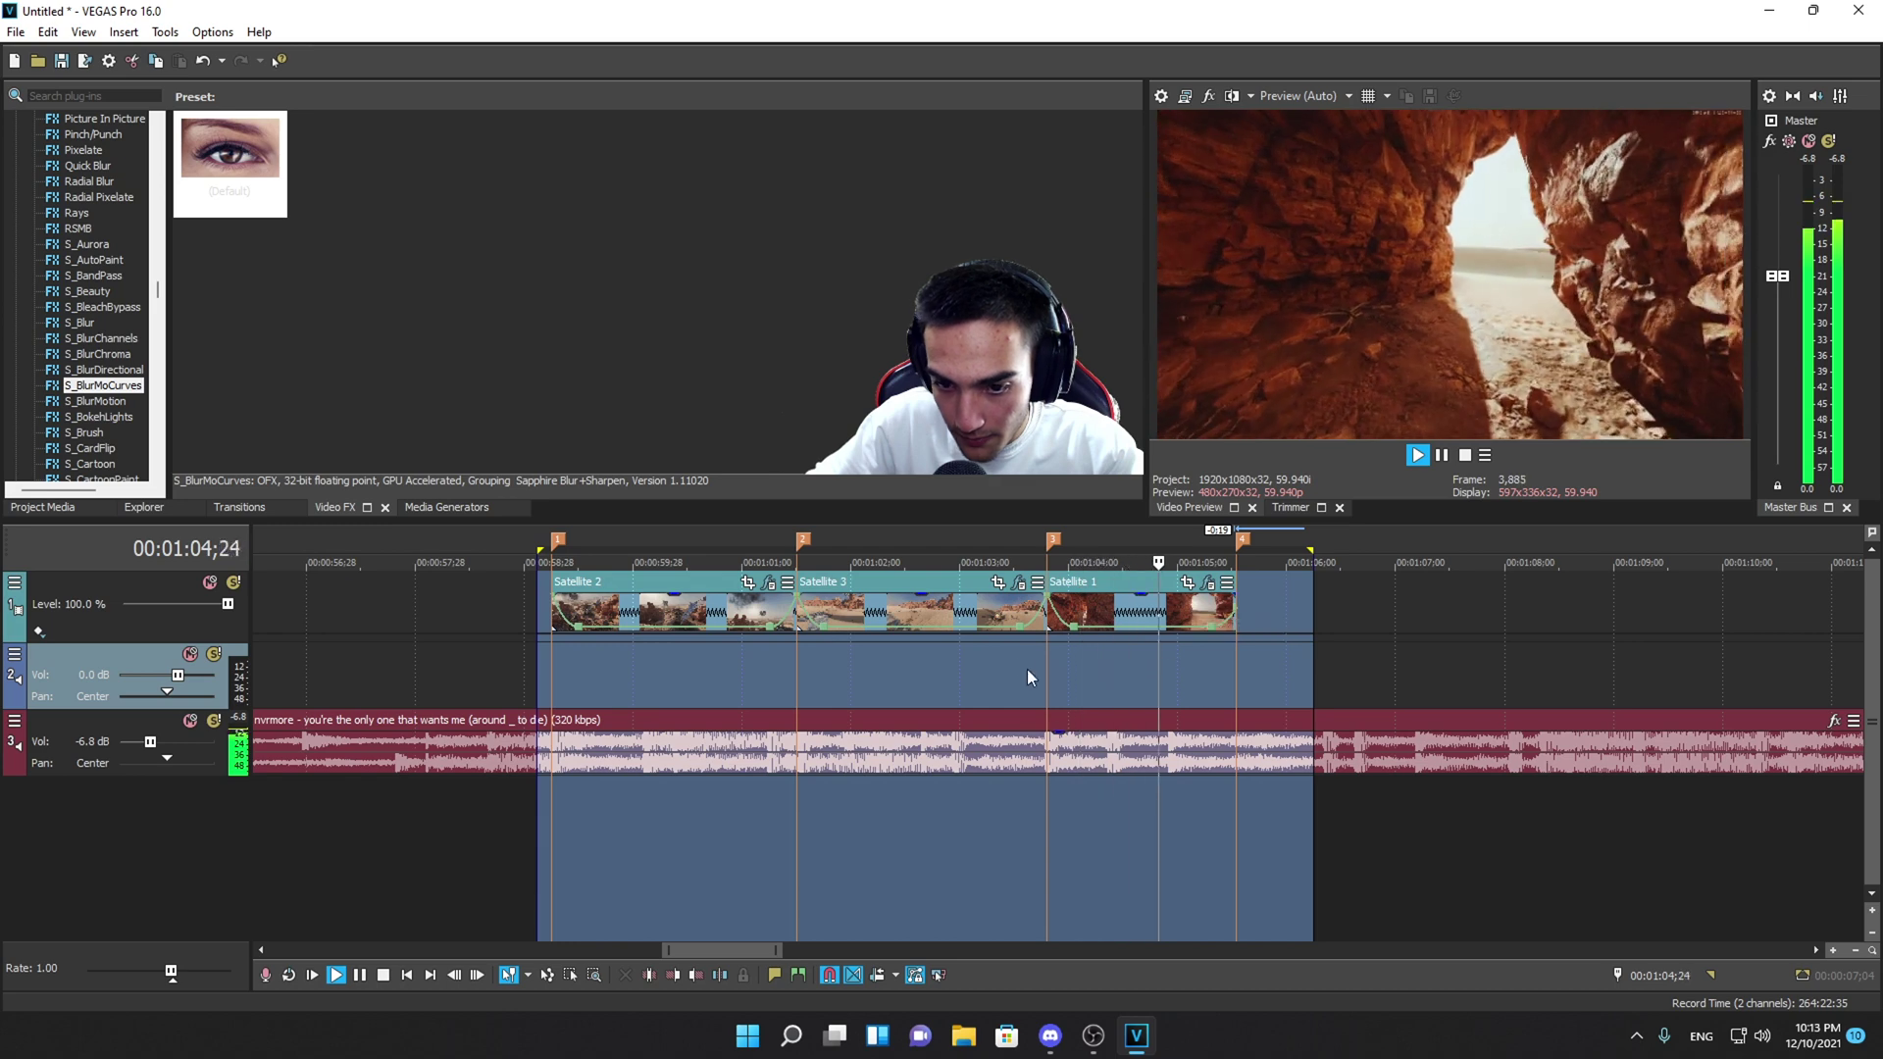
click(1020, 655)
scroll(1023, 651, up, 2)
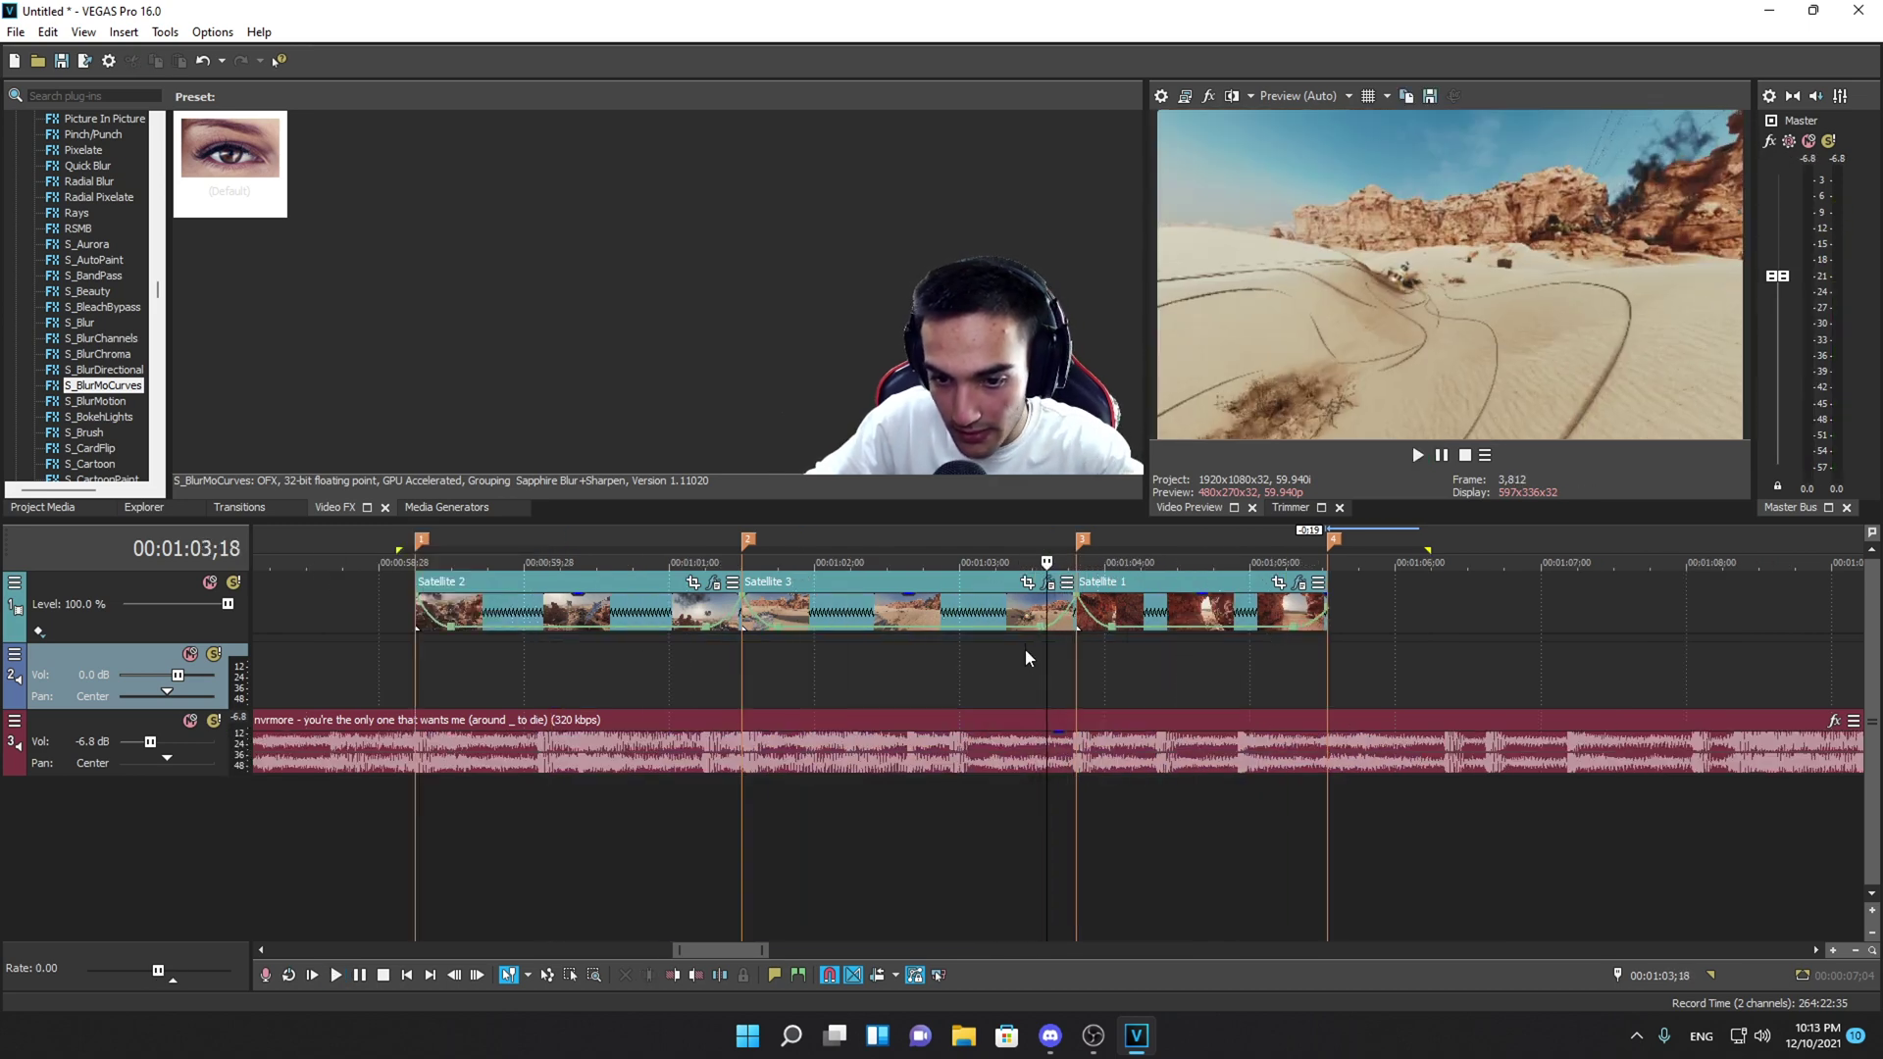
key(space)
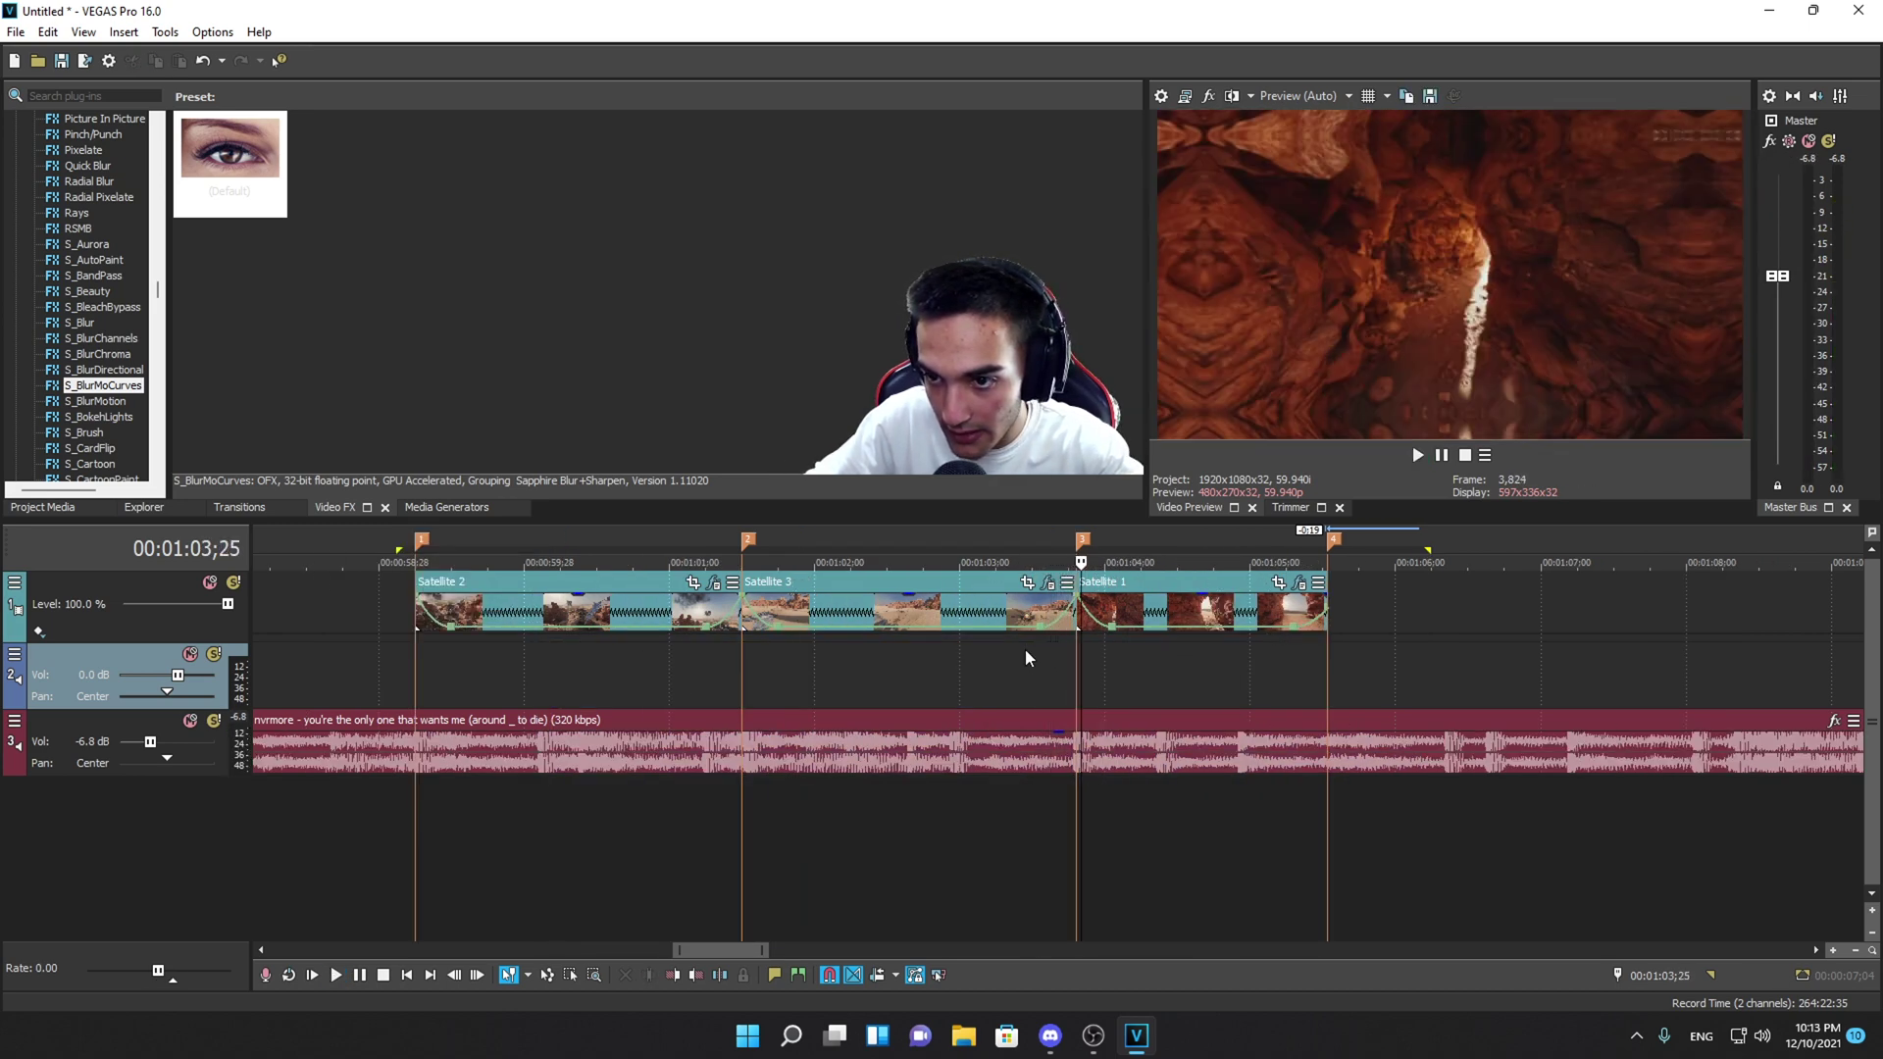
click(1236, 668)
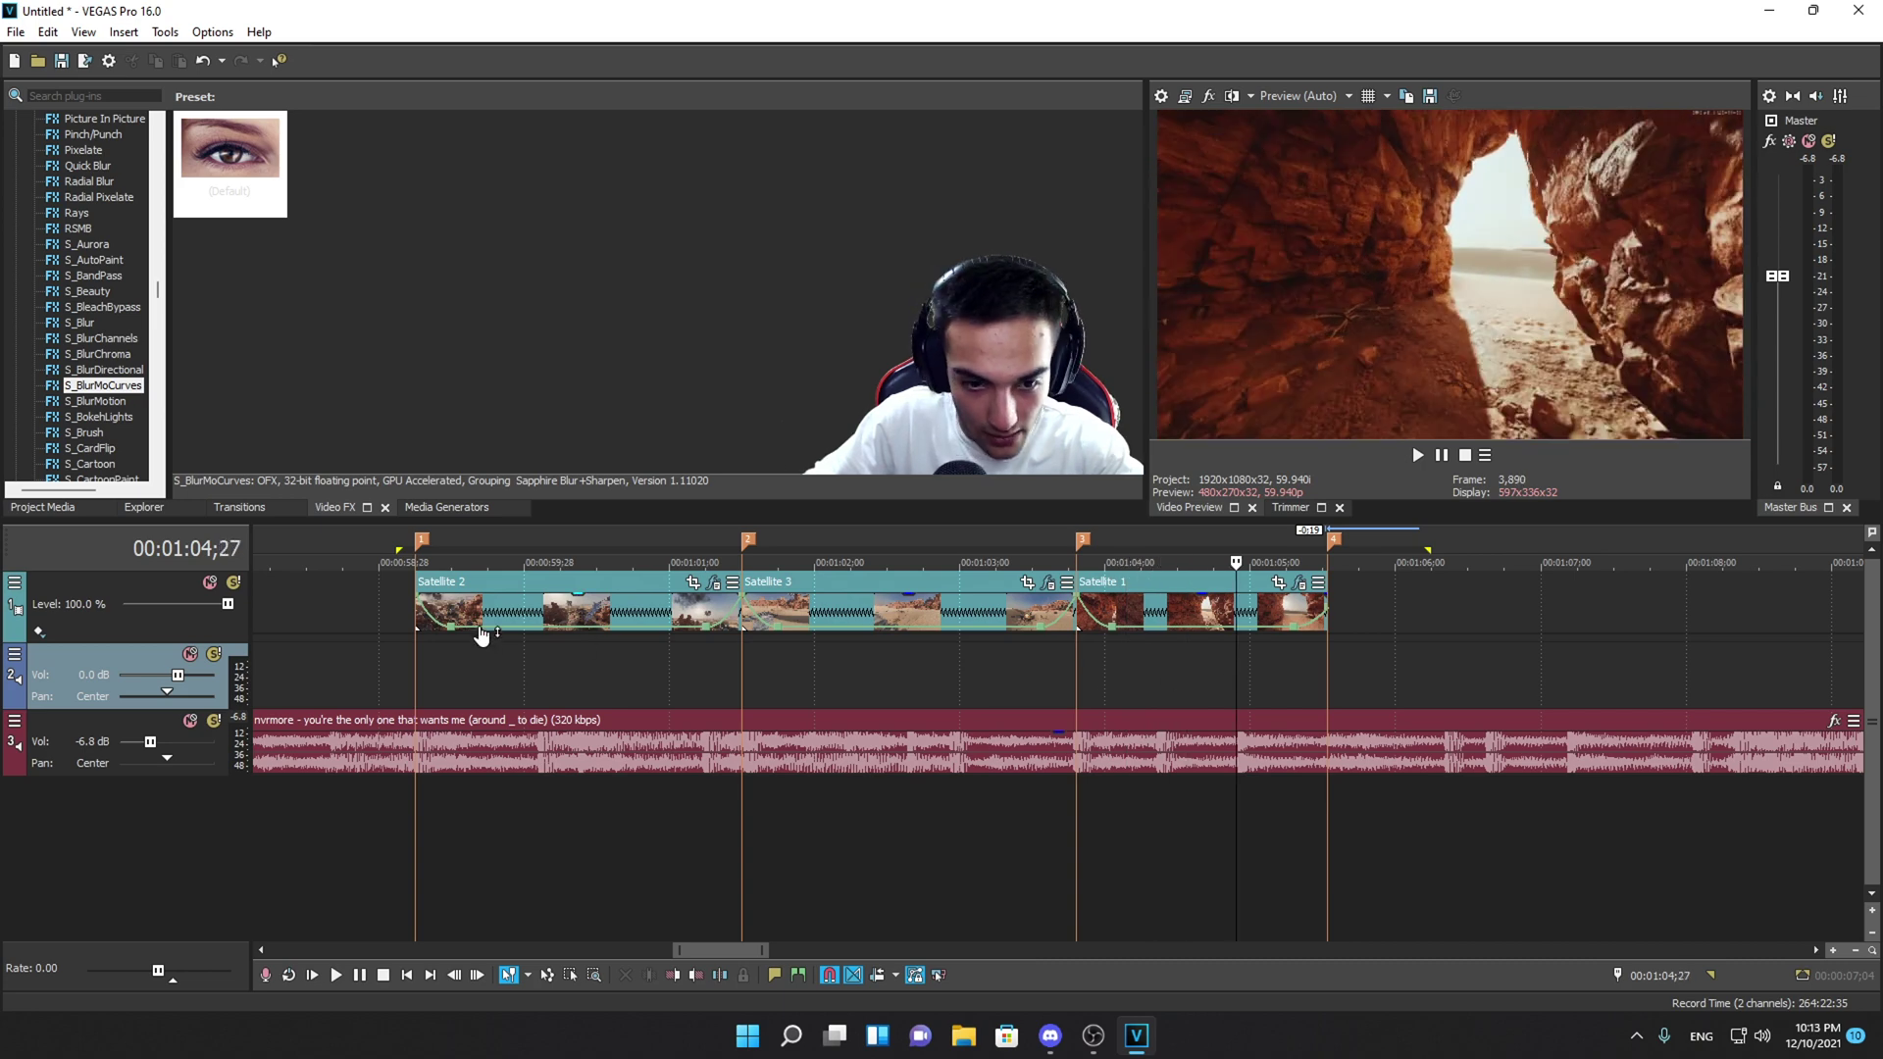
- Find the BCC Lens Blur OBS effect and apply its default preset to the whole video track, Track 1
click(628, 669)
scroll(99, 393, down, 1)
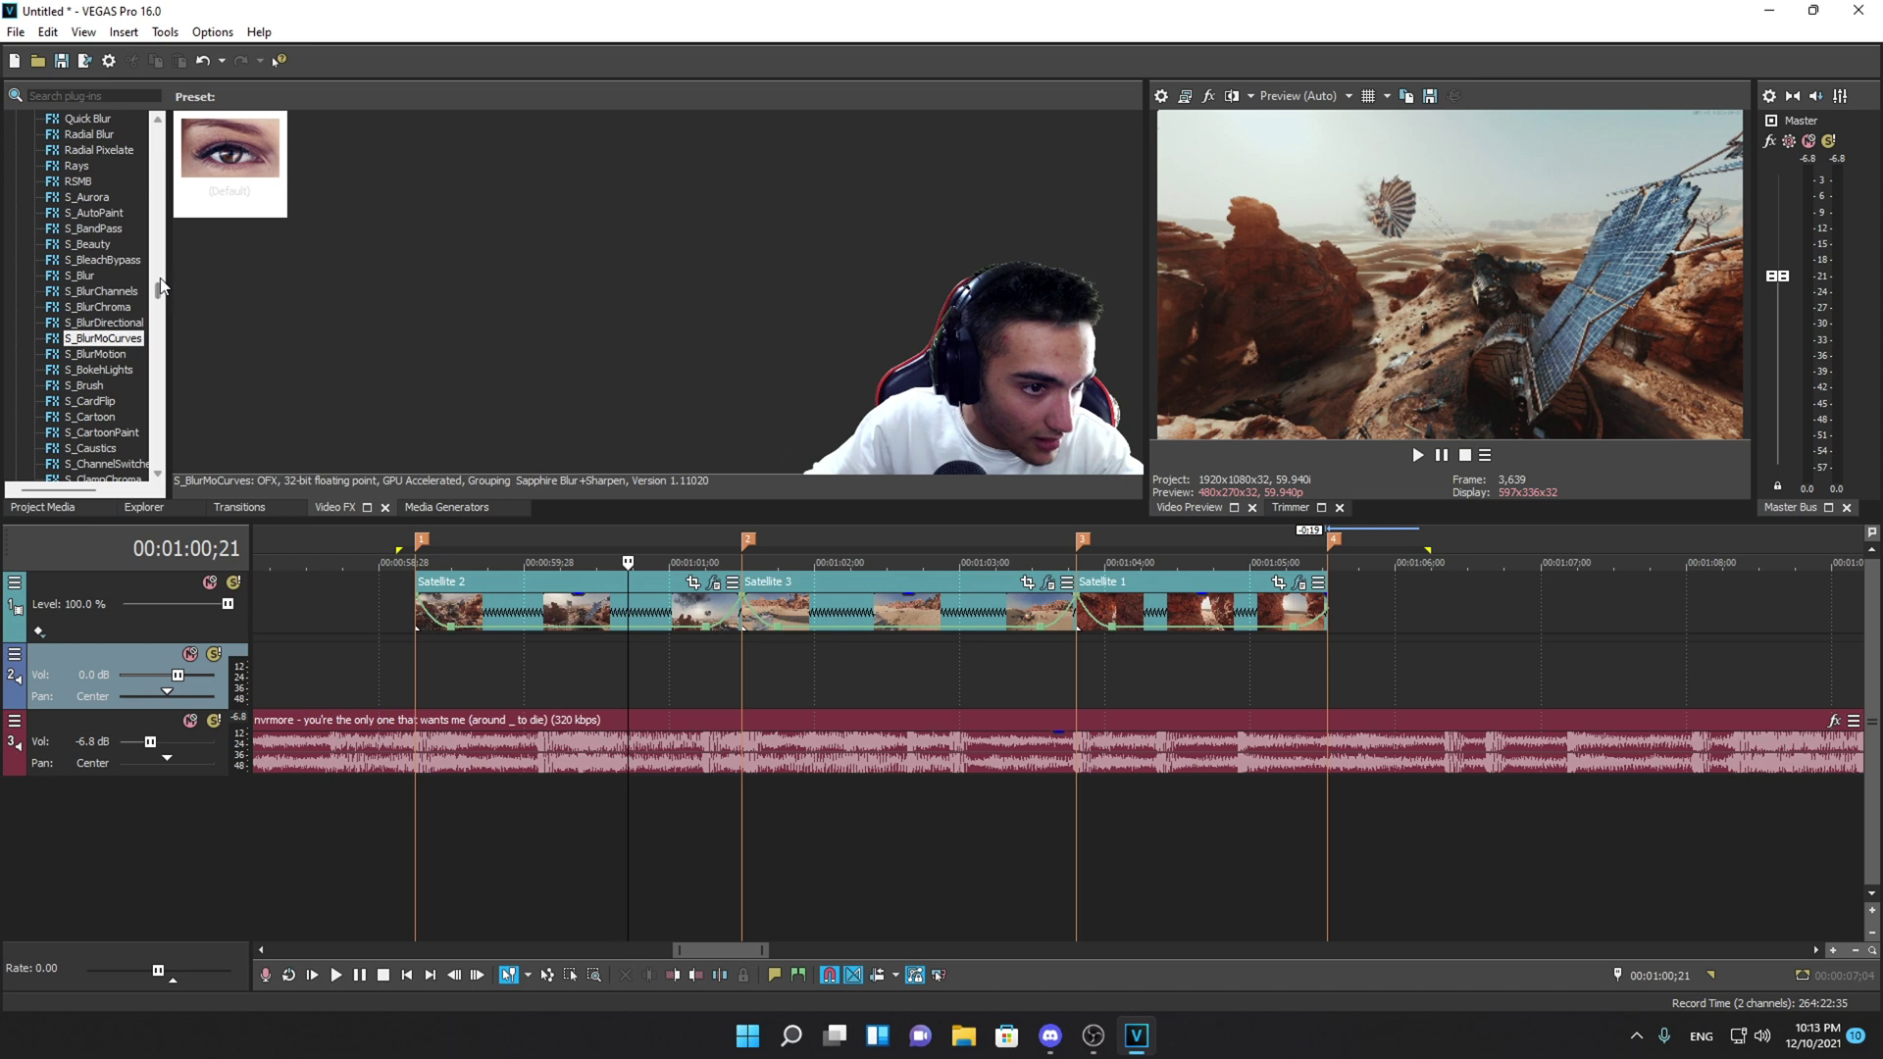
drag(160, 295, 186, 173)
scroll(105, 461, down, 2)
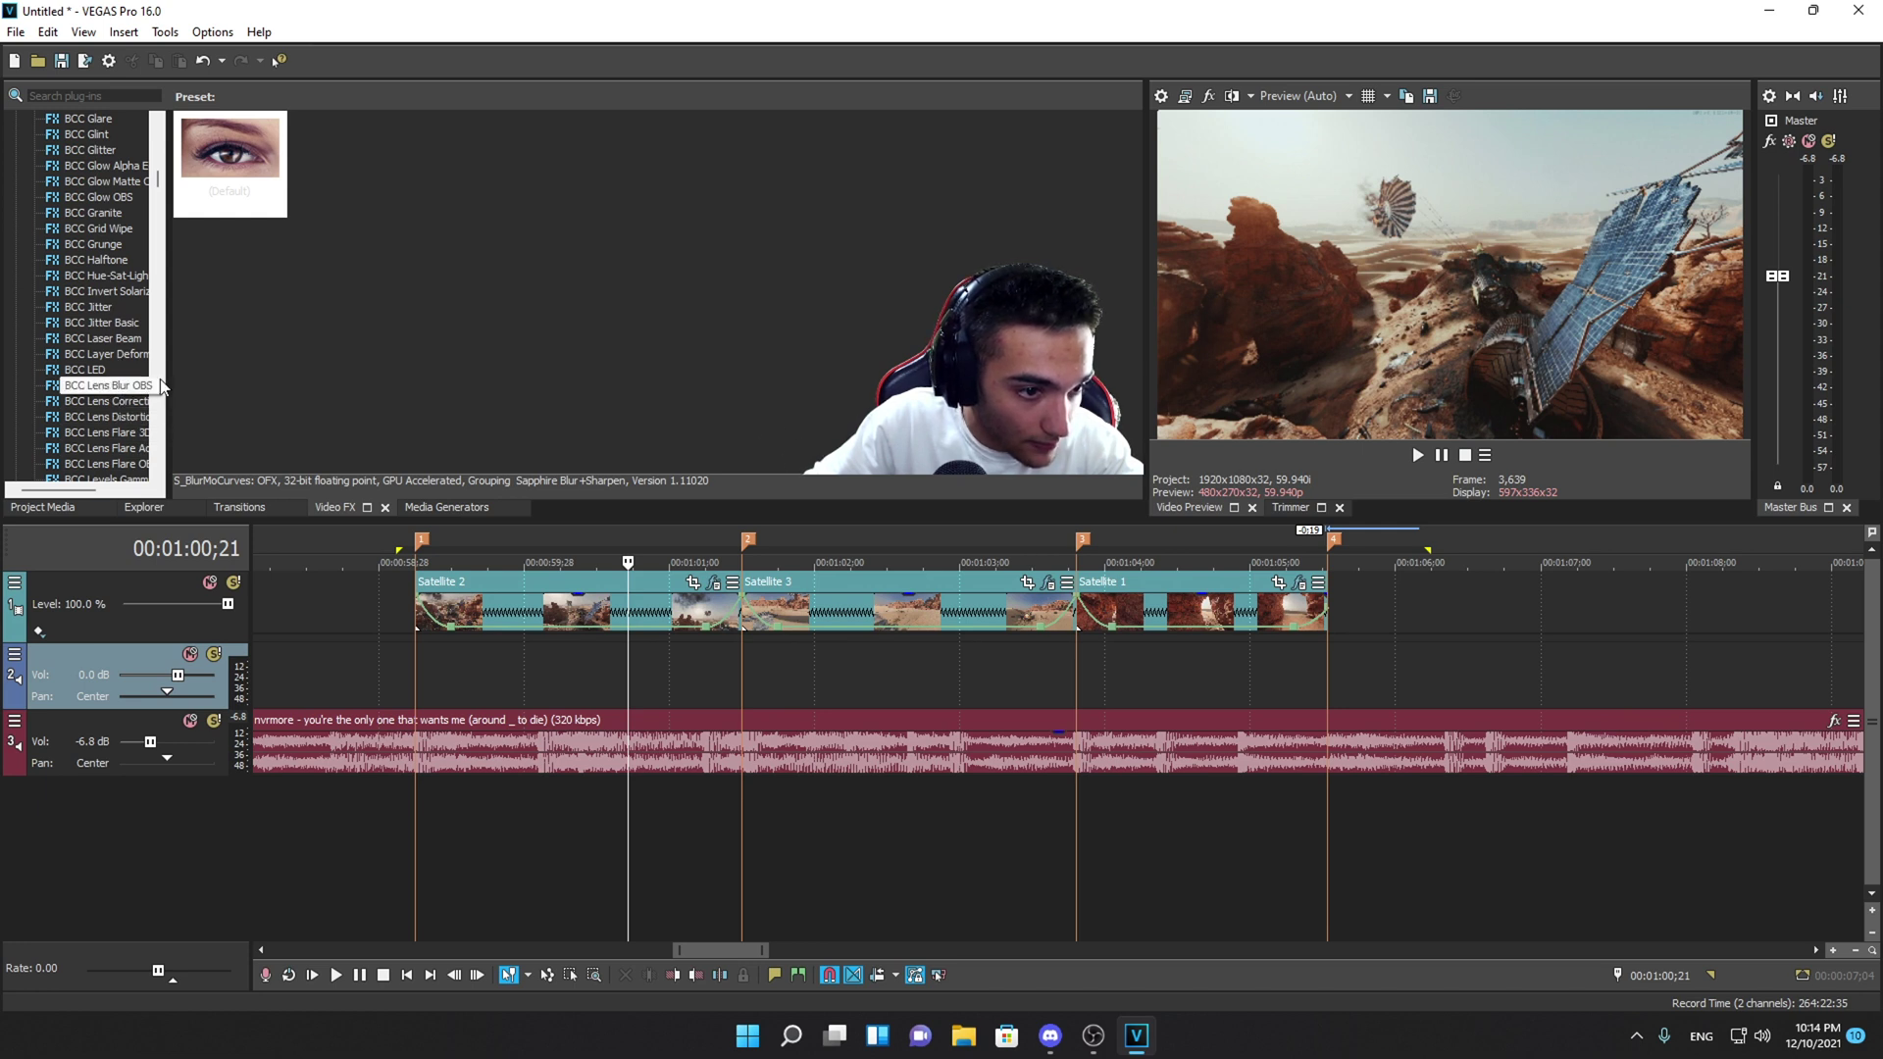
click(147, 385)
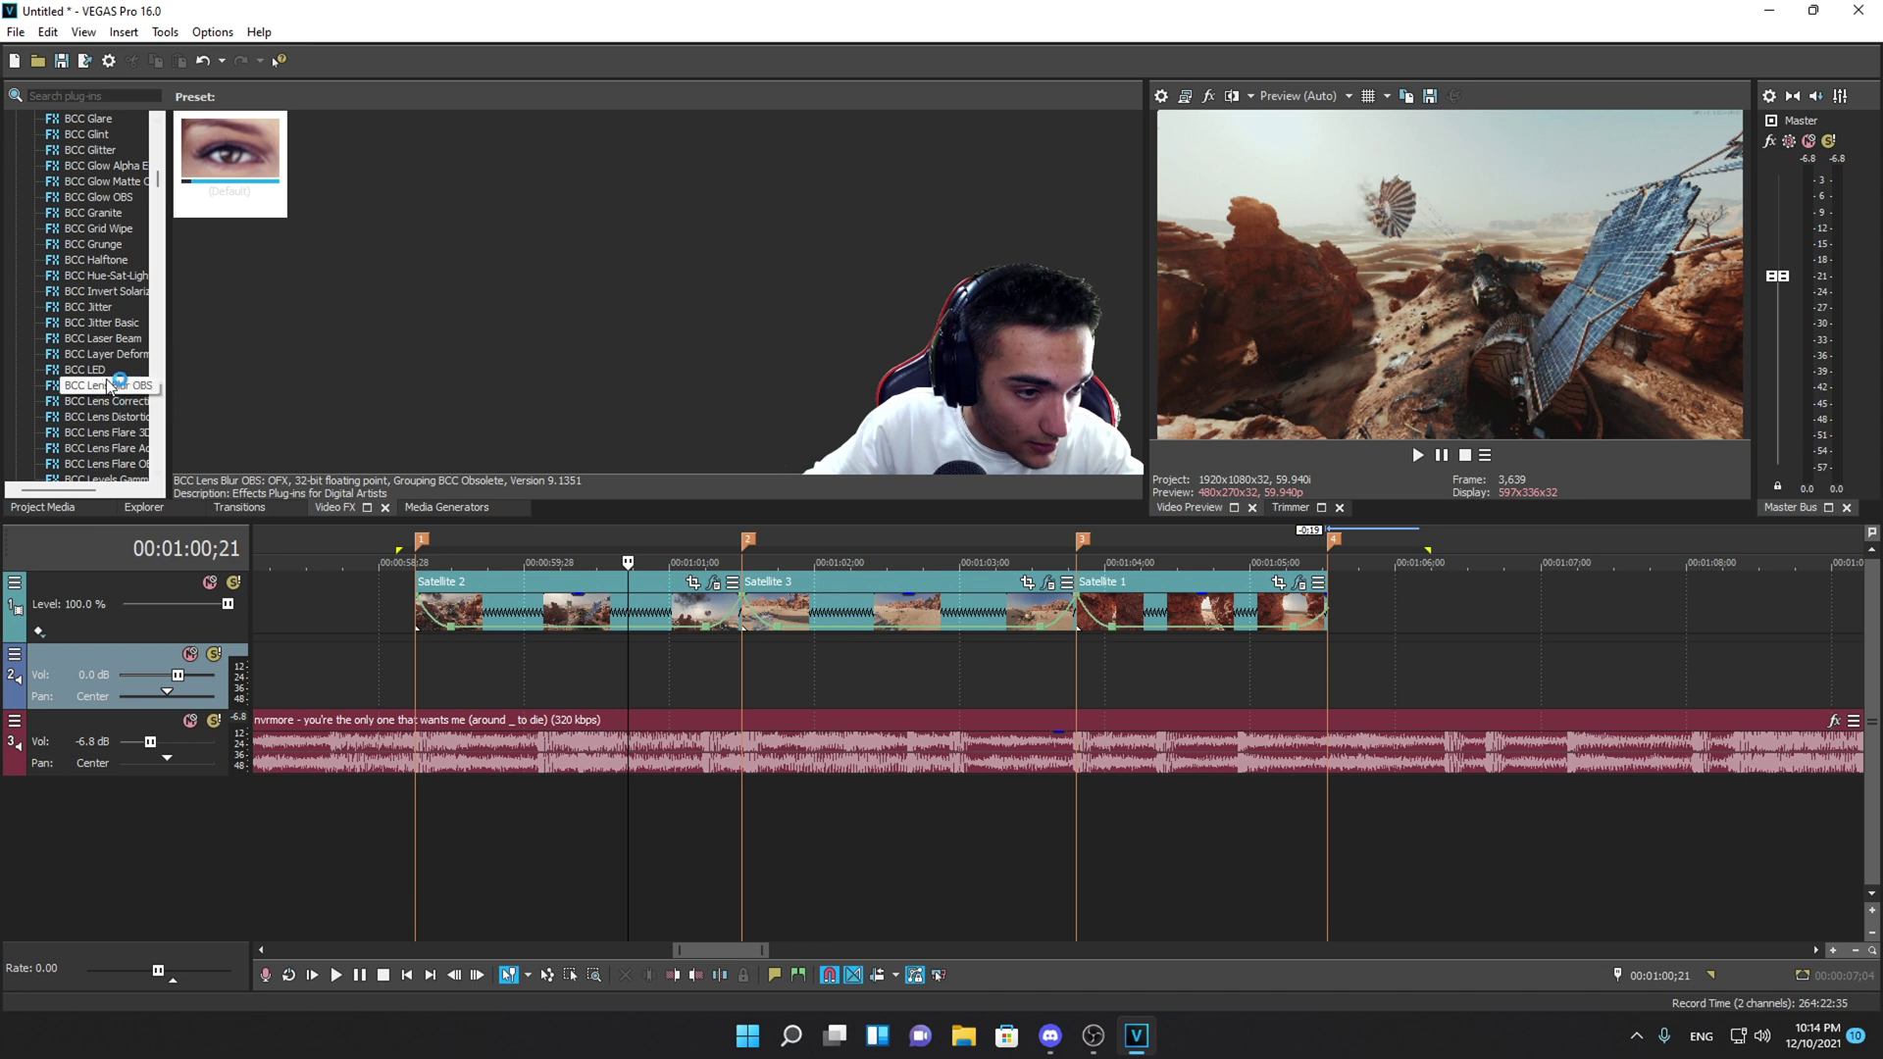
drag(232, 147, 426, 452)
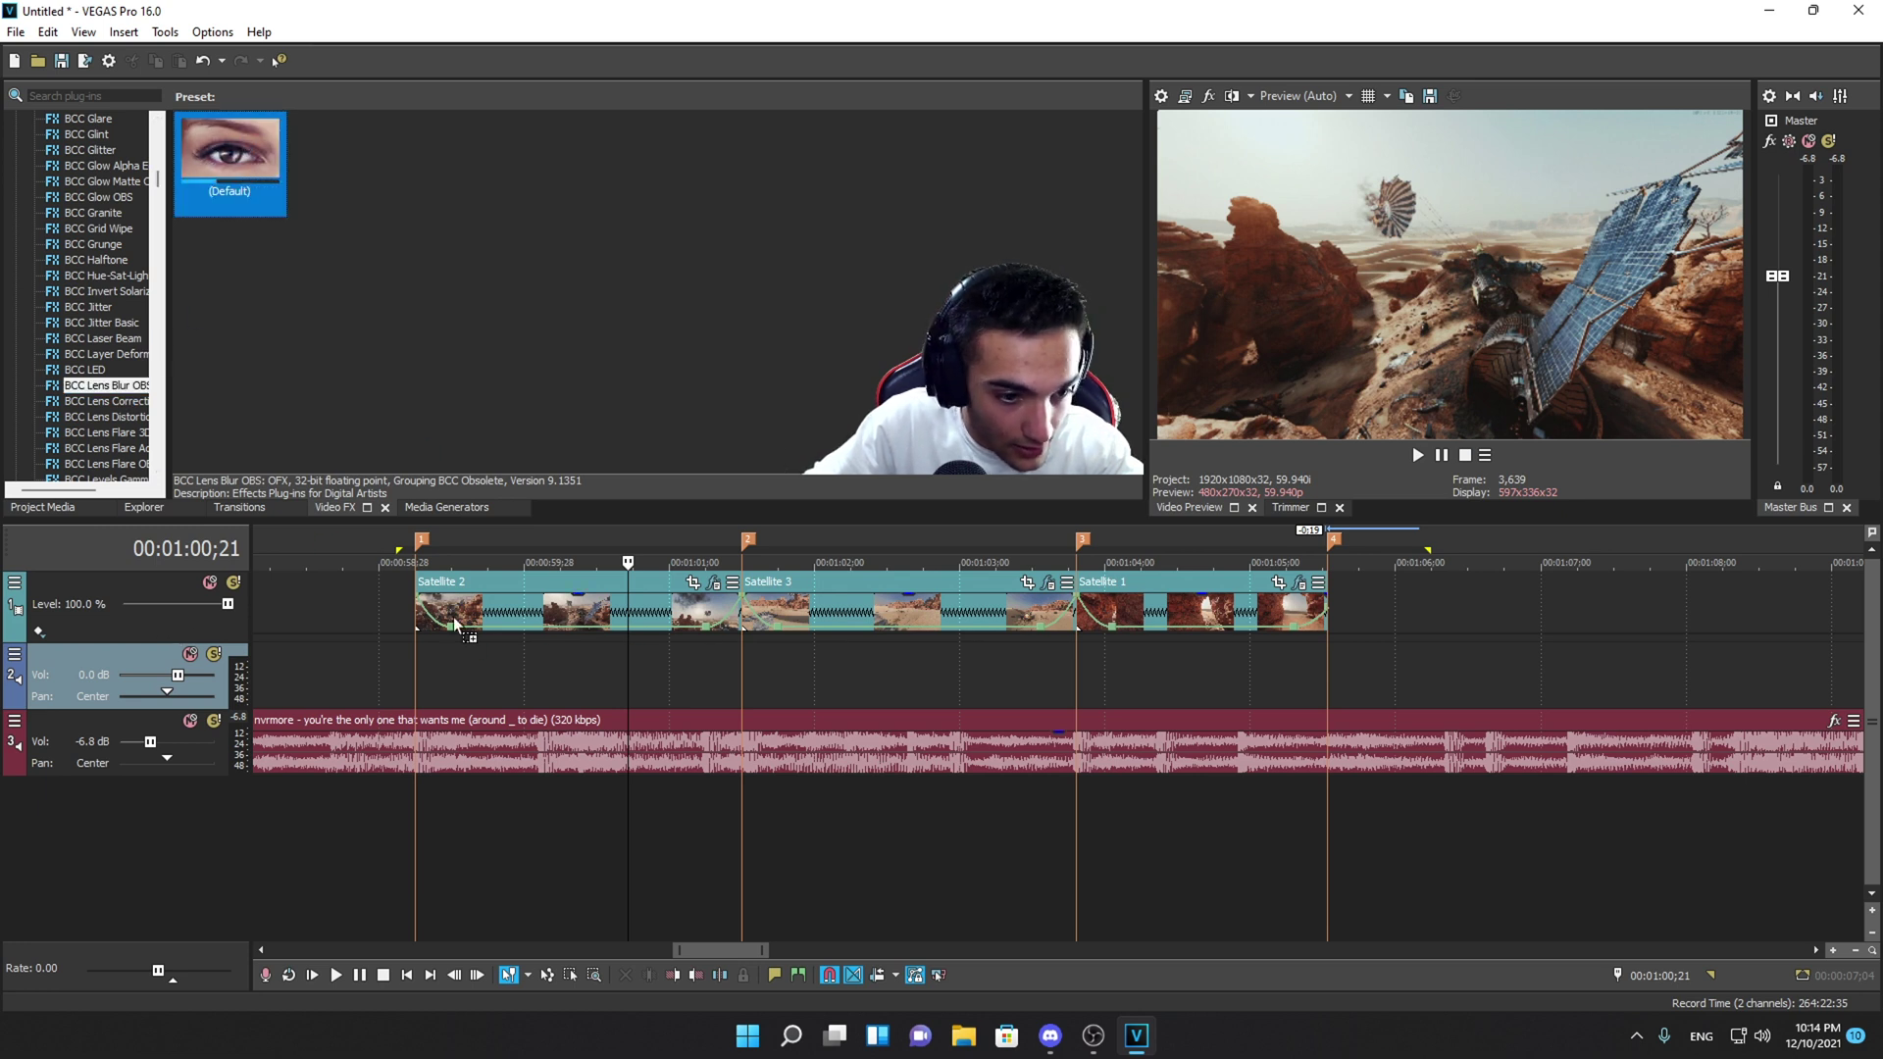
drag(175, 635, 155, 627)
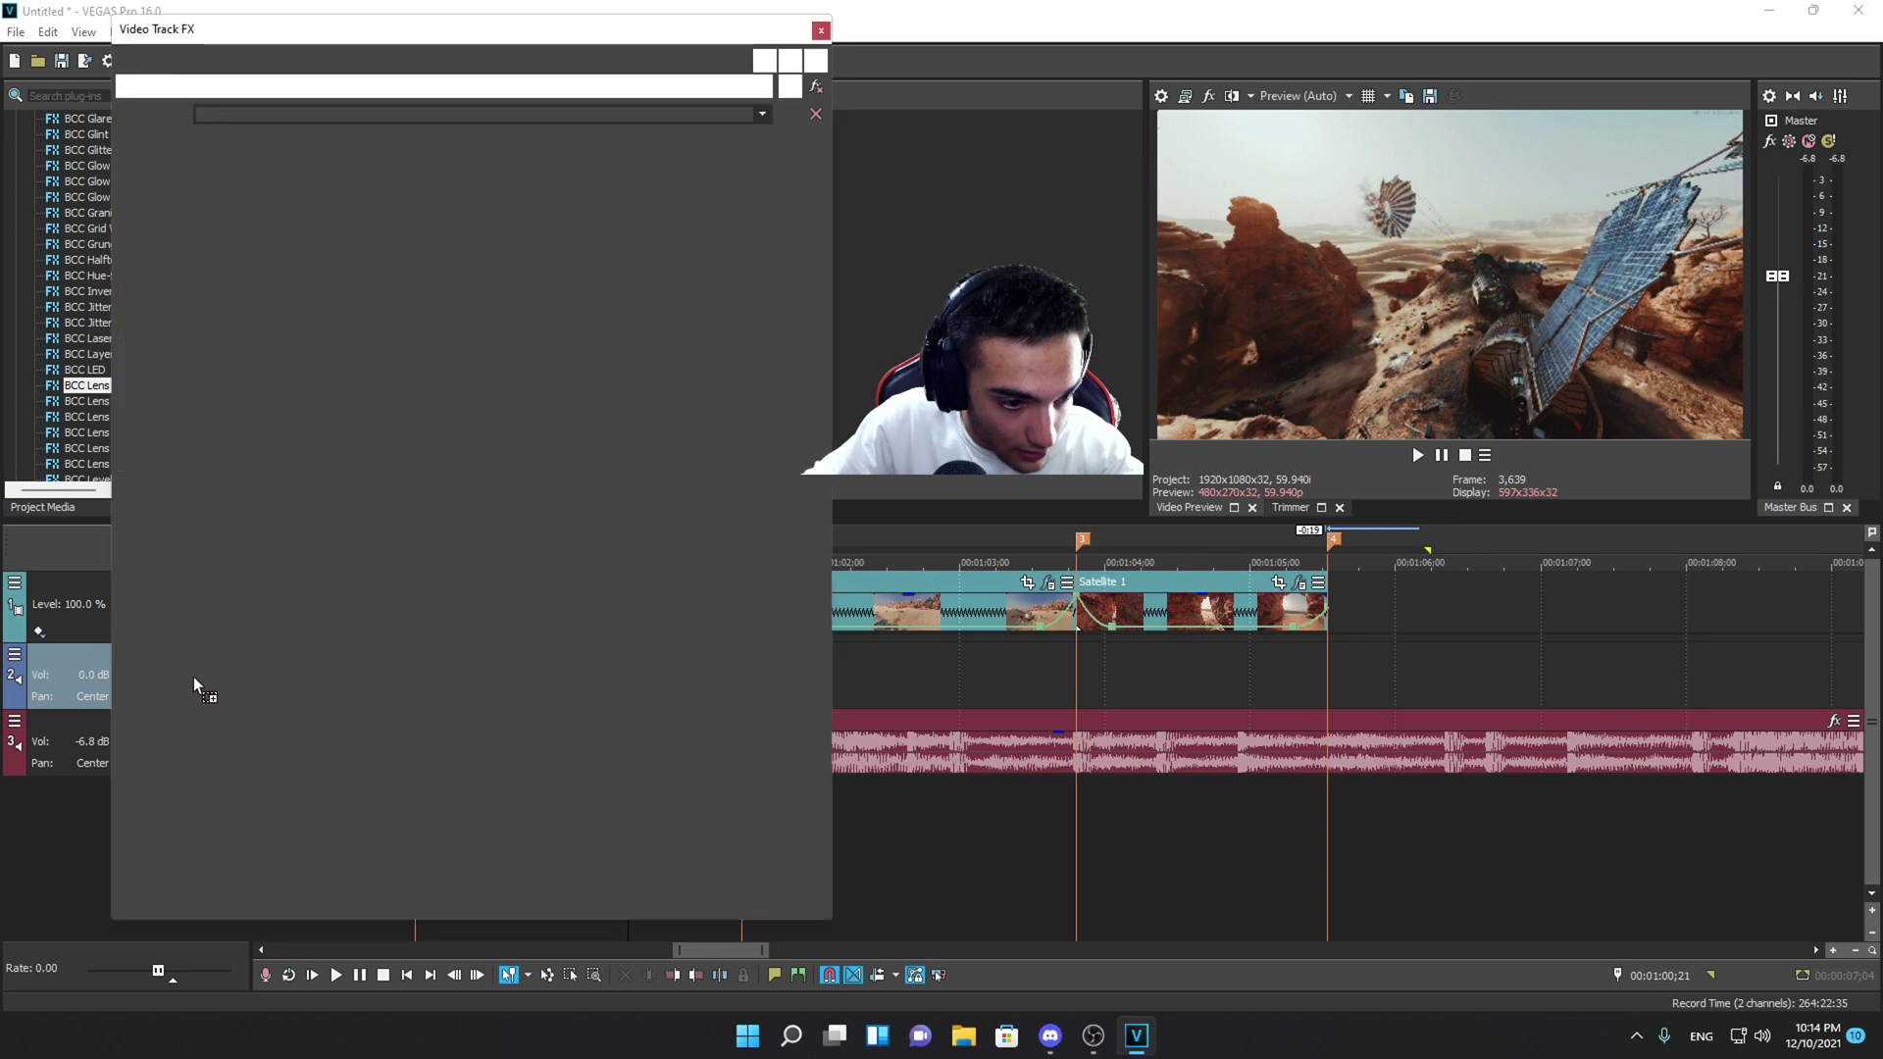
- Set the track's BCC Lens Blur OBS Iris Scale to 0.00 and enable animation for that parameter
drag(432, 35, 940, 87)
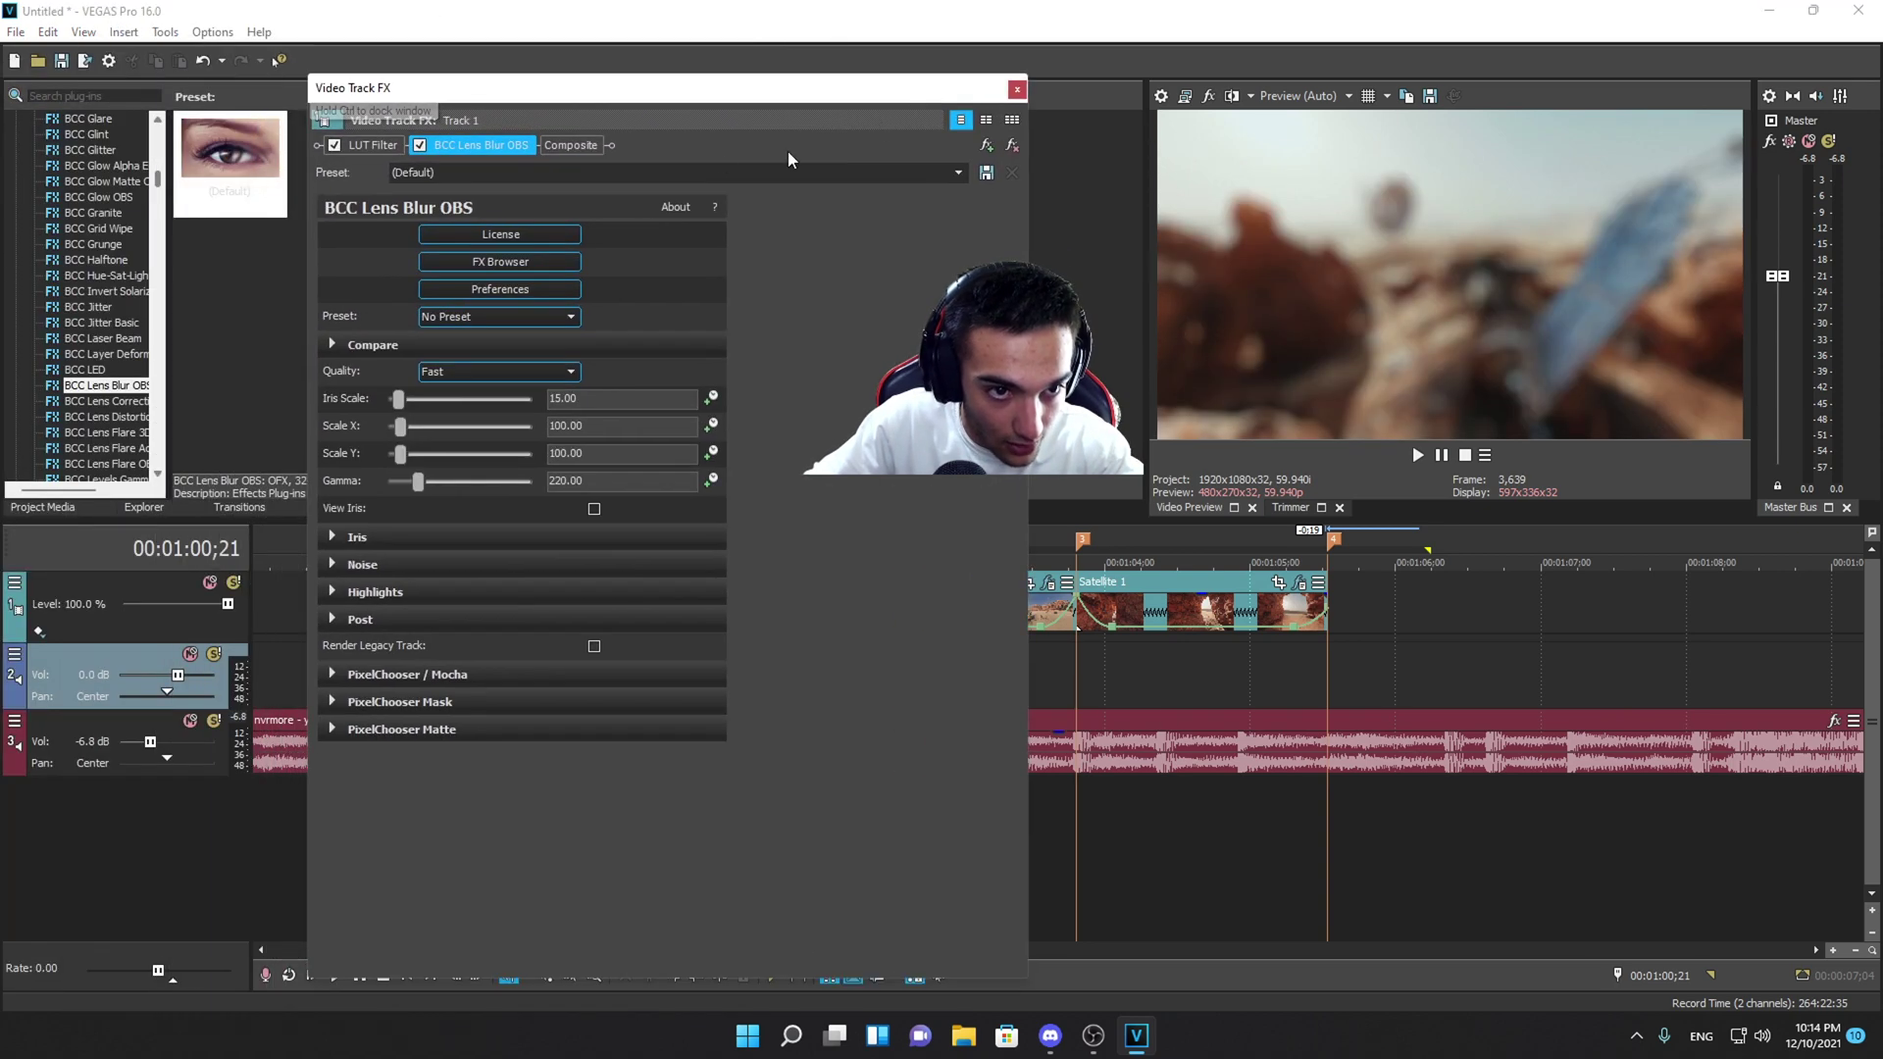
click(370, 150)
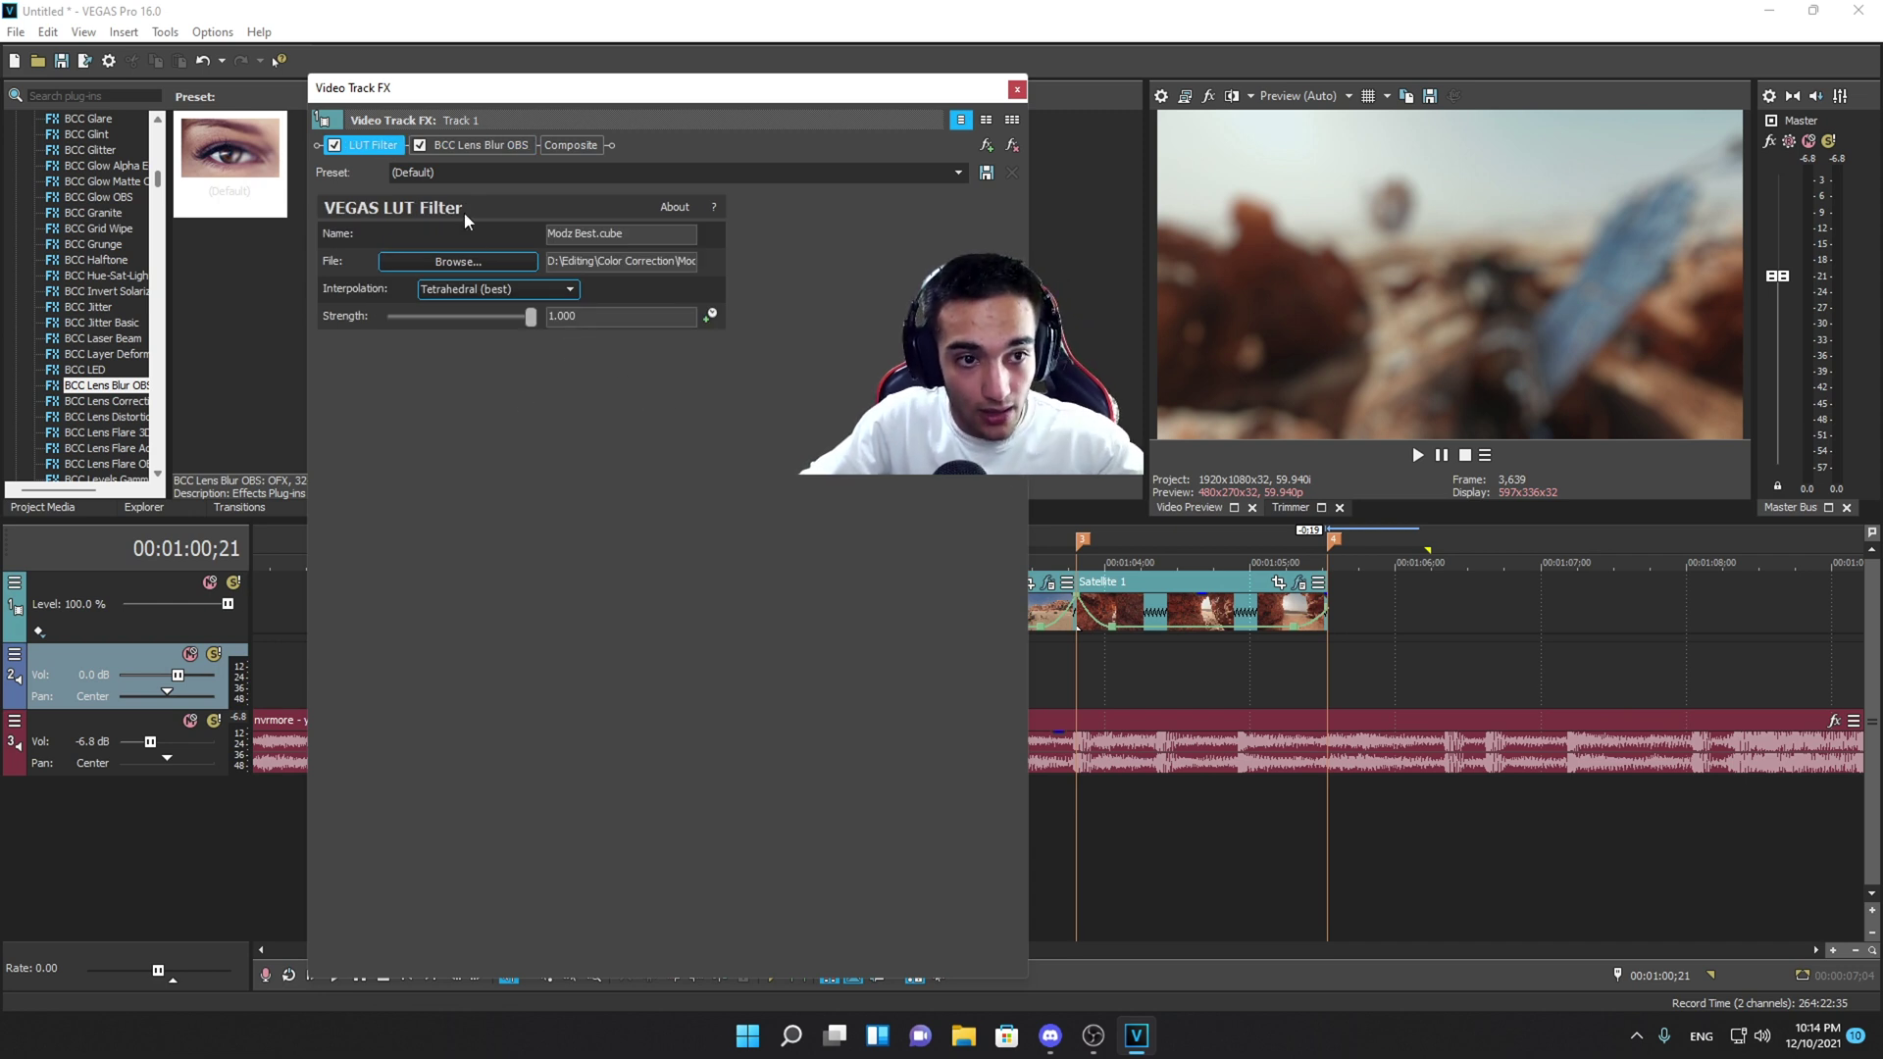
click(504, 144)
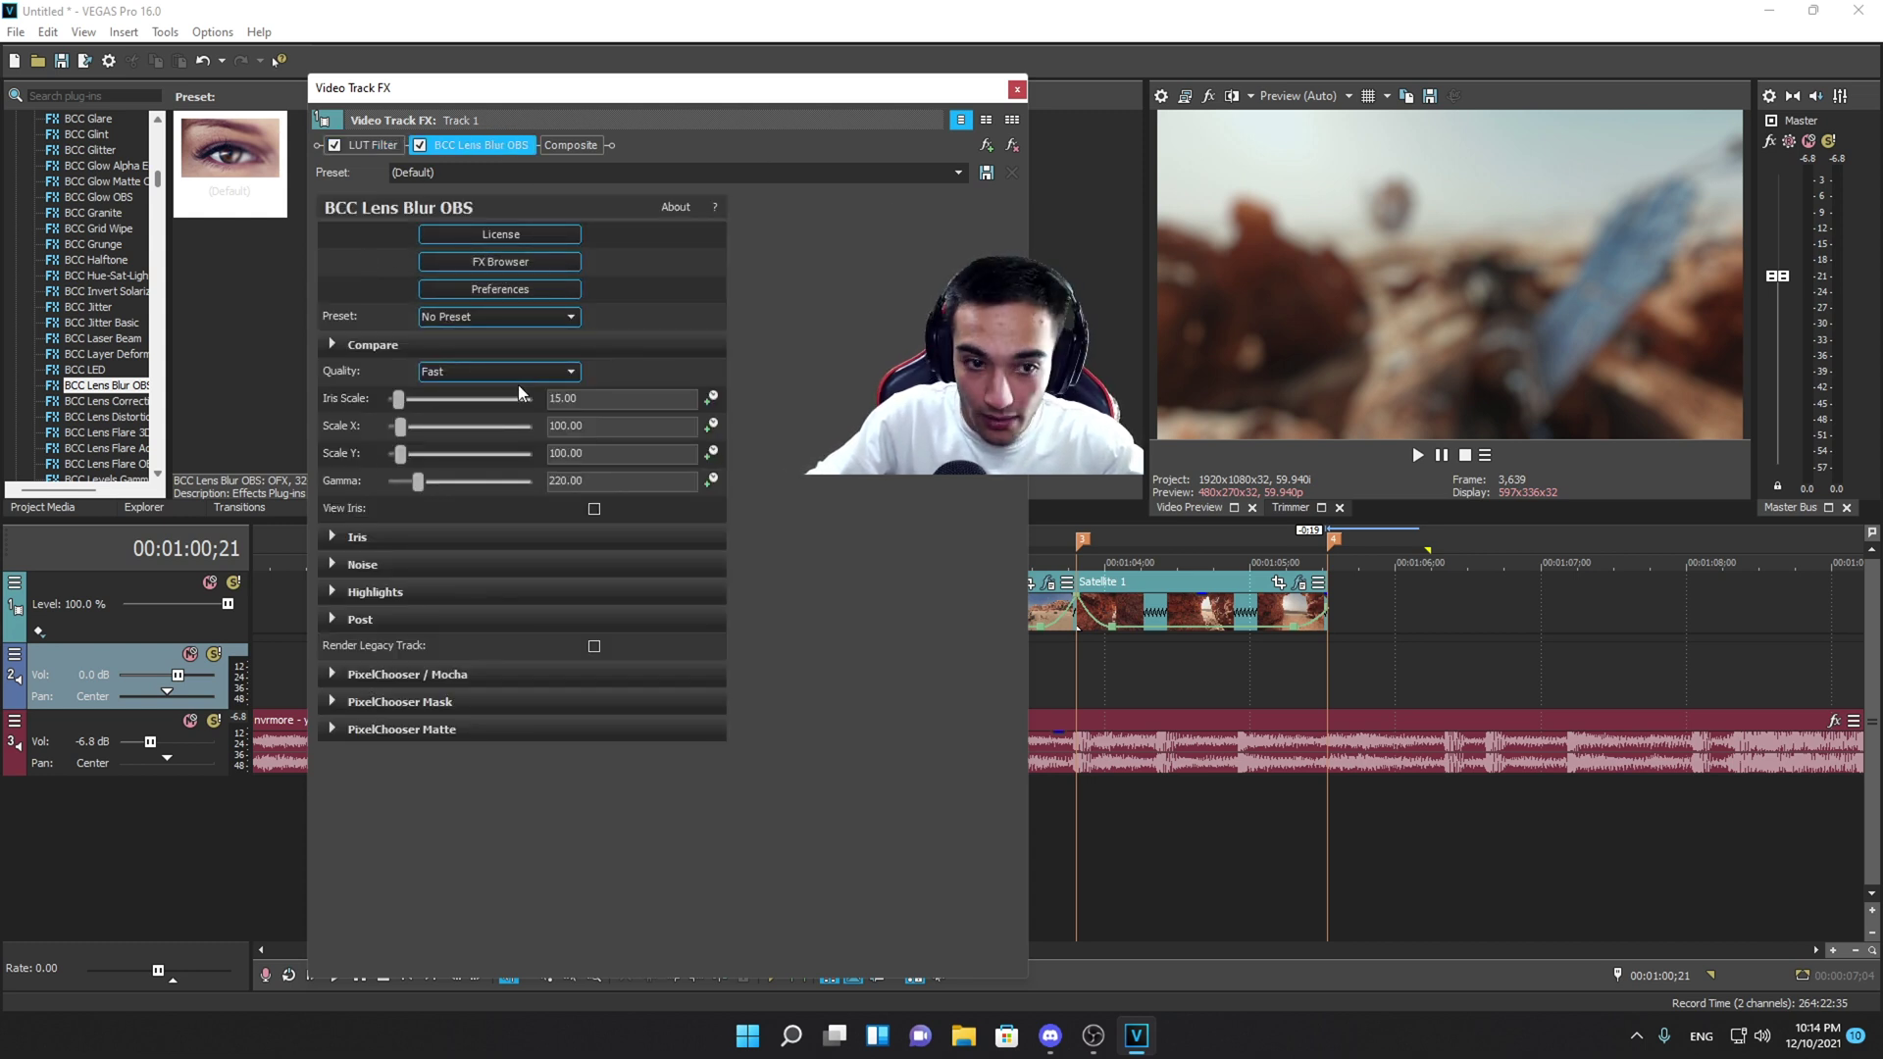
mouse_move(399, 404)
mouse_down()
mouse_move(439, 404)
mouse_move(385, 403)
mouse_up()
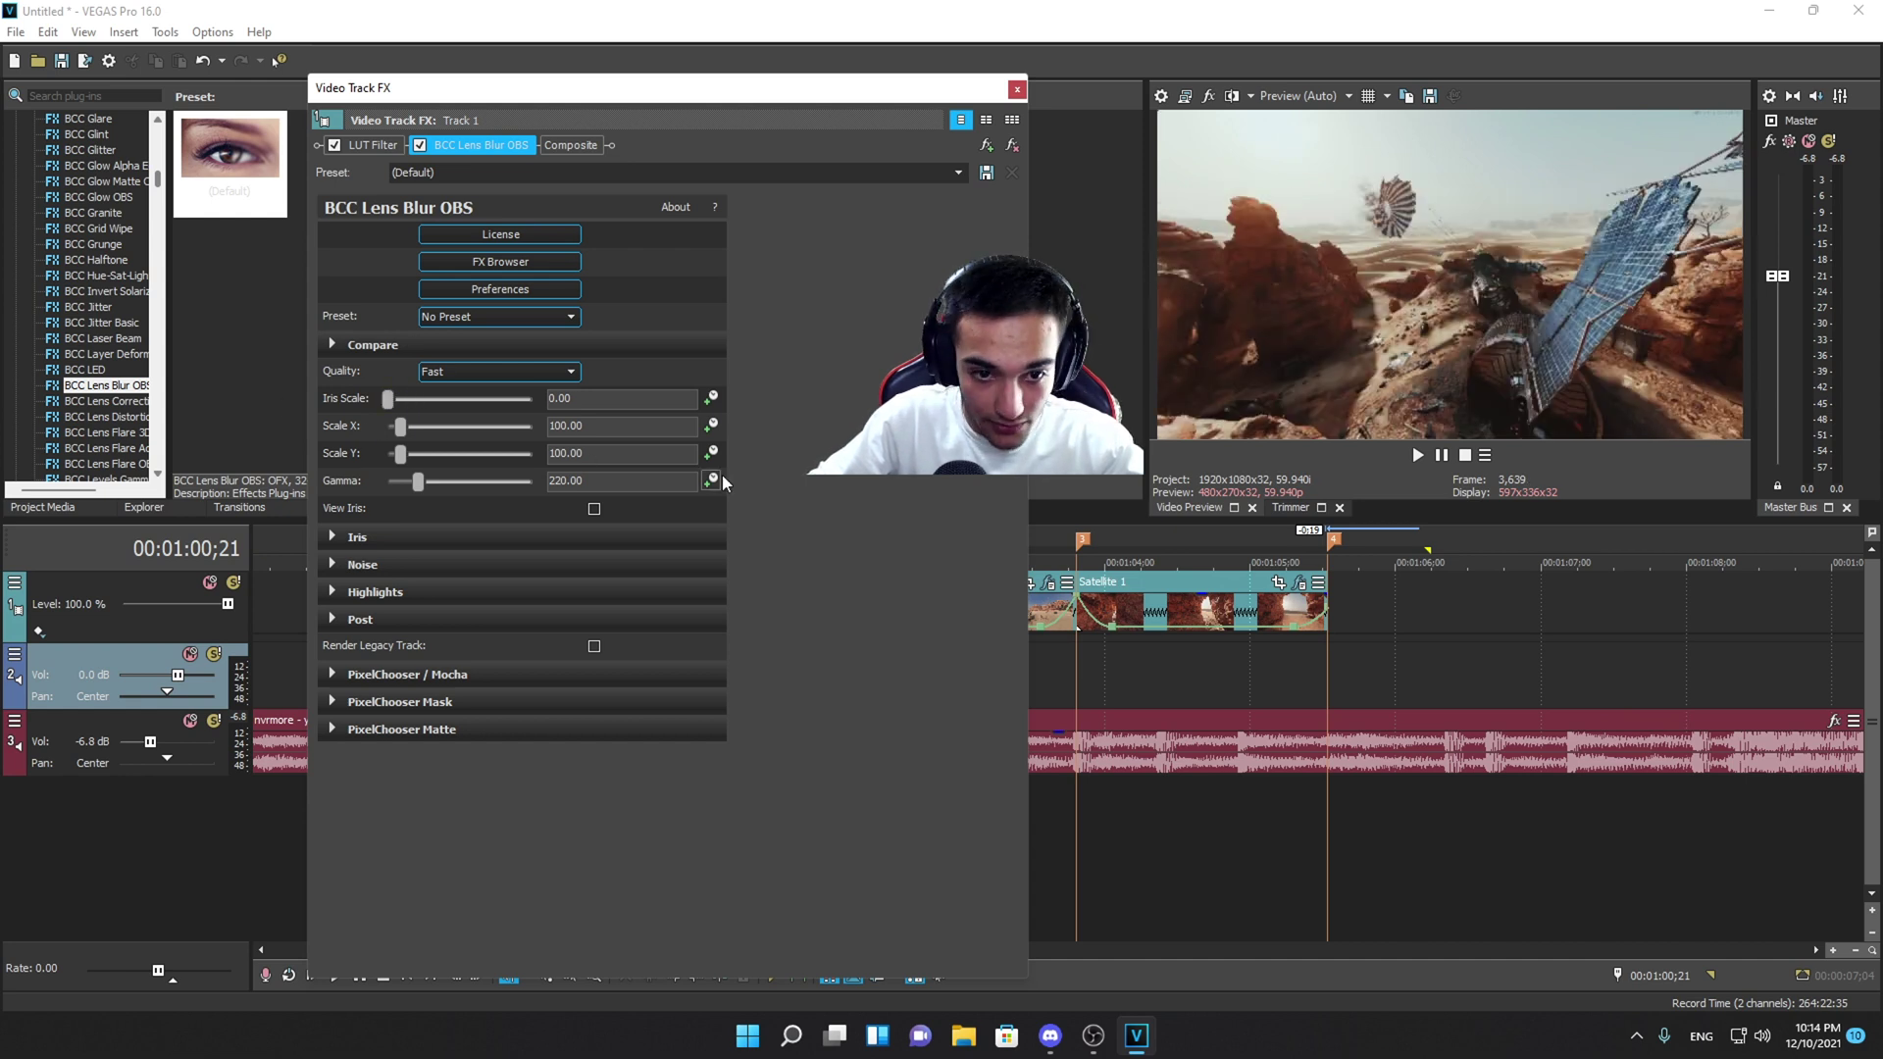
click(712, 398)
- Add an Iris Scale keyframe at 00:01:01;15, on the cut between Satellite 2 and Satellite 3
drag(631, 99, 277, 77)
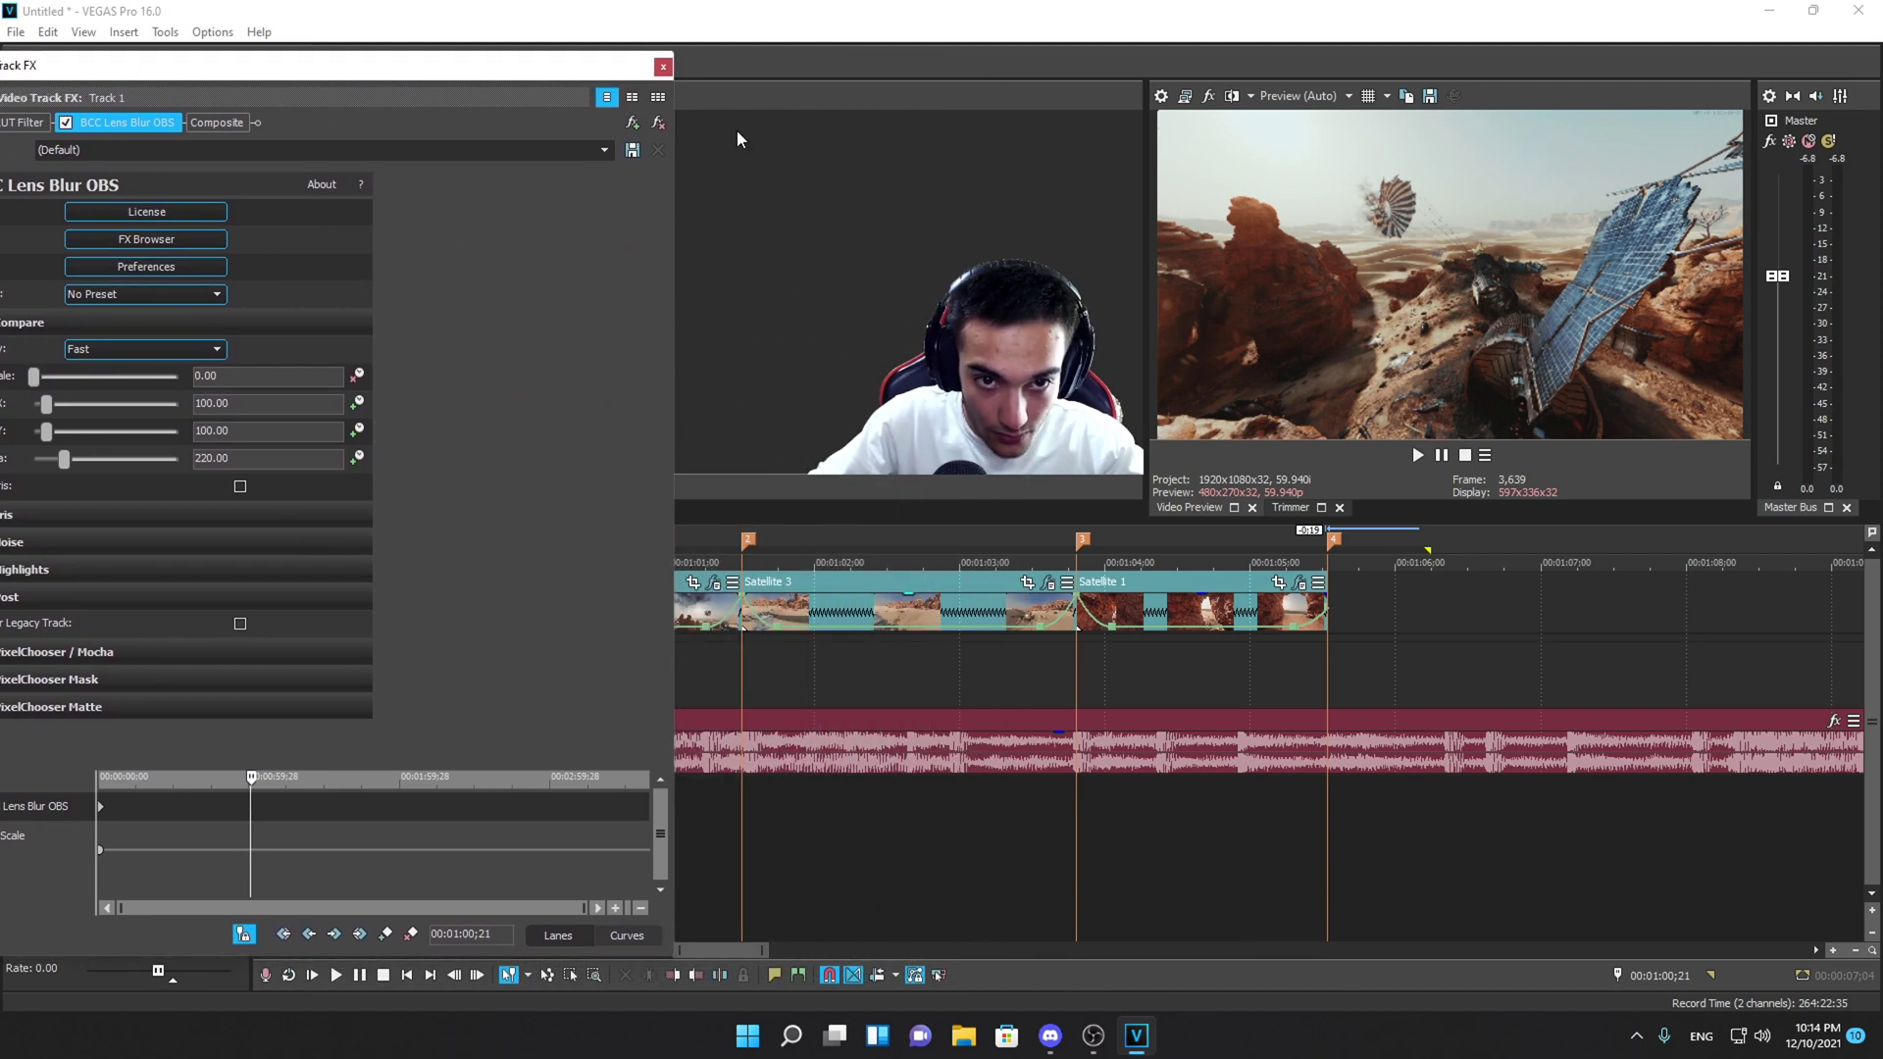
drag(437, 78, 389, 71)
click(744, 667)
scroll(1033, 685, up, 5)
scroll(1033, 685, down, 6)
scroll(1048, 668, up, 4)
scroll(1047, 668, down, 2)
scroll(1048, 668, up, 2)
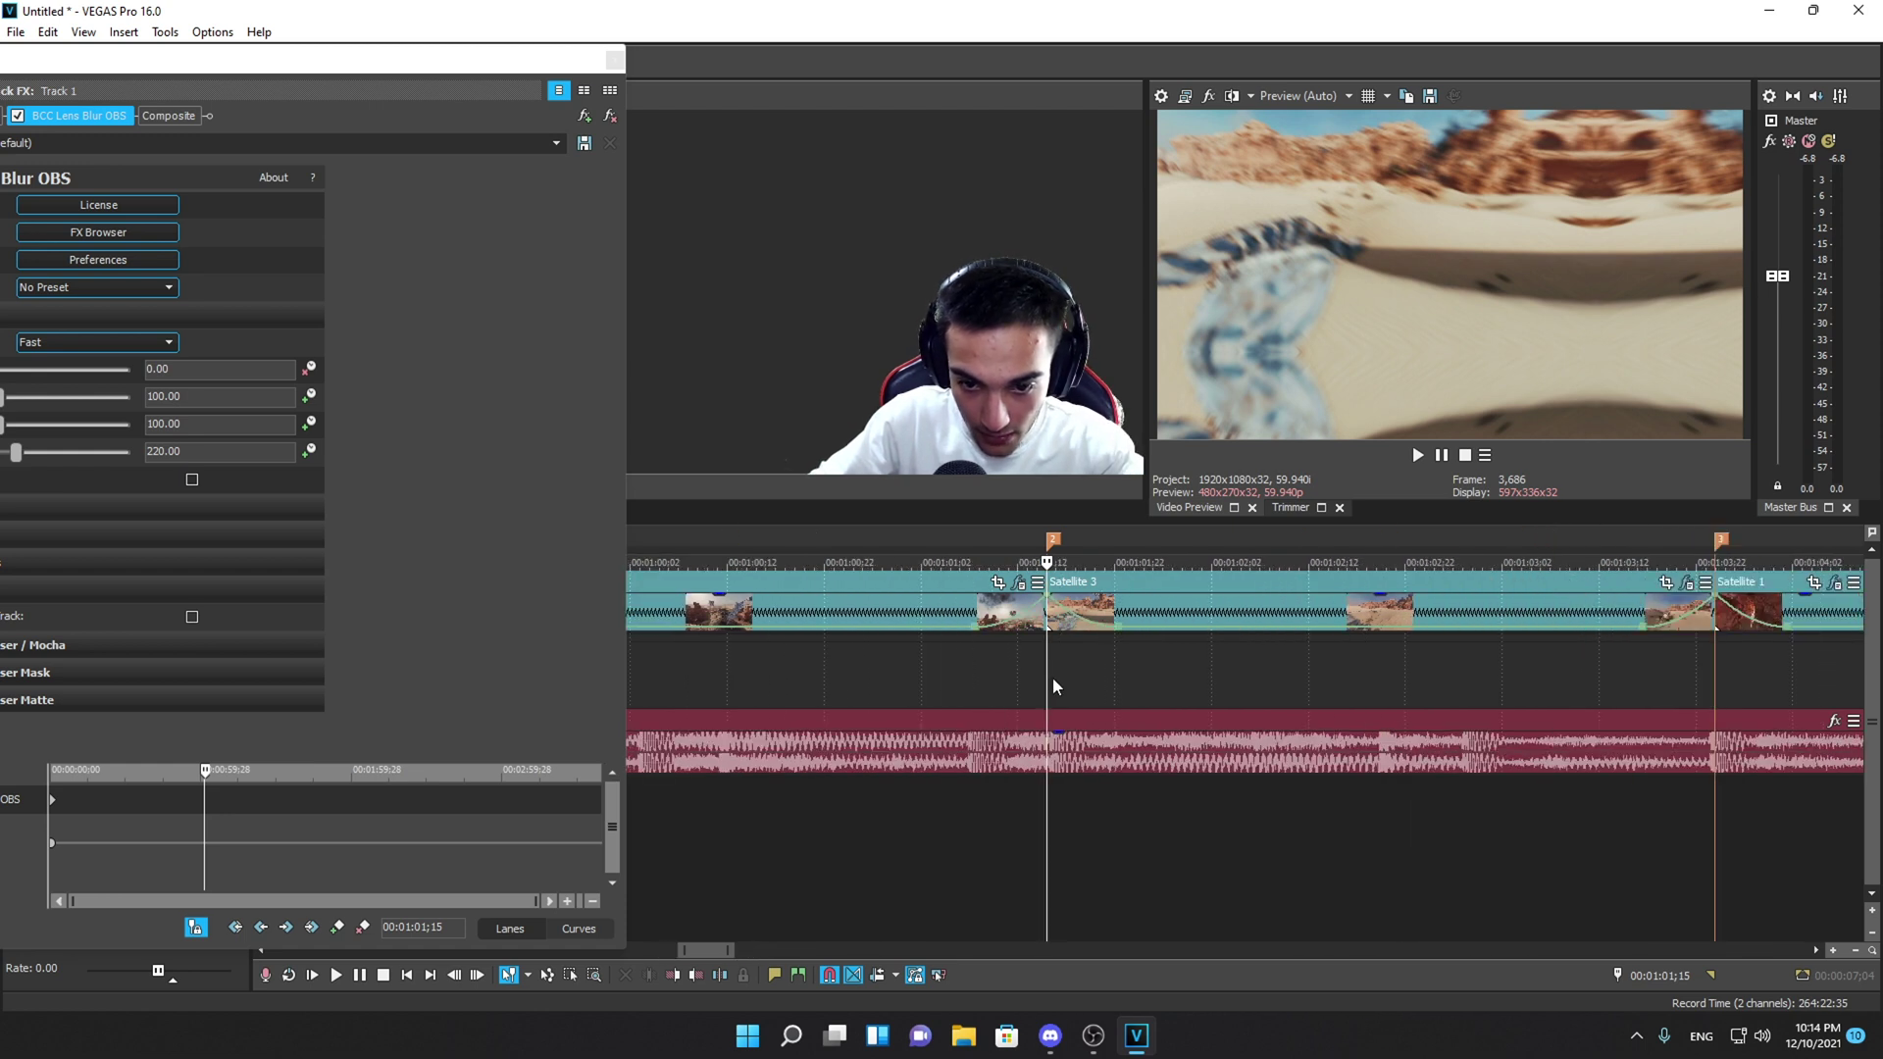
drag(442, 59, 626, 57)
click(522, 925)
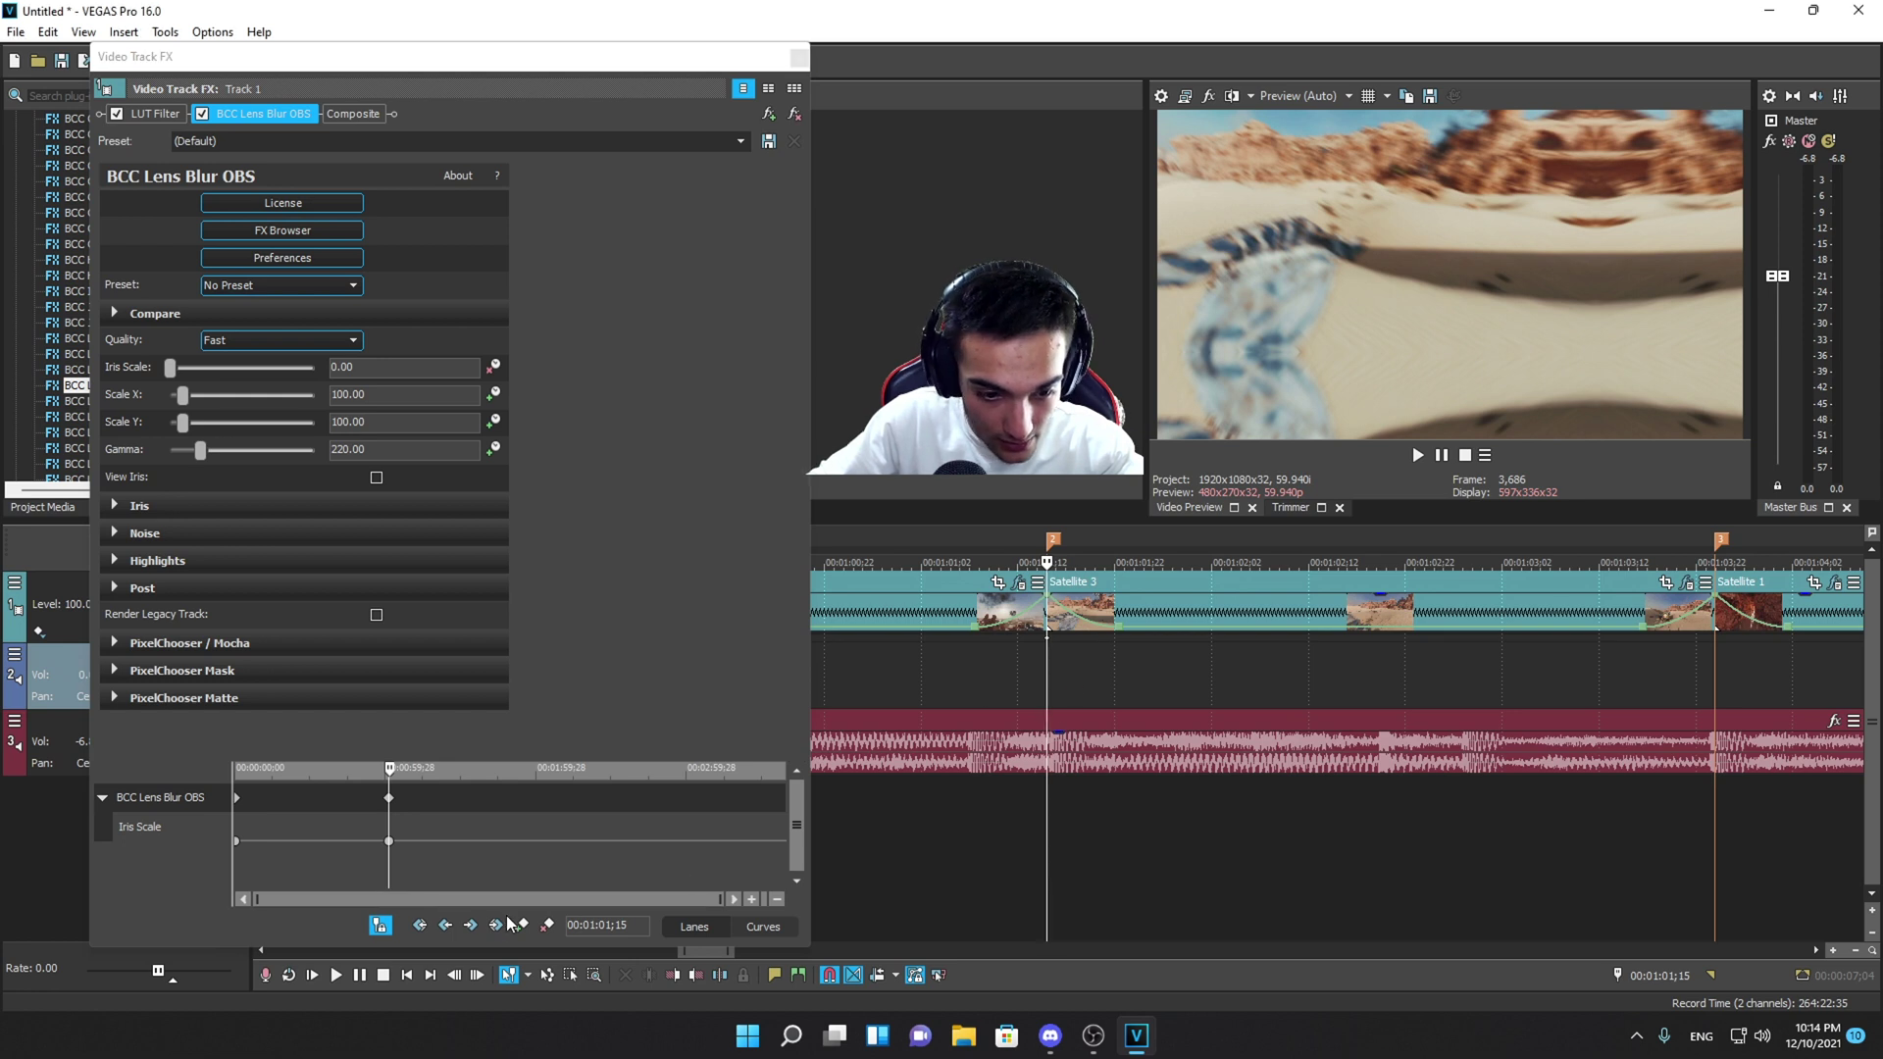
- Add an Iris Scale keyframe at 00:01:01;10, shortly before the cut from Satellite 2 to Satellite 3
key(Left)
key(Left)
key(Left)
key(Left)
key(Left)
key(Left)
key(Left)
key(Left)
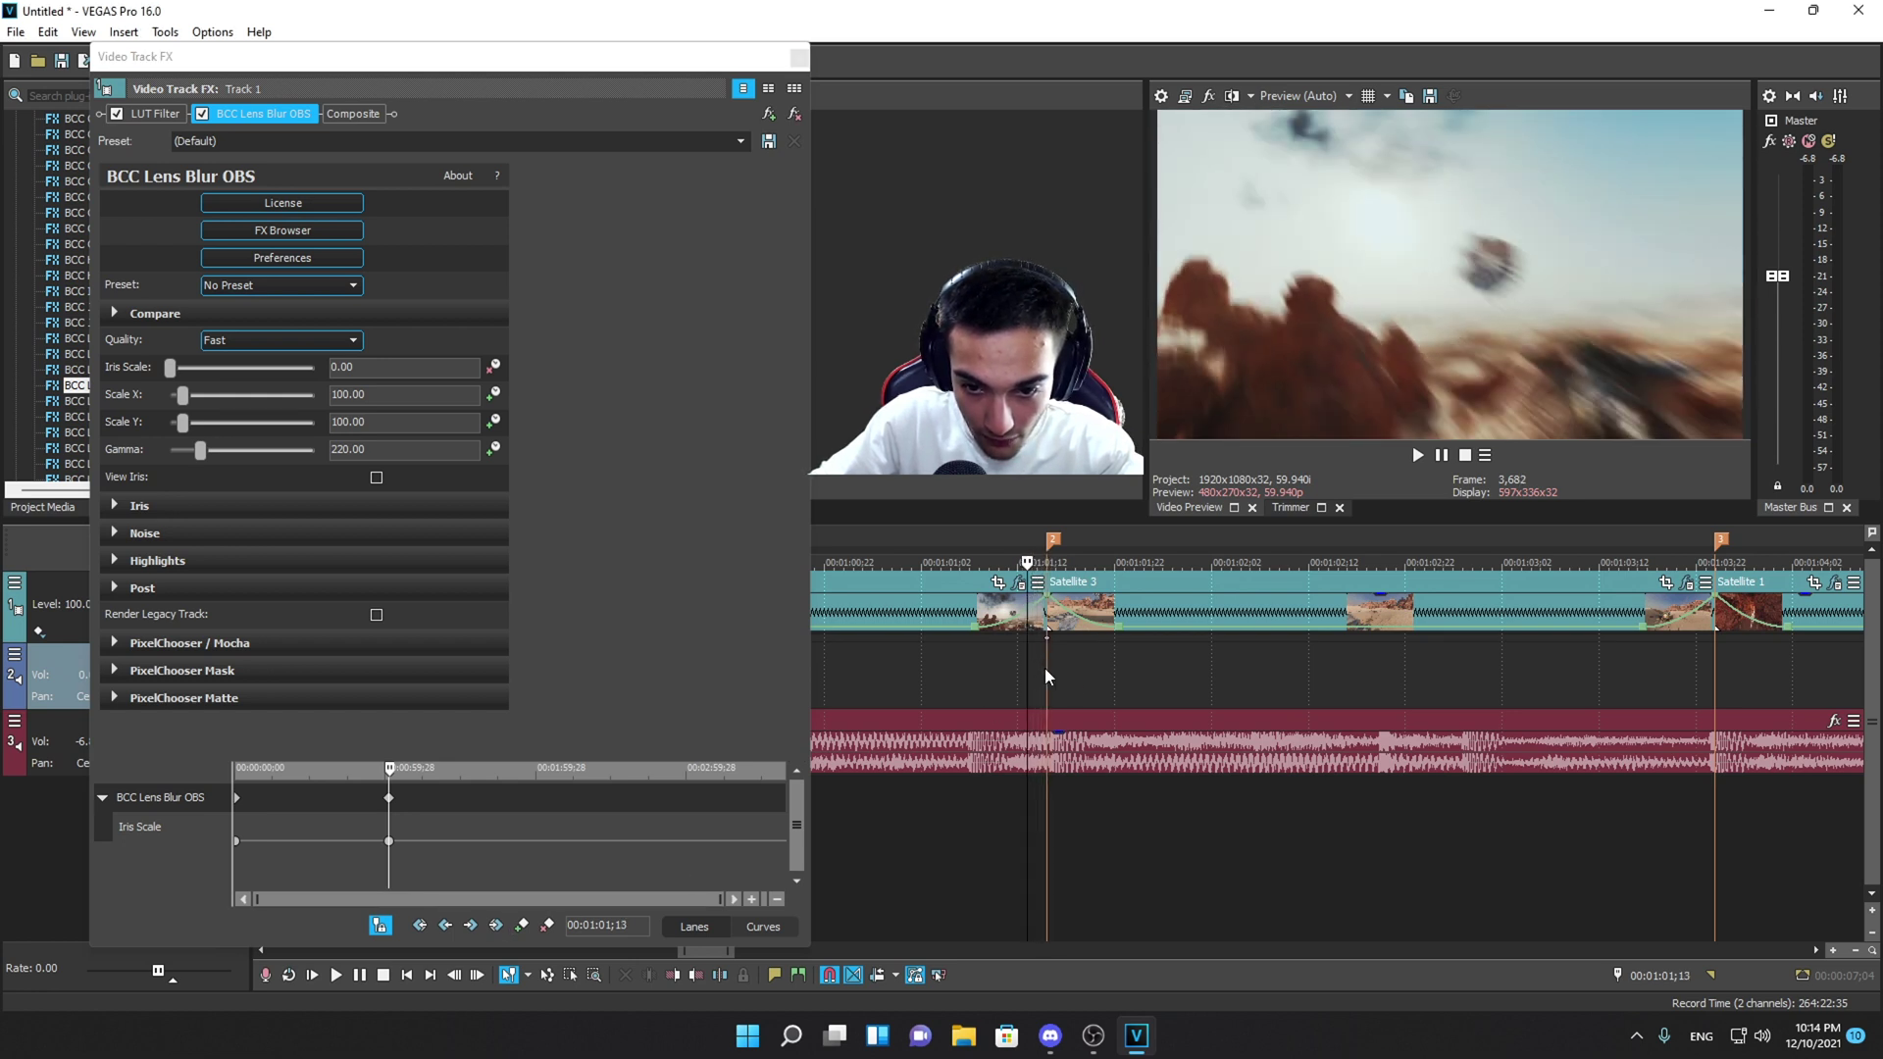
key(Left)
key(Left)
click(522, 925)
- Add an Iris Scale keyframe at 00:01:01;19, after the cut into Satellite 3, and return to the keyframe at 00:01:01;10
scroll(525, 857, up, 4)
scroll(524, 856, up, 3)
click(1051, 656)
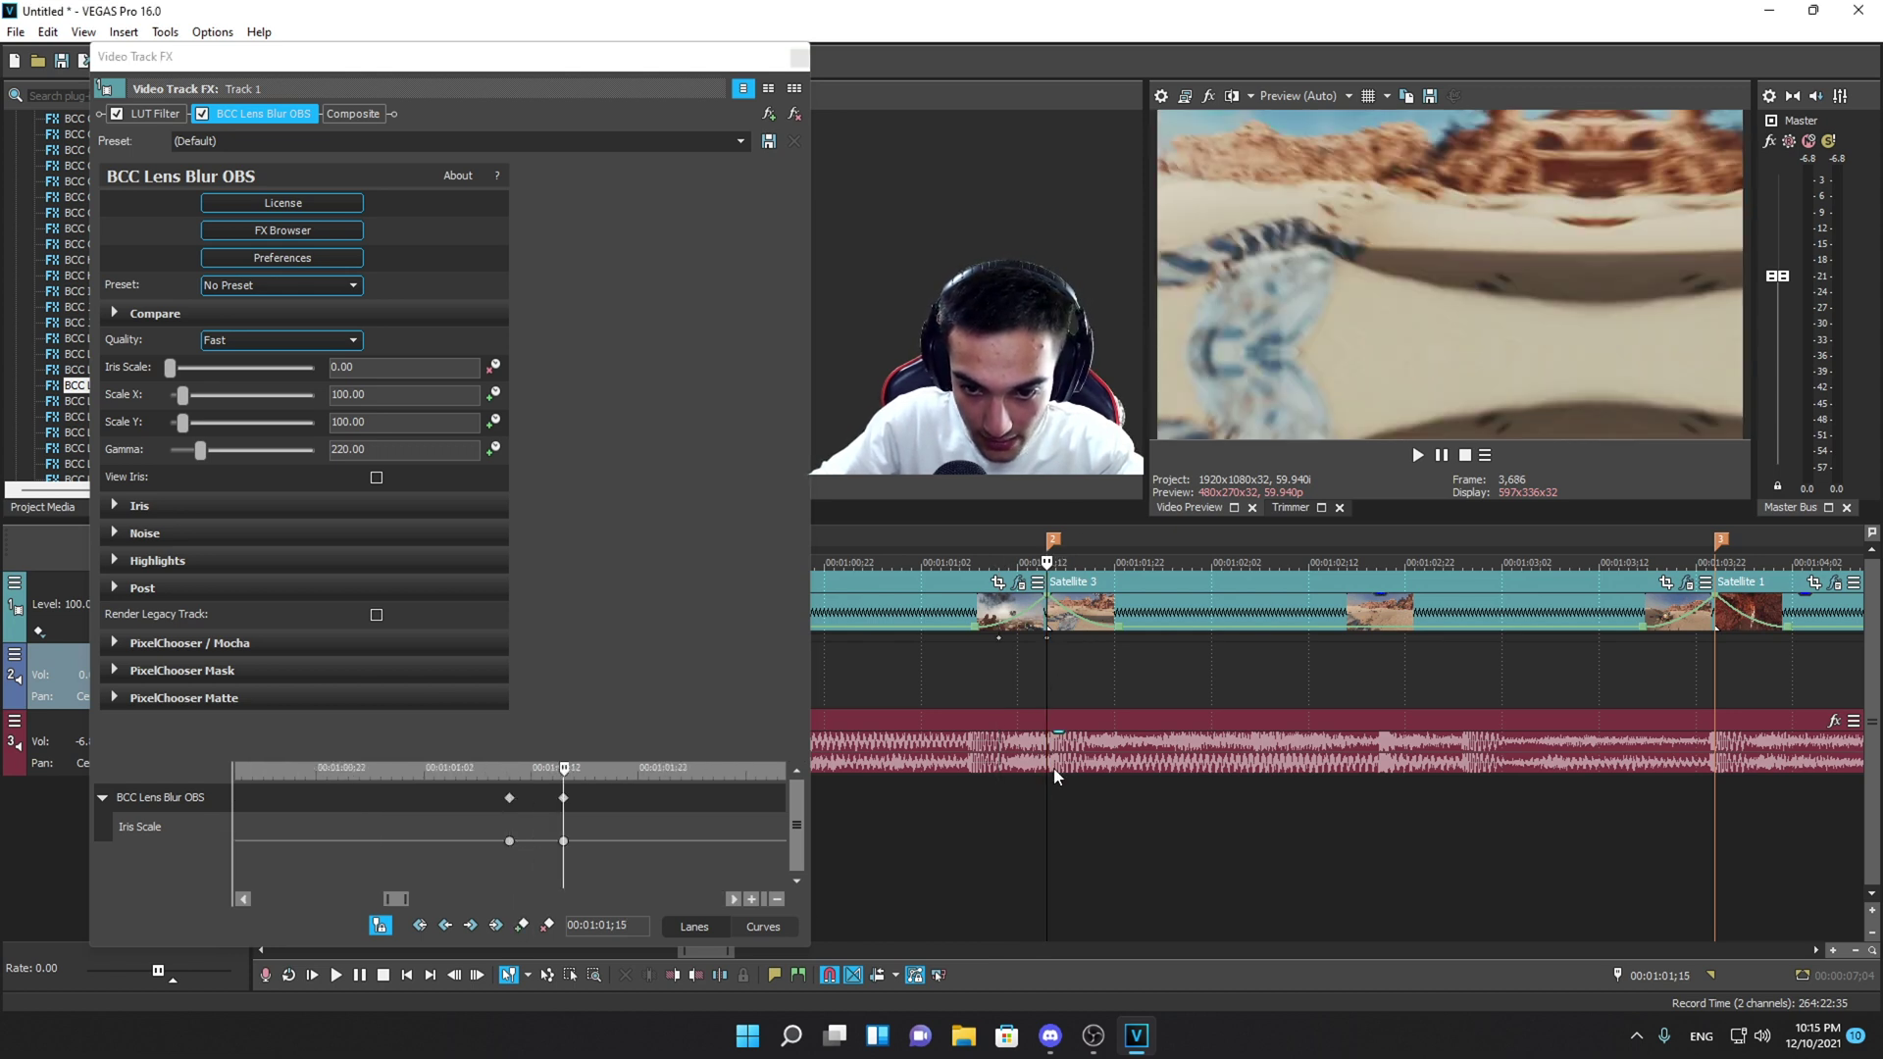
scroll(1055, 776, up, 3)
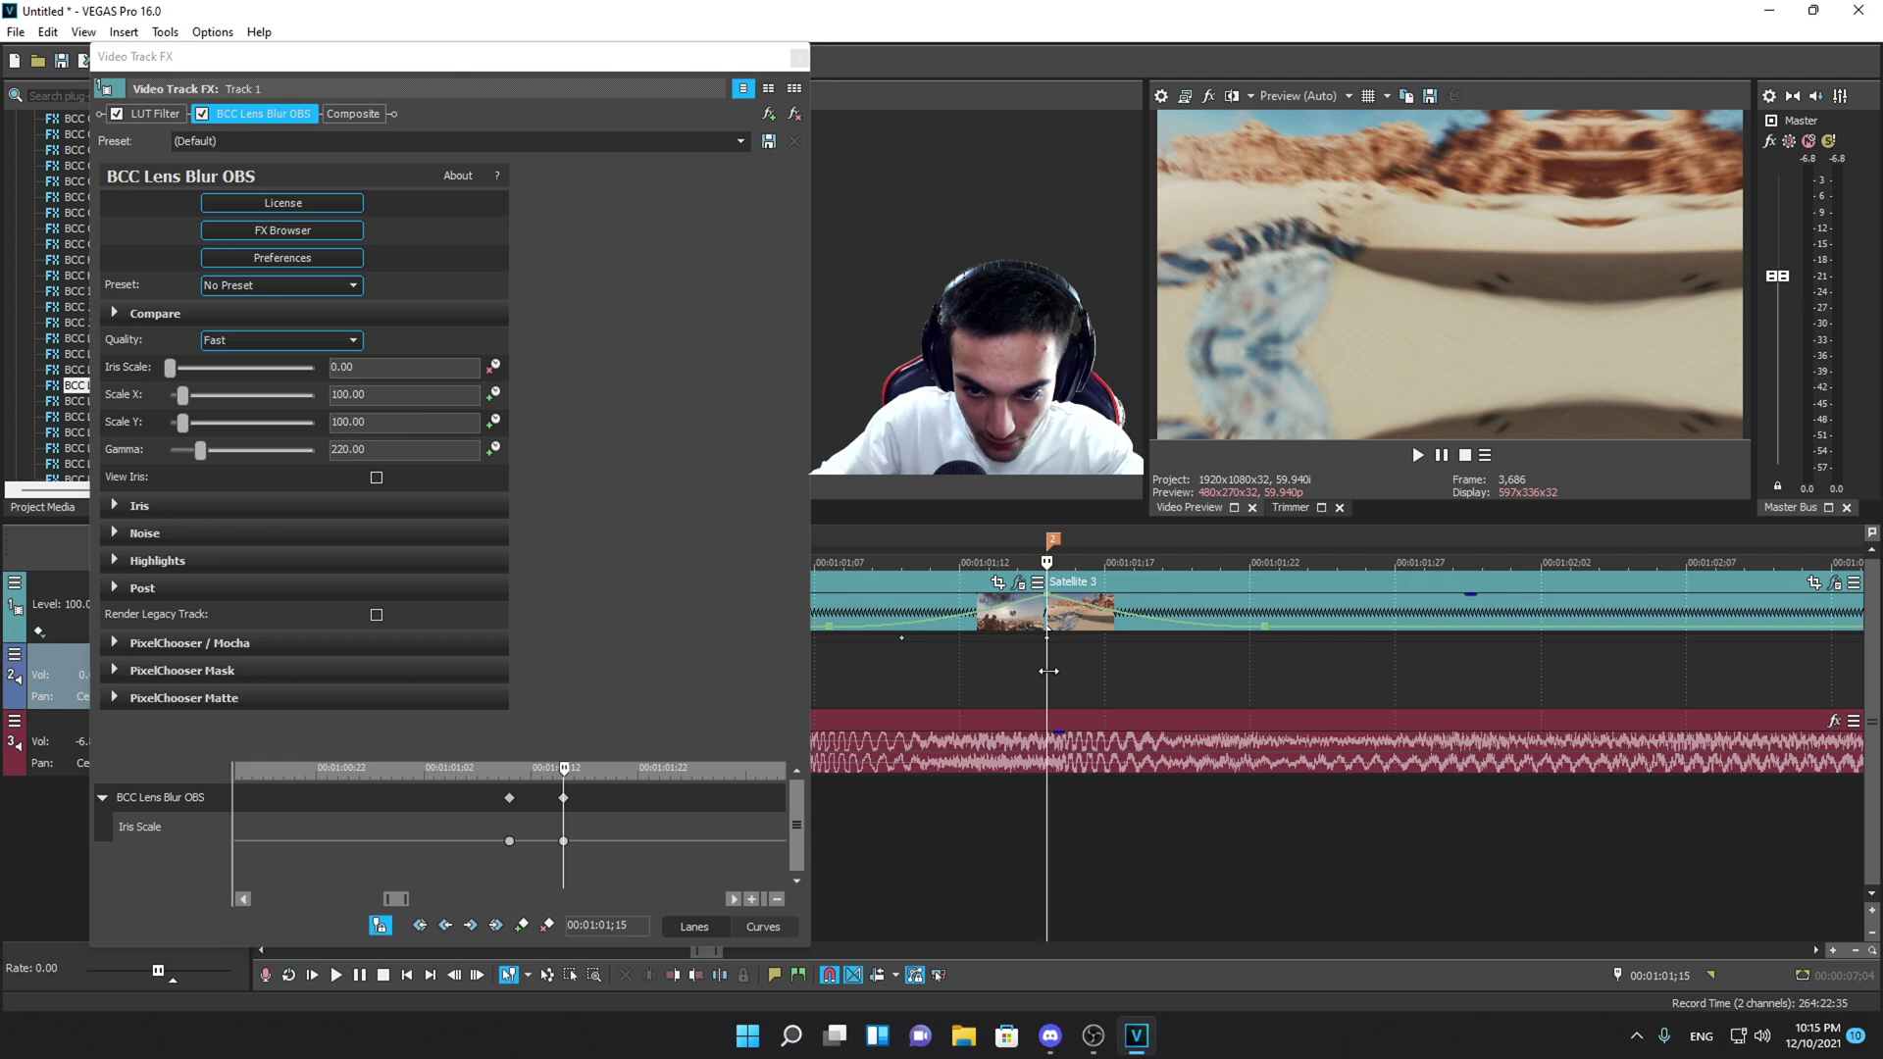
click(1068, 792)
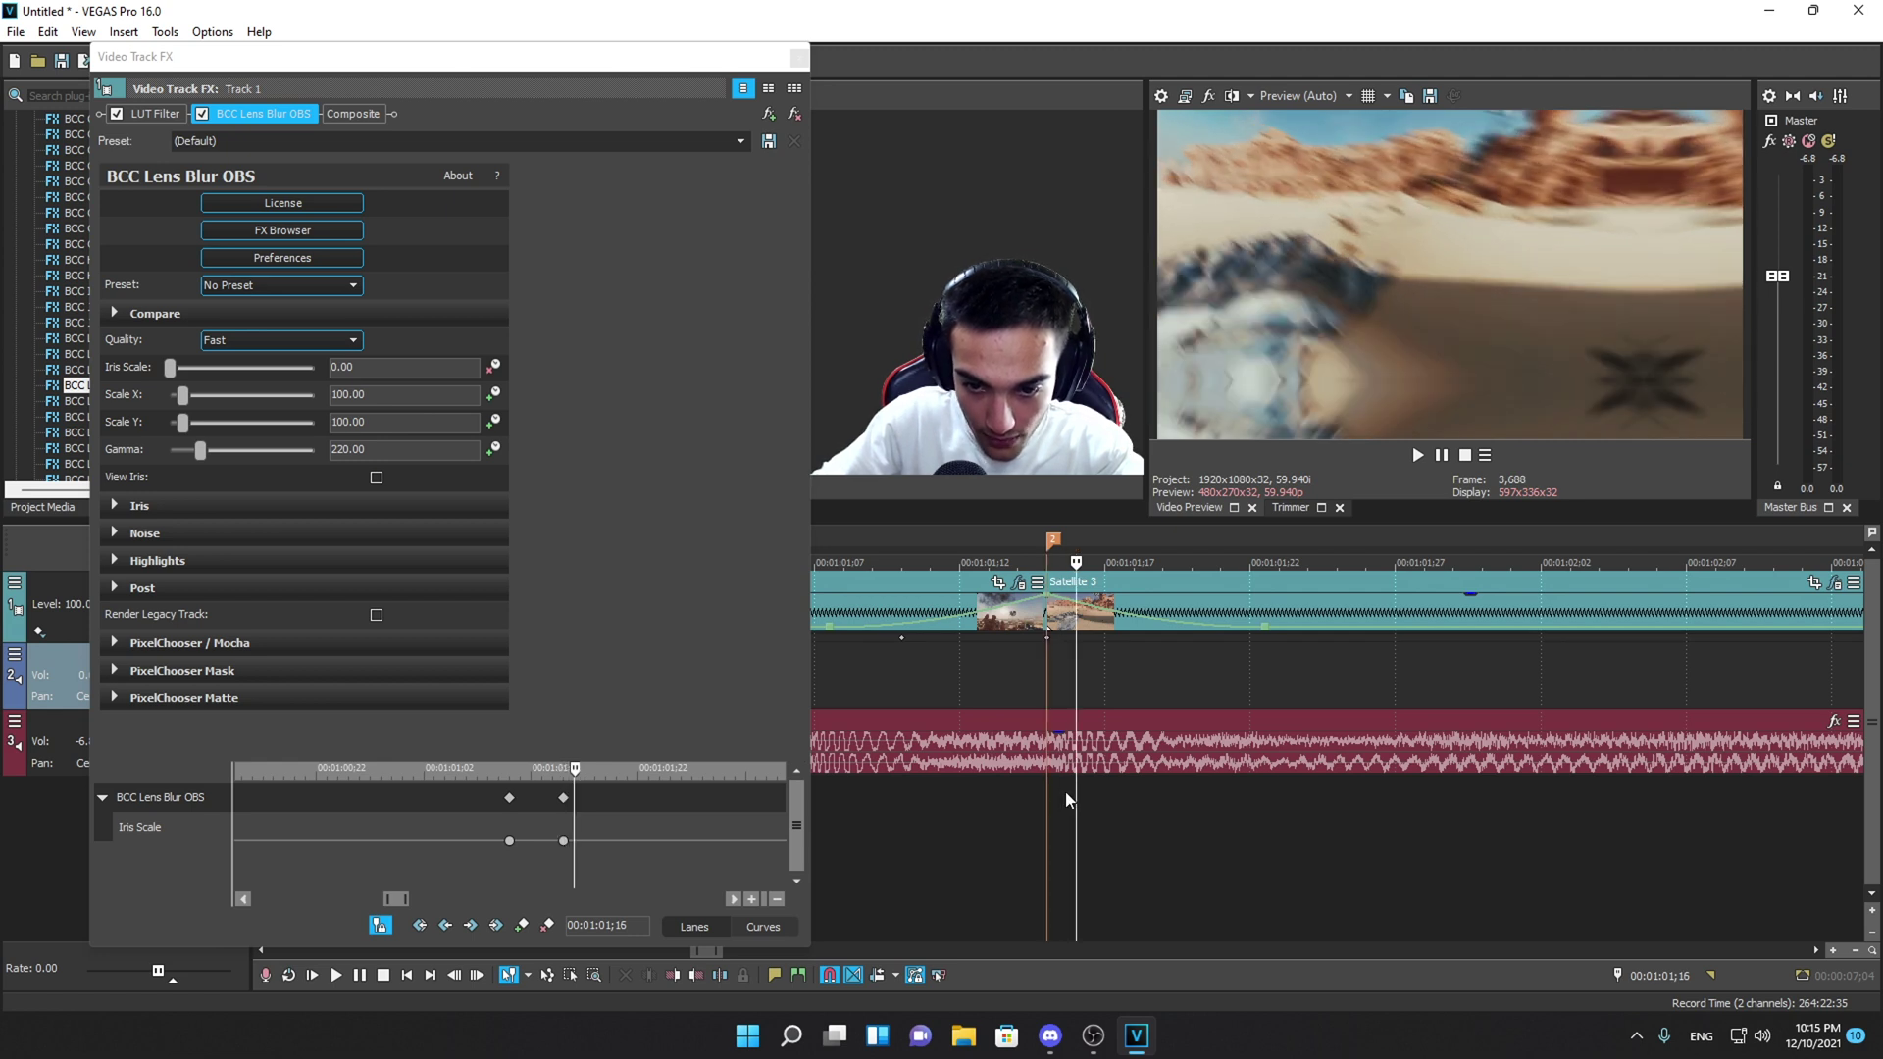
key(Right)
key(Right)
key(Right)
key(Right)
key(Right)
key(Right)
key(Right)
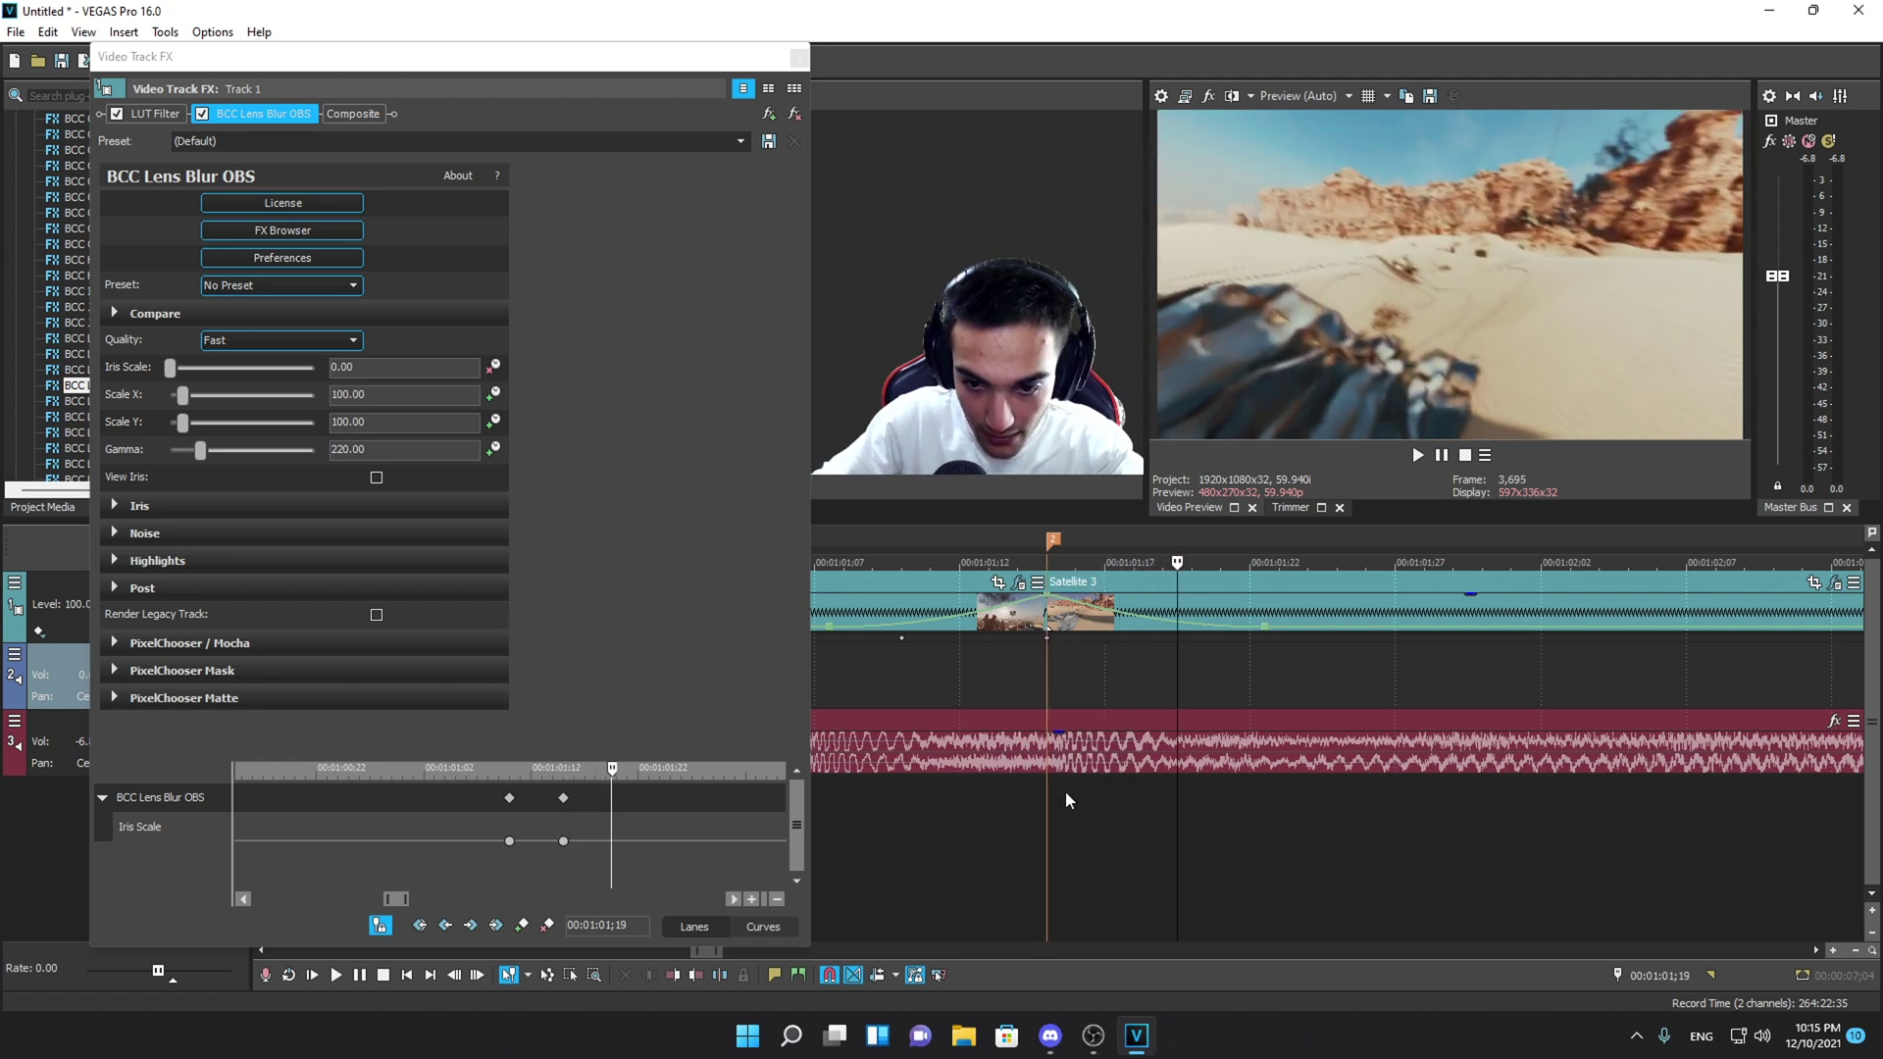
click(522, 925)
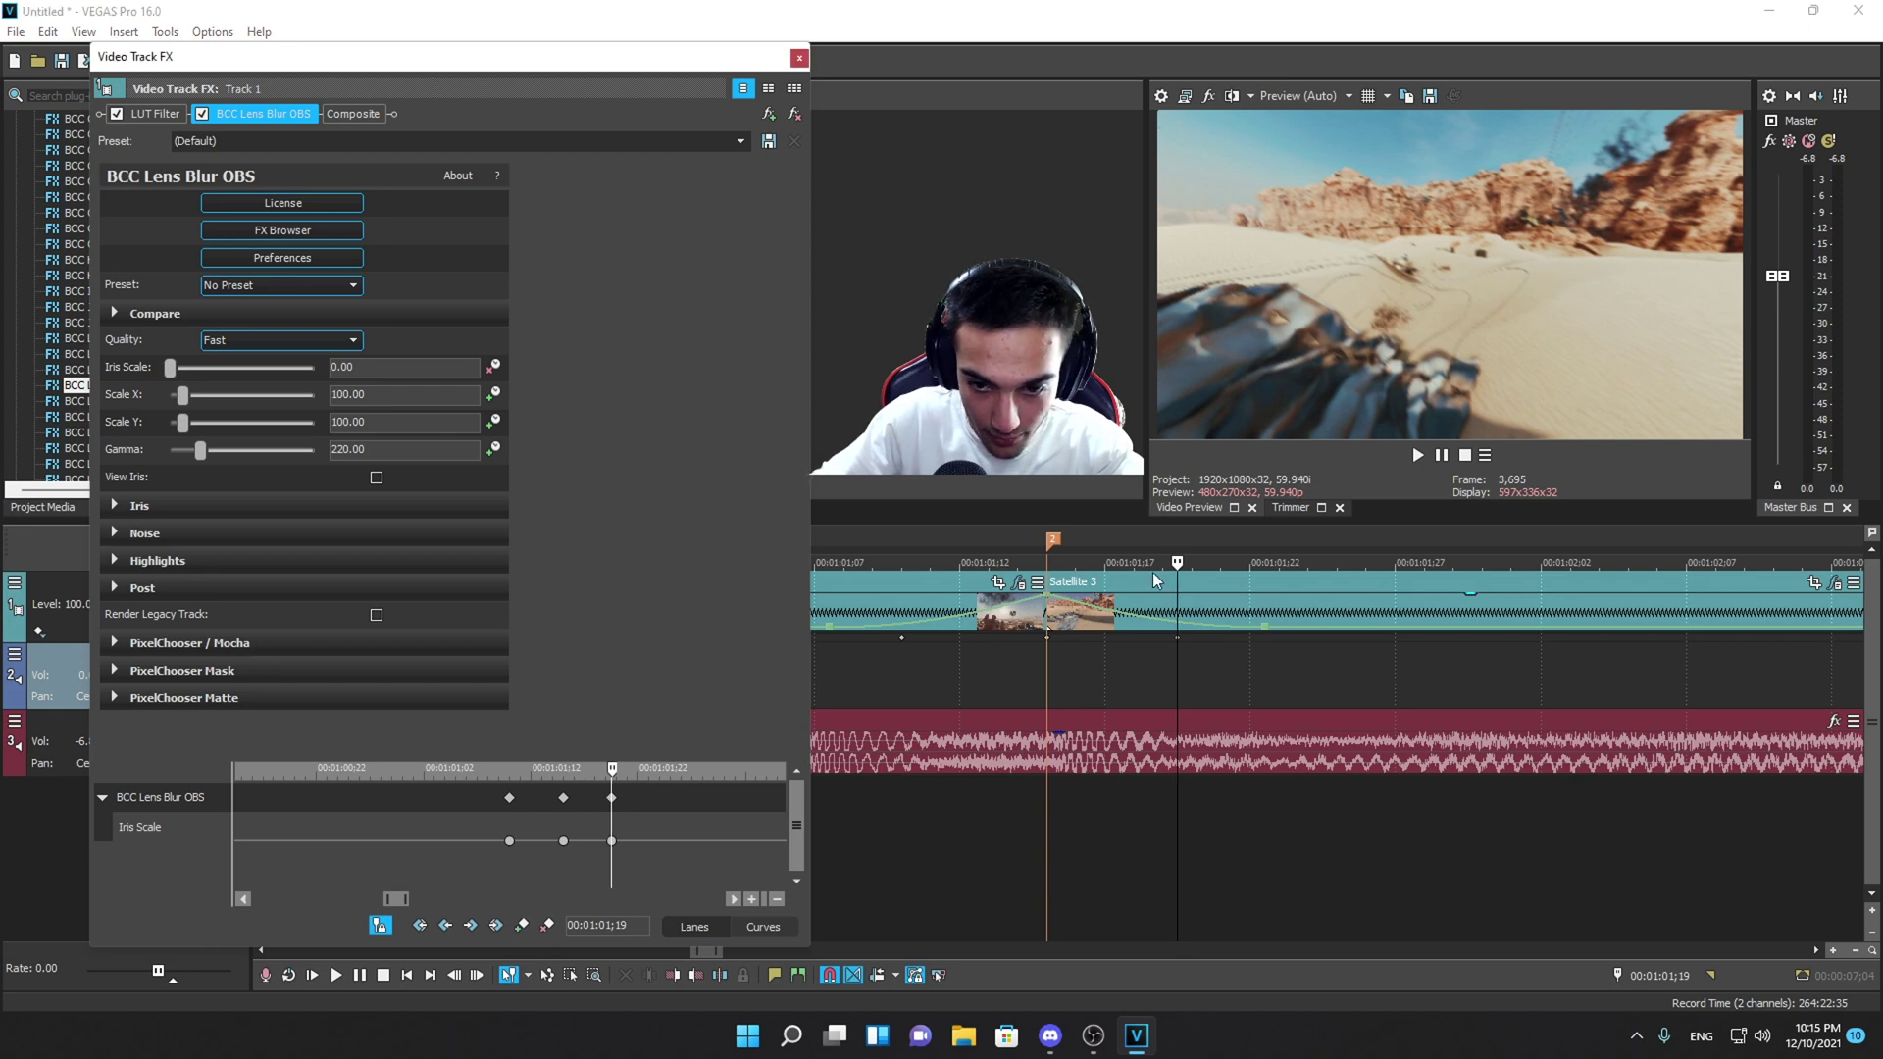
click(902, 647)
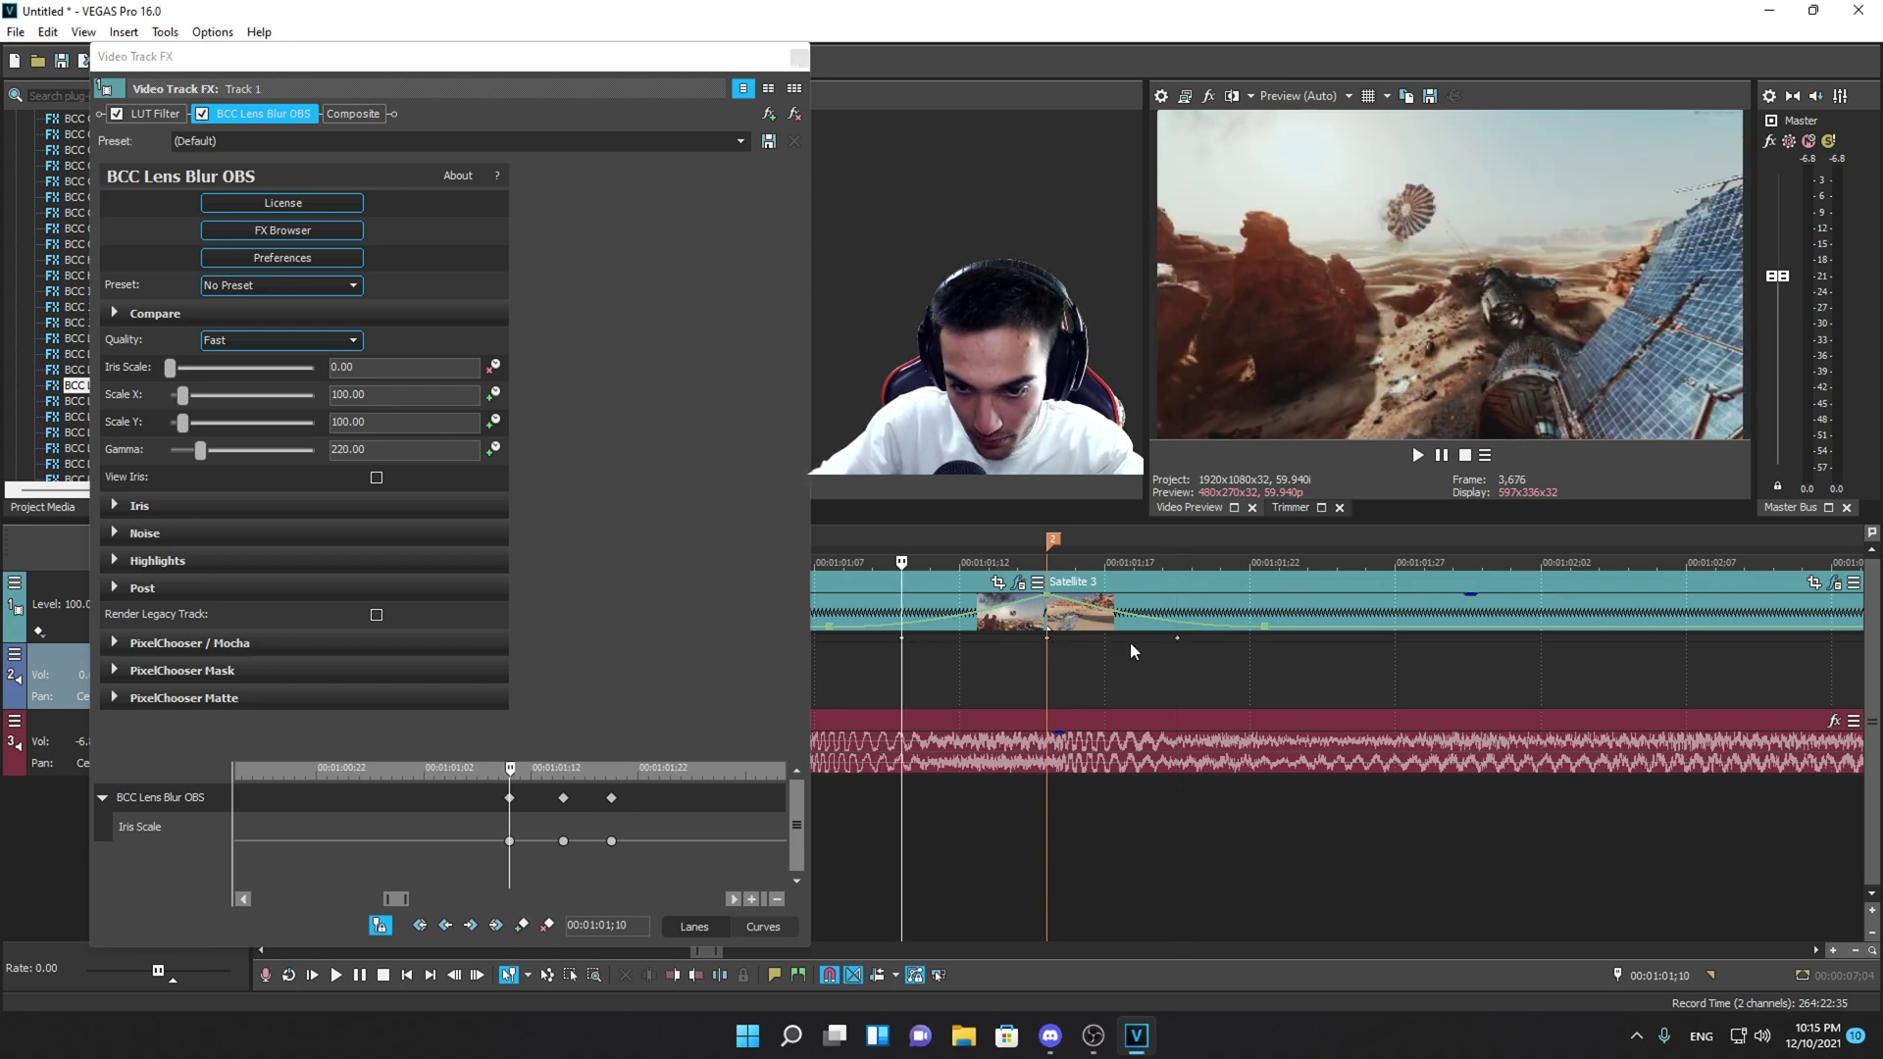
- Set the Iris Scale keyframe at 00:01:01;15, on the cut into Satellite 3, to 17.69
click(1047, 642)
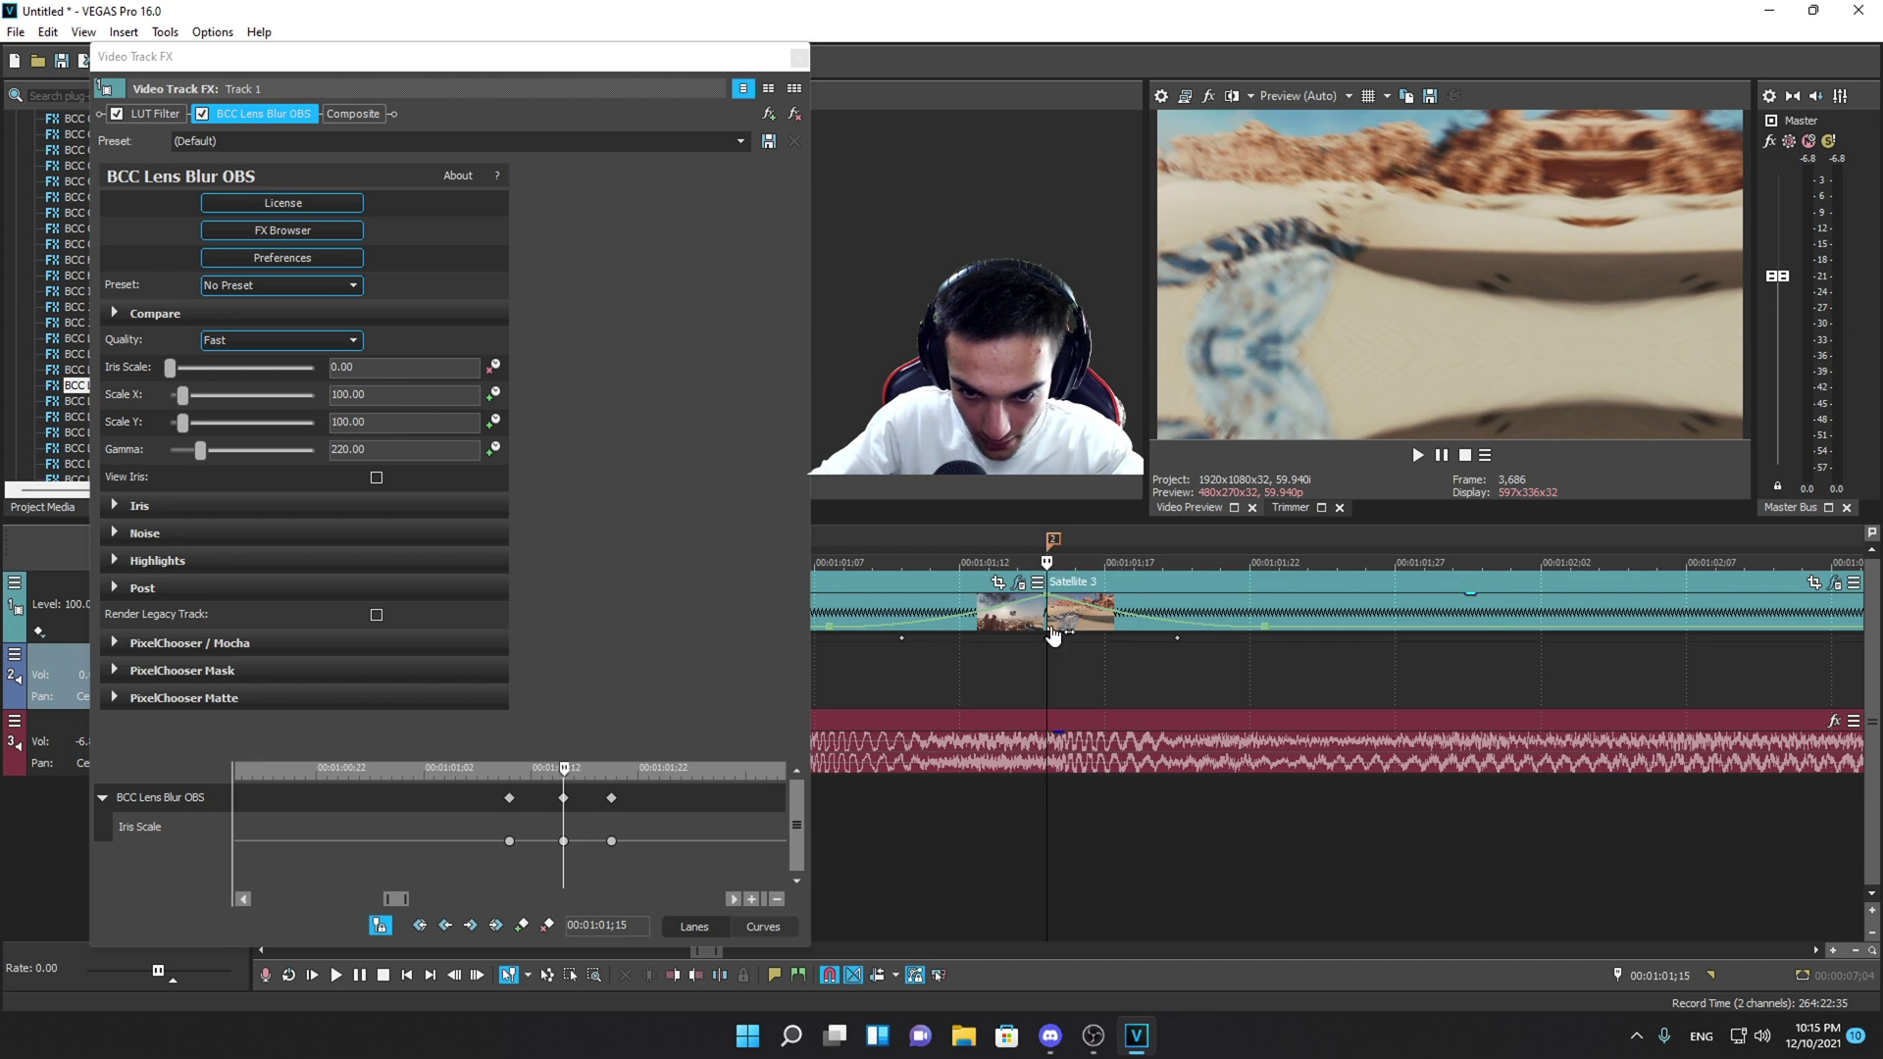
click(563, 840)
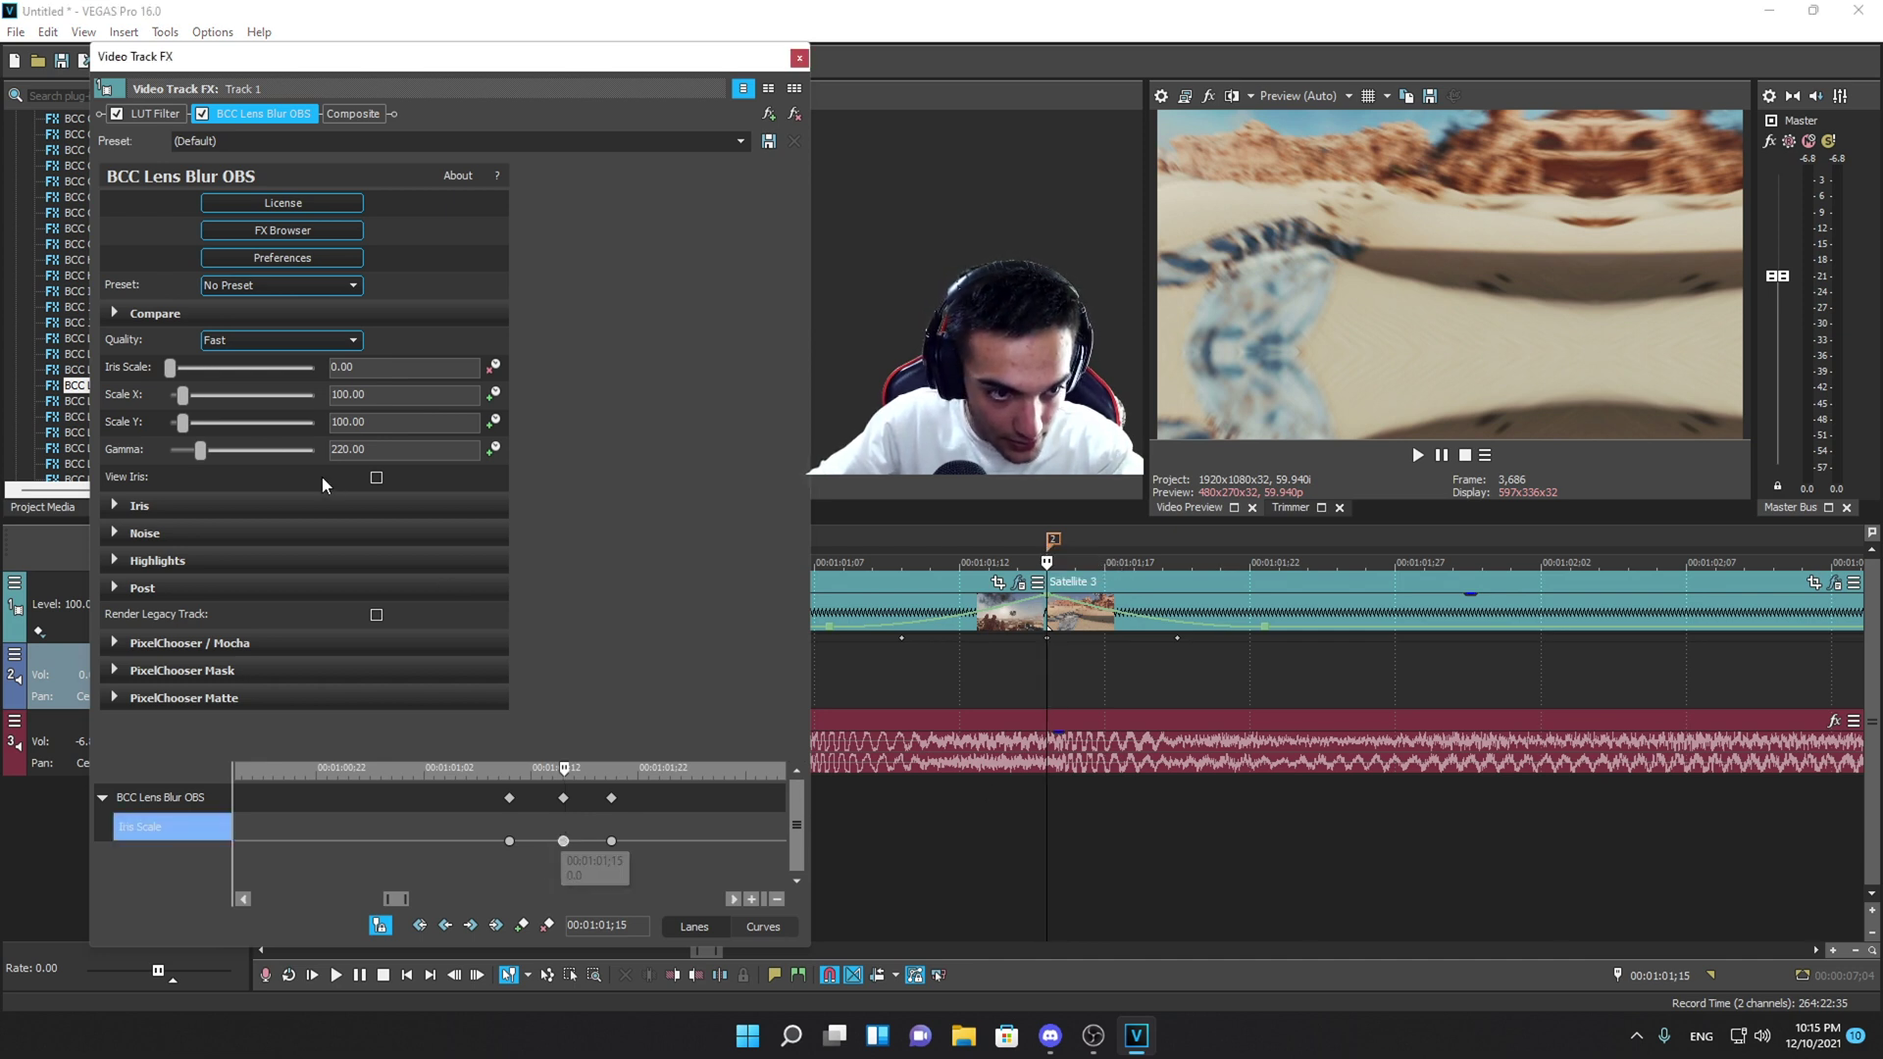
drag(173, 367, 186, 374)
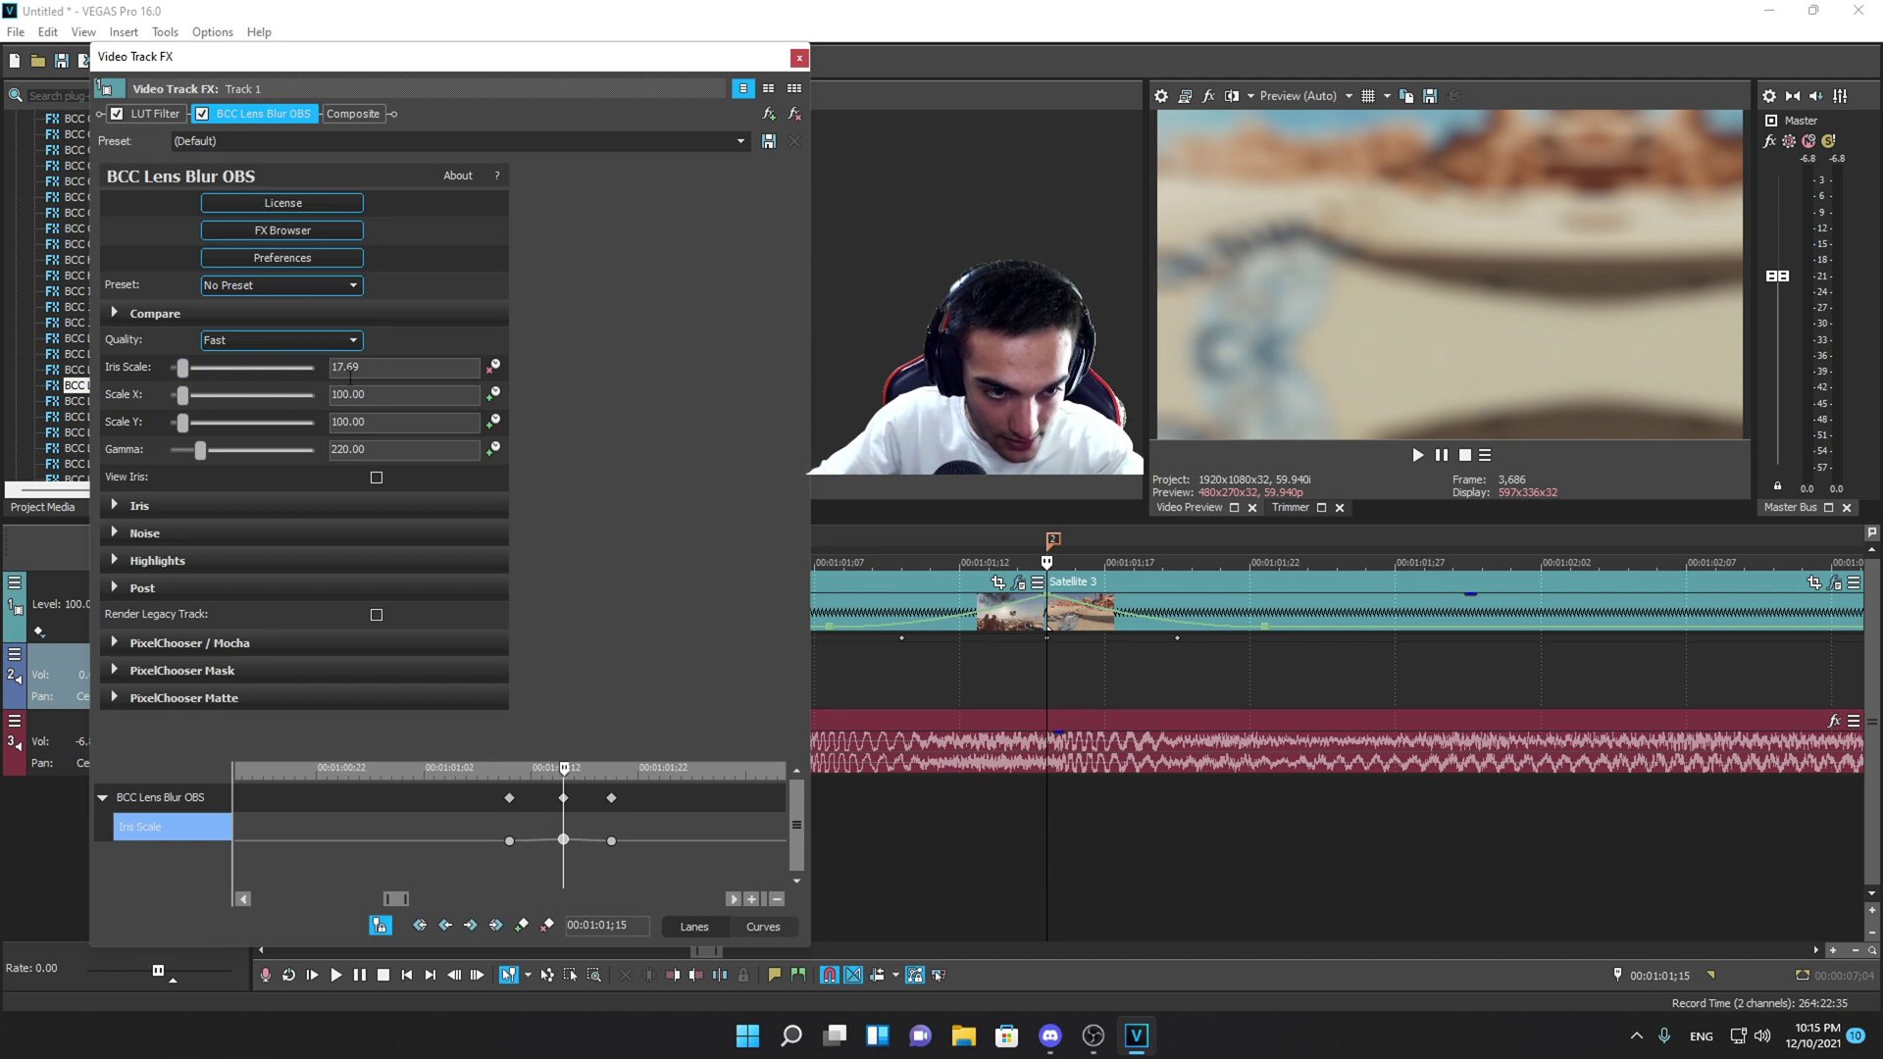
- Set the Iris Scale keyframe at 00:01:01;10 to Slow Fade and change the interpolation type of the keyframe at 00:01:01;15
click(509, 841)
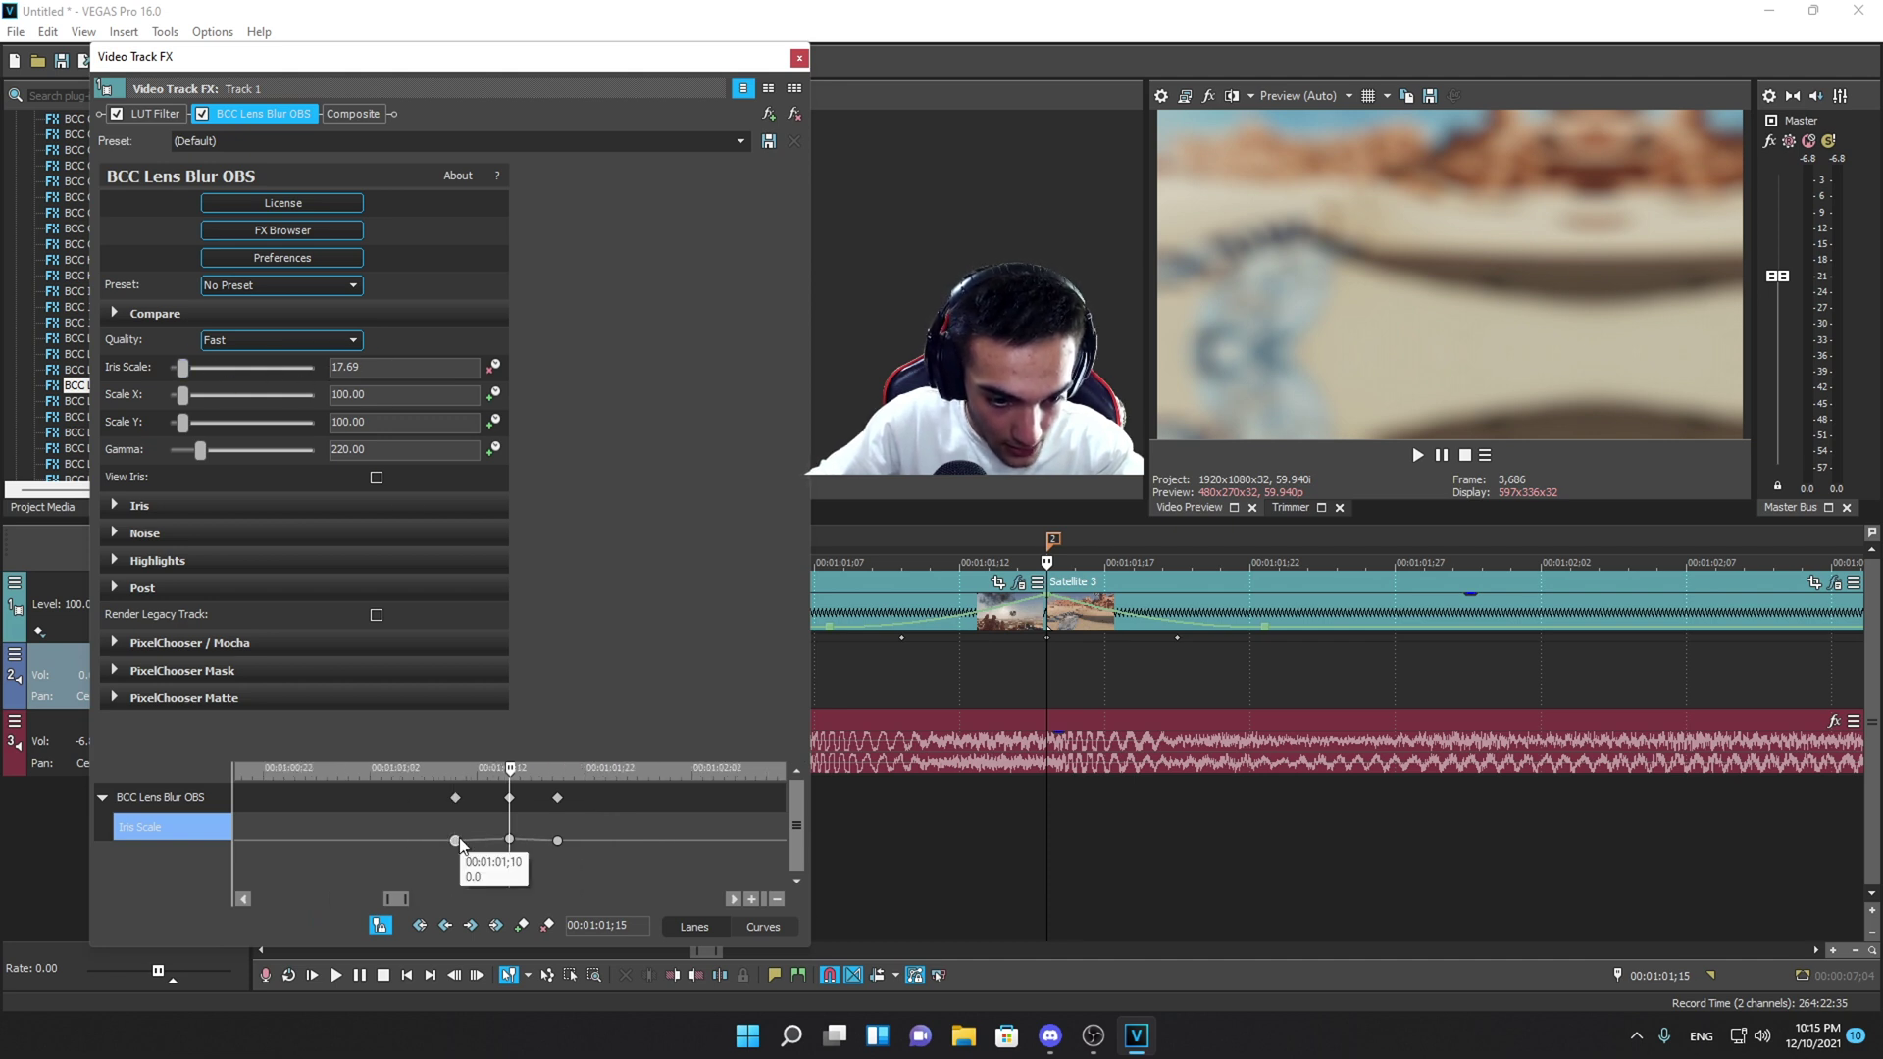
right_click(456, 840)
click(518, 728)
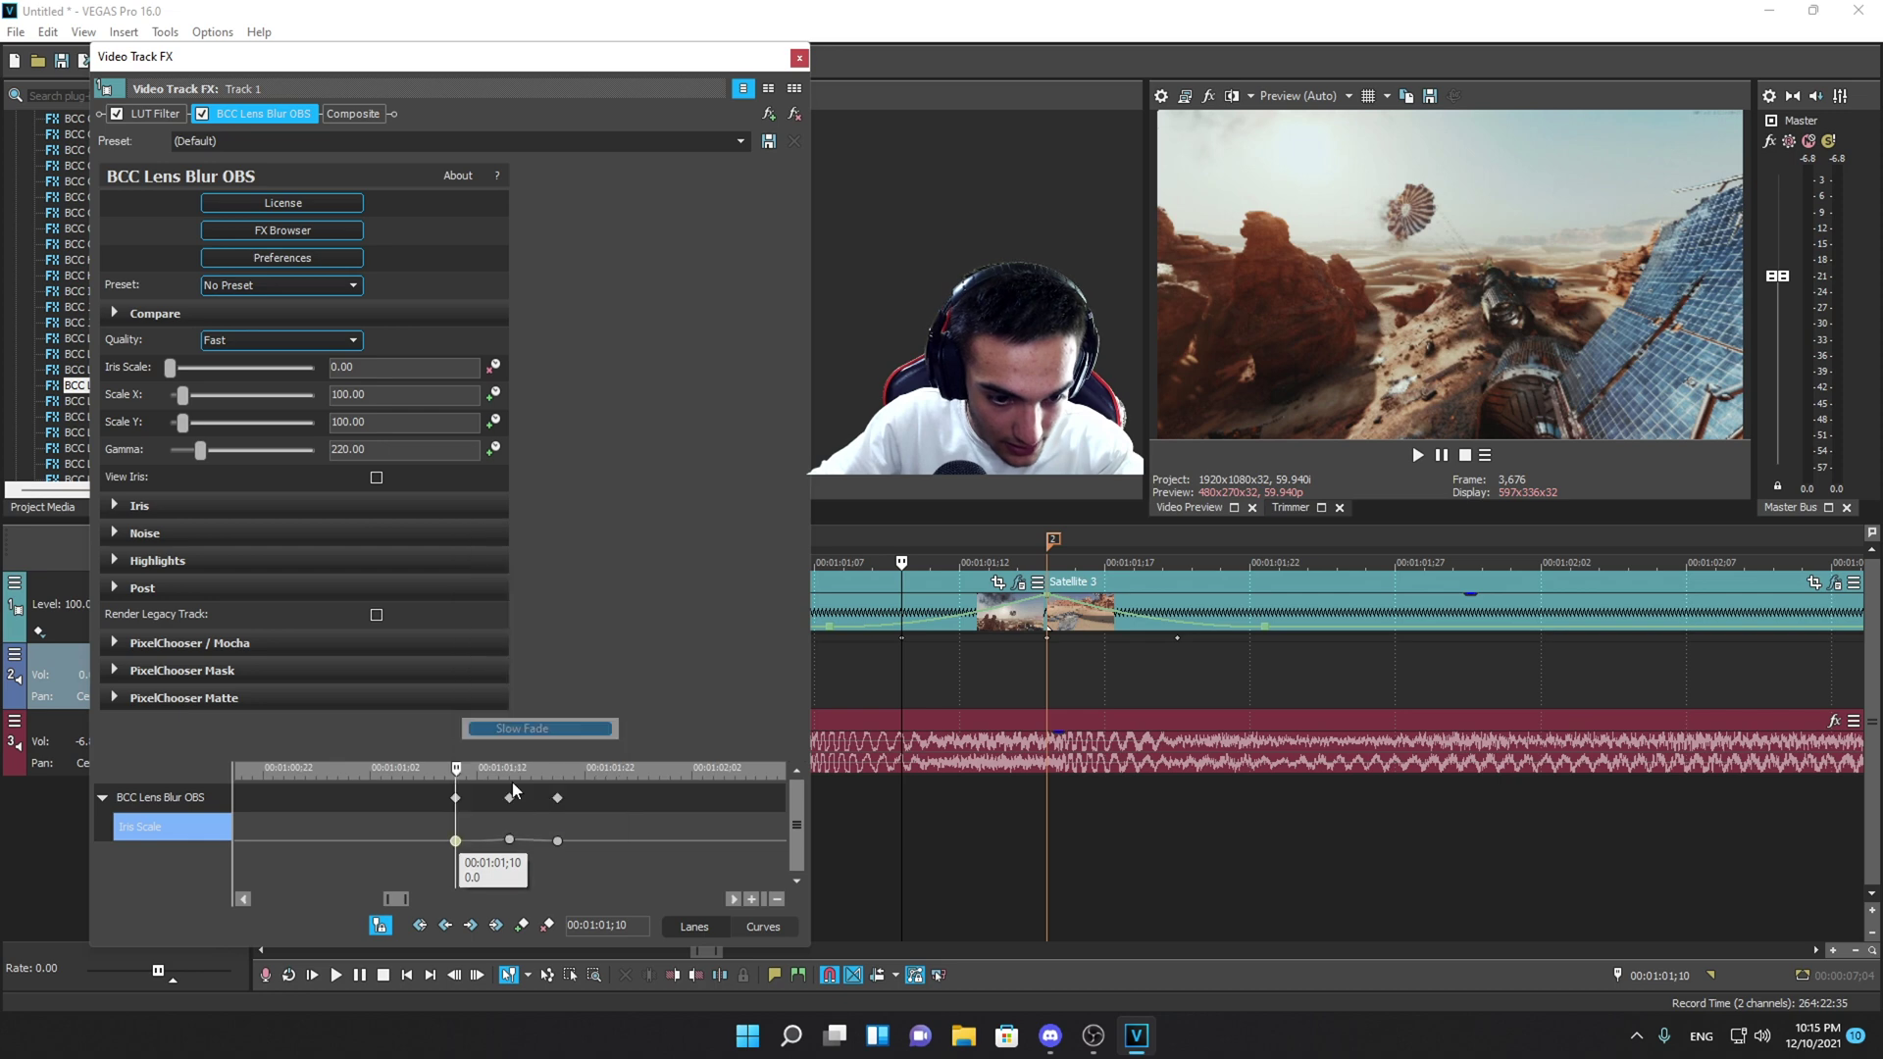
right_click(509, 841)
click(562, 709)
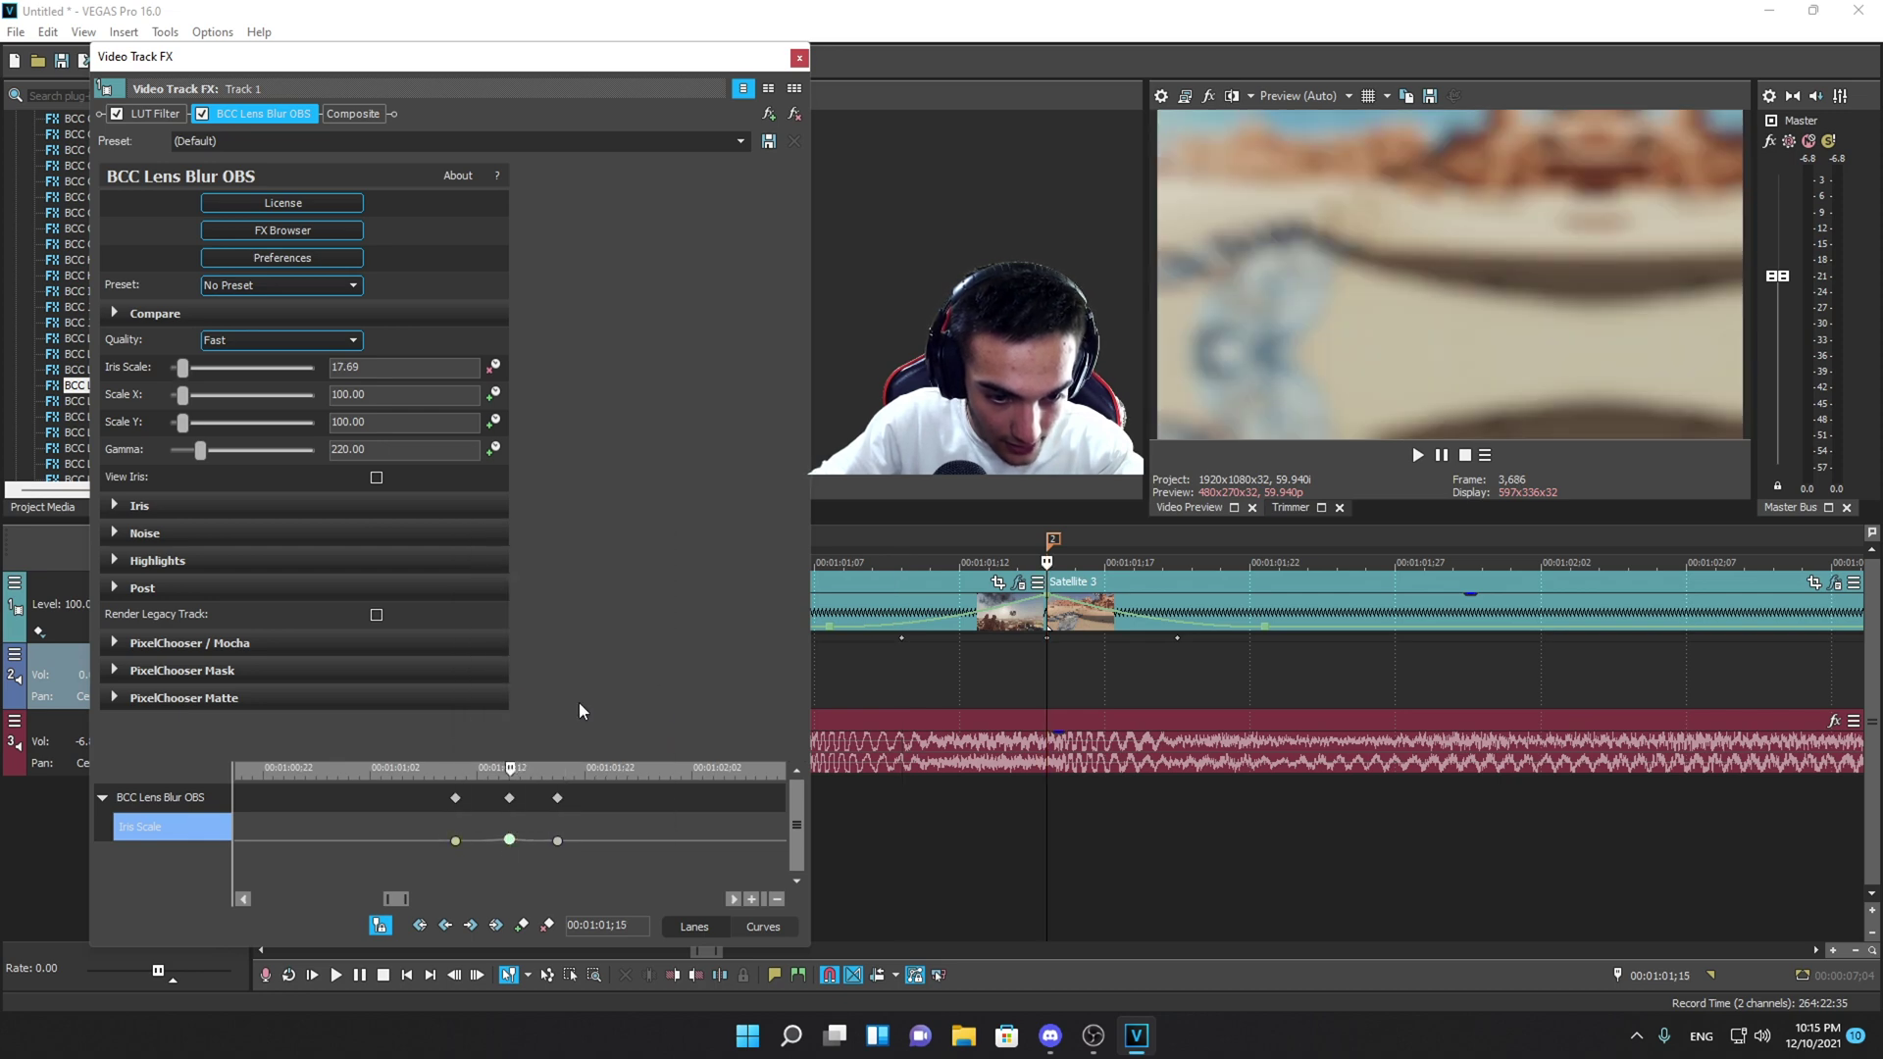
- Play back the cut from Satellite 2 to Satellite 3 to check the keyframed lens blur
scroll(1163, 651, down, 5)
click(998, 650)
key(Right)
key(Right)
key(Right)
key(Right)
key(Right)
key(Right)
key(Right)
key(Right)
key(Right)
key(Right)
key(Right)
key(Right)
key(Right)
key(space)
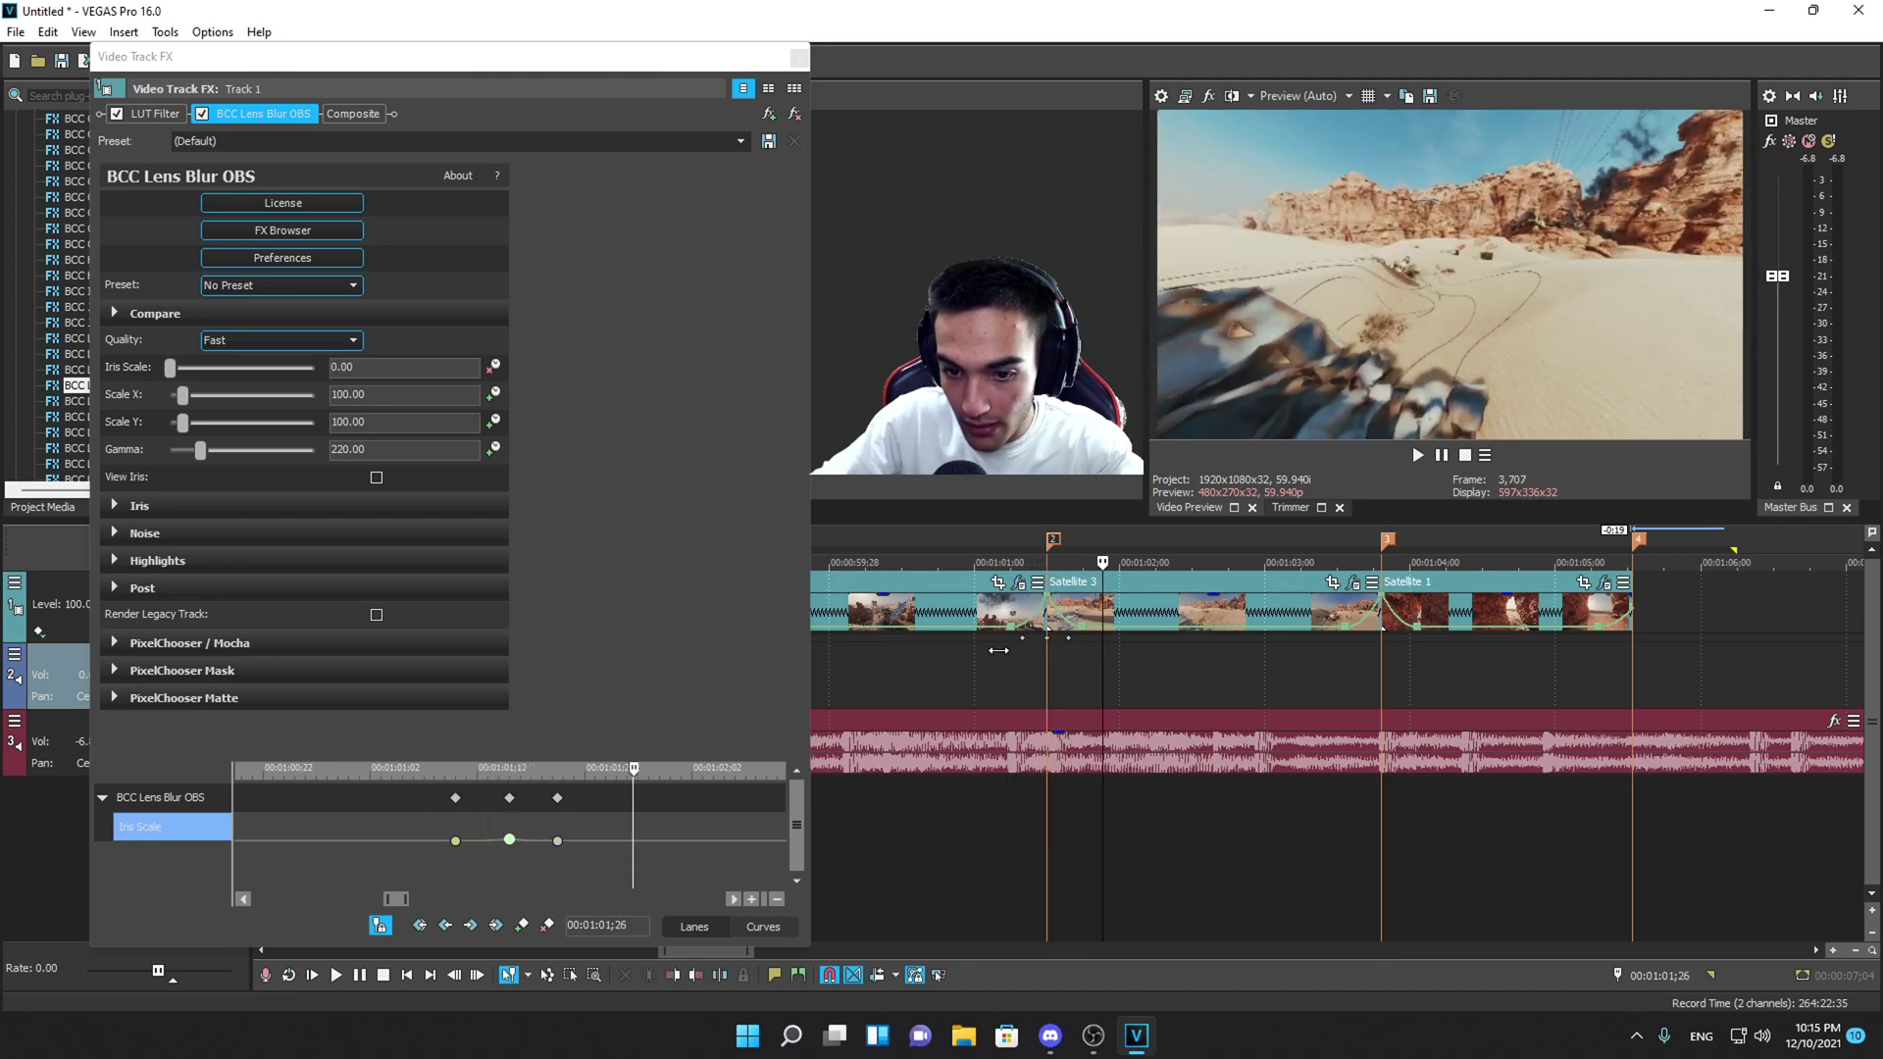
click(985, 652)
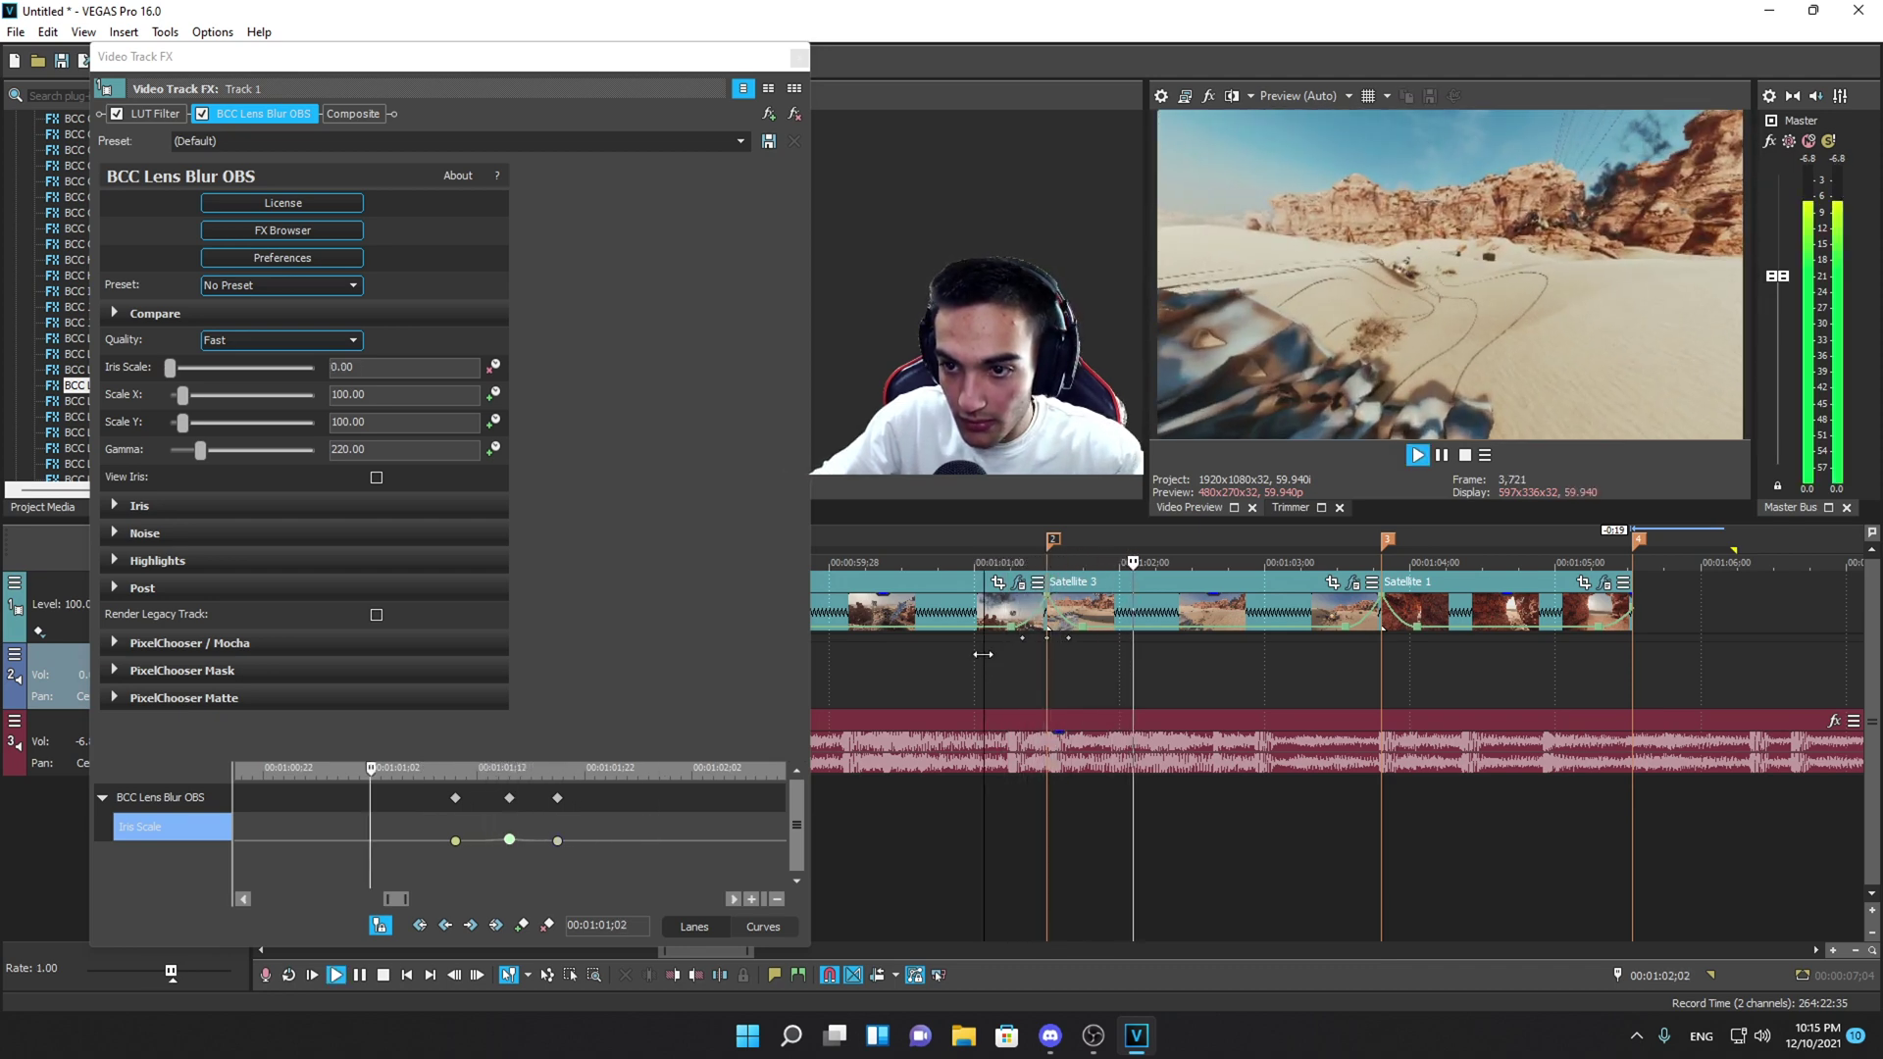
key(space)
key(space)
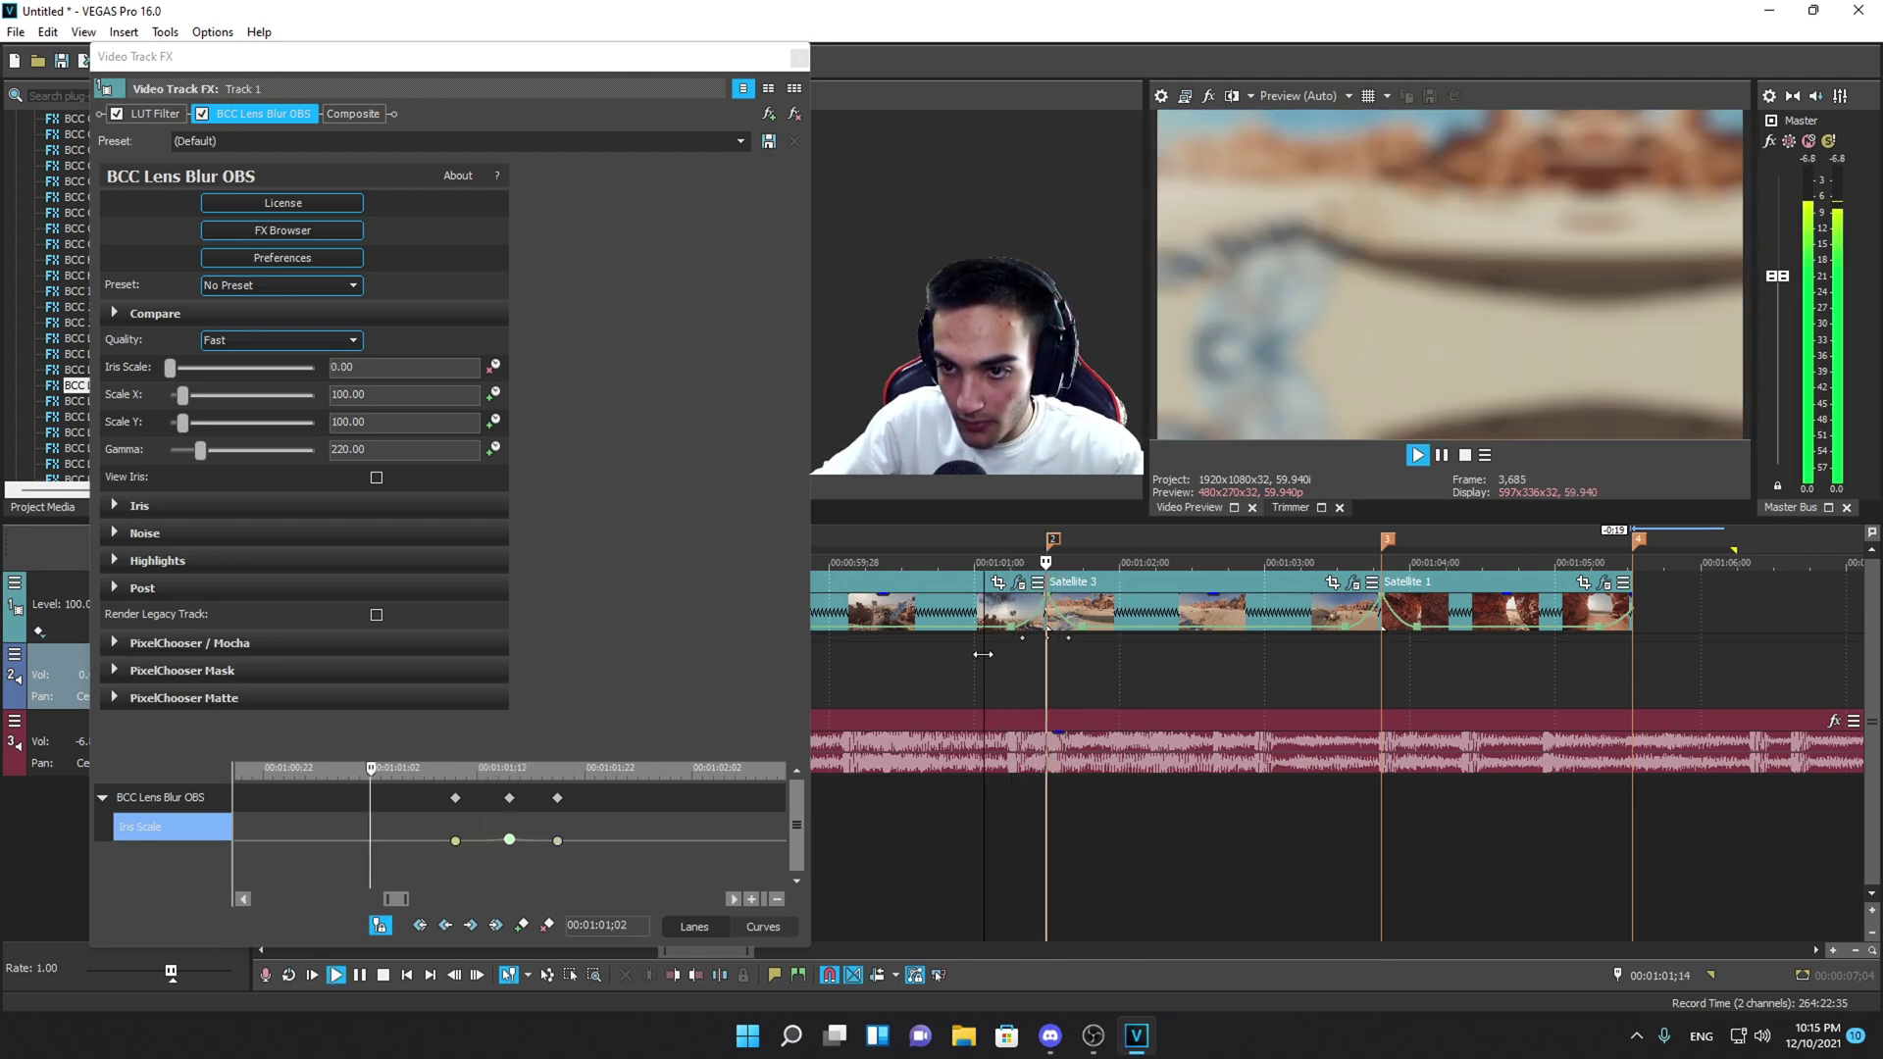
key(space)
click(1022, 657)
drag(1049, 675, 1096, 677)
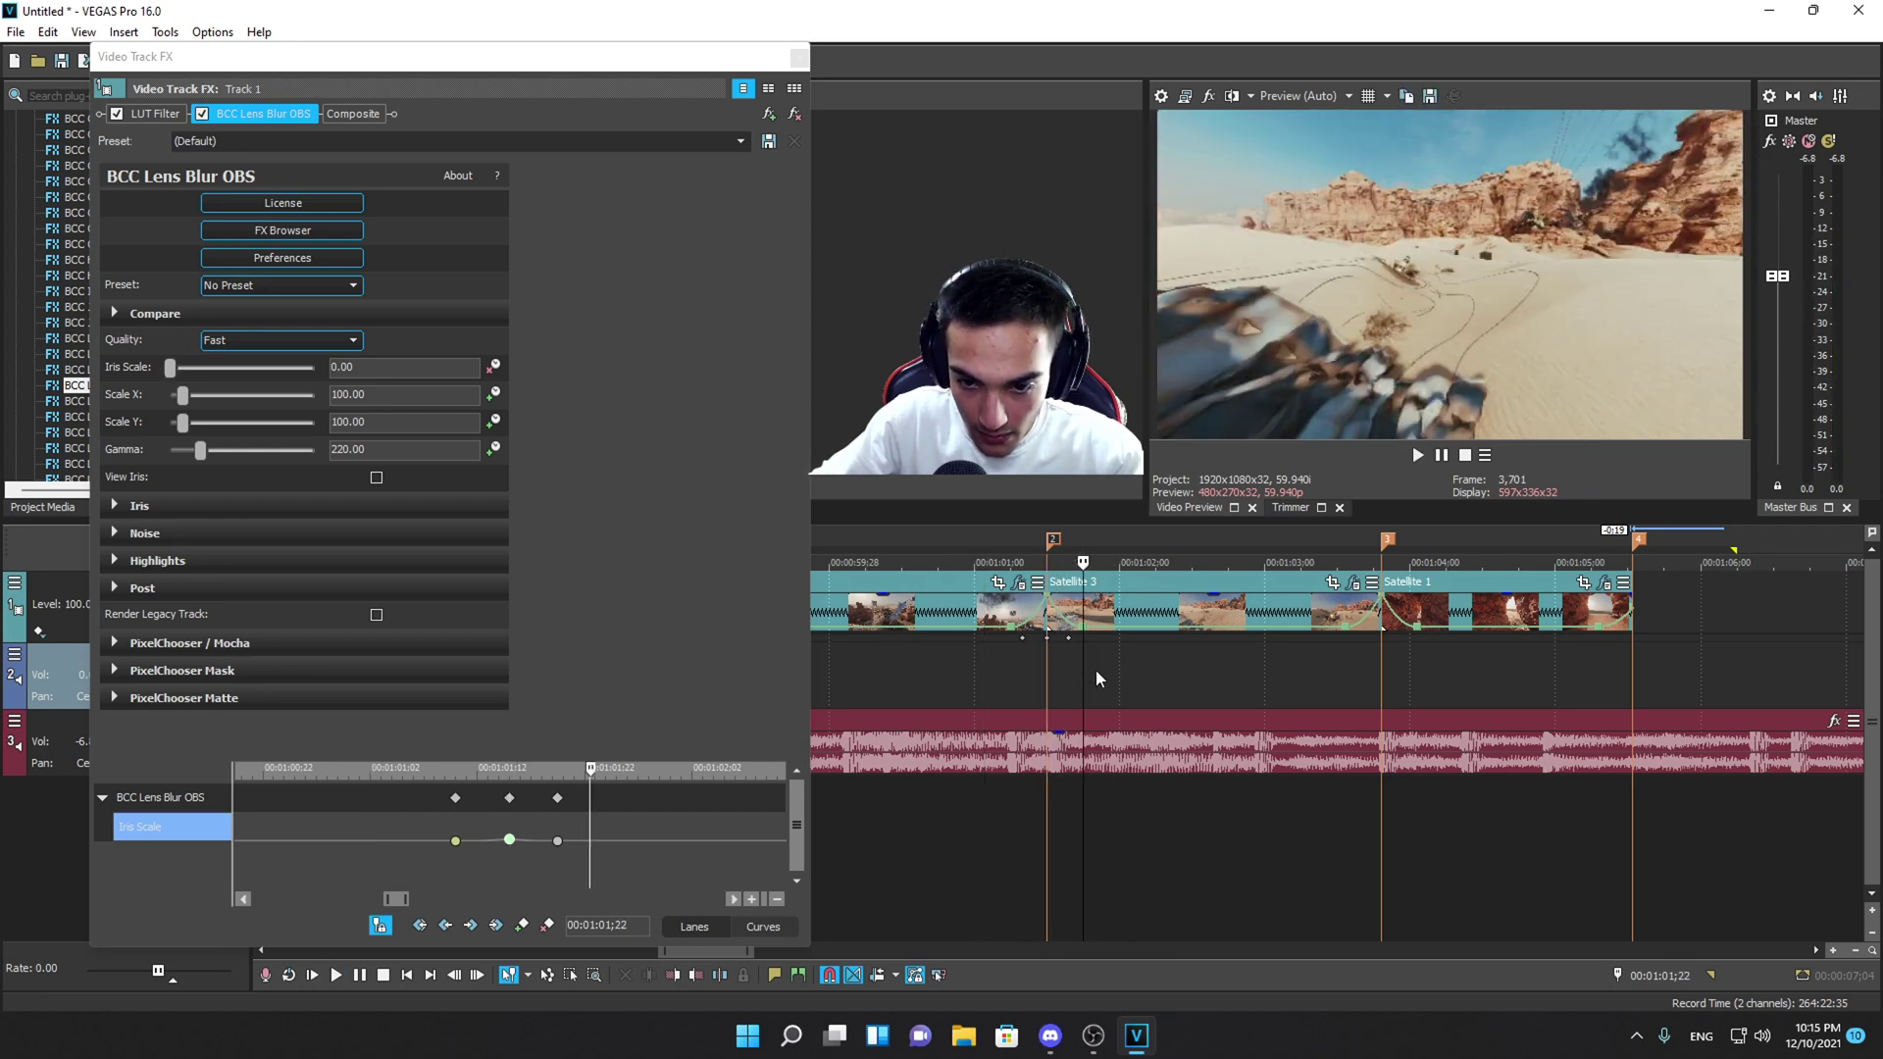
- Copy the three BCC Lens Blur OBS keyframes from 00:01:01;10 to 00:01:01;19
scroll(479, 814, down, 2)
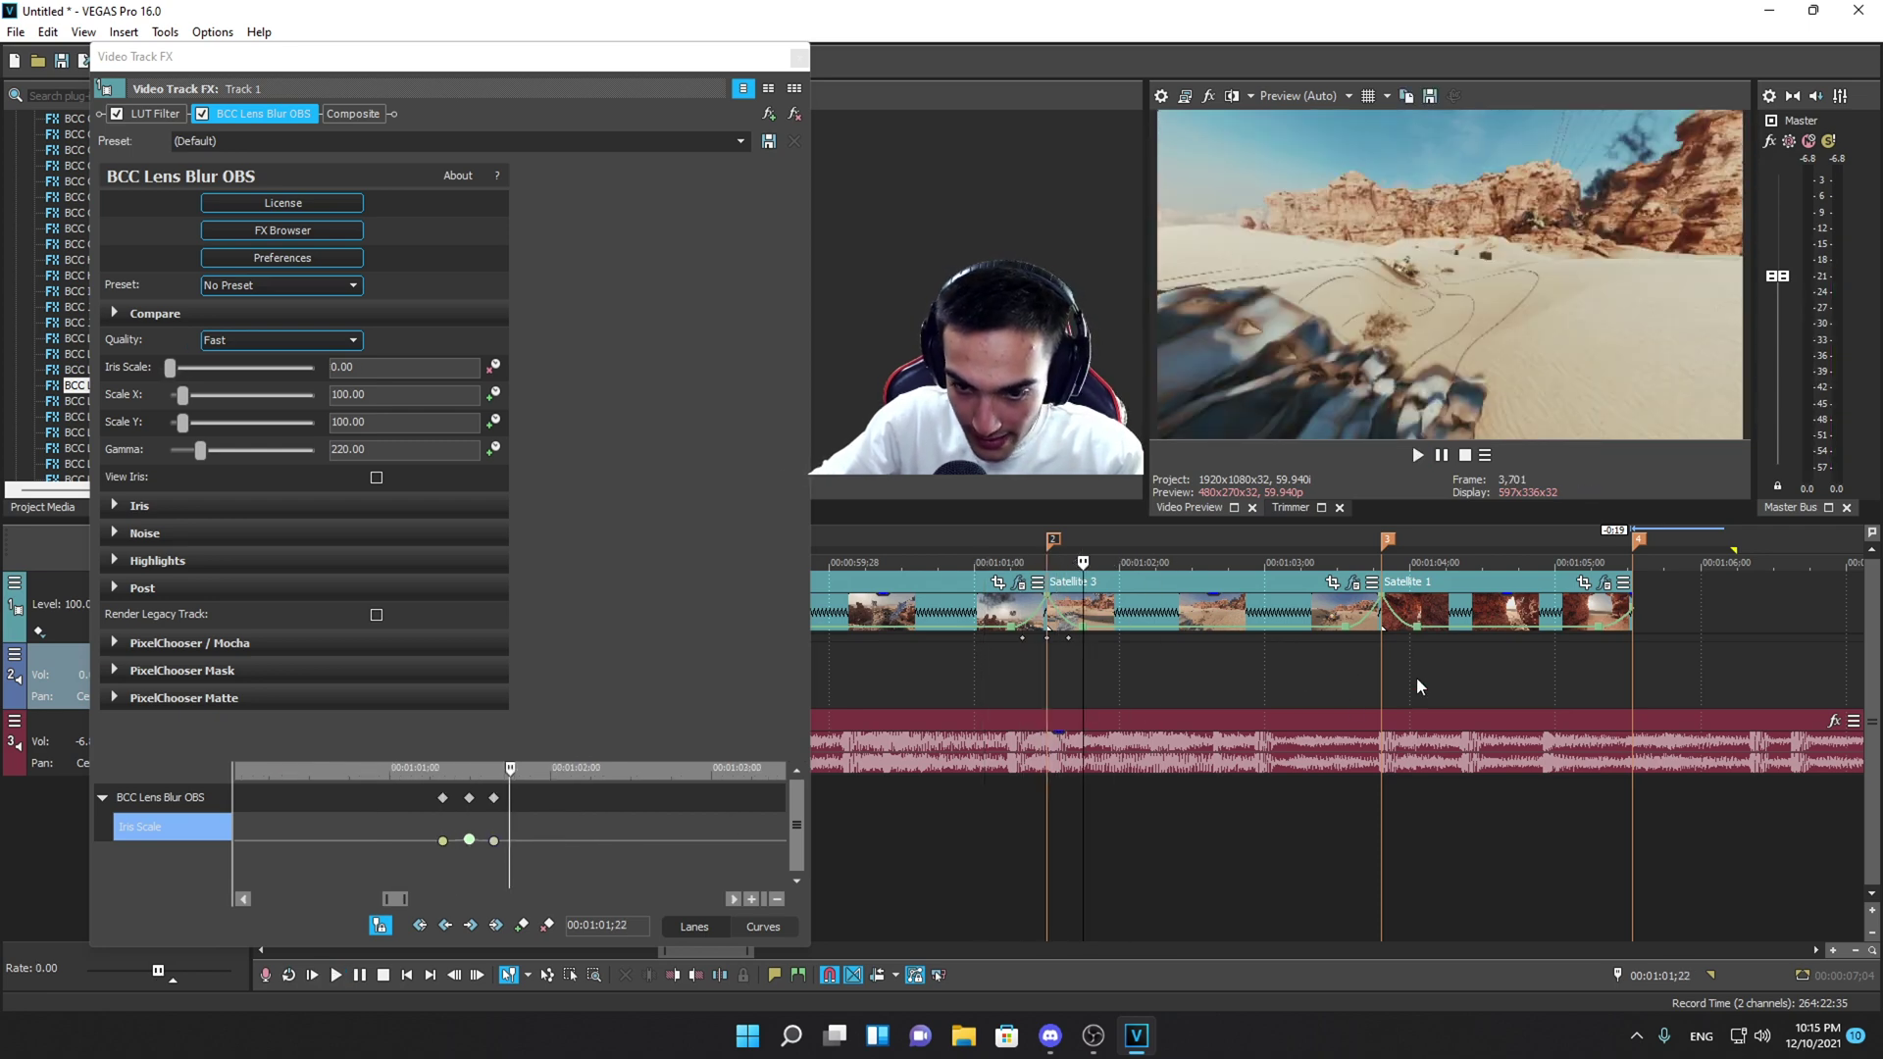
click(444, 841)
click(443, 797)
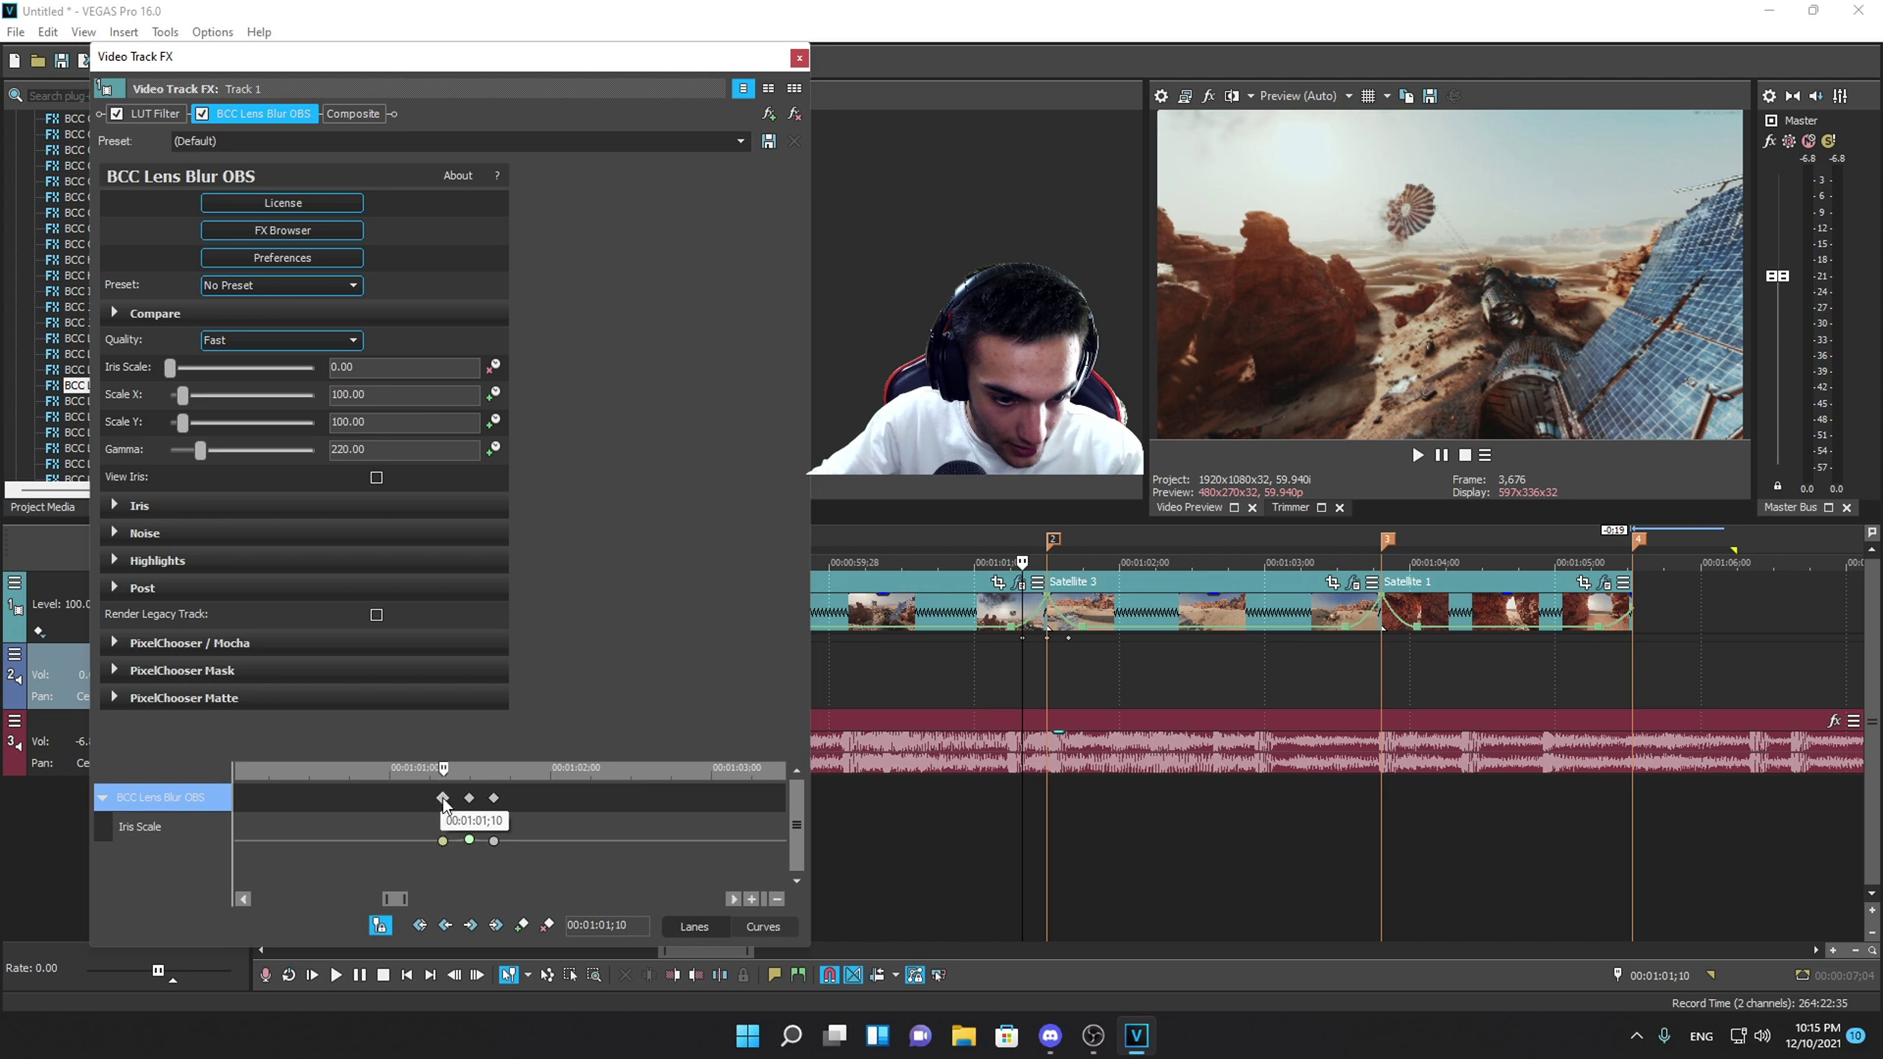
click(493, 798)
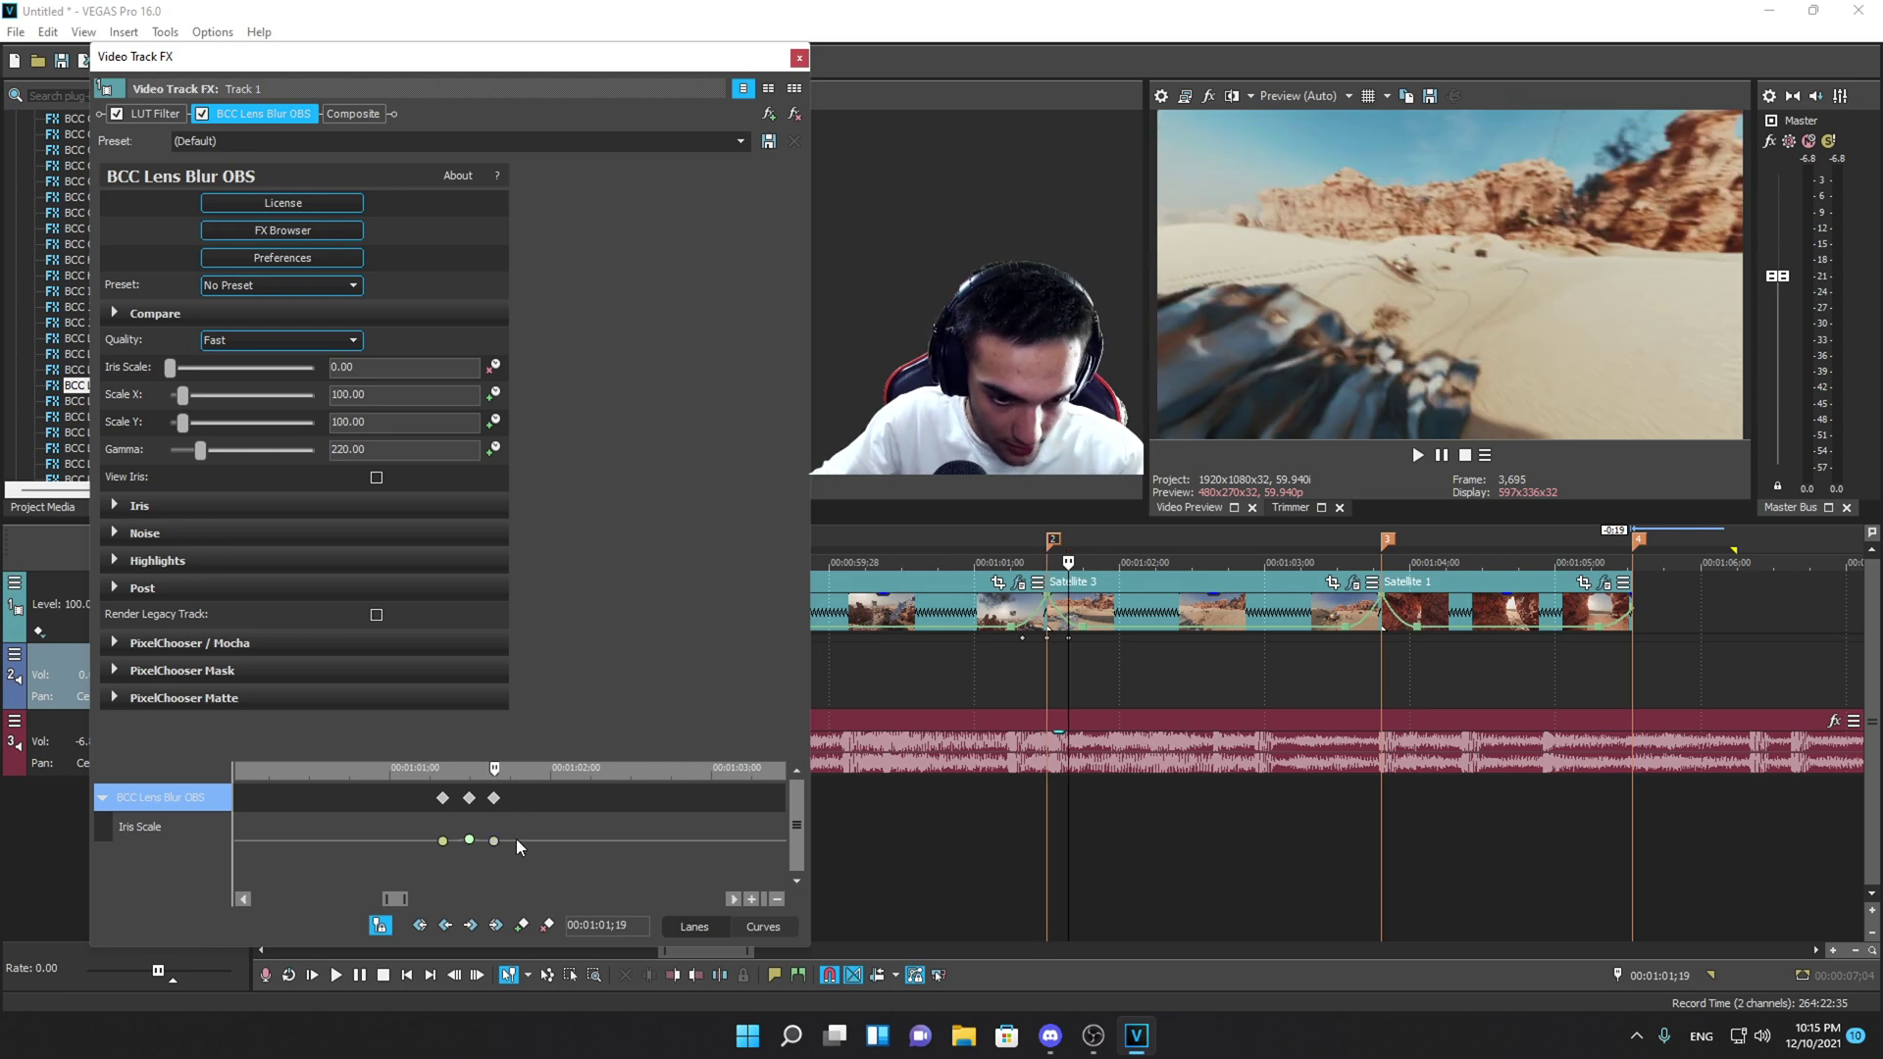
- Paste the copied BCC Lens Blur OBS keyframes at 00:01:03;19, shortly before the cut from Satellite 3 to Satellite 1
click(1381, 637)
scroll(1204, 690, up, 3)
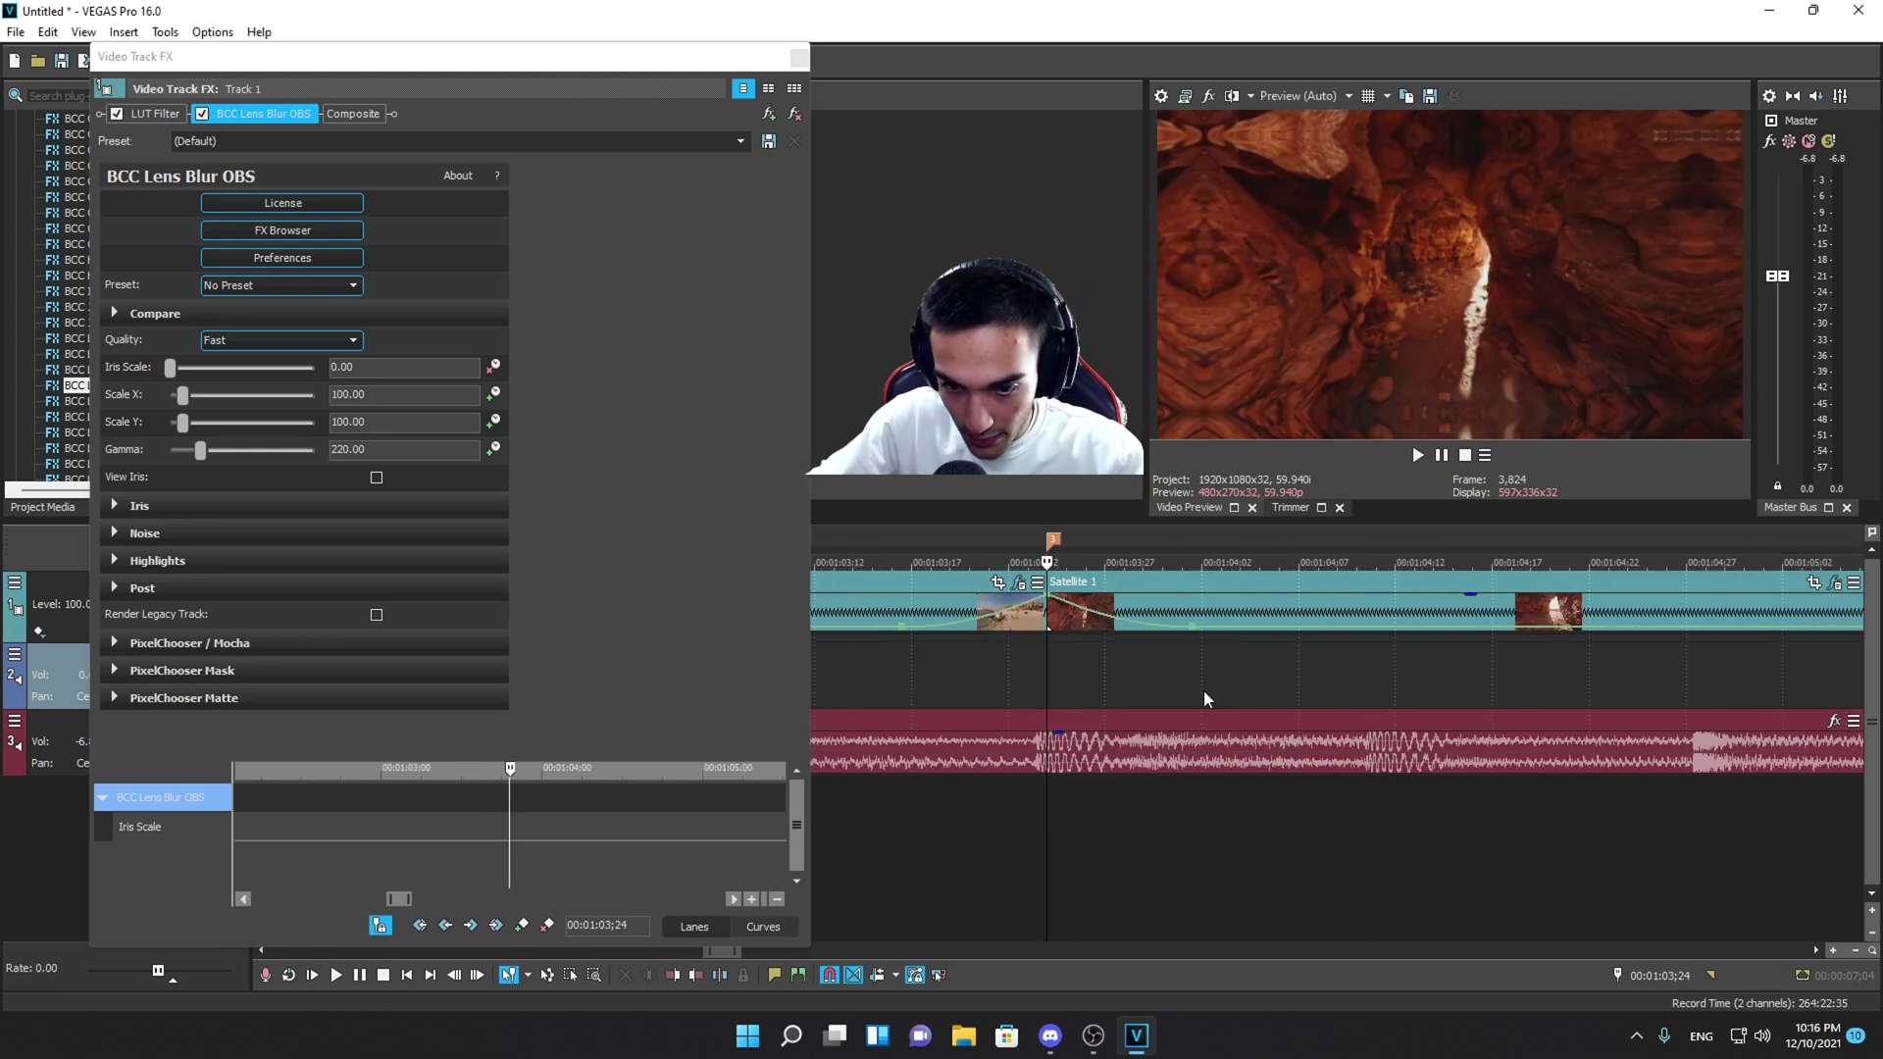
scroll(1167, 690, down, 1)
key(Left)
key(Left)
key(Left)
key(Left)
key(Left)
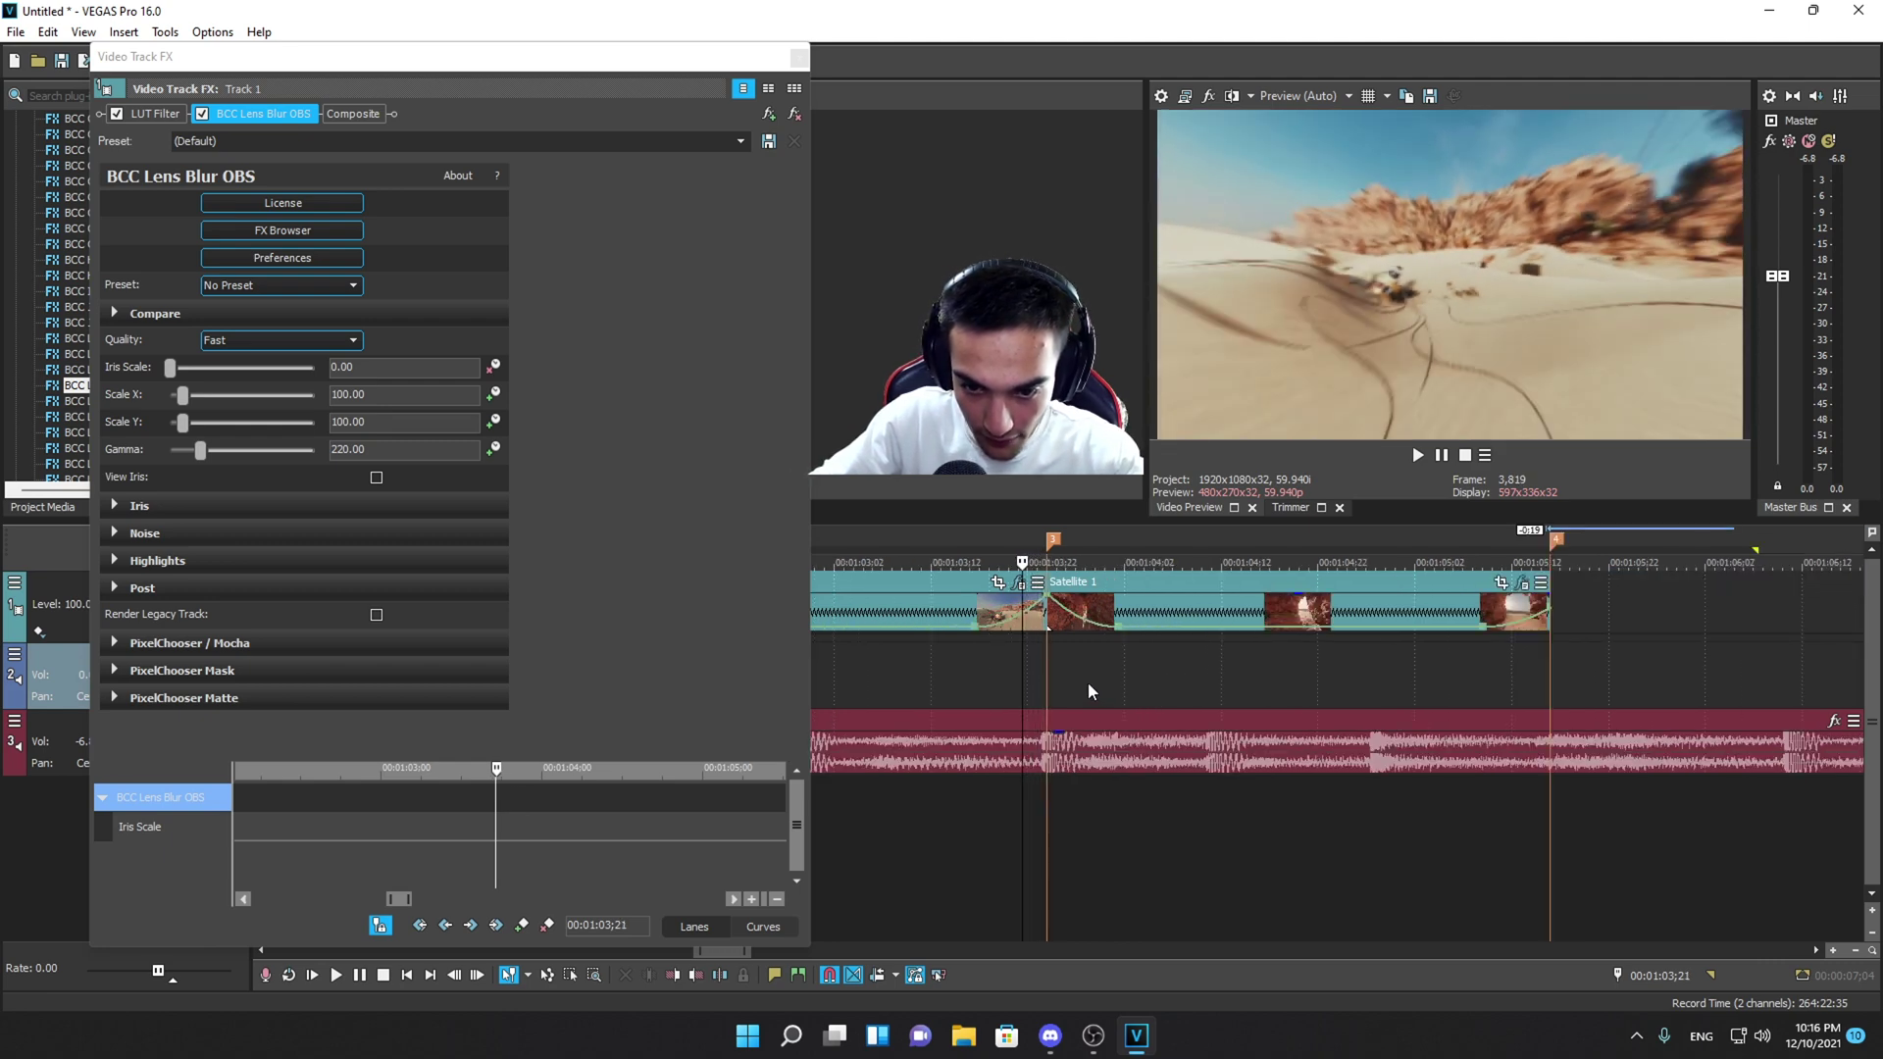
key(Left)
key(Left)
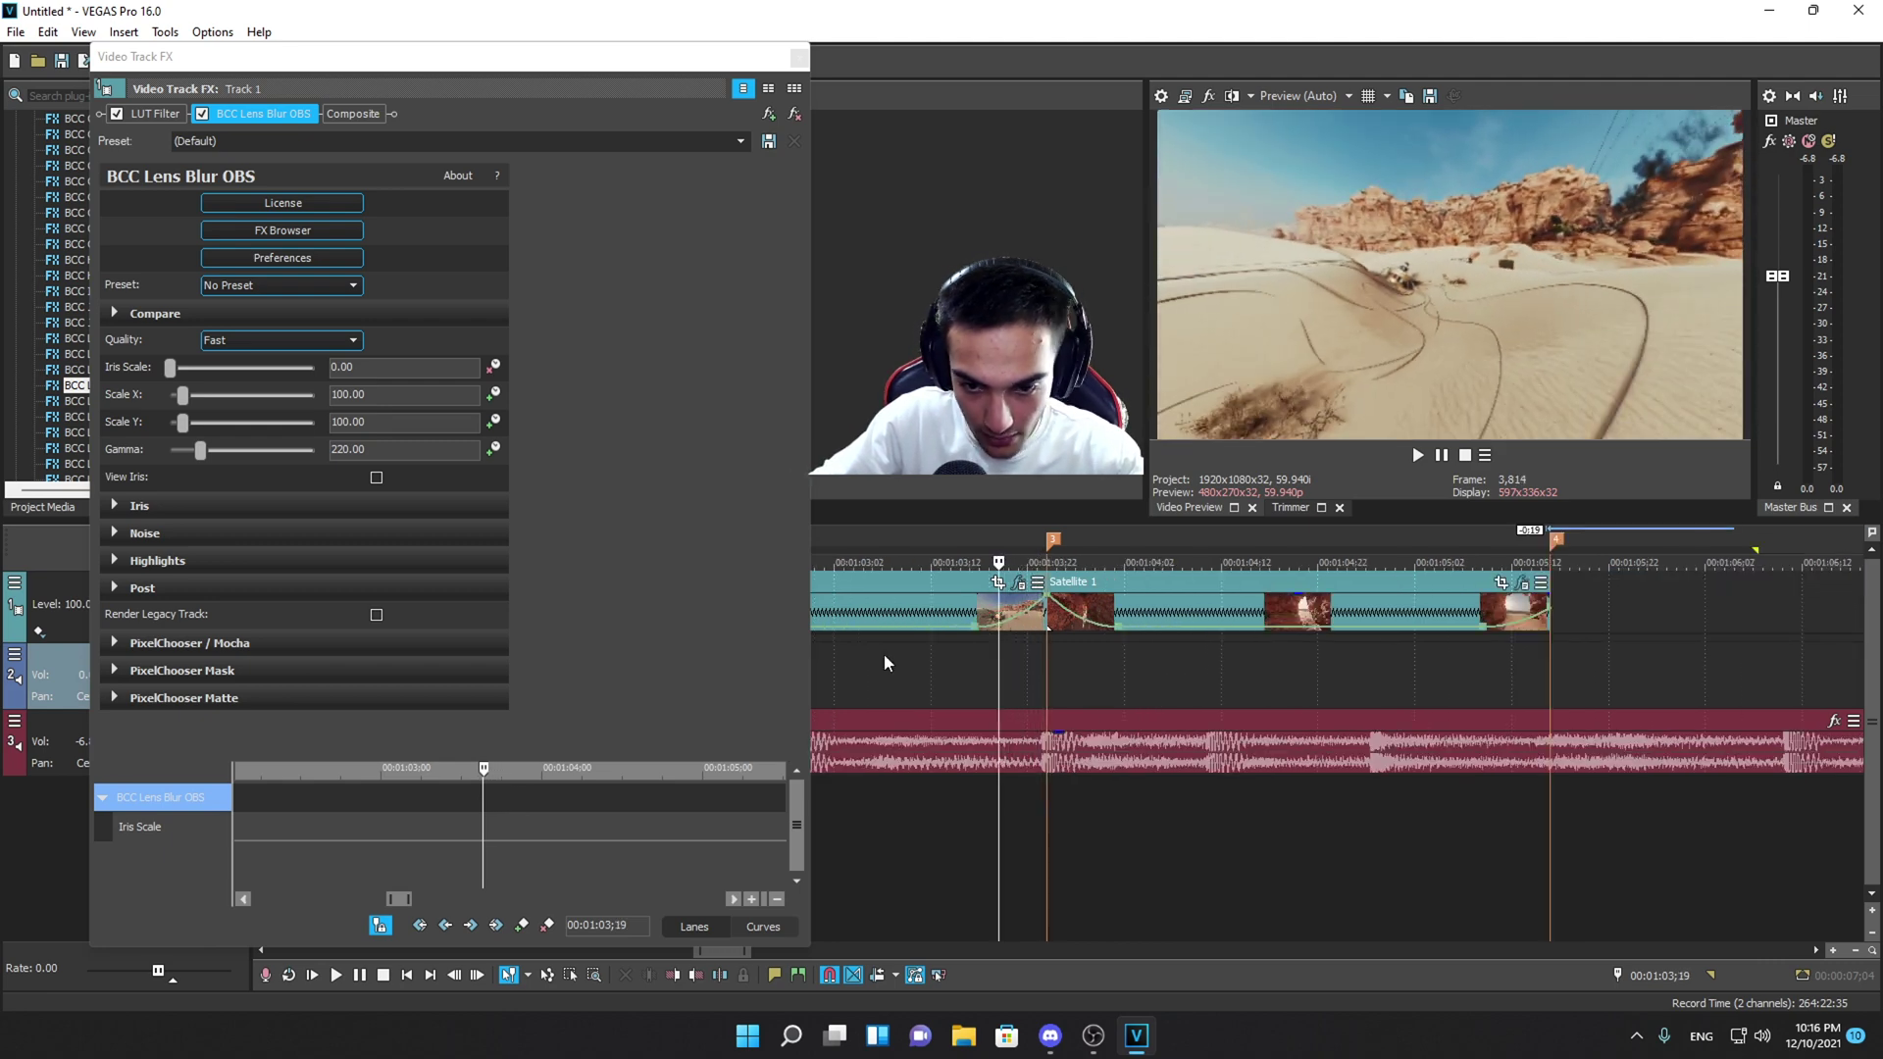
click(134, 790)
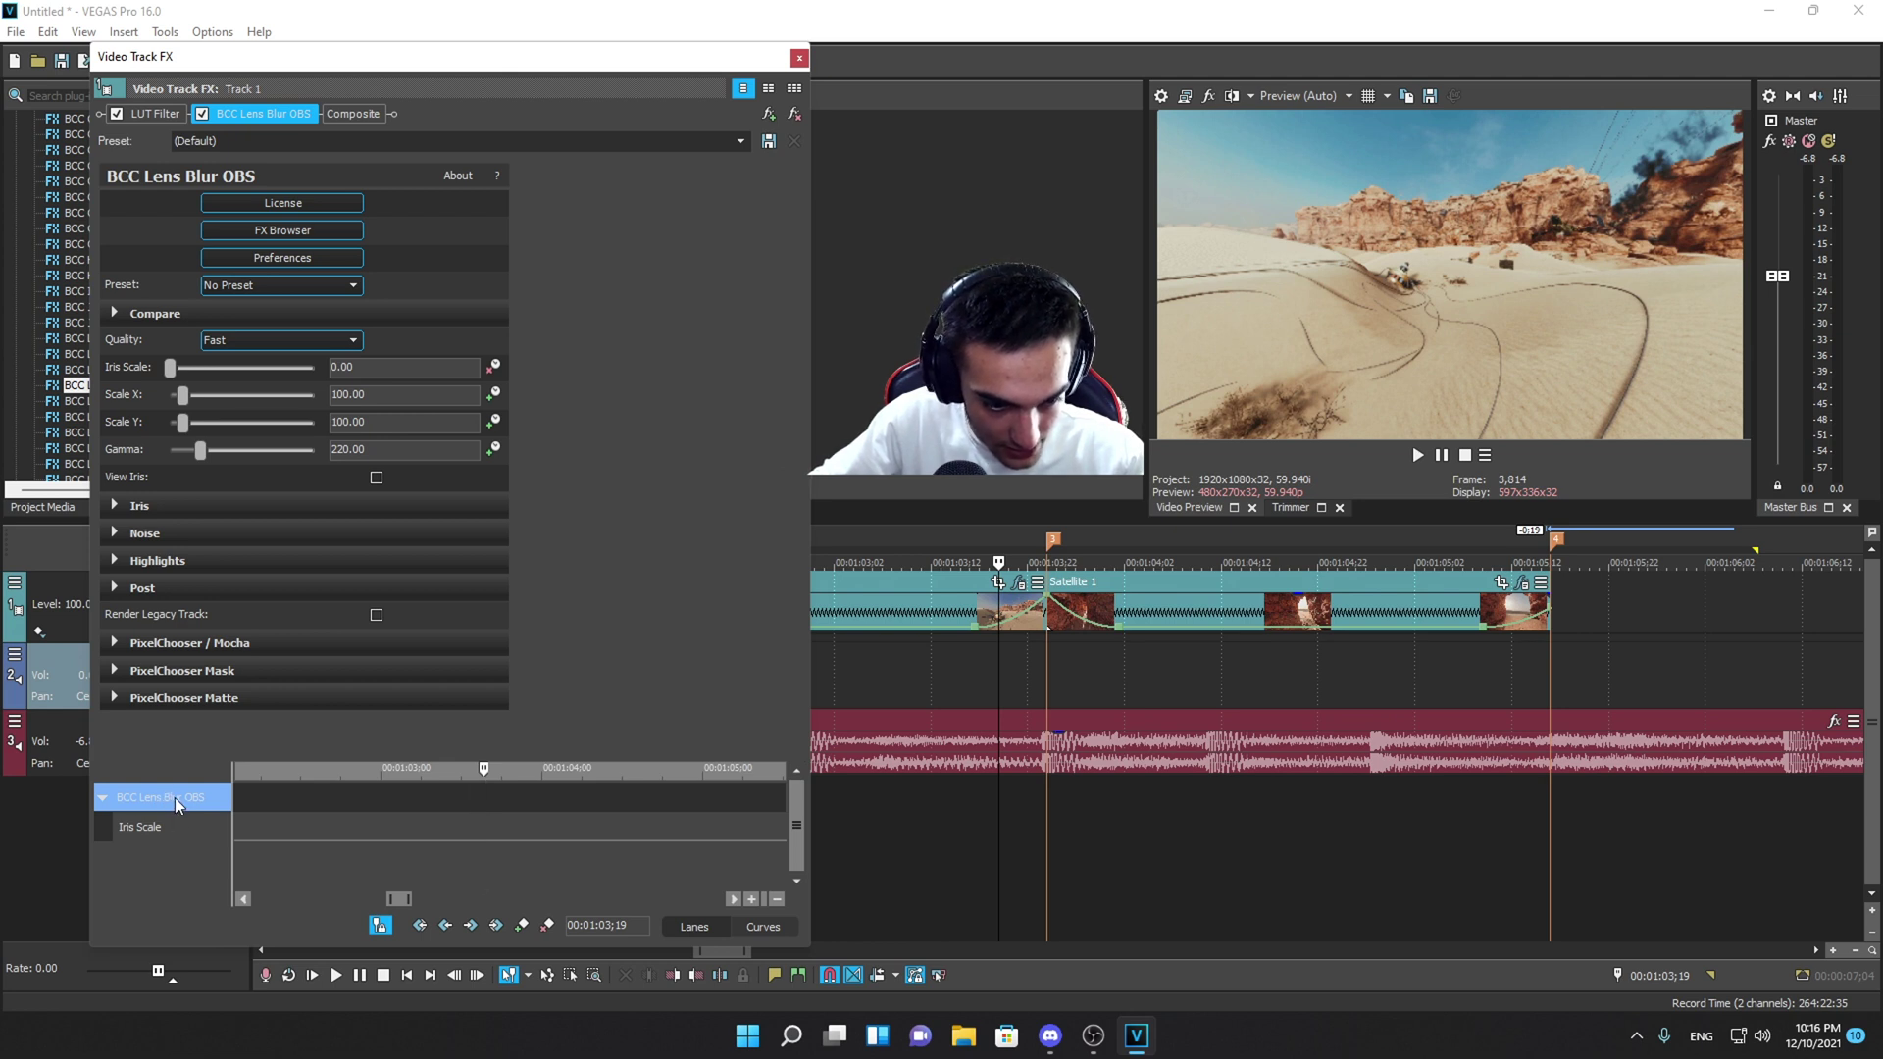
key(ctrl+v)
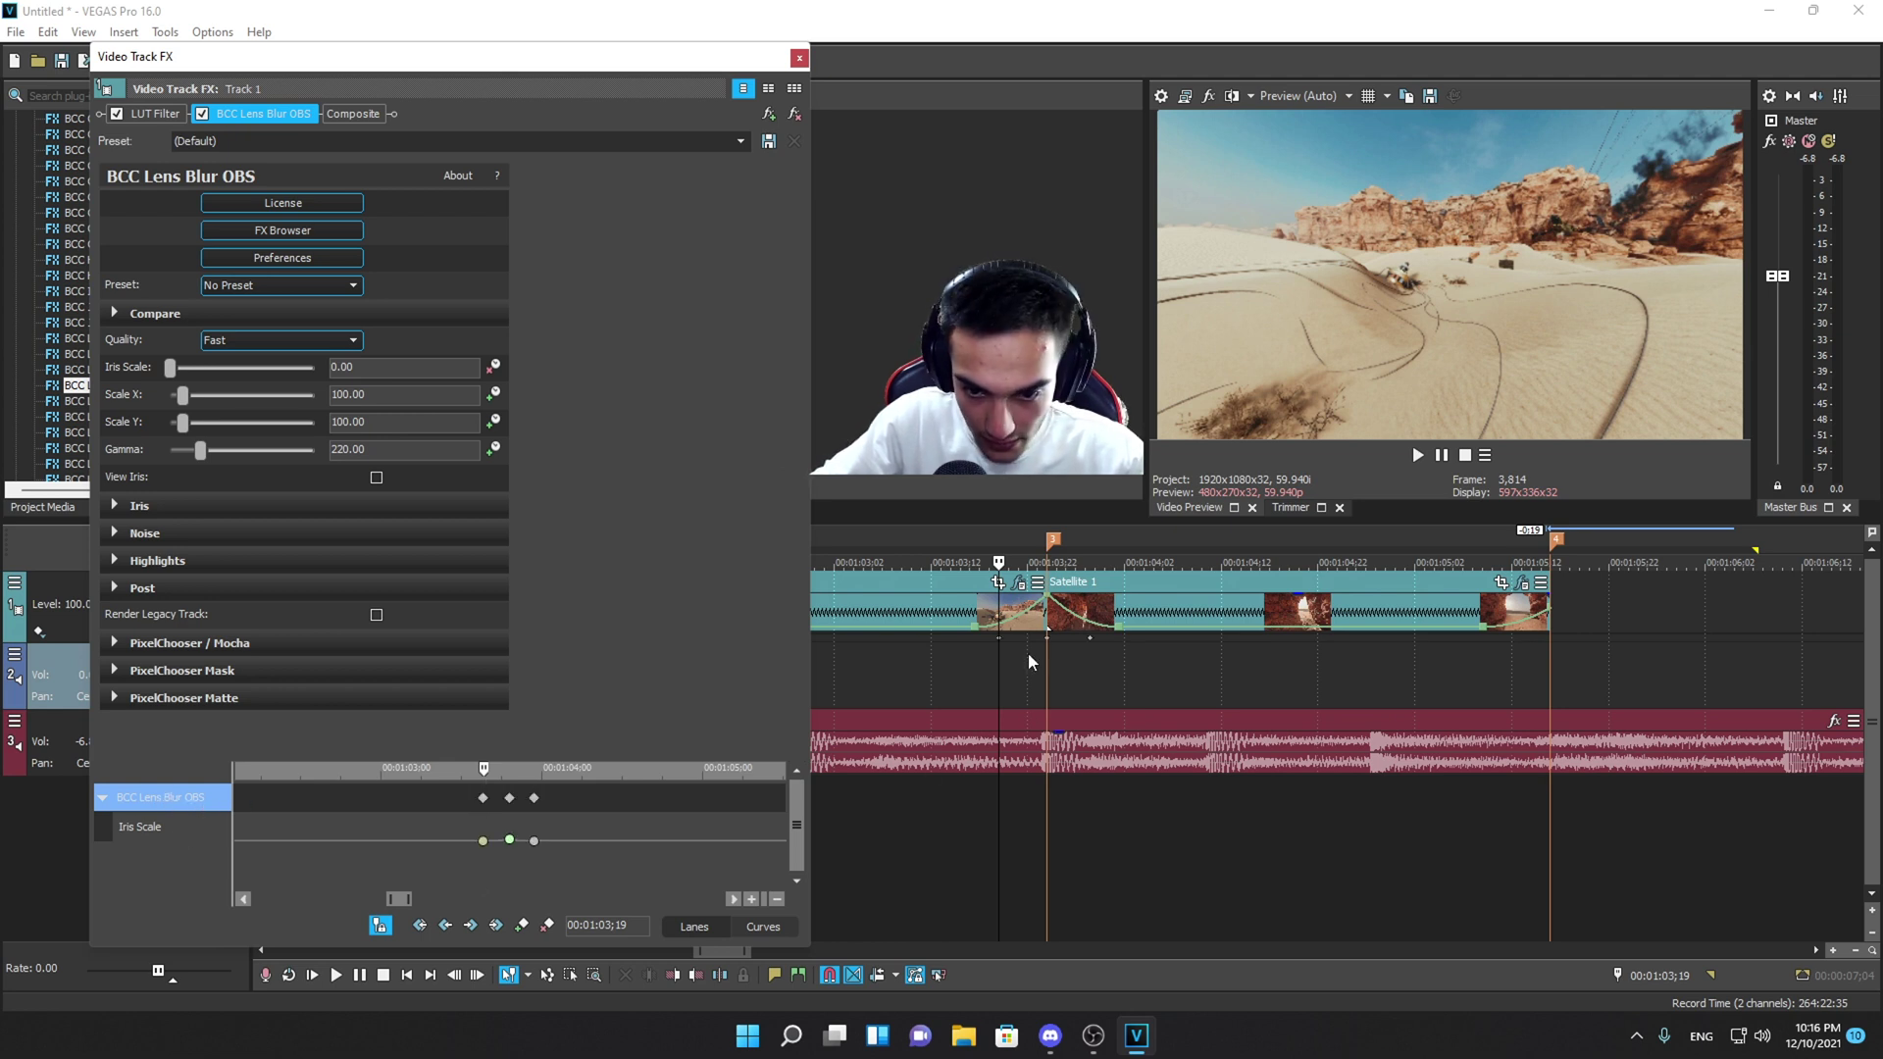
- Play back the timeline from just before Satellite 3 into Satellite 1 to check both blurred transitions
click(1046, 659)
scroll(928, 661, down, 5)
click(910, 649)
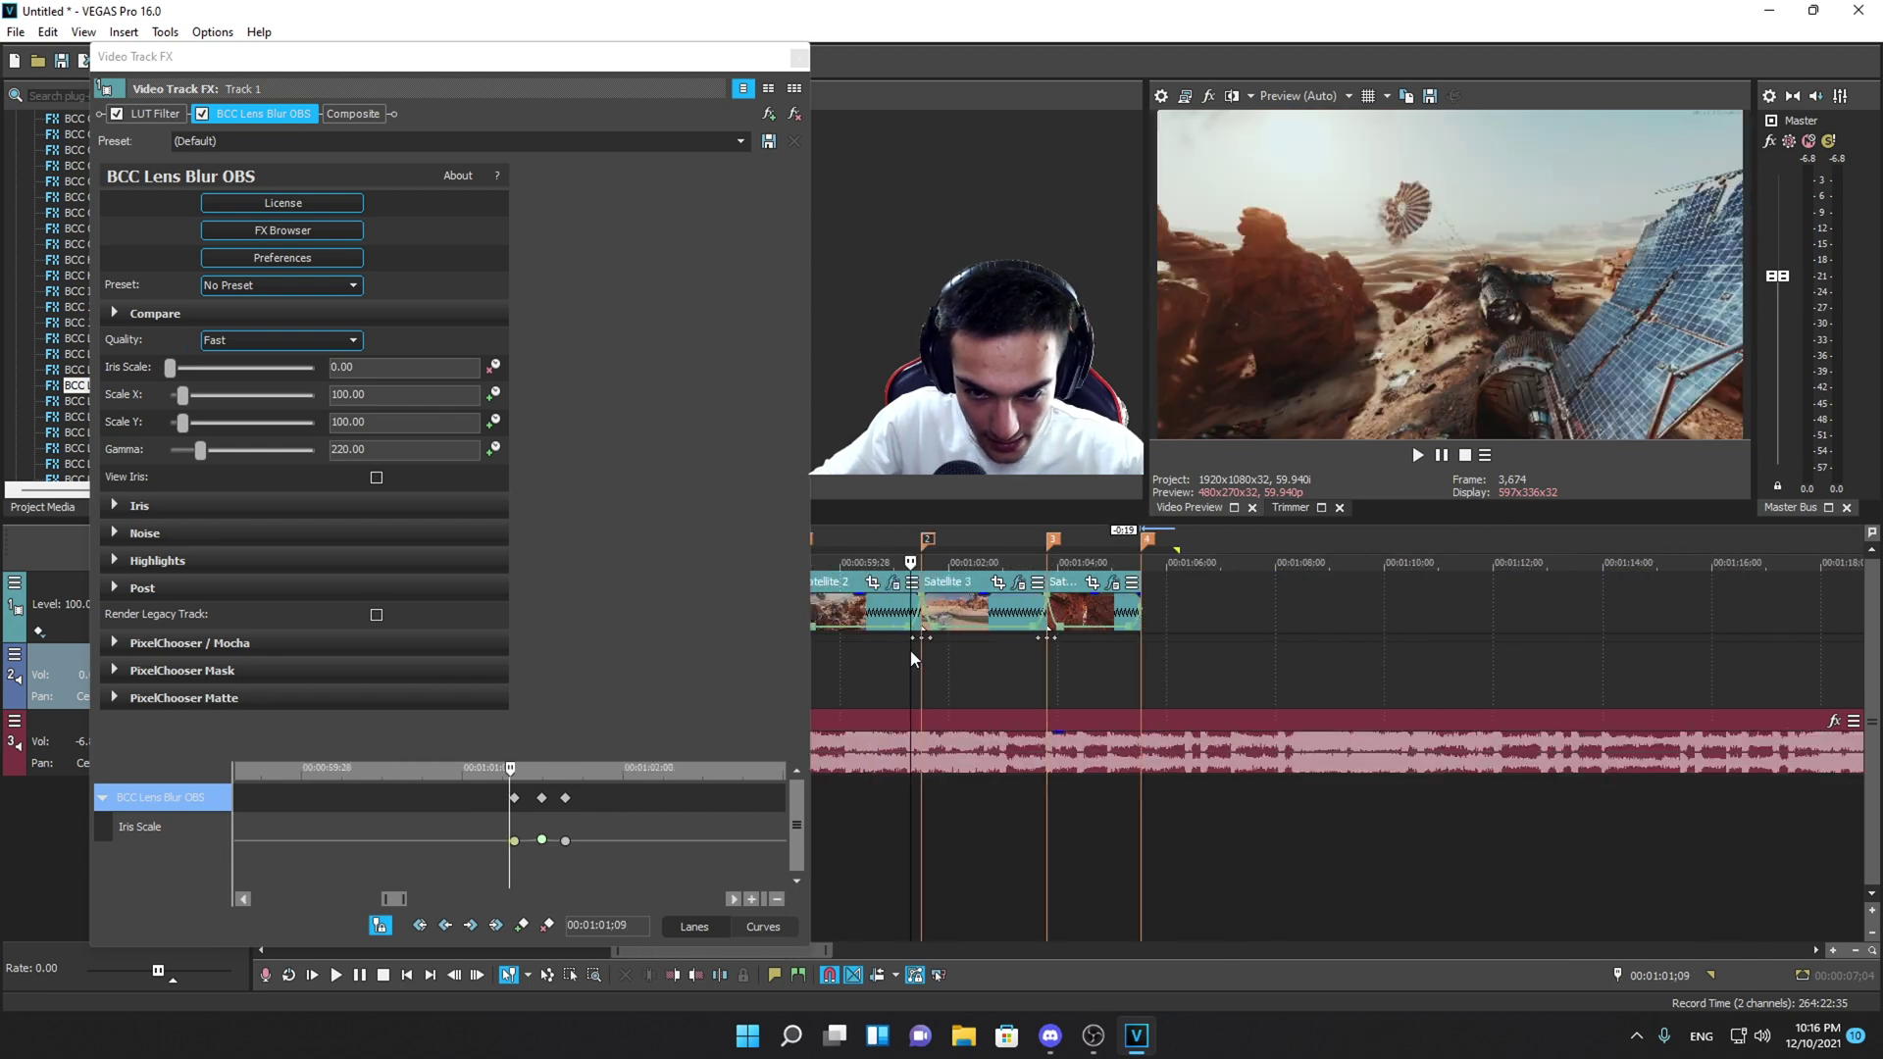
key(space)
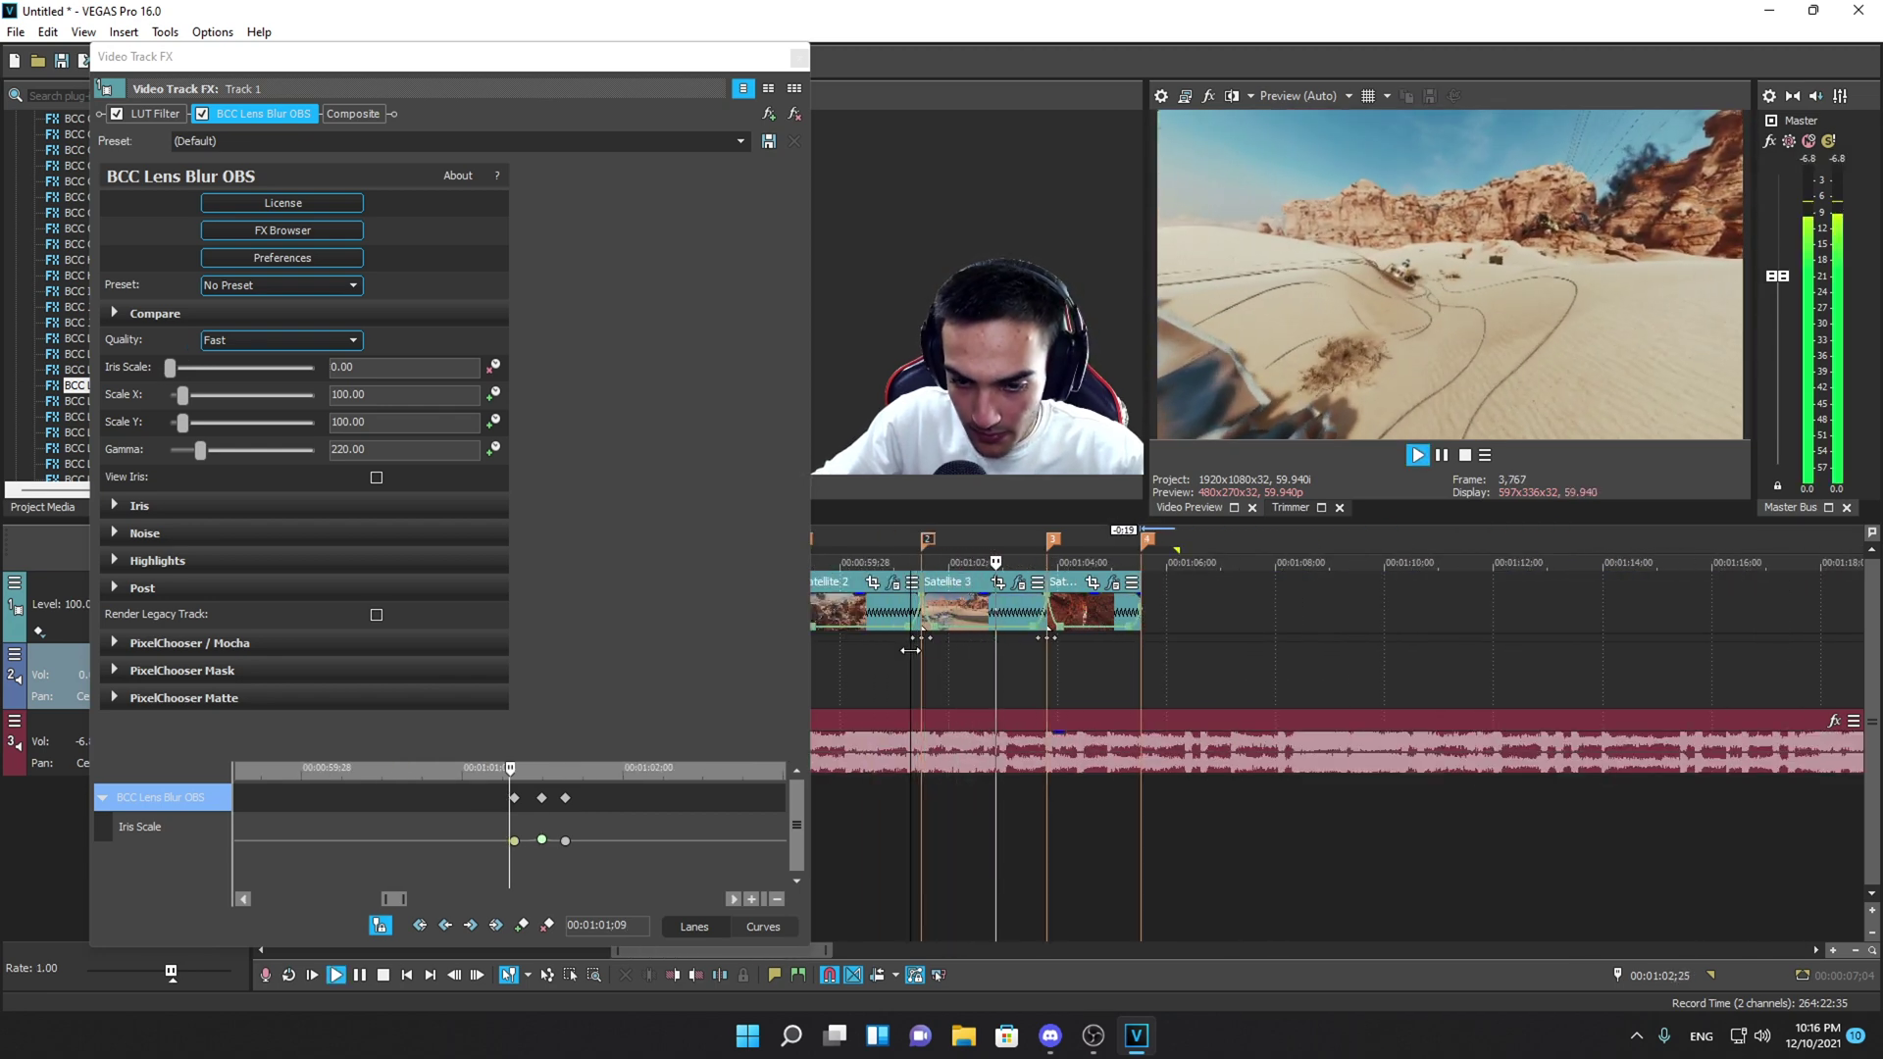
key(space)
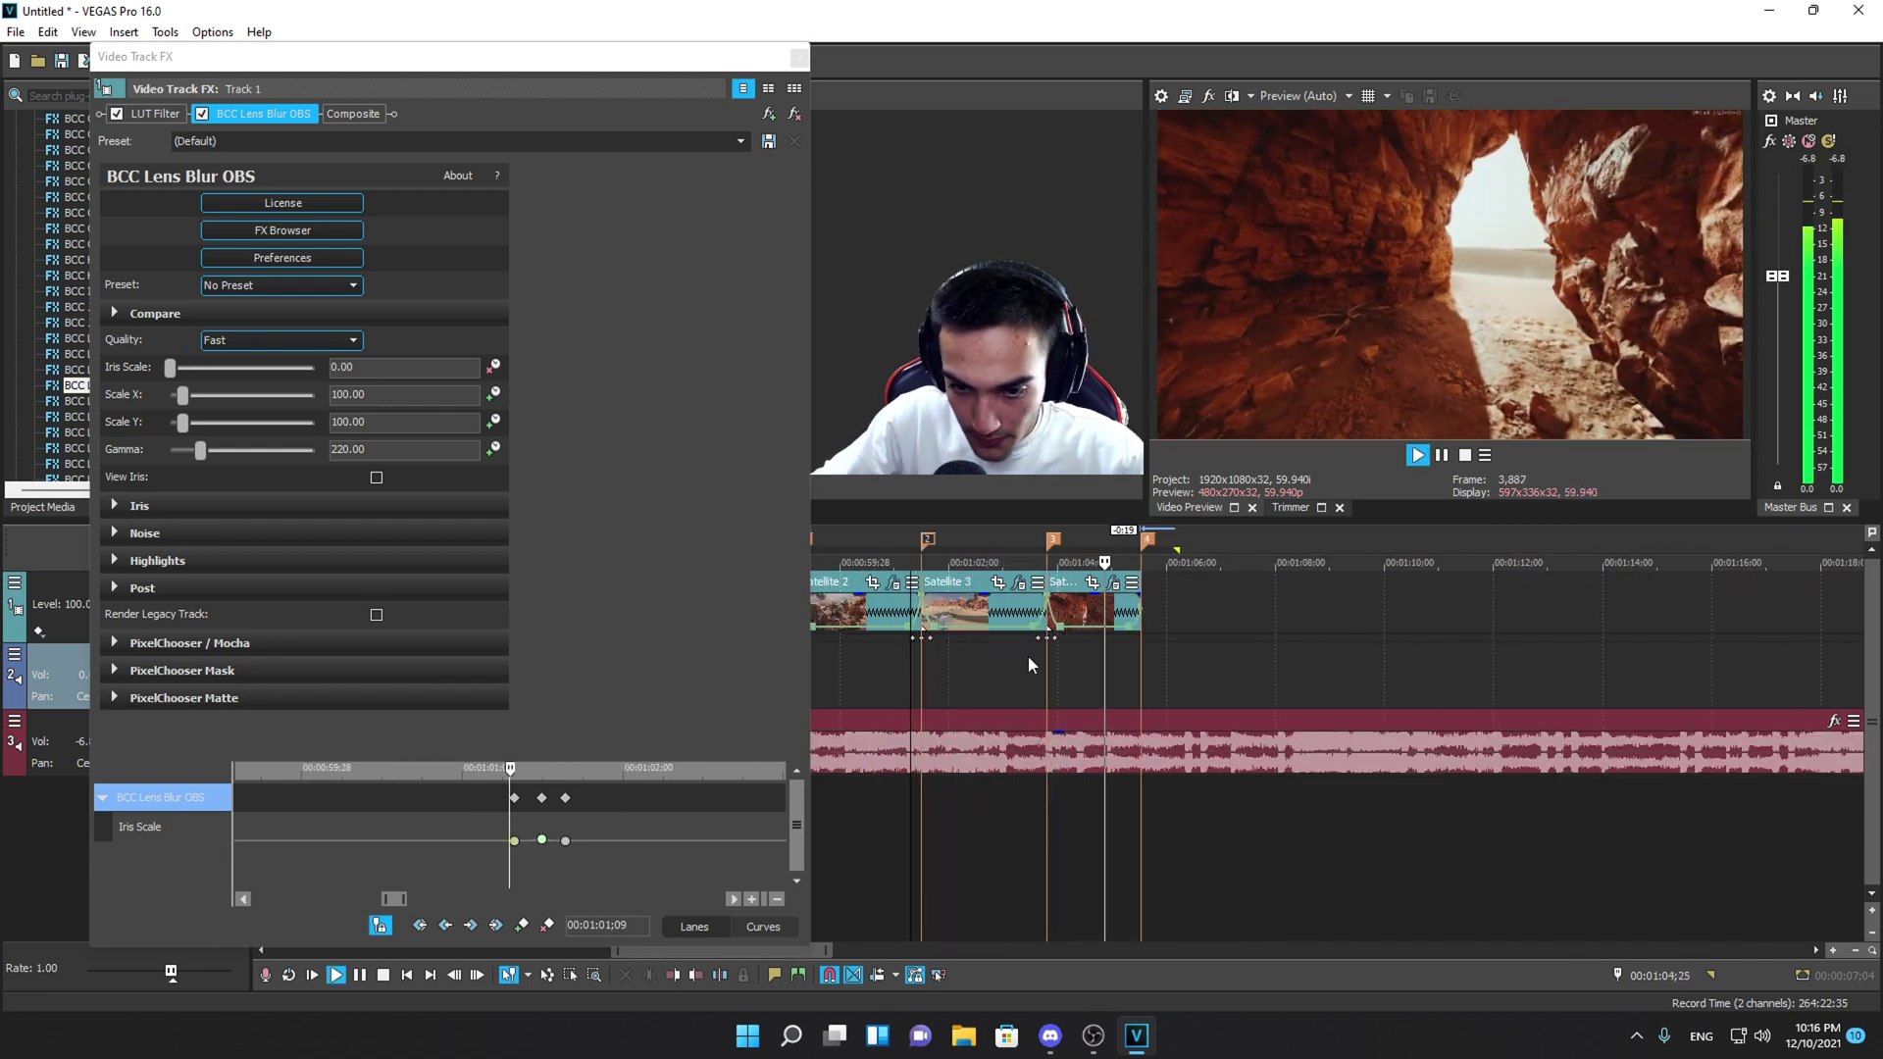
drag(903, 654, 1059, 665)
click(1005, 657)
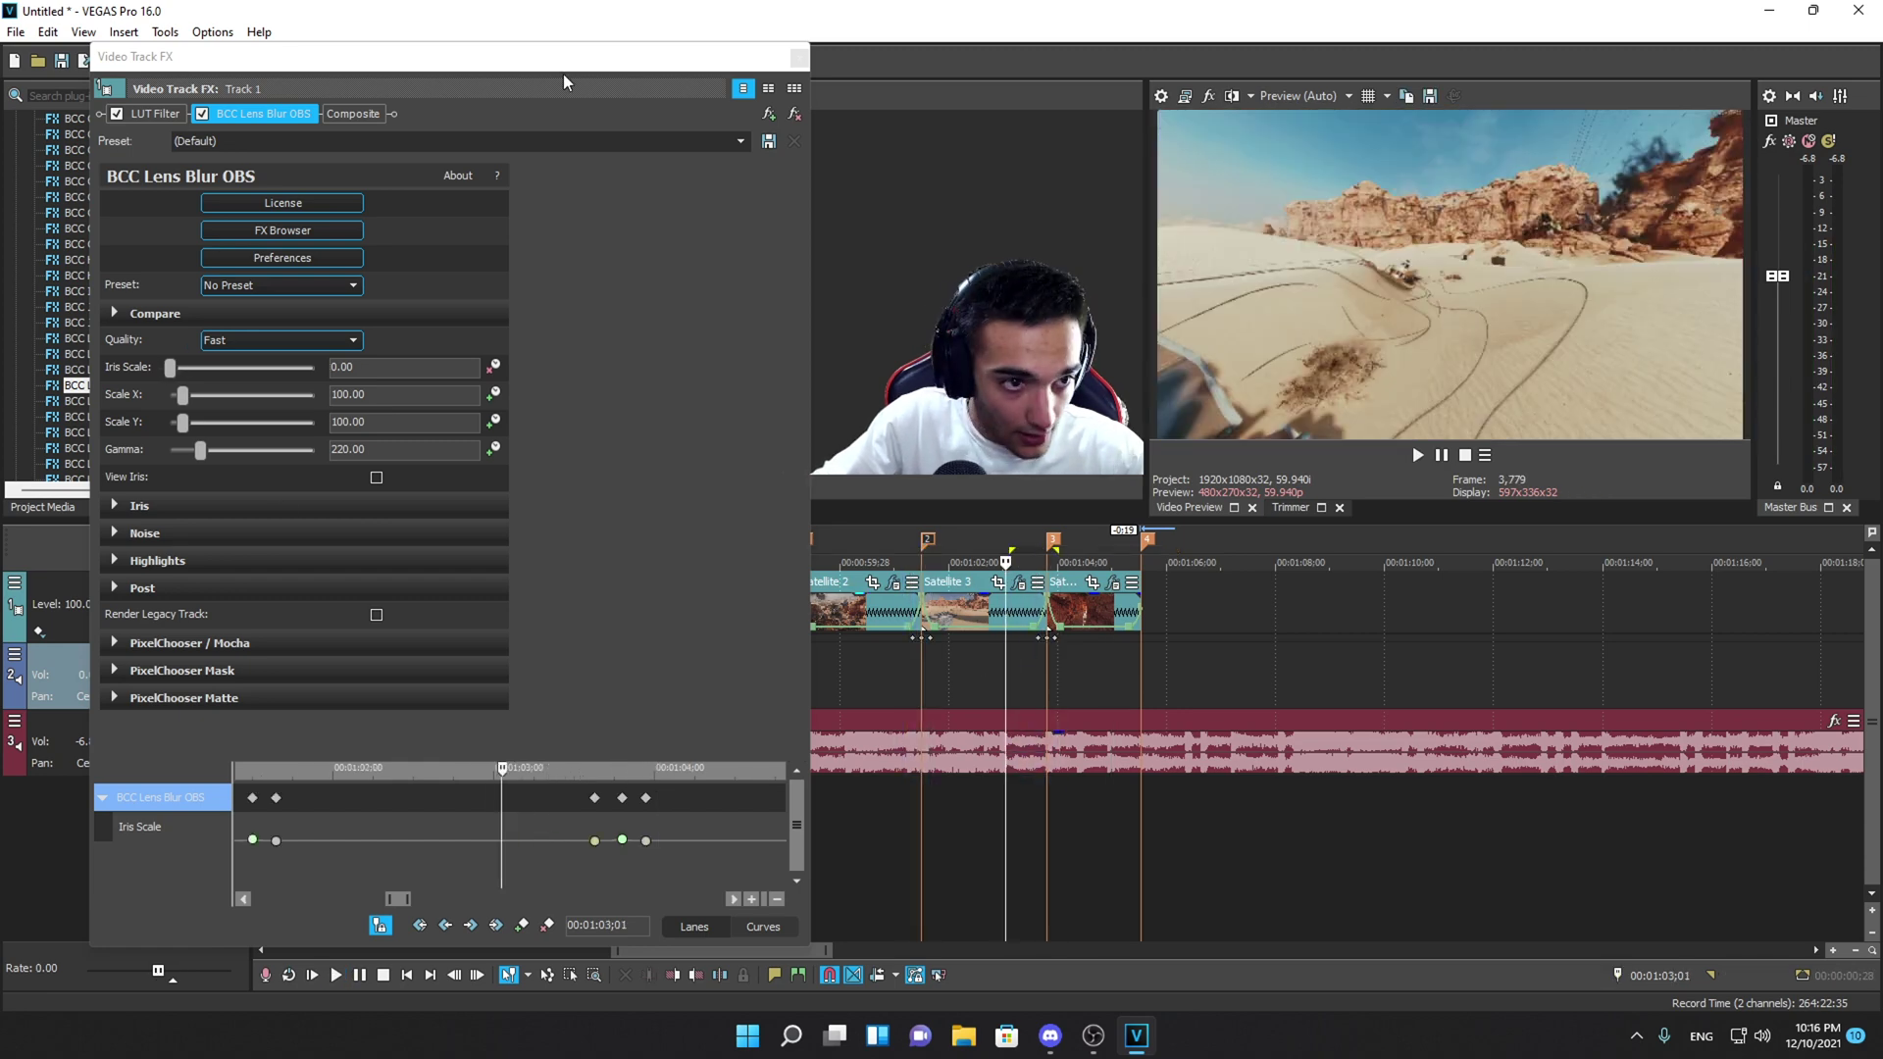
- Close the Video Track FX window and add the BCC Hue-Sat-Lightness effect to the video track
click(799, 57)
scroll(116, 226, up, 15)
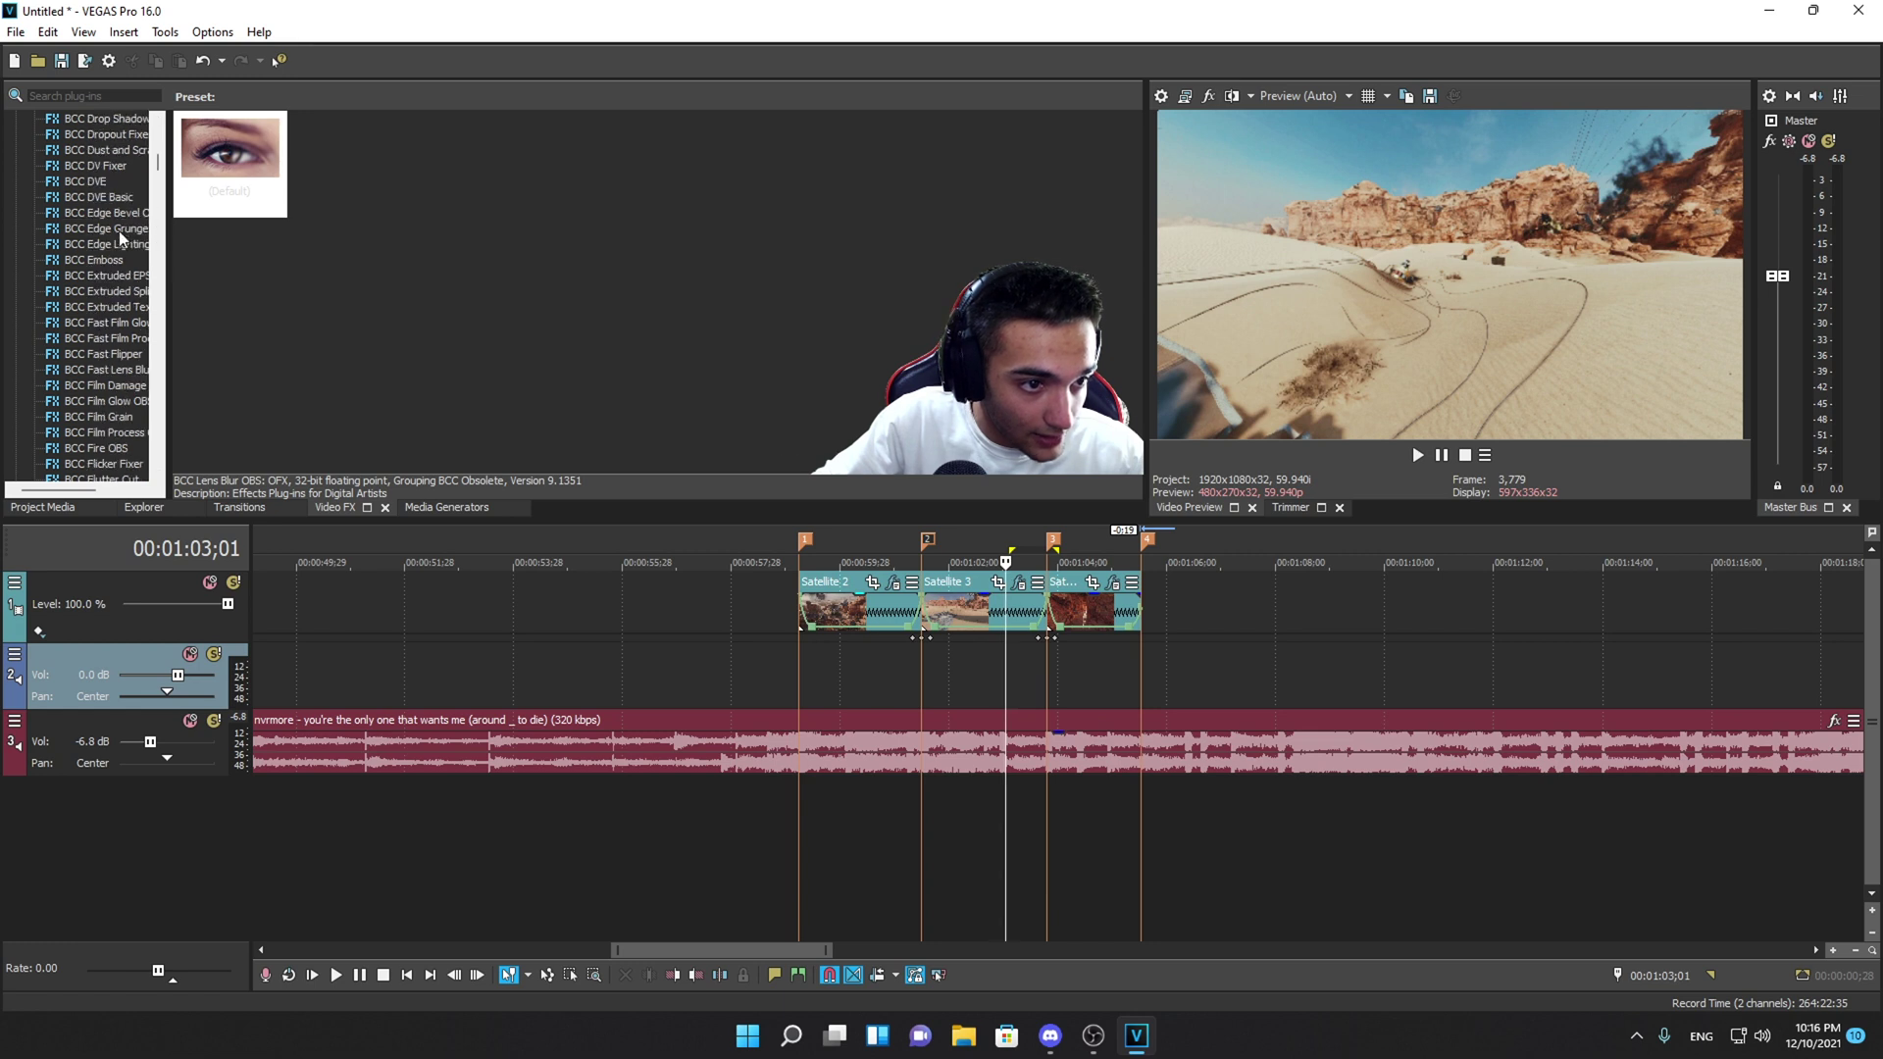
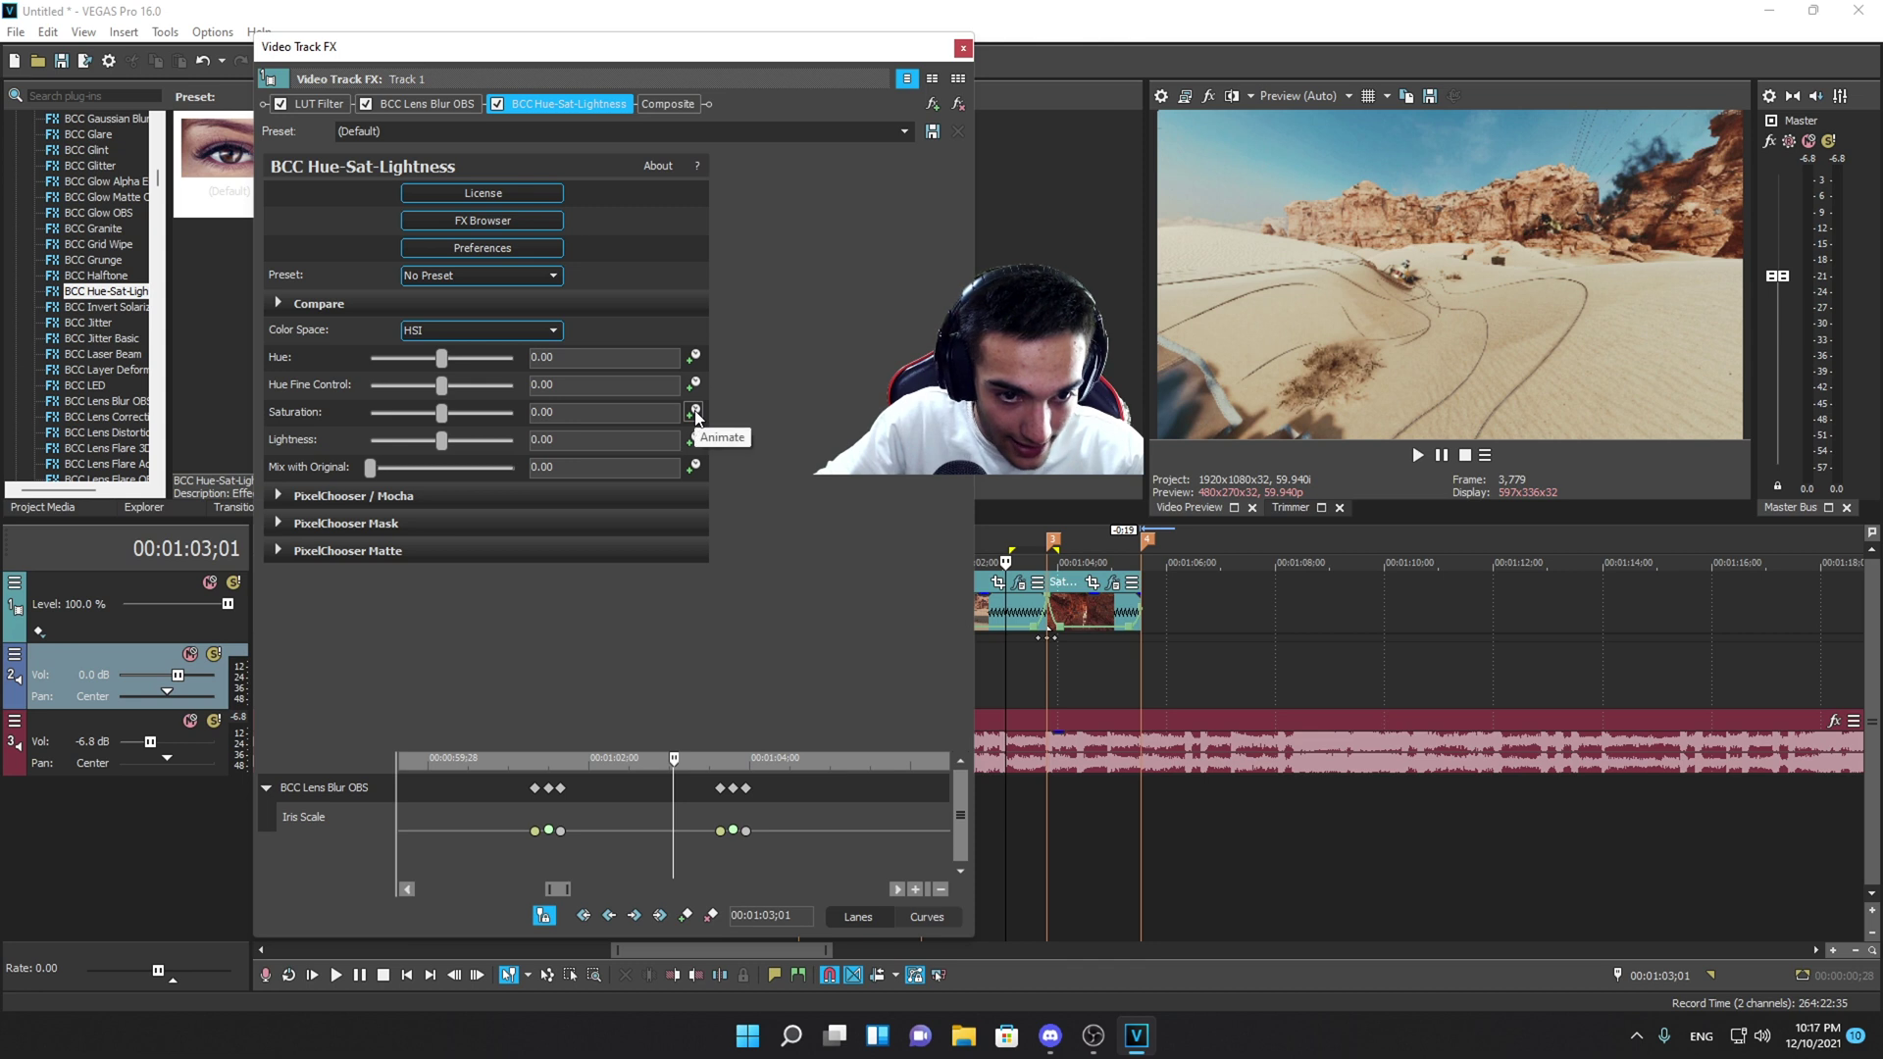
- Enable animation for the BCC Hue-Sat-Lightness Saturation and add a keyframe at 00:01:01;10, aligned with the first lens blur keyframe
click(539, 862)
scroll(687, 857, up, 4)
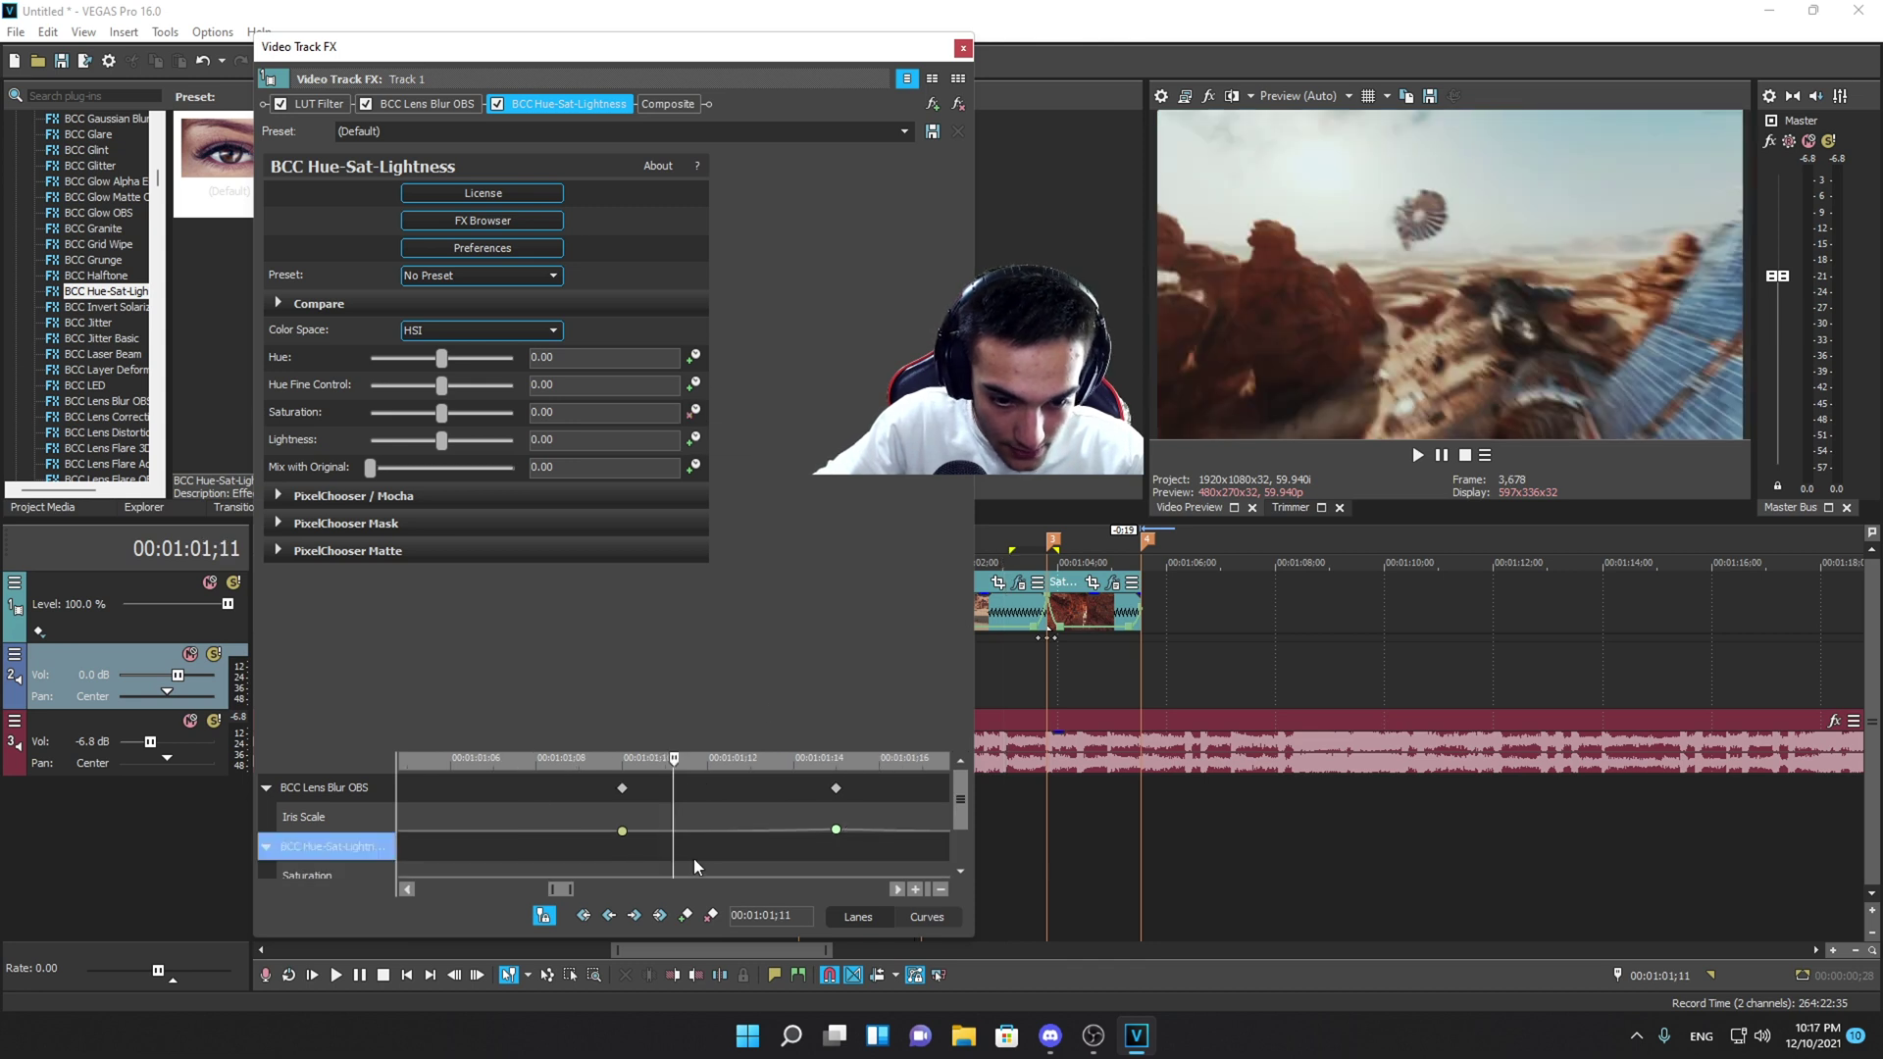
drag(582, 46, 353, 29)
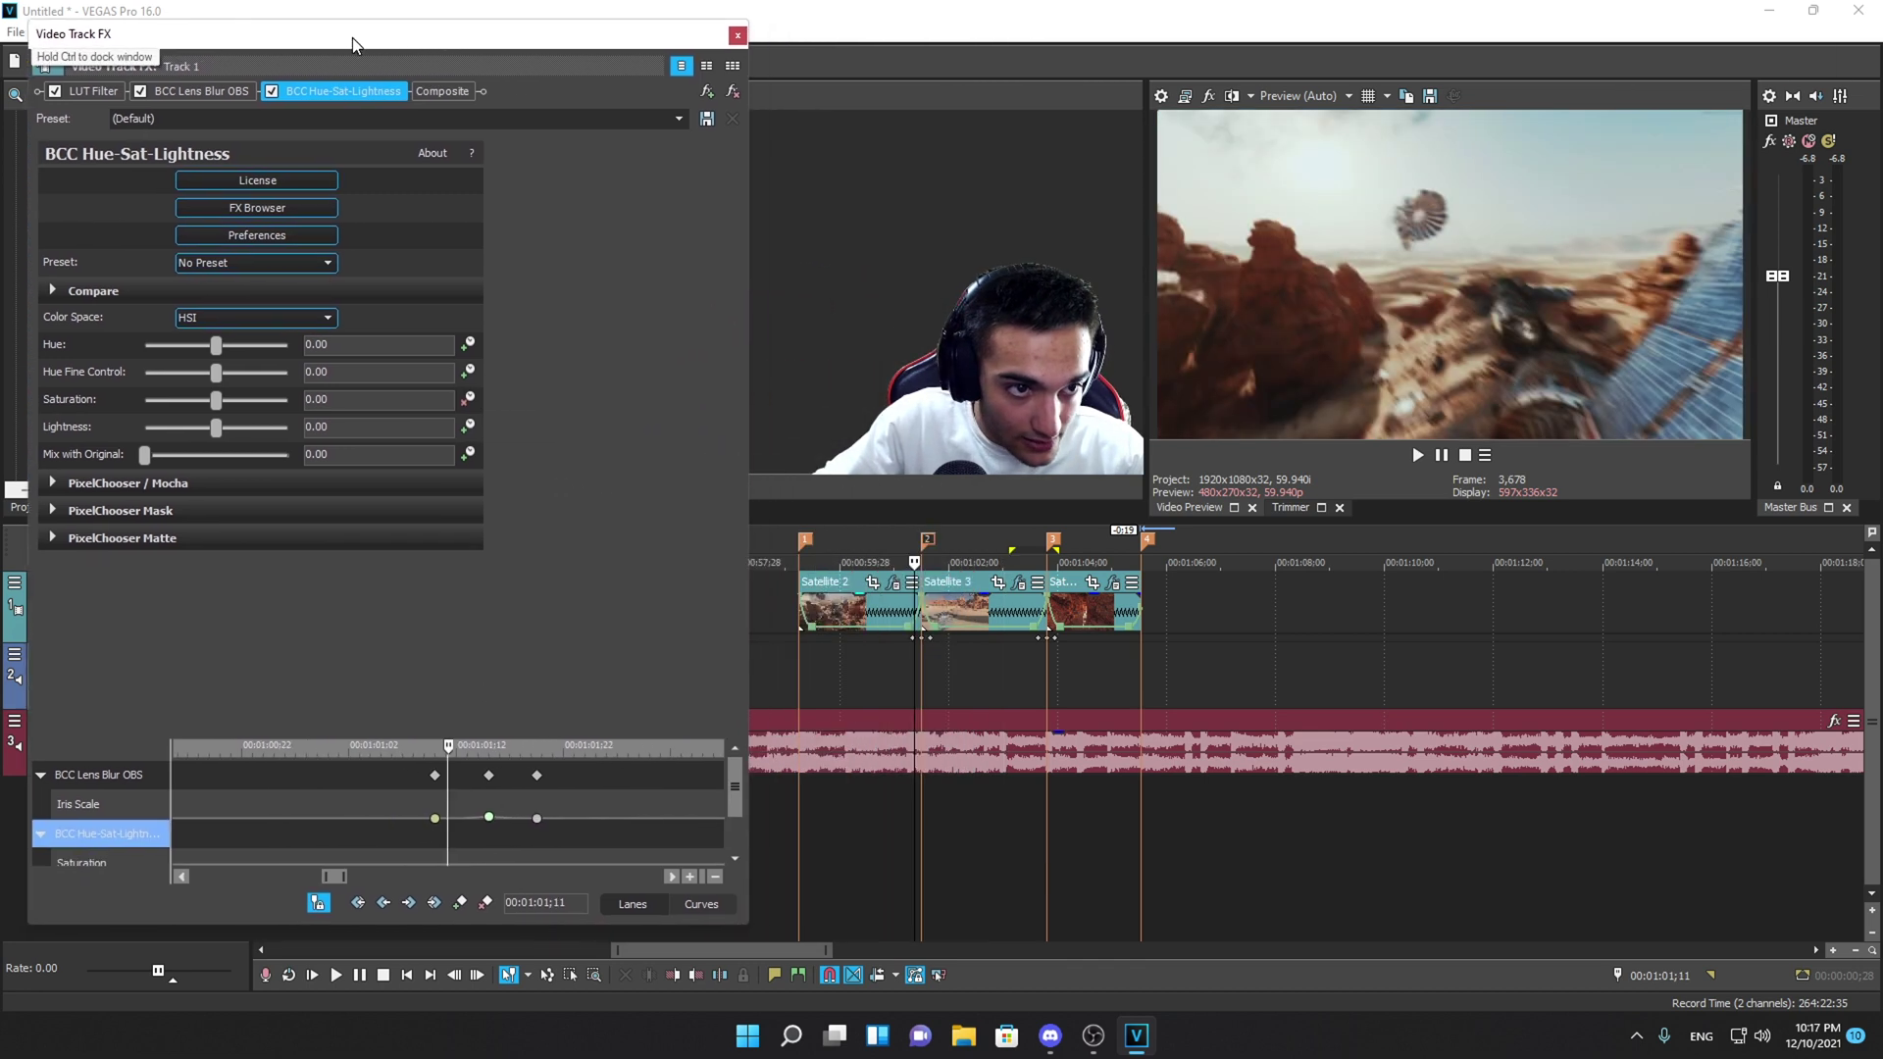
scroll(471, 812, up, 3)
scroll(475, 807, down, 3)
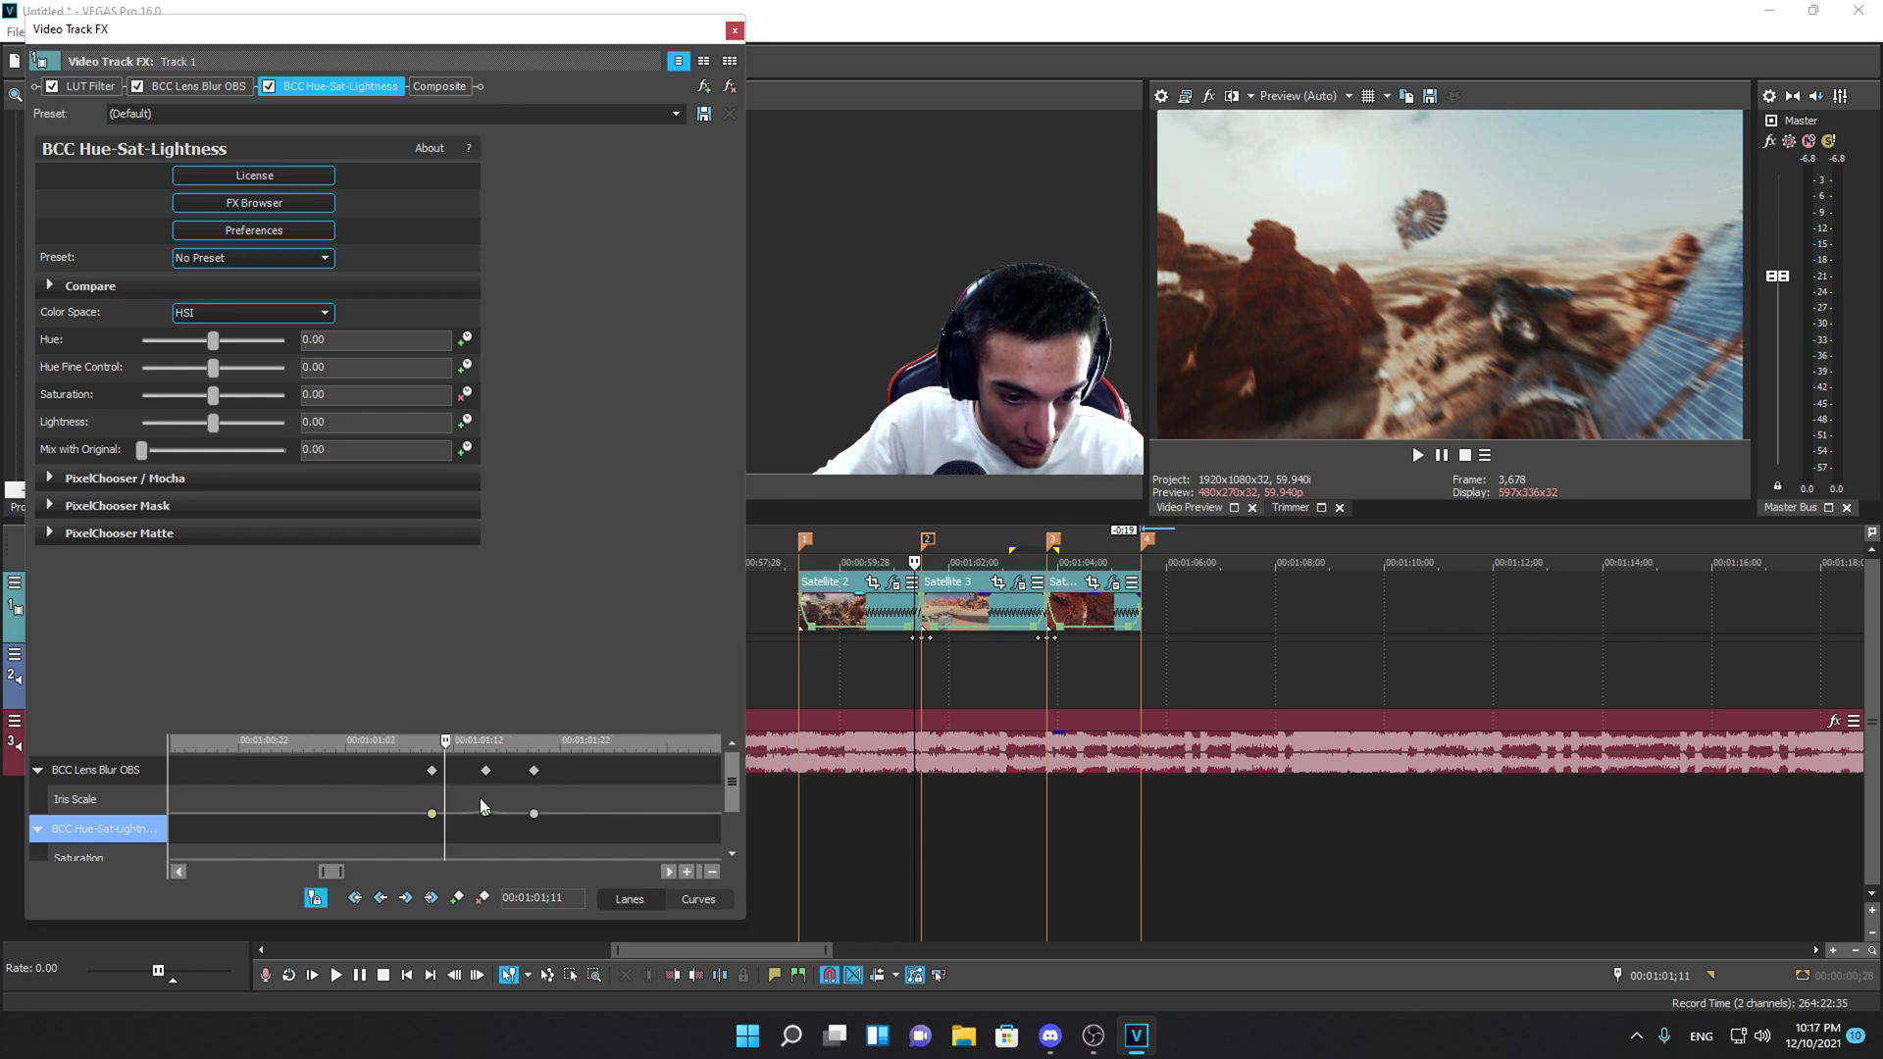
click(432, 770)
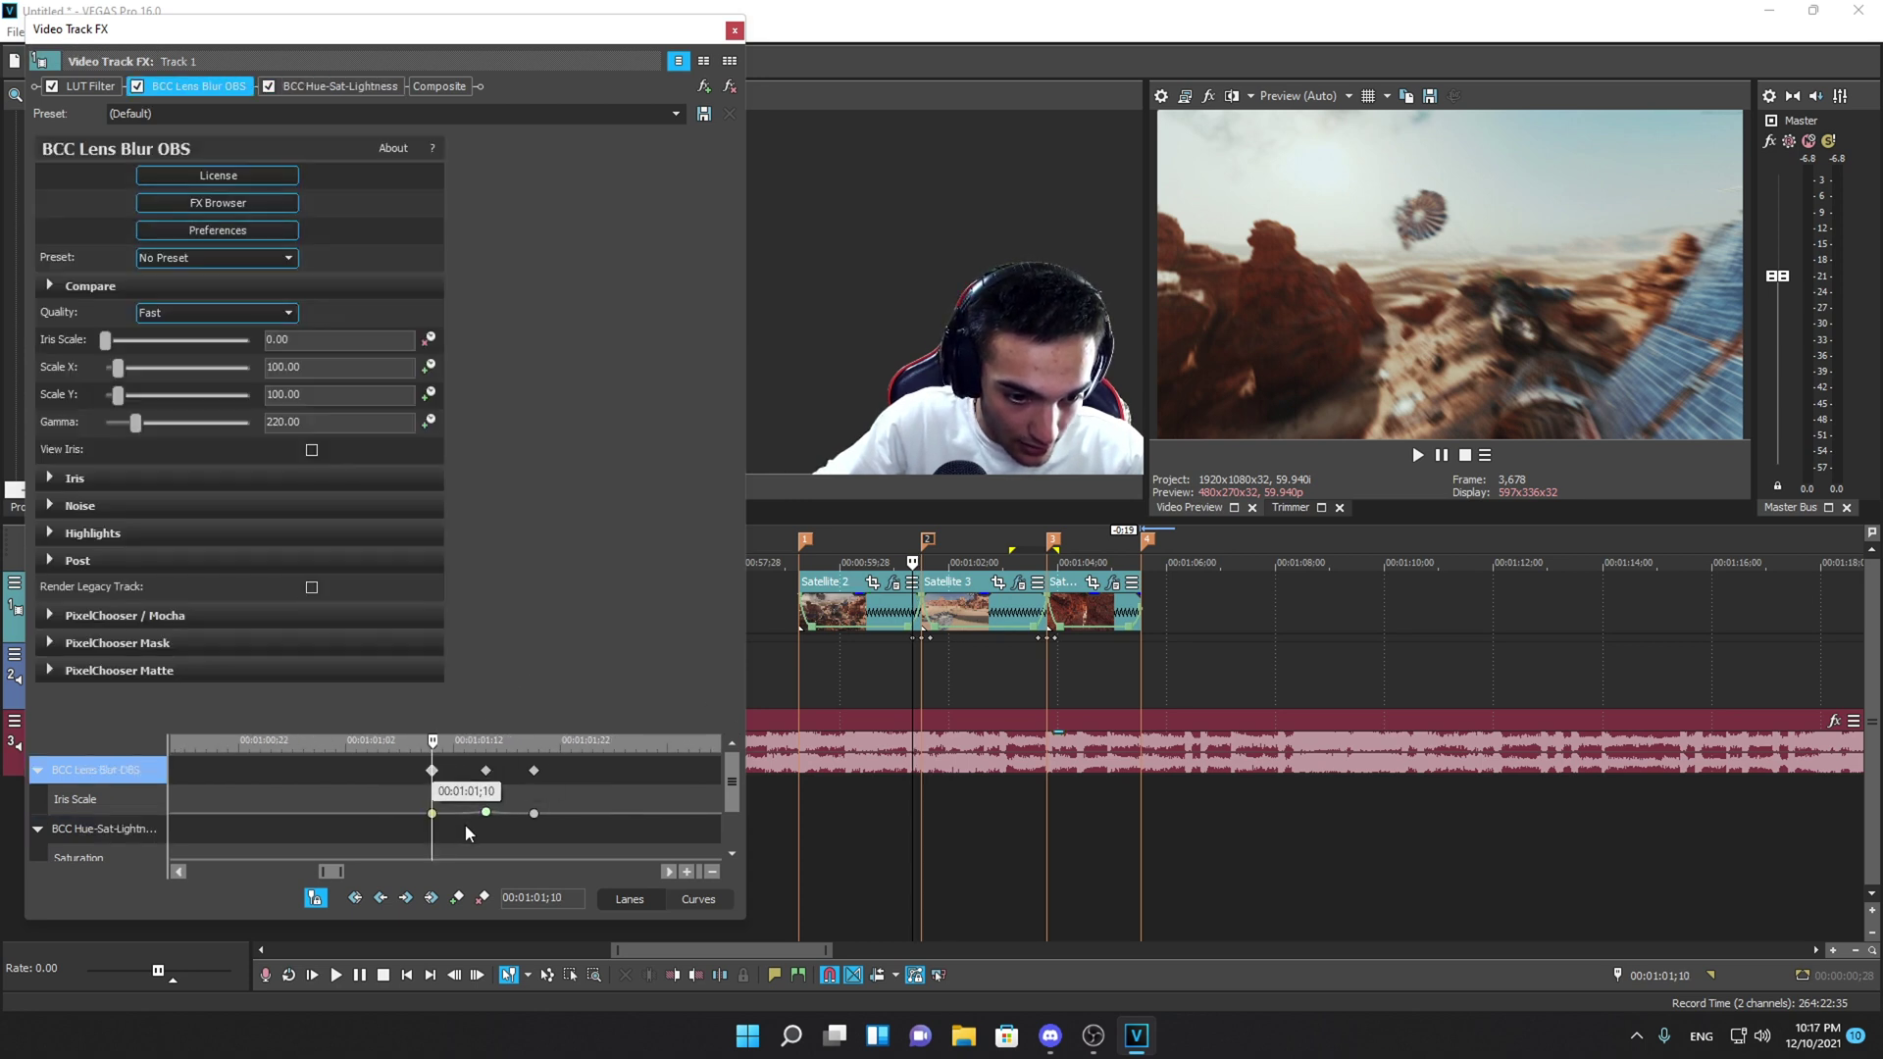
click(108, 829)
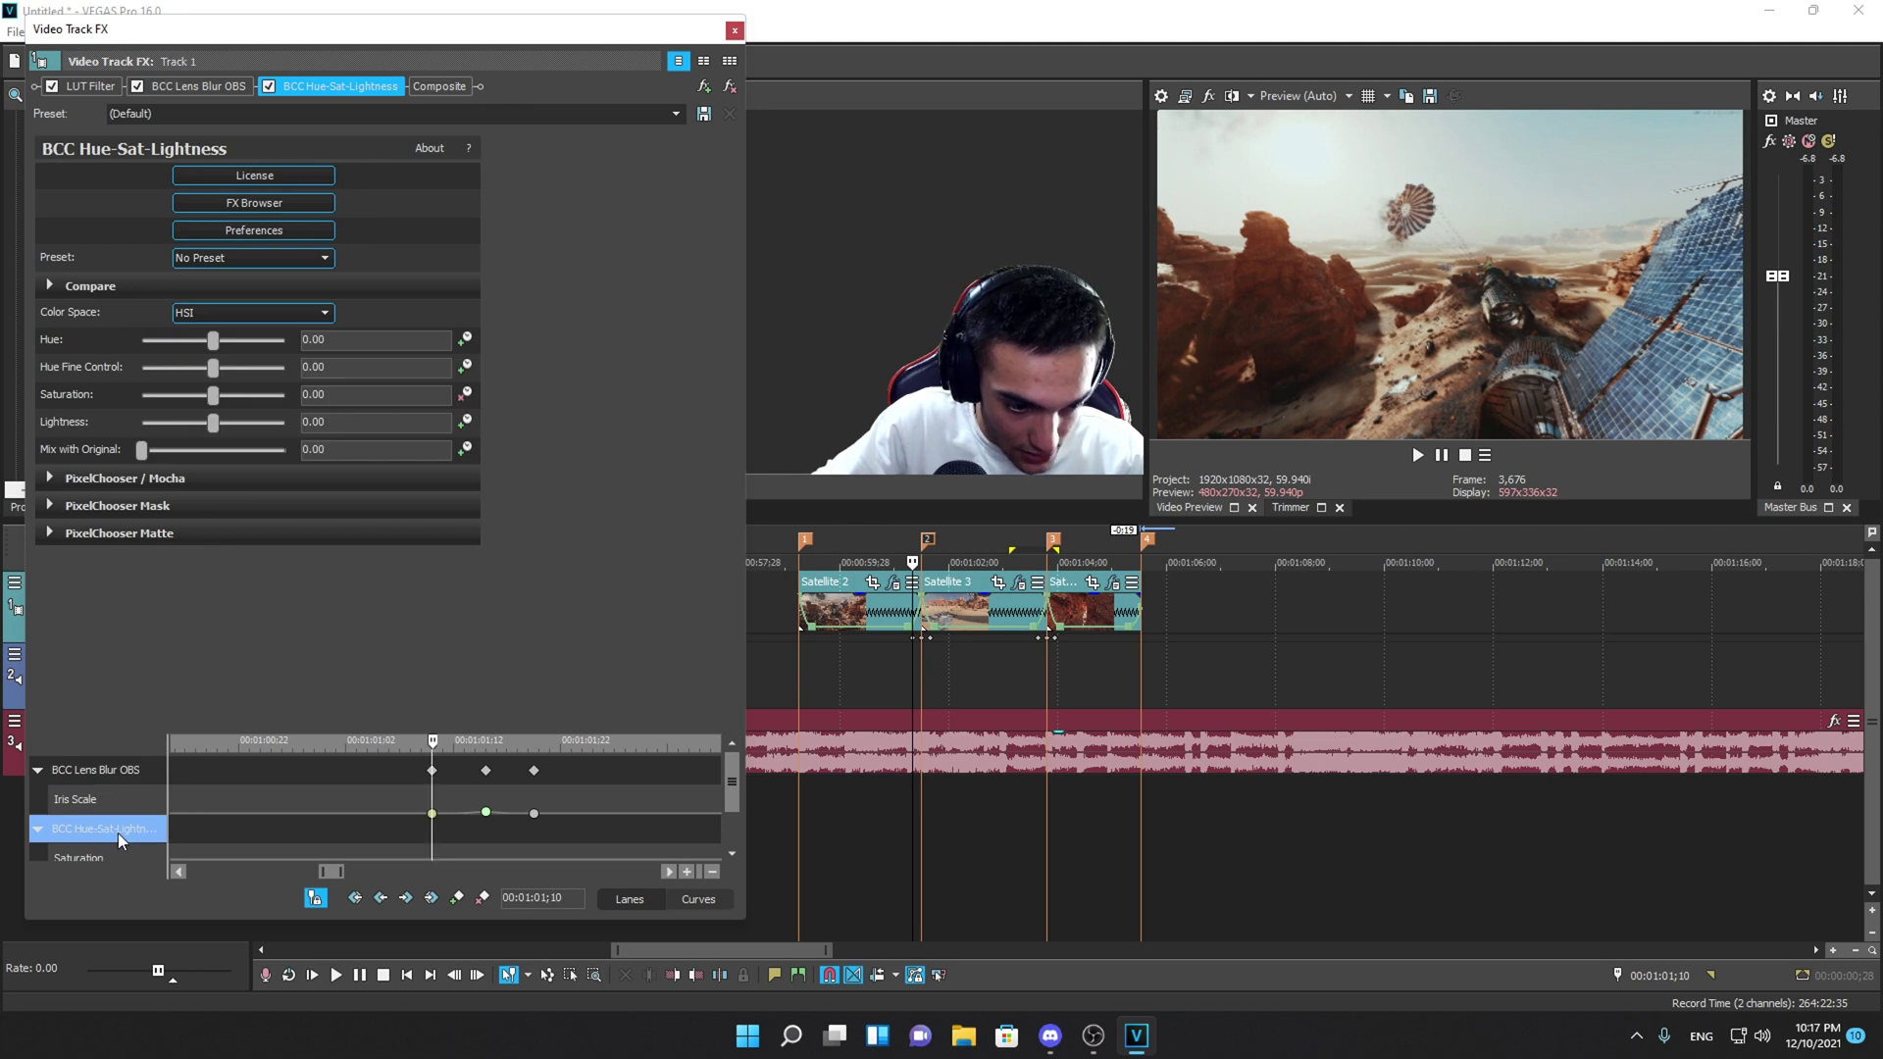
click(457, 897)
- Add BCC Hue-Sat-Lightness keyframes at 00:01:01;15 and 00:01:01;19, aligned with the remaining lens blur keyframes of this cut
scroll(362, 828, down, 3)
scroll(516, 849, up, 5)
click(547, 814)
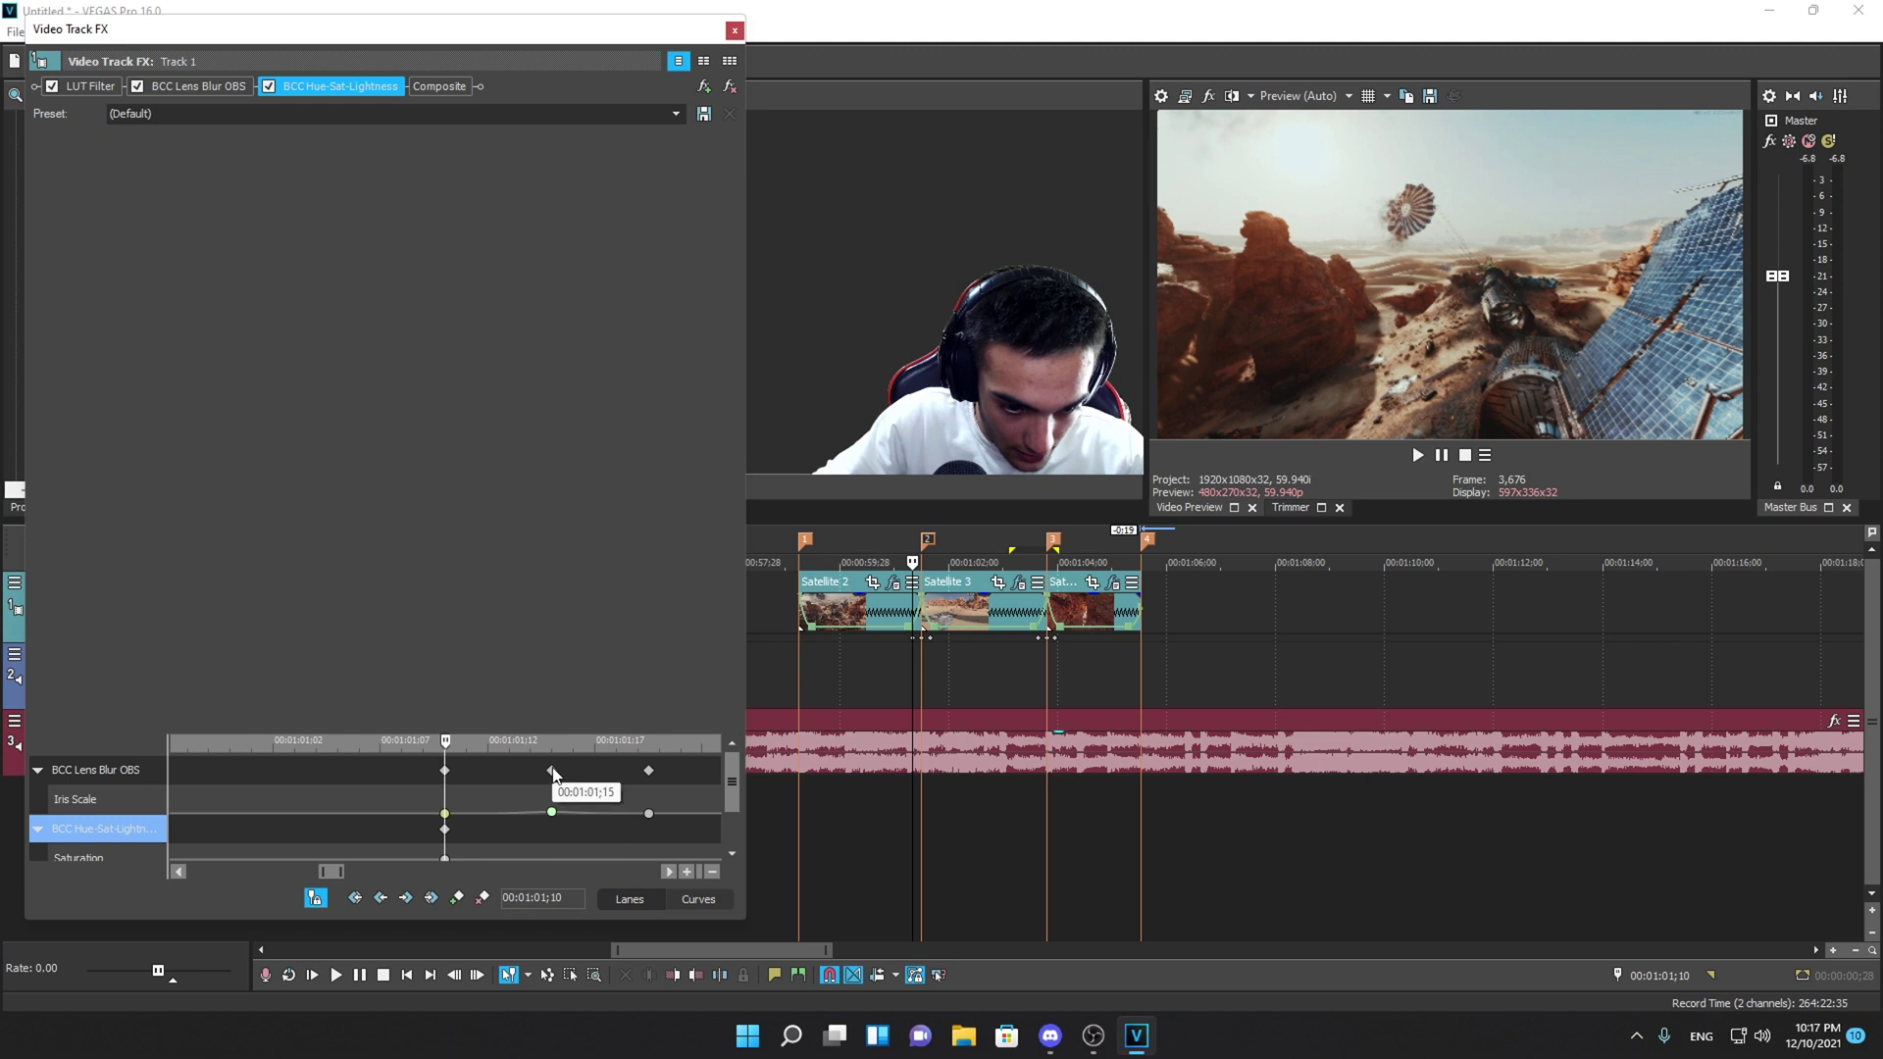
click(96, 829)
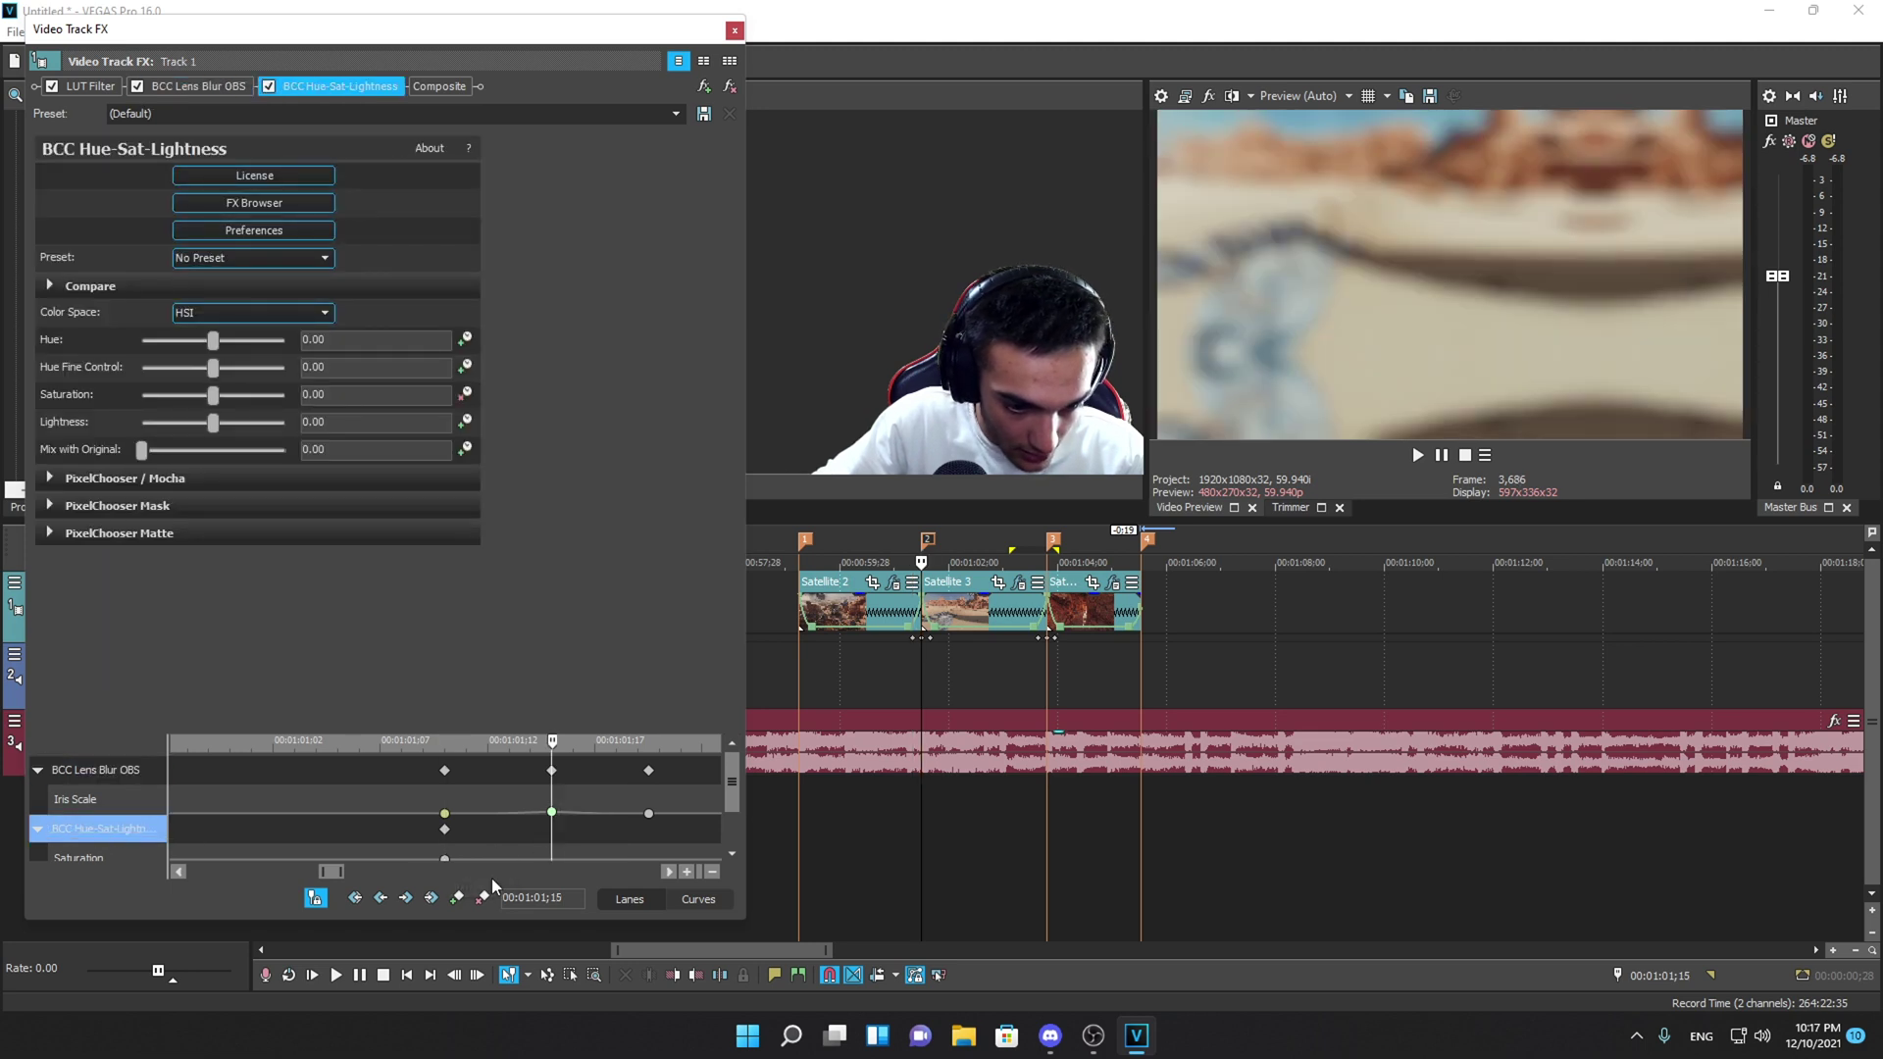
scroll(528, 843, down, 2)
click(493, 770)
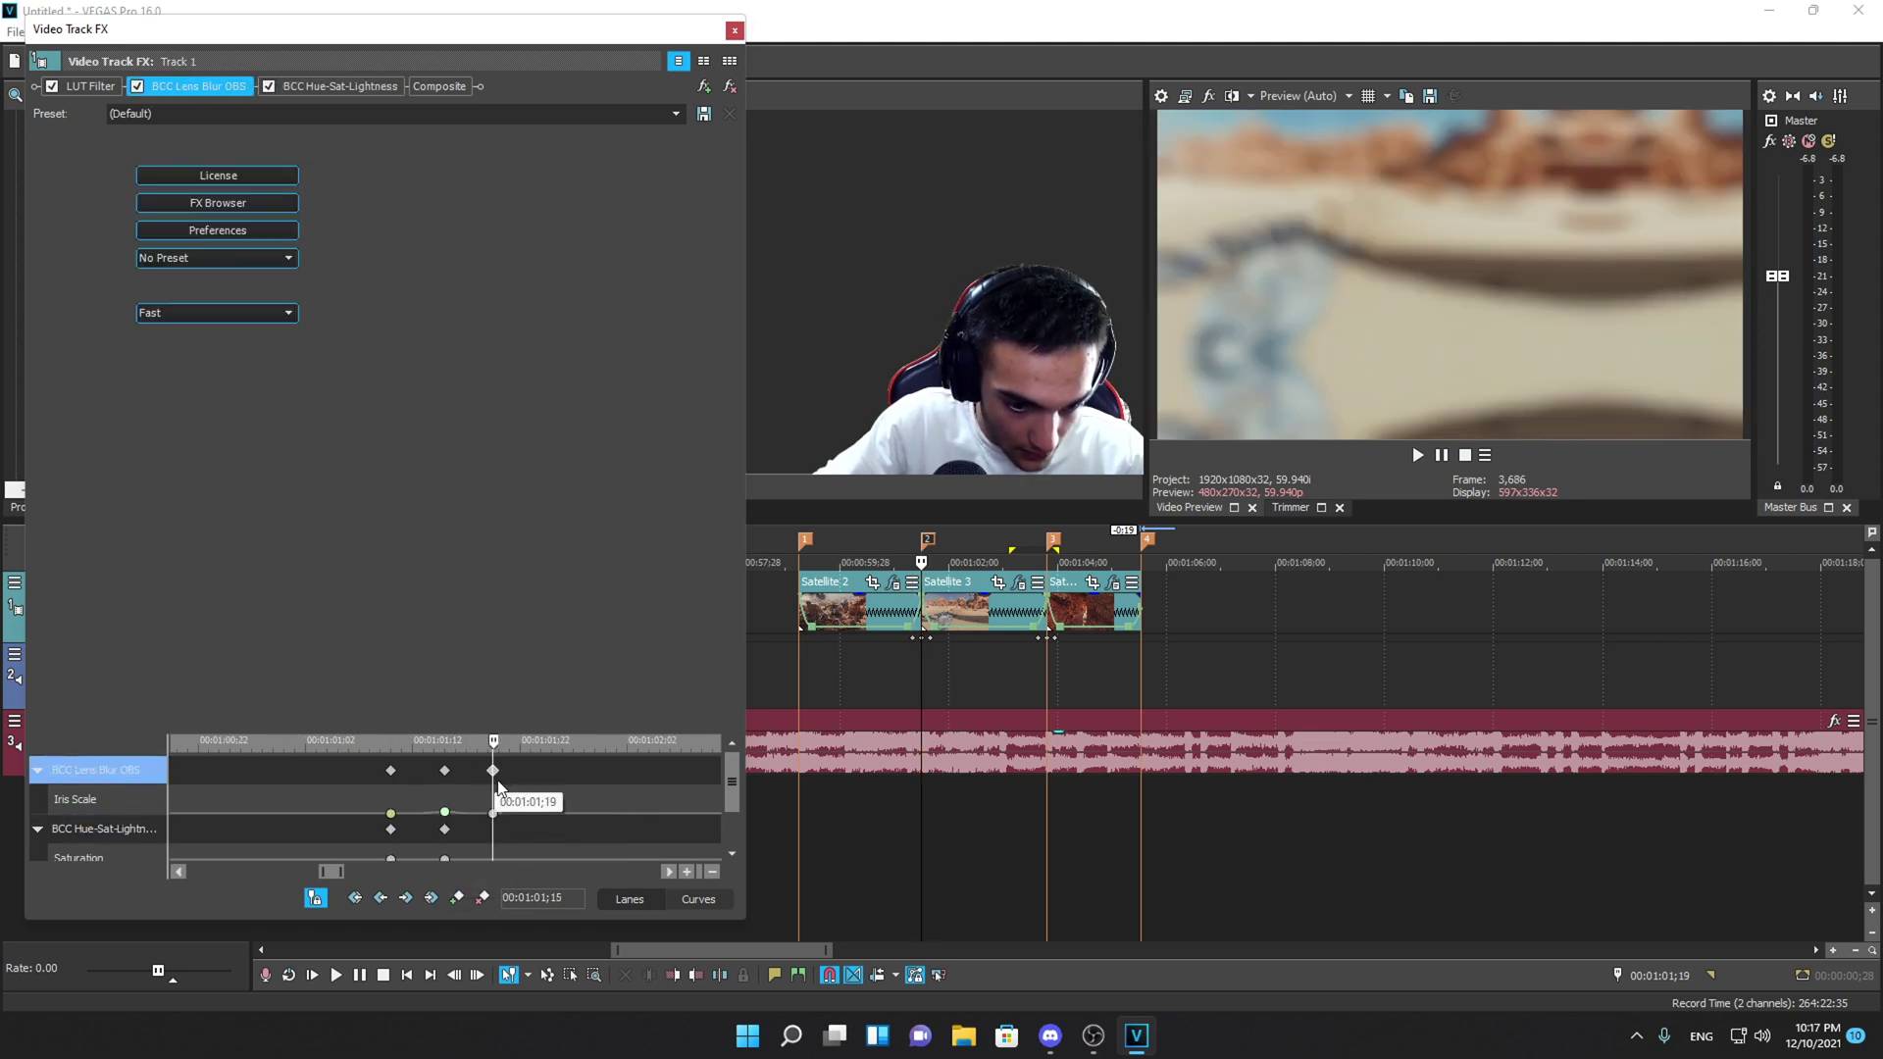
click(457, 898)
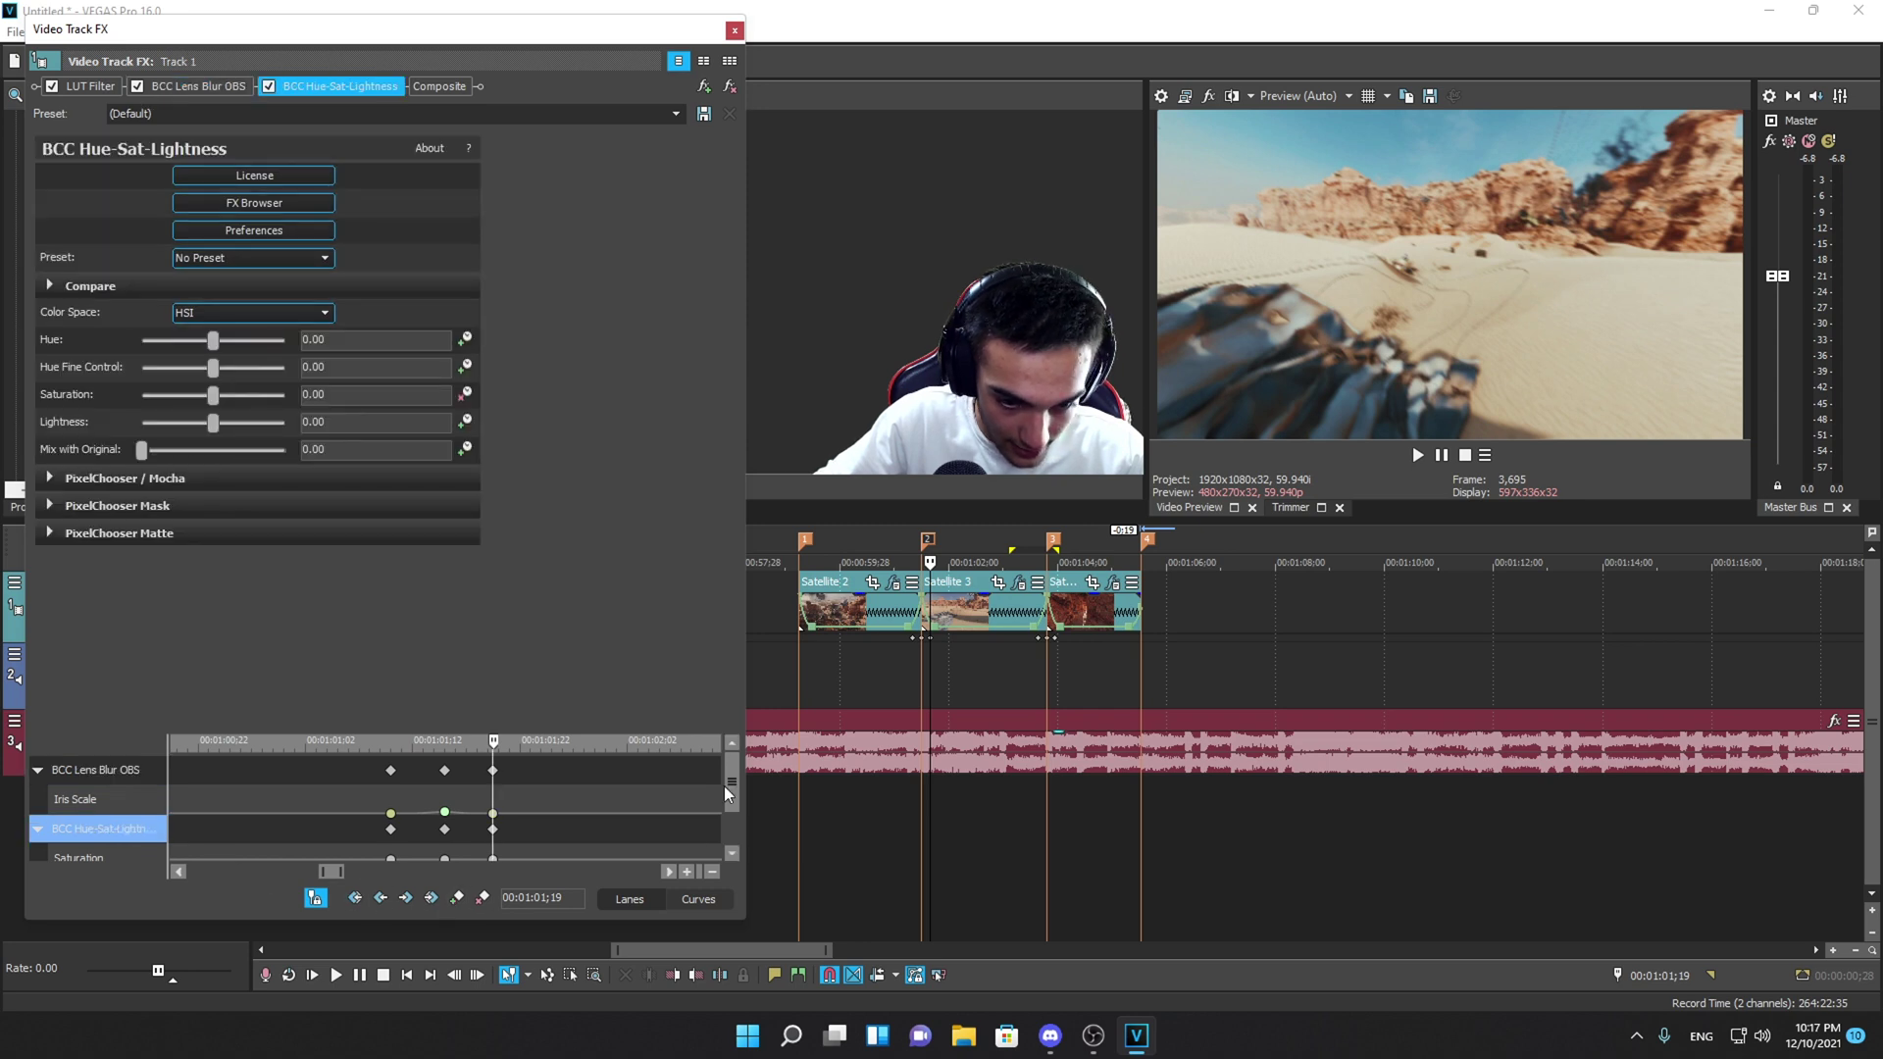
- Set the BCC Hue-Sat-Lightness Saturation to -76.87 at the middle keyframe, 00:01:01;15
drag(730, 788, 743, 843)
scroll(468, 849, up, 4)
scroll(467, 841, down, 2)
click(397, 831)
scroll(490, 832, up, 3)
scroll(490, 832, down, 3)
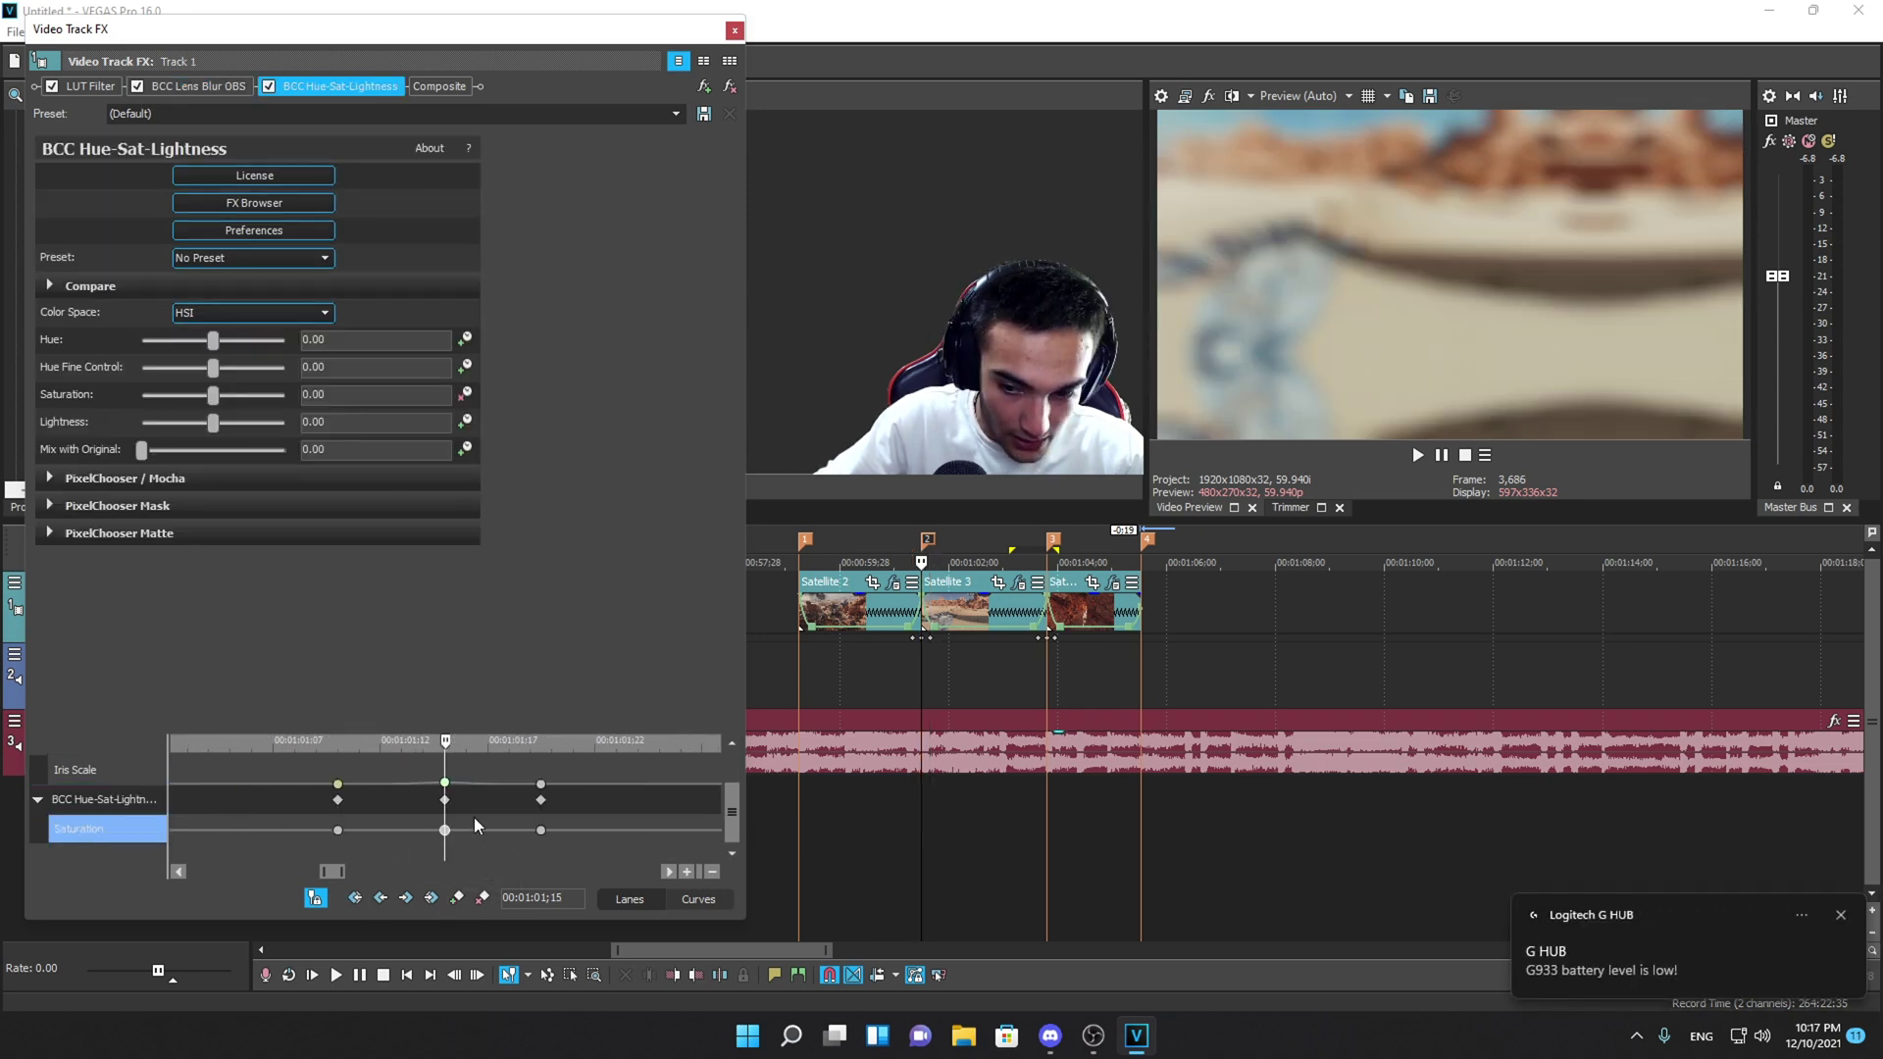
click(1842, 916)
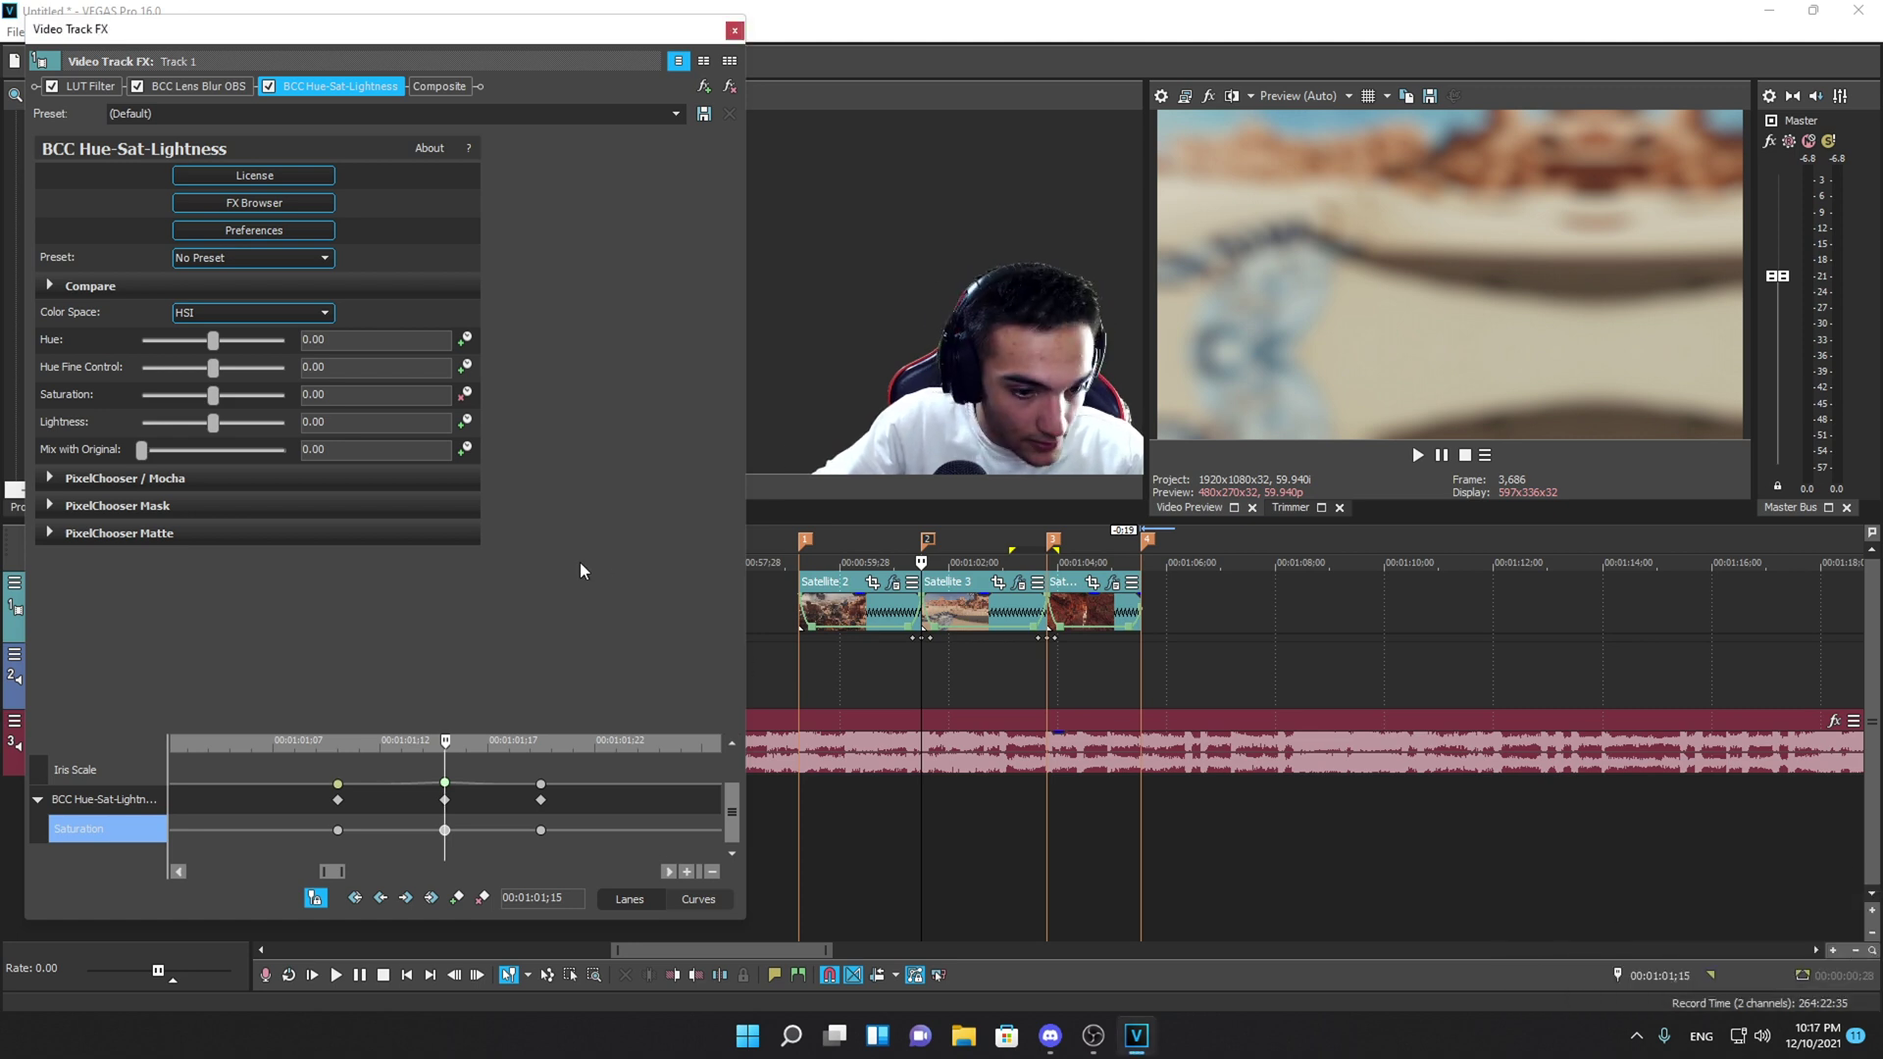
drag(213, 394, 157, 392)
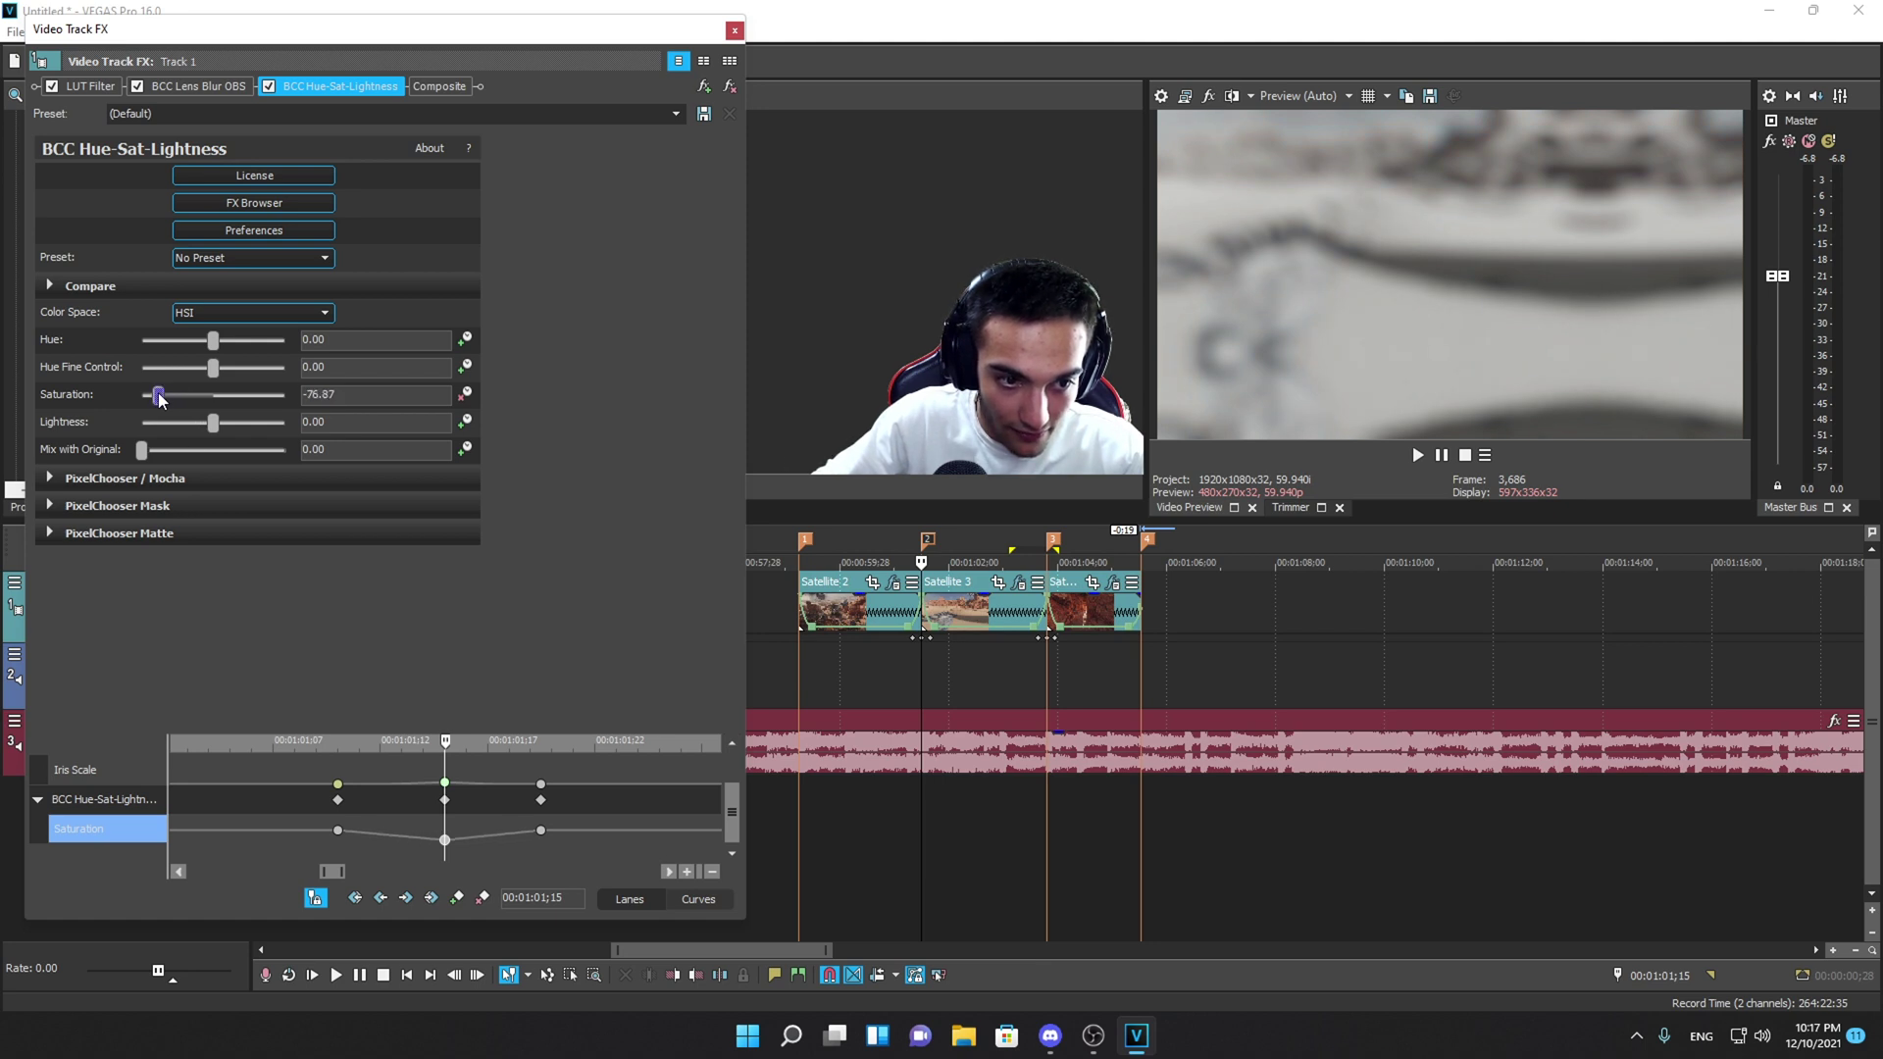
- Change the interpolation of the first and middle Saturation keyframes to match the Iris Scale keyframes above them
right_click(337, 830)
click(379, 722)
right_click(444, 839)
click(520, 708)
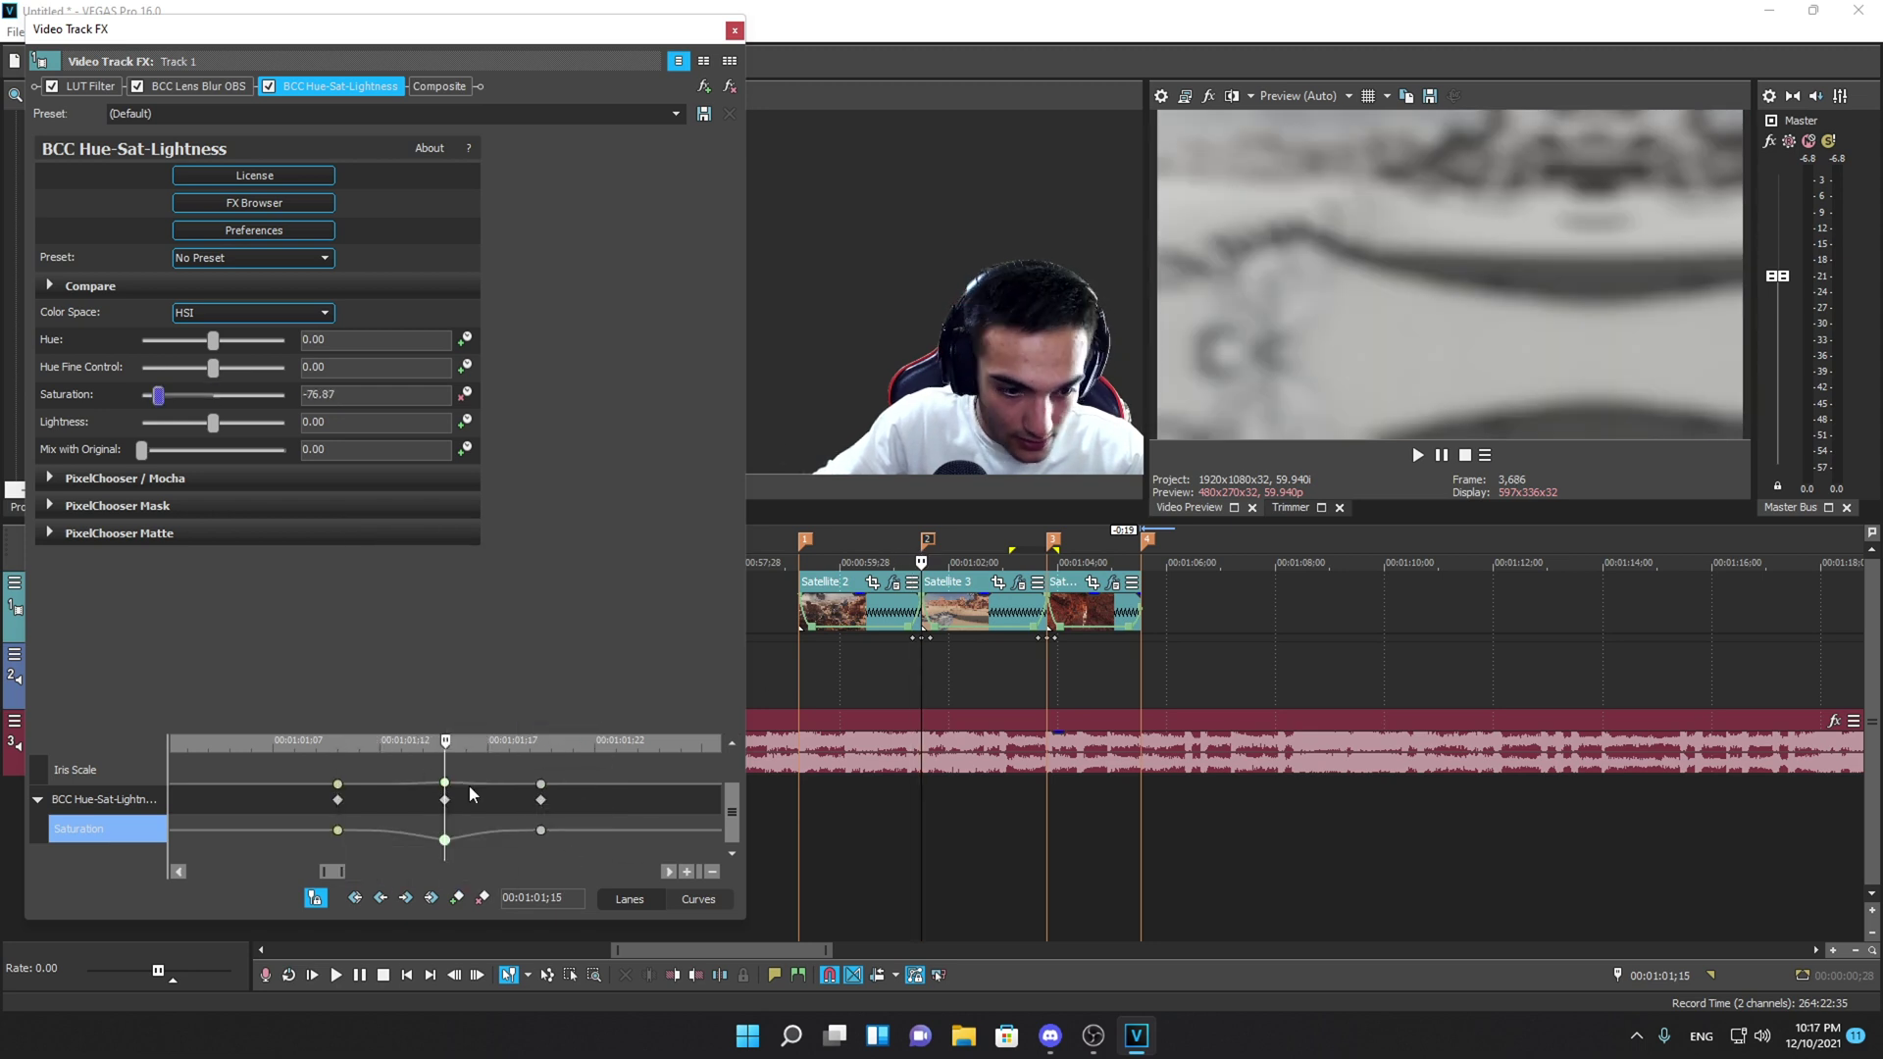
- Copy the three BCC Hue-Sat-Lightness keyframes of the first cut and place the cursor at 00:01:03;19, before Satellite 1
click(338, 799)
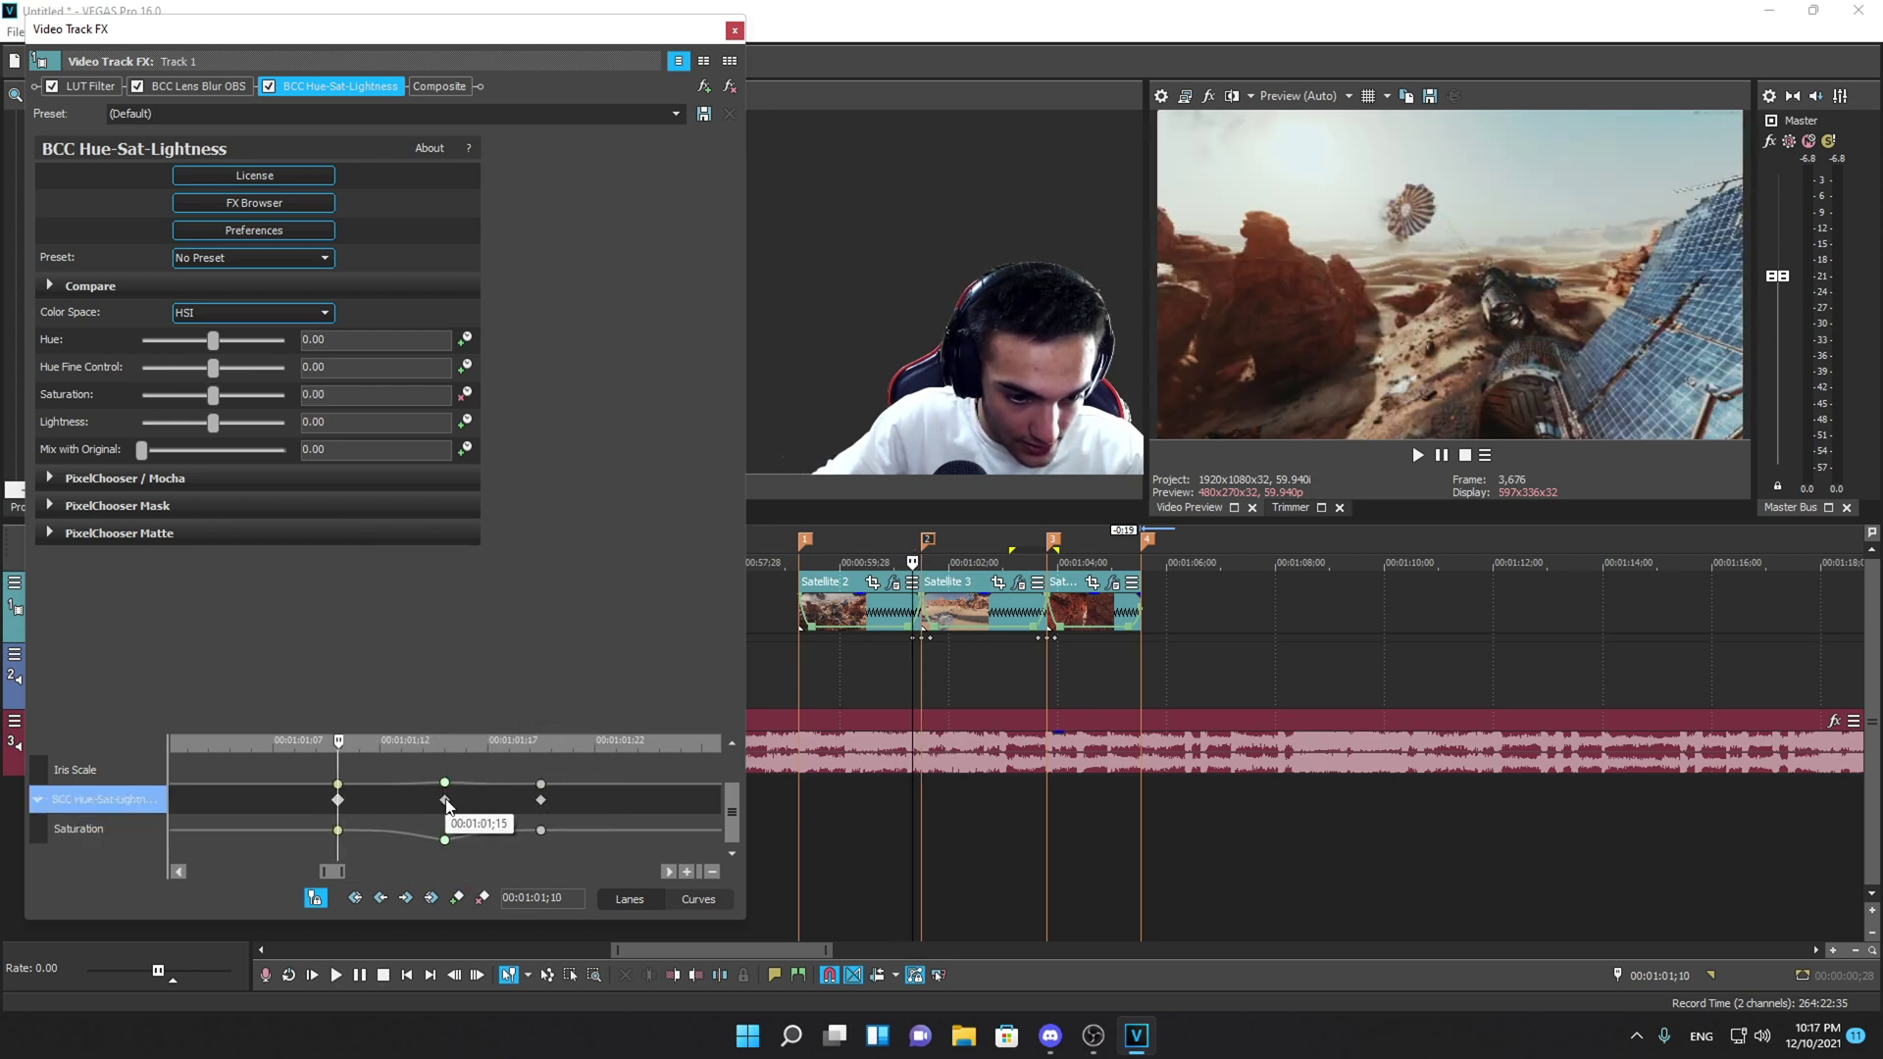
click(444, 800)
click(540, 799)
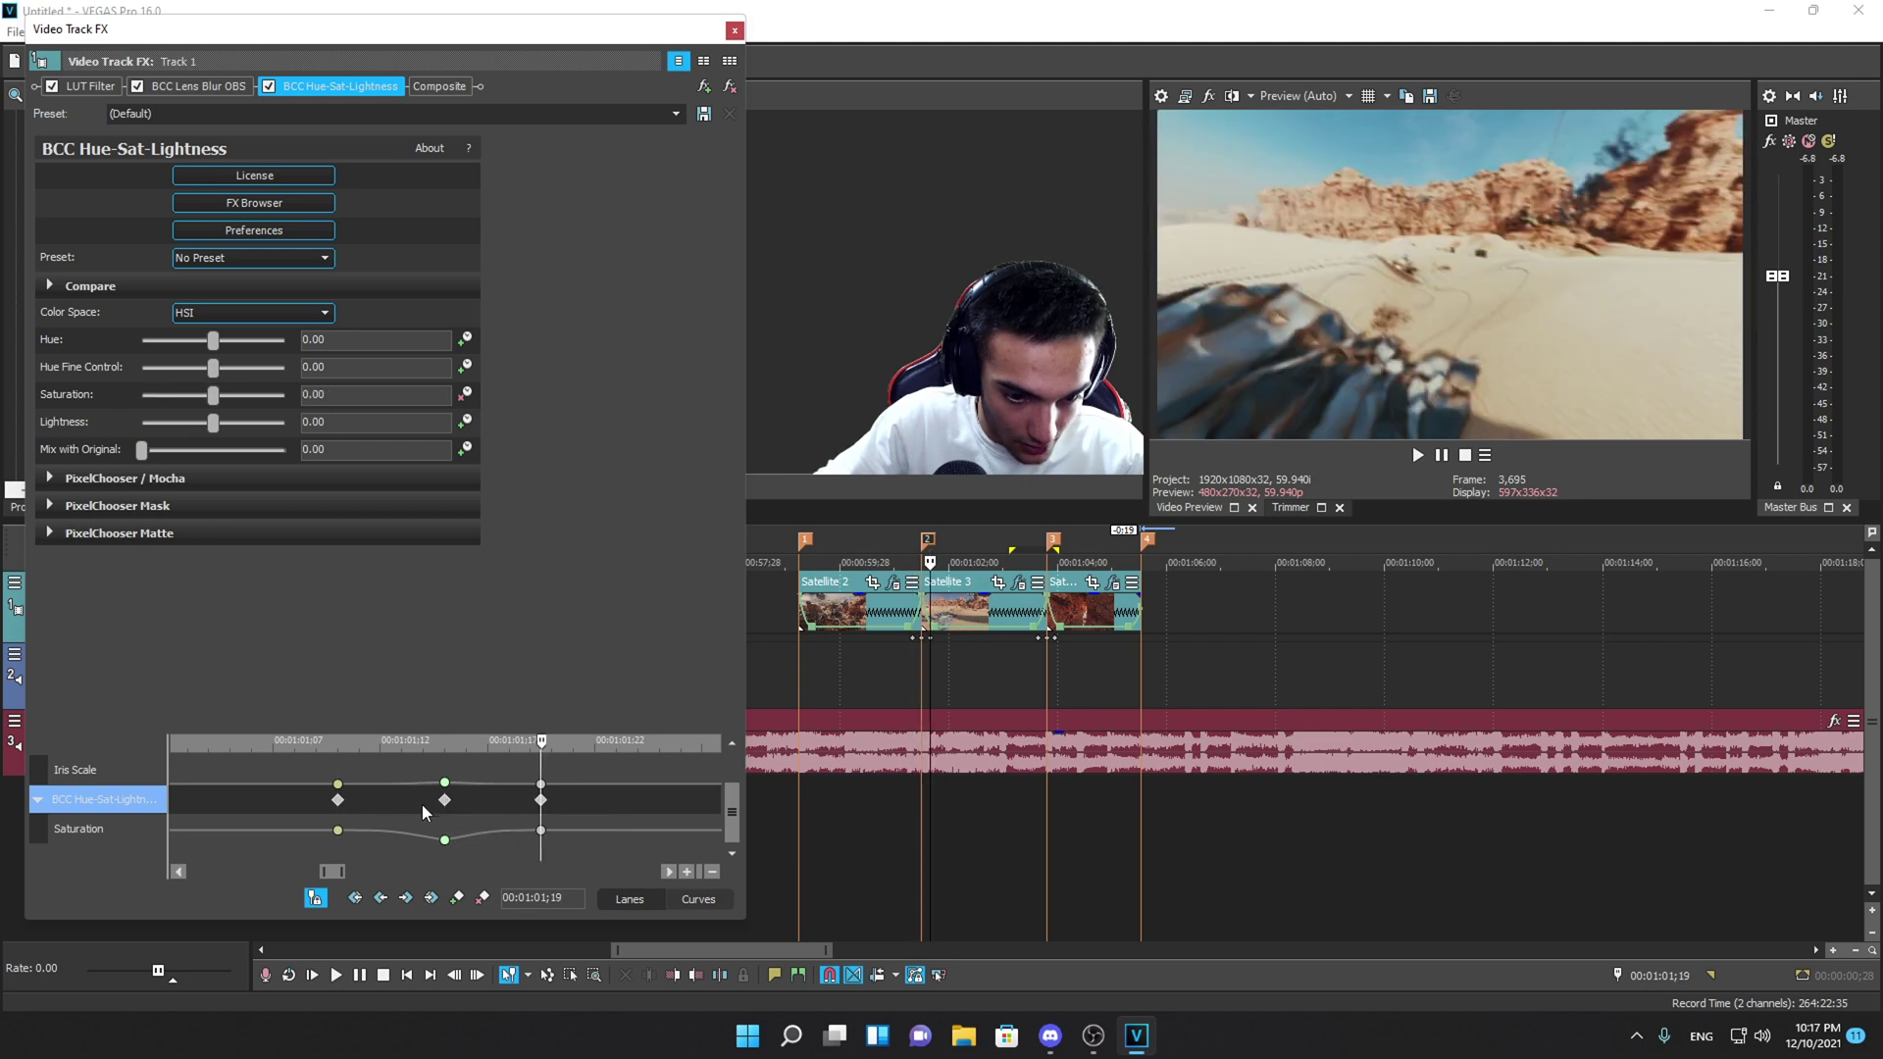
scroll(601, 812, down, 5)
click(1045, 675)
scroll(1046, 675, up, 5)
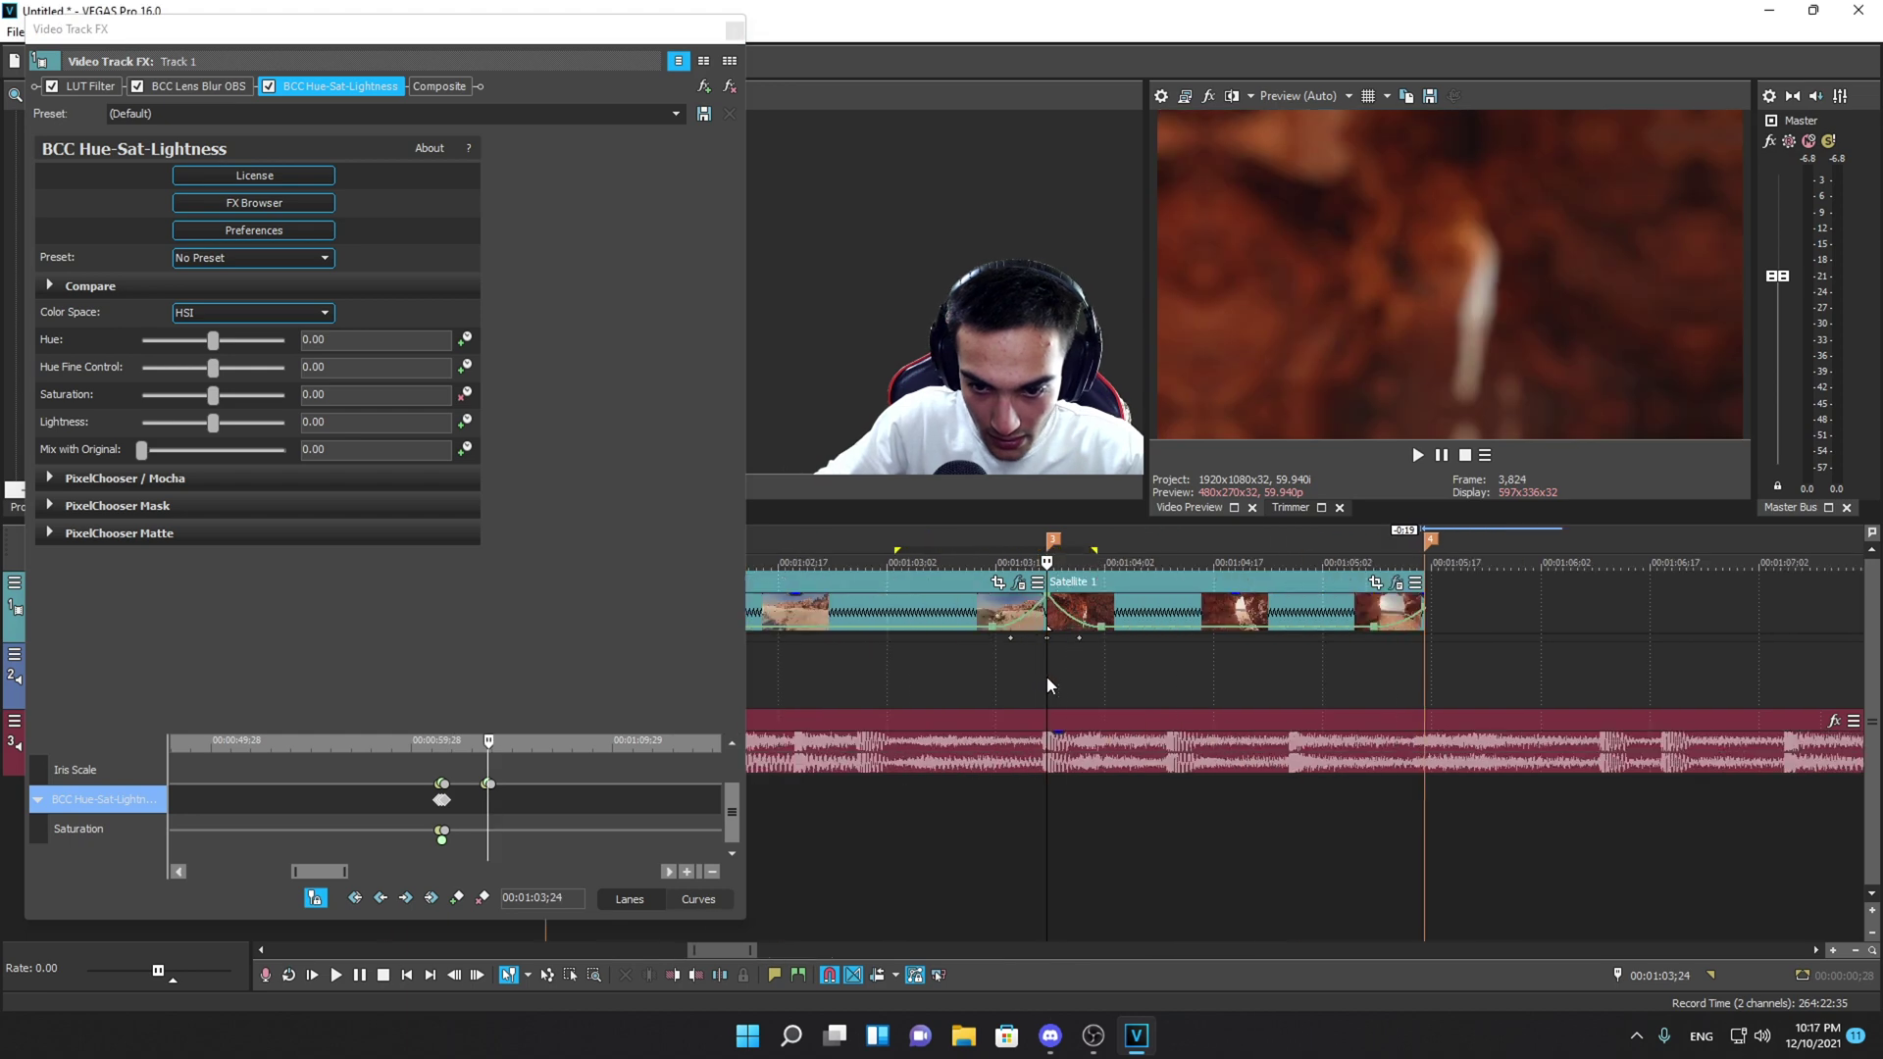
scroll(1039, 675, up, 3)
click(952, 642)
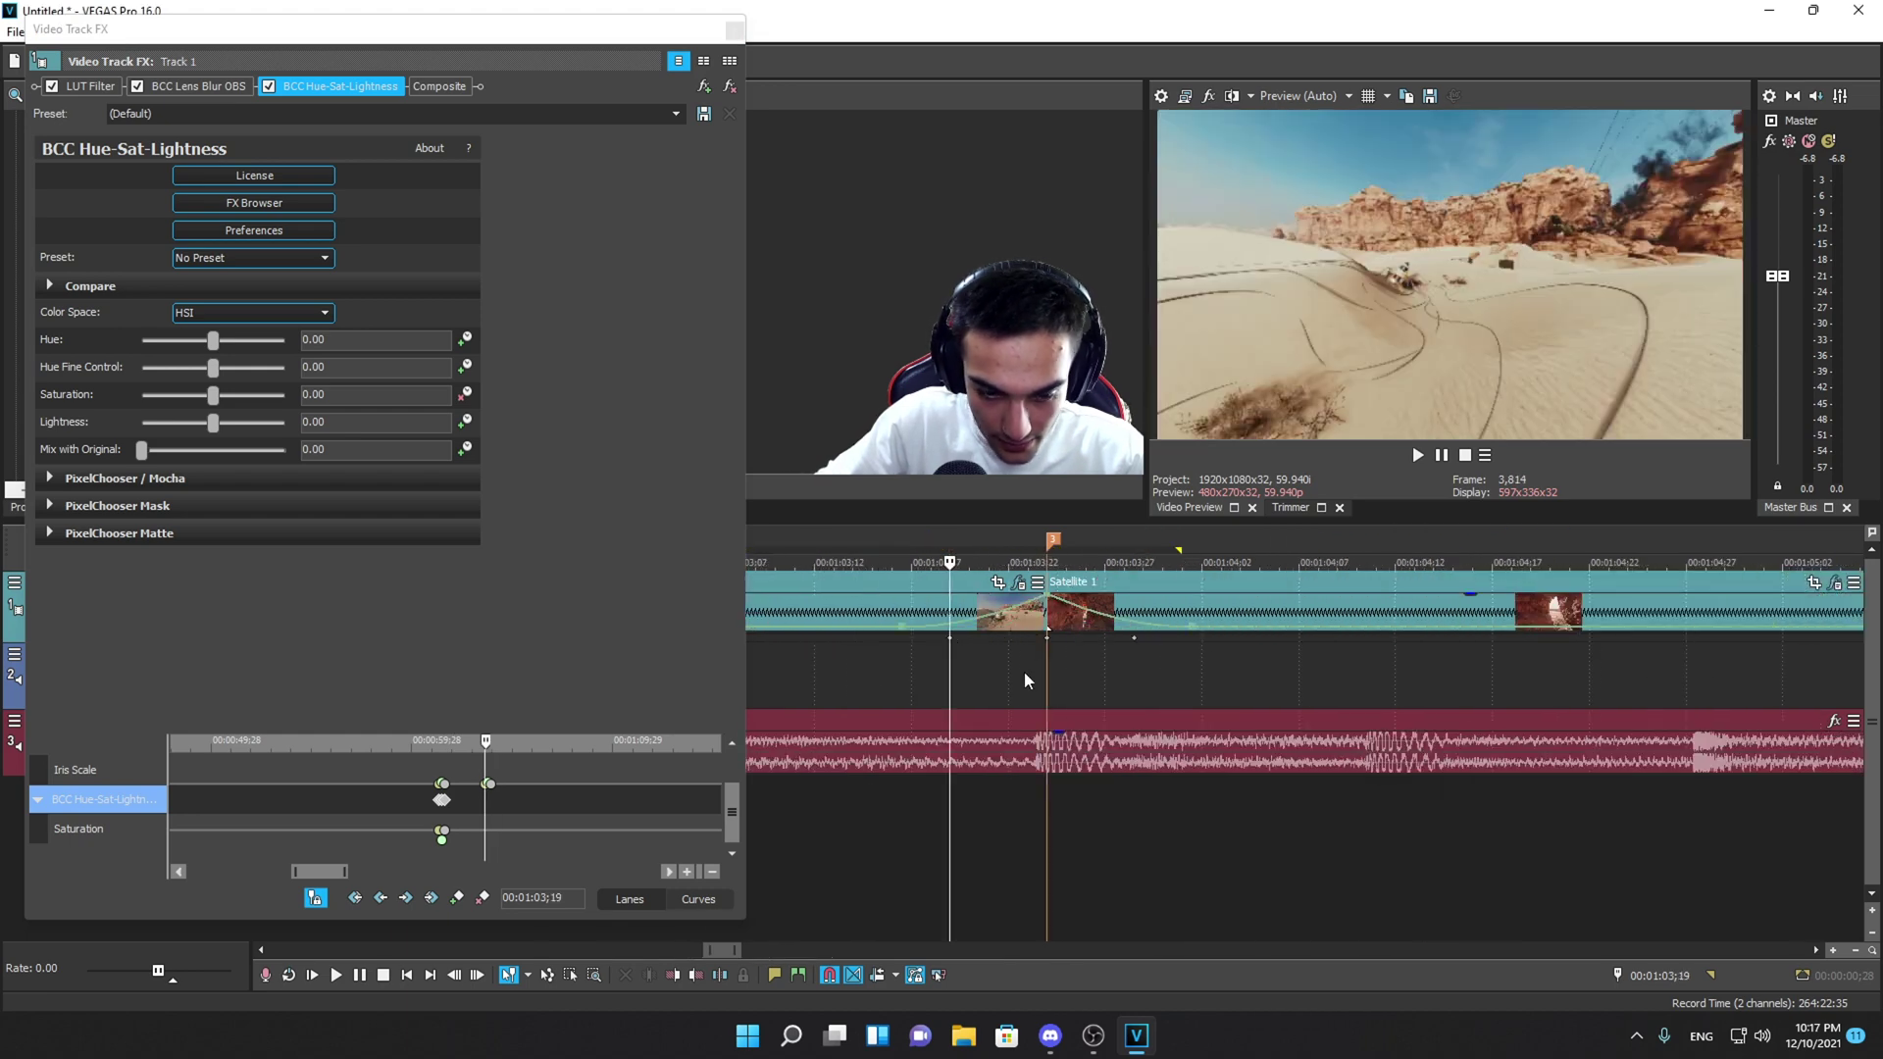
scroll(1036, 675, up, 3)
scroll(607, 748, up, 5)
- Show the effect keyframes beneath the video track and align the cursor with the first BCC Lens Blur keyframe before Satellite 1
click(142, 805)
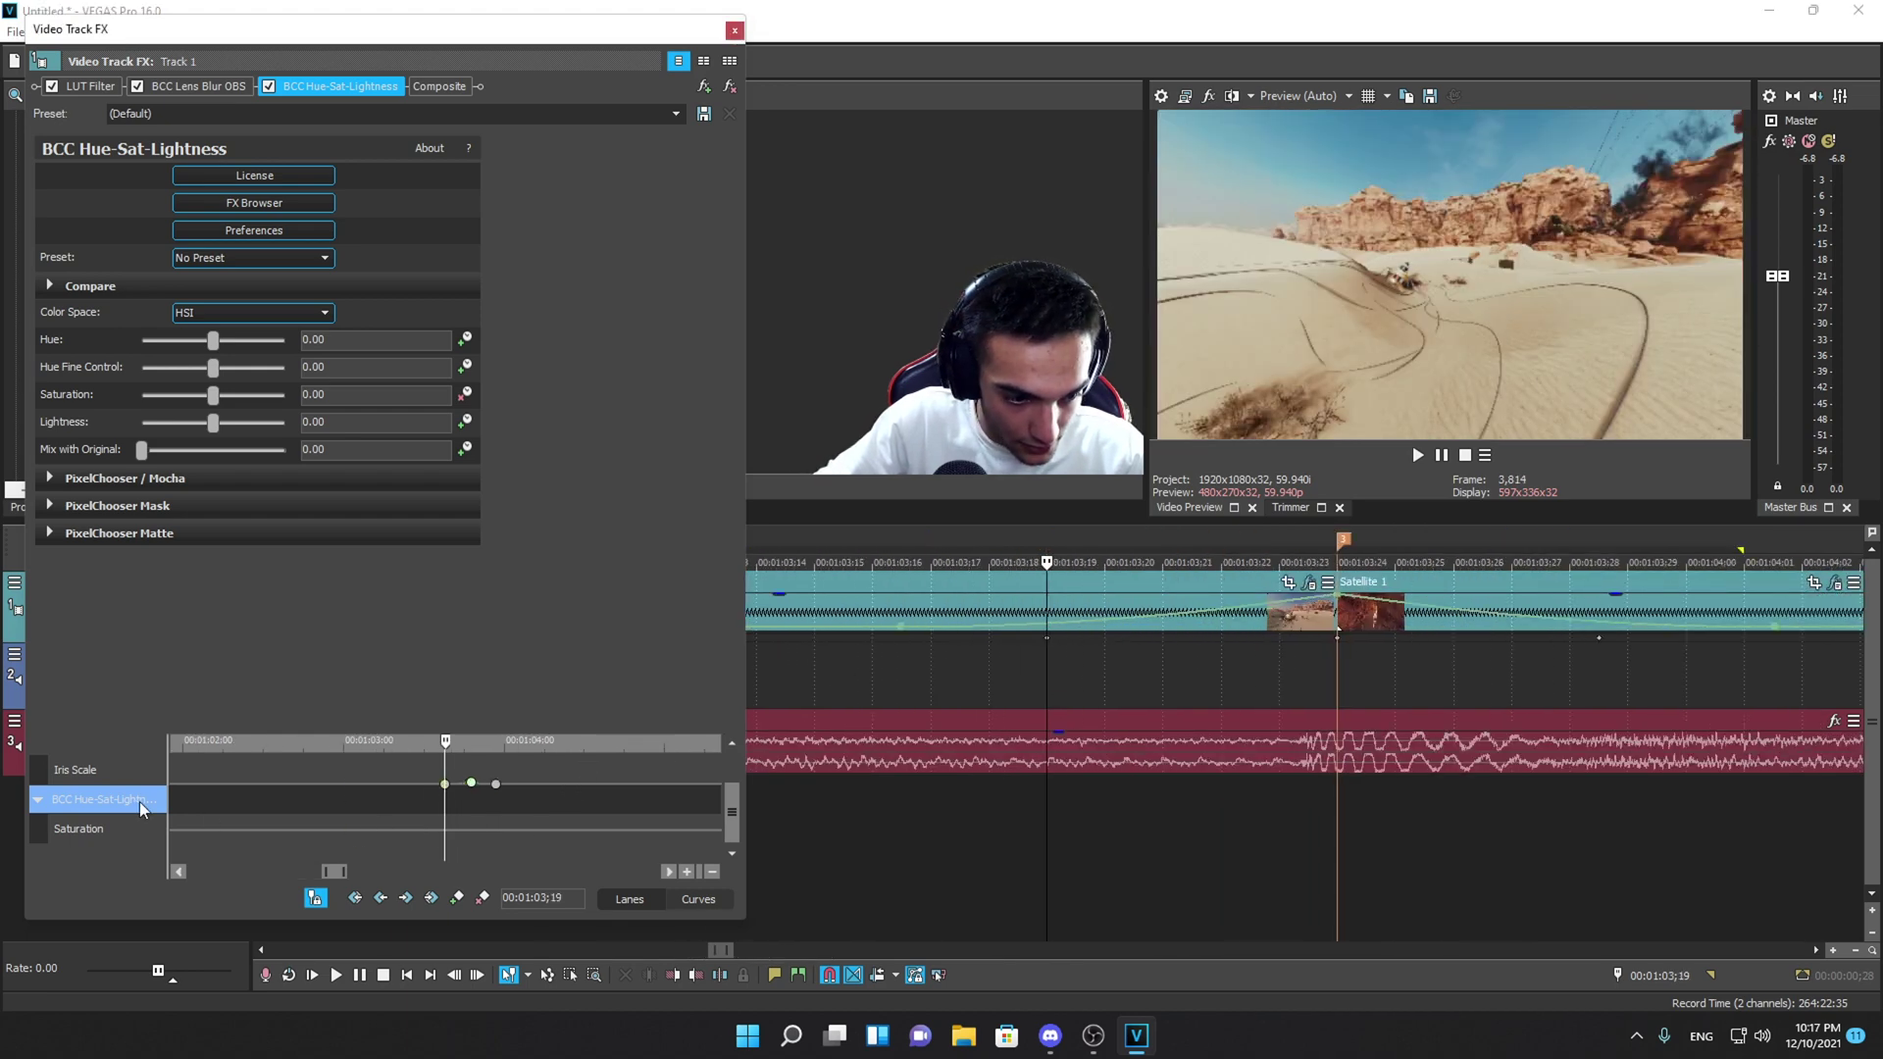
click(443, 827)
click(1049, 644)
click(1046, 643)
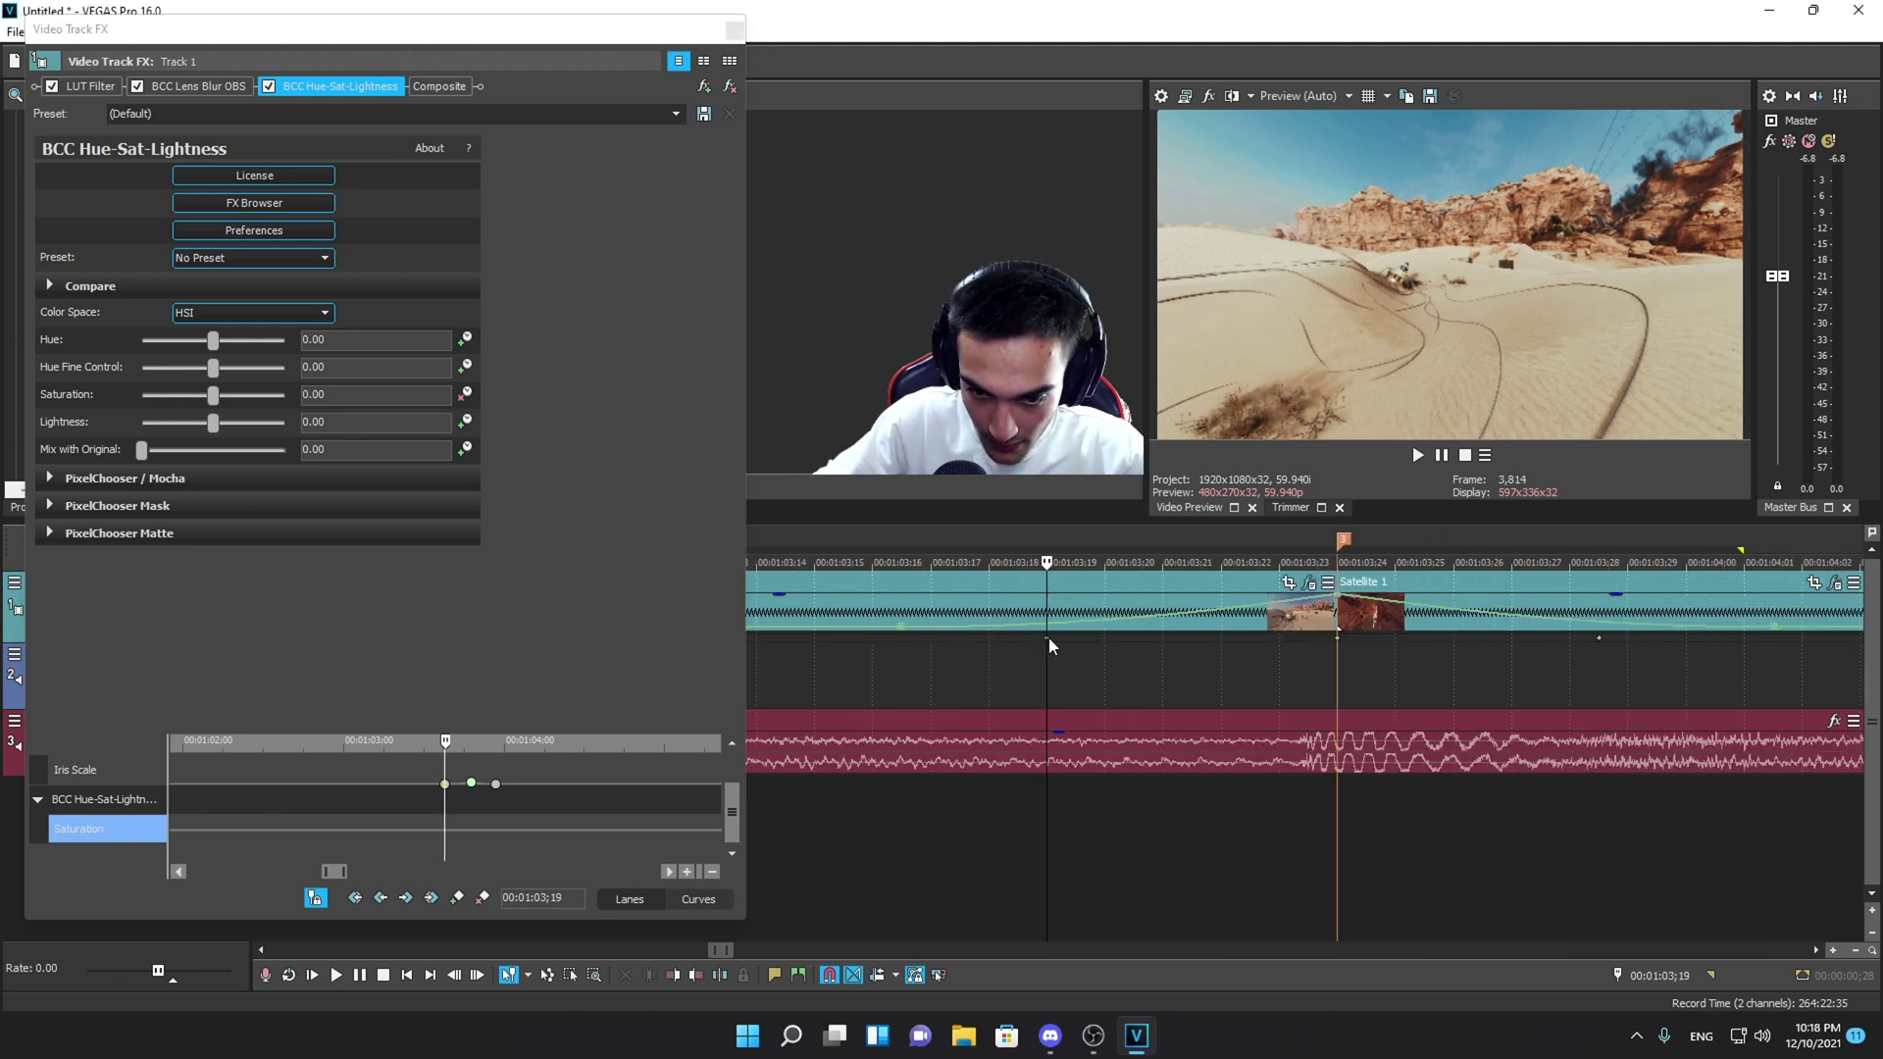
drag(398, 34, 767, 104)
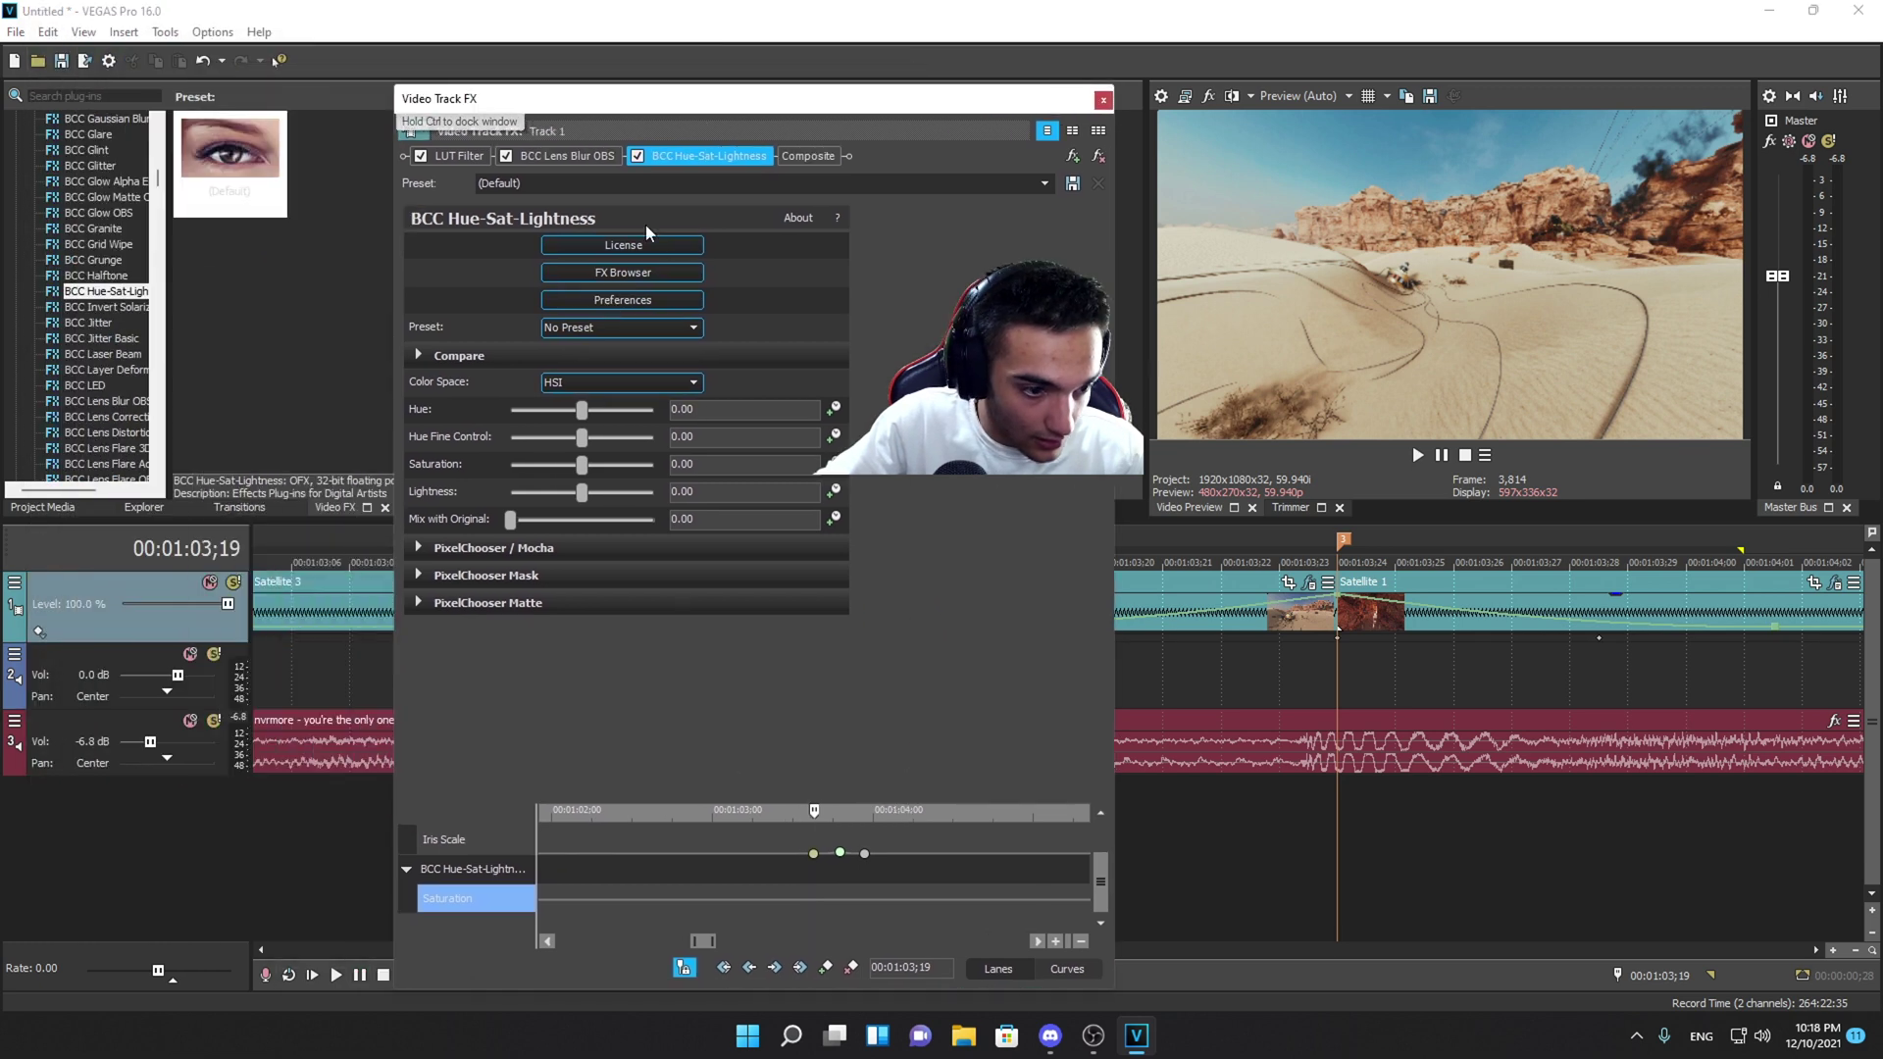
click(43, 634)
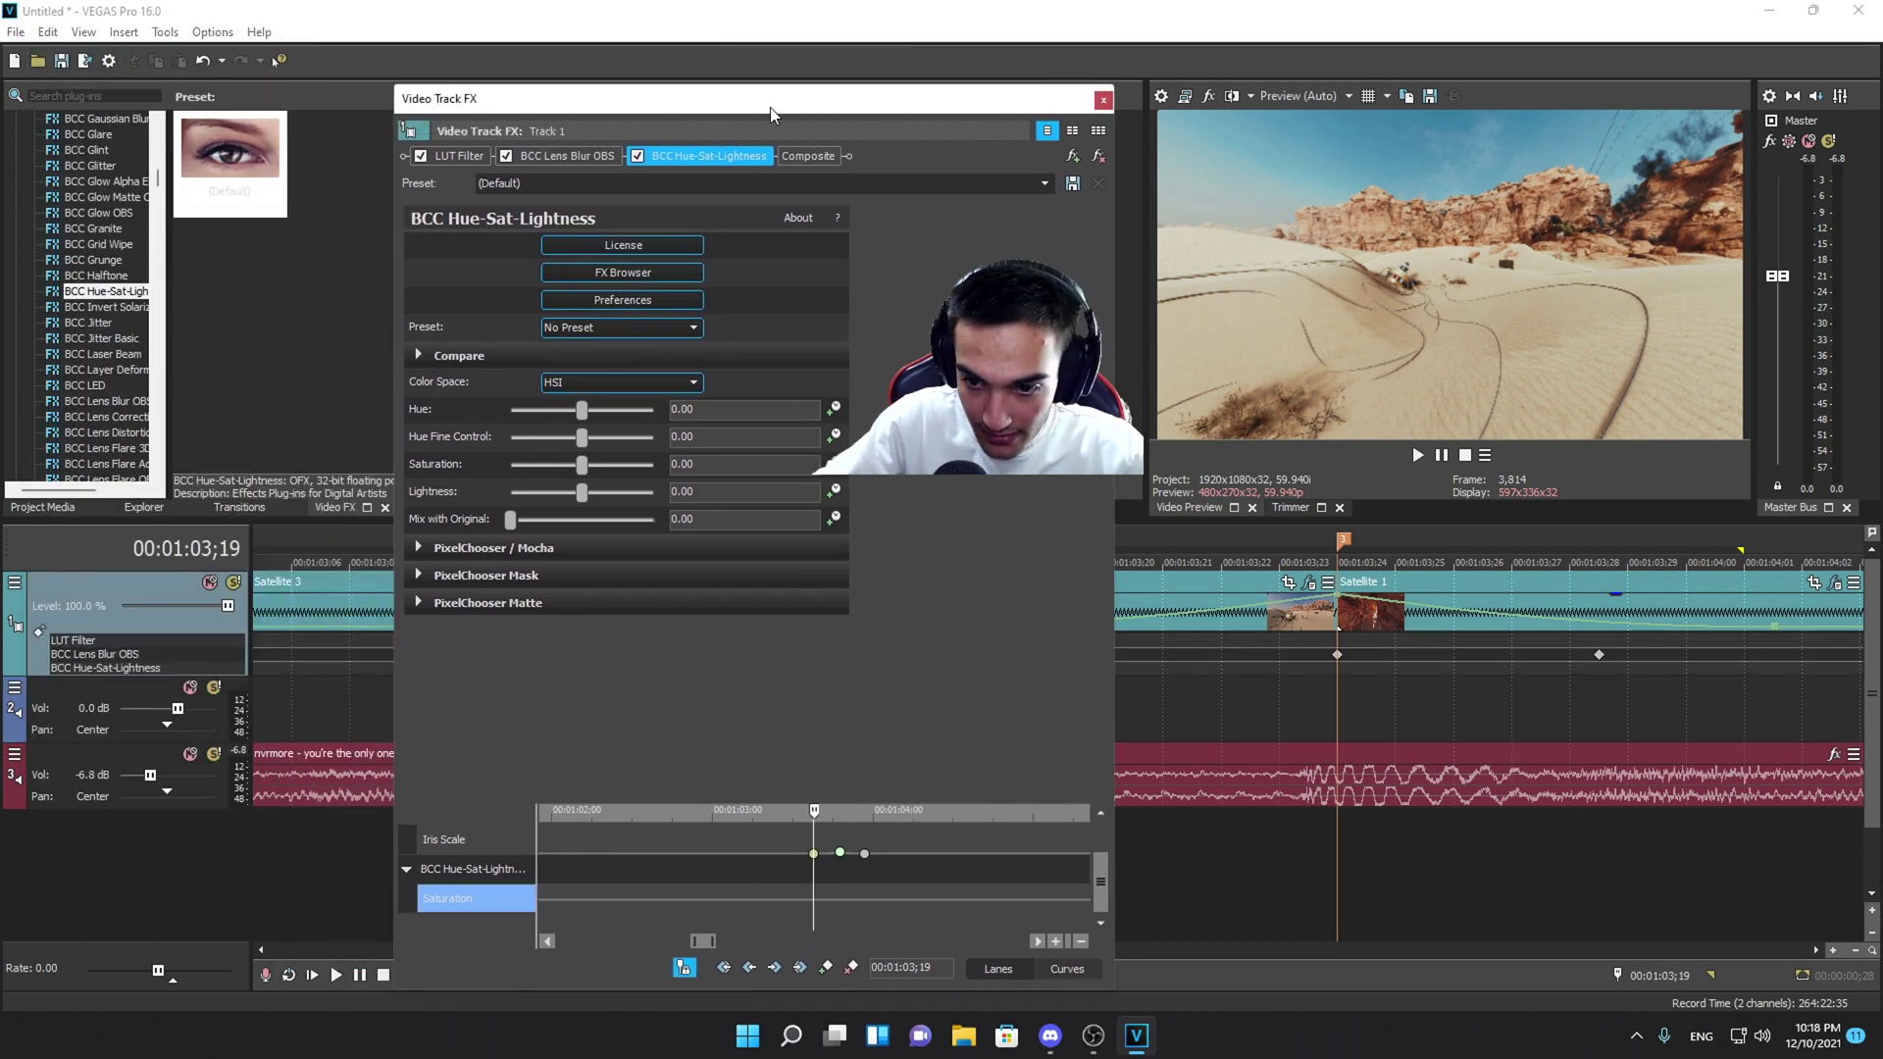
drag(770, 110, 447, 67)
click(1046, 667)
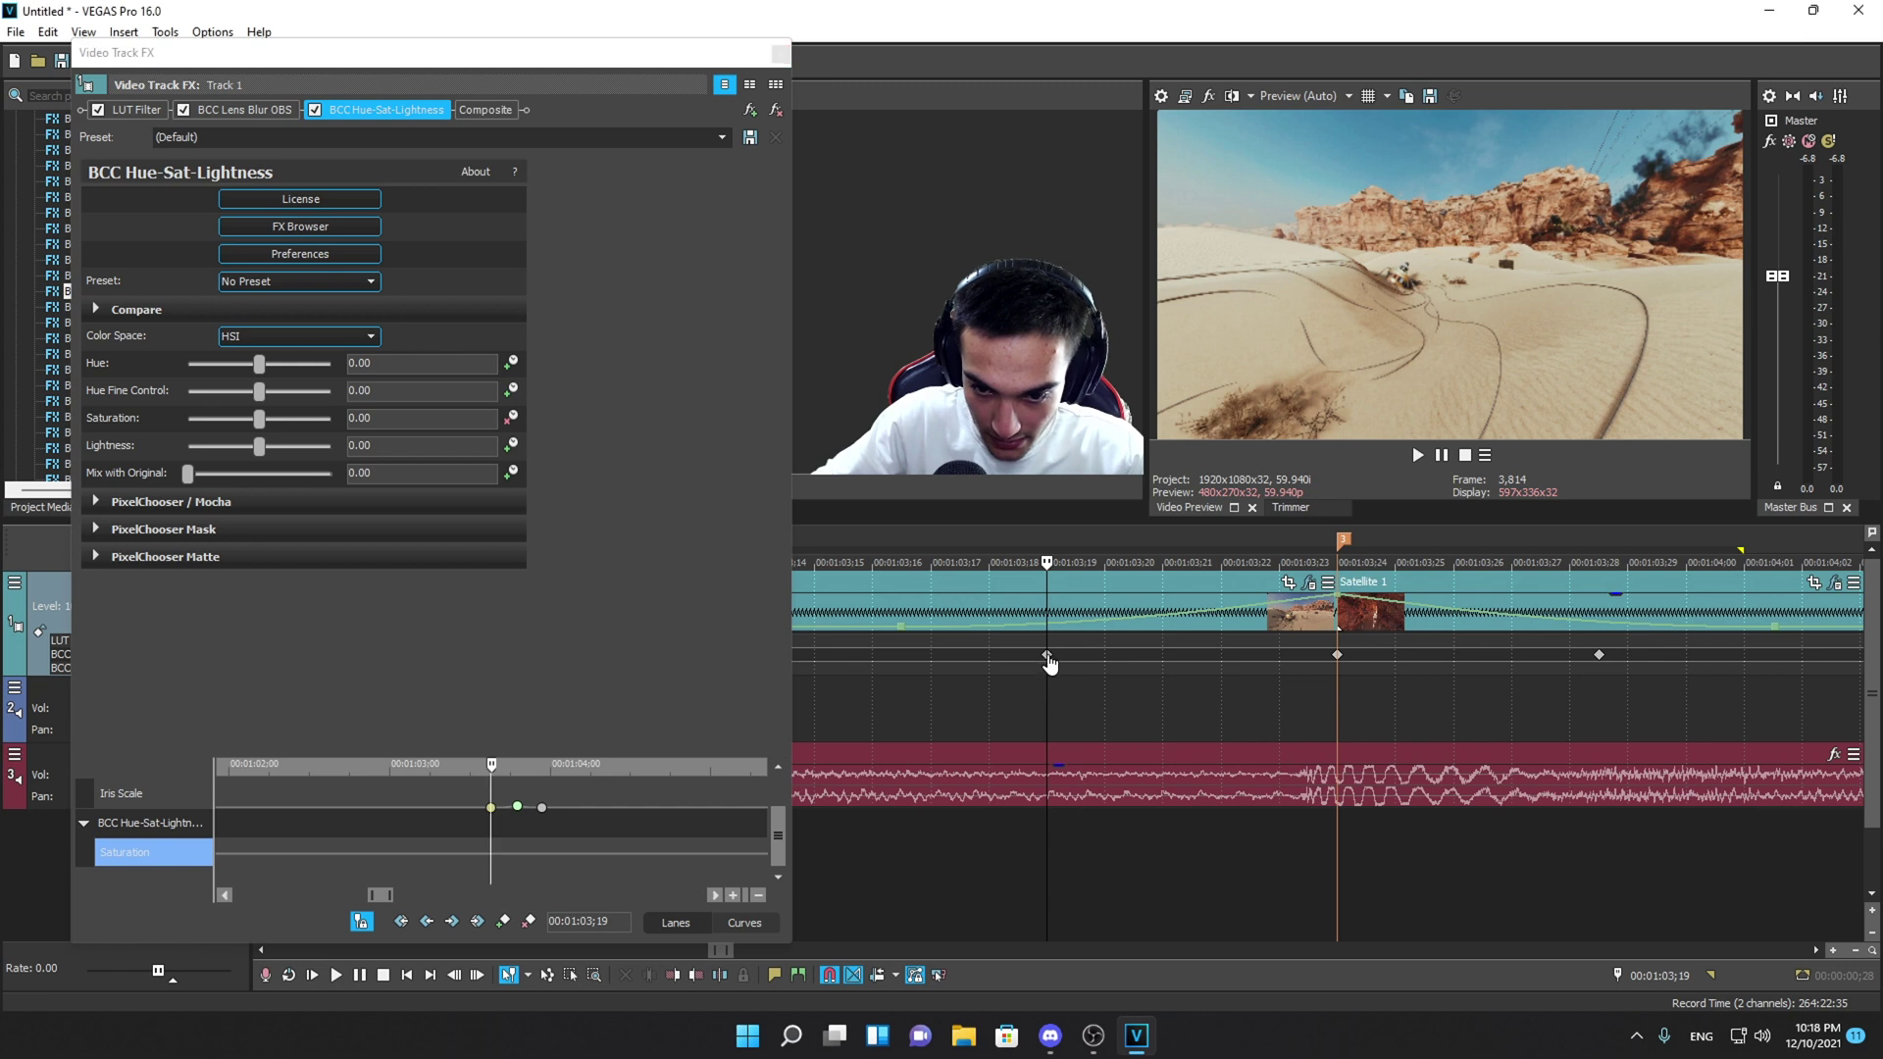
- Paste the copied keyframes into the BCC Hue-Sat-Lightness lane at 00:01:03;19 and close the Video Track FX window
click(145, 850)
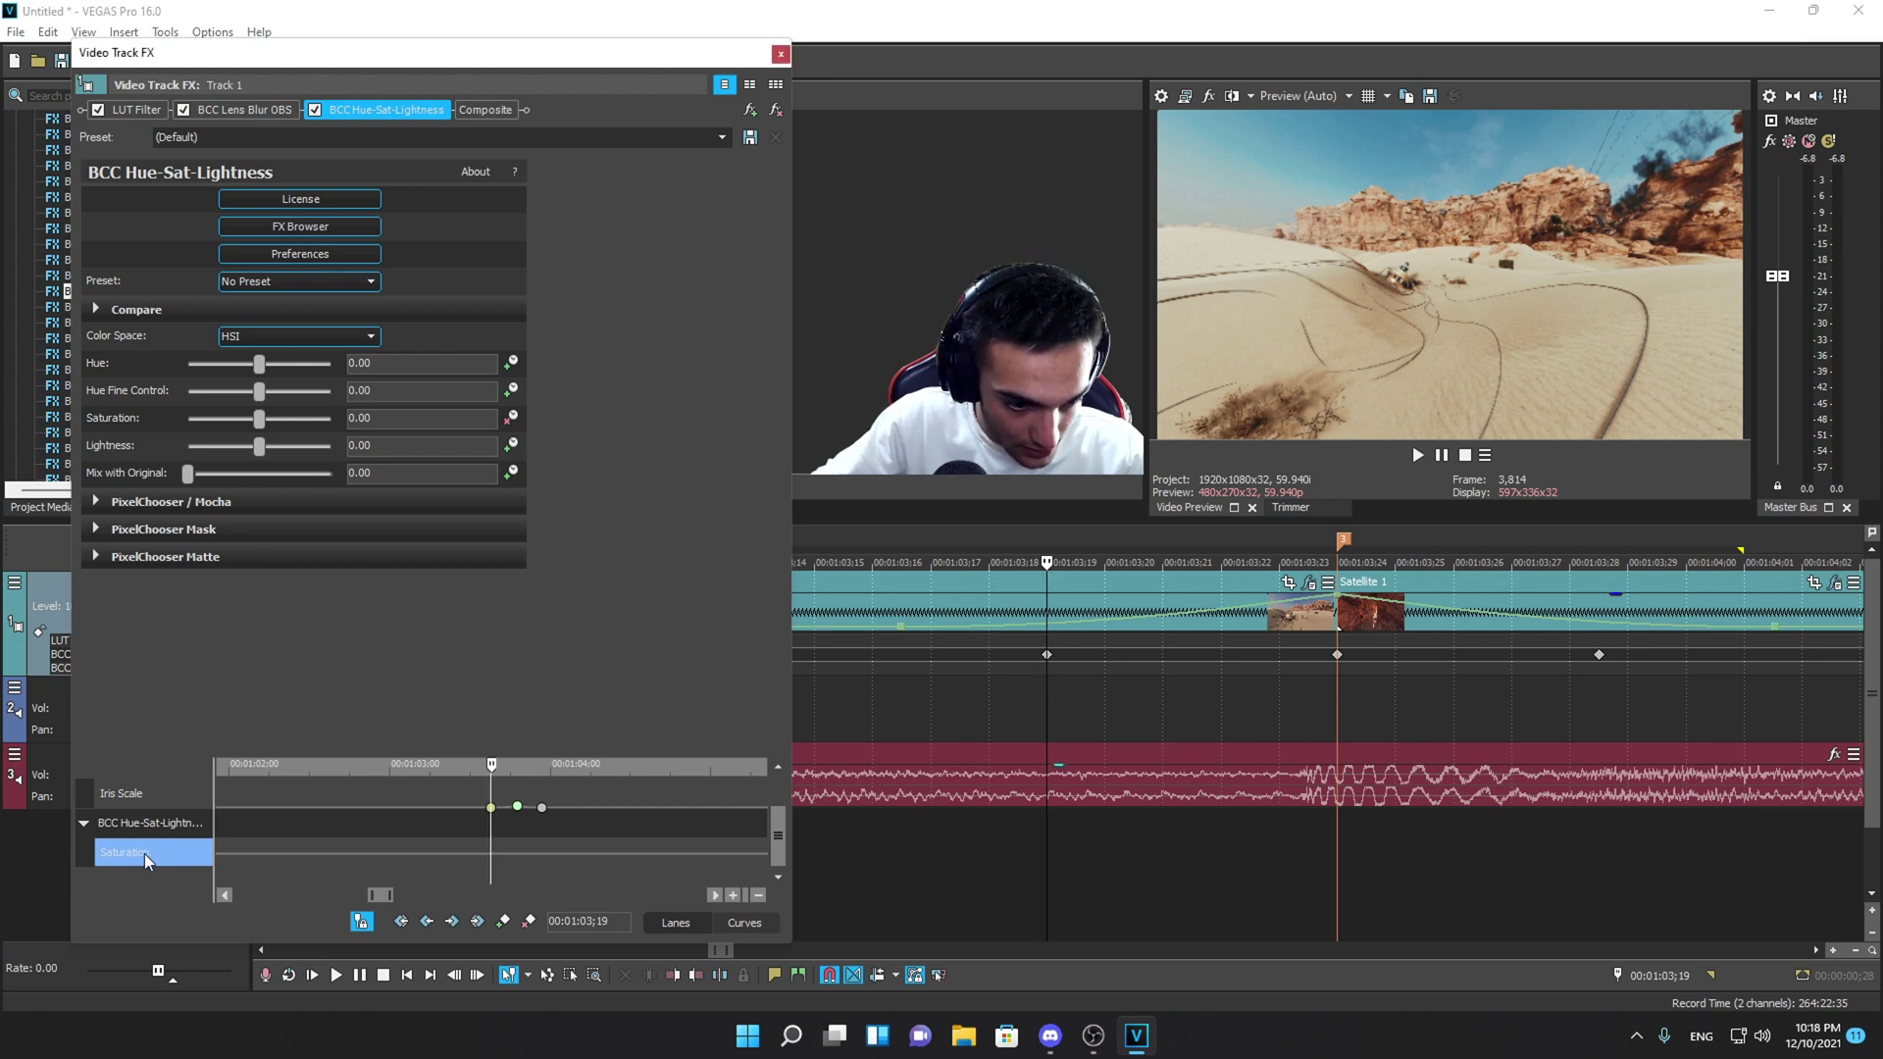
click(151, 825)
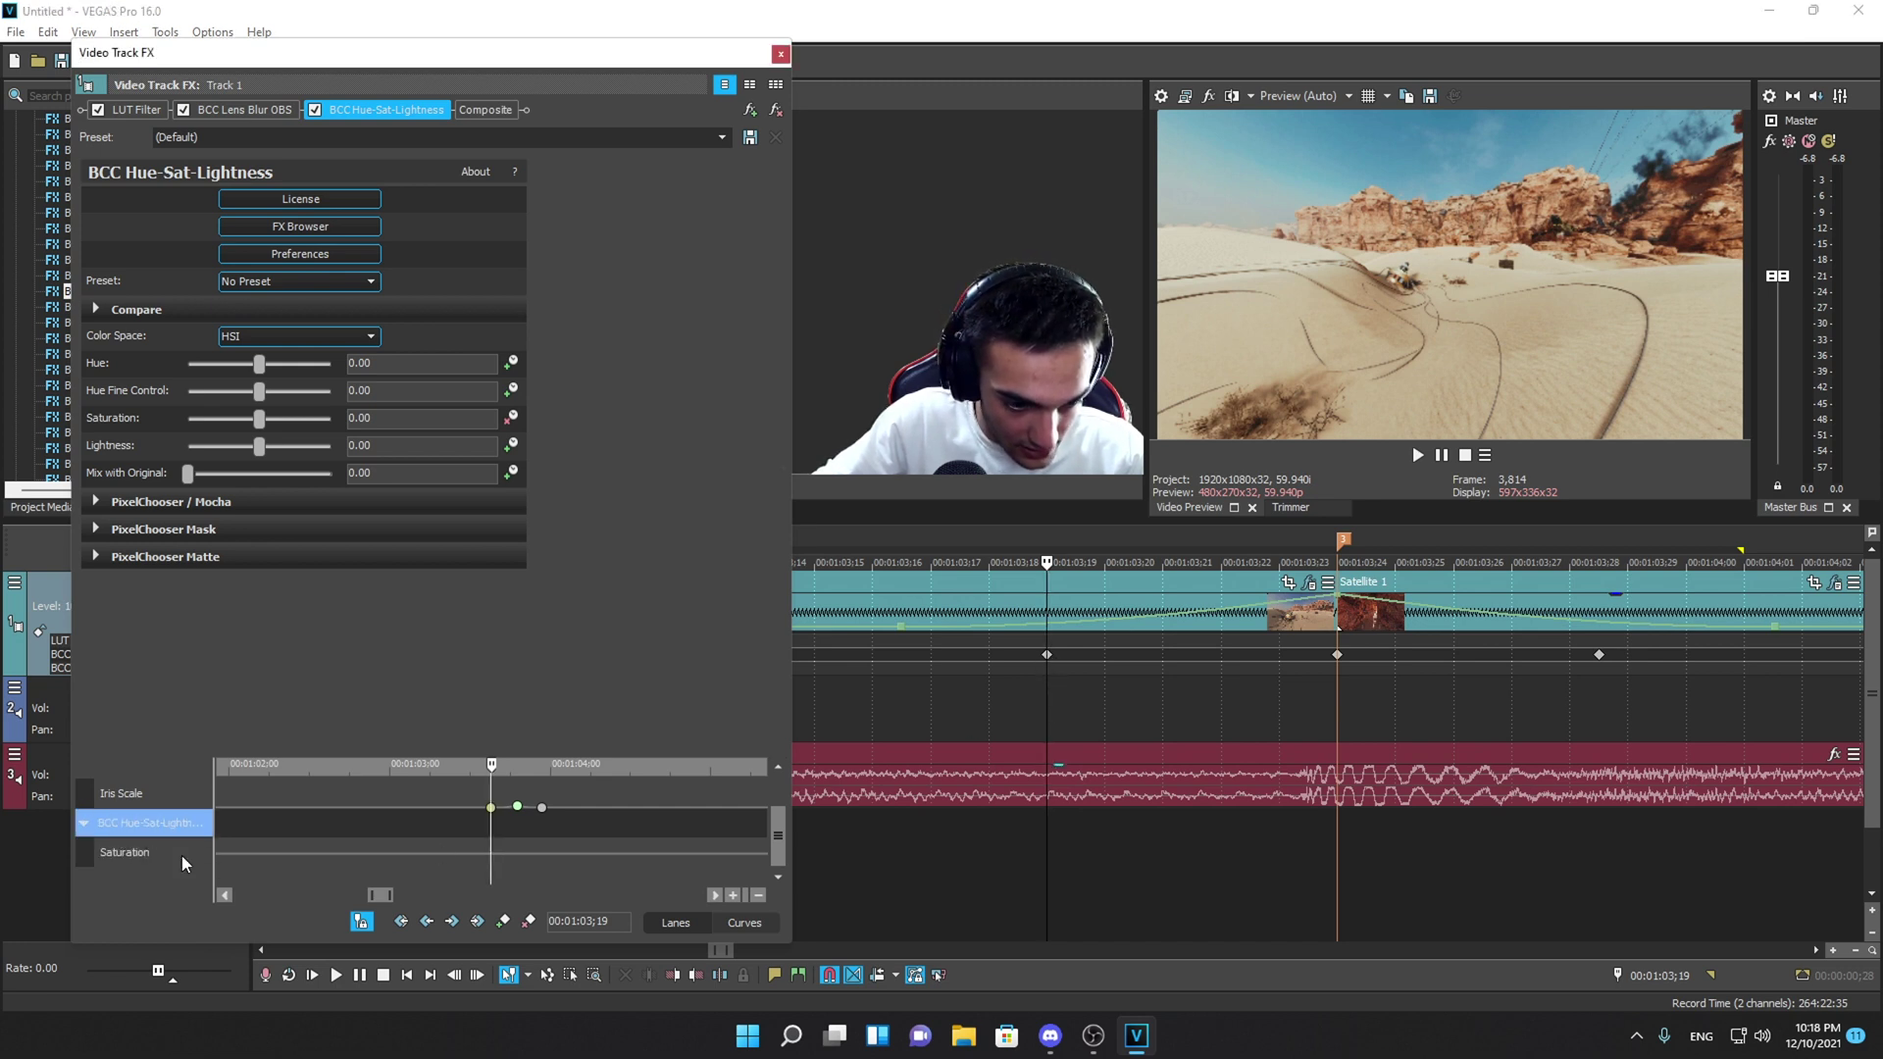
key(ctrl+v)
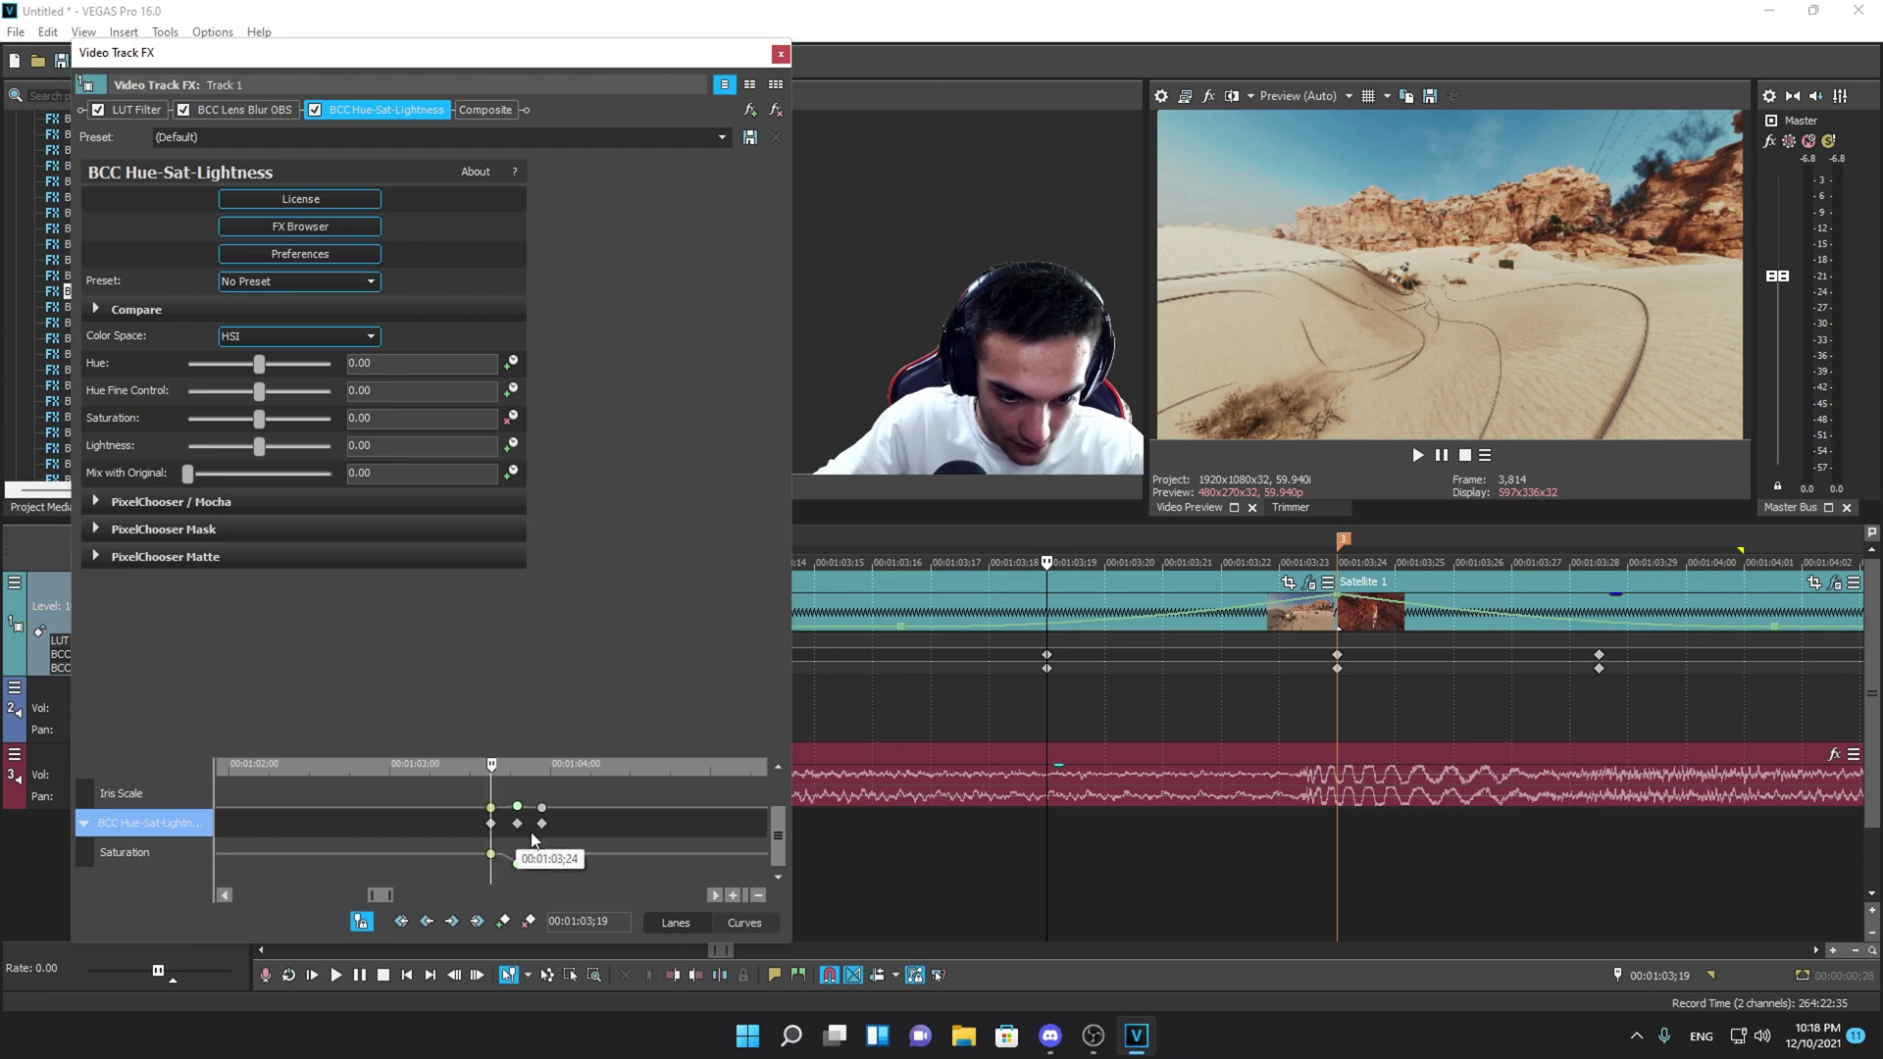
click(781, 53)
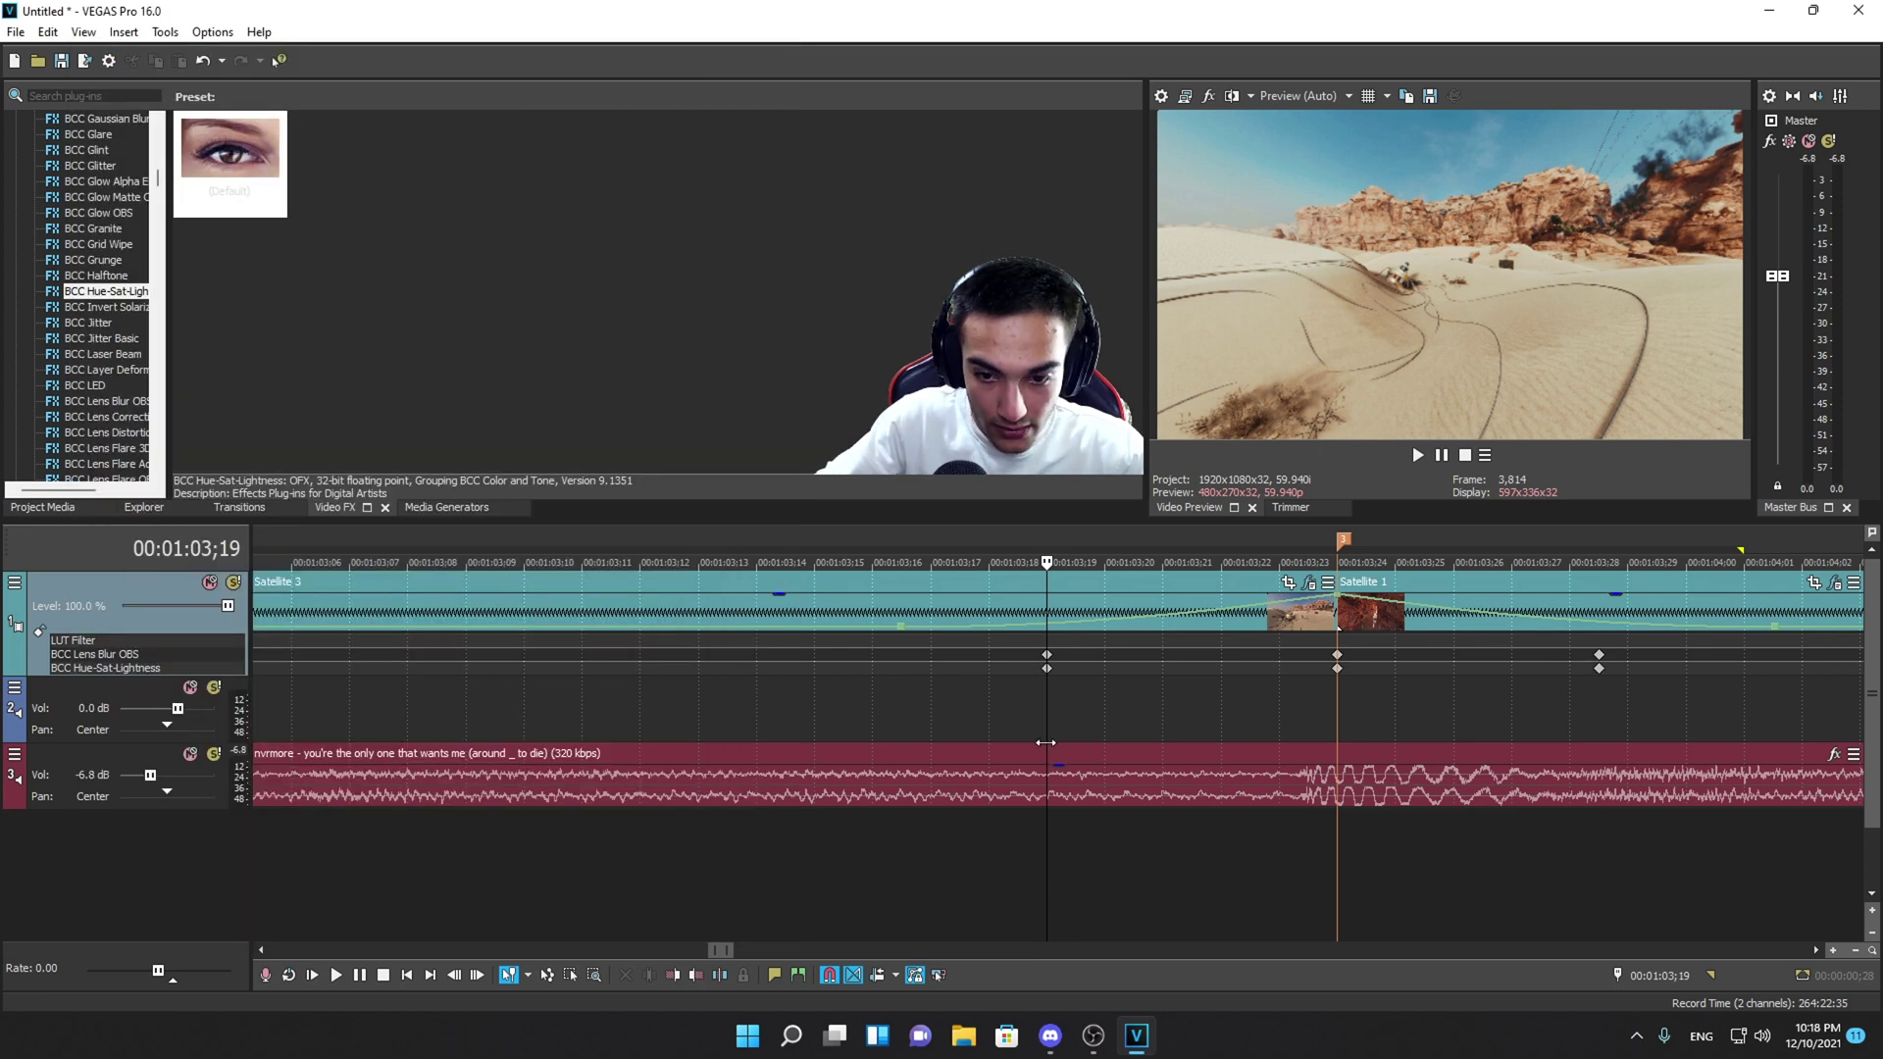
- Play back the end of Satellite 2 and step frame by frame through the transition into Satellite 3
scroll(1004, 616, down, 5)
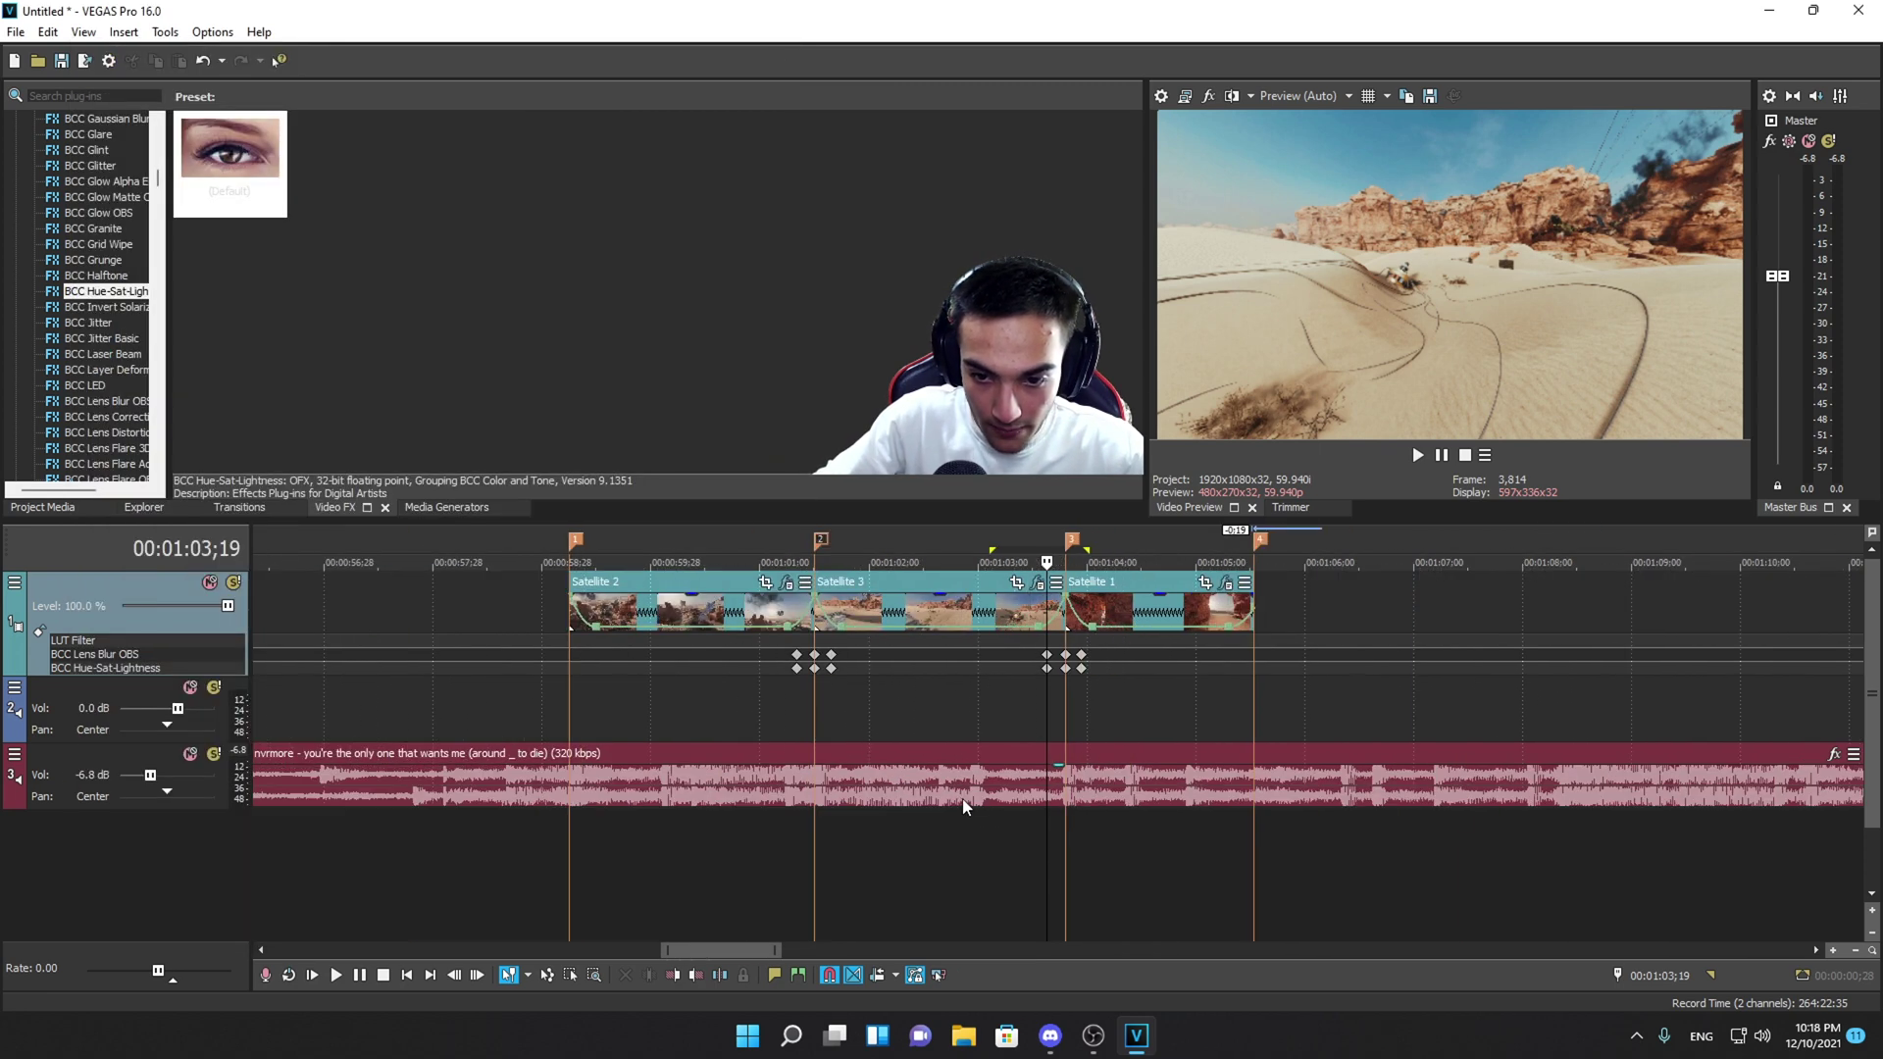
click(753, 700)
key(space)
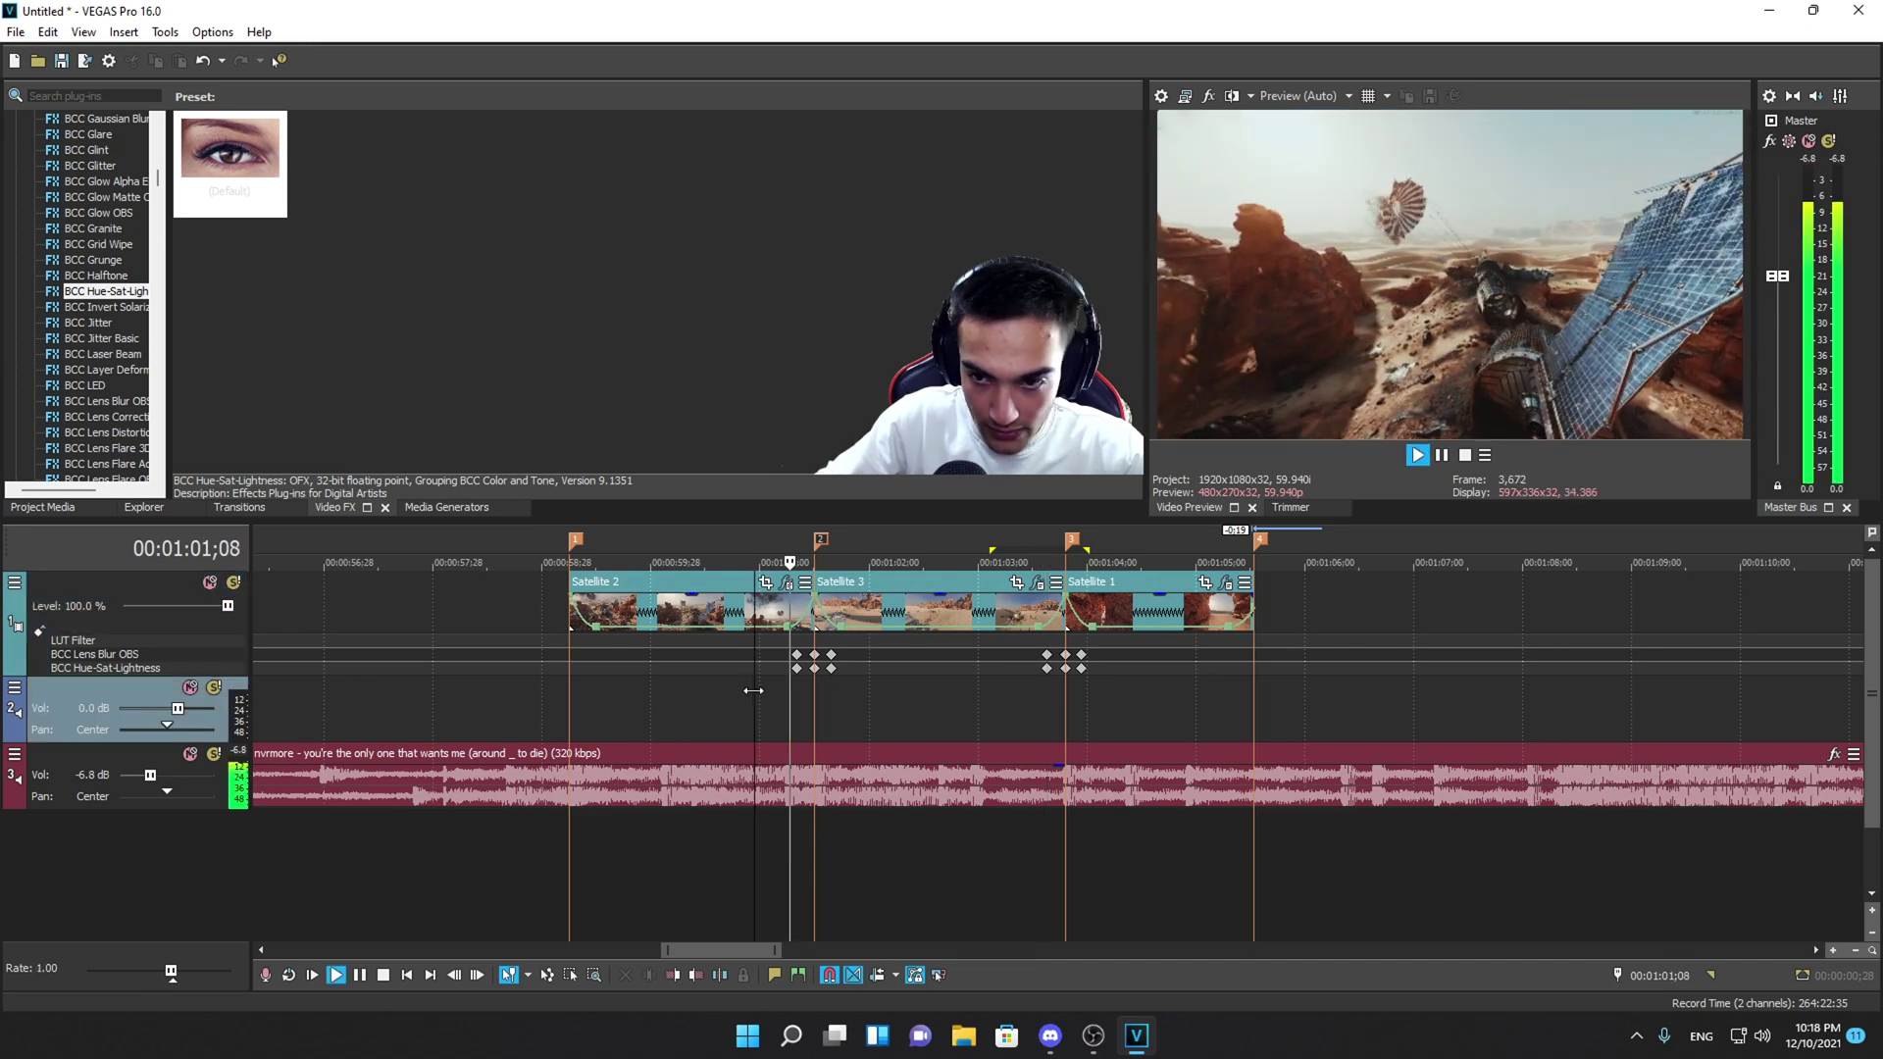
key(space)
click(796, 677)
key(Right)
key(Right)
key(Right)
key(Right)
key(Right)
key(Right)
key(Right)
key(Right)
key(Right)
key(Right)
key(Right)
key(Right)
key(Right)
key(Right)
key(Right)
key(Right)
key(Right)
key(Right)
key(Right)
key(Right)
key(Right)
key(Right)
key(Right)
key(Right)
key(Right)
key(Right)
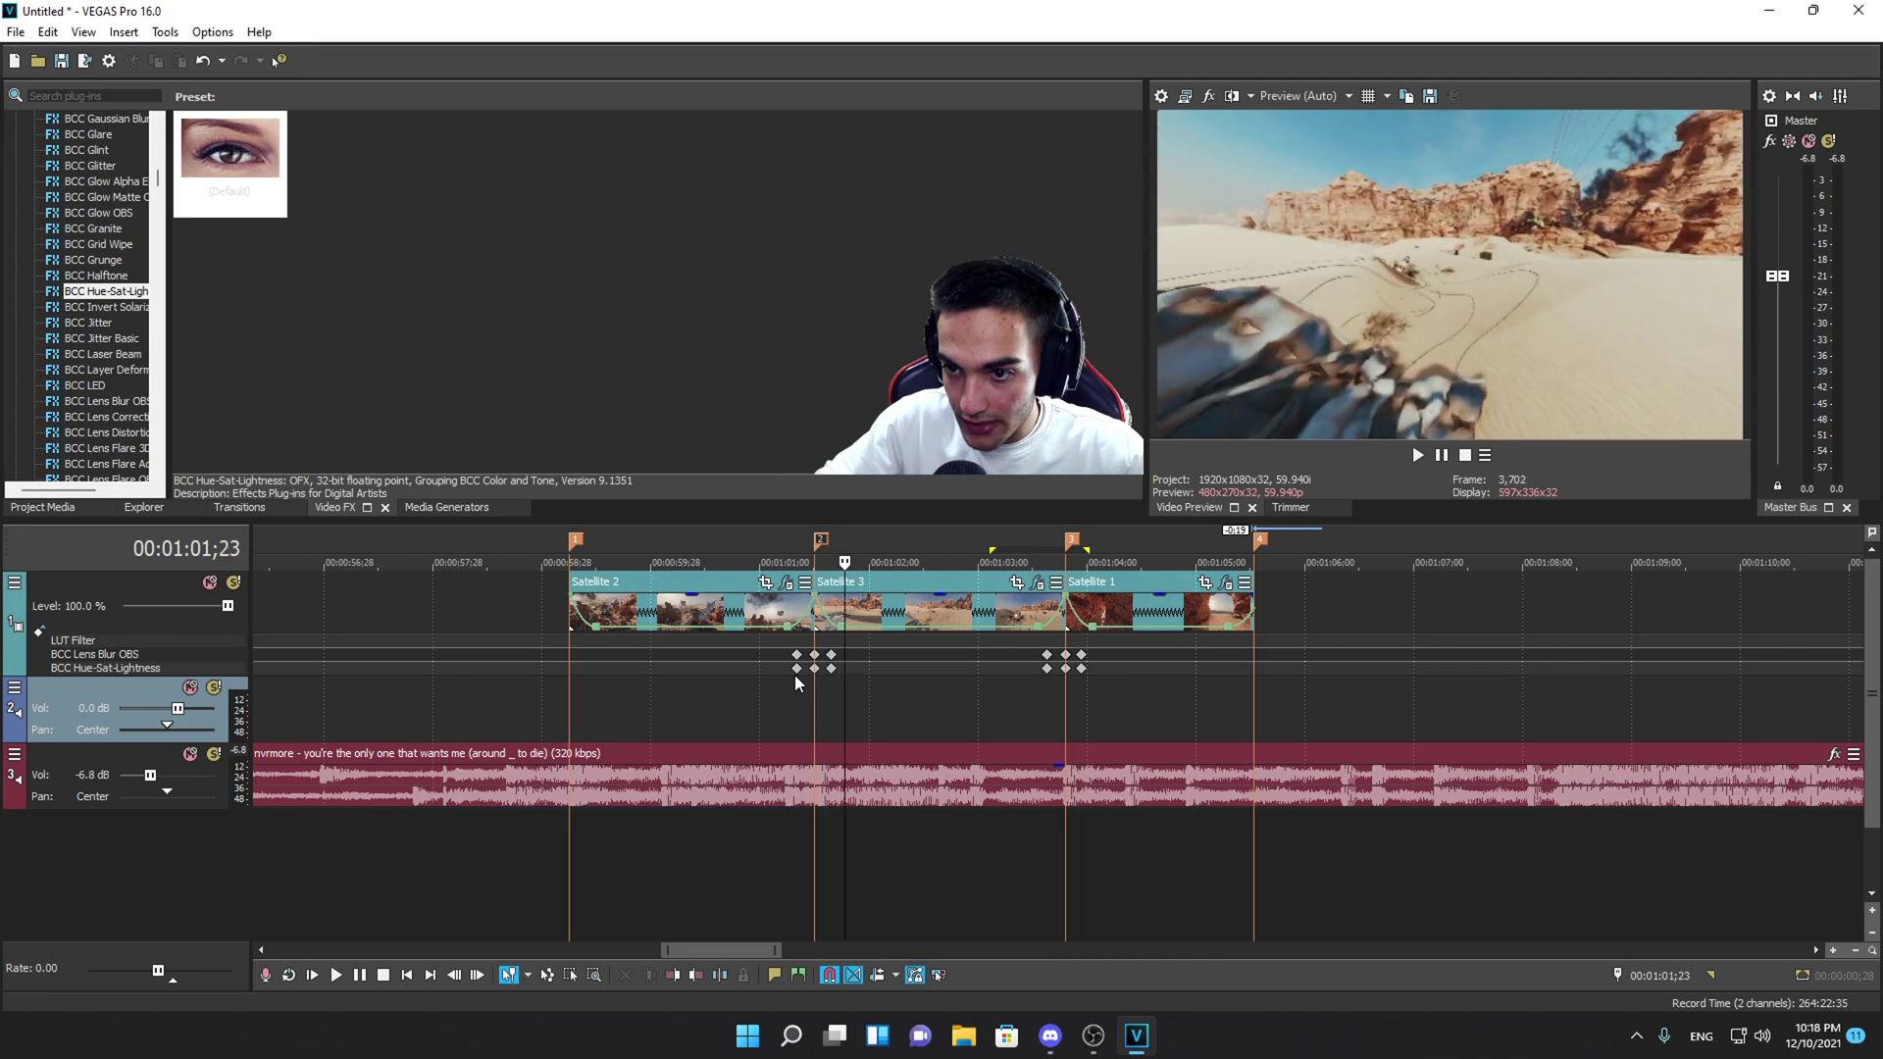
- Play back the transition from Satellite 3 into Satellite 1
click(1026, 700)
key(space)
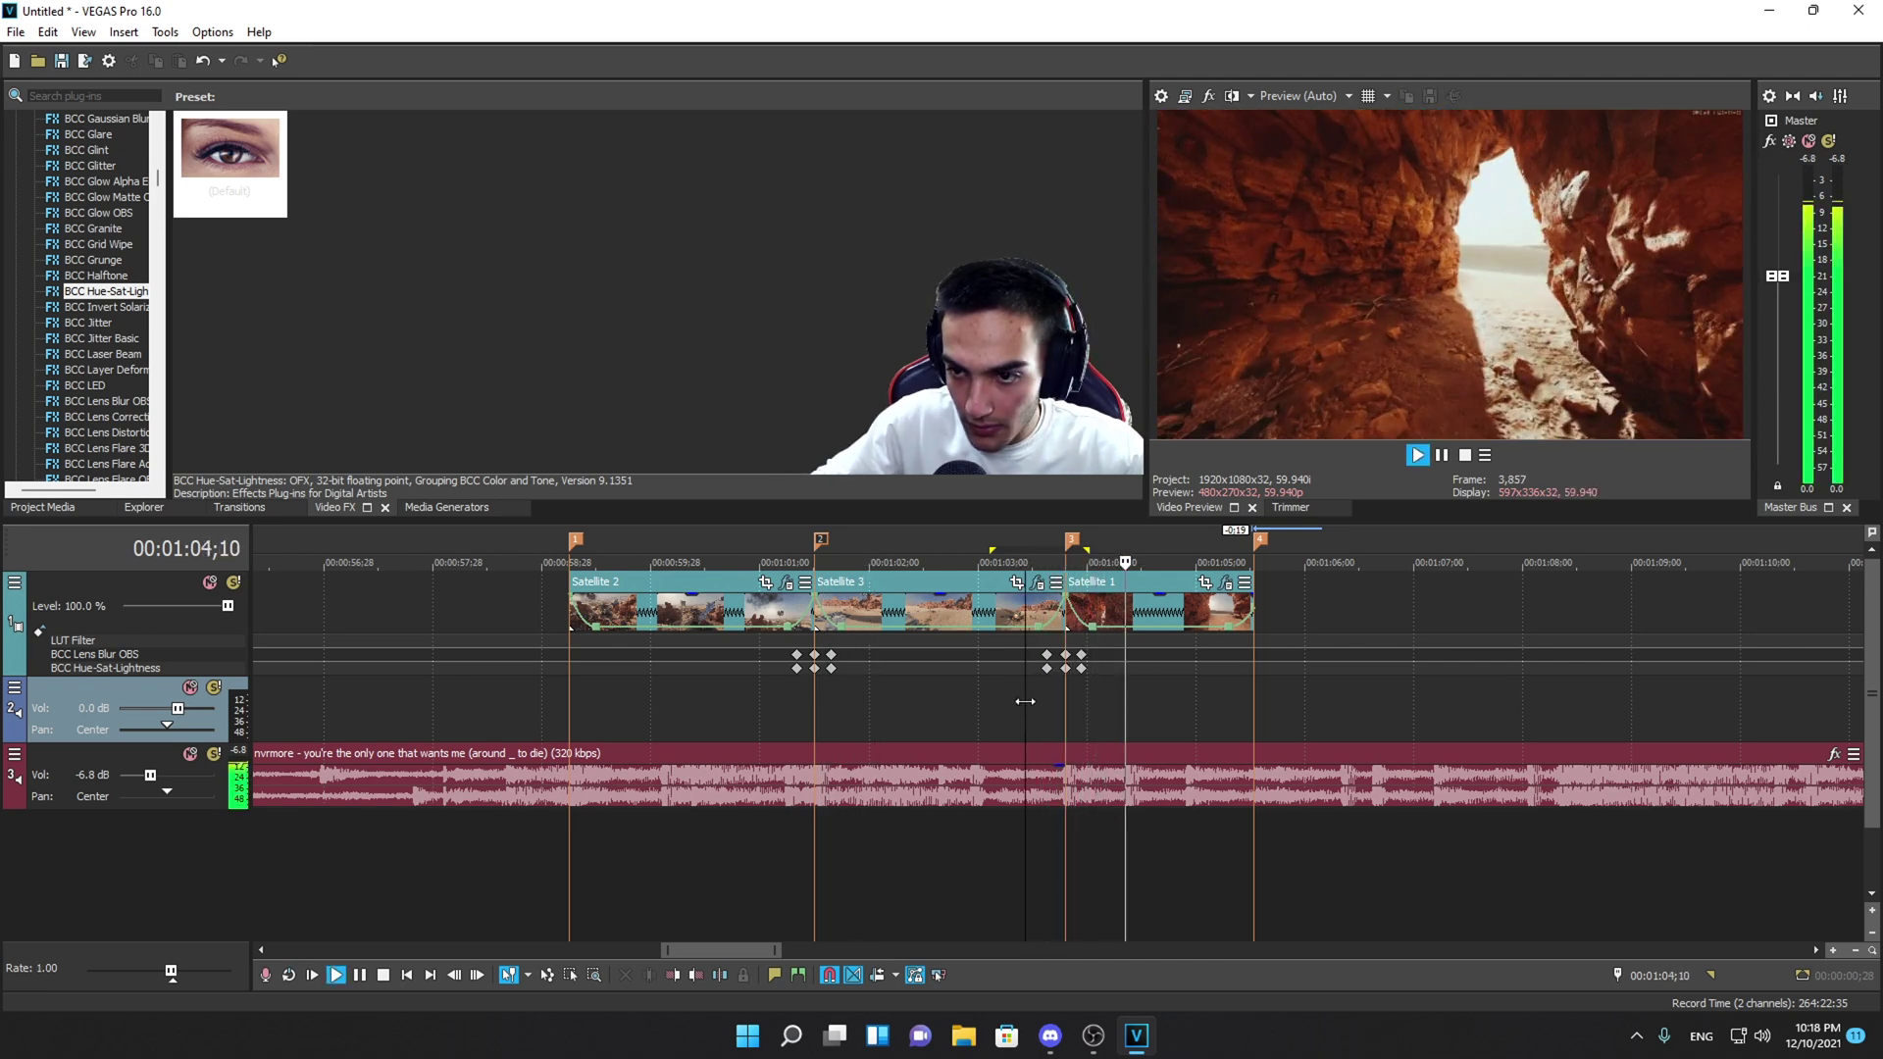
key(space)
- Widen both transitions by moving their outer BCC Lens Blur and BCC Hue-Sat-Lightness keyframes farther from the cuts
click(814, 702)
scroll(938, 698, up, 4)
scroll(951, 698, up, 1)
scroll(956, 702, down, 1)
drag(998, 655, 960, 667)
drag(1089, 656, 1134, 668)
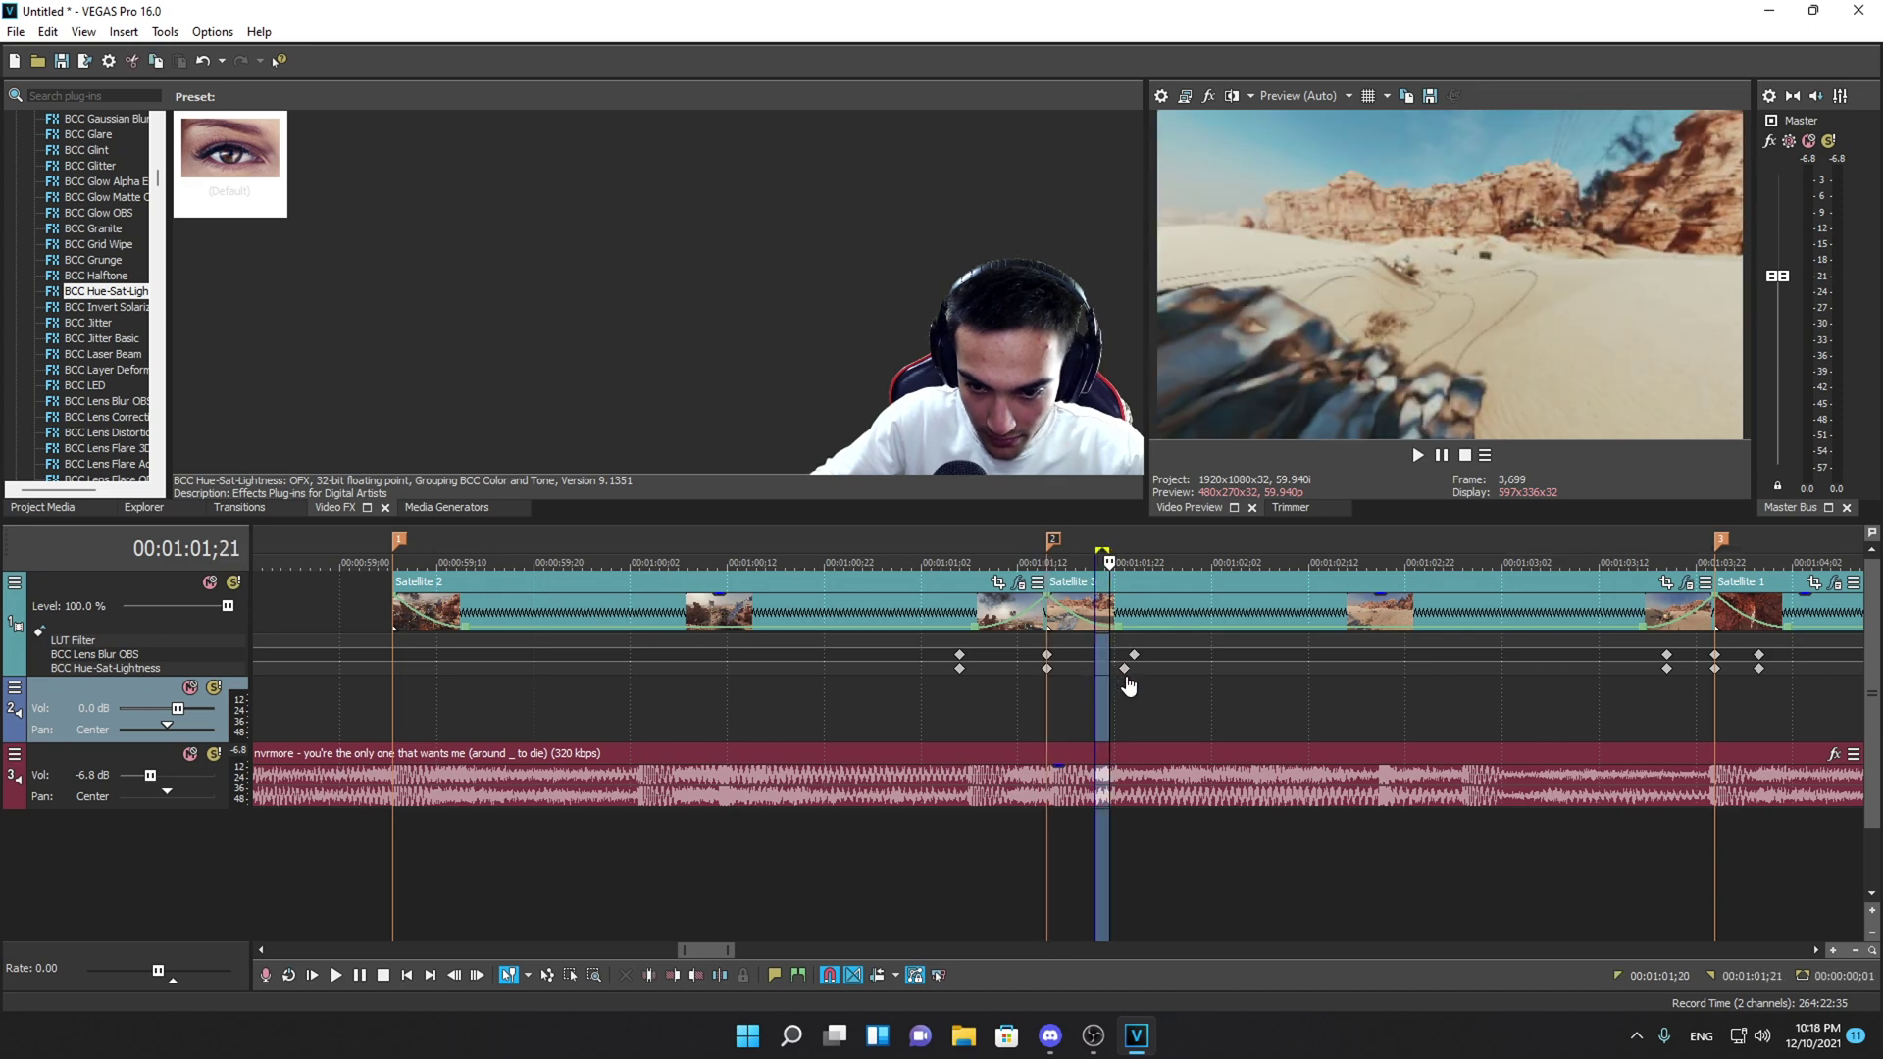
scroll(1012, 706, down, 4)
drag(1373, 668, 1440, 657)
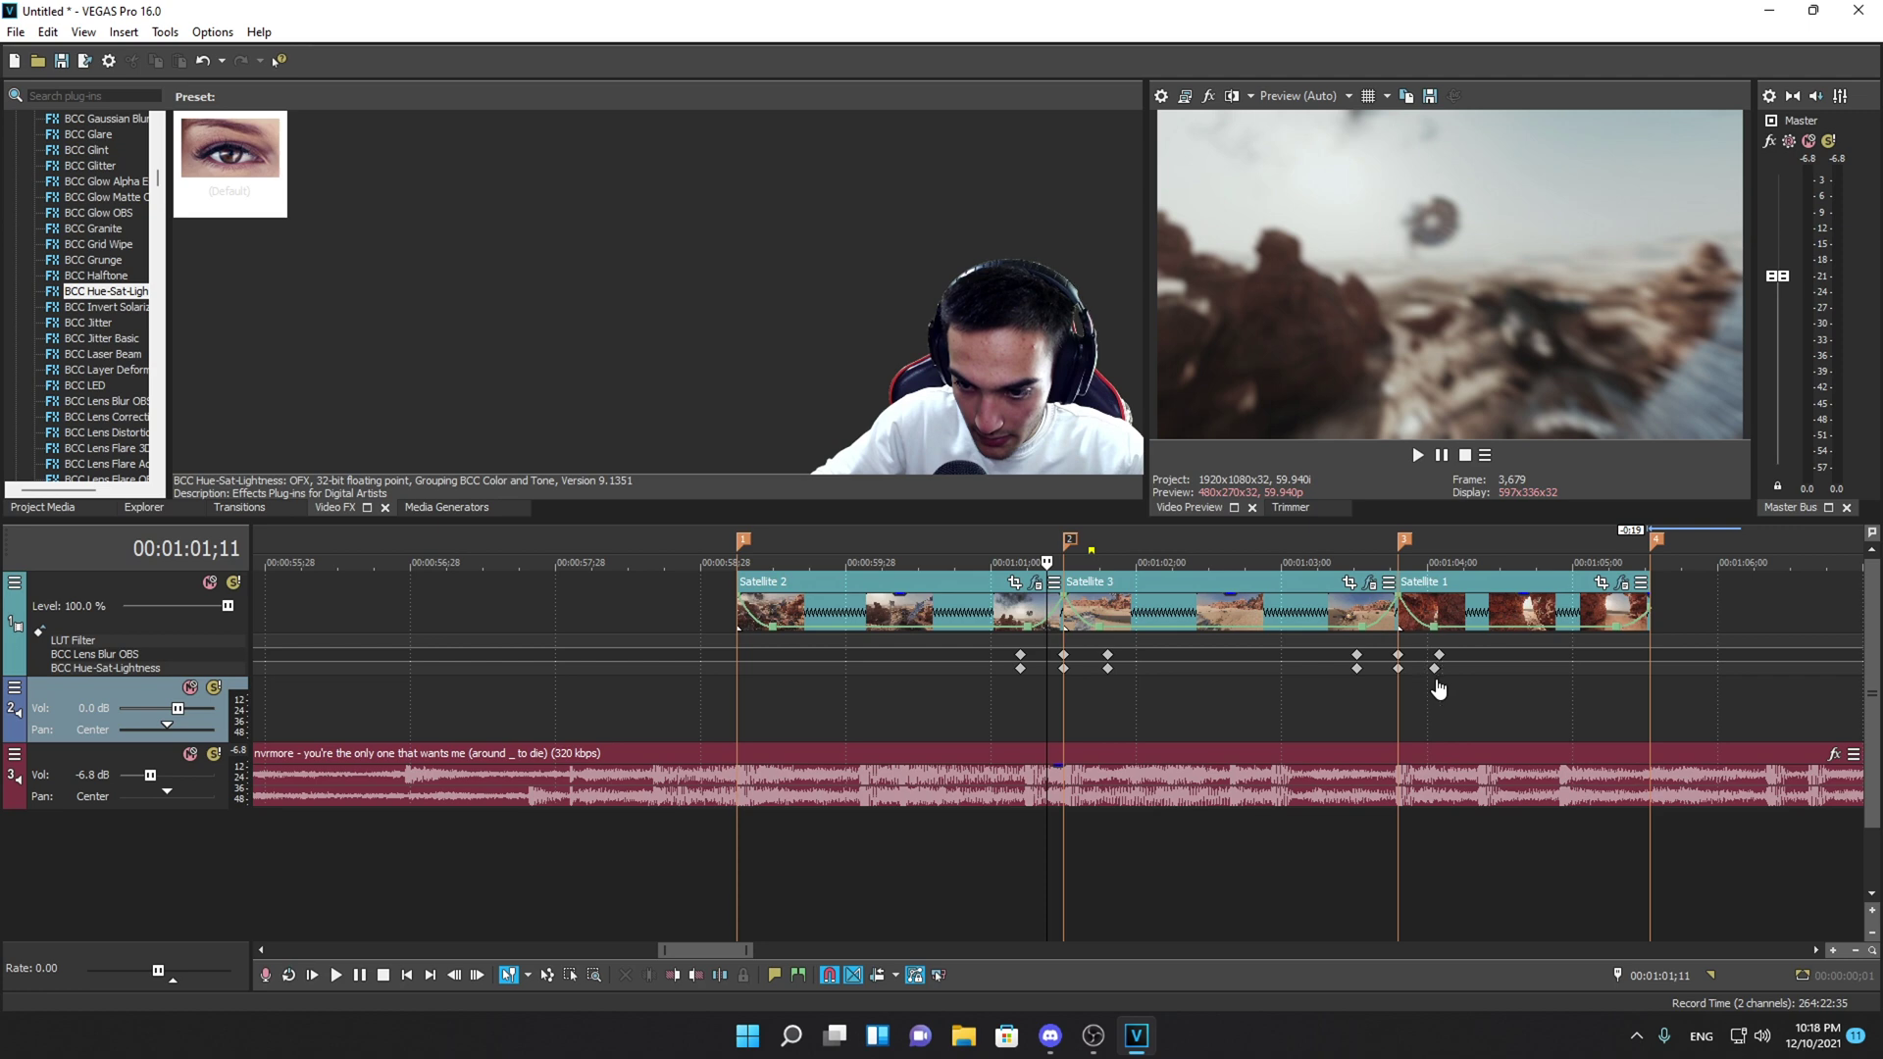
- Play back the timeline from 00:01:00;26 through both cuts to check the widened blur and saturation transitions
click(974, 694)
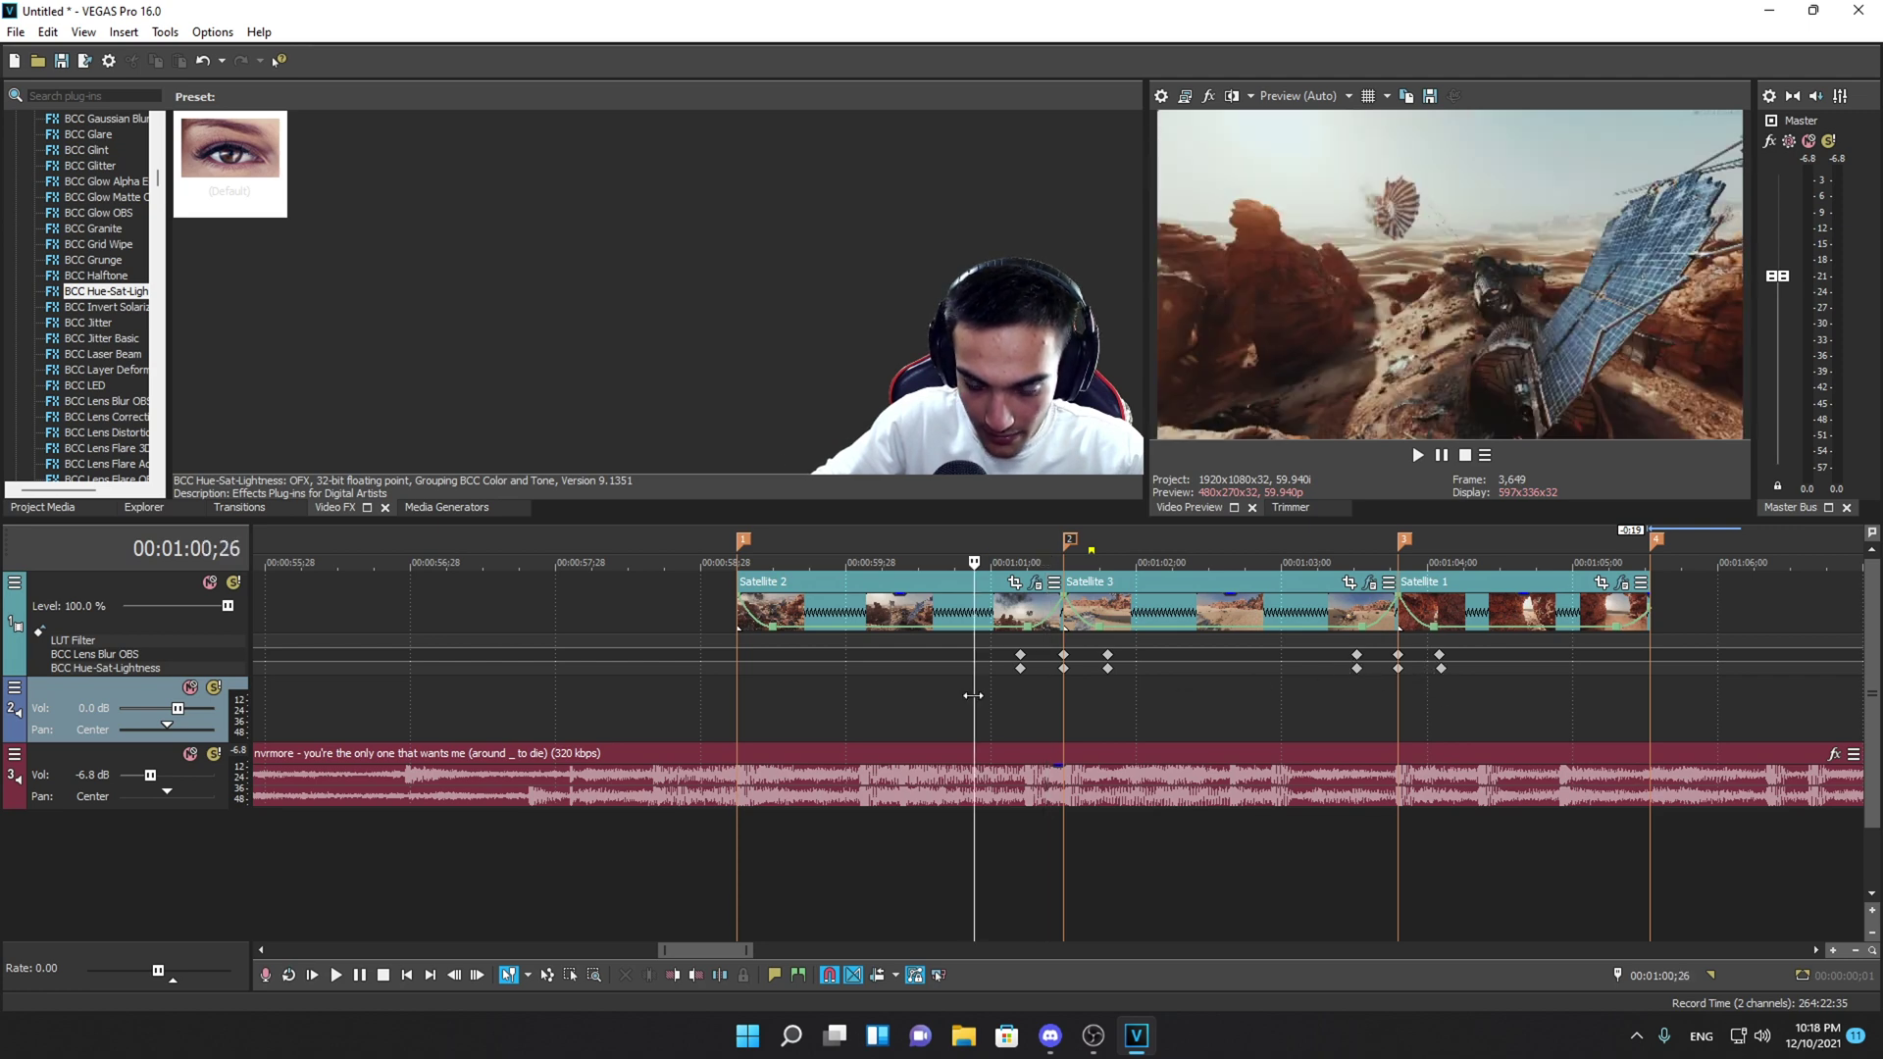
key(space)
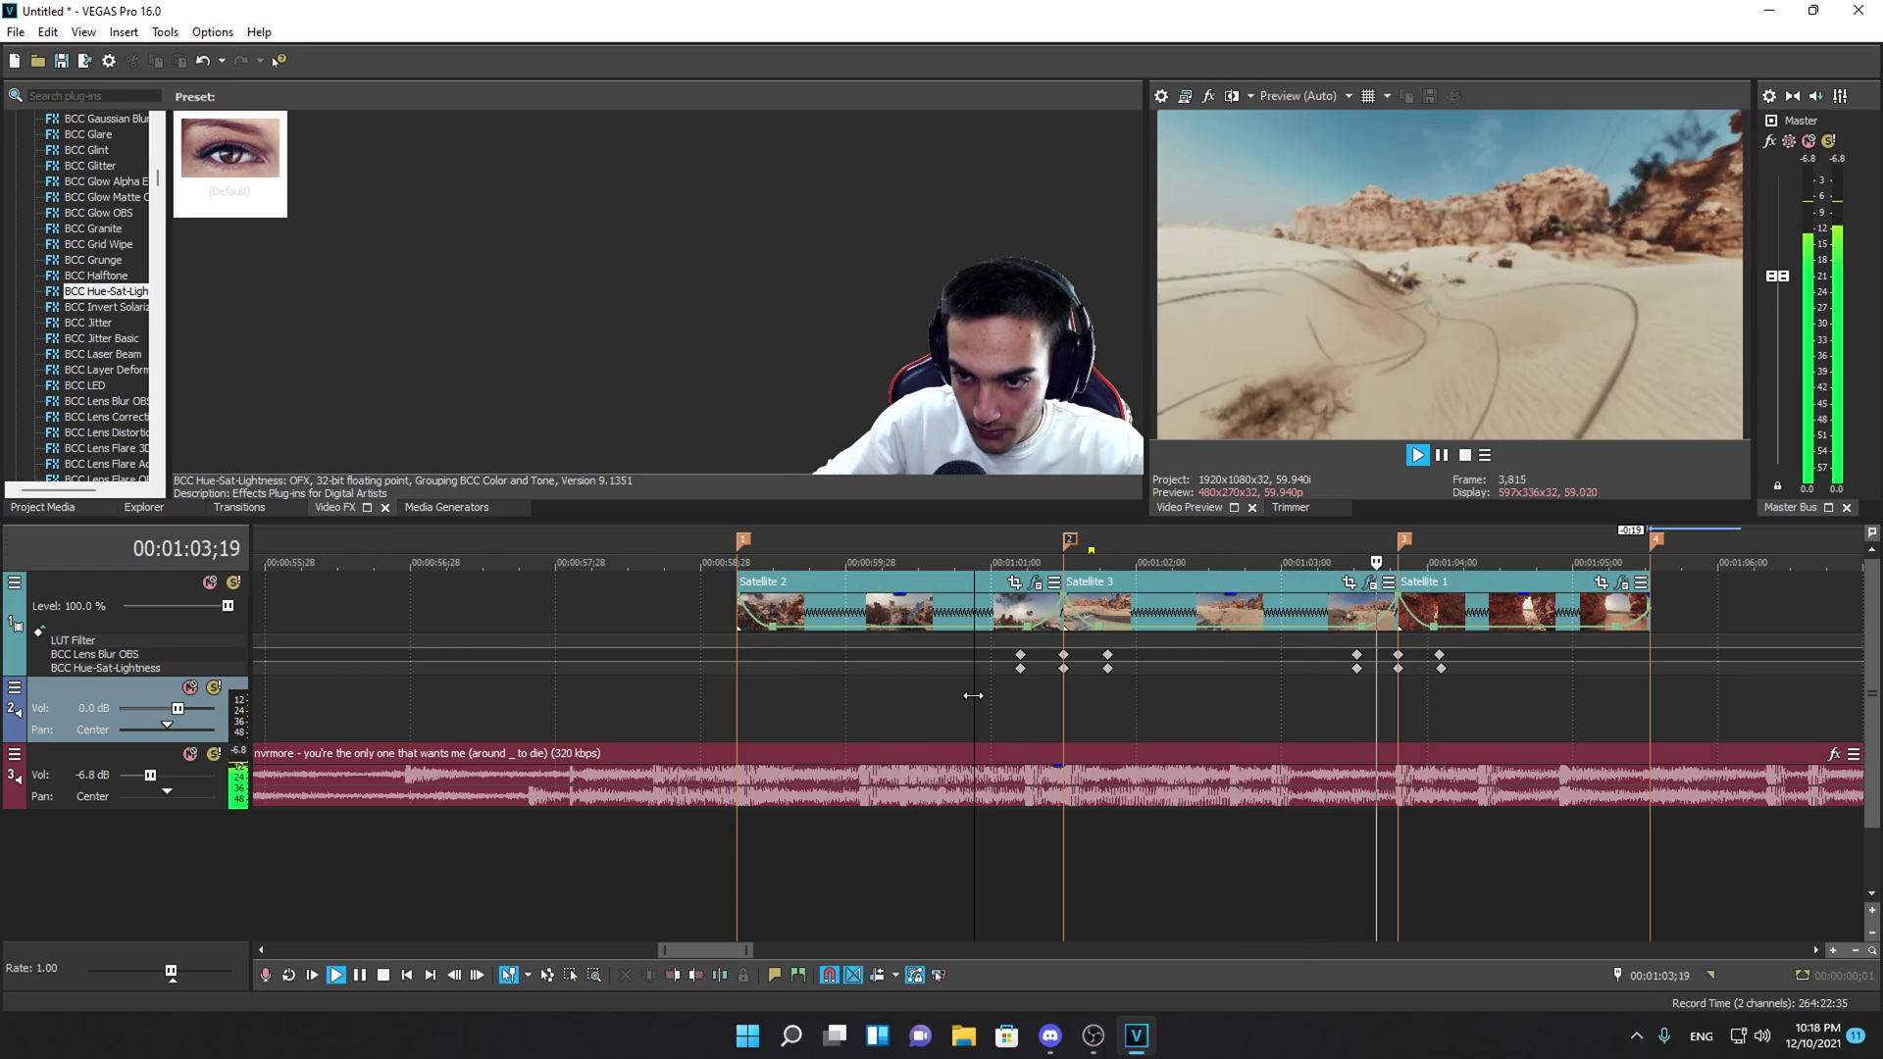
key(space)
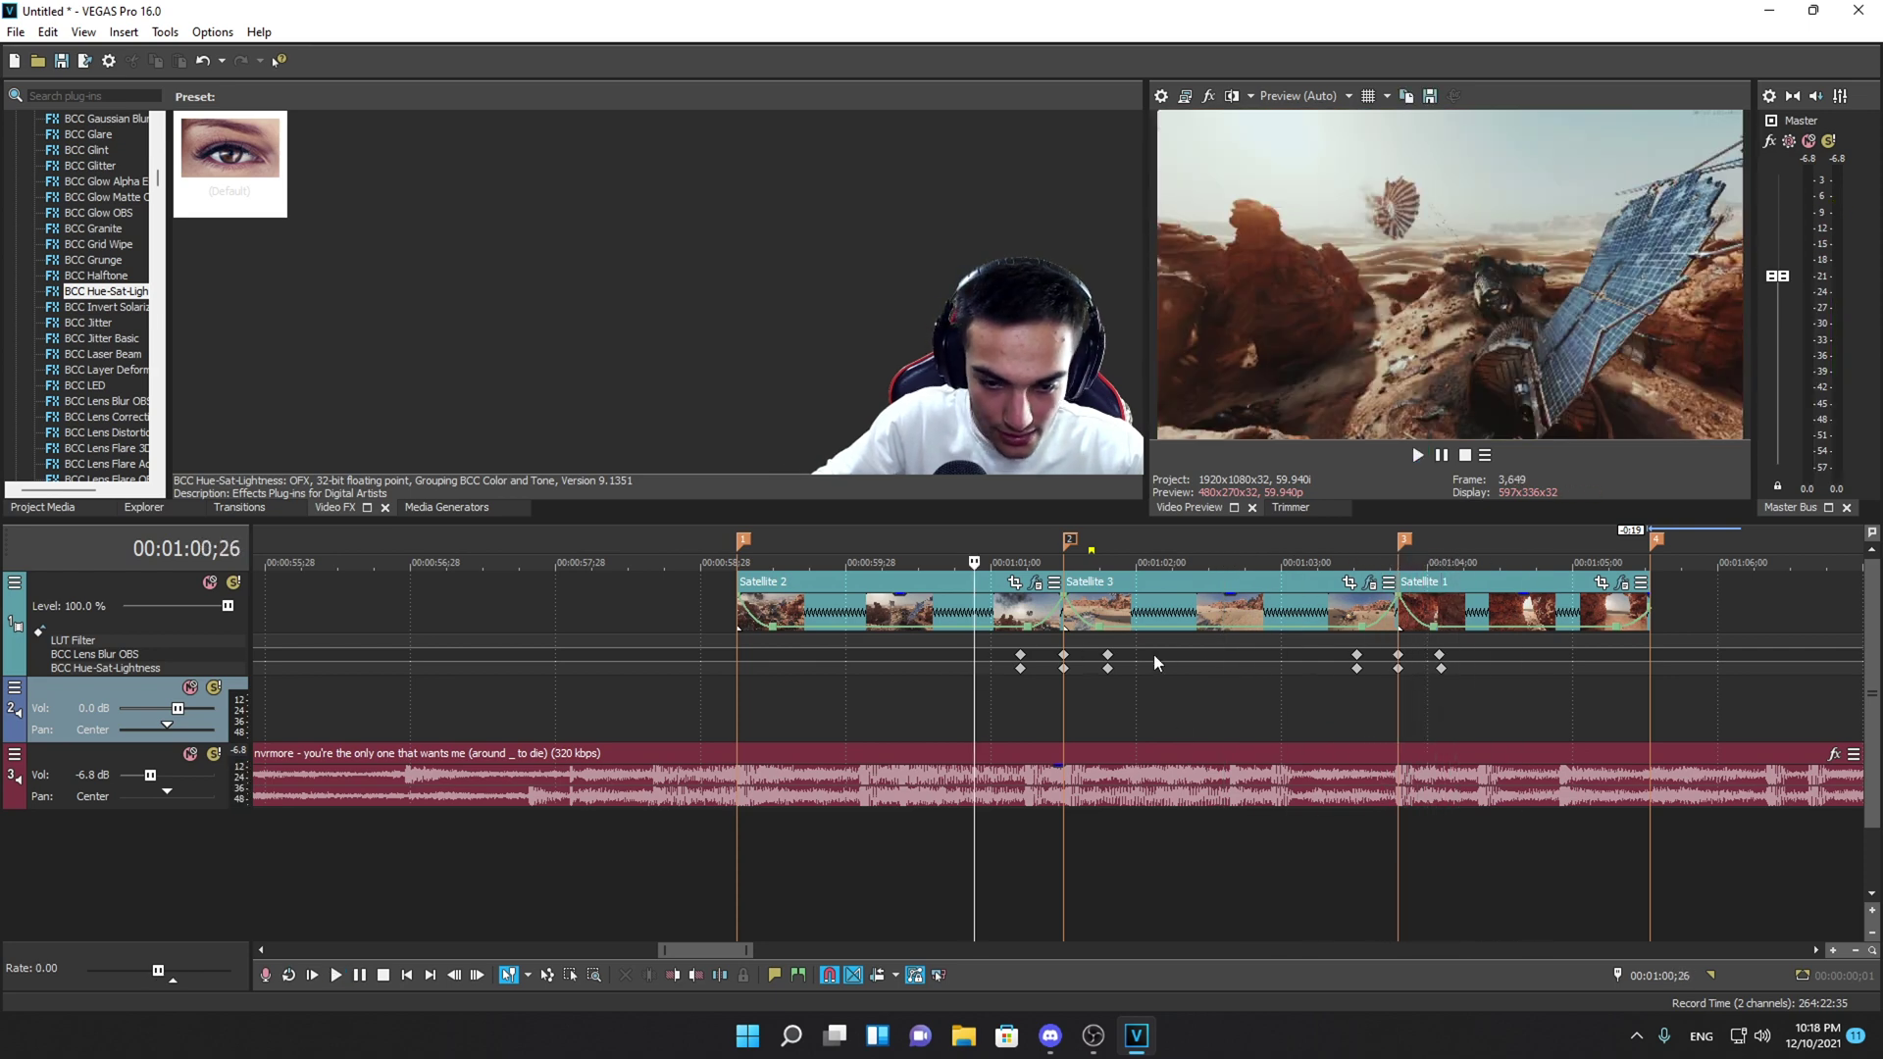